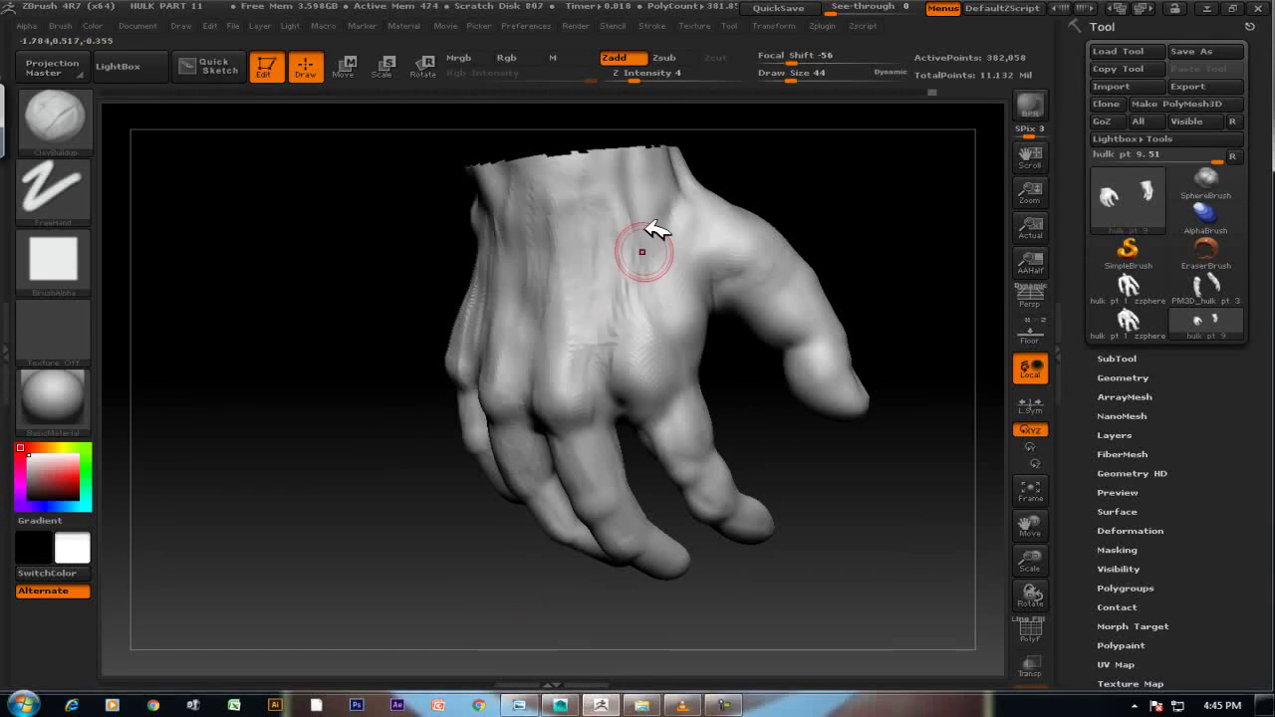
Build up ClayBuildup tendon and ripple streaks across the back of the hand.
{"action": "left_click_drag", "start_coordinate": [526, 353], "coordinate": [561, 276], "text": "alt"}
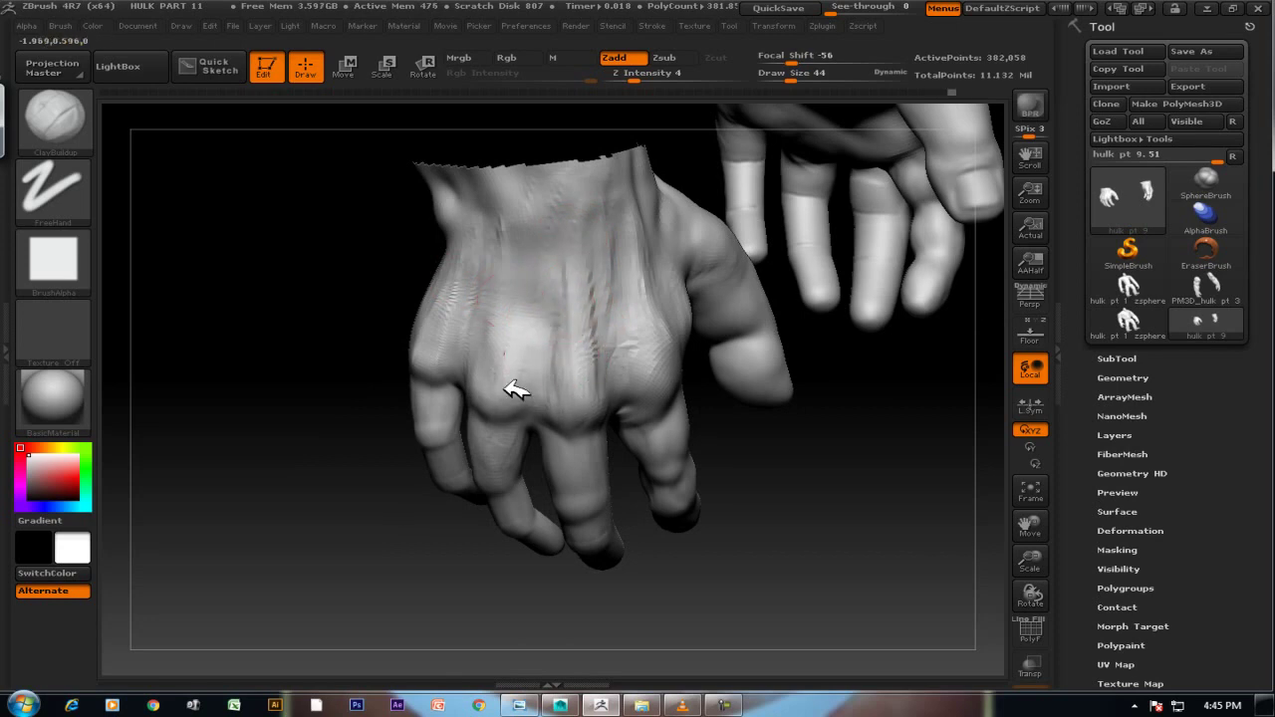
{"action": "left_click_drag", "start_coordinate": [517, 316], "coordinate": [503, 317]}
{"action": "left_click_drag", "start_coordinate": [506, 376], "coordinate": [546, 277]}
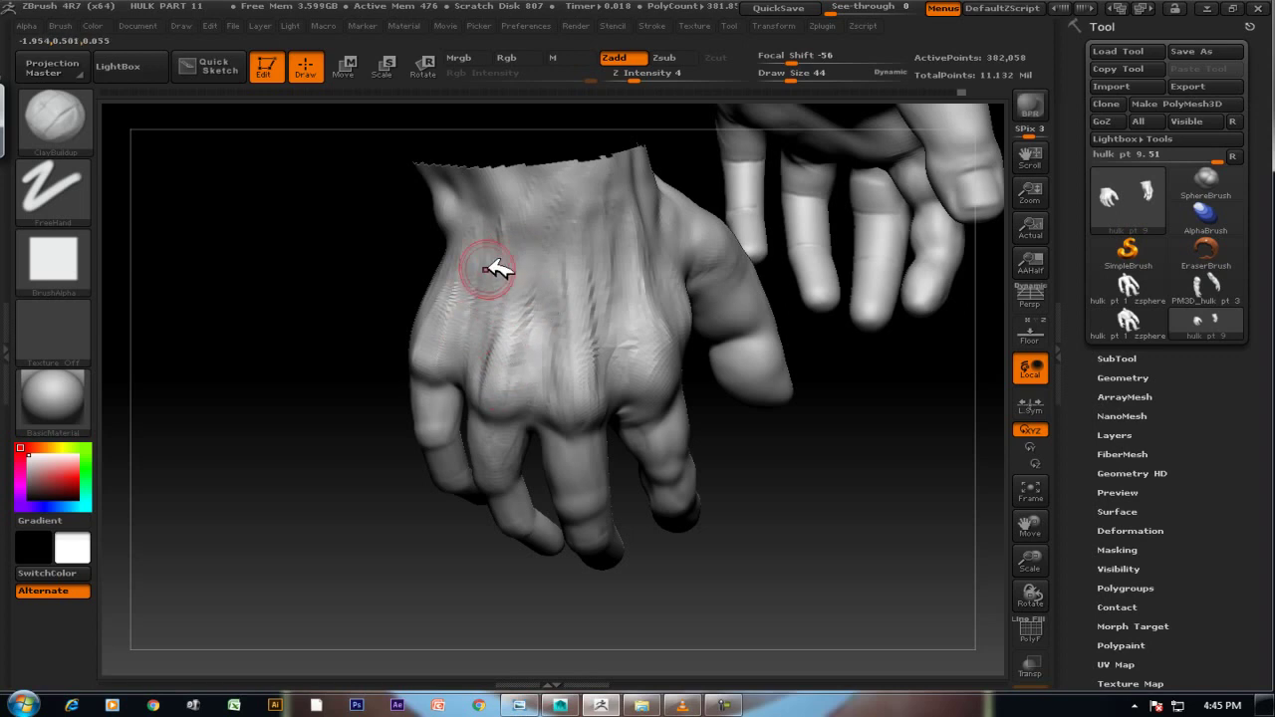
{"action": "right_click_drag", "start_coordinate": [496, 269], "coordinate": [466, 284]}
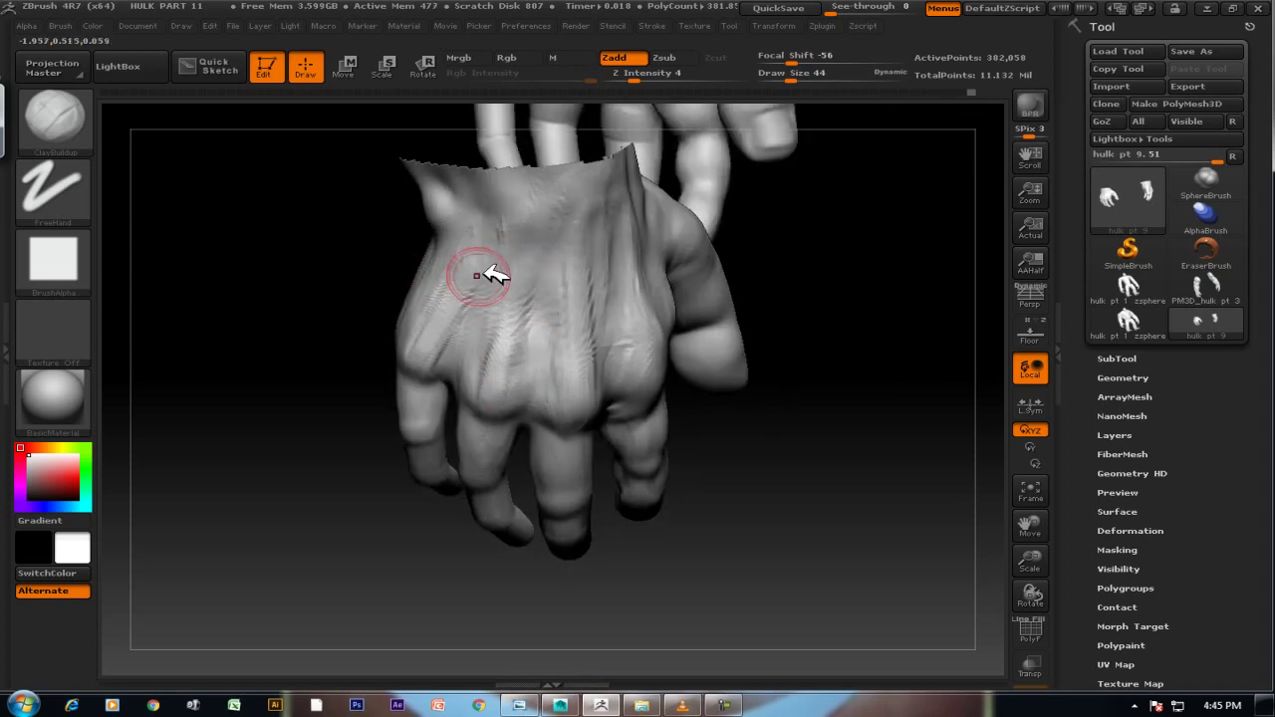
{"action": "left_click_drag", "start_coordinate": [489, 271], "coordinate": [423, 355]}
{"action": "key", "text": "shift"}
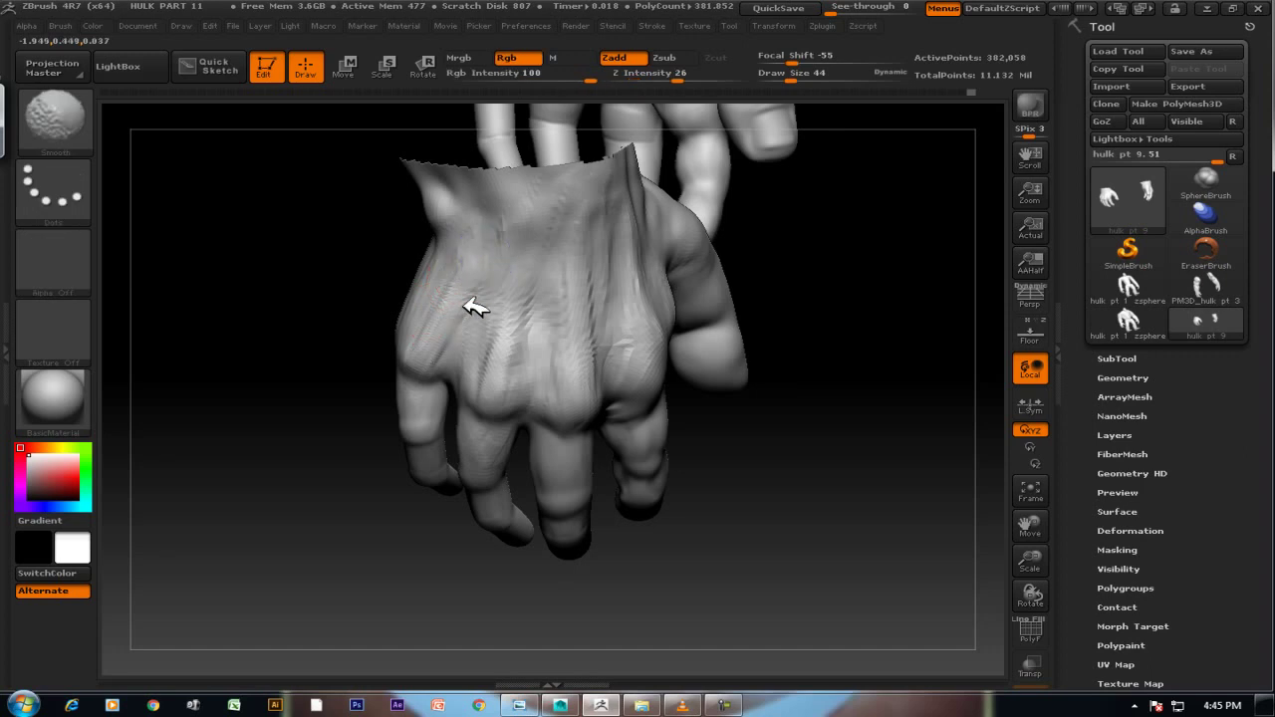
Orbit around both hands to inspect the new back-of-hand detail up close.
{"action": "mouse_move", "coordinate": [591, 401]}
{"action": "right_mouse_down"}
{"action": "mouse_move", "coordinate": [805, 503]}
{"action": "mouse_move", "coordinate": [741, 498]}
{"action": "mouse_move", "coordinate": [764, 485]}
{"action": "right_mouse_up"}
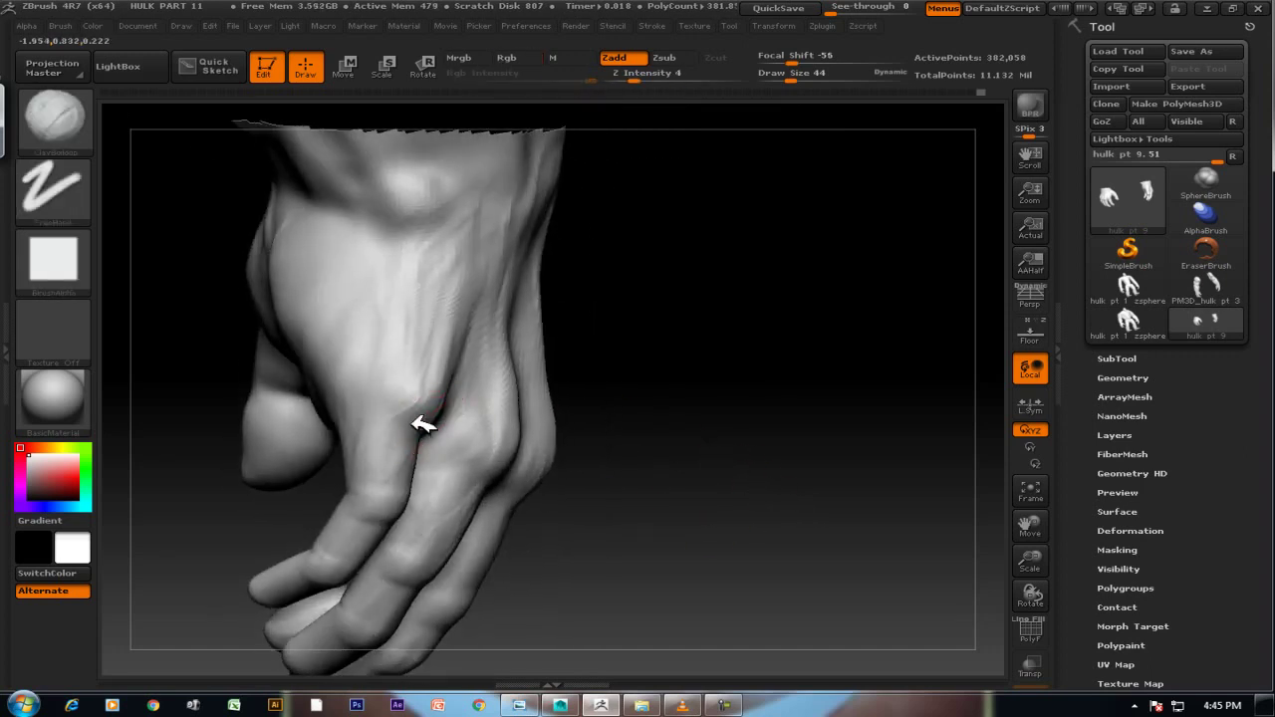
{"action": "mouse_move", "coordinate": [414, 451]}
{"action": "right_mouse_down"}
{"action": "mouse_move", "coordinate": [601, 435]}
{"action": "mouse_move", "coordinate": [517, 460]}
{"action": "right_mouse_up"}
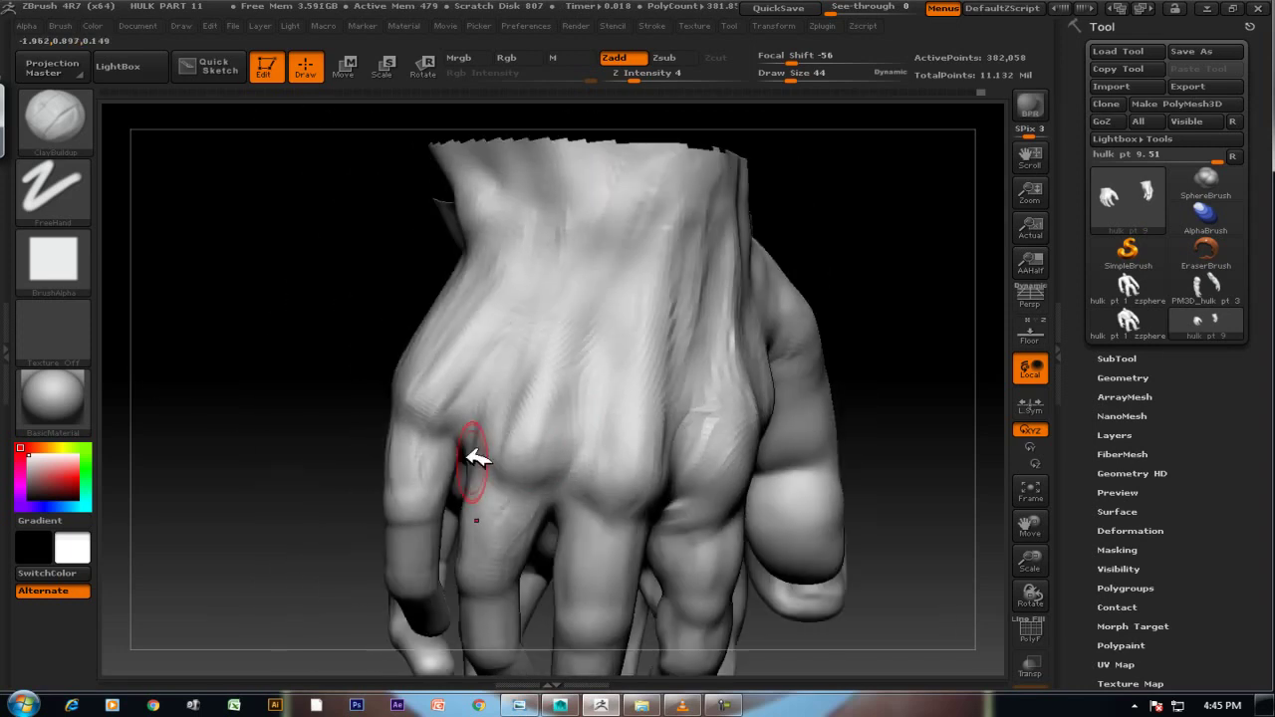
{"action": "mouse_move", "coordinate": [422, 503]}
{"action": "right_mouse_down"}
{"action": "mouse_move", "coordinate": [364, 428]}
{"action": "mouse_move", "coordinate": [413, 538]}
{"action": "mouse_move", "coordinate": [365, 428]}
{"action": "mouse_move", "coordinate": [431, 408]}
{"action": "right_mouse_up"}
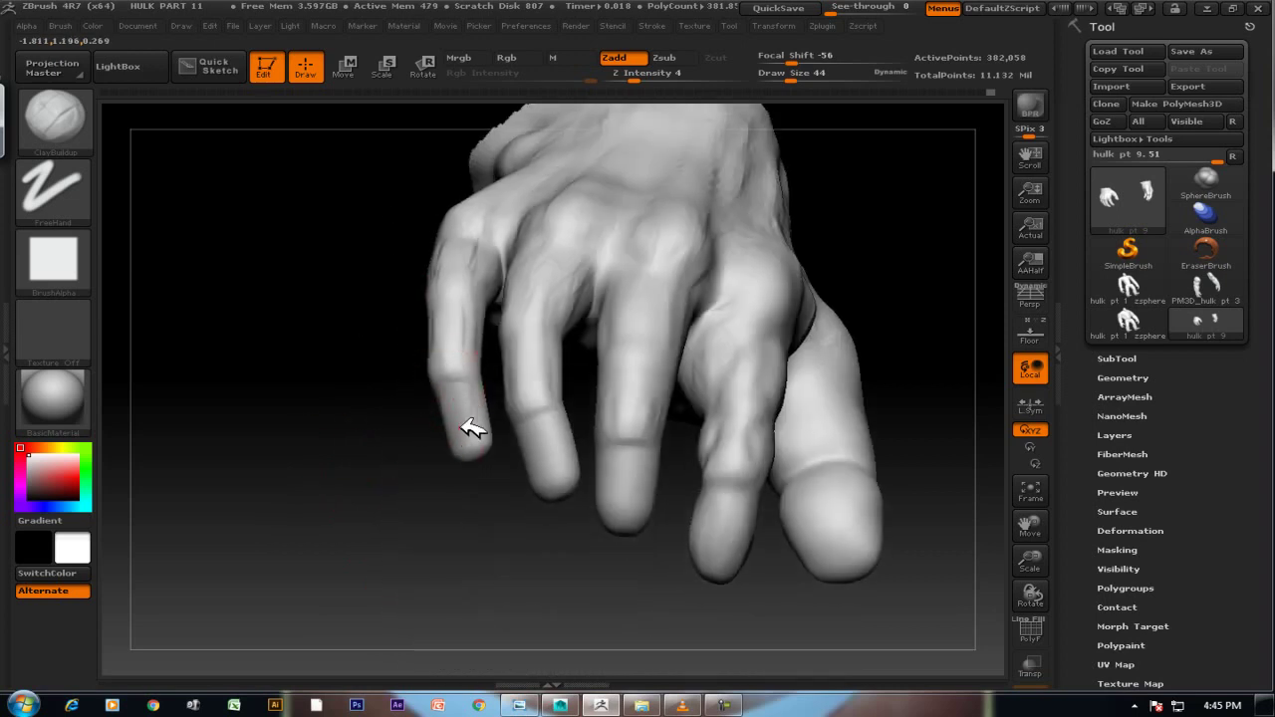
{"action": "mouse_move", "coordinate": [402, 373]}
{"action": "right_mouse_down"}
{"action": "mouse_move", "coordinate": [442, 356]}
{"action": "mouse_move", "coordinate": [387, 428]}
{"action": "mouse_move", "coordinate": [365, 405]}
{"action": "mouse_move", "coordinate": [538, 344]}
{"action": "right_mouse_up"}
{"action": "mouse_move", "coordinate": [450, 478]}
{"action": "right_mouse_down"}
{"action": "mouse_move", "coordinate": [498, 389]}
{"action": "mouse_move", "coordinate": [413, 435]}
{"action": "mouse_move", "coordinate": [447, 401]}
{"action": "mouse_move", "coordinate": [493, 419]}
{"action": "mouse_move", "coordinate": [342, 478]}
{"action": "mouse_move", "coordinate": [641, 392]}
{"action": "right_mouse_up"}
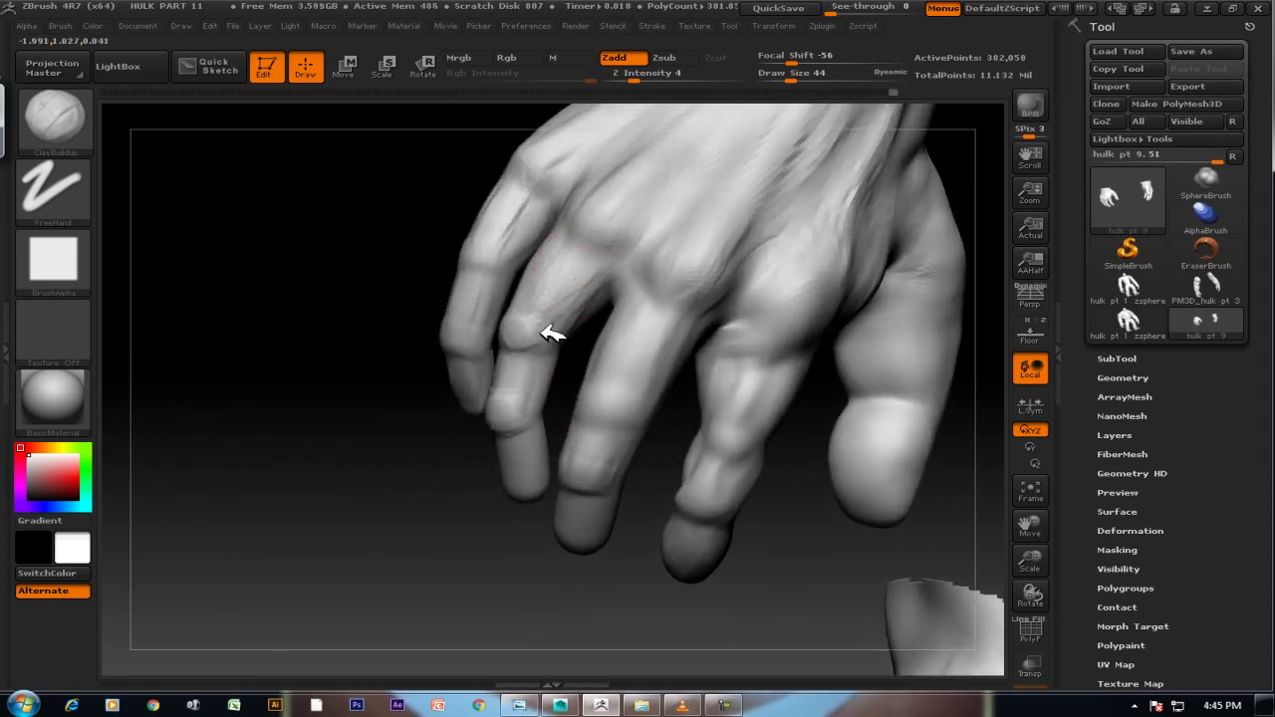
{"action": "right_click_drag", "start_coordinate": [479, 313], "coordinate": [361, 378]}
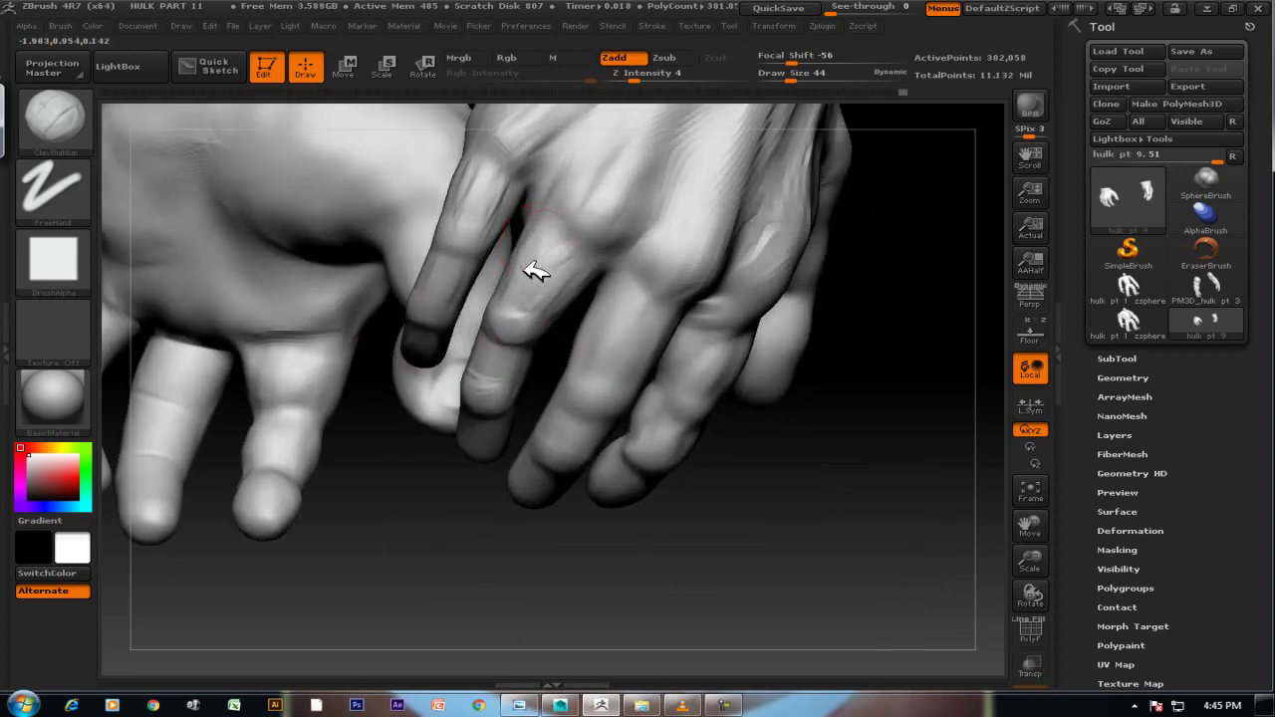
{"action": "mouse_move", "coordinate": [548, 566]}
{"action": "right_mouse_down"}
{"action": "mouse_move", "coordinate": [564, 561]}
{"action": "mouse_move", "coordinate": [598, 336]}
{"action": "mouse_move", "coordinate": [379, 239]}
{"action": "mouse_move", "coordinate": [565, 301]}
{"action": "right_mouse_up"}
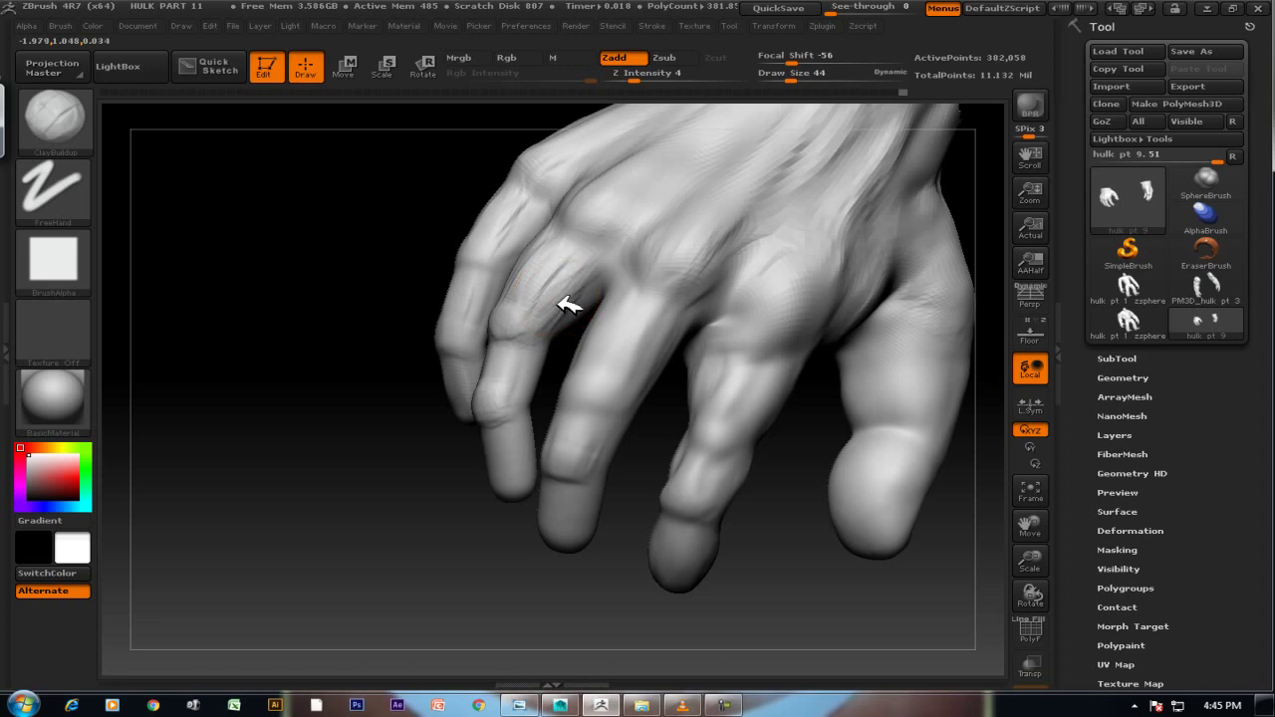
Smooth the built-up streaks with Shift while rotating between both hands.
{"action": "key", "text": "shift"}
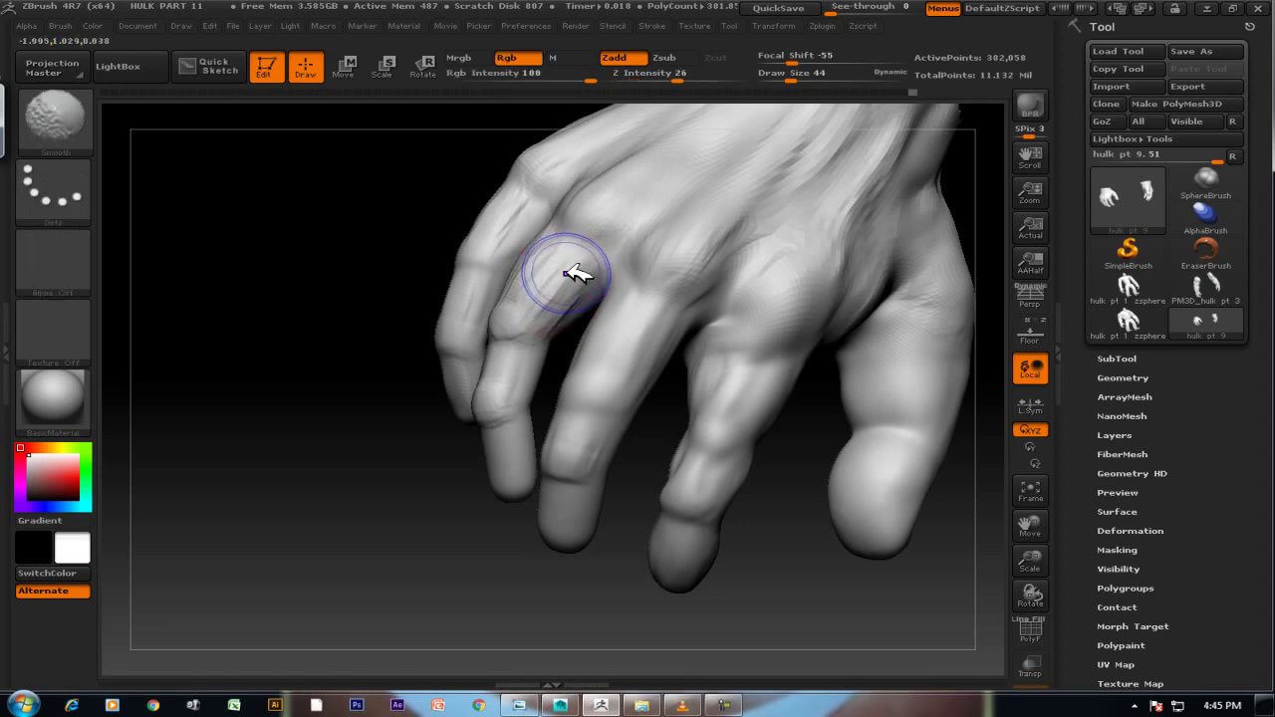
{"action": "mouse_move", "coordinate": [555, 264]}
{"action": "right_mouse_down"}
{"action": "mouse_move", "coordinate": [365, 333]}
{"action": "mouse_move", "coordinate": [489, 206]}
{"action": "right_mouse_up"}
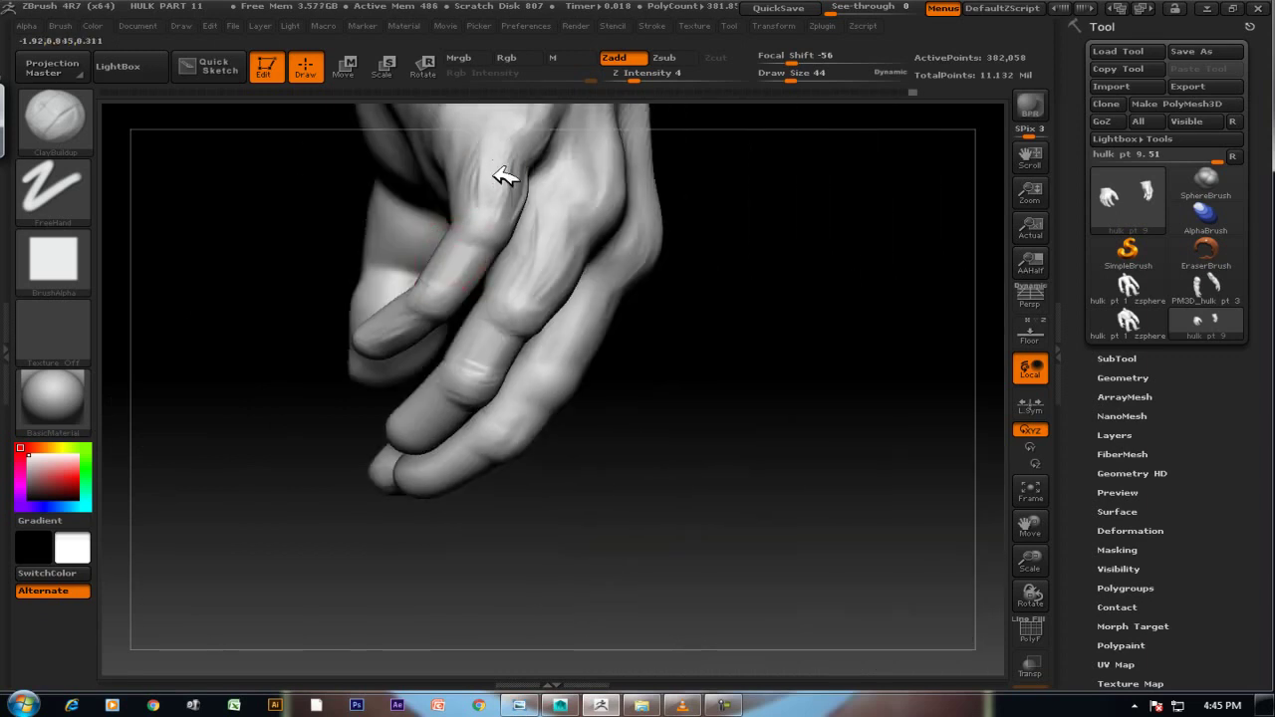
{"action": "key", "text": "shift"}
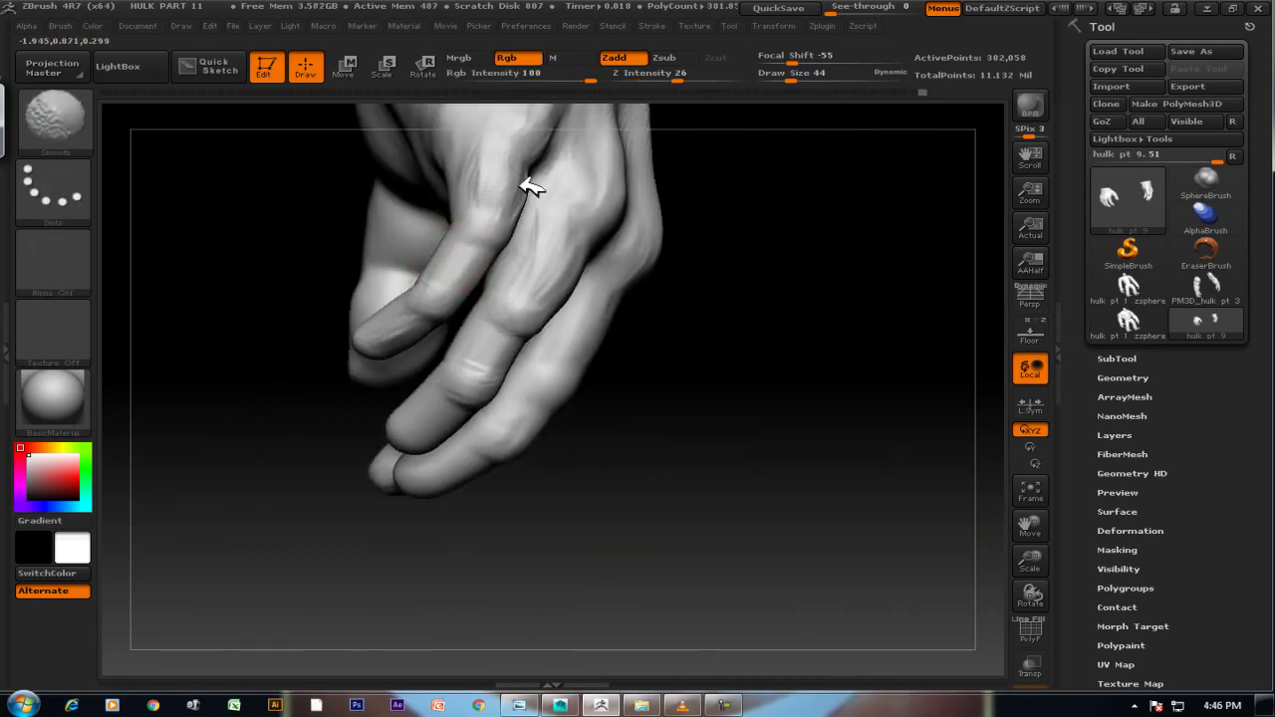
{"action": "mouse_move", "coordinate": [631, 322]}
{"action": "right_mouse_down"}
{"action": "mouse_move", "coordinate": [671, 390]}
{"action": "mouse_move", "coordinate": [553, 204]}
{"action": "right_mouse_up"}
{"action": "key", "text": "shift"}
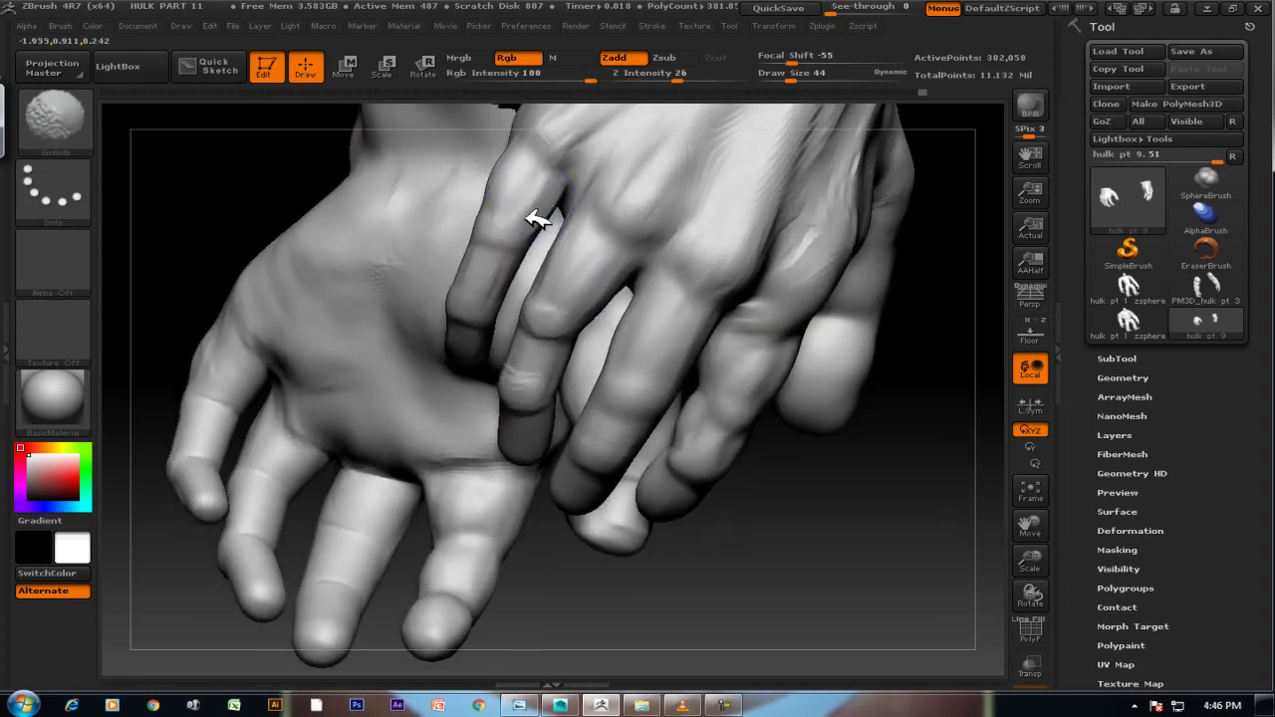
{"action": "mouse_move", "coordinate": [290, 265]}
{"action": "right_mouse_down"}
{"action": "mouse_move", "coordinate": [279, 288]}
{"action": "mouse_move", "coordinate": [484, 372]}
{"action": "right_mouse_up"}
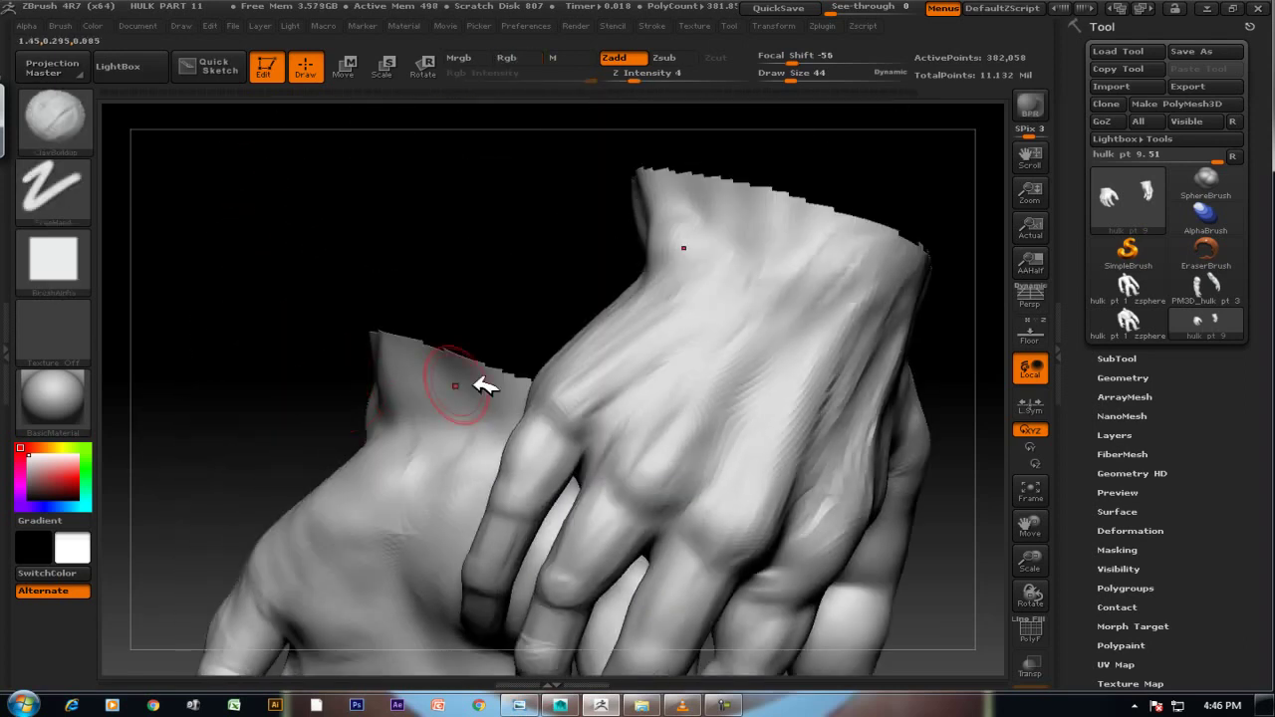
{"action": "key", "text": "shift"}
{"action": "mouse_move", "coordinate": [569, 370]}
{"action": "right_mouse_down"}
{"action": "mouse_move", "coordinate": [390, 293]}
{"action": "mouse_move", "coordinate": [489, 364]}
{"action": "mouse_move", "coordinate": [332, 359]}
{"action": "mouse_move", "coordinate": [541, 441]}
{"action": "right_mouse_up"}
{"action": "key", "text": "shift"}
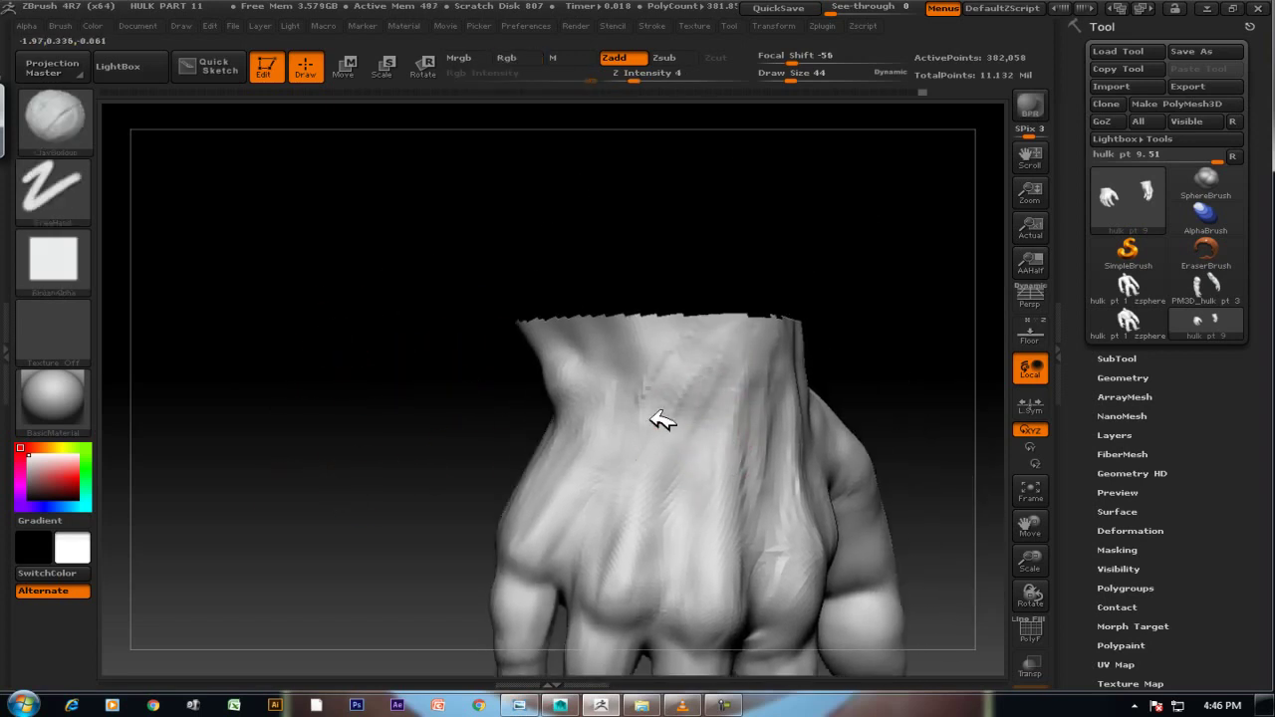
{"action": "right_click_drag", "start_coordinate": [854, 284], "coordinate": [773, 445]}
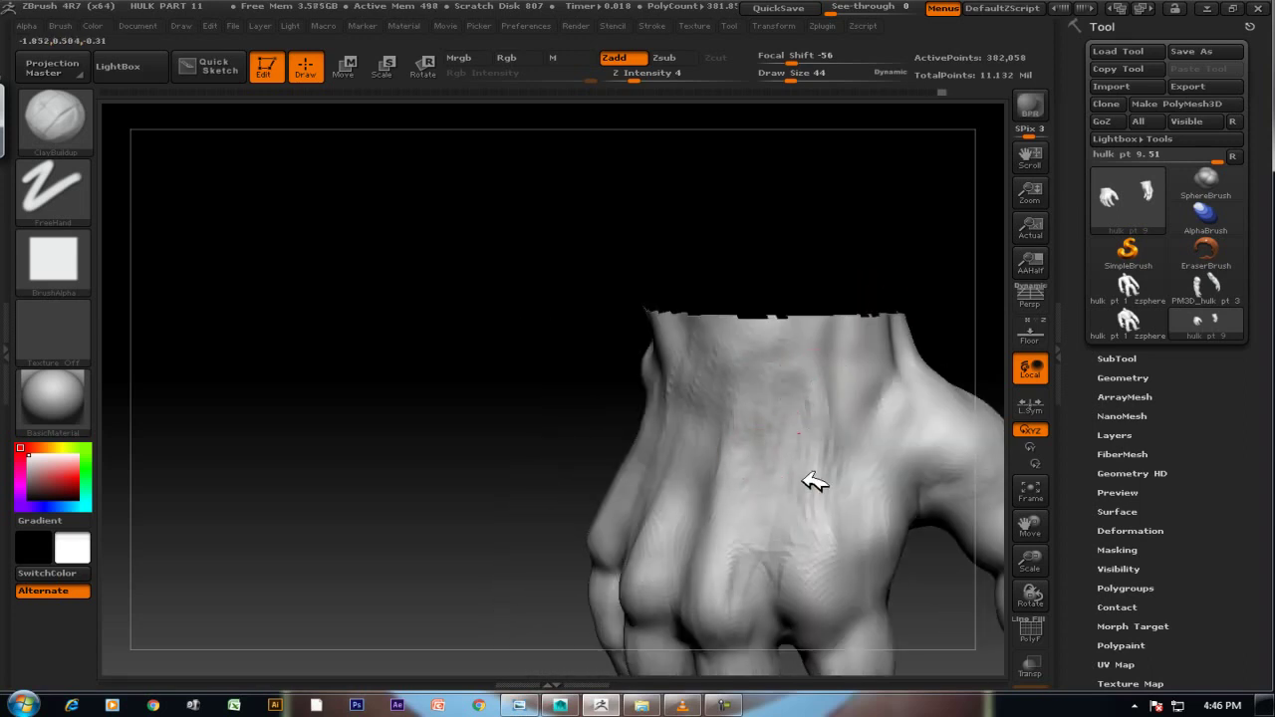
{"action": "right_click_drag", "start_coordinate": [413, 250], "coordinate": [698, 369]}
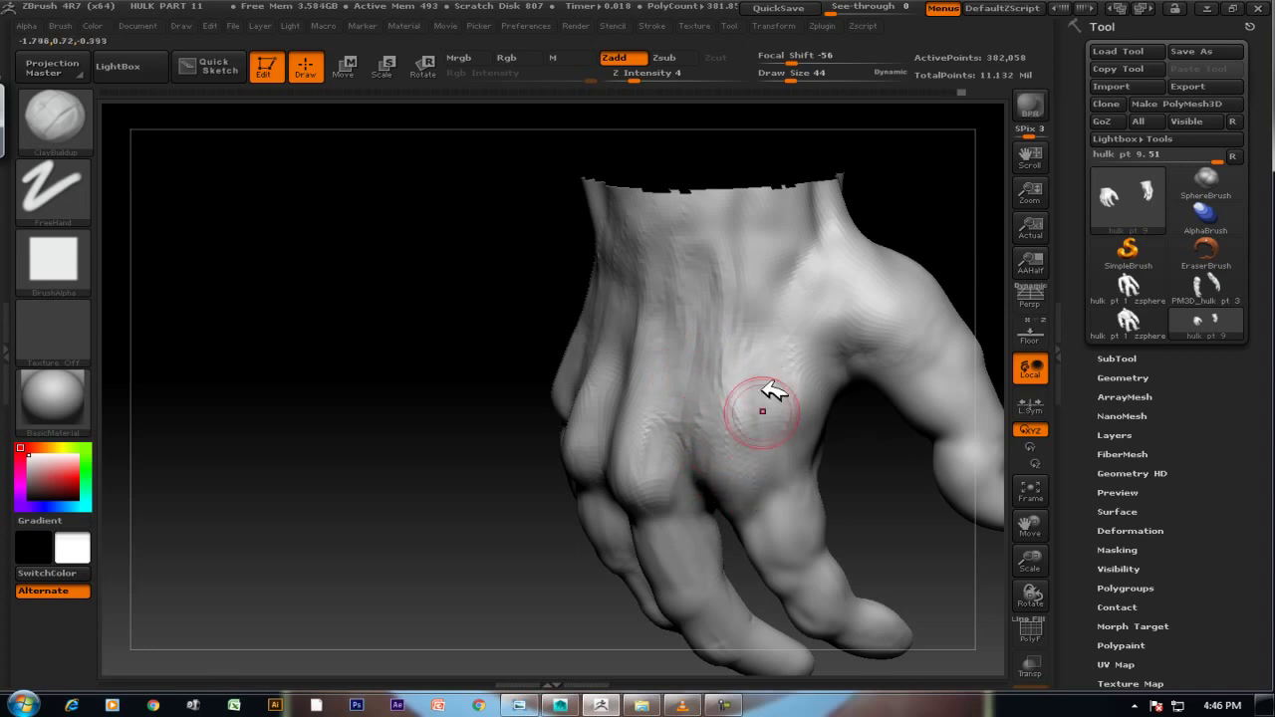
{"action": "key", "text": "shift"}
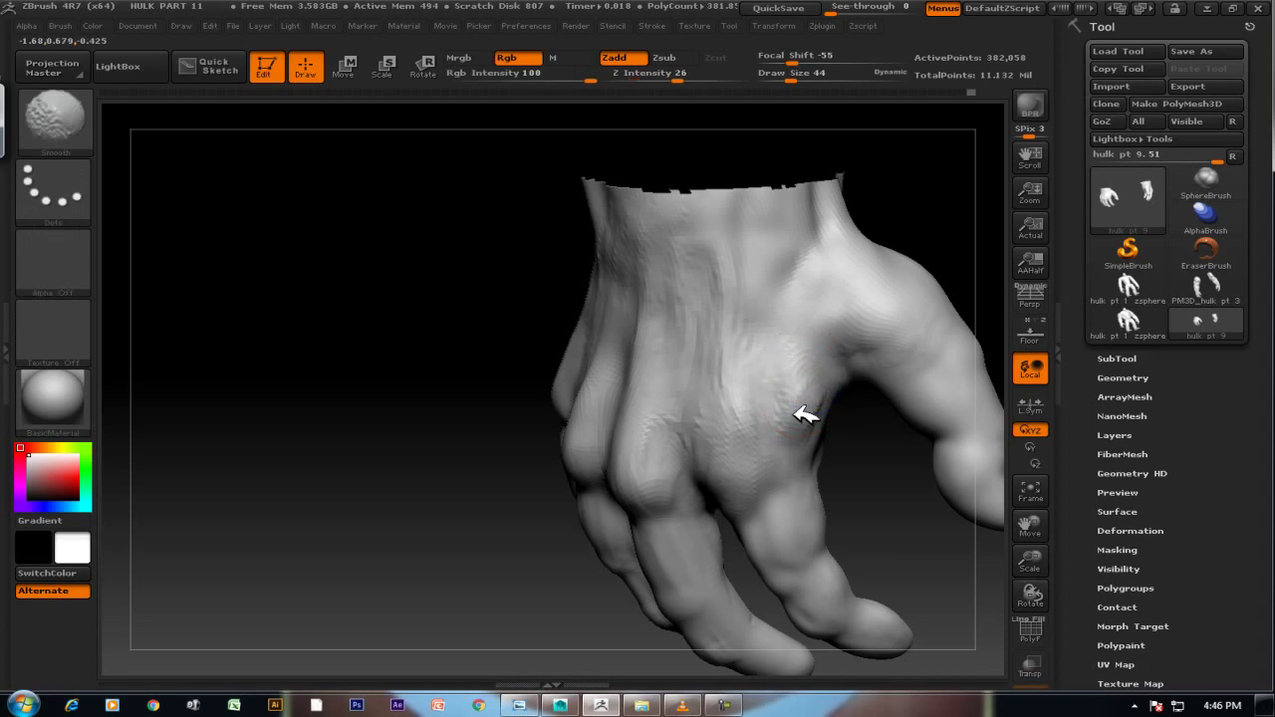
{"action": "mouse_move", "coordinate": [823, 352]}
{"action": "right_mouse_down"}
{"action": "mouse_move", "coordinate": [465, 319]}
{"action": "mouse_move", "coordinate": [669, 407]}
{"action": "mouse_move", "coordinate": [341, 333]}
{"action": "right_mouse_up"}
{"action": "left_click_drag", "start_coordinate": [342, 334], "coordinate": [546, 367]}
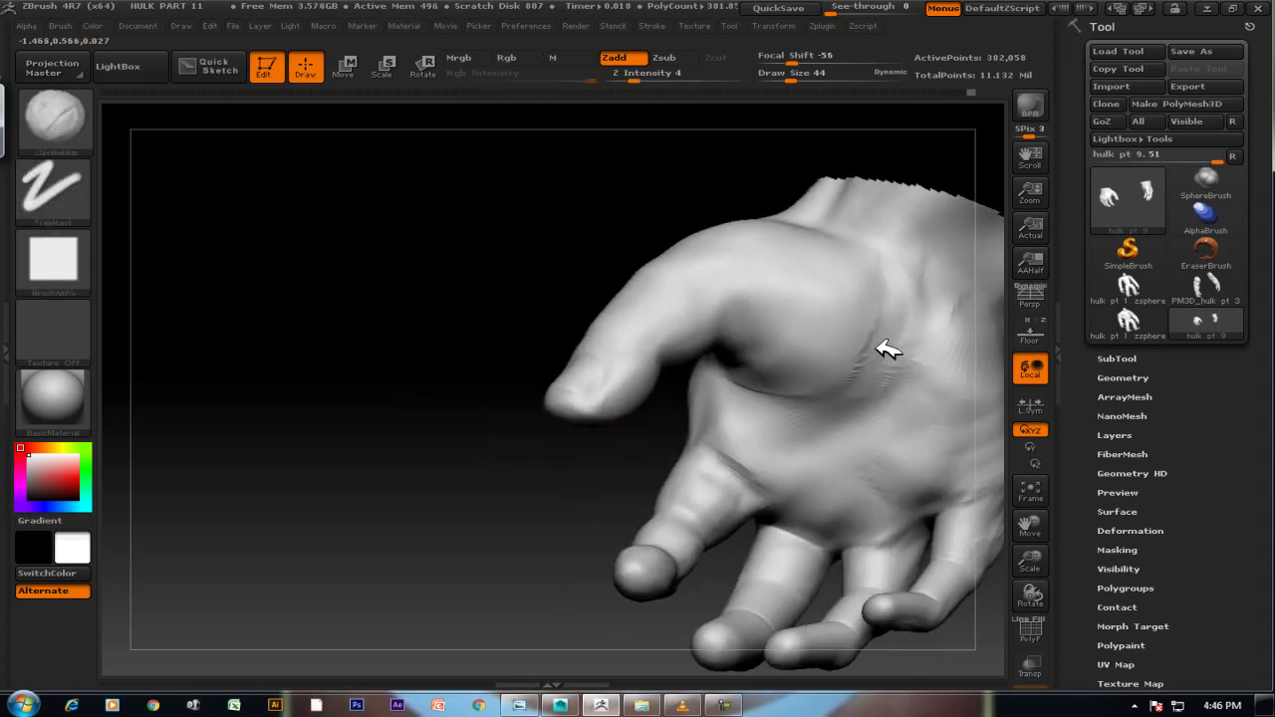
Turn the palm up and deepen the crease in its middle near the thumb.
{"action": "mouse_move", "coordinate": [587, 186]}
{"action": "left_mouse_down"}
{"action": "mouse_move", "coordinate": [535, 293]}
{"action": "mouse_move", "coordinate": [521, 245]}
{"action": "mouse_move", "coordinate": [648, 336]}
{"action": "mouse_move", "coordinate": [780, 311]}
{"action": "mouse_move", "coordinate": [741, 308]}
{"action": "mouse_move", "coordinate": [687, 386]}
{"action": "left_mouse_up"}
{"action": "mouse_move", "coordinate": [613, 282]}
{"action": "left_mouse_down"}
{"action": "mouse_move", "coordinate": [604, 302]}
{"action": "mouse_move", "coordinate": [735, 422]}
{"action": "left_mouse_up"}
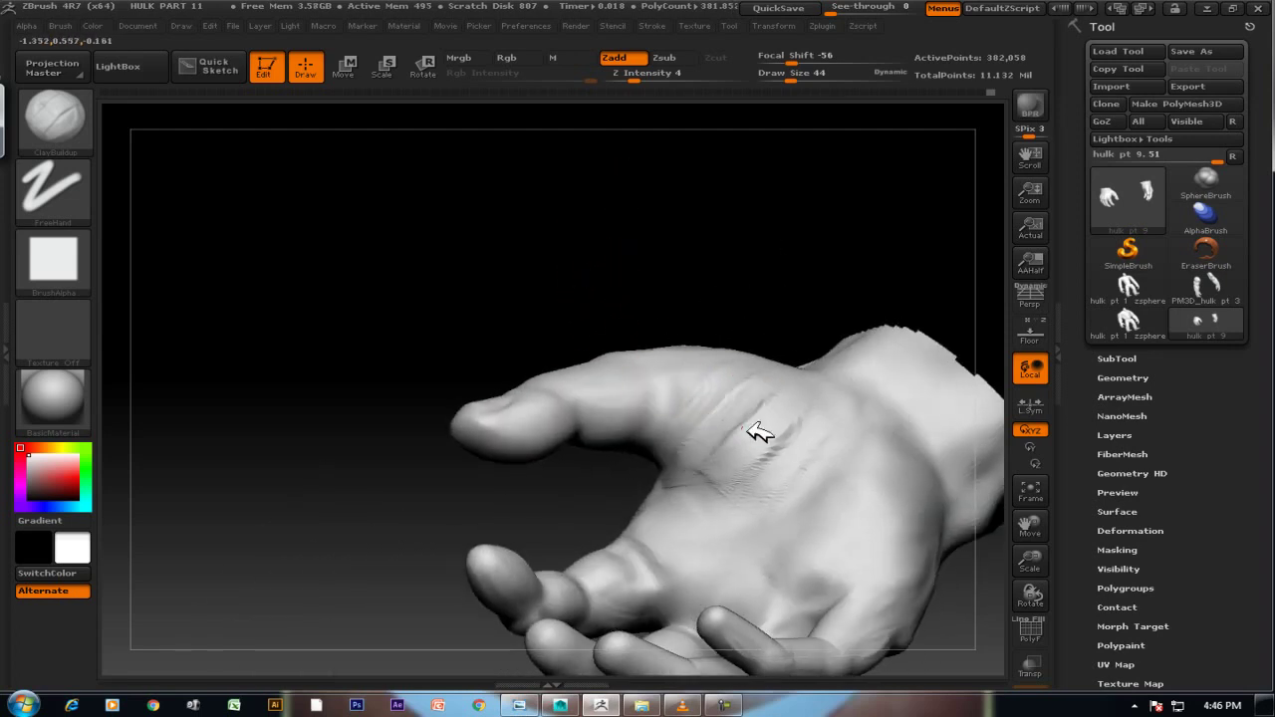
{"action": "mouse_move", "coordinate": [737, 284]}
{"action": "left_mouse_down"}
{"action": "mouse_move", "coordinate": [713, 307]}
{"action": "mouse_move", "coordinate": [803, 478]}
{"action": "left_mouse_up"}
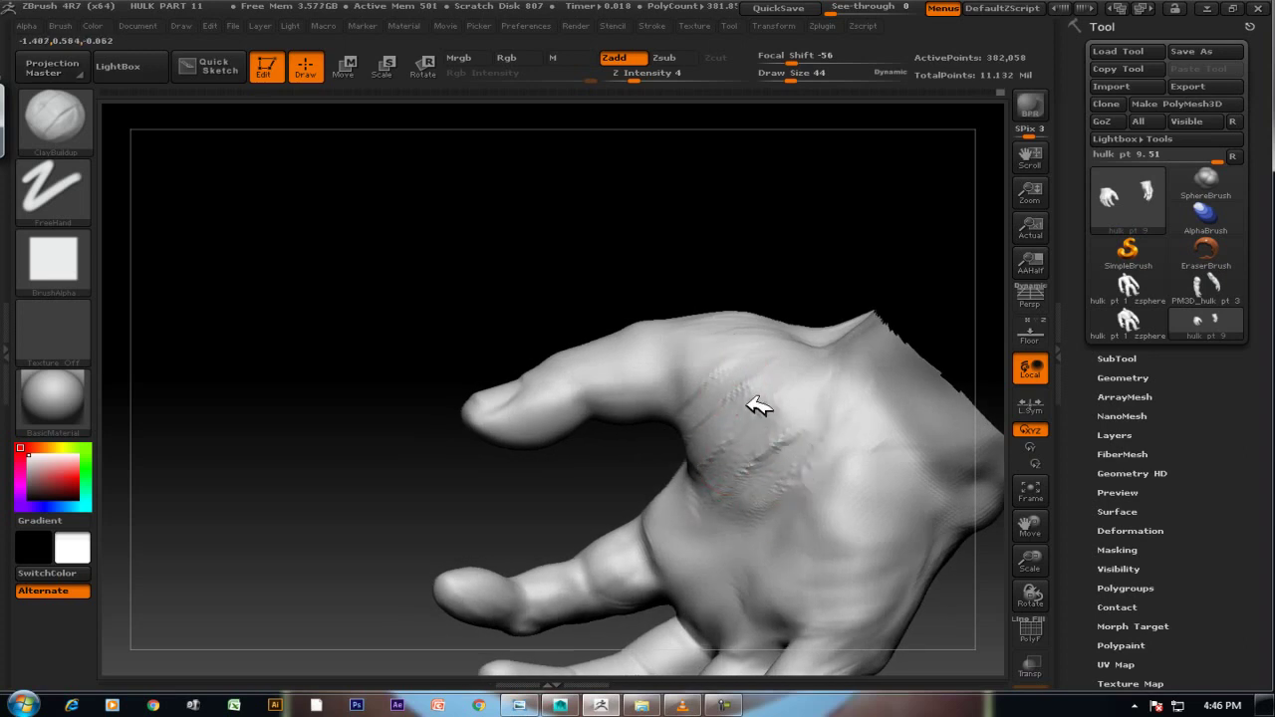
{"action": "mouse_move", "coordinate": [752, 260]}
{"action": "left_mouse_down"}
{"action": "mouse_move", "coordinate": [734, 233]}
{"action": "mouse_move", "coordinate": [672, 413]}
{"action": "left_mouse_up"}
{"action": "mouse_move", "coordinate": [788, 356]}
{"action": "left_mouse_down"}
{"action": "mouse_move", "coordinate": [706, 421]}
{"action": "mouse_move", "coordinate": [628, 417]}
{"action": "mouse_move", "coordinate": [683, 402]}
{"action": "mouse_move", "coordinate": [675, 364]}
{"action": "mouse_move", "coordinate": [711, 408]}
{"action": "mouse_move", "coordinate": [690, 344]}
{"action": "mouse_move", "coordinate": [684, 370]}
{"action": "mouse_move", "coordinate": [628, 362]}
{"action": "mouse_move", "coordinate": [740, 353]}
{"action": "mouse_move", "coordinate": [803, 377]}
{"action": "left_mouse_up"}
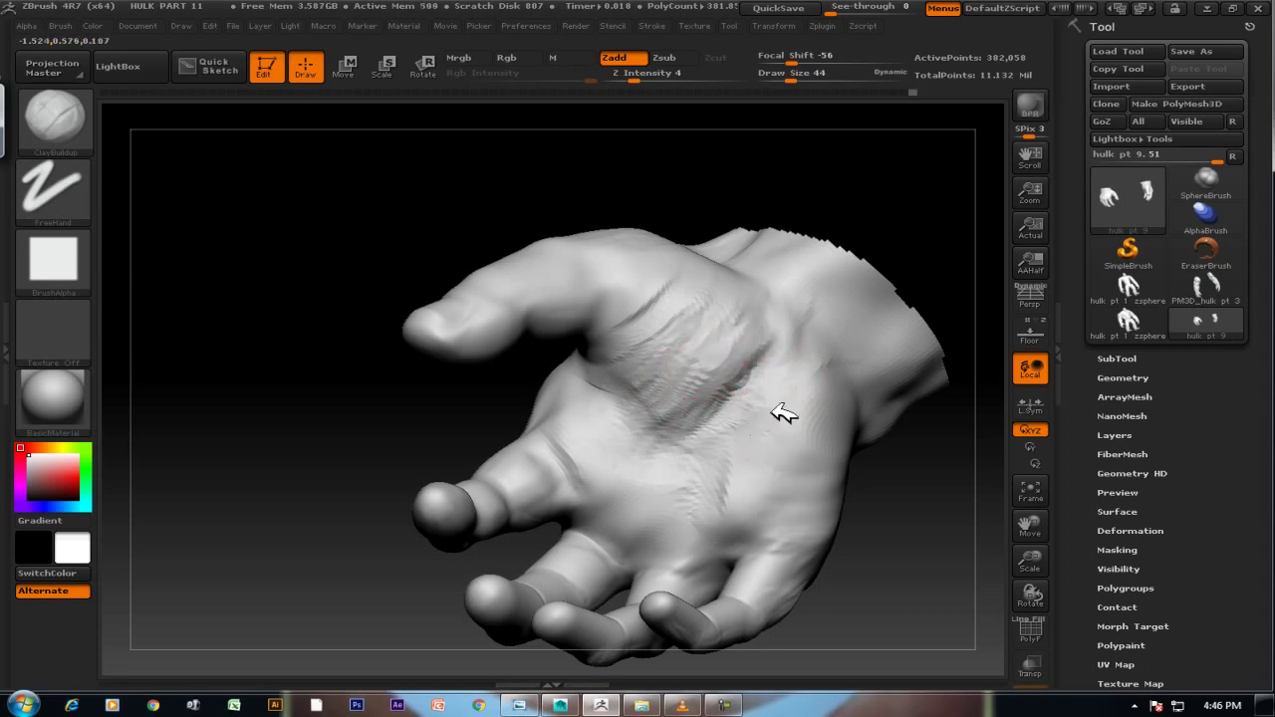
Shift-smooth the new palm crease, checking it from several angles.
{"action": "mouse_move", "coordinate": [854, 505]}
{"action": "left_mouse_down"}
{"action": "mouse_move", "coordinate": [854, 455]}
{"action": "mouse_move", "coordinate": [803, 371]}
{"action": "left_mouse_up"}
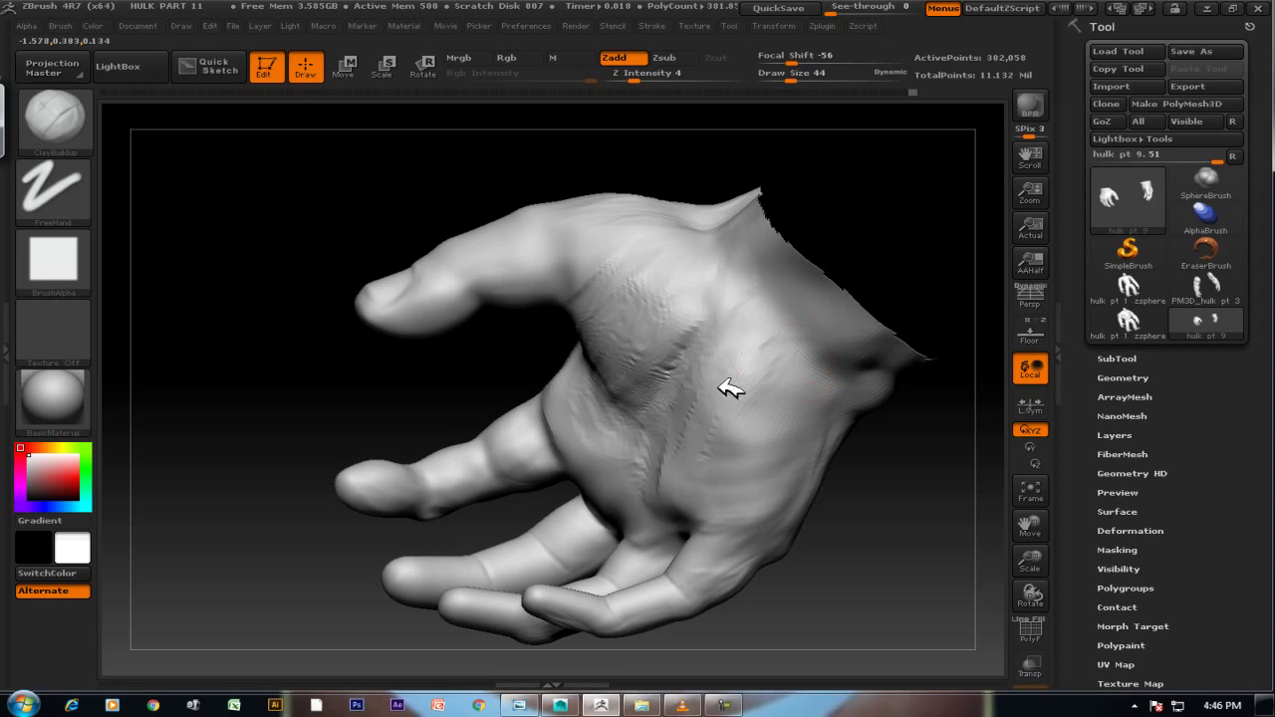
{"action": "key", "text": "shift"}
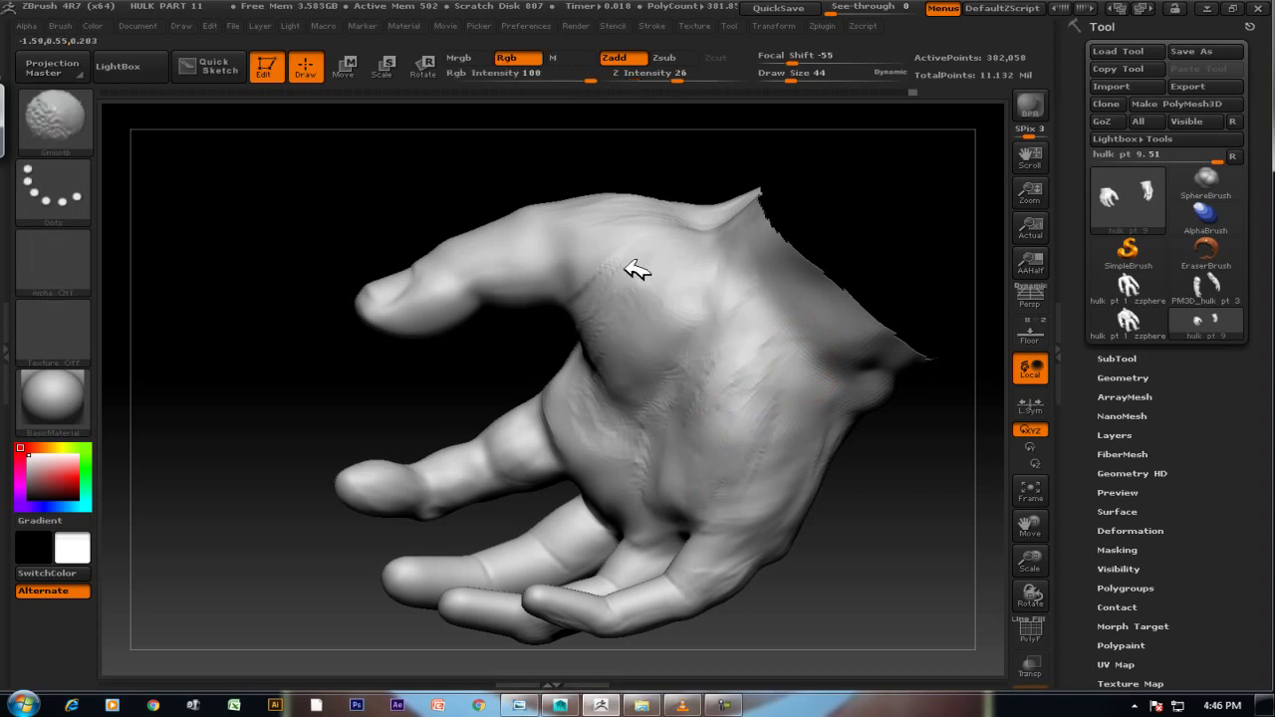
{"action": "mouse_move", "coordinate": [641, 205]}
{"action": "left_mouse_down"}
{"action": "mouse_move", "coordinate": [649, 228]}
{"action": "mouse_move", "coordinate": [692, 256]}
{"action": "left_mouse_up"}
{"action": "mouse_move", "coordinate": [566, 148]}
{"action": "left_mouse_down"}
{"action": "mouse_move", "coordinate": [569, 186]}
{"action": "mouse_move", "coordinate": [684, 256]}
{"action": "left_mouse_up"}
{"action": "key", "text": "shift"}
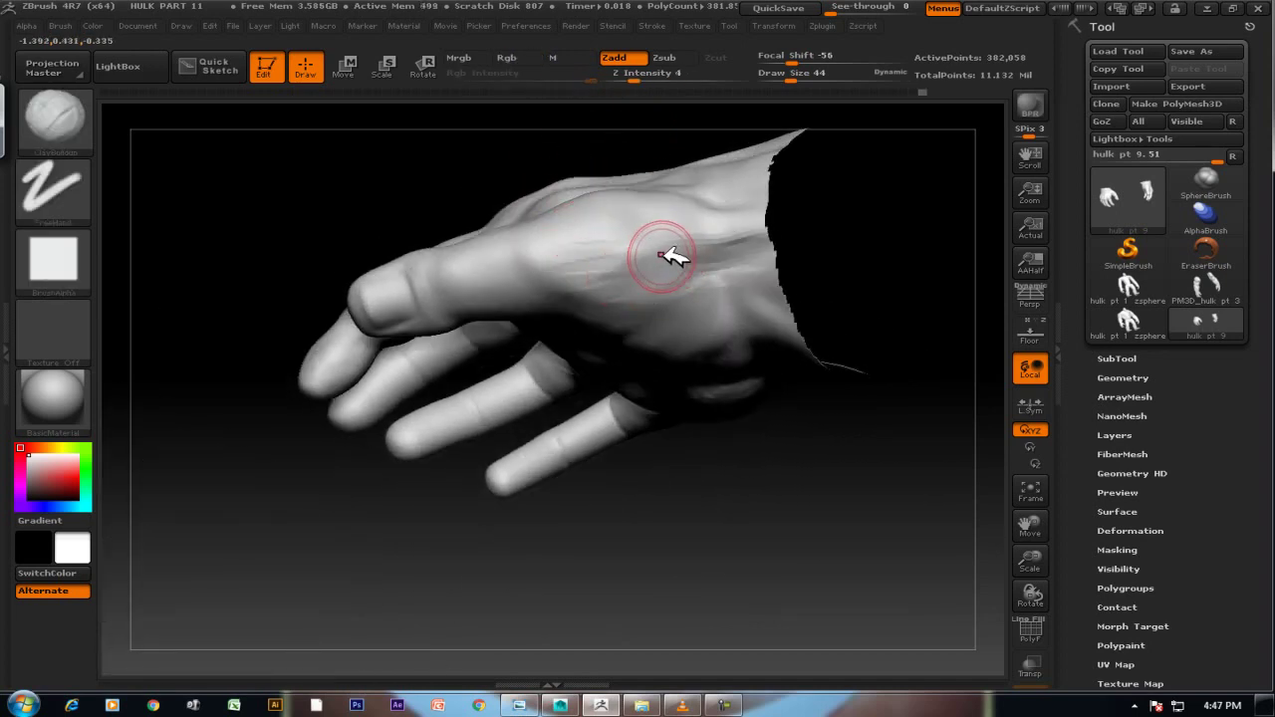
{"action": "mouse_move", "coordinate": [535, 219]}
{"action": "left_mouse_down"}
{"action": "mouse_move", "coordinate": [448, 236]}
{"action": "mouse_move", "coordinate": [634, 245]}
{"action": "mouse_move", "coordinate": [614, 200]}
{"action": "left_mouse_up"}
{"action": "mouse_move", "coordinate": [628, 348]}
{"action": "left_mouse_down"}
{"action": "mouse_move", "coordinate": [649, 422]}
{"action": "mouse_move", "coordinate": [657, 307]}
{"action": "left_mouse_up"}
{"action": "mouse_move", "coordinate": [567, 209]}
{"action": "left_mouse_down"}
{"action": "mouse_move", "coordinate": [572, 228]}
{"action": "mouse_move", "coordinate": [548, 222]}
{"action": "mouse_move", "coordinate": [754, 542]}
{"action": "mouse_move", "coordinate": [739, 416]}
{"action": "mouse_move", "coordinate": [740, 473]}
{"action": "mouse_move", "coordinate": [720, 455]}
{"action": "left_mouse_up"}
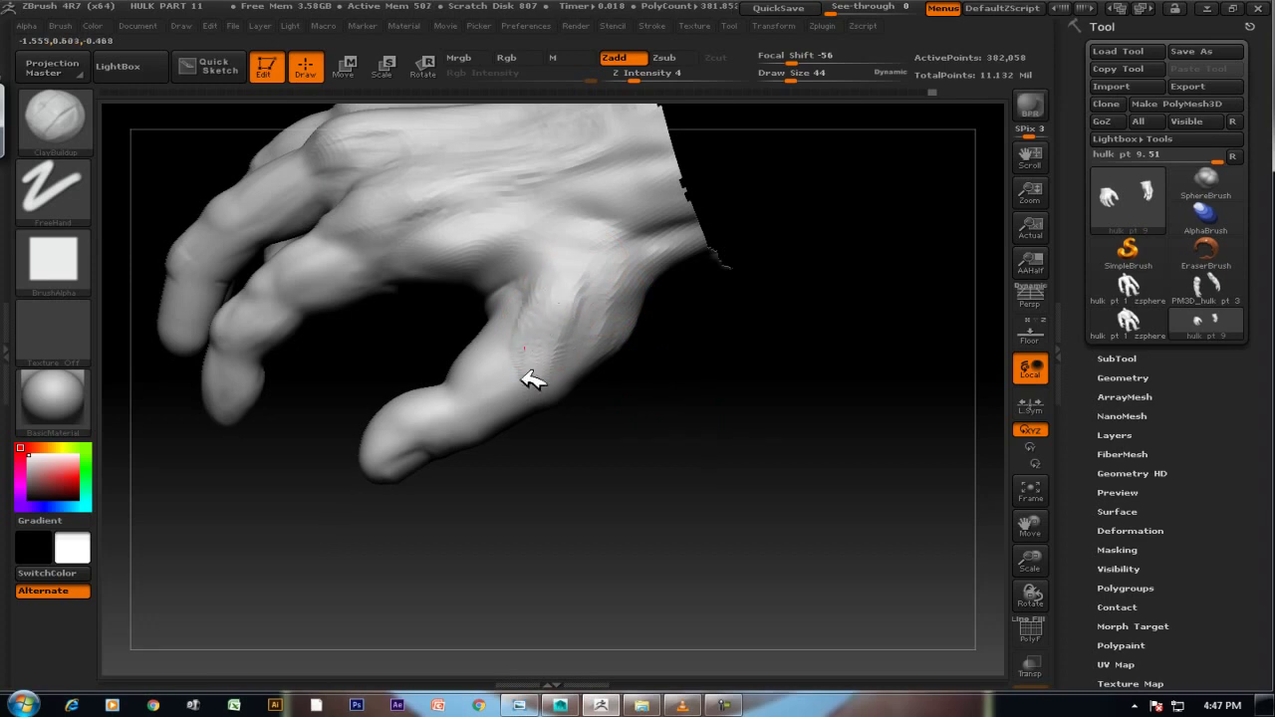
{"action": "key", "text": "shift"}
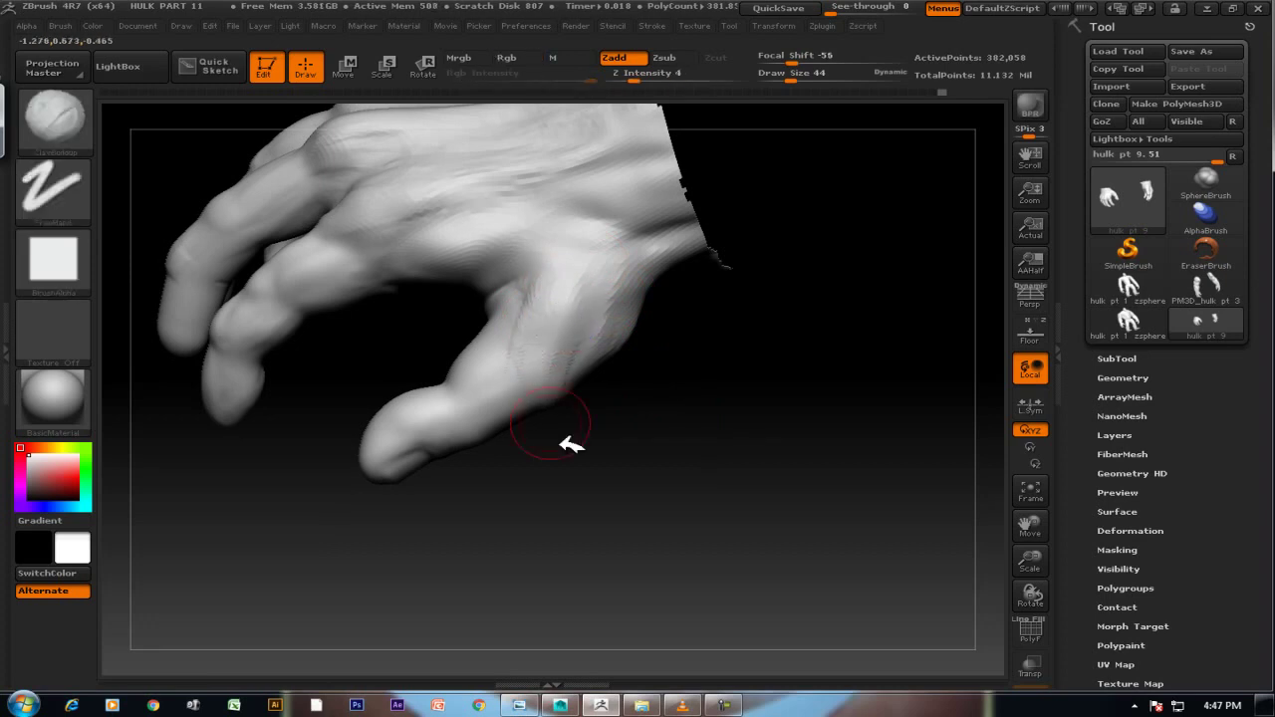
{"action": "mouse_move", "coordinate": [668, 481]}
{"action": "left_mouse_down"}
{"action": "mouse_move", "coordinate": [757, 483]}
{"action": "mouse_move", "coordinate": [756, 461]}
{"action": "mouse_move", "coordinate": [528, 201]}
{"action": "mouse_move", "coordinate": [535, 321]}
{"action": "mouse_move", "coordinate": [550, 336]}
{"action": "mouse_move", "coordinate": [778, 383]}
{"action": "mouse_move", "coordinate": [746, 419]}
{"action": "mouse_move", "coordinate": [854, 369]}
{"action": "left_mouse_up"}
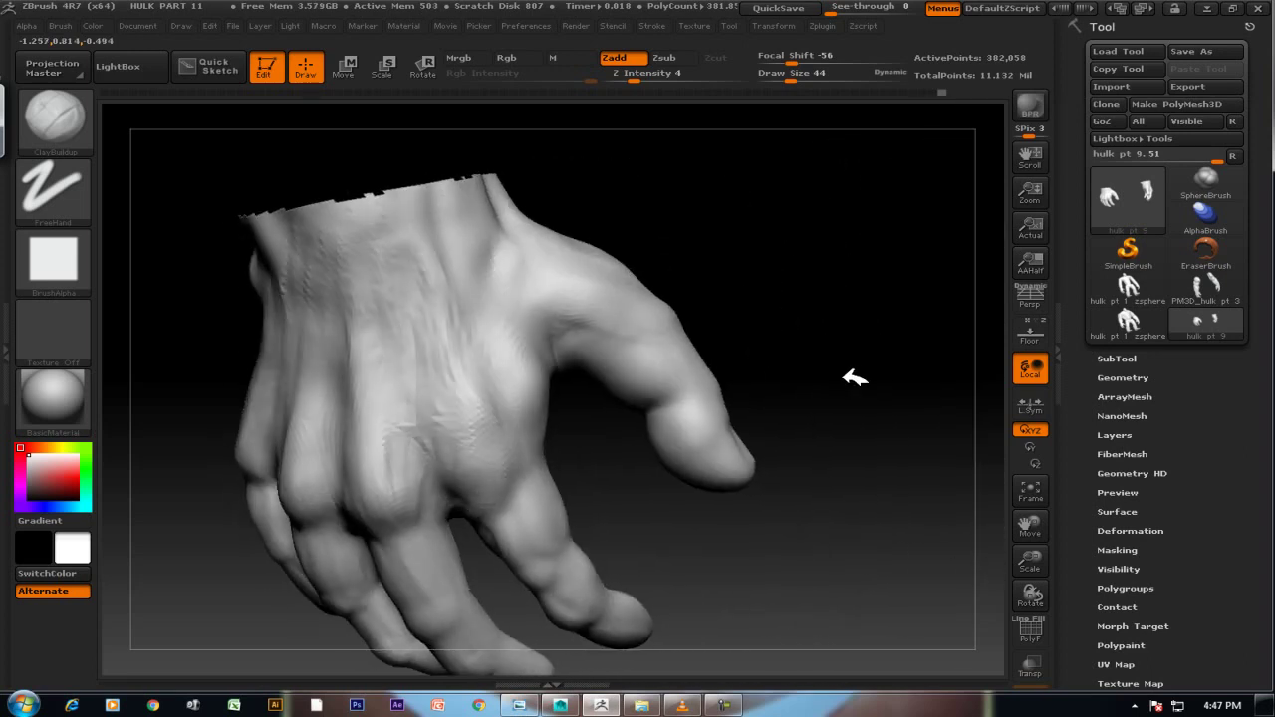
Mask everything but the thumb and lay a Transpose Rotate action line along it.
{"action": "key", "text": "w"}
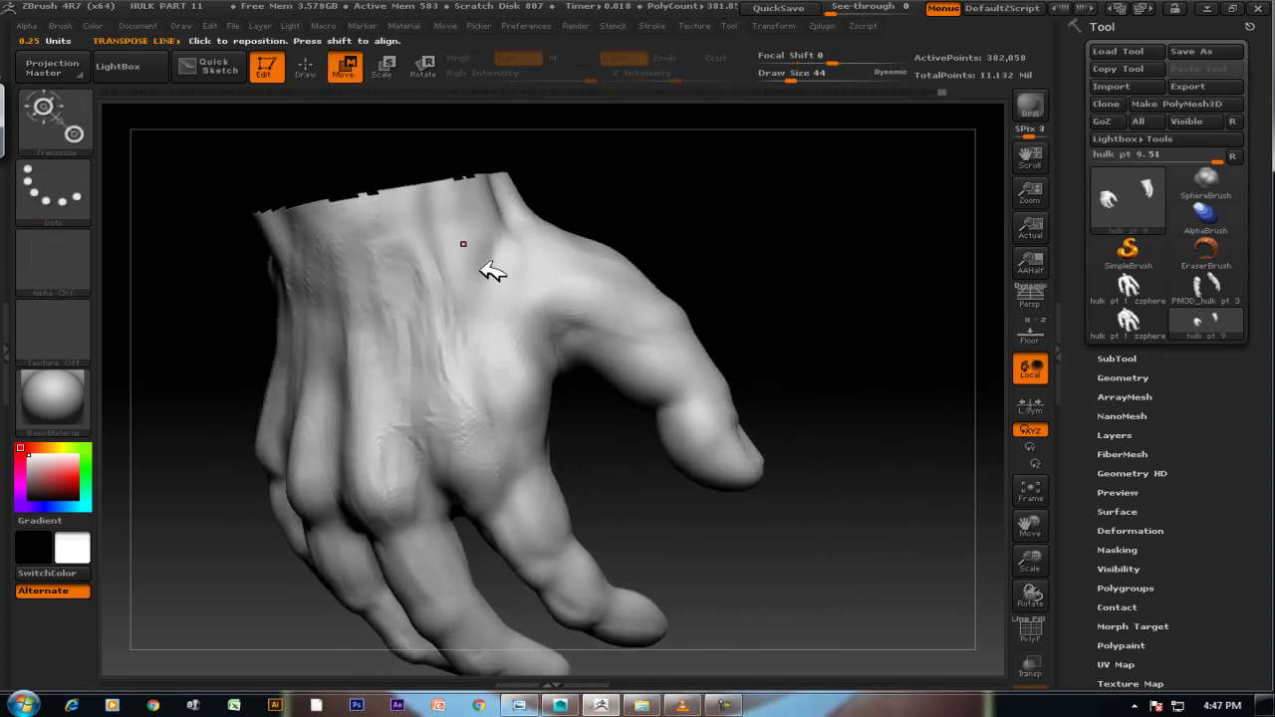
{"action": "left_click", "coordinate": [561, 284]}
{"action": "mouse_move", "coordinate": [569, 290]}
{"action": "left_mouse_down", "text": "ctrl"}
{"action": "mouse_move", "coordinate": [584, 305]}
{"action": "mouse_move", "coordinate": [549, 279]}
{"action": "mouse_move", "coordinate": [576, 298]}
{"action": "mouse_move", "coordinate": [598, 290]}
{"action": "left_mouse_up", "text": "ctrl"}
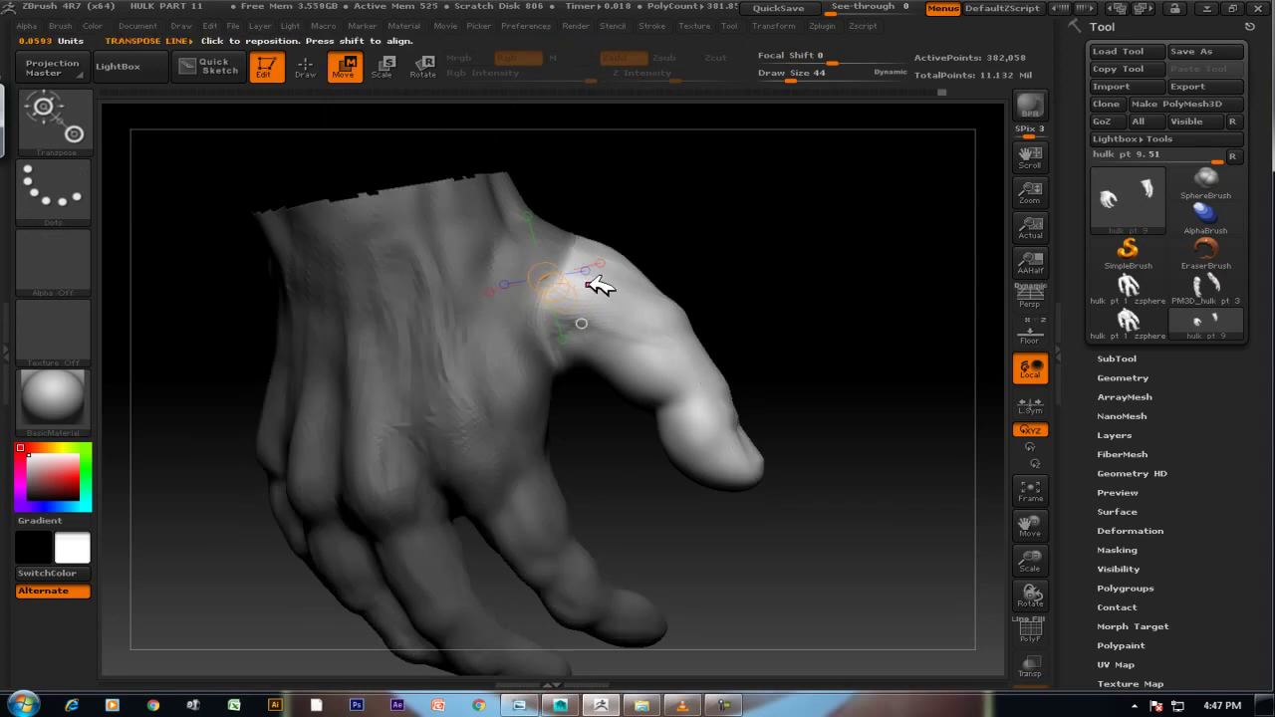
{"action": "left_click", "coordinate": [423, 67]}
{"action": "left_click_drag", "start_coordinate": [588, 286], "coordinate": [725, 454]}
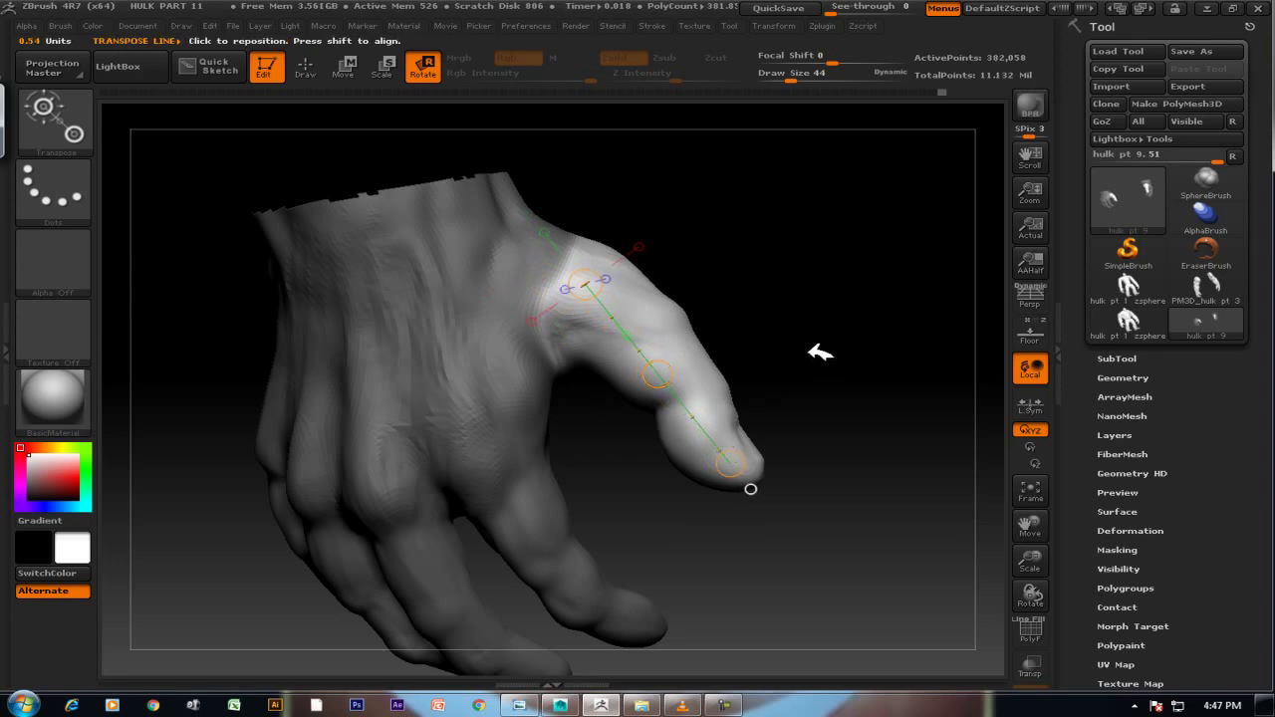
Redraw the action line, rotate the thumb down around its base and spin it slightly.
{"action": "left_click_drag", "start_coordinate": [831, 336], "coordinate": [828, 348]}
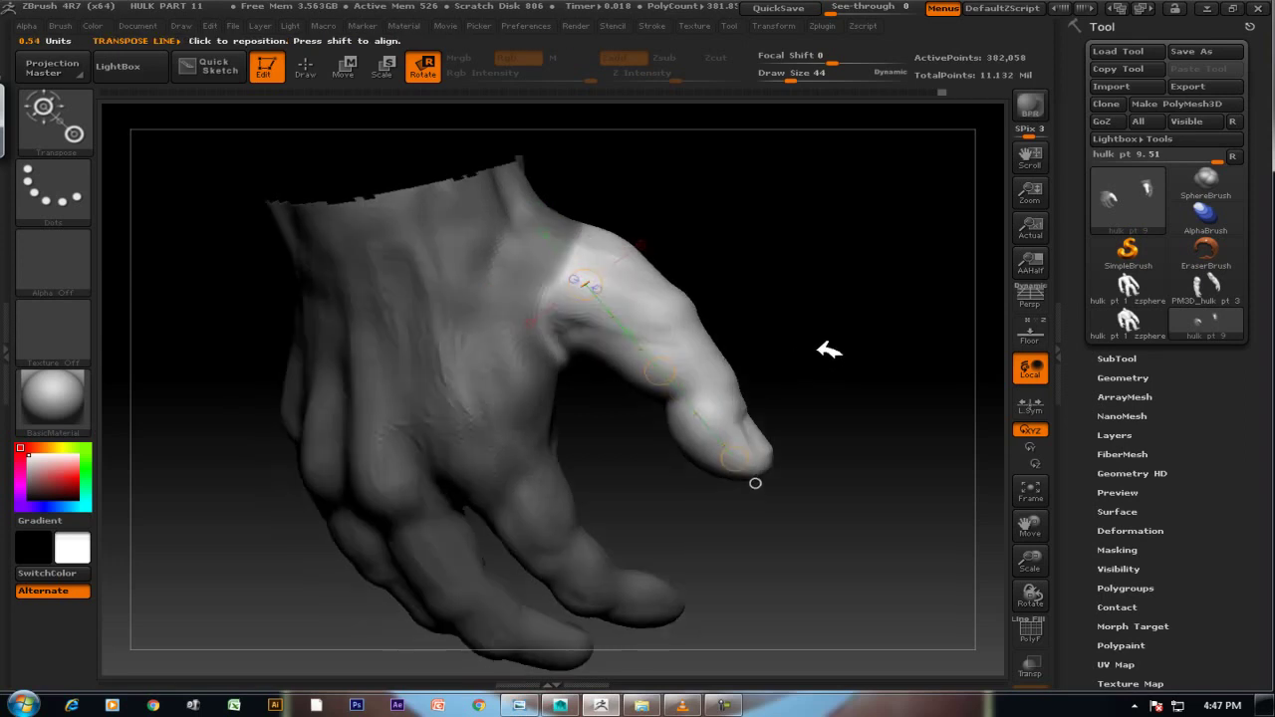
{"action": "left_click", "coordinate": [666, 363]}
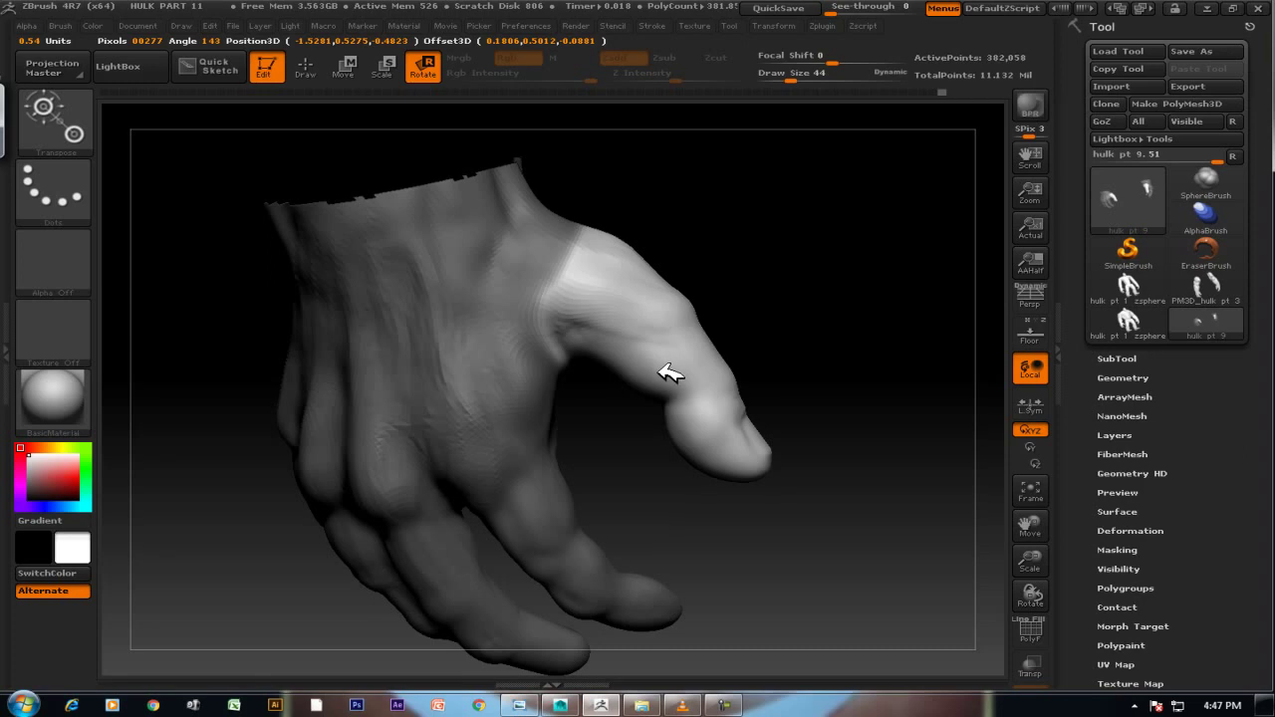
{"action": "left_click_drag", "start_coordinate": [658, 383], "coordinate": [657, 360]}
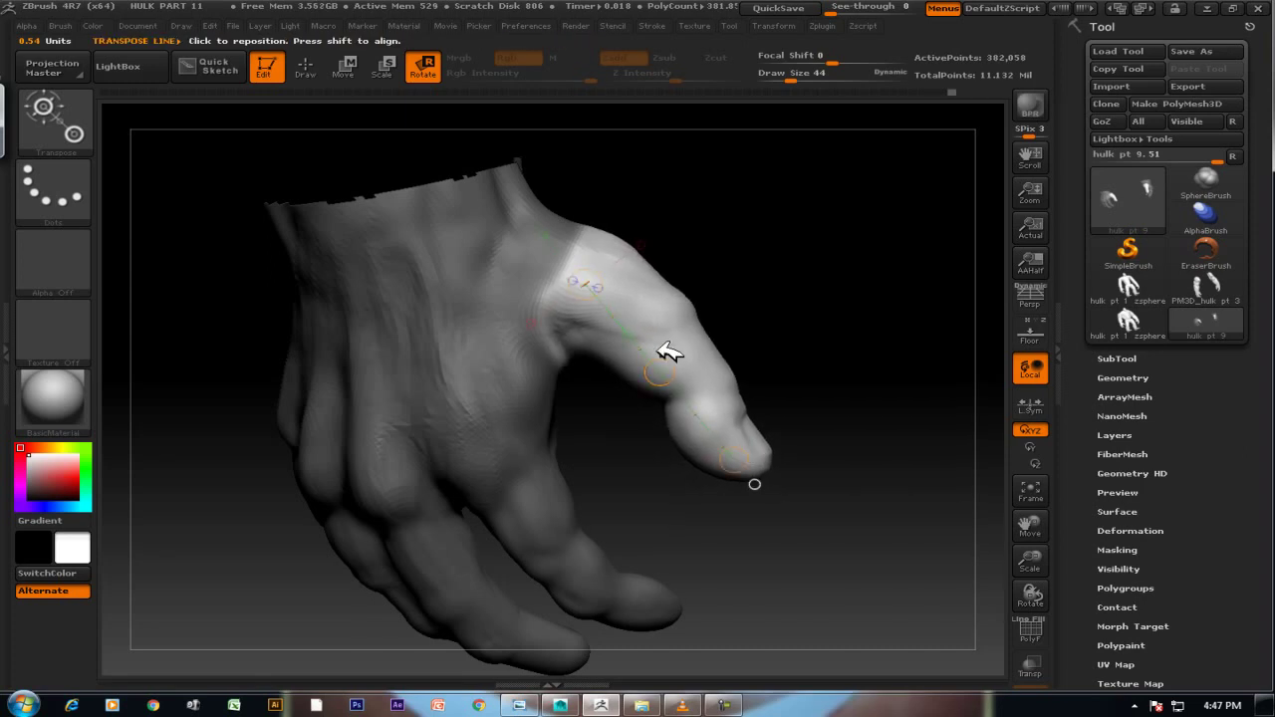
{"action": "left_click_drag", "start_coordinate": [663, 374], "coordinate": [483, 535]}
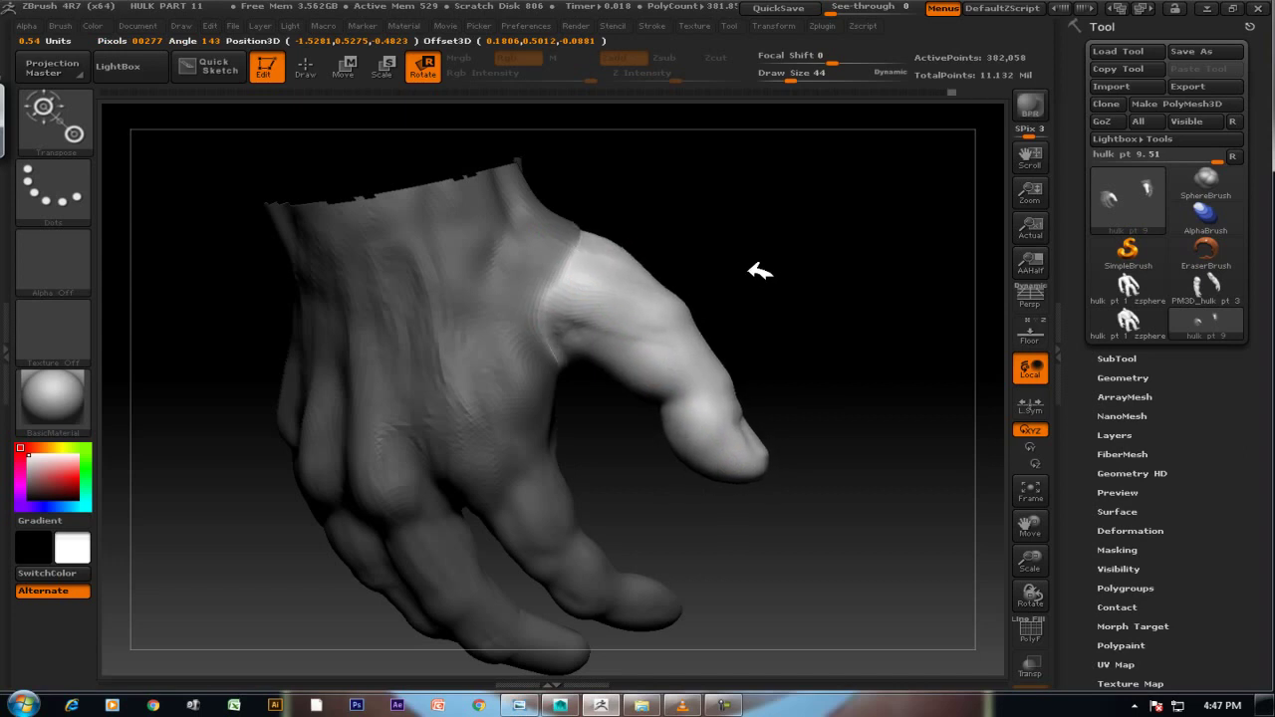
{"action": "left_click_drag", "start_coordinate": [662, 372], "coordinate": [616, 423]}
{"action": "mouse_move", "coordinate": [661, 369]}
{"action": "left_mouse_down"}
{"action": "mouse_move", "coordinate": [621, 402]}
{"action": "mouse_move", "coordinate": [647, 365]}
{"action": "mouse_move", "coordinate": [584, 435]}
{"action": "mouse_move", "coordinate": [662, 365]}
{"action": "left_mouse_up"}
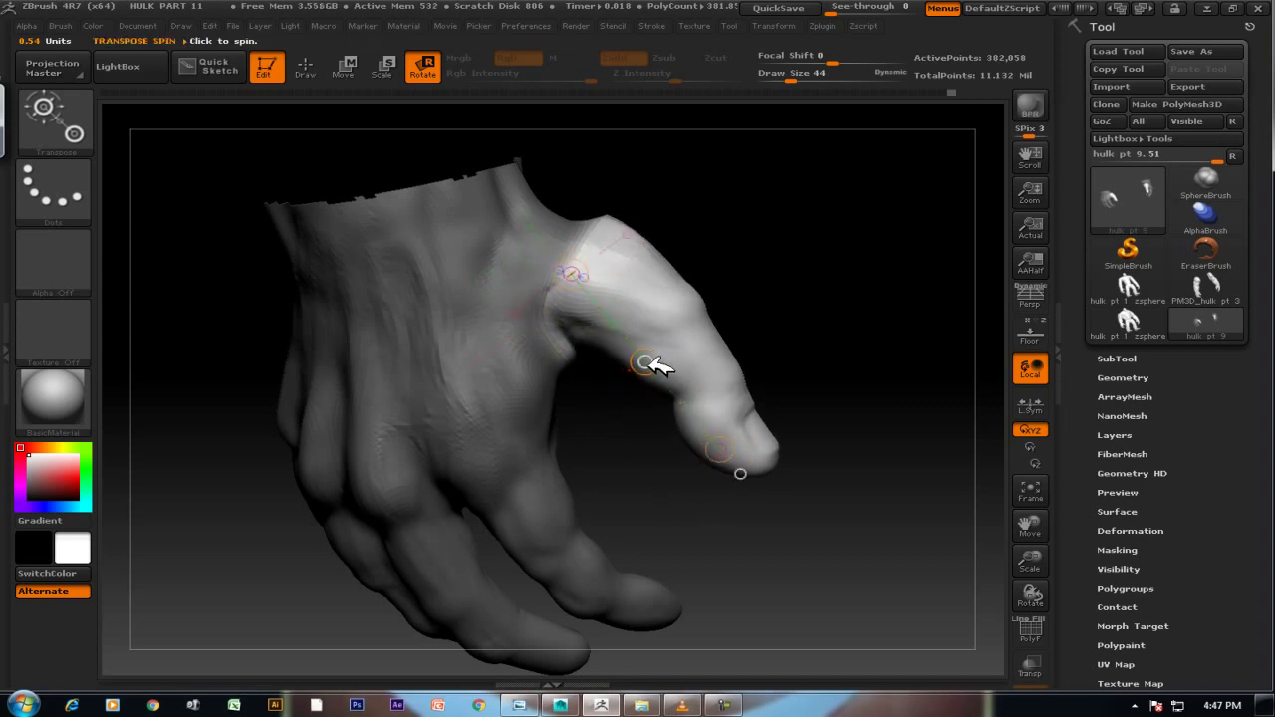
Shift the thumb into its new position with Transpose Move.
{"action": "left_click", "coordinate": [351, 66]}
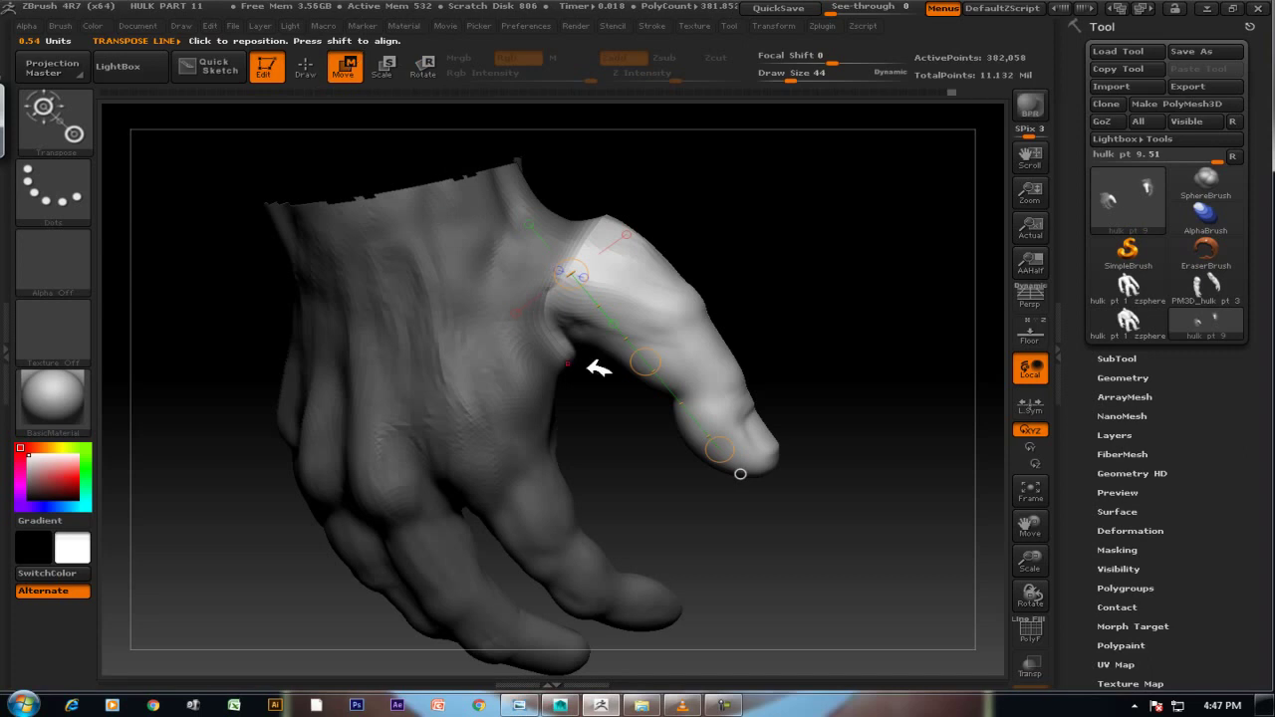
{"action": "left_click_drag", "start_coordinate": [584, 361], "coordinate": [648, 375]}
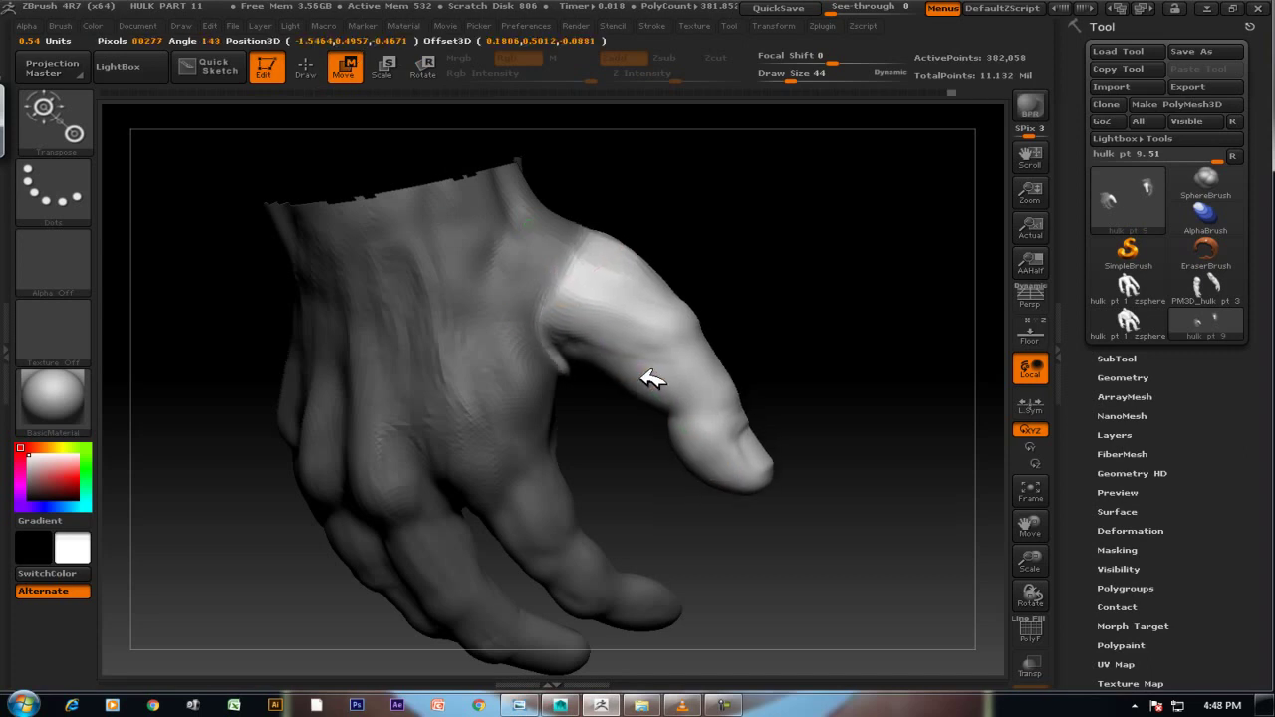
{"action": "mouse_move", "coordinate": [710, 303]}
{"action": "left_mouse_down"}
{"action": "mouse_move", "coordinate": [747, 276]}
{"action": "mouse_move", "coordinate": [743, 259]}
{"action": "mouse_move", "coordinate": [774, 248]}
{"action": "mouse_move", "coordinate": [712, 253]}
{"action": "mouse_move", "coordinate": [724, 237]}
{"action": "mouse_move", "coordinate": [768, 227]}
{"action": "mouse_move", "coordinate": [777, 250]}
{"action": "mouse_move", "coordinate": [808, 248]}
{"action": "mouse_move", "coordinate": [840, 272]}
{"action": "left_mouse_up"}
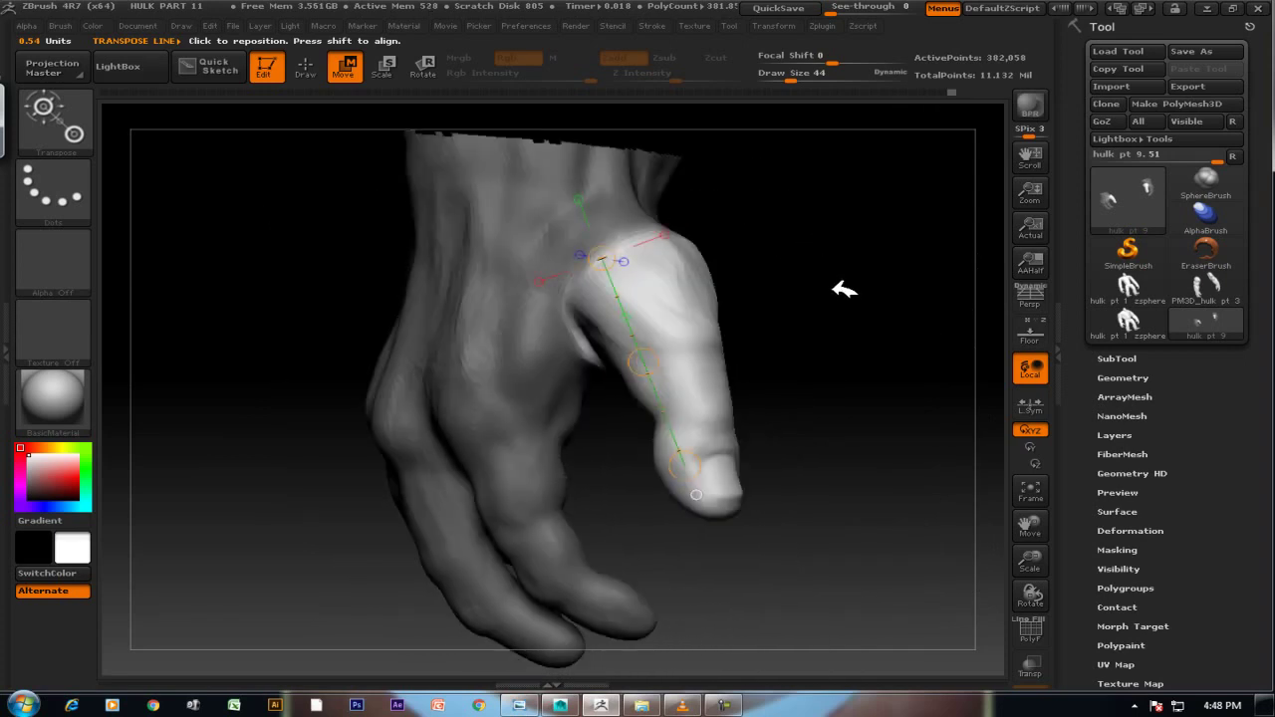
{"action": "left_click_drag", "start_coordinate": [645, 362], "coordinate": [654, 372]}
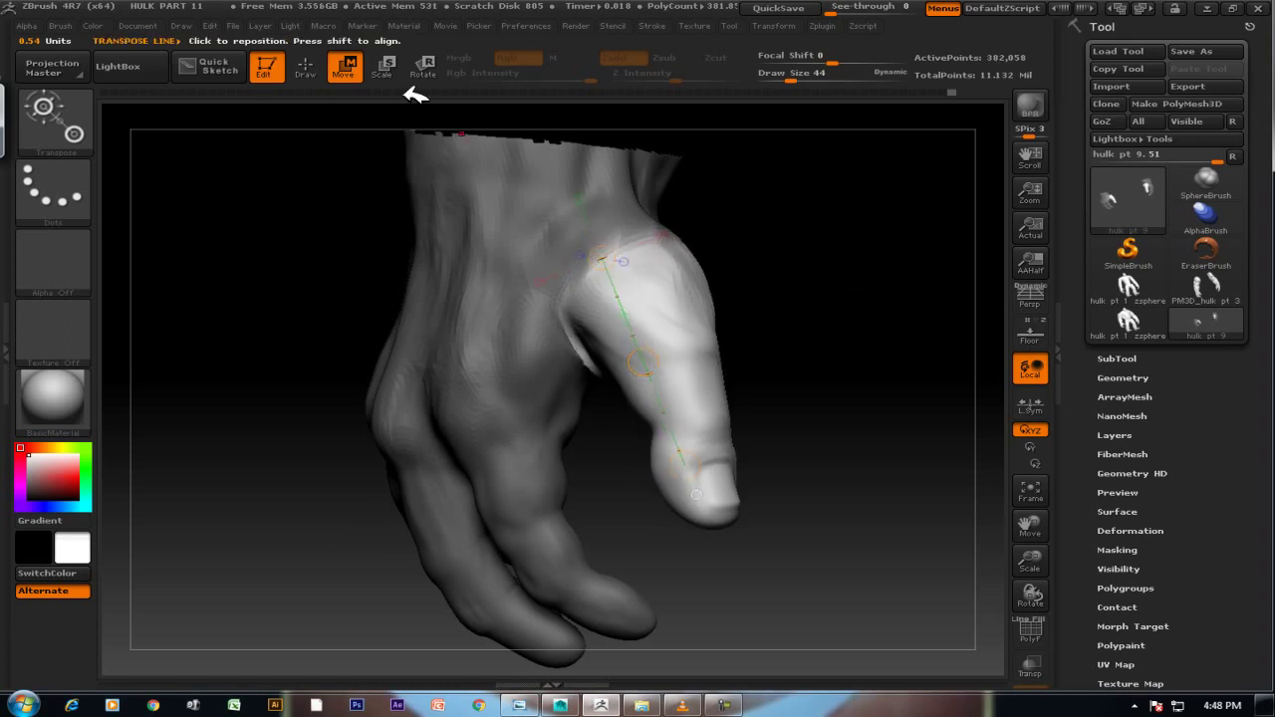
{"action": "left_click", "coordinate": [389, 66]}
Return to Draw, clear the mask, and smooth the knuckle crease on the back of the hand.
{"action": "left_click", "coordinate": [306, 65]}
{"action": "left_click_drag", "start_coordinate": [379, 171], "coordinate": [299, 371]}
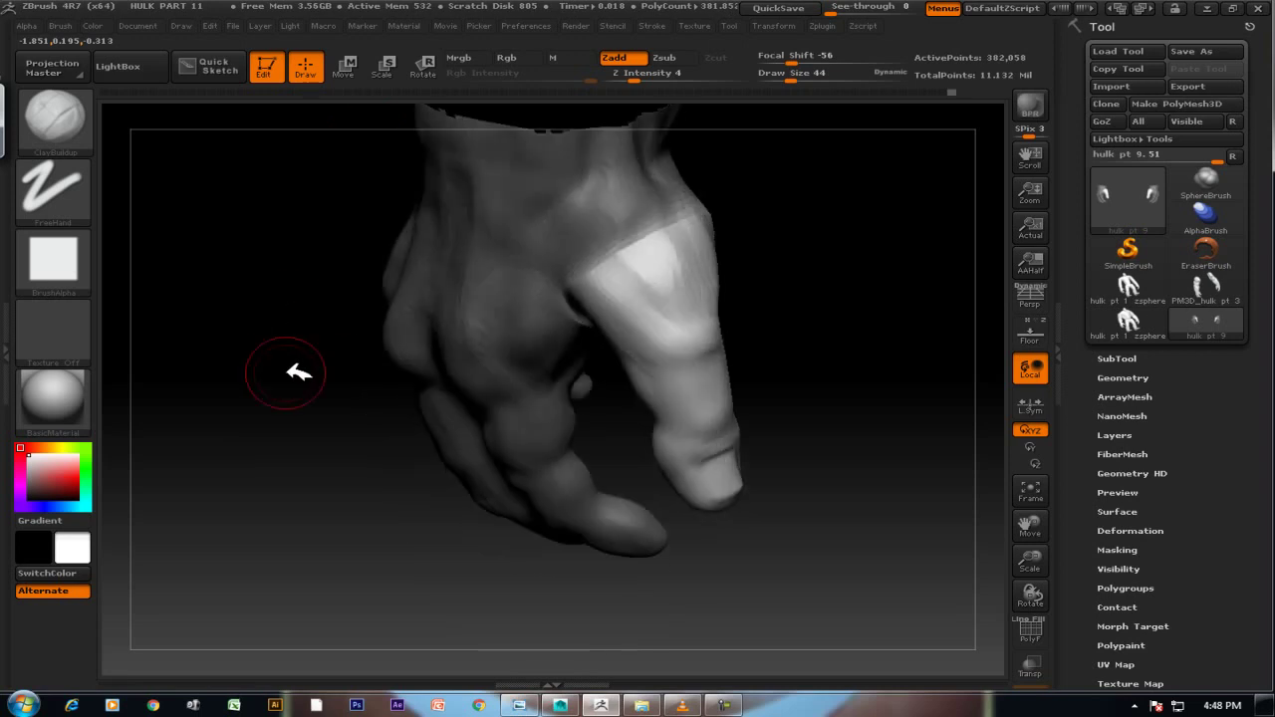
{"action": "left_click_drag", "start_coordinate": [280, 302], "coordinate": [276, 285], "text": "ctrl"}
{"action": "mouse_move", "coordinate": [661, 379]}
{"action": "left_mouse_down"}
{"action": "mouse_move", "coordinate": [805, 332]}
{"action": "mouse_move", "coordinate": [837, 305]}
{"action": "mouse_move", "coordinate": [612, 213]}
{"action": "left_mouse_up"}
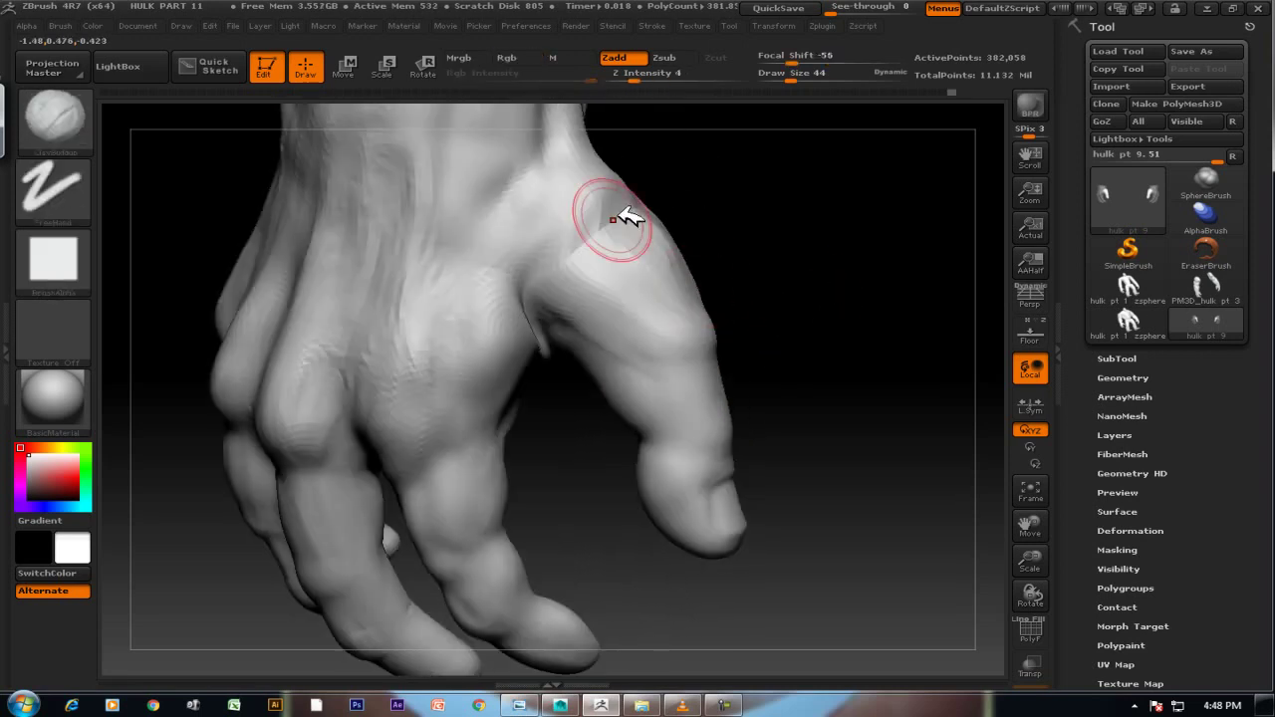
{"action": "left_click_drag", "start_coordinate": [527, 276], "coordinate": [512, 342], "text": "shift"}
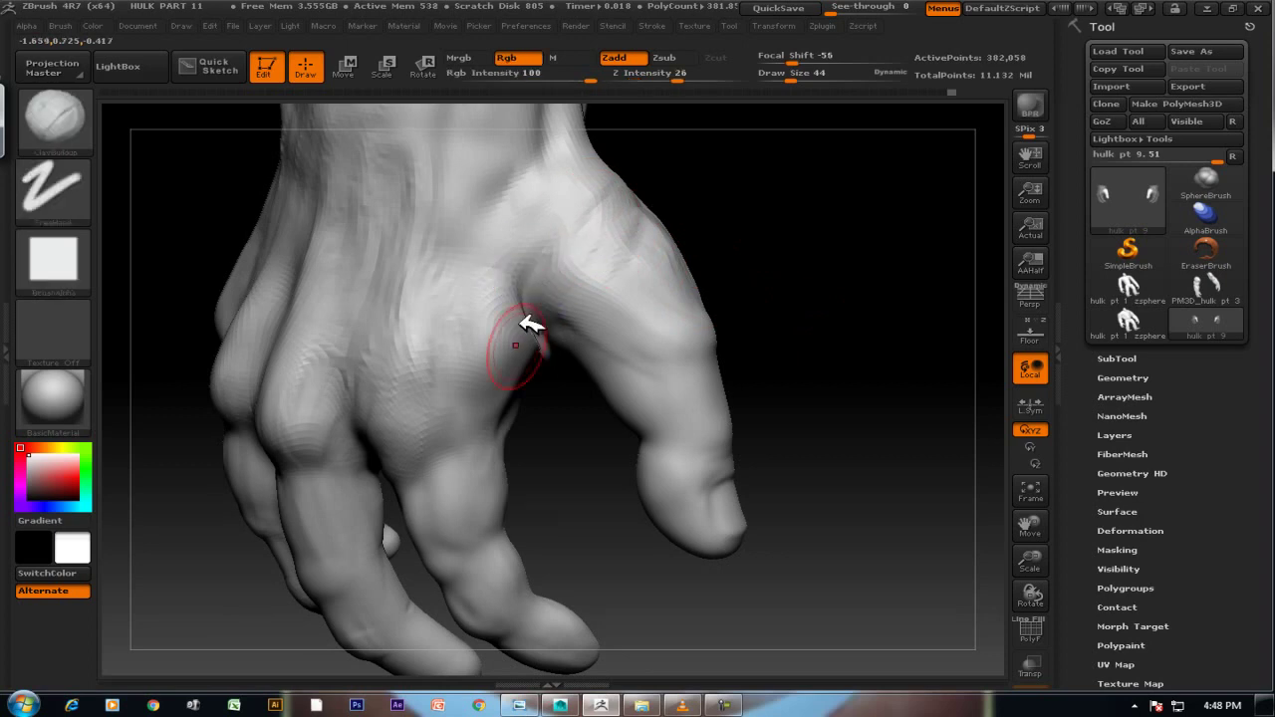
{"action": "left_click_drag", "start_coordinate": [514, 325], "coordinate": [546, 319], "text": "shift"}
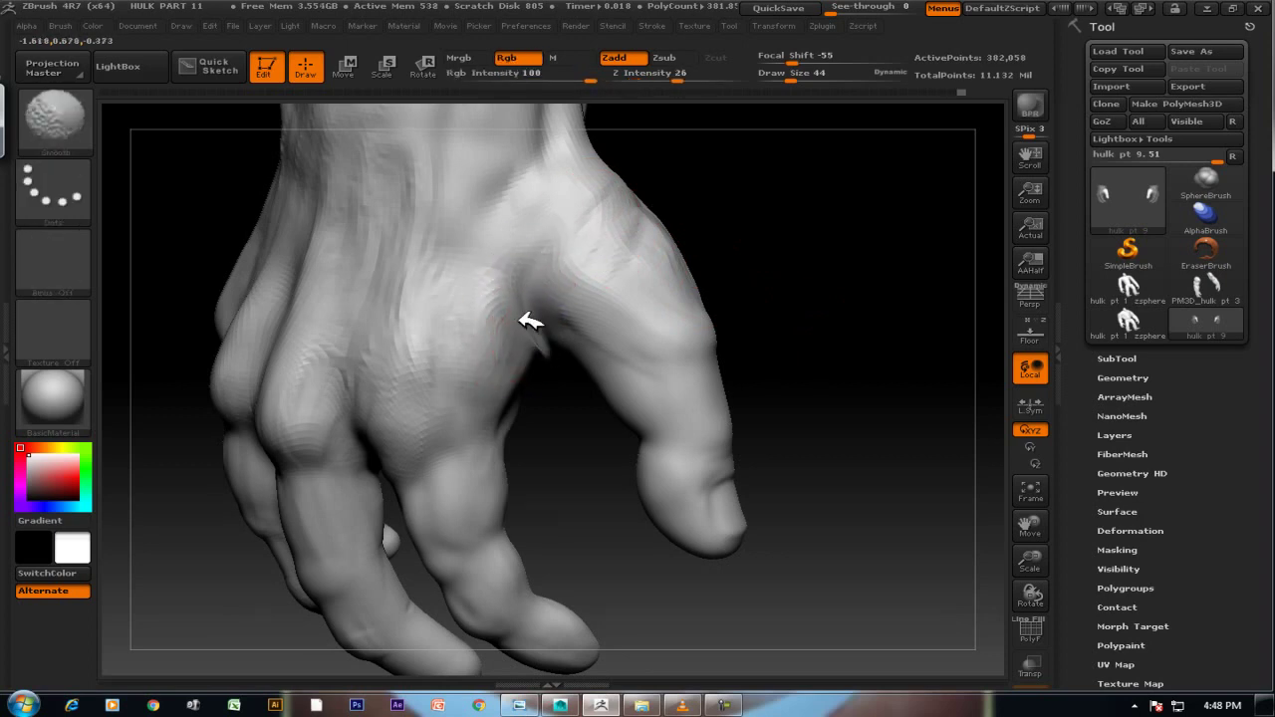
Smooth the palm surface, shrinking and then enlarging the brush.
{"action": "left_click_drag", "start_coordinate": [780, 313], "coordinate": [691, 271]}
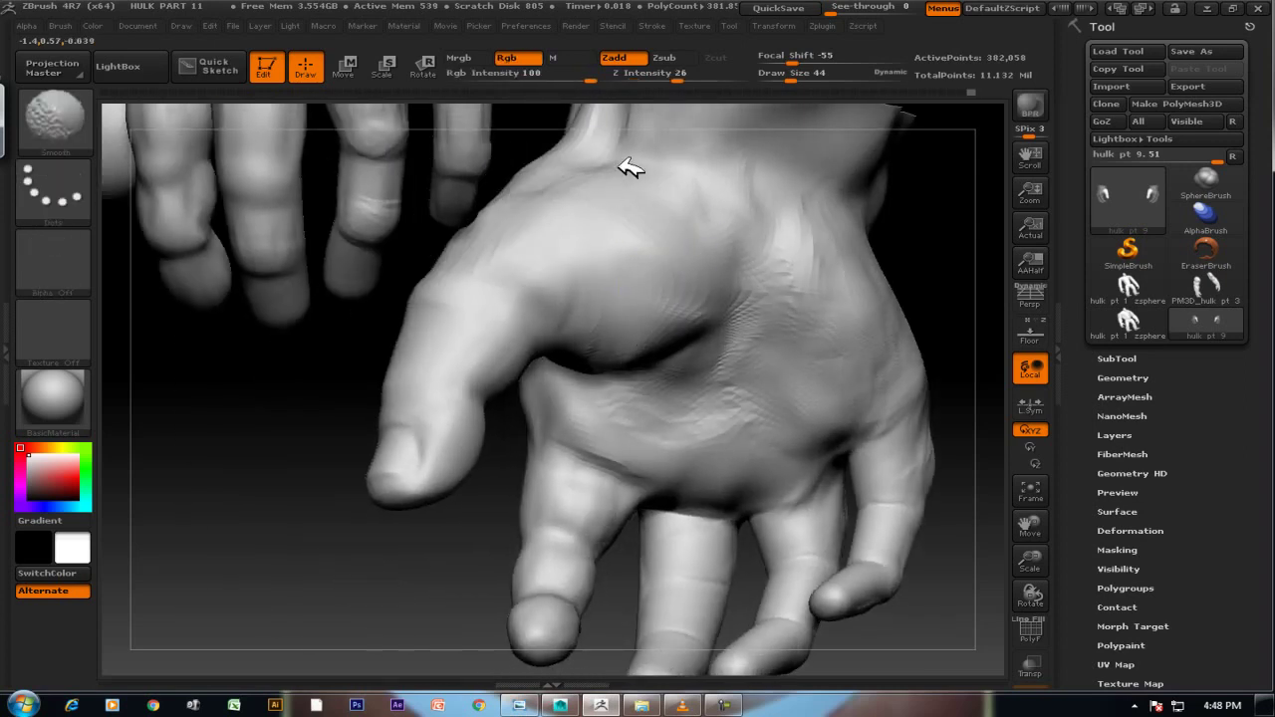
{"action": "mouse_move", "coordinate": [526, 518]}
{"action": "left_mouse_down"}
{"action": "mouse_move", "coordinate": [447, 572]}
{"action": "mouse_move", "coordinate": [660, 308]}
{"action": "mouse_move", "coordinate": [643, 386]}
{"action": "left_mouse_up"}
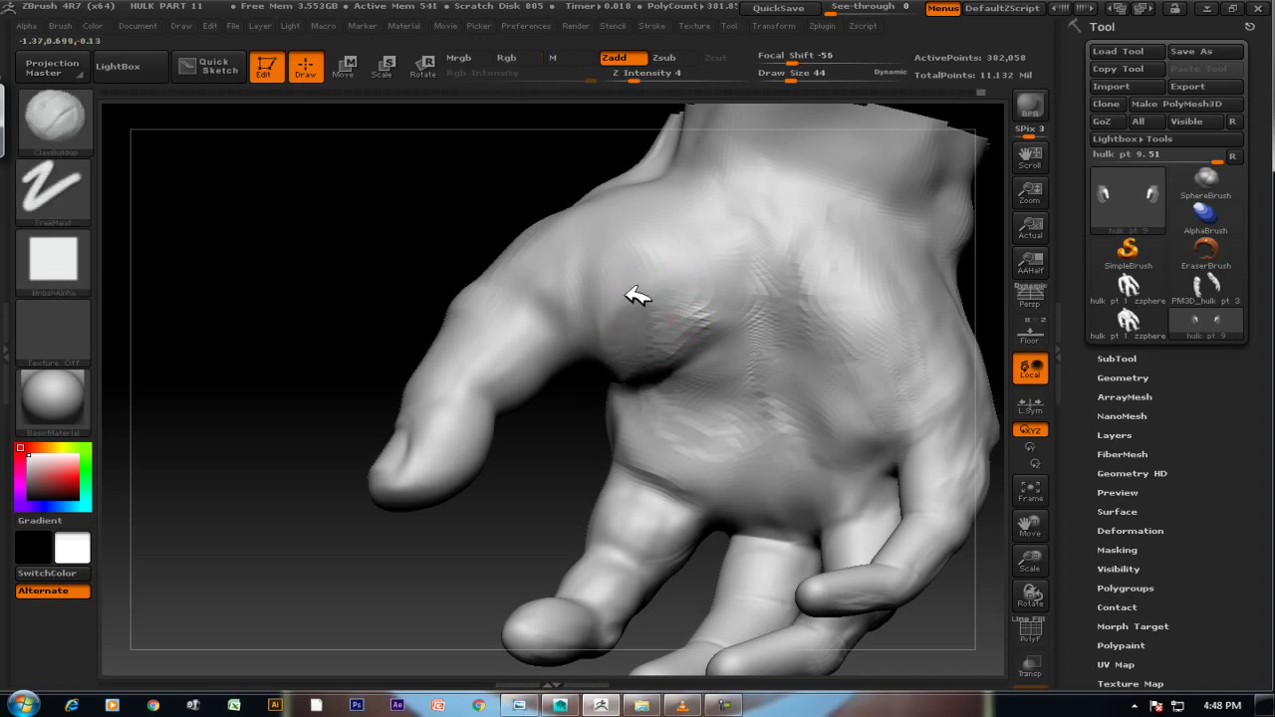
{"action": "mouse_move", "coordinate": [641, 379]}
{"action": "left_mouse_down", "text": "shift"}
{"action": "mouse_move", "coordinate": [675, 296]}
{"action": "mouse_move", "coordinate": [785, 369]}
{"action": "left_mouse_up", "text": "shift"}
{"action": "key", "text": "bracketleft"}
{"action": "key", "text": "bracketleft"}
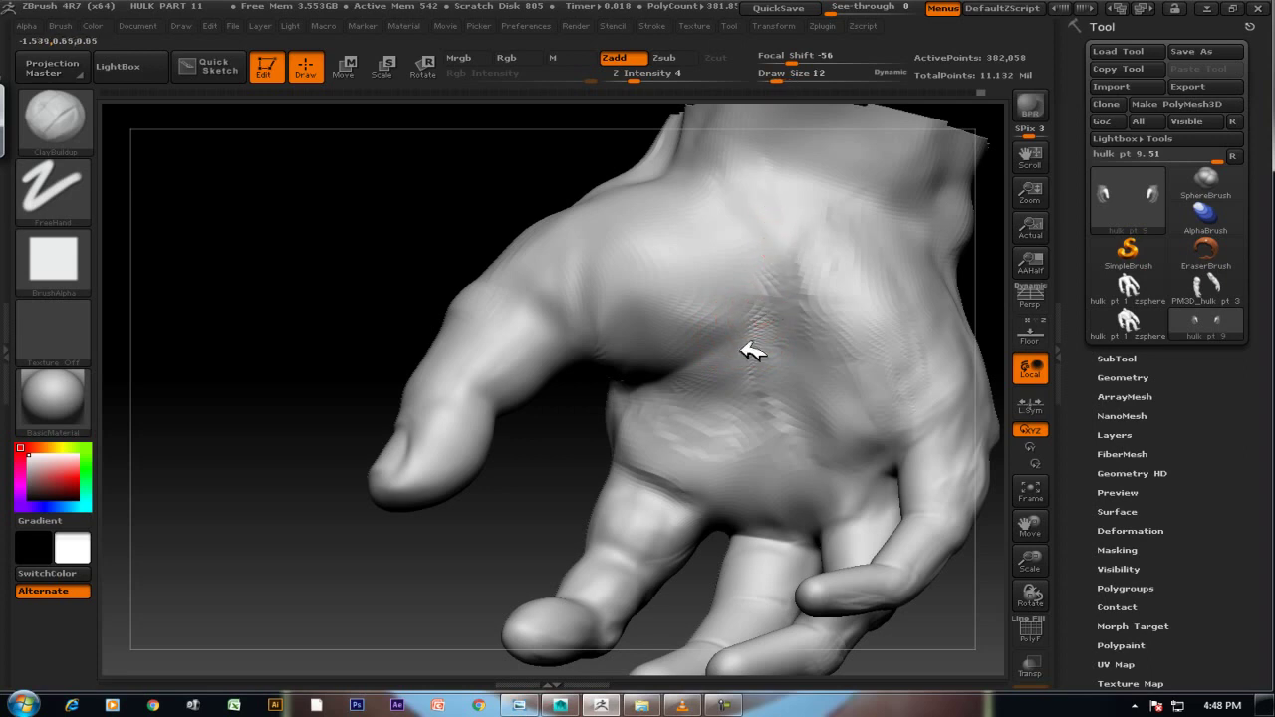
{"action": "mouse_move", "coordinate": [457, 237]}
{"action": "left_mouse_down"}
{"action": "mouse_move", "coordinate": [449, 222]}
{"action": "mouse_move", "coordinate": [456, 291]}
{"action": "left_mouse_up"}
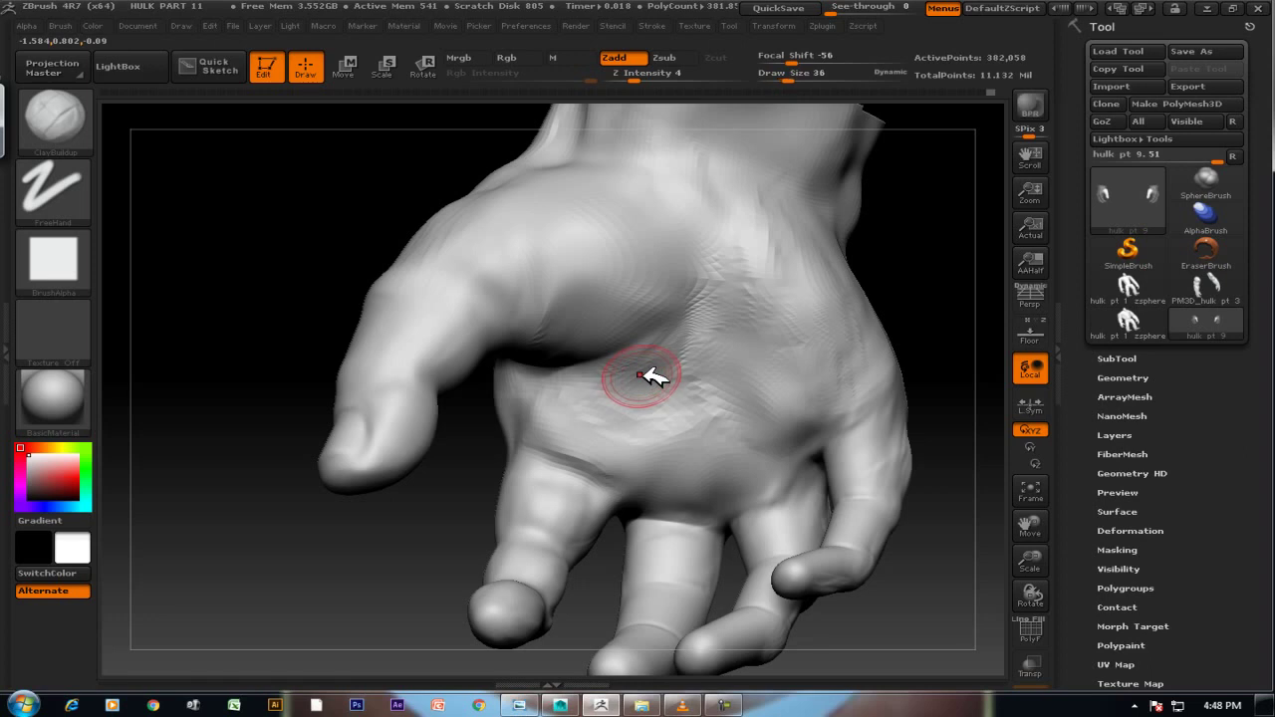
{"action": "key", "text": "bracketright"}
{"action": "key", "text": "bracketright"}
Build up clay on the palm and sculpt a ridge up the back of the hand.
{"action": "left_click_drag", "start_coordinate": [651, 295], "coordinate": [593, 261]}
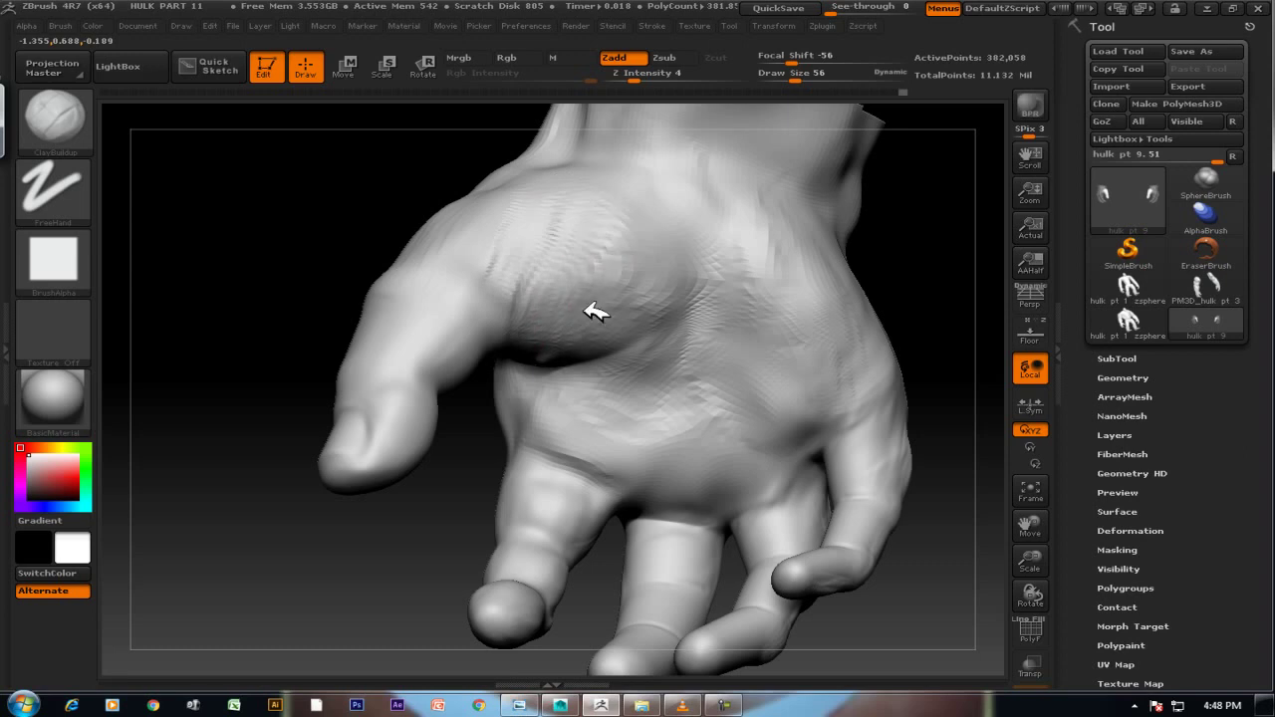
{"action": "mouse_move", "coordinate": [675, 336]}
{"action": "left_mouse_down"}
{"action": "mouse_move", "coordinate": [722, 208]}
{"action": "mouse_move", "coordinate": [643, 240]}
{"action": "left_mouse_up"}
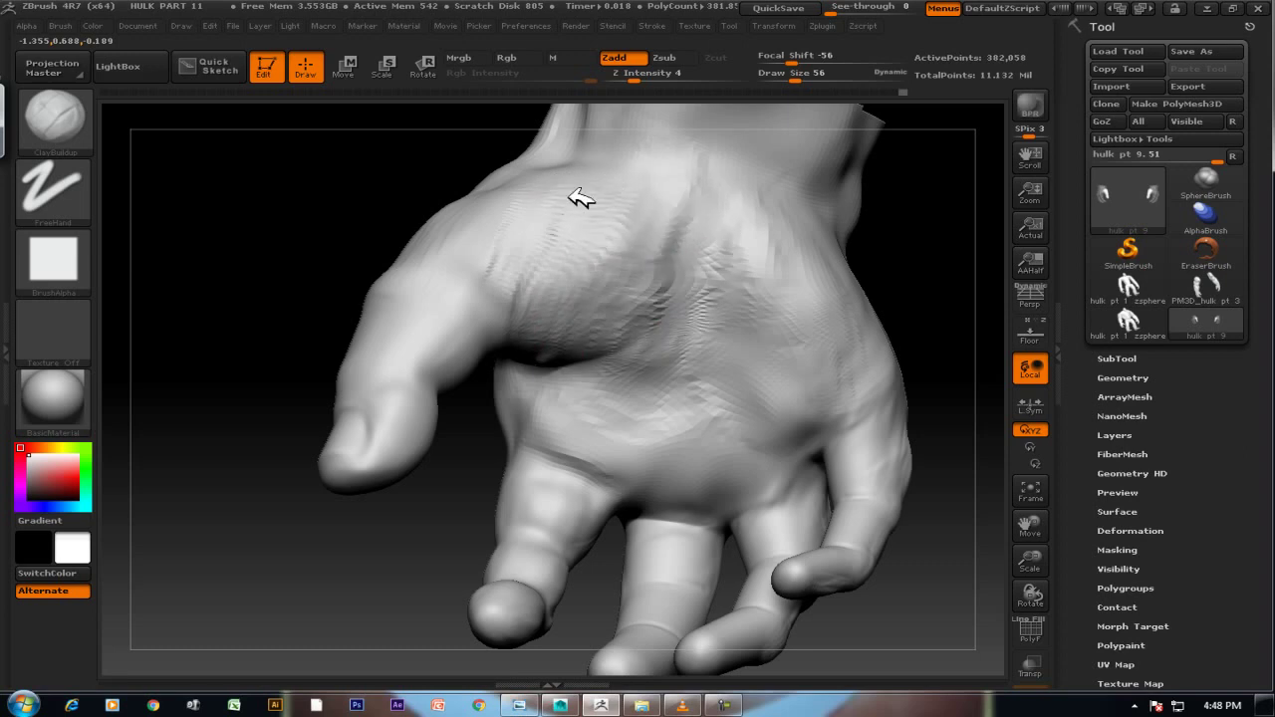
{"action": "mouse_move", "coordinate": [967, 265]}
{"action": "left_mouse_down"}
{"action": "mouse_move", "coordinate": [669, 284]}
{"action": "mouse_move", "coordinate": [641, 392]}
{"action": "mouse_move", "coordinate": [764, 262]}
{"action": "mouse_move", "coordinate": [765, 286]}
{"action": "left_mouse_up"}
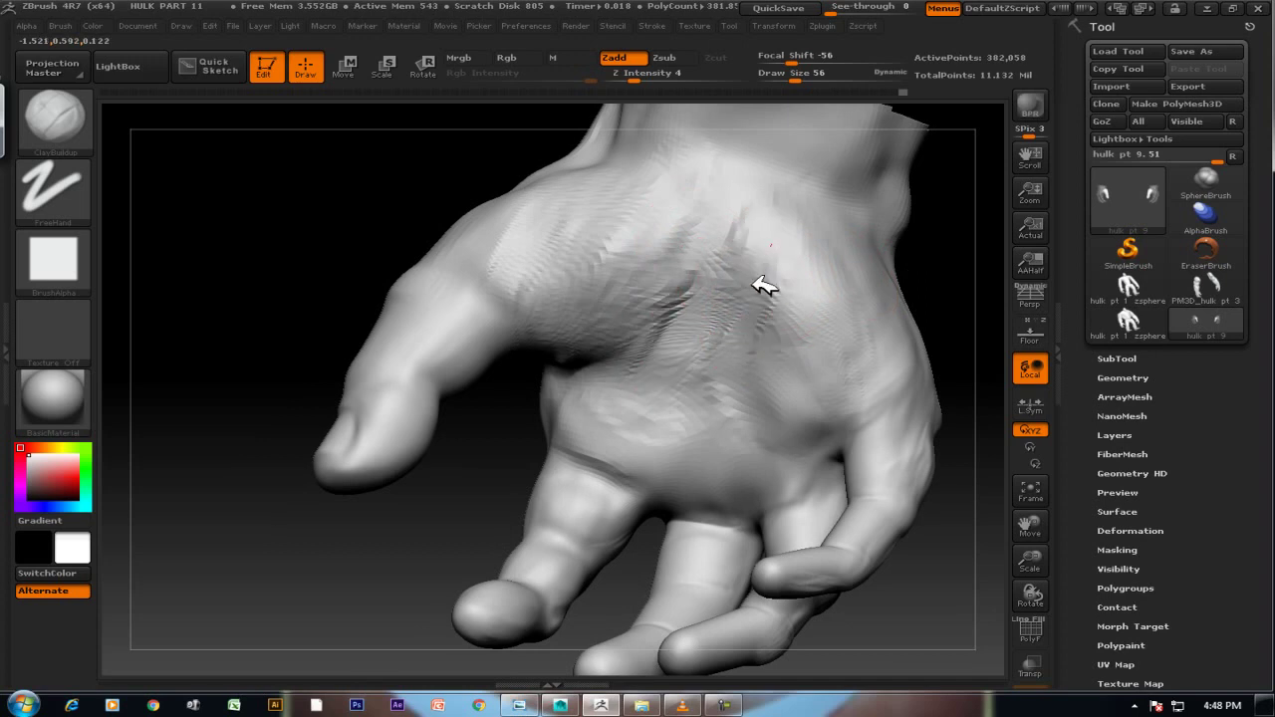
{"action": "mouse_move", "coordinate": [960, 354]}
{"action": "left_mouse_down"}
{"action": "mouse_move", "coordinate": [990, 315]}
{"action": "mouse_move", "coordinate": [906, 325]}
{"action": "left_mouse_up"}
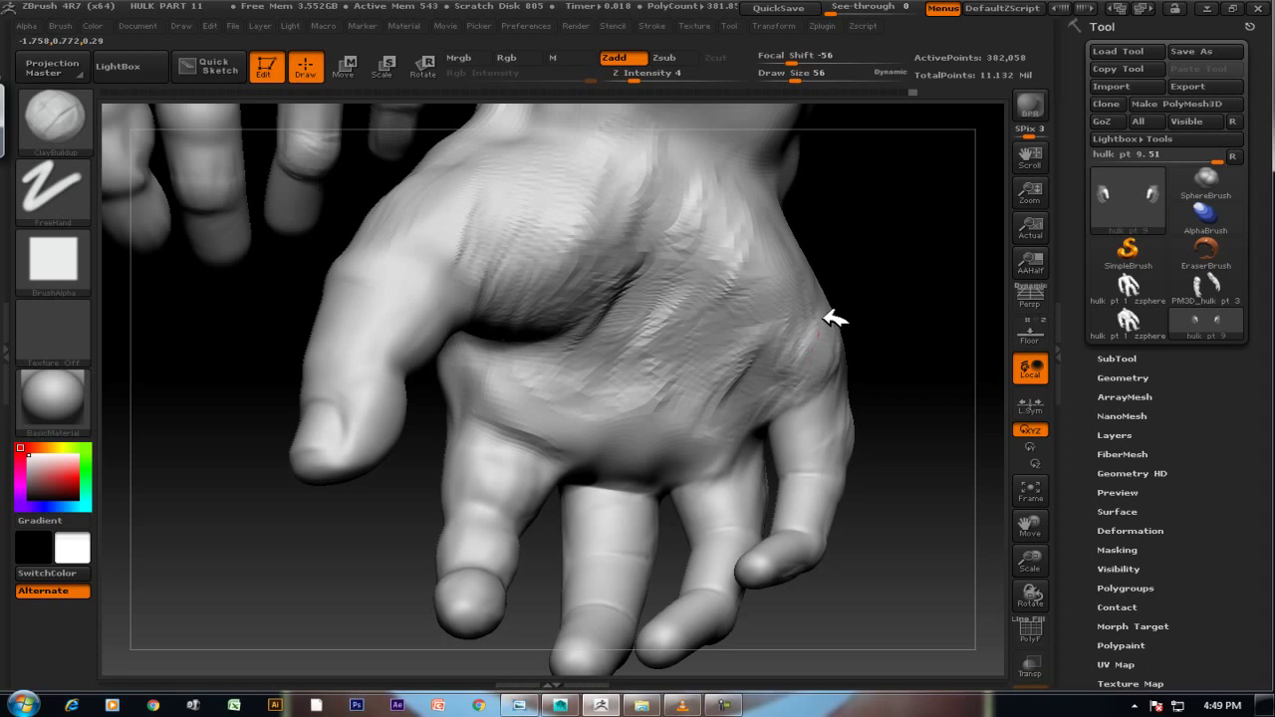
{"action": "mouse_move", "coordinate": [817, 213]}
{"action": "left_mouse_down"}
{"action": "mouse_move", "coordinate": [846, 270]}
{"action": "mouse_move", "coordinate": [890, 205]}
{"action": "left_mouse_up"}
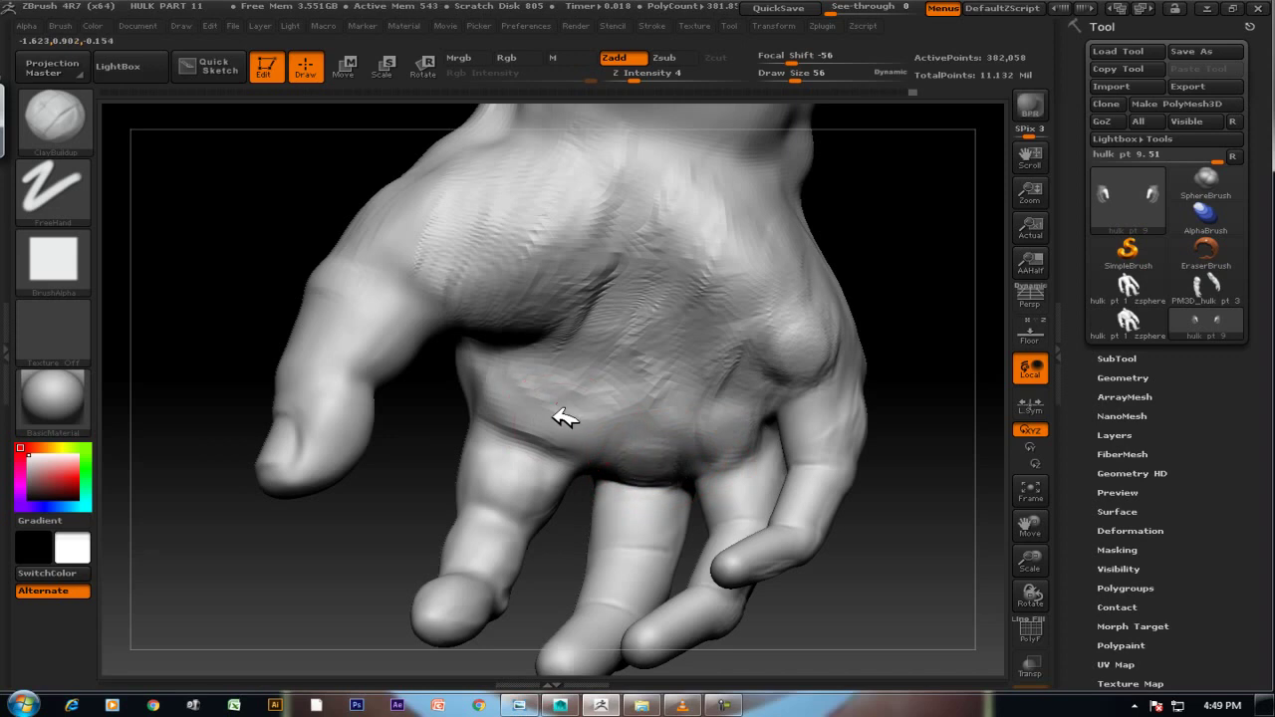
Add bulges on the index-middle knuckles and clay ridges across the back of the hand.
{"action": "mouse_move", "coordinate": [553, 427]}
{"action": "left_mouse_down"}
{"action": "mouse_move", "coordinate": [522, 427]}
{"action": "mouse_move", "coordinate": [584, 442]}
{"action": "left_mouse_up"}
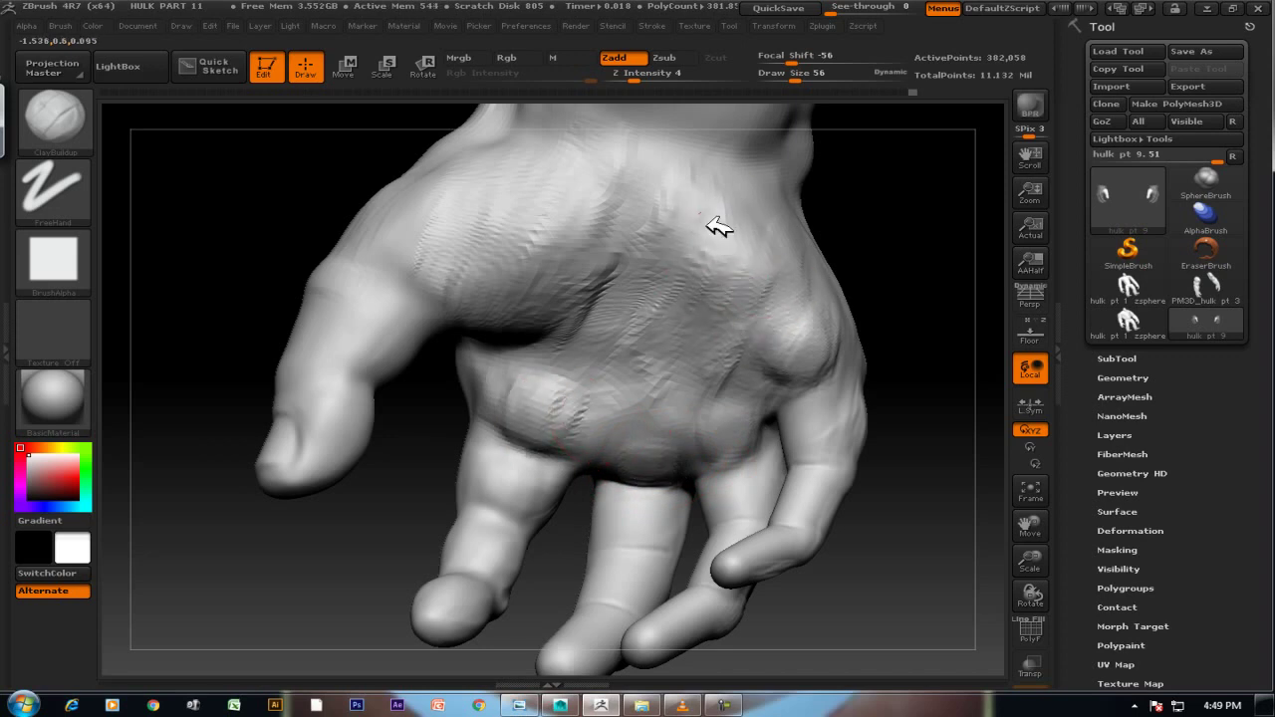
{"action": "left_click_drag", "start_coordinate": [882, 239], "coordinate": [787, 160]}
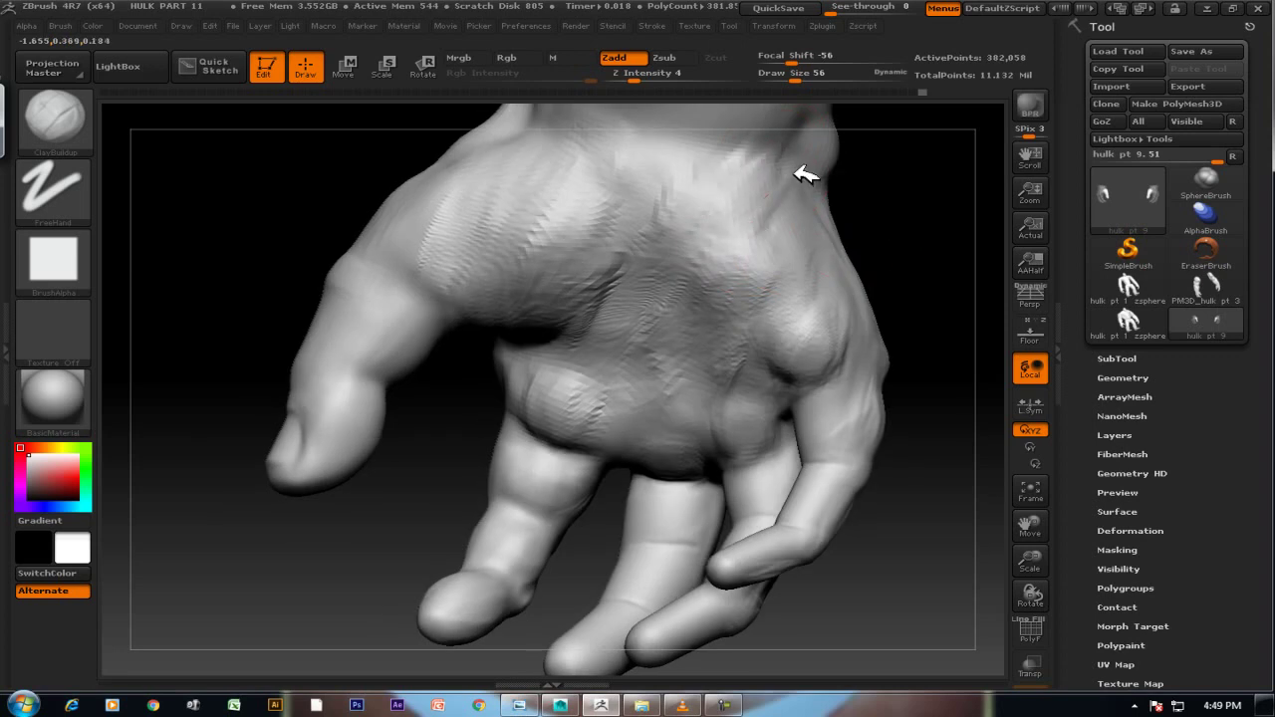
{"action": "mouse_move", "coordinate": [817, 244]}
{"action": "left_mouse_down"}
{"action": "mouse_move", "coordinate": [834, 305]}
{"action": "mouse_move", "coordinate": [791, 256]}
{"action": "mouse_move", "coordinate": [718, 225]}
{"action": "mouse_move", "coordinate": [711, 200]}
{"action": "mouse_move", "coordinate": [689, 191]}
{"action": "mouse_move", "coordinate": [707, 285]}
{"action": "mouse_move", "coordinate": [764, 313]}
{"action": "mouse_move", "coordinate": [775, 227]}
{"action": "mouse_move", "coordinate": [691, 246]}
{"action": "mouse_move", "coordinate": [709, 319]}
{"action": "mouse_move", "coordinate": [766, 313]}
{"action": "mouse_move", "coordinate": [701, 213]}
{"action": "left_mouse_up"}
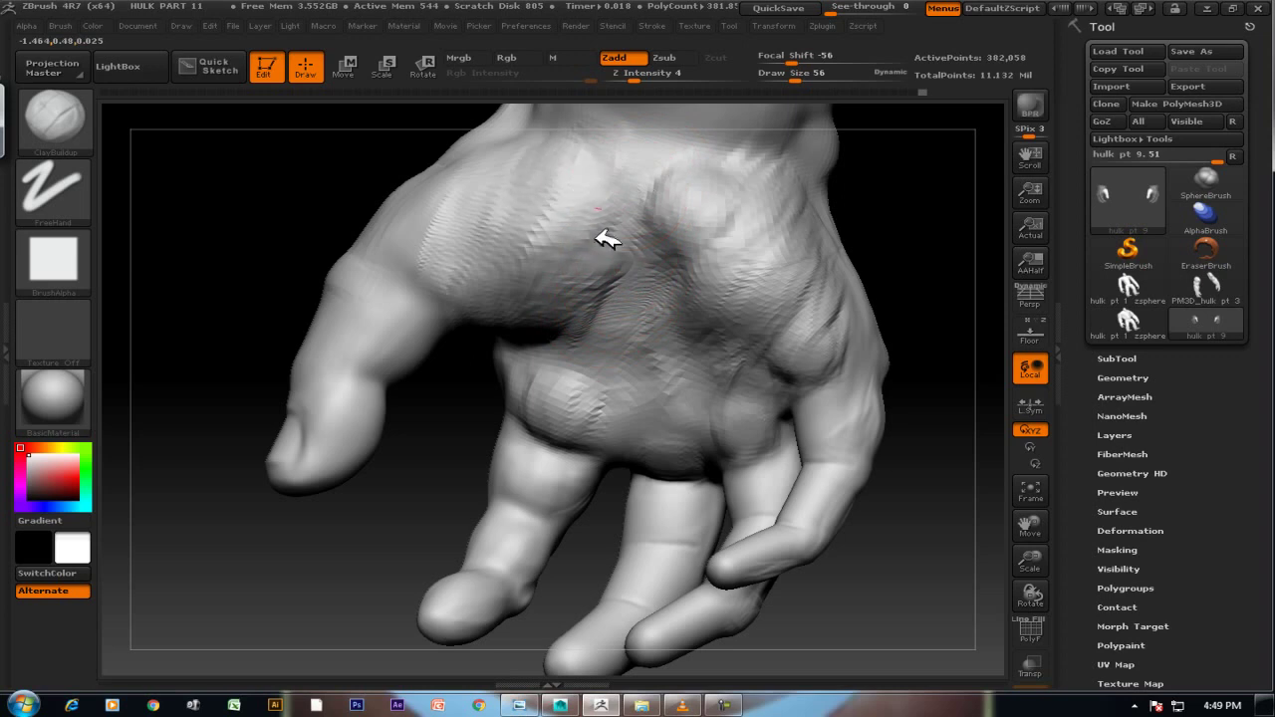
{"action": "key", "text": "shift"}
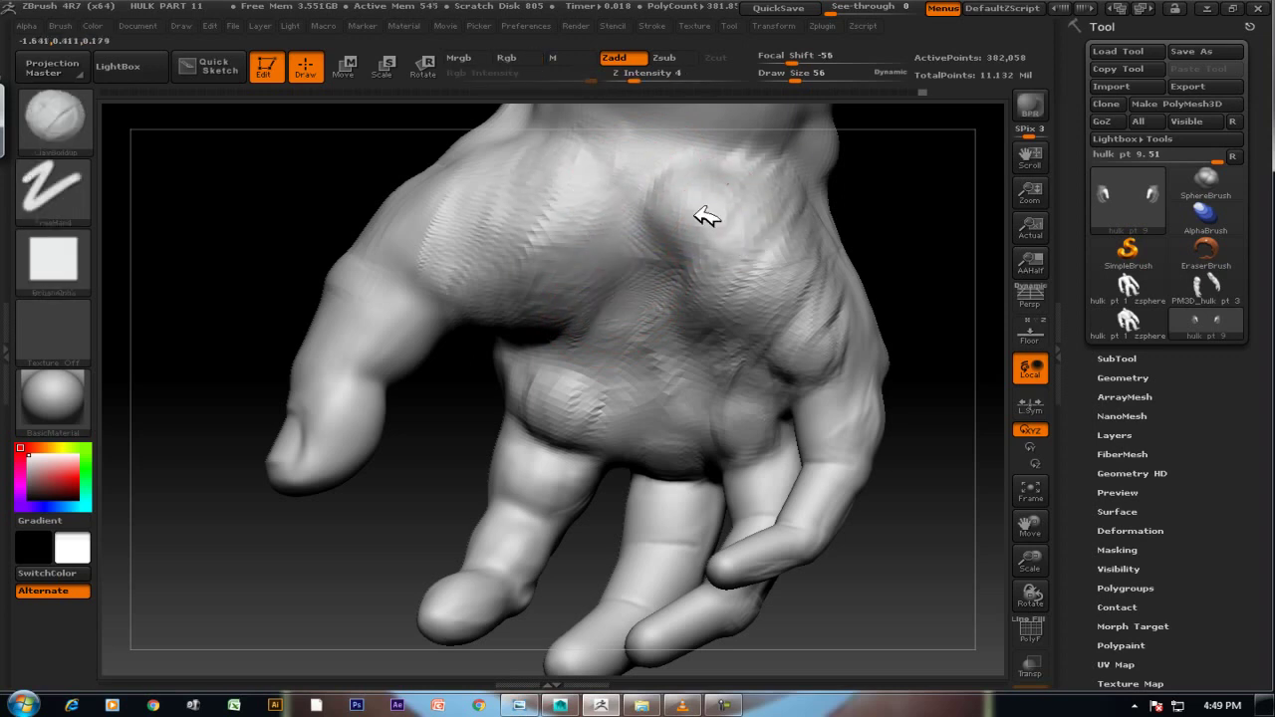
{"action": "key", "text": "alt+Tab"}
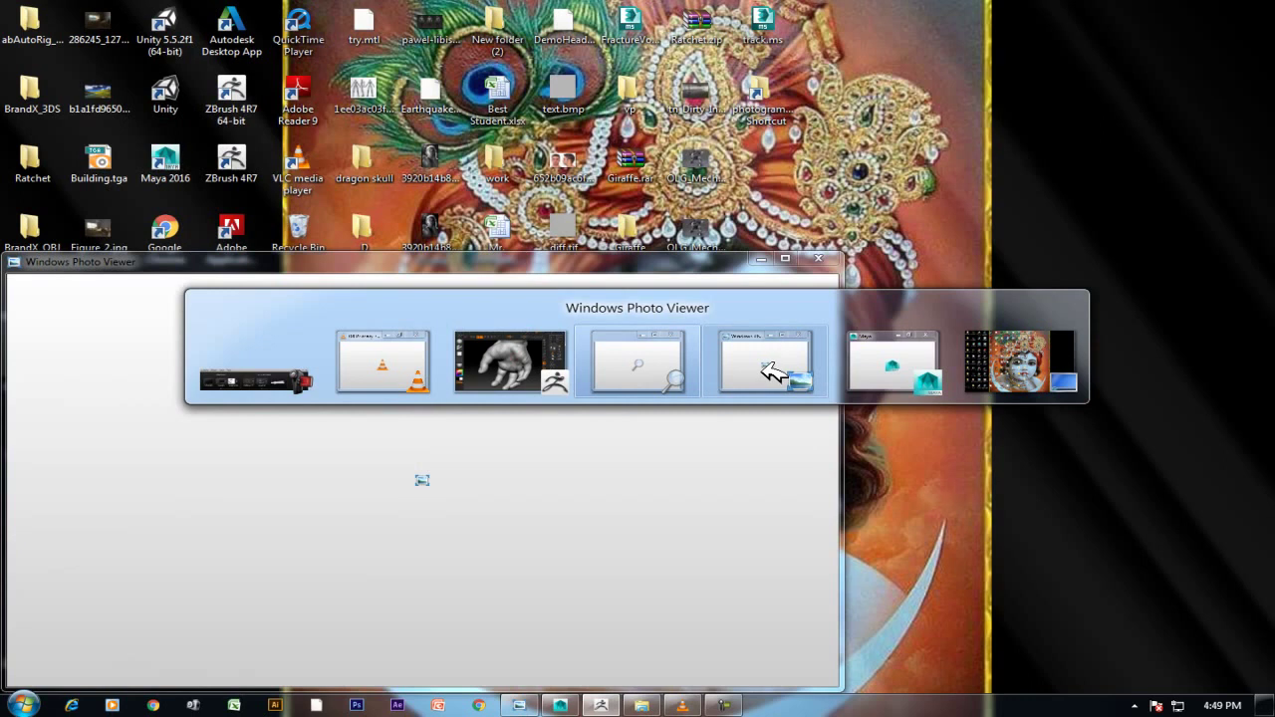
Close Photo Viewer and scroll down through the 'hand' search results.
{"action": "left_click", "coordinate": [774, 370]}
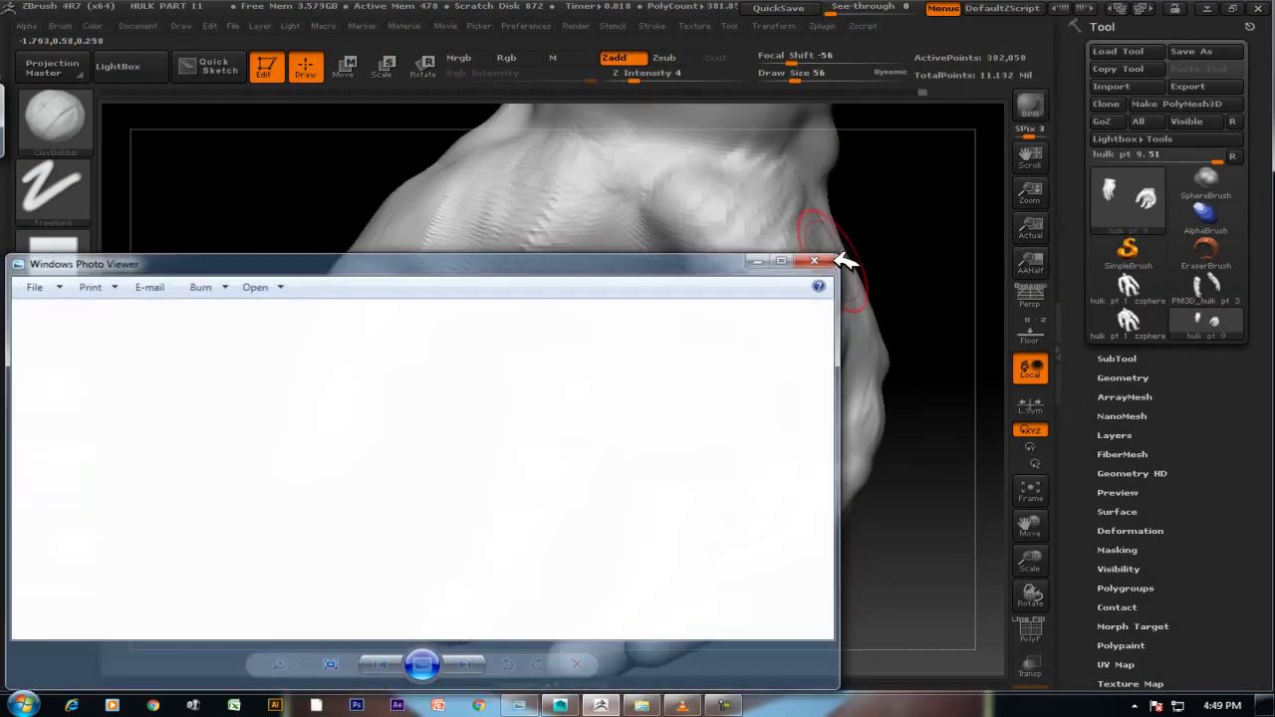
{"action": "left_click", "coordinate": [837, 260]}
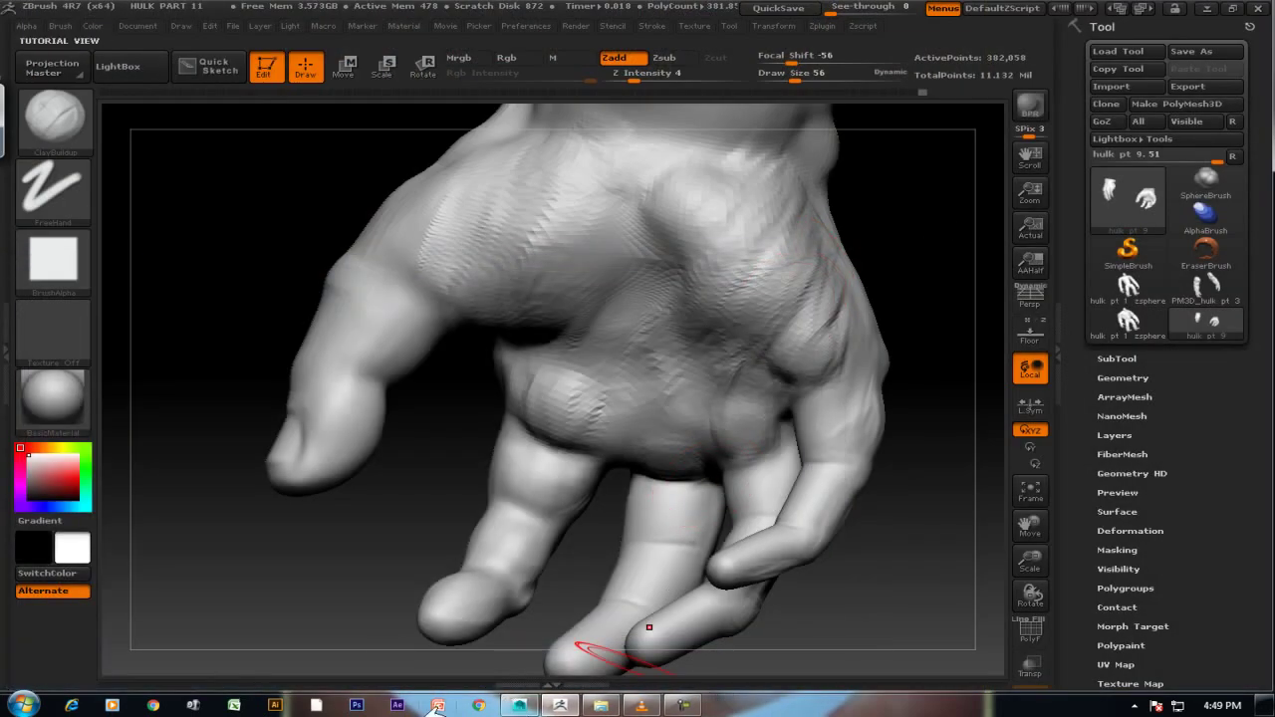
{"action": "left_click", "coordinate": [616, 699]}
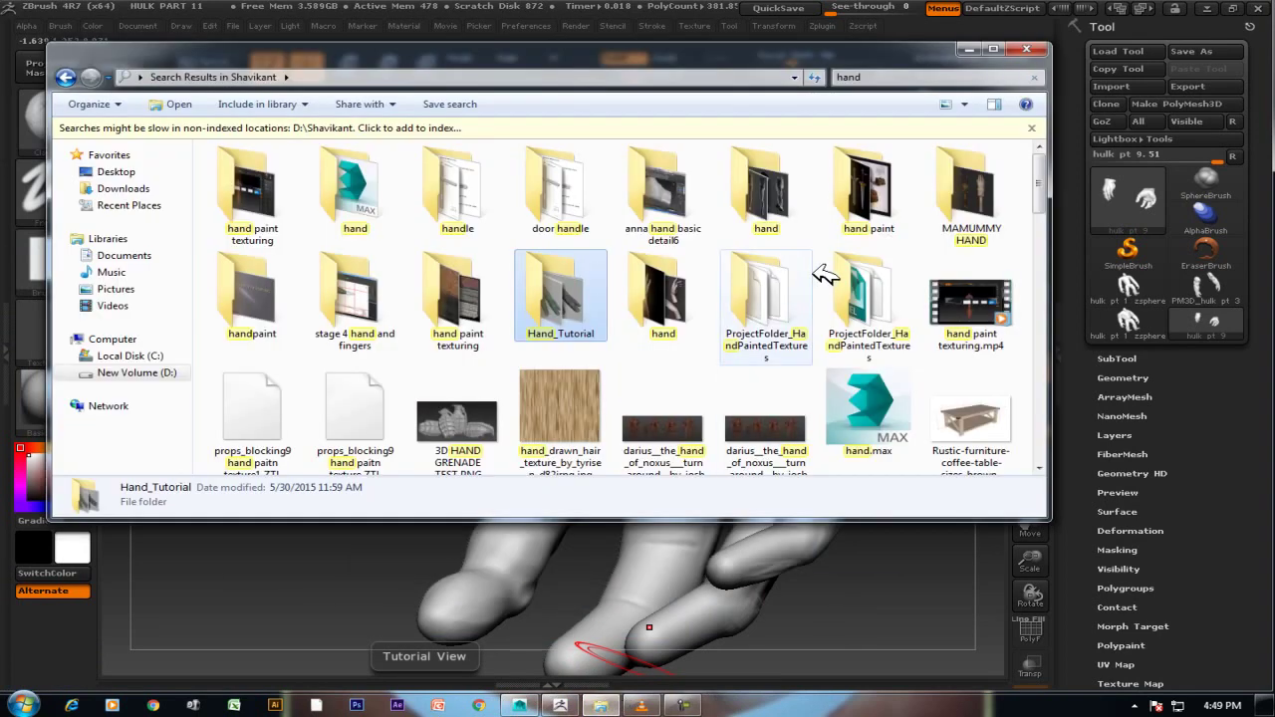
{"action": "scroll", "coordinate": [825, 275], "scroll_direction": "down", "scroll_amount": 2}
{"action": "scroll", "coordinate": [831, 279], "scroll_direction": "down", "scroll_amount": 5}
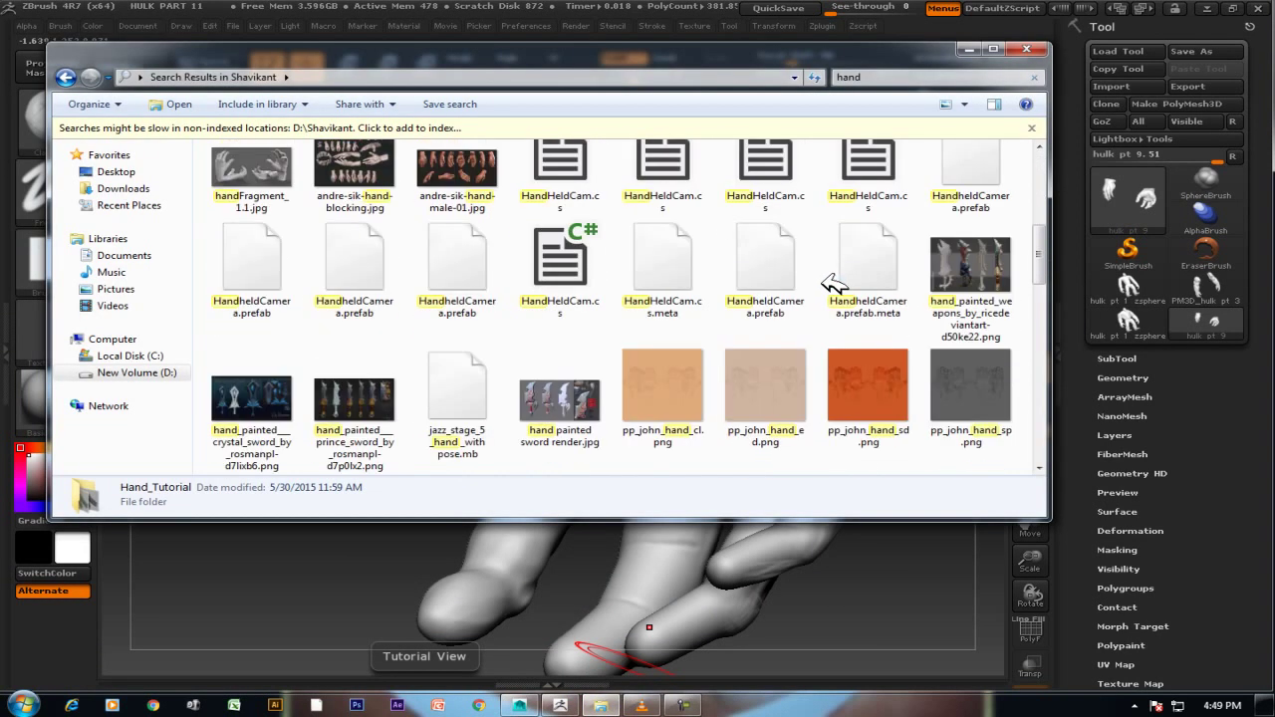
{"action": "scroll", "coordinate": [825, 283], "scroll_direction": "down", "scroll_amount": 3}
{"action": "scroll", "coordinate": [829, 293], "scroll_direction": "down", "scroll_amount": 3}
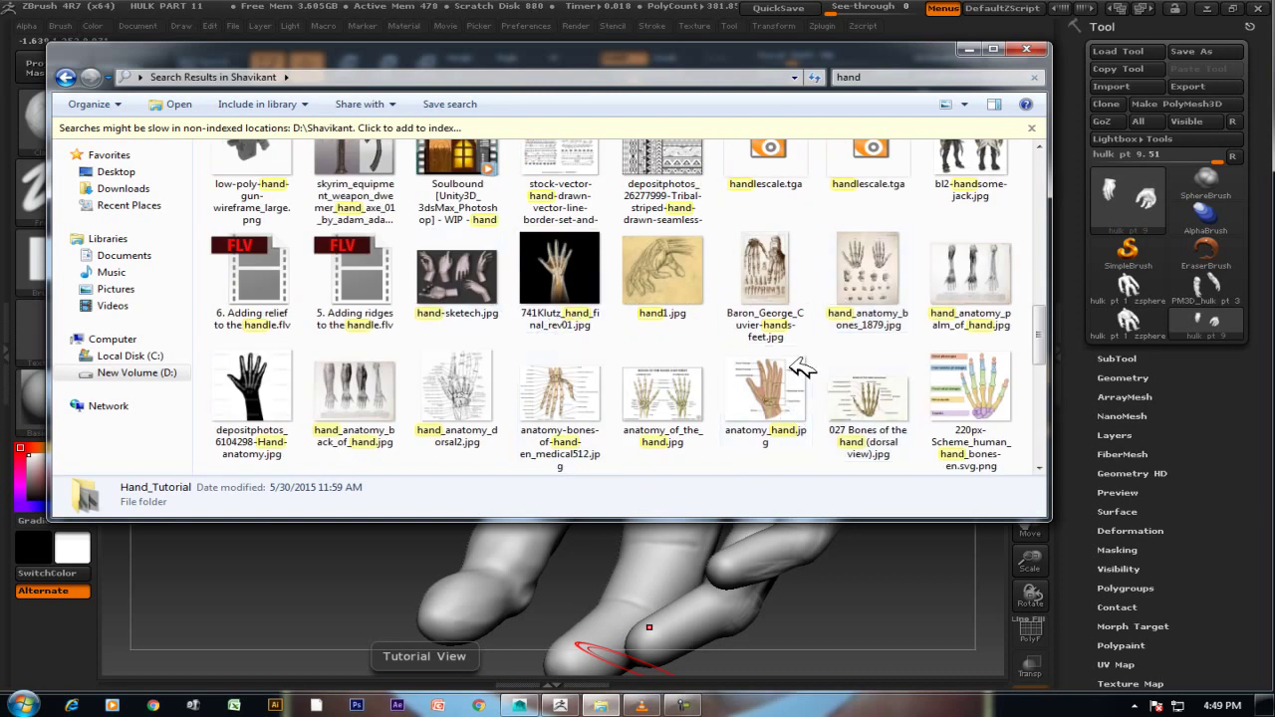
Open hand-sketech.jpg in ACDSee Quick View, park it top-left, and minimize Explorer.
{"action": "left_click", "coordinate": [485, 285]}
{"action": "double_click", "coordinate": [485, 285]}
{"action": "right_click", "coordinate": [465, 409]}
{"action": "mouse_move", "coordinate": [558, 419]}
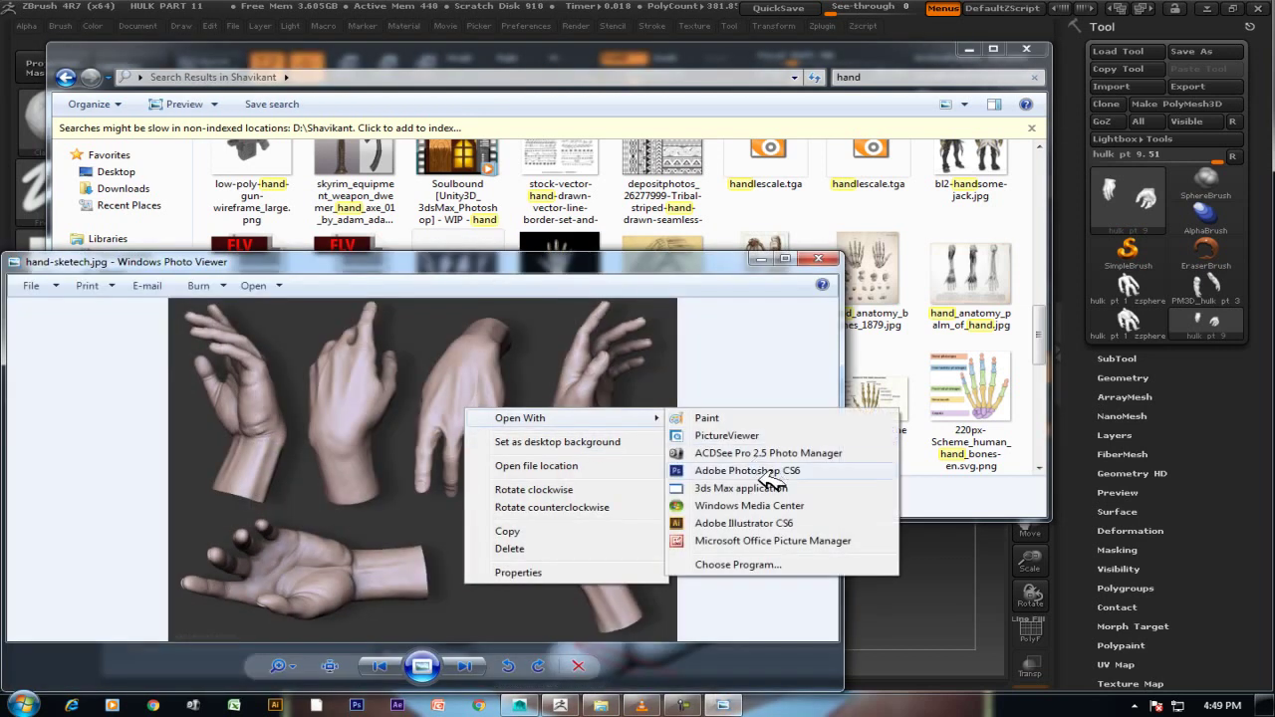
{"action": "left_click", "coordinate": [780, 453]}
{"action": "left_click_drag", "start_coordinate": [1199, 88], "coordinate": [402, 86]}
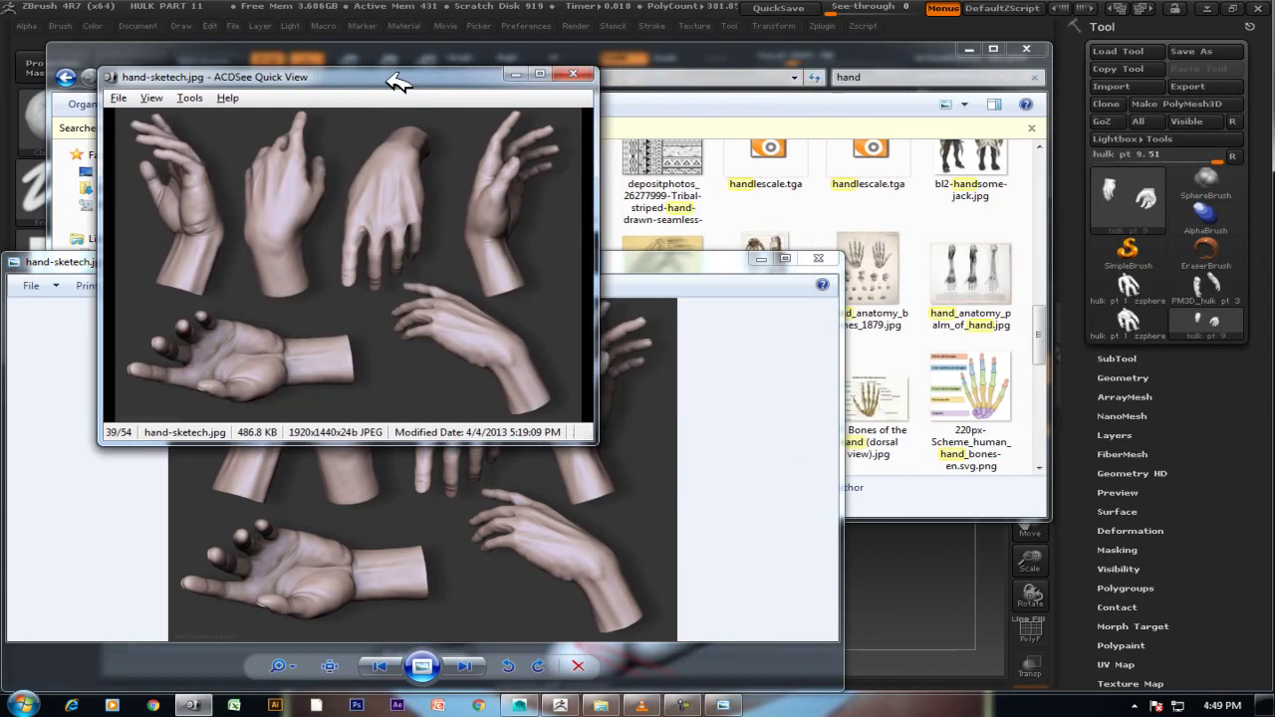
{"action": "left_click", "coordinate": [818, 259]}
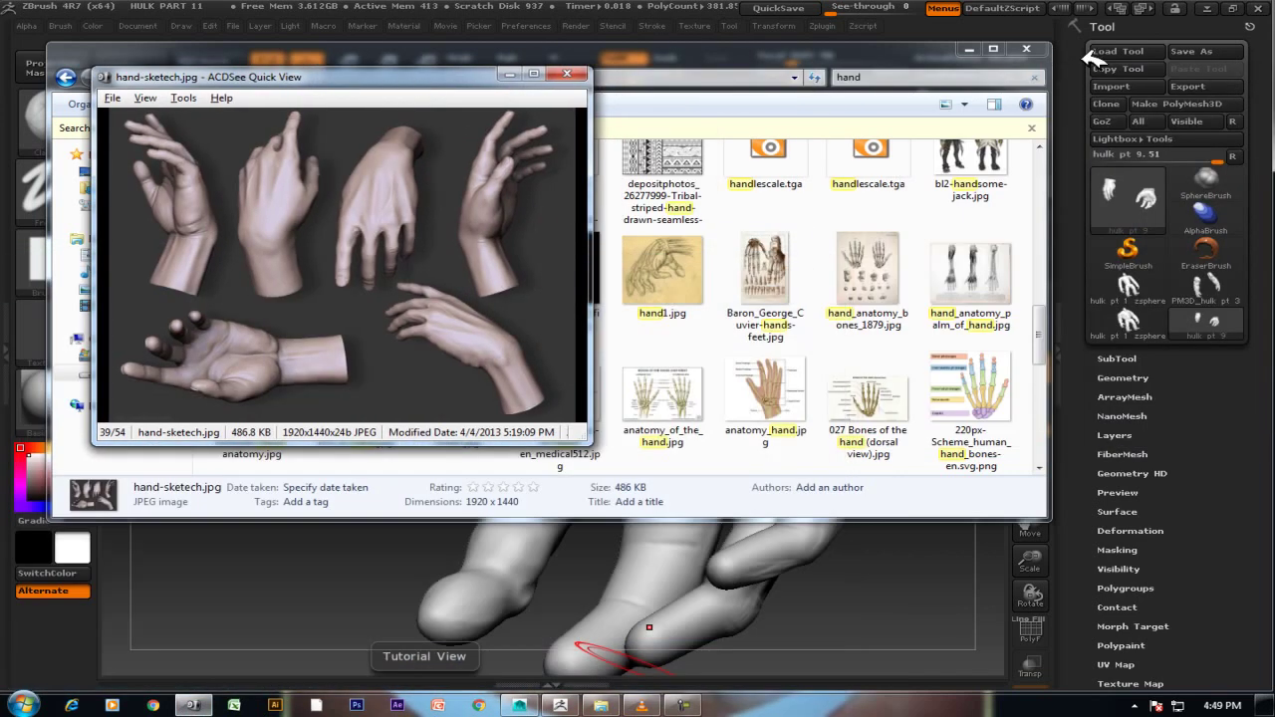
{"action": "left_click", "coordinate": [976, 48]}
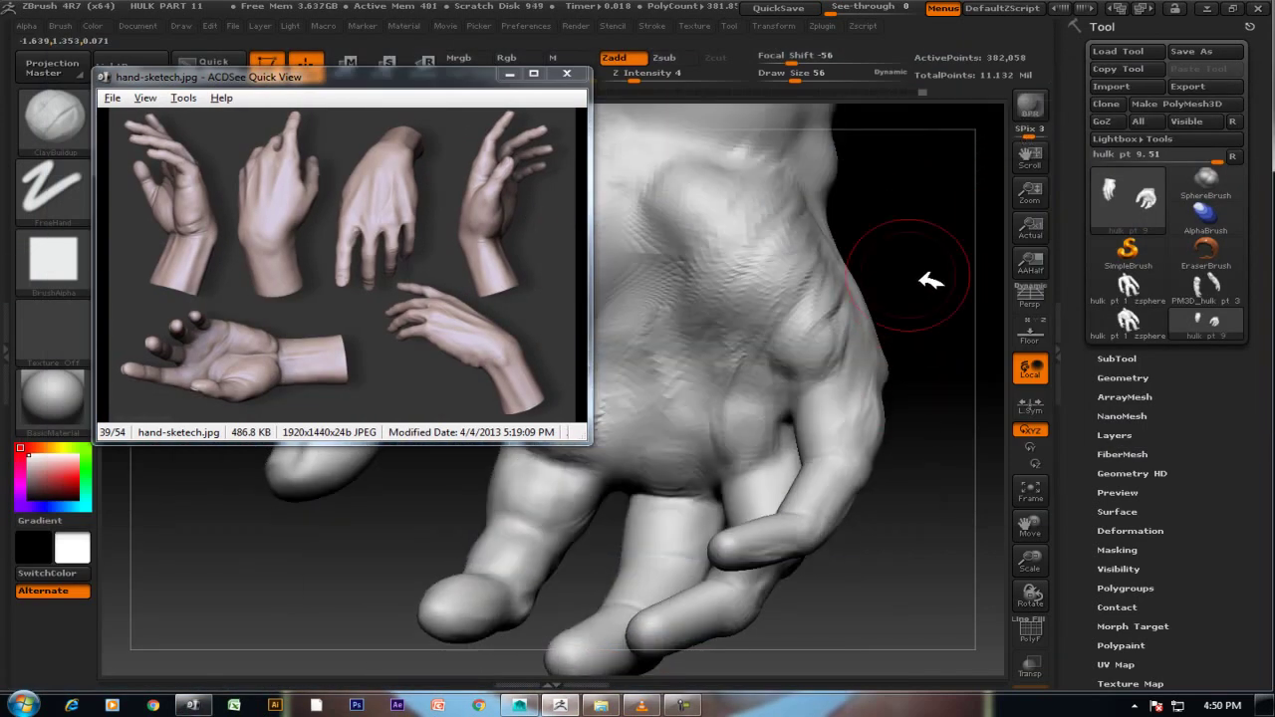
Lower the brush Draw Size to 44 and shrink the reference window.
{"action": "left_click_drag", "start_coordinate": [903, 290], "coordinate": [893, 312]}
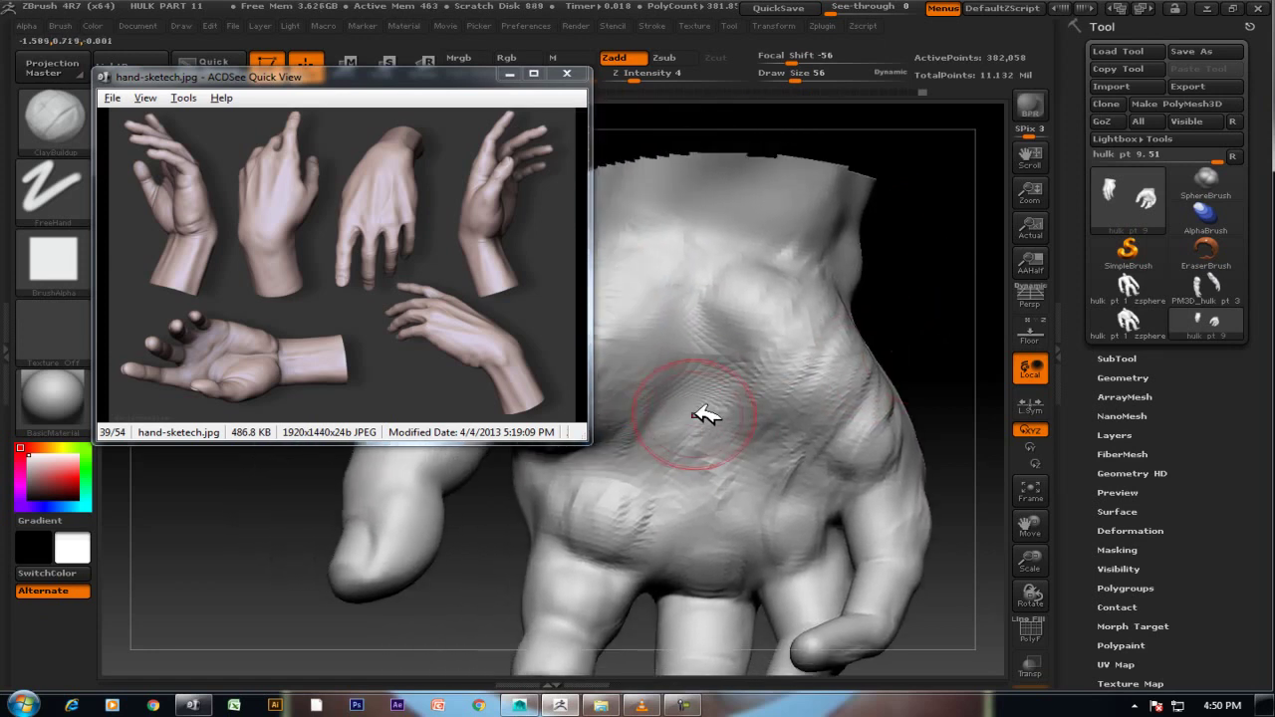
{"action": "key", "text": "["}
{"action": "left_click_drag", "start_coordinate": [600, 440], "coordinate": [446, 418]}
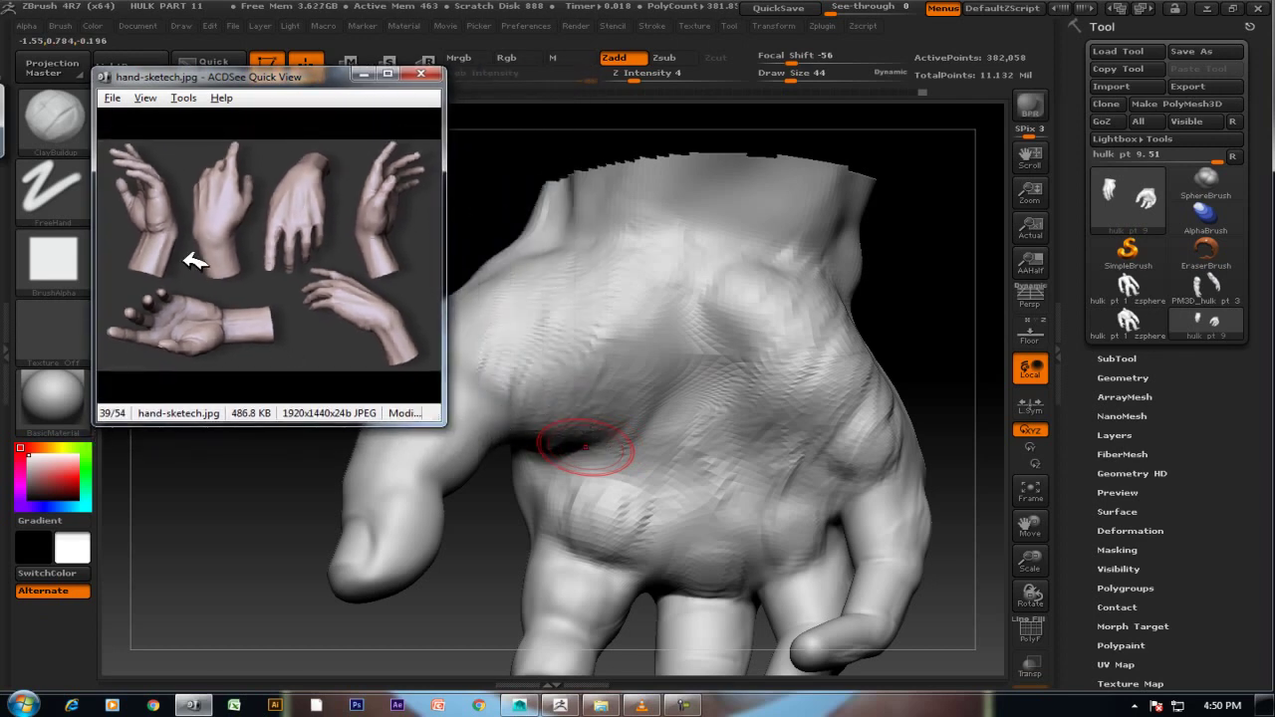
Scroll the quick viewer to the male hand palm photo (image 40/54) and zoom in.
{"action": "scroll", "coordinate": [184, 269], "scroll_direction": "down", "scroll_amount": 1}
{"action": "scroll", "coordinate": [193, 276], "scroll_direction": "down", "scroll_amount": 1}
{"action": "scroll", "coordinate": [204, 284], "scroll_direction": "down", "scroll_amount": 1}
{"action": "scroll", "coordinate": [213, 293], "scroll_direction": "up", "scroll_amount": 3}
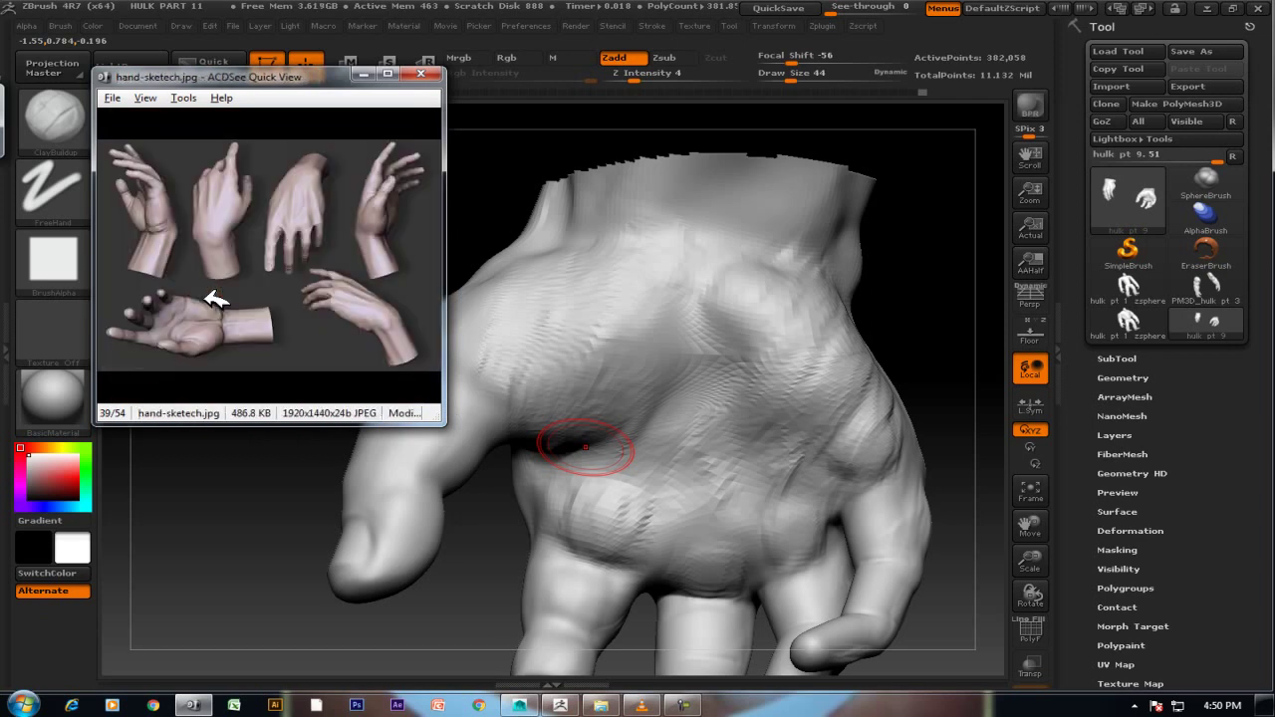
{"action": "scroll", "coordinate": [214, 299], "scroll_direction": "down", "scroll_amount": 1}
{"action": "scroll", "coordinate": [398, 279], "scroll_direction": "up", "scroll_amount": 1, "text": "ctrl"}
{"action": "scroll", "coordinate": [213, 248], "scroll_direction": "up", "scroll_amount": 1, "text": "ctrl"}
{"action": "scroll", "coordinate": [242, 262], "scroll_direction": "up", "scroll_amount": 1, "text": "ctrl"}
{"action": "scroll", "coordinate": [129, 235], "scroll_direction": "up", "scroll_amount": 1, "text": "ctrl"}
{"action": "scroll", "coordinate": [145, 239], "scroll_direction": "up", "scroll_amount": 1, "text": "ctrl"}
{"action": "scroll", "coordinate": [229, 274], "scroll_direction": "up", "scroll_amount": 1, "text": "ctrl"}
{"action": "scroll", "coordinate": [280, 284], "scroll_direction": "up", "scroll_amount": 1, "text": "ctrl"}
{"action": "mouse_move", "coordinate": [906, 328]}
{"action": "left_mouse_down"}
{"action": "mouse_move", "coordinate": [905, 312]}
{"action": "mouse_move", "coordinate": [835, 304]}
{"action": "mouse_move", "coordinate": [926, 288]}
{"action": "mouse_move", "coordinate": [896, 311]}
{"action": "left_mouse_up"}
At Draw Size 40, build up clay strokes along the cut wrist edge and Shift-smooth them.
{"action": "key", "text": "bracketleft"}
{"action": "key", "text": "bracketleft"}
{"action": "key", "text": "bracketleft"}
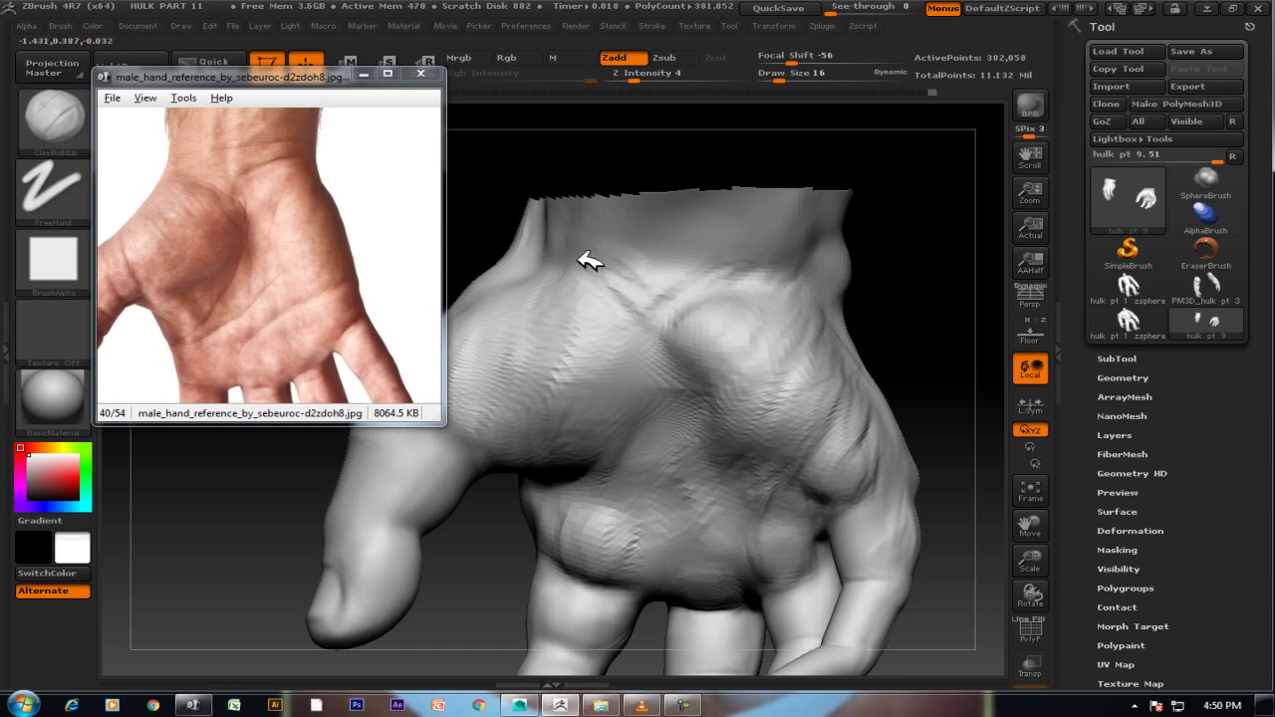
{"action": "left_click_drag", "start_coordinate": [872, 362], "coordinate": [676, 359]}
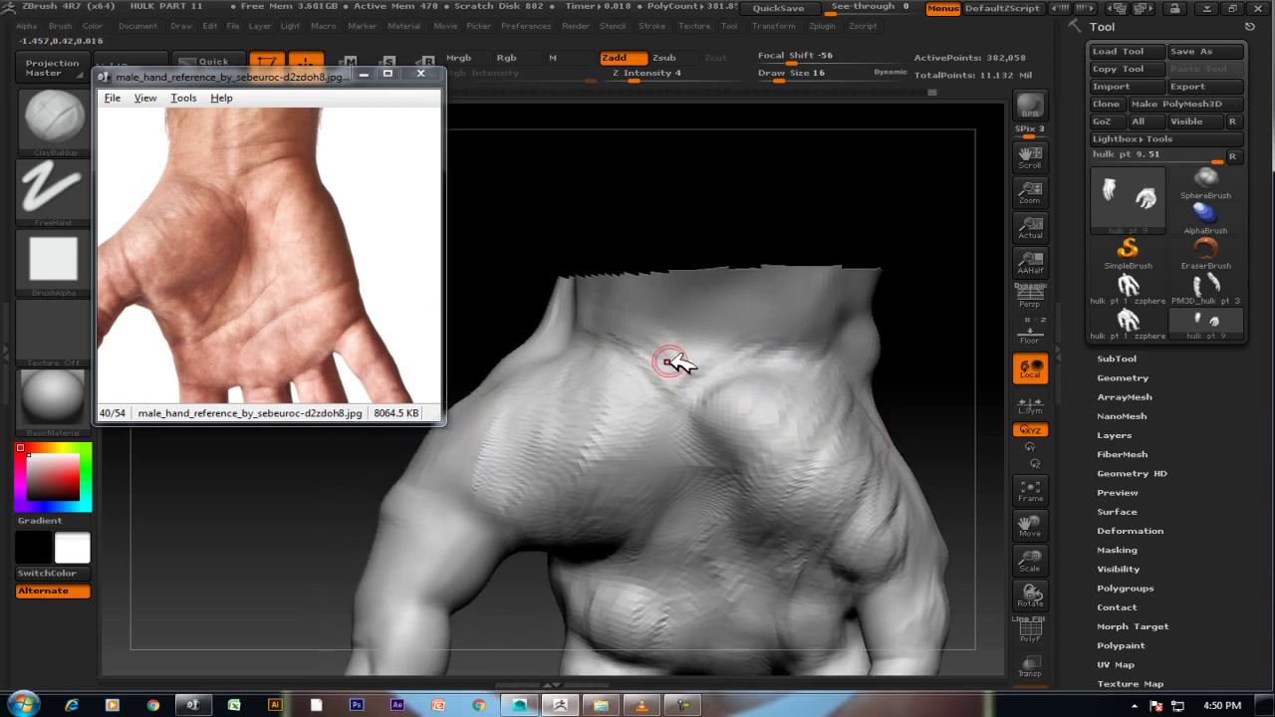
{"action": "key", "text": "bracketright"}
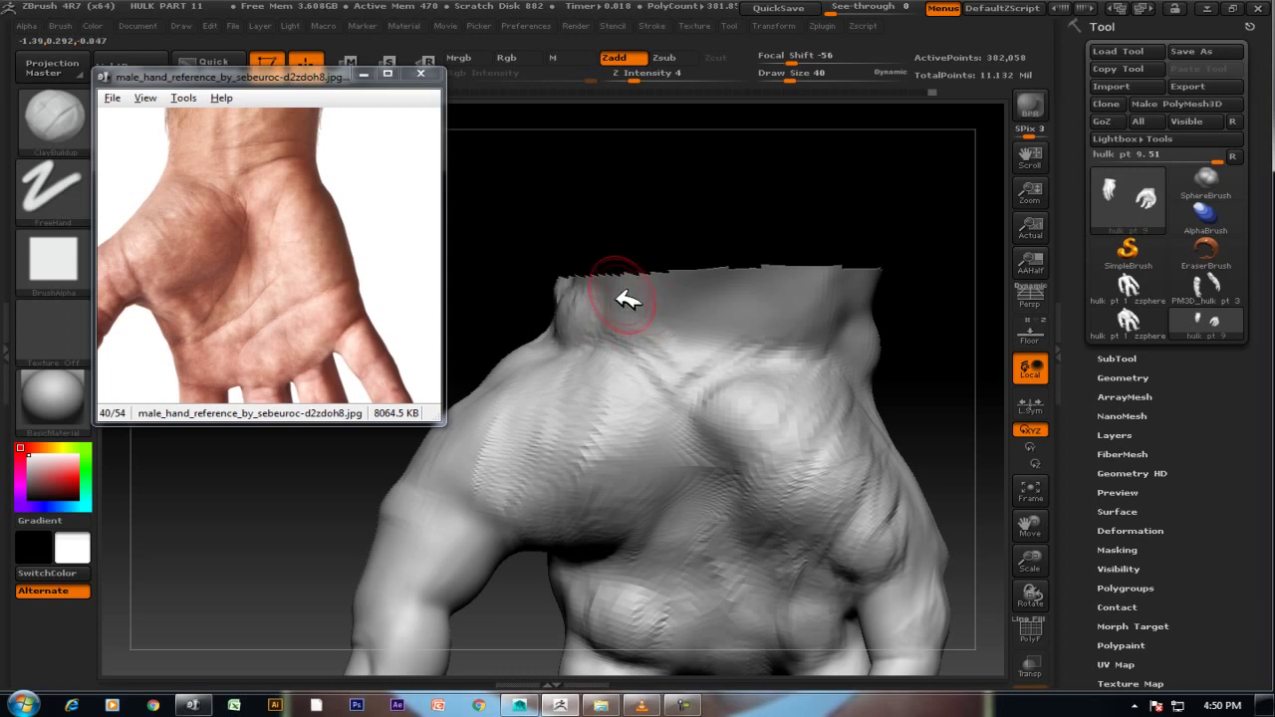
{"action": "mouse_move", "coordinate": [642, 311]}
{"action": "left_mouse_down"}
{"action": "mouse_move", "coordinate": [640, 348]}
{"action": "mouse_move", "coordinate": [712, 299]}
{"action": "mouse_move", "coordinate": [692, 322]}
{"action": "mouse_move", "coordinate": [728, 349]}
{"action": "mouse_move", "coordinate": [846, 341]}
{"action": "mouse_move", "coordinate": [724, 335]}
{"action": "mouse_move", "coordinate": [763, 324]}
{"action": "mouse_move", "coordinate": [669, 333]}
{"action": "mouse_move", "coordinate": [734, 342]}
{"action": "left_mouse_up"}
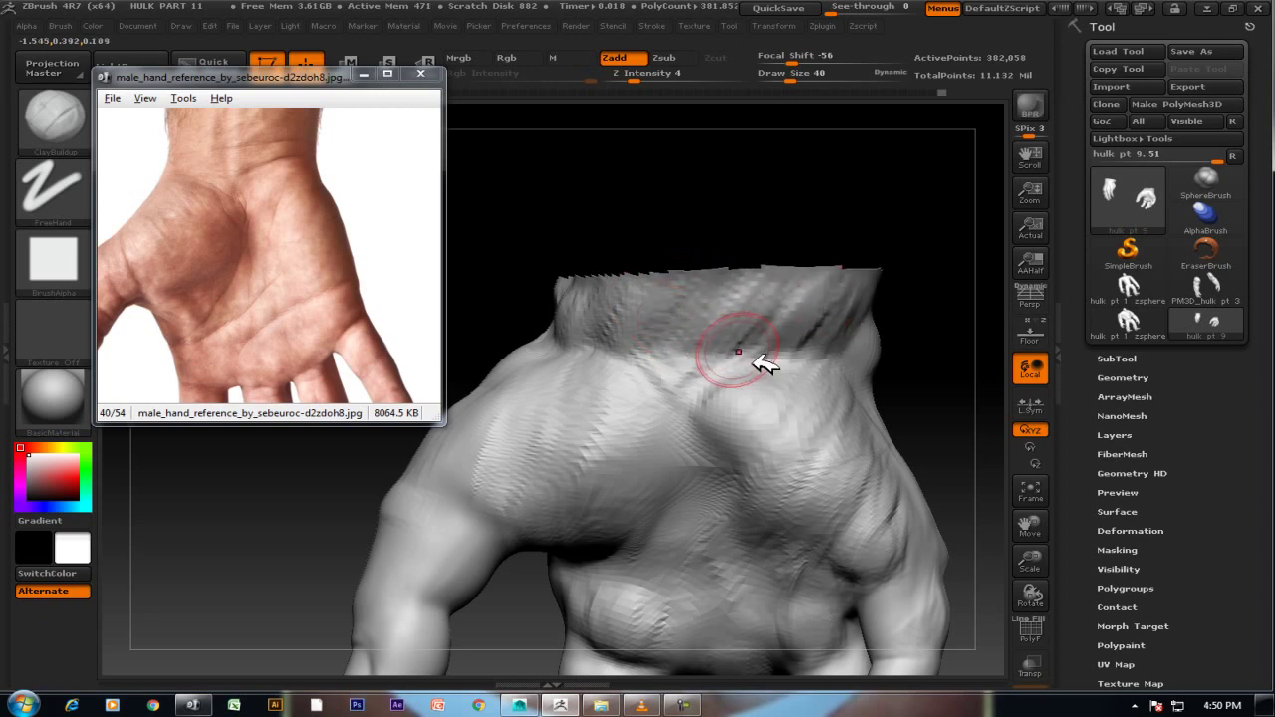
{"action": "key", "text": "shift"}
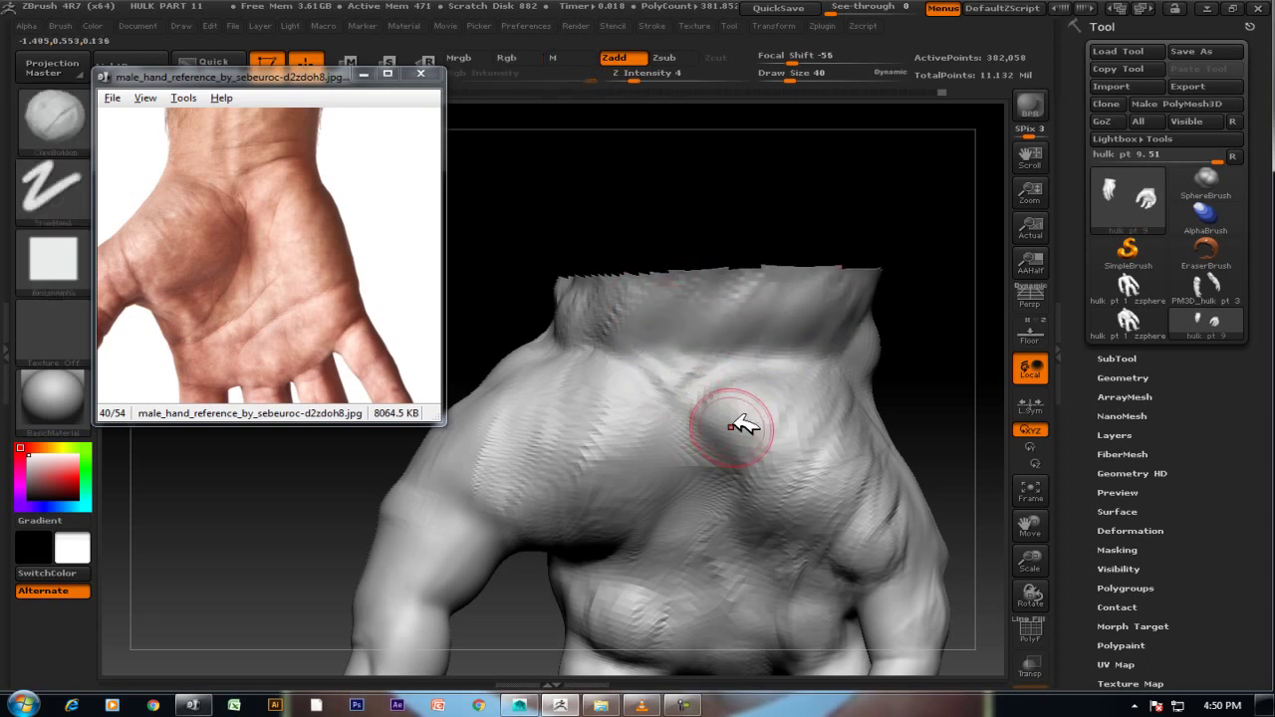
{"action": "left_click_drag", "start_coordinate": [591, 217], "coordinate": [628, 299]}
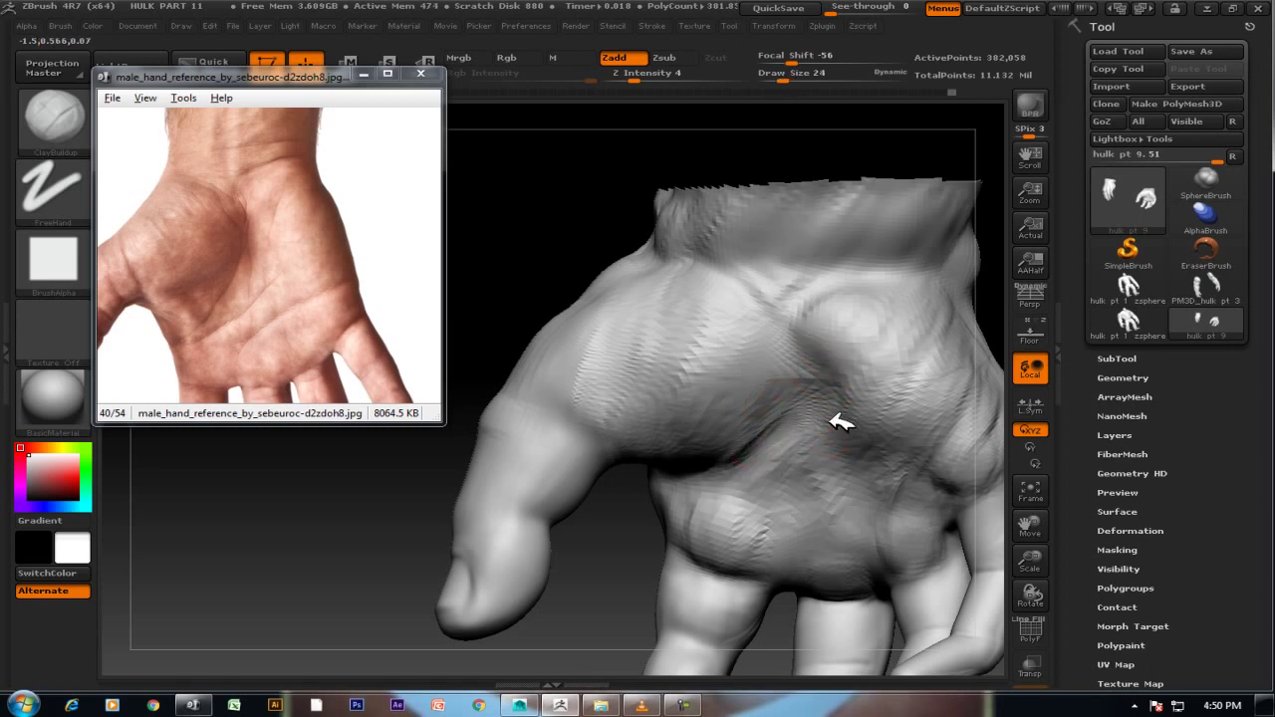
Raise Draw Size to 56 and build up clay over the upper knuckle.
{"action": "mouse_move", "coordinate": [648, 234]}
{"action": "left_mouse_down"}
{"action": "mouse_move", "coordinate": [515, 206]}
{"action": "mouse_move", "coordinate": [937, 359]}
{"action": "mouse_move", "coordinate": [960, 322]}
{"action": "mouse_move", "coordinate": [867, 369]}
{"action": "left_mouse_up"}
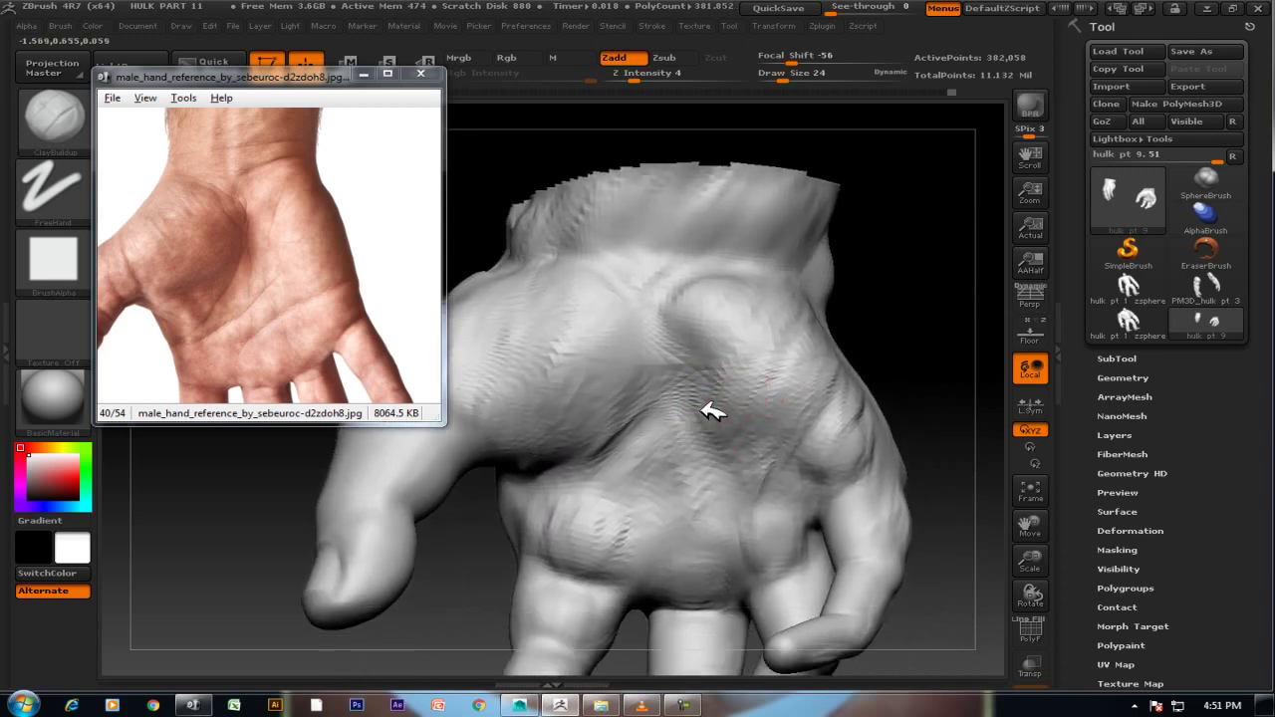
{"action": "key", "text": "bracketright"}
{"action": "key", "text": "bracketright"}
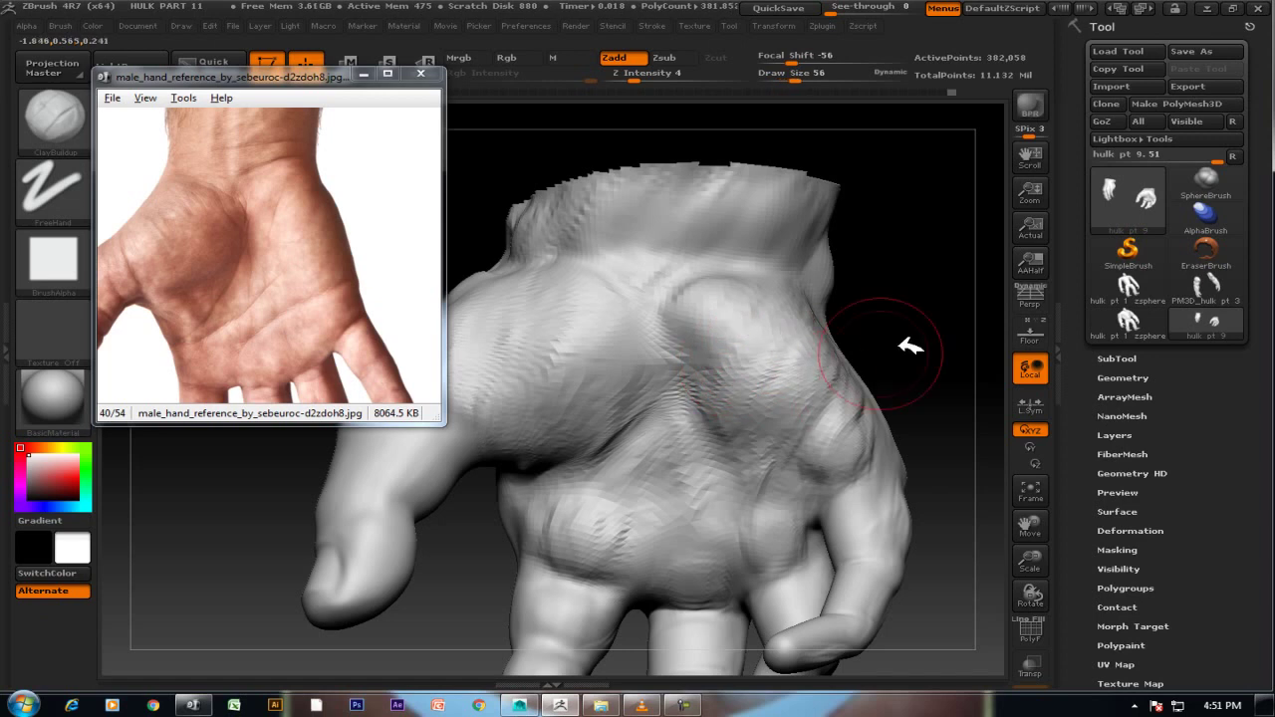
{"action": "right_click_drag", "start_coordinate": [855, 377], "coordinate": [868, 356]}
{"action": "mouse_move", "coordinate": [807, 301]}
{"action": "left_mouse_down"}
{"action": "mouse_move", "coordinate": [745, 285]}
{"action": "mouse_move", "coordinate": [784, 403]}
{"action": "left_mouse_up"}
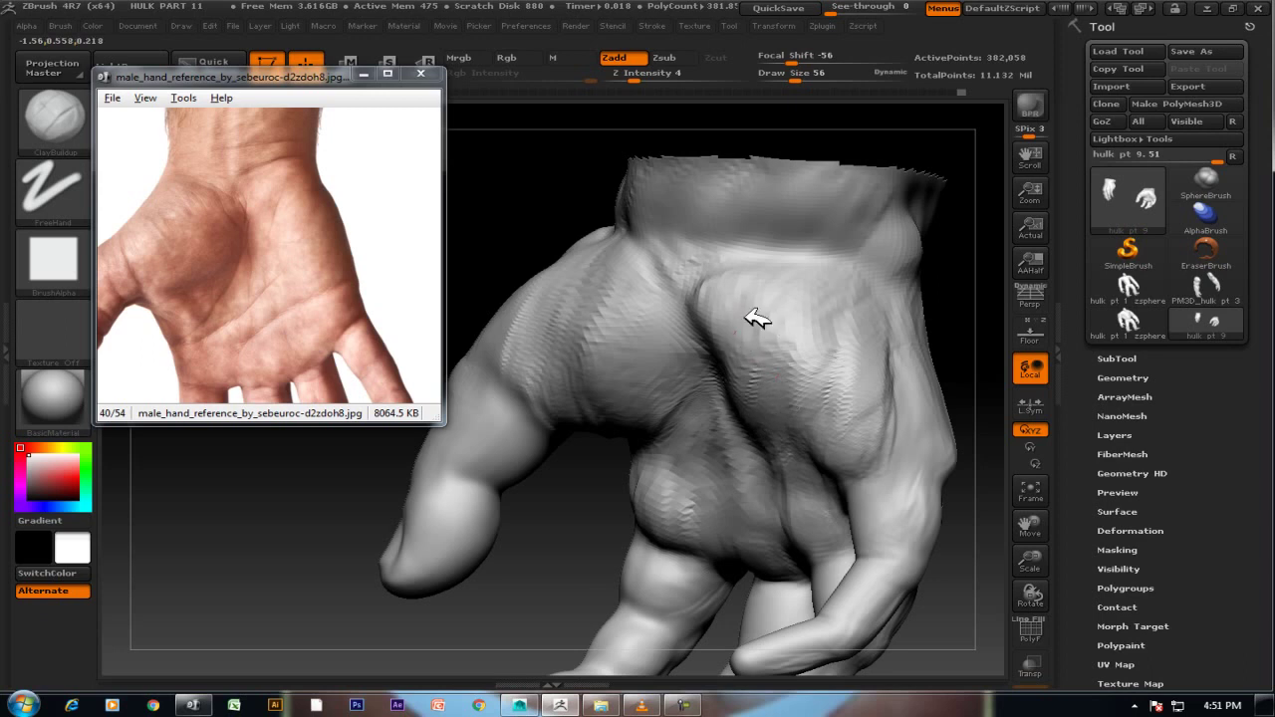
{"action": "key", "text": "shift"}
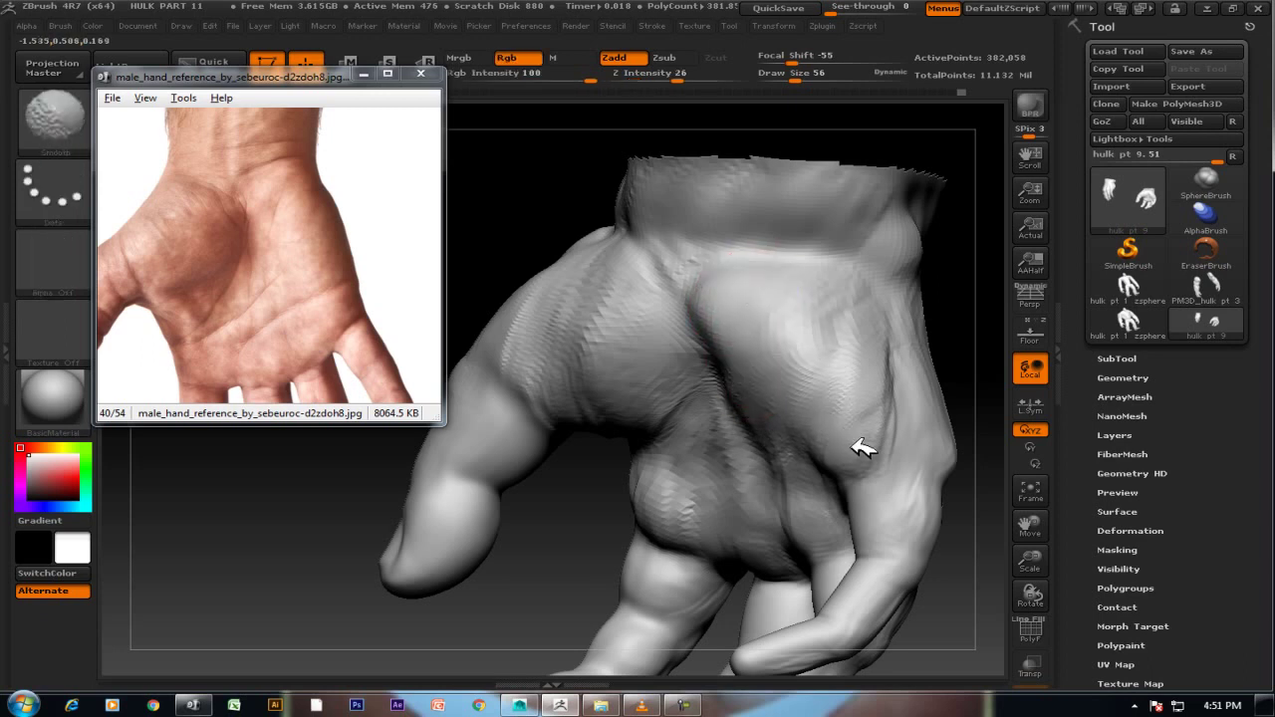
Add more clay across the knuckles and smooth small areas on the back of the hand.
{"action": "right_click_drag", "start_coordinate": [1019, 364], "coordinate": [1011, 333]}
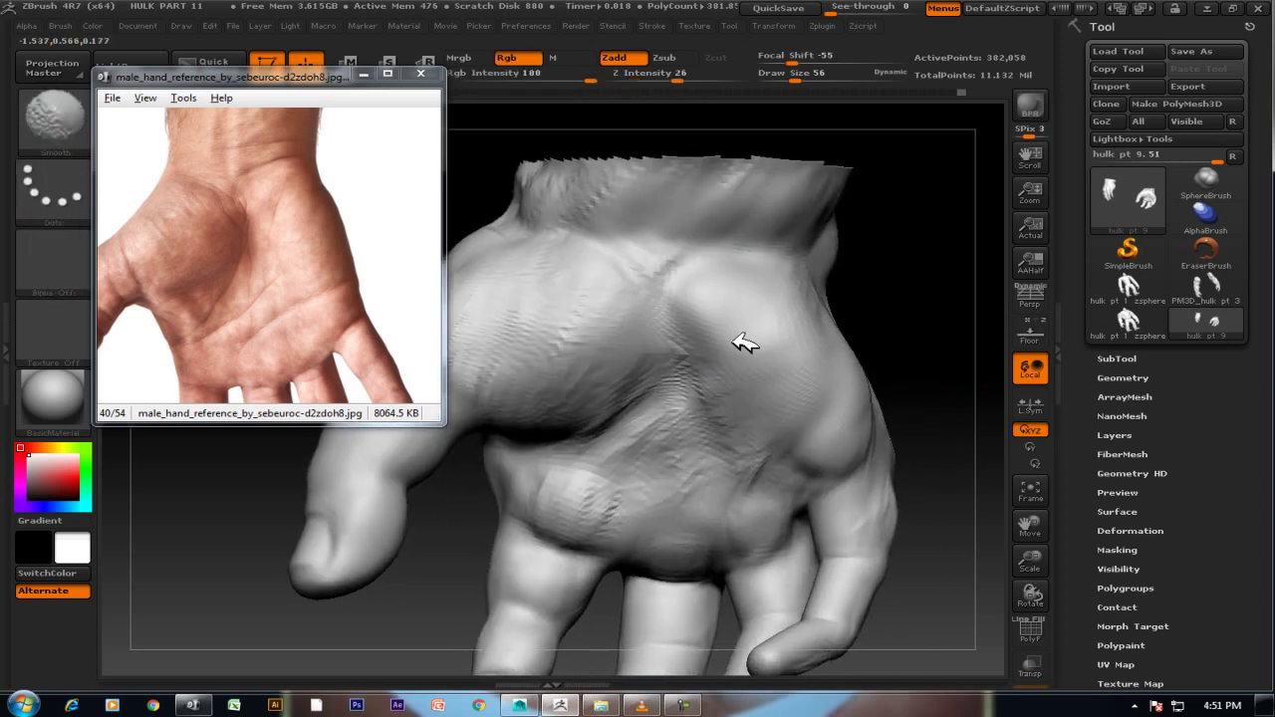
{"action": "mouse_move", "coordinate": [661, 336]}
{"action": "left_mouse_down"}
{"action": "mouse_move", "coordinate": [637, 400]}
{"action": "mouse_move", "coordinate": [618, 414]}
{"action": "left_mouse_up"}
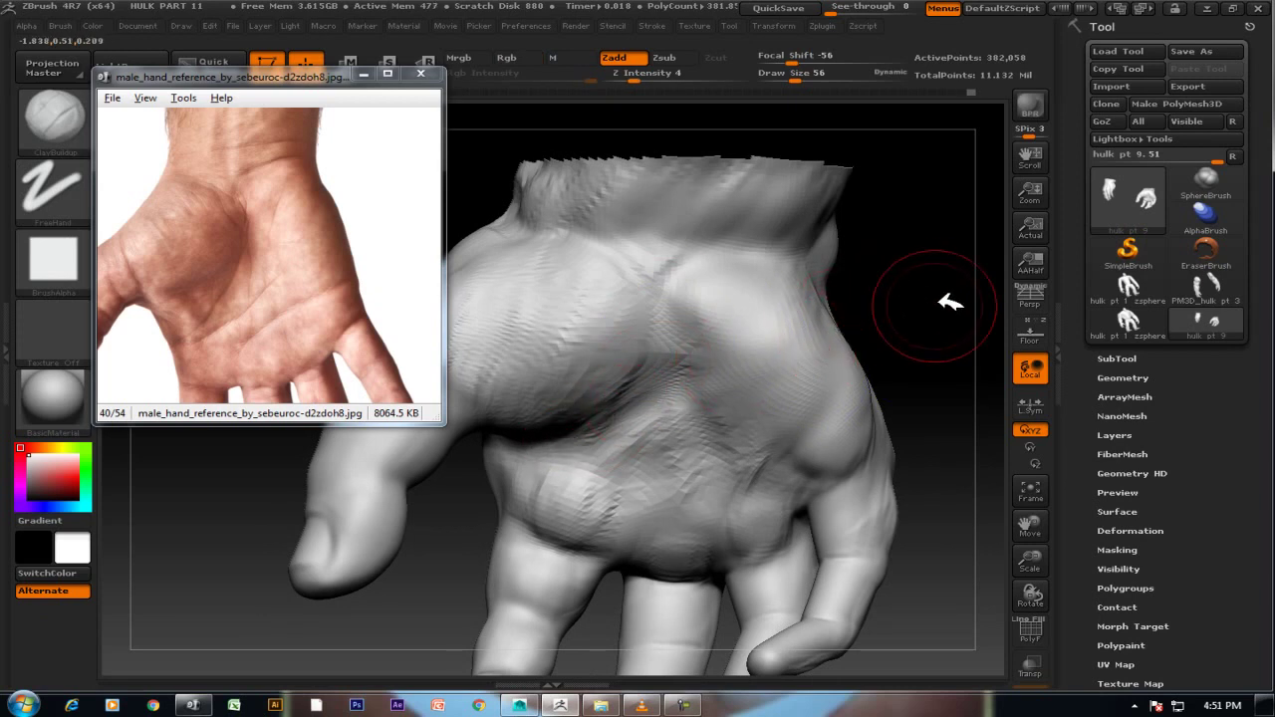
{"action": "left_click_drag", "start_coordinate": [945, 308], "coordinate": [945, 220]}
{"action": "key", "text": "shift"}
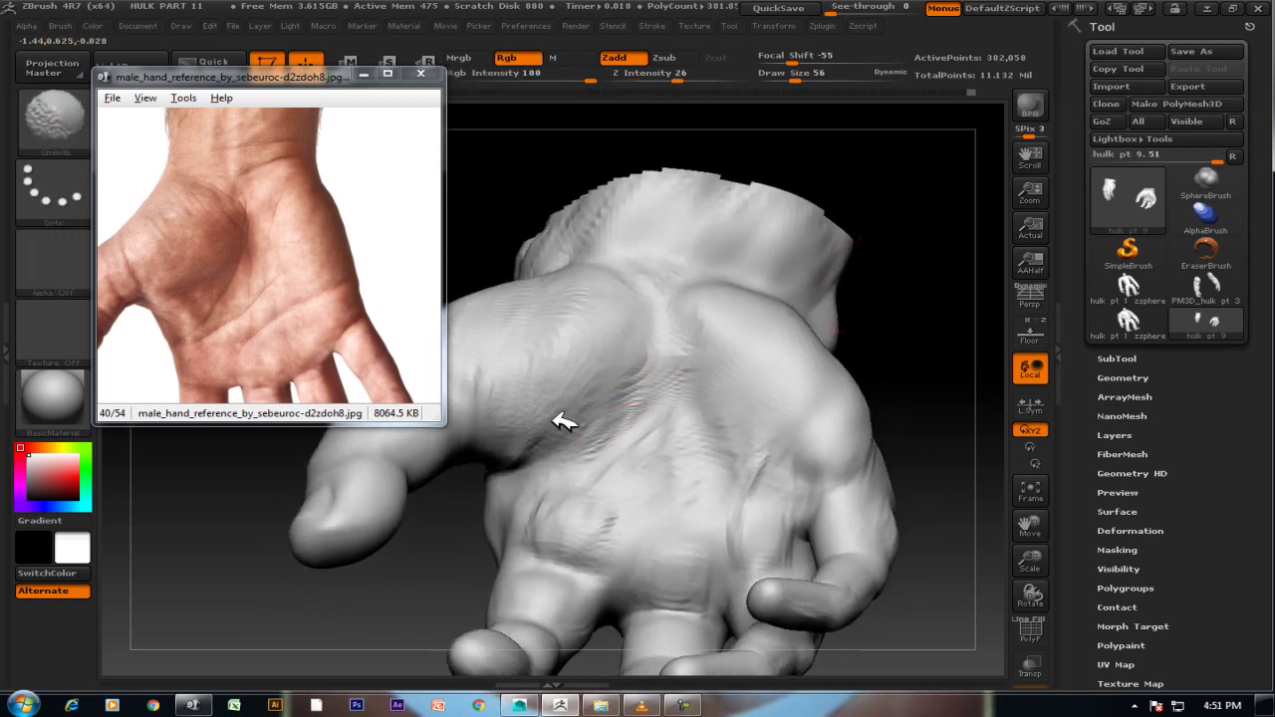
{"action": "mouse_move", "coordinate": [954, 319]}
{"action": "left_mouse_down"}
{"action": "mouse_move", "coordinate": [1012, 327]}
{"action": "mouse_move", "coordinate": [911, 356]}
{"action": "mouse_move", "coordinate": [963, 322]}
{"action": "mouse_move", "coordinate": [931, 250]}
{"action": "mouse_move", "coordinate": [840, 334]}
{"action": "left_mouse_up"}
{"action": "mouse_move", "coordinate": [623, 379]}
{"action": "left_mouse_down"}
{"action": "mouse_move", "coordinate": [627, 484]}
{"action": "mouse_move", "coordinate": [604, 432]}
{"action": "mouse_move", "coordinate": [631, 469]}
{"action": "mouse_move", "coordinate": [640, 430]}
{"action": "mouse_move", "coordinate": [643, 453]}
{"action": "left_mouse_up"}
{"action": "mouse_move", "coordinate": [750, 320]}
{"action": "left_mouse_down"}
{"action": "mouse_move", "coordinate": [840, 242]}
{"action": "mouse_move", "coordinate": [763, 276]}
{"action": "left_mouse_up"}
Lightly smooth along the finger and build up a bulge on the knuckle.
{"action": "mouse_move", "coordinate": [832, 258]}
{"action": "left_mouse_down"}
{"action": "mouse_move", "coordinate": [860, 279]}
{"action": "mouse_move", "coordinate": [806, 285]}
{"action": "left_mouse_up"}
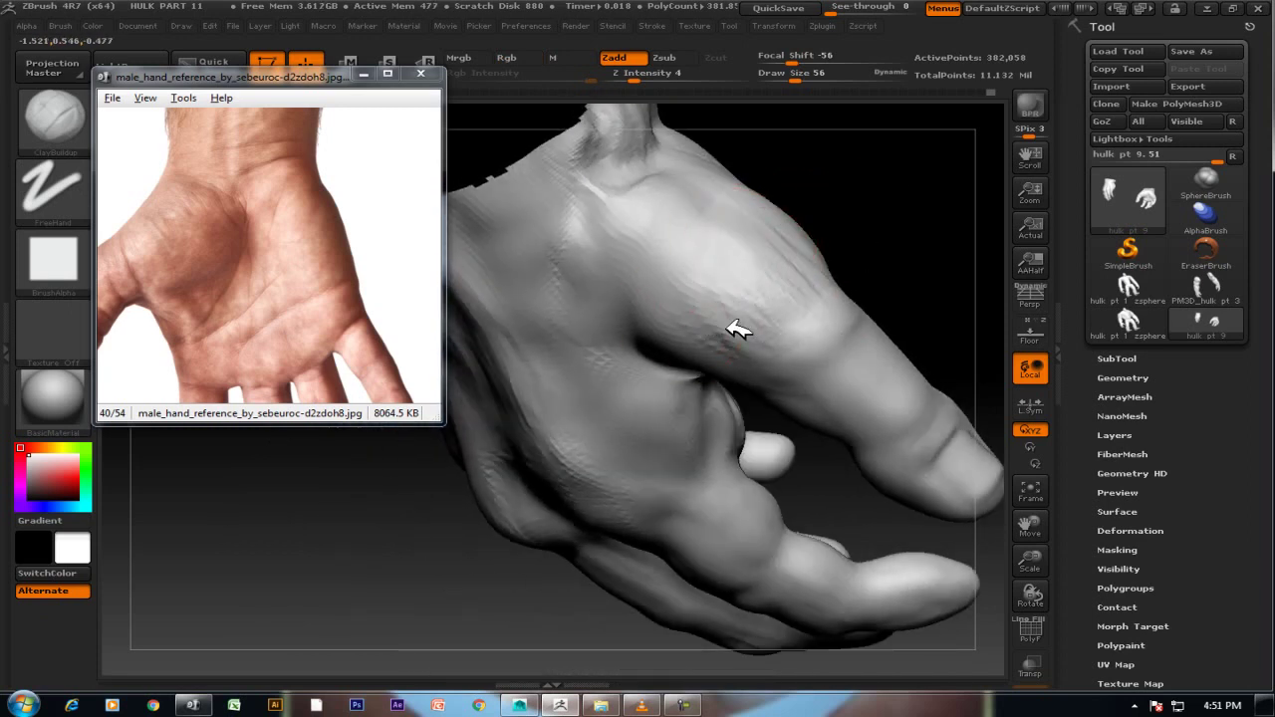
{"action": "left_click_drag", "start_coordinate": [891, 256], "coordinate": [848, 265]}
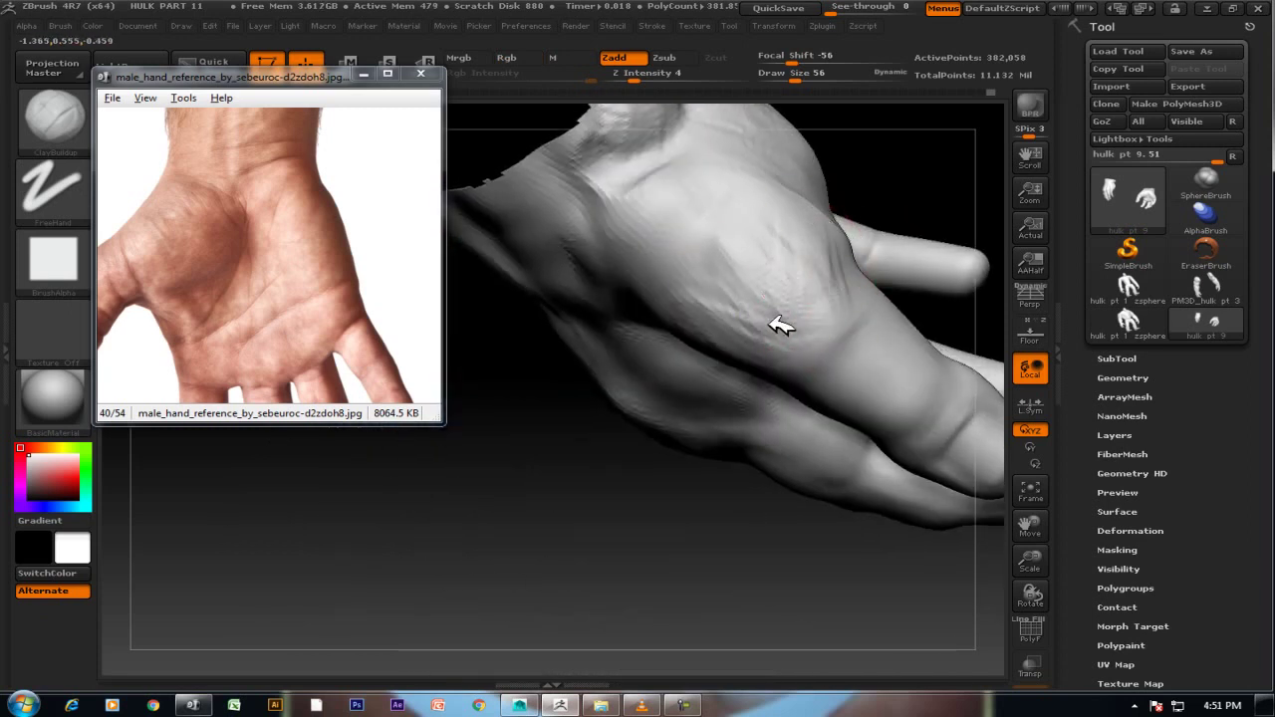
{"action": "key", "text": "shift"}
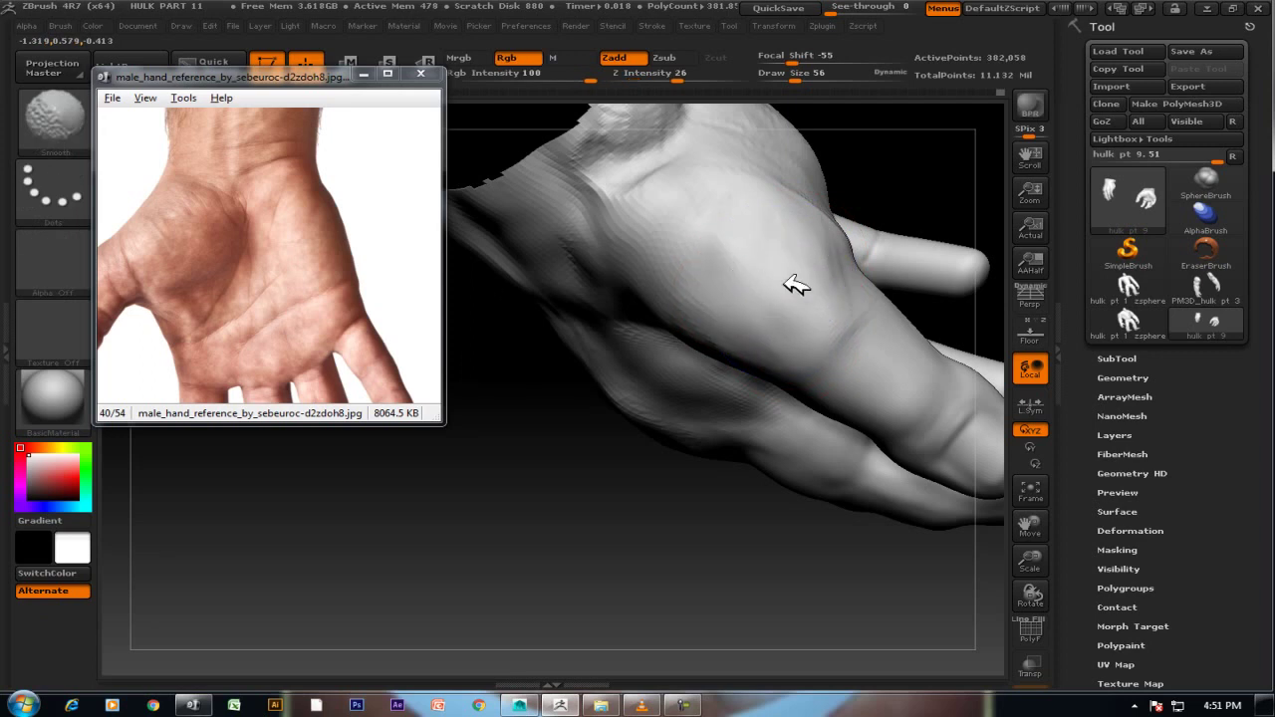
{"action": "left_click_drag", "start_coordinate": [911, 170], "coordinate": [916, 177]}
{"action": "key", "text": "shift"}
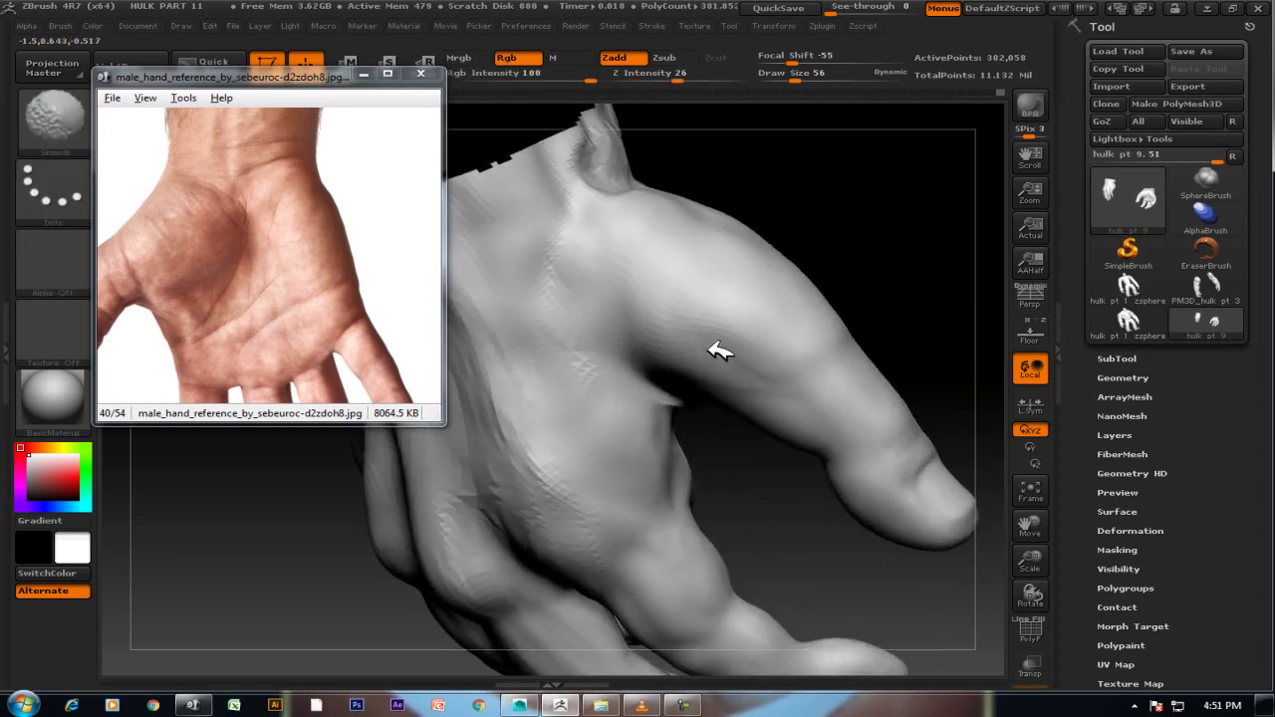
{"action": "left_click_drag", "start_coordinate": [722, 369], "coordinate": [722, 329], "text": "shift"}
{"action": "key", "text": "shift"}
{"action": "key", "text": "shift"}
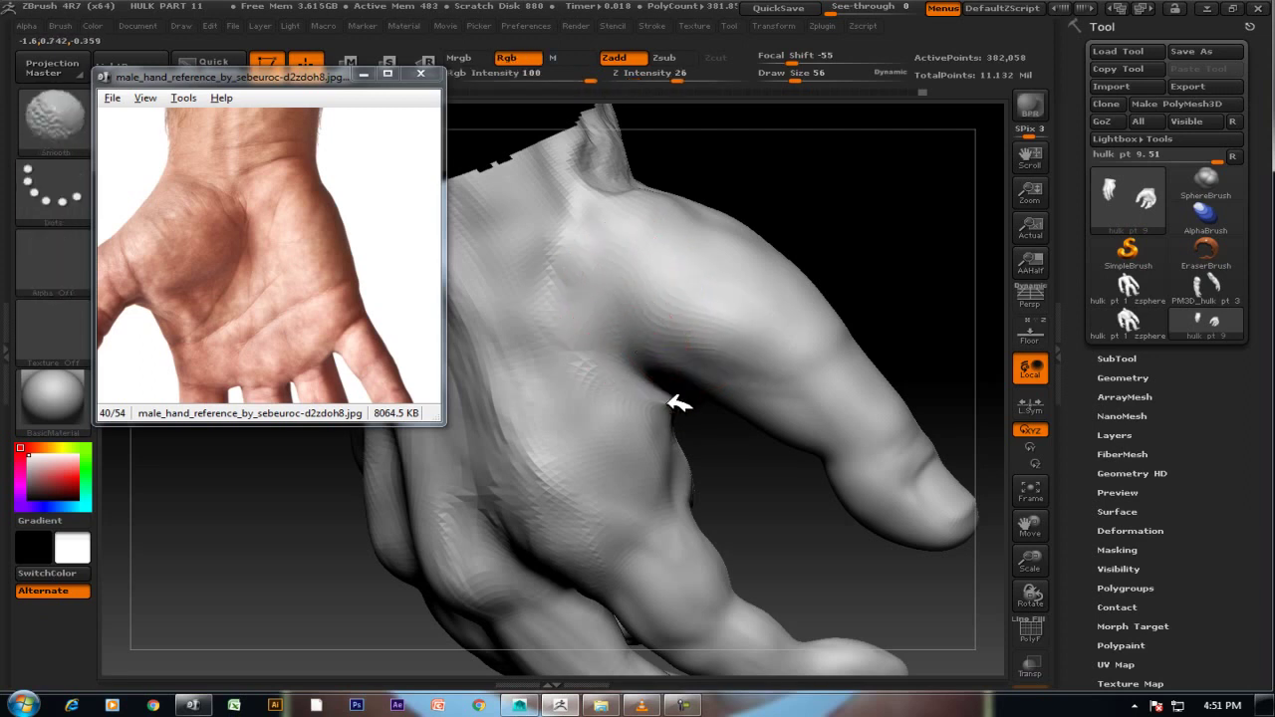
{"action": "mouse_move", "coordinate": [678, 460]}
{"action": "left_mouse_down"}
{"action": "mouse_move", "coordinate": [811, 250]}
{"action": "mouse_move", "coordinate": [735, 270]}
{"action": "mouse_move", "coordinate": [720, 293]}
{"action": "mouse_move", "coordinate": [795, 474]}
{"action": "left_mouse_up"}
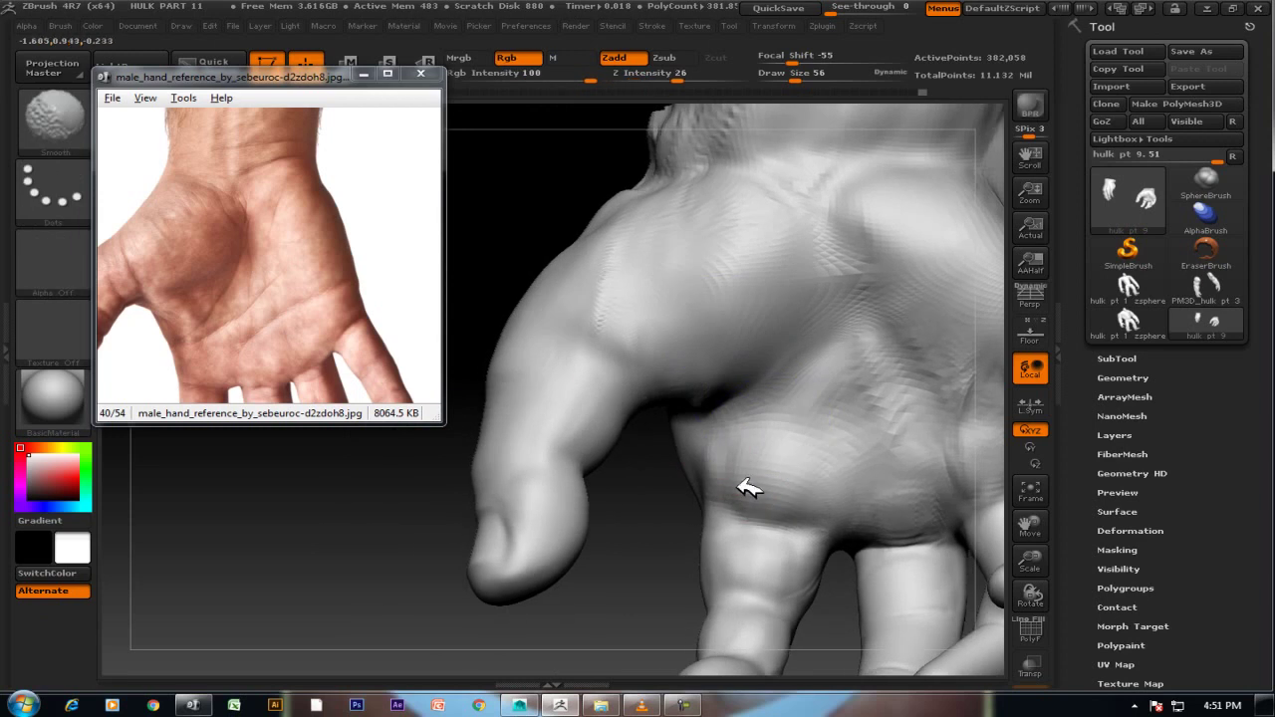
{"action": "mouse_move", "coordinate": [591, 205]}
{"action": "left_mouse_down"}
{"action": "mouse_move", "coordinate": [507, 188]}
{"action": "mouse_move", "coordinate": [817, 441]}
{"action": "mouse_move", "coordinate": [768, 484]}
{"action": "mouse_move", "coordinate": [768, 469]}
{"action": "mouse_move", "coordinate": [784, 494]}
{"action": "left_mouse_up"}
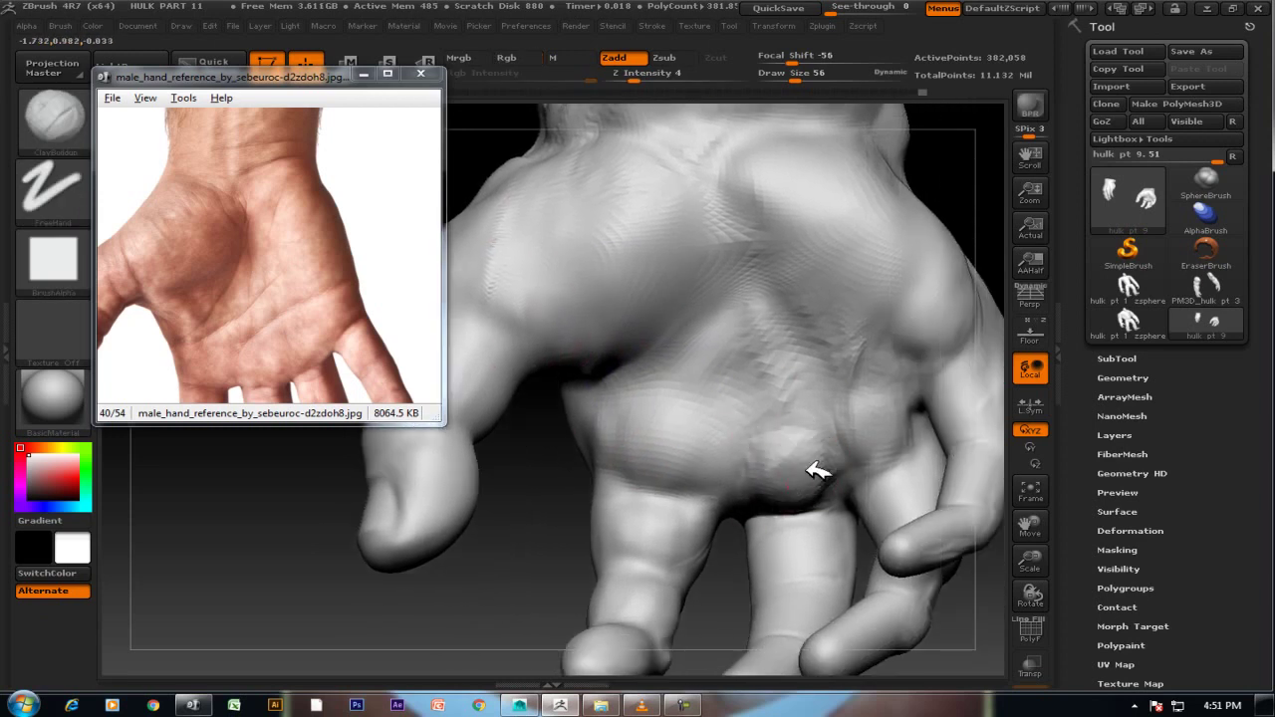
{"action": "mouse_move", "coordinate": [881, 422]}
{"action": "left_mouse_down"}
{"action": "mouse_move", "coordinate": [877, 436]}
{"action": "mouse_move", "coordinate": [894, 441]}
{"action": "mouse_move", "coordinate": [876, 393]}
{"action": "left_mouse_up"}
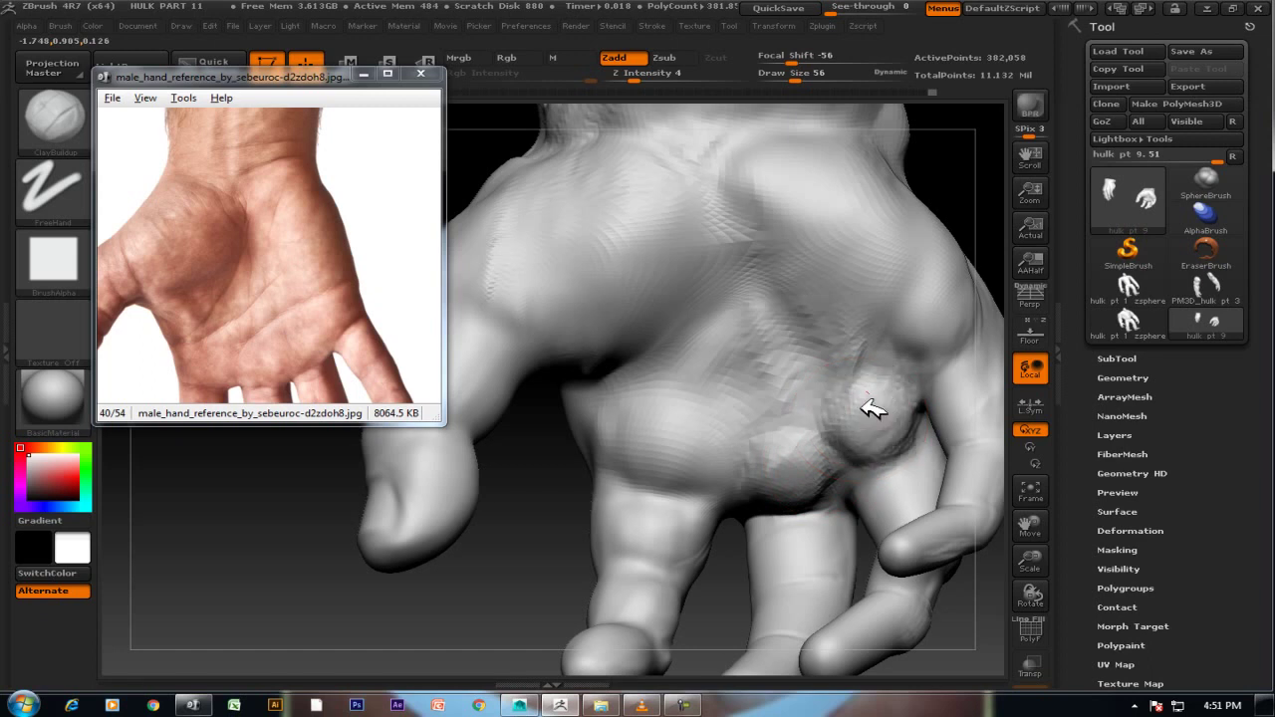
{"action": "key", "text": "shift"}
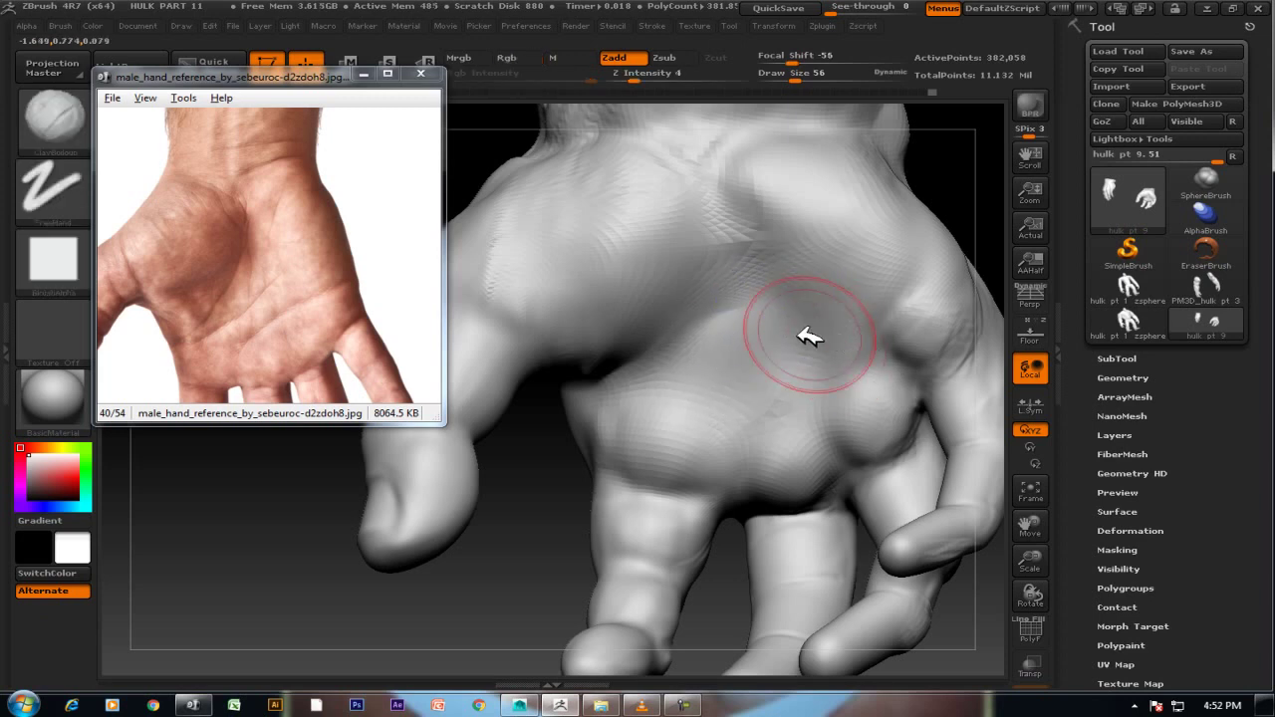
At Draw Size 20, carve a sharp vertical crease and a deeper cross crease on the hand's back.
{"action": "key", "text": "bracketleft"}
{"action": "key", "text": "bracketleft"}
{"action": "key", "text": "bracketleft"}
{"action": "key", "text": "bracketleft"}
{"action": "key", "text": "bracketleft"}
{"action": "mouse_move", "coordinate": [718, 194]}
{"action": "left_mouse_down"}
{"action": "mouse_move", "coordinate": [709, 268]}
{"action": "mouse_move", "coordinate": [682, 312]}
{"action": "left_mouse_up"}
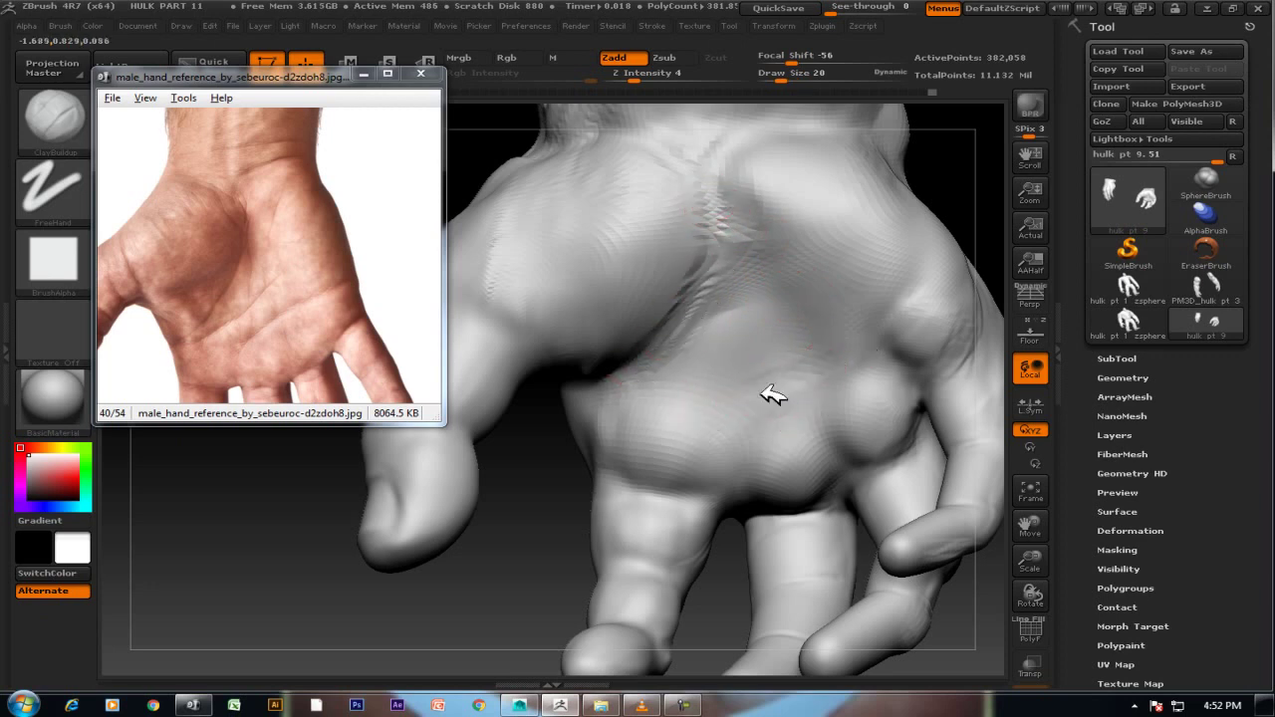
{"action": "mouse_move", "coordinate": [887, 329]}
{"action": "left_mouse_down"}
{"action": "mouse_move", "coordinate": [819, 371]}
{"action": "mouse_move", "coordinate": [785, 364]}
{"action": "mouse_move", "coordinate": [699, 389]}
{"action": "left_mouse_up"}
{"action": "left_click_drag", "start_coordinate": [879, 327], "coordinate": [837, 389]}
{"action": "mouse_move", "coordinate": [934, 285]}
{"action": "left_mouse_down"}
{"action": "mouse_move", "coordinate": [775, 364]}
{"action": "mouse_move", "coordinate": [698, 381]}
{"action": "left_mouse_up"}
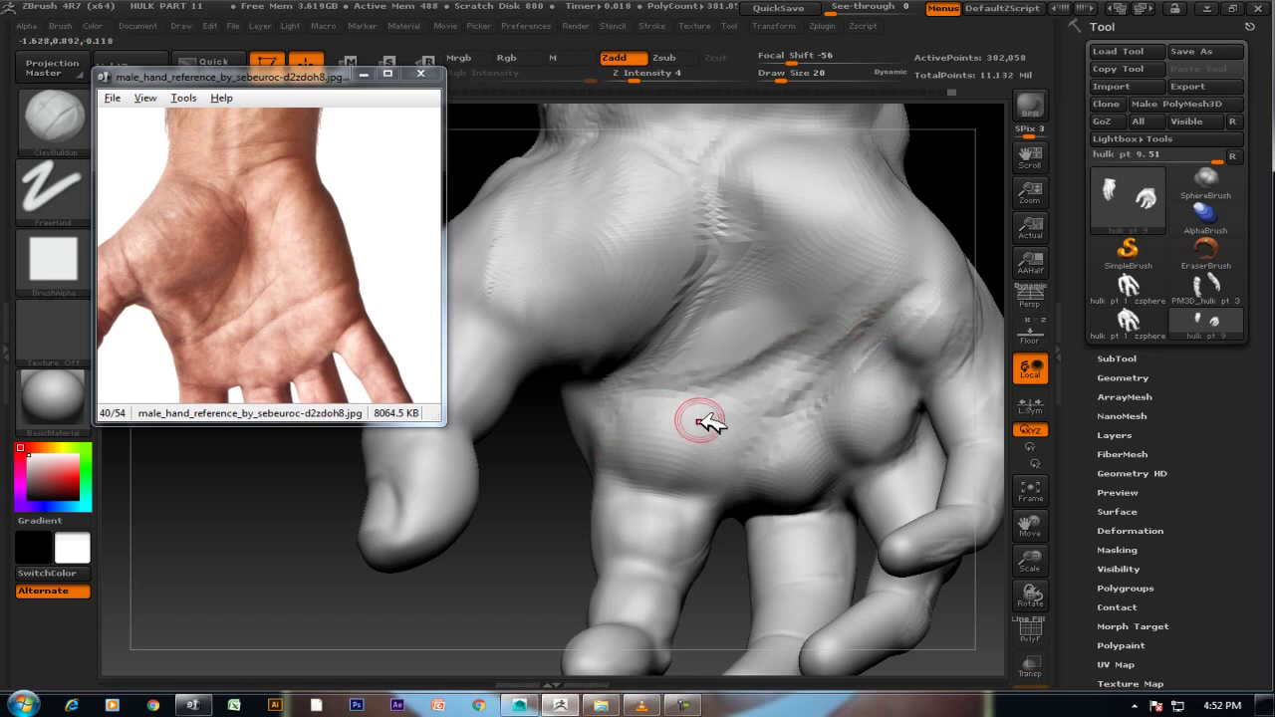
{"action": "mouse_move", "coordinate": [638, 492]}
{"action": "left_mouse_down", "text": "alt"}
{"action": "mouse_move", "coordinate": [543, 439]}
{"action": "mouse_move", "coordinate": [558, 589]}
{"action": "mouse_move", "coordinate": [604, 535]}
{"action": "mouse_move", "coordinate": [865, 336]}
{"action": "mouse_move", "coordinate": [834, 370]}
{"action": "mouse_move", "coordinate": [881, 395]}
{"action": "left_mouse_up", "text": "alt"}
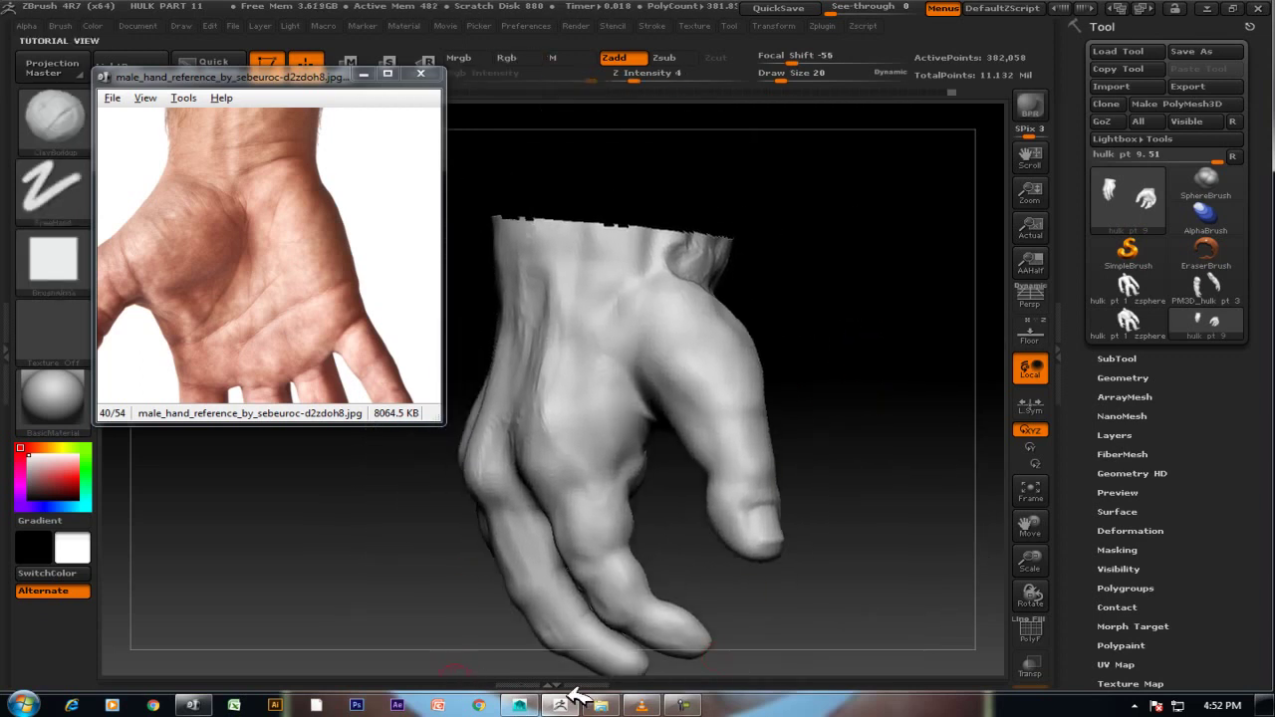
Flip through the hand reference images in the viewer, then close it.
{"action": "left_click", "coordinate": [601, 705]}
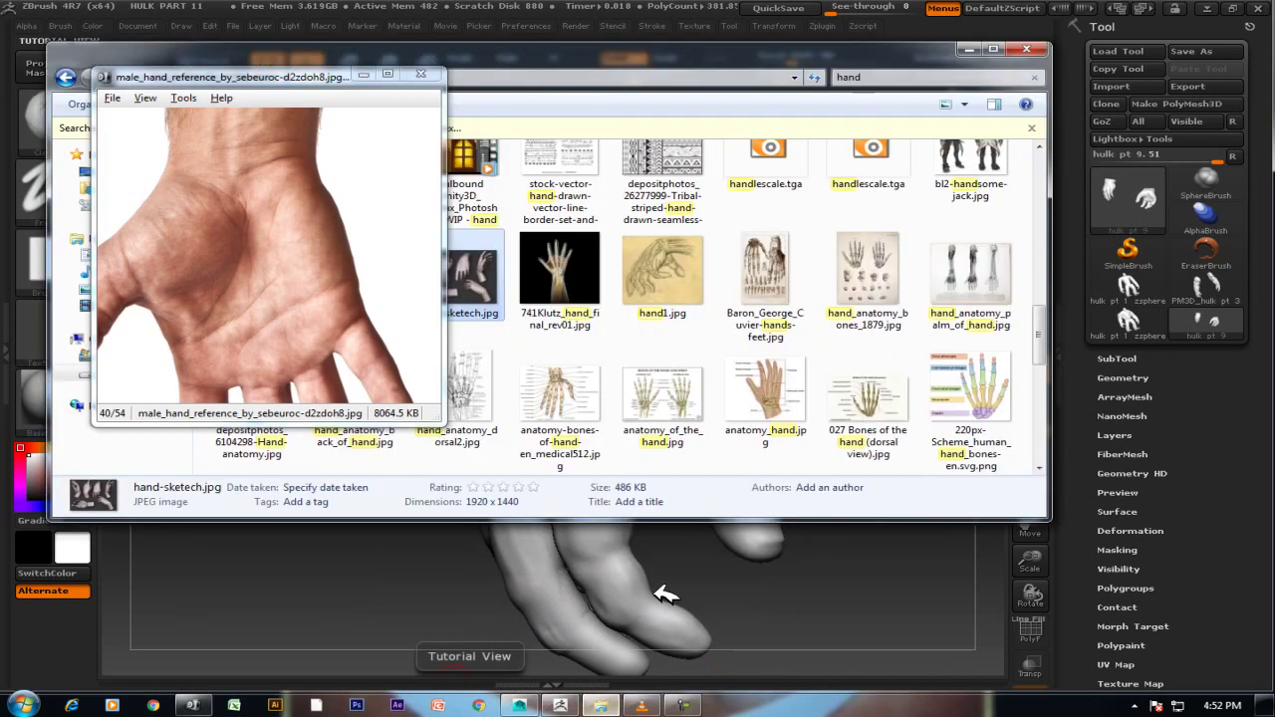
{"action": "left_click", "coordinate": [313, 202]}
{"action": "scroll", "coordinate": [313, 202], "scroll_direction": "down", "scroll_amount": 2}
{"action": "scroll", "coordinate": [313, 202], "scroll_direction": "down", "scroll_amount": 2}
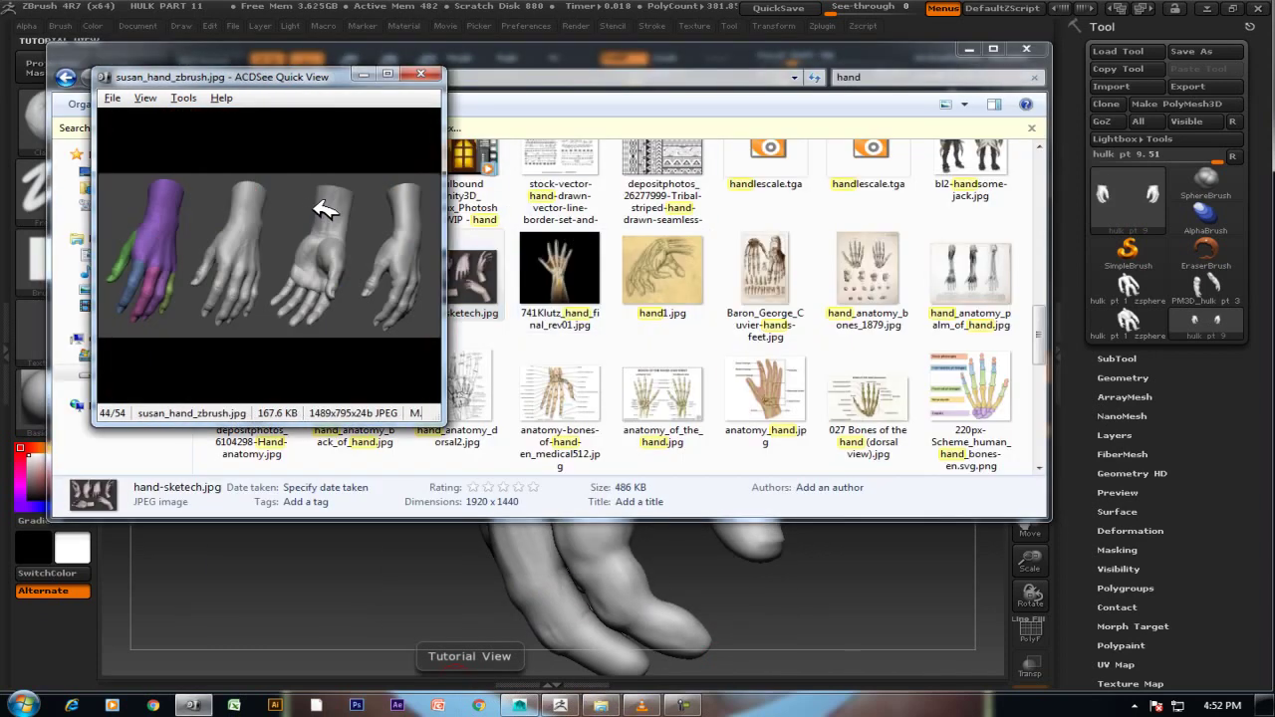
{"action": "scroll", "coordinate": [325, 209], "scroll_direction": "down", "scroll_amount": 1}
{"action": "scroll", "coordinate": [325, 210], "scroll_direction": "up", "scroll_amount": 1}
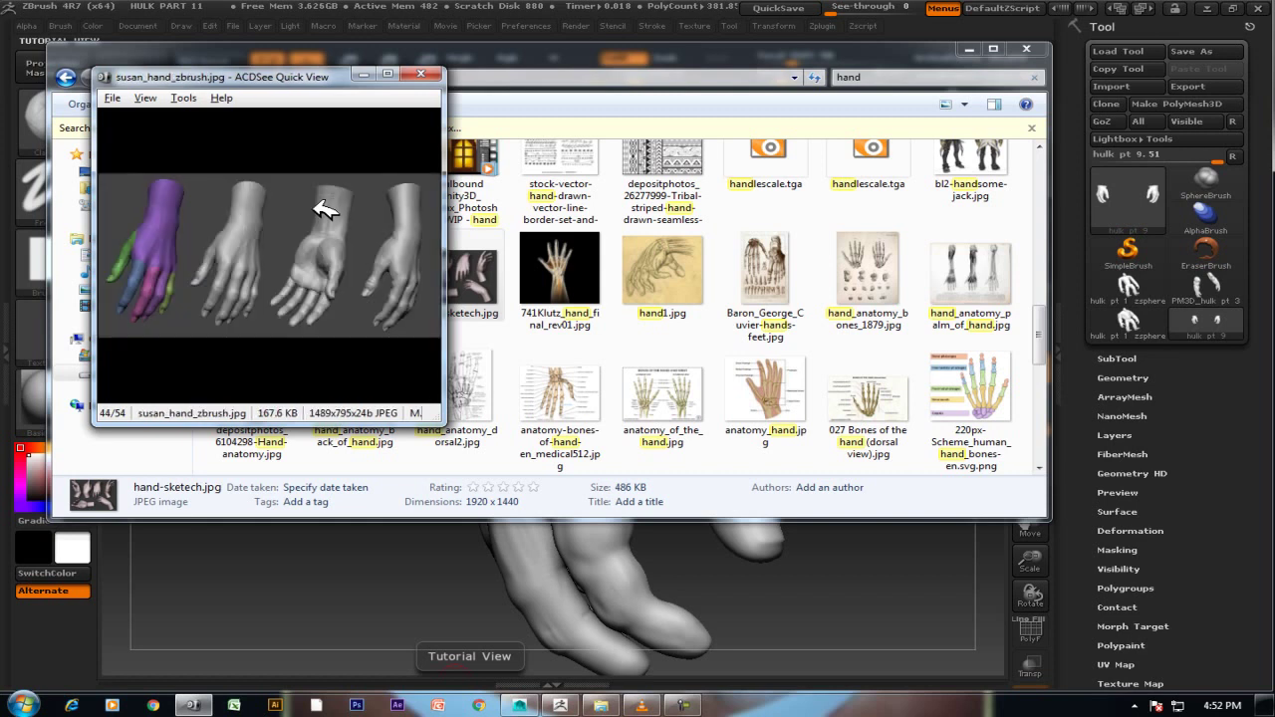
{"action": "left_click", "coordinate": [413, 73]}
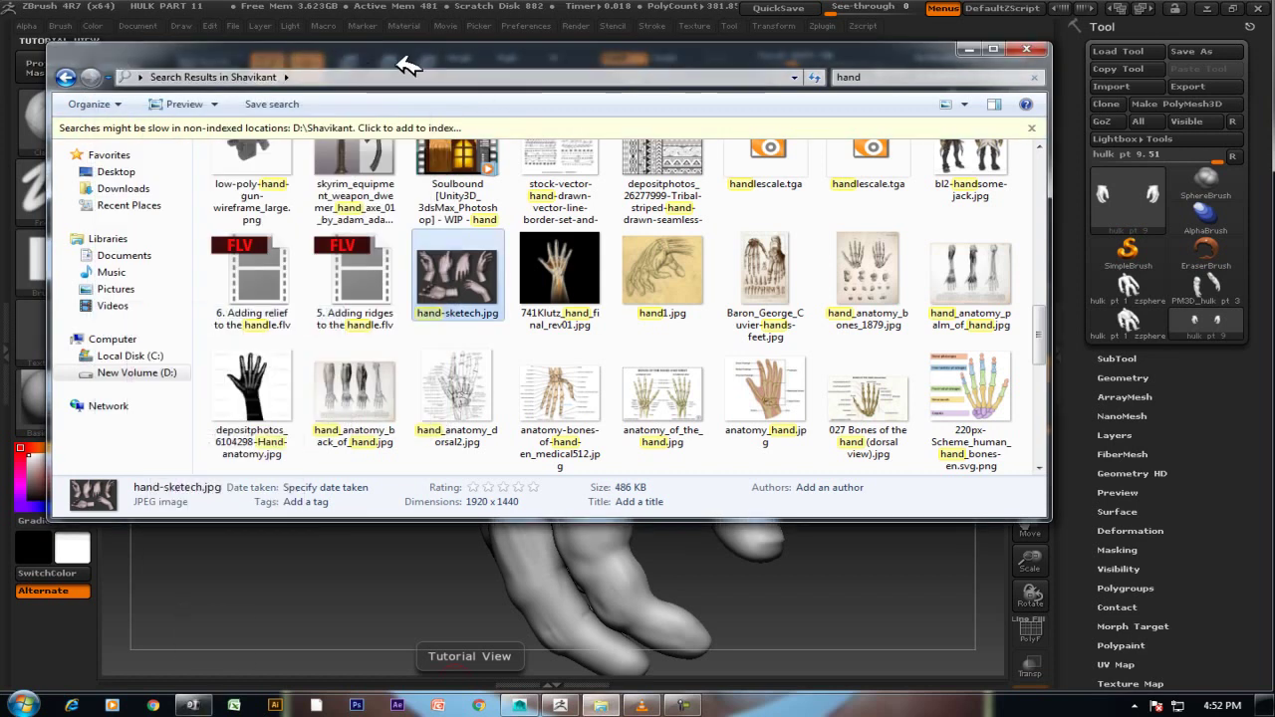
Browse the other reference folder and zoom onto the Hulk's hand in hulk.jpg.
{"action": "left_click", "coordinate": [683, 706]}
{"action": "scroll", "coordinate": [257, 299], "scroll_direction": "up", "scroll_amount": 2}
{"action": "scroll", "coordinate": [257, 299], "scroll_direction": "up", "scroll_amount": 2}
{"action": "scroll", "coordinate": [257, 299], "scroll_direction": "up", "scroll_amount": 2}
{"action": "scroll", "coordinate": [257, 299], "scroll_direction": "down", "scroll_amount": 2}
{"action": "scroll", "coordinate": [264, 284], "scroll_direction": "down", "scroll_amount": 2}
{"action": "scroll", "coordinate": [254, 279], "scroll_direction": "down", "scroll_amount": 2}
{"action": "scroll", "coordinate": [239, 276], "scroll_direction": "down", "scroll_amount": 2}
{"action": "scroll", "coordinate": [250, 277], "scroll_direction": "down", "scroll_amount": 2}
{"action": "scroll", "coordinate": [269, 279], "scroll_direction": "down", "scroll_amount": 2}
{"action": "scroll", "coordinate": [289, 280], "scroll_direction": "down", "scroll_amount": 2}
{"action": "scroll", "coordinate": [308, 282], "scroll_direction": "down", "scroll_amount": 2}
{"action": "scroll", "coordinate": [310, 282], "scroll_direction": "down", "scroll_amount": 2}
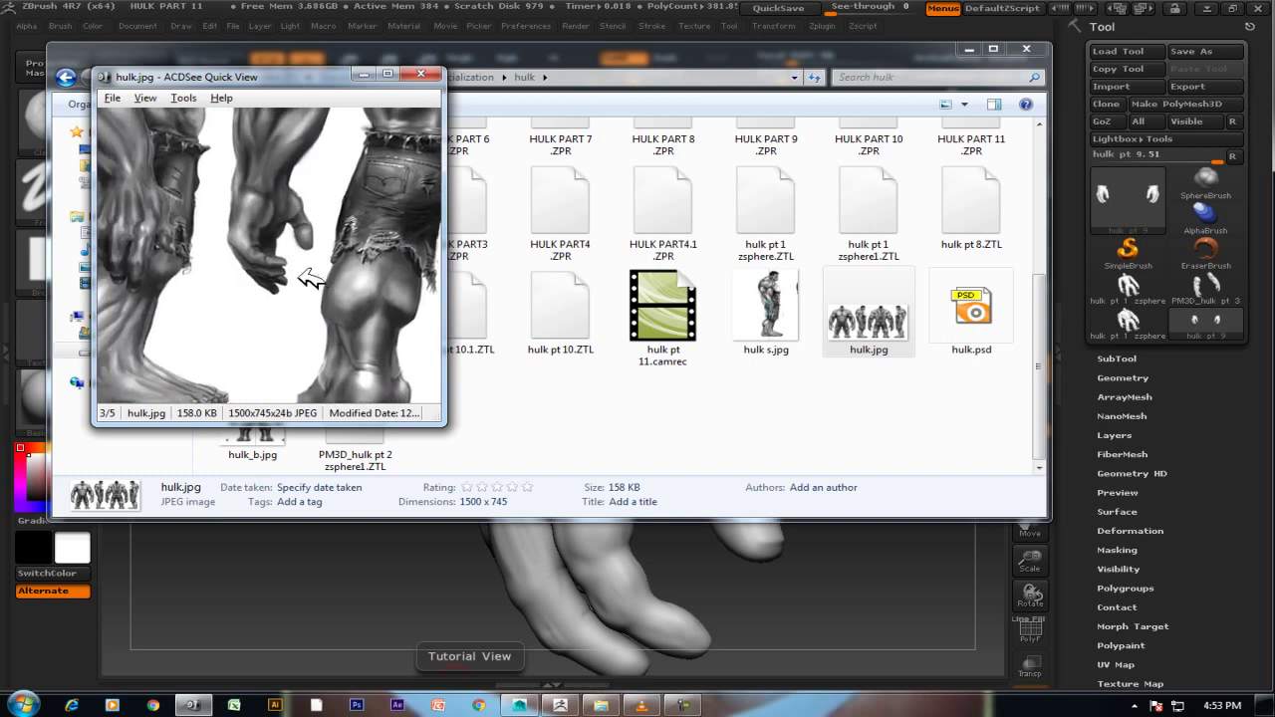
{"action": "scroll", "coordinate": [282, 280], "scroll_direction": "up", "scroll_amount": 1}
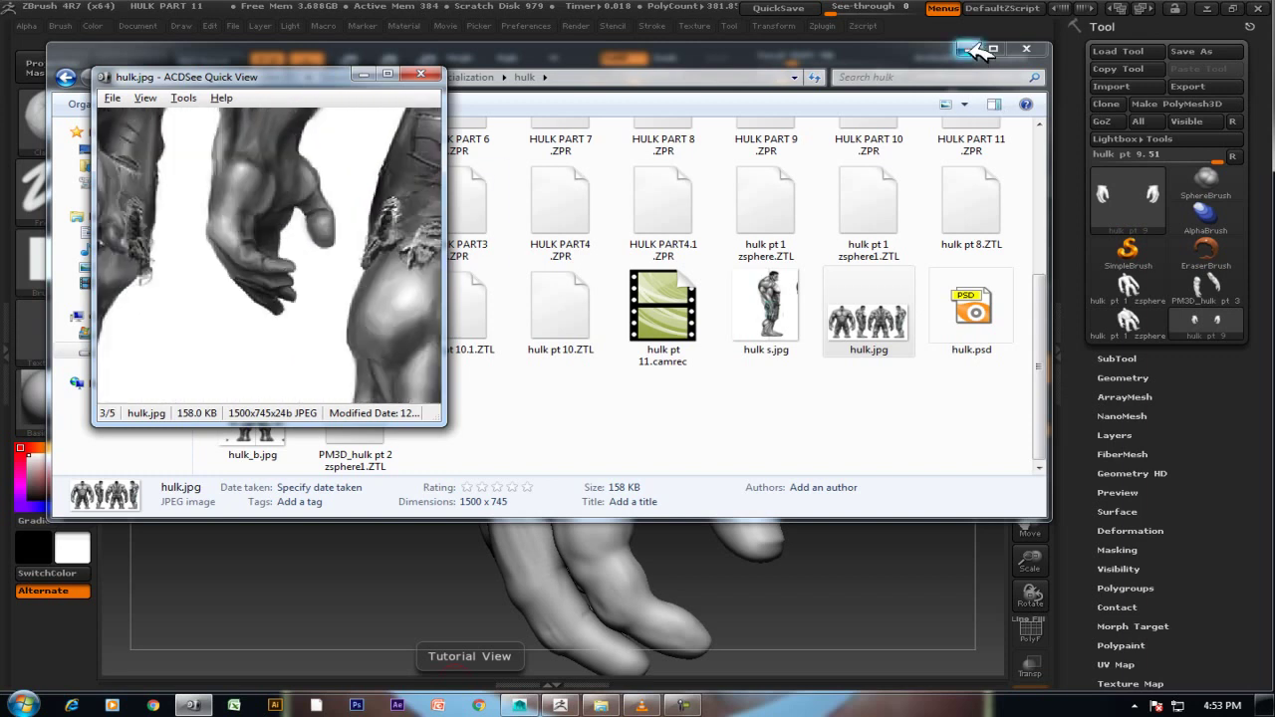
Close the Explorer window and turn the ZBrush hand model to inspect it.
{"action": "left_click", "coordinate": [1026, 48]}
{"action": "mouse_move", "coordinate": [883, 407]}
{"action": "left_mouse_down"}
{"action": "mouse_move", "coordinate": [788, 379]}
{"action": "mouse_move", "coordinate": [672, 388]}
{"action": "mouse_move", "coordinate": [729, 396]}
{"action": "left_mouse_up"}
{"action": "mouse_move", "coordinate": [863, 400]}
{"action": "left_mouse_down"}
{"action": "mouse_move", "coordinate": [843, 359]}
{"action": "mouse_move", "coordinate": [854, 339]}
{"action": "mouse_move", "coordinate": [913, 342]}
{"action": "mouse_move", "coordinate": [927, 276]}
{"action": "mouse_move", "coordinate": [892, 334]}
{"action": "mouse_move", "coordinate": [828, 349]}
{"action": "mouse_move", "coordinate": [882, 336]}
{"action": "left_mouse_up"}
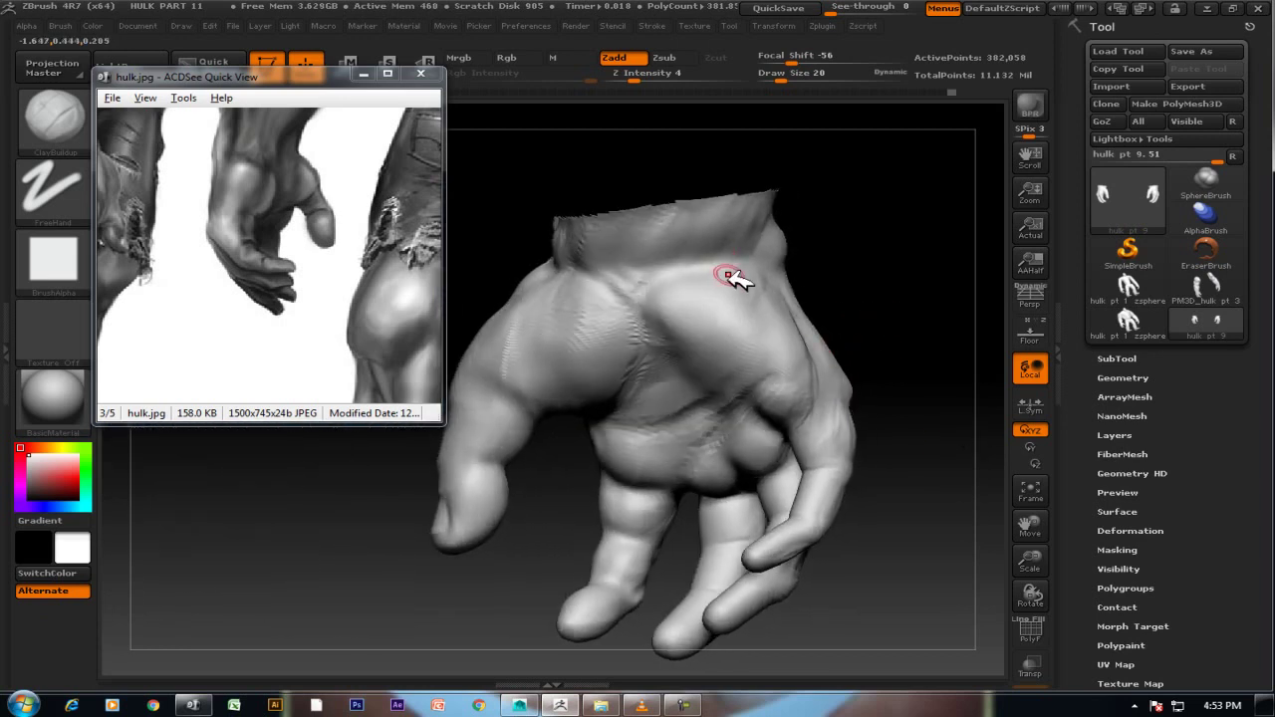
Build up a ClayBuildup ridge on the back of the hand and check it from several angles.
{"action": "mouse_move", "coordinate": [899, 266]}
{"action": "left_mouse_down"}
{"action": "mouse_move", "coordinate": [883, 296]}
{"action": "mouse_move", "coordinate": [702, 331]}
{"action": "left_mouse_up"}
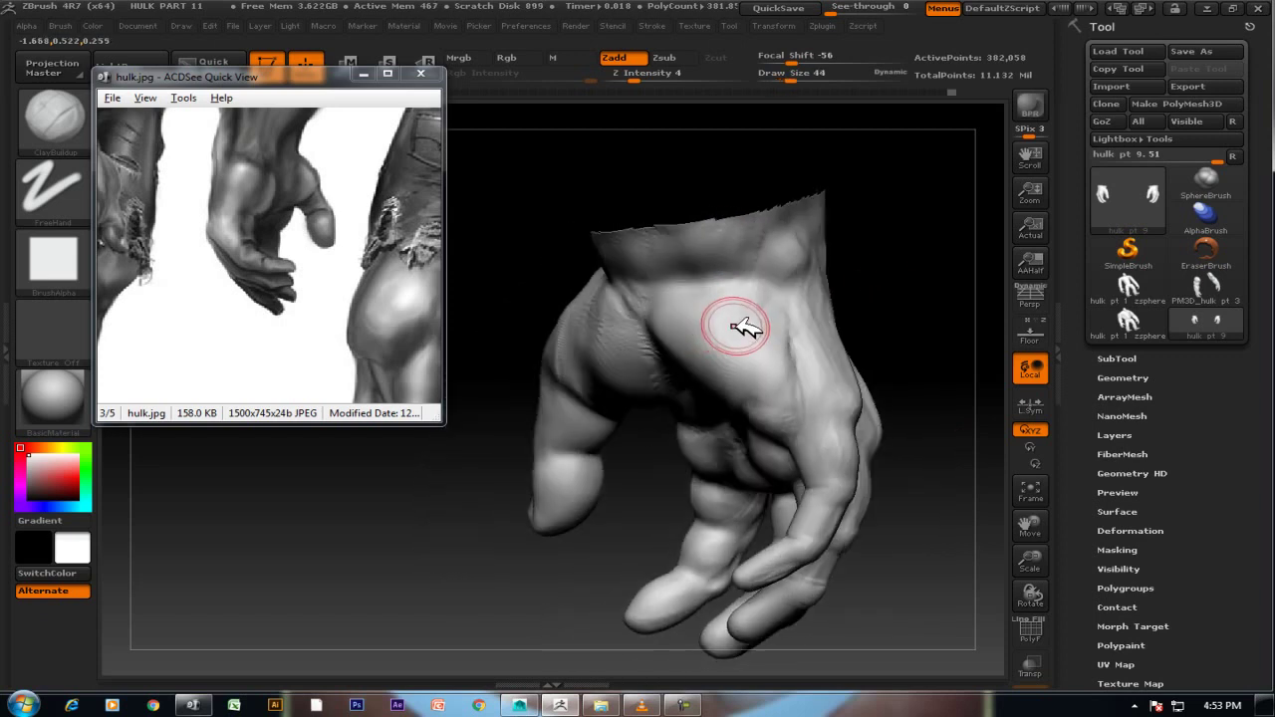
{"action": "left_click_drag", "start_coordinate": [743, 317], "coordinate": [790, 355]}
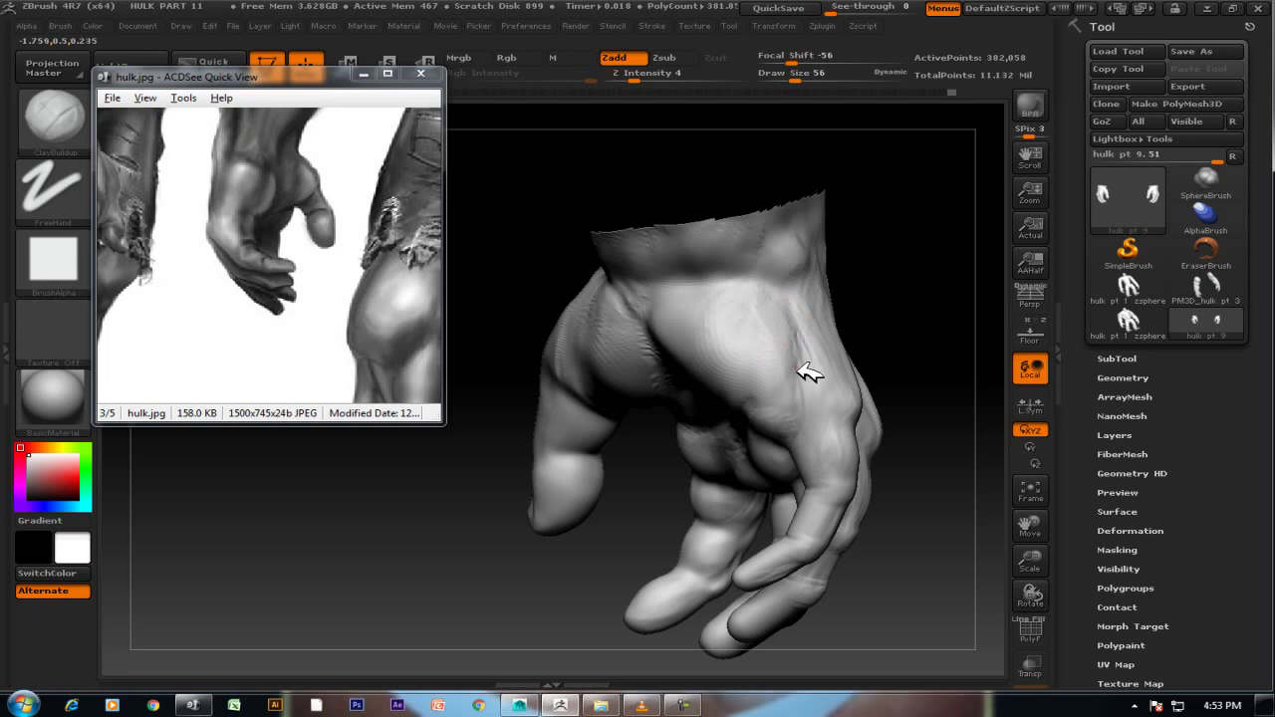
{"action": "mouse_move", "coordinate": [872, 281]}
{"action": "left_mouse_down"}
{"action": "mouse_move", "coordinate": [880, 270]}
{"action": "mouse_move", "coordinate": [872, 291]}
{"action": "left_mouse_up"}
{"action": "mouse_move", "coordinate": [935, 262]}
{"action": "left_mouse_down"}
{"action": "mouse_move", "coordinate": [995, 226]}
{"action": "mouse_move", "coordinate": [972, 240]}
{"action": "left_mouse_up"}
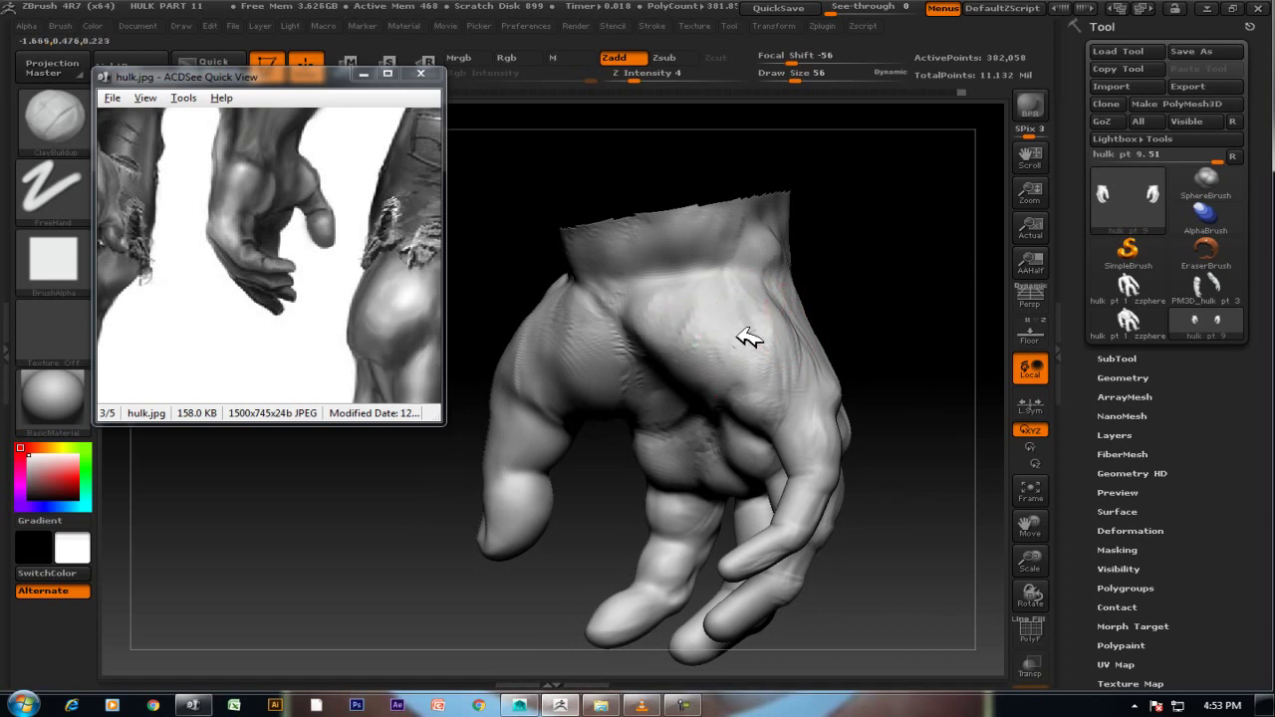
{"action": "left_click_drag", "start_coordinate": [891, 270], "coordinate": [843, 276]}
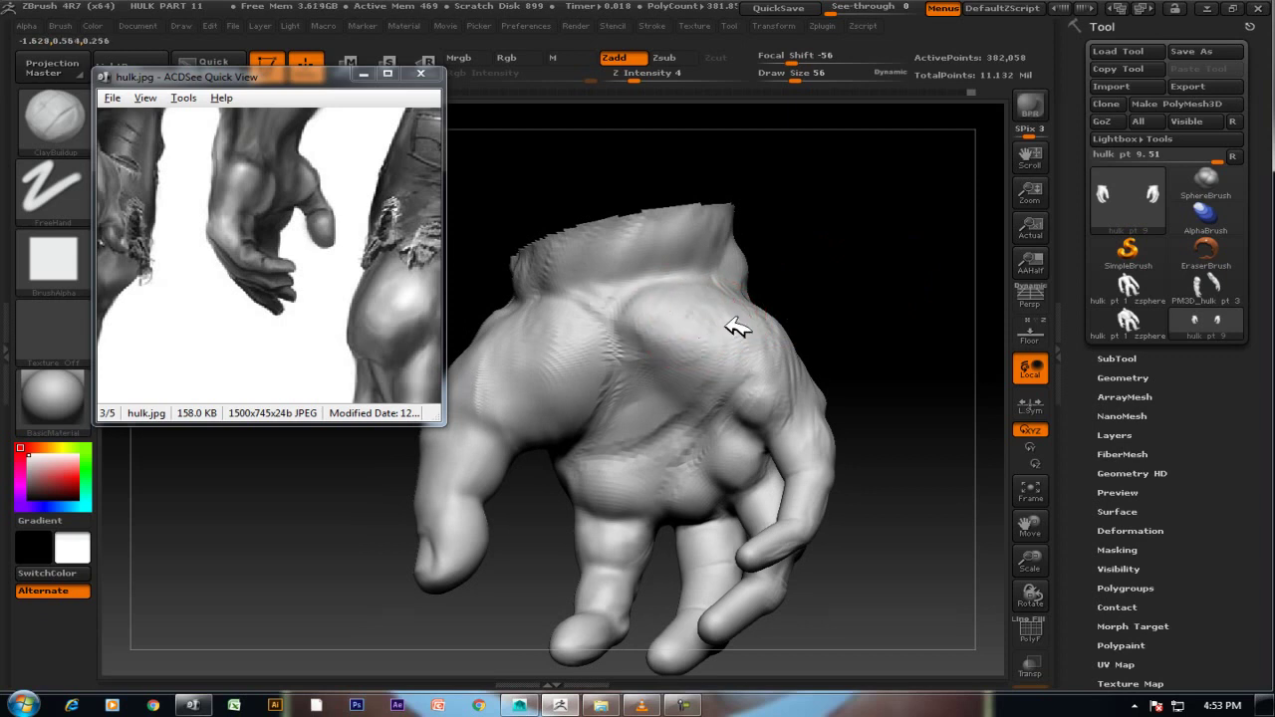
{"action": "left_click_drag", "start_coordinate": [734, 293], "coordinate": [700, 291]}
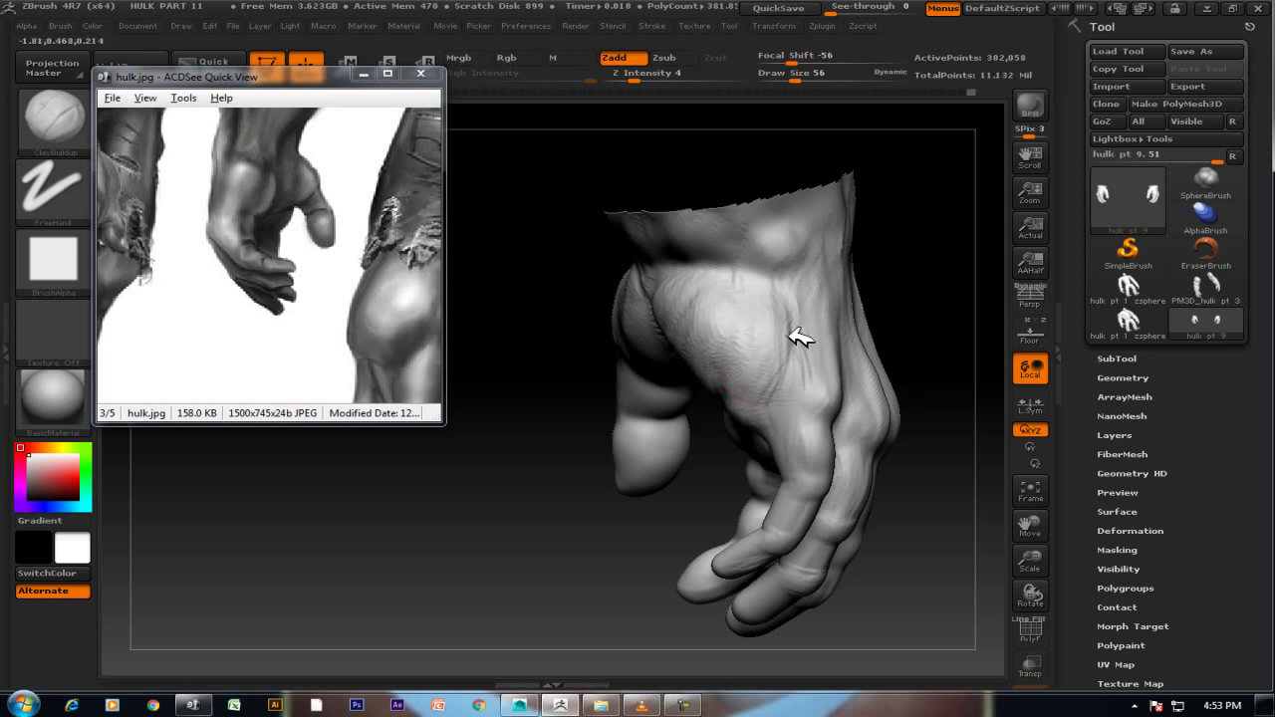
Smooth the knuckle area with Shift held, checking it from new views.
{"action": "mouse_move", "coordinate": [820, 329]}
{"action": "left_mouse_down"}
{"action": "mouse_move", "coordinate": [870, 257]}
{"action": "mouse_move", "coordinate": [899, 242]}
{"action": "mouse_move", "coordinate": [769, 308]}
{"action": "left_mouse_up"}
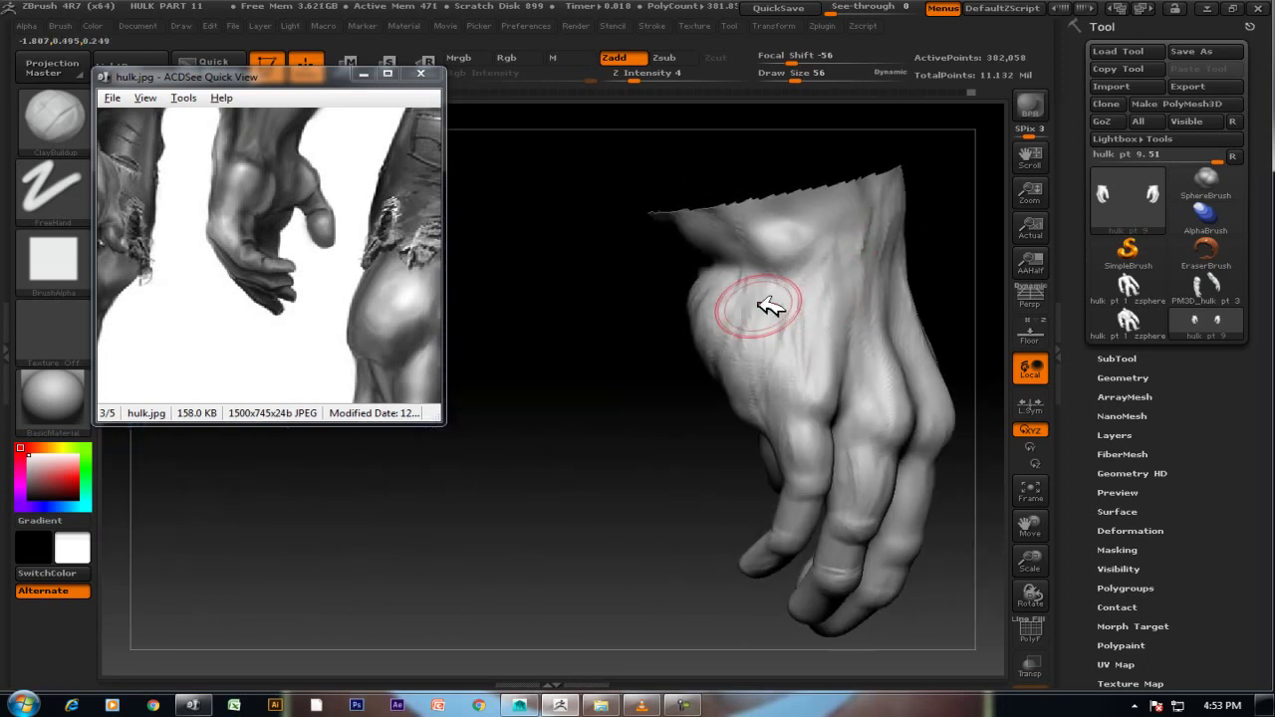
{"action": "key", "text": "shift"}
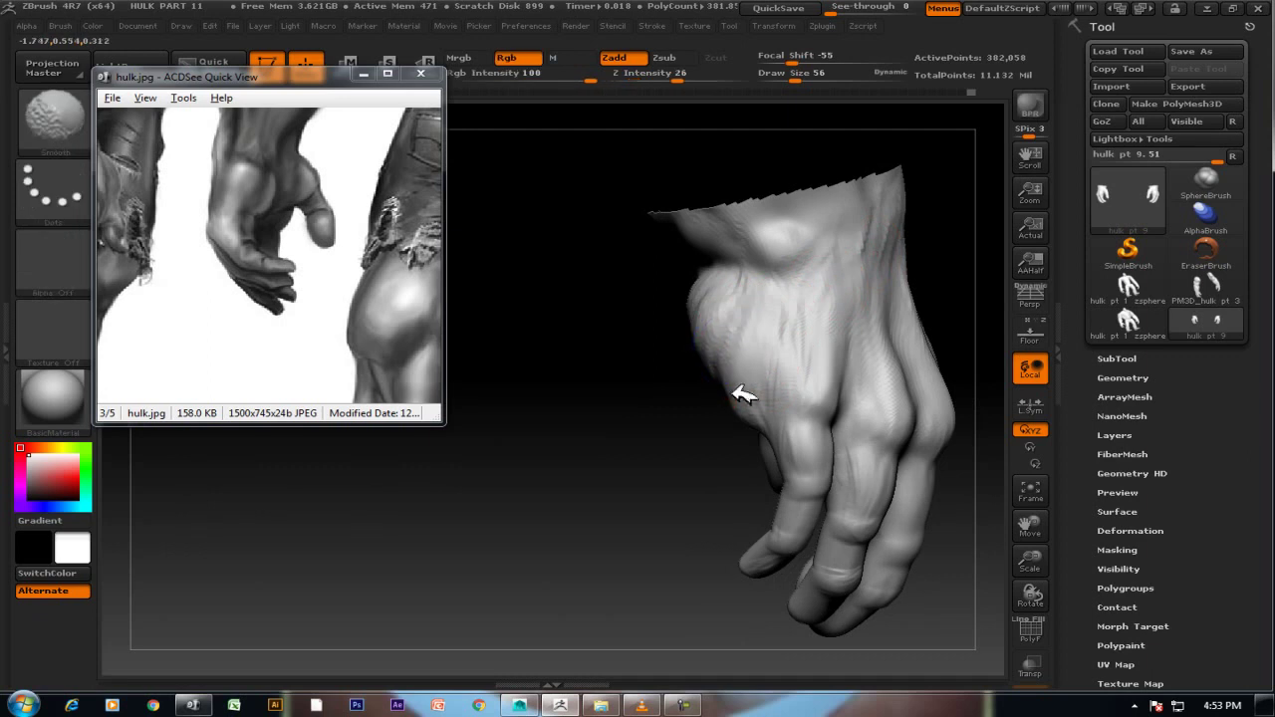
{"action": "mouse_move", "coordinate": [661, 424]}
{"action": "left_mouse_down"}
{"action": "mouse_move", "coordinate": [747, 408]}
{"action": "mouse_move", "coordinate": [863, 310]}
{"action": "mouse_move", "coordinate": [937, 284]}
{"action": "mouse_move", "coordinate": [868, 293]}
{"action": "left_mouse_up"}
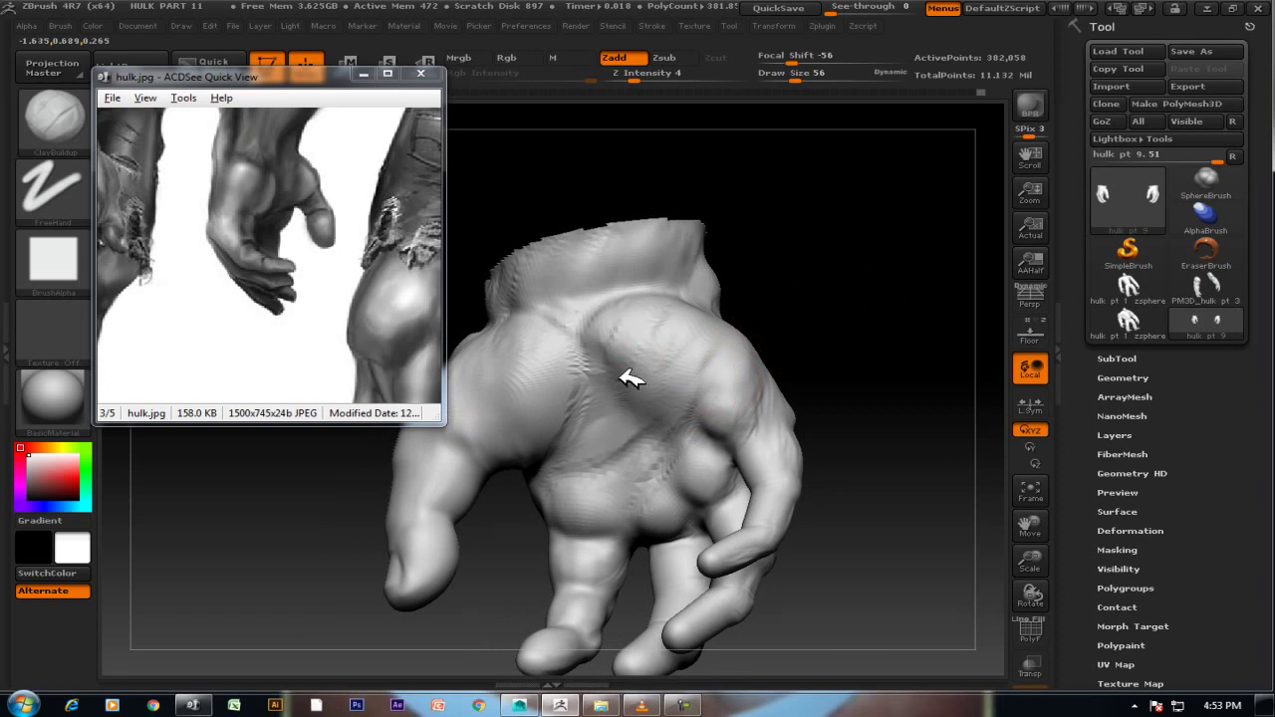
{"action": "left_click_drag", "start_coordinate": [811, 265], "coordinate": [706, 293]}
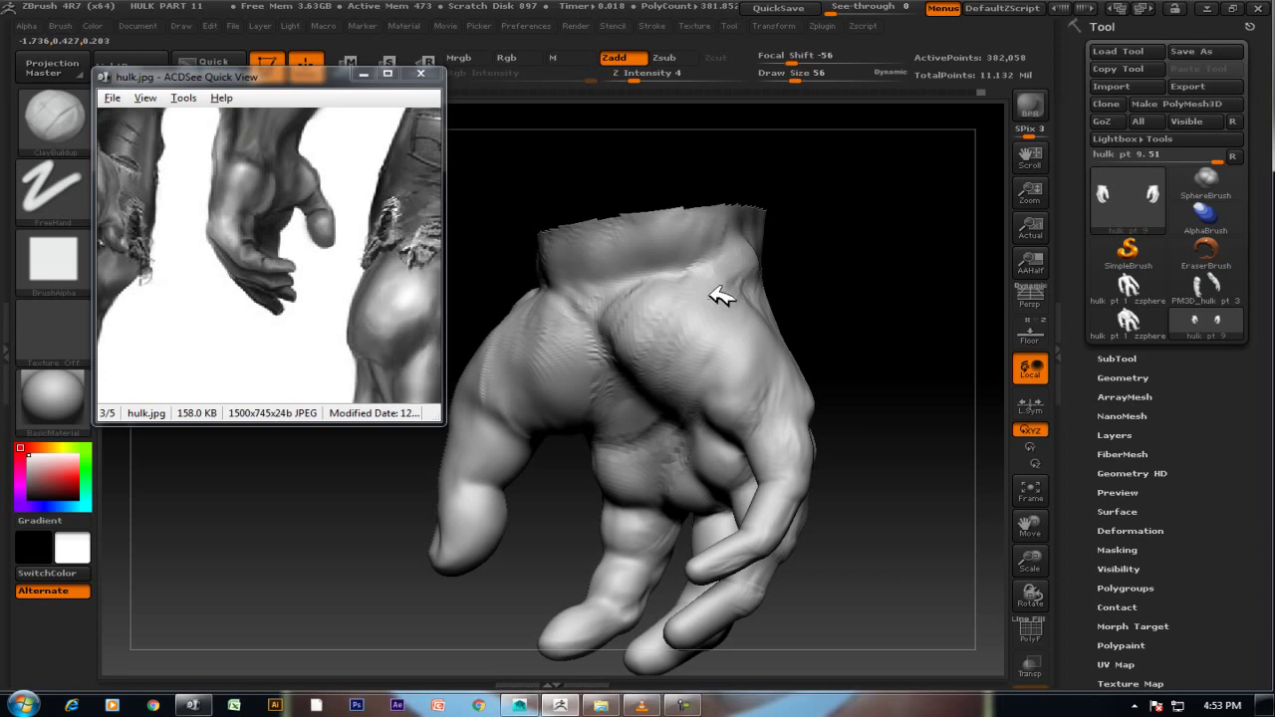
{"action": "key", "text": "shift"}
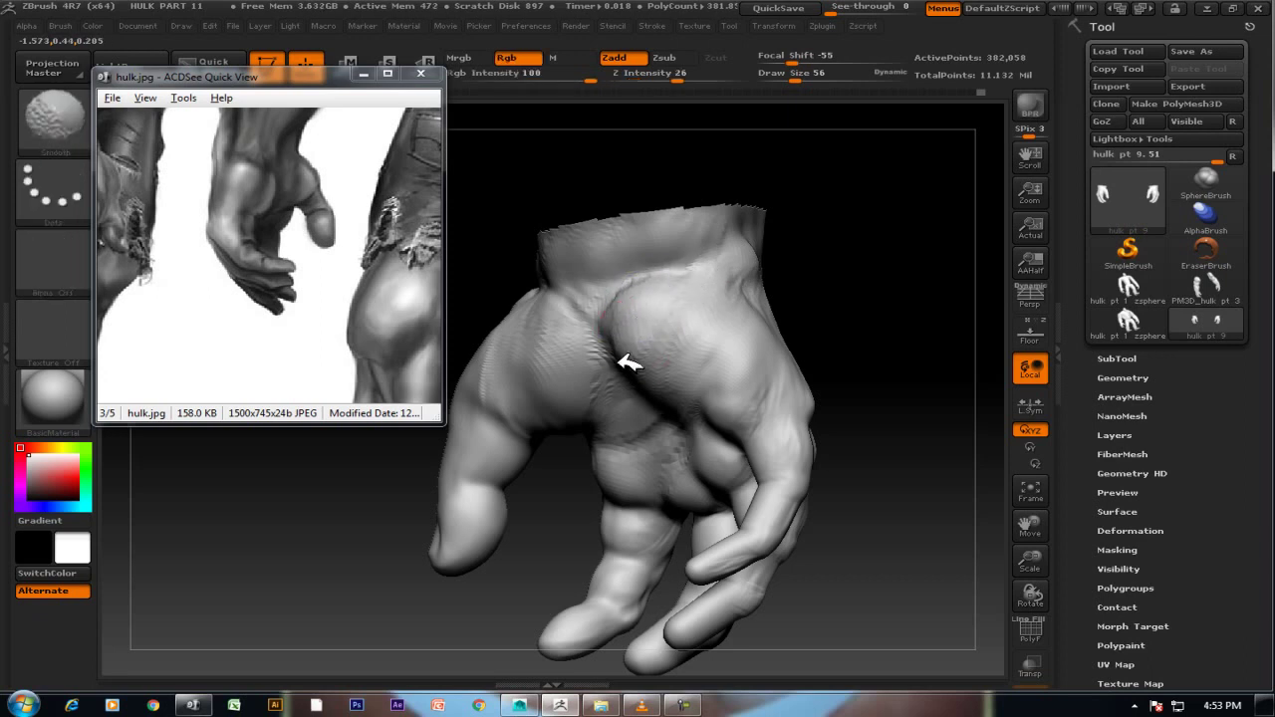
{"action": "mouse_move", "coordinate": [868, 365]}
{"action": "left_mouse_down"}
{"action": "mouse_move", "coordinate": [897, 288]}
{"action": "mouse_move", "coordinate": [854, 364]}
{"action": "mouse_move", "coordinate": [802, 393]}
{"action": "mouse_move", "coordinate": [741, 370]}
{"action": "mouse_move", "coordinate": [764, 370]}
{"action": "left_mouse_up"}
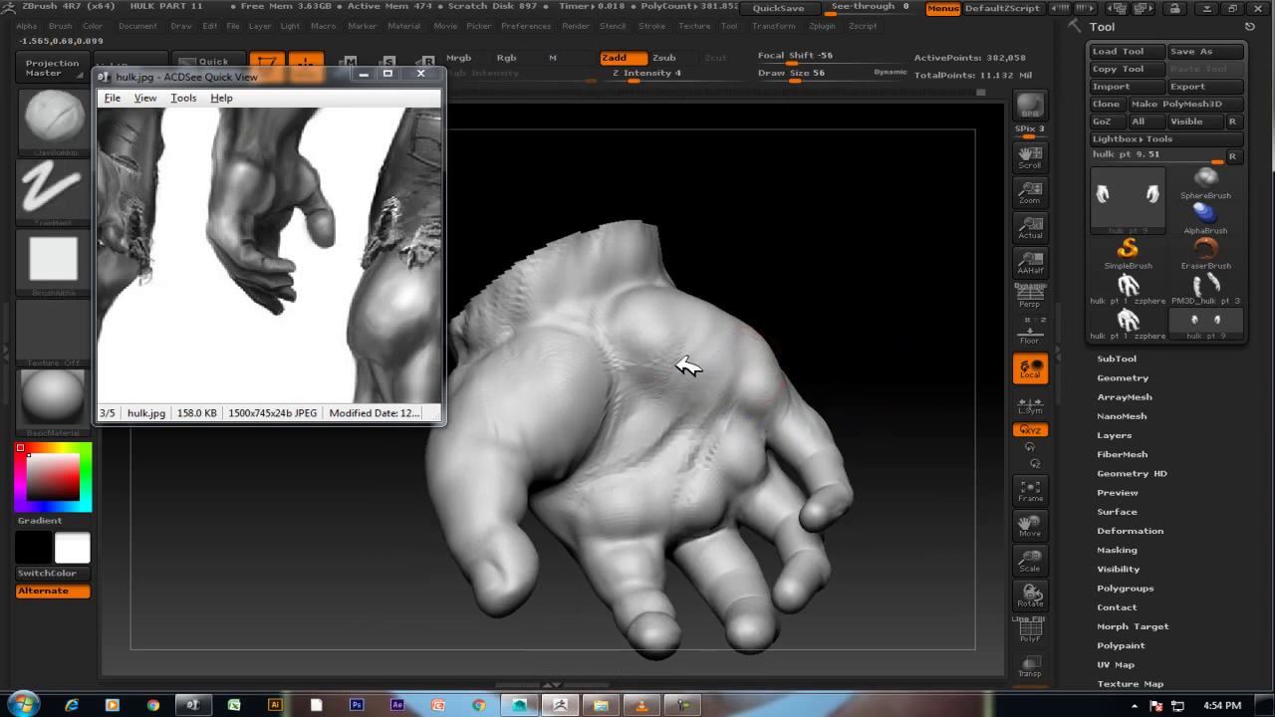
Sculpt tendon ridges and faint strokes near the knuckles, smoothing along the back of the hand.
{"action": "key", "text": "shift"}
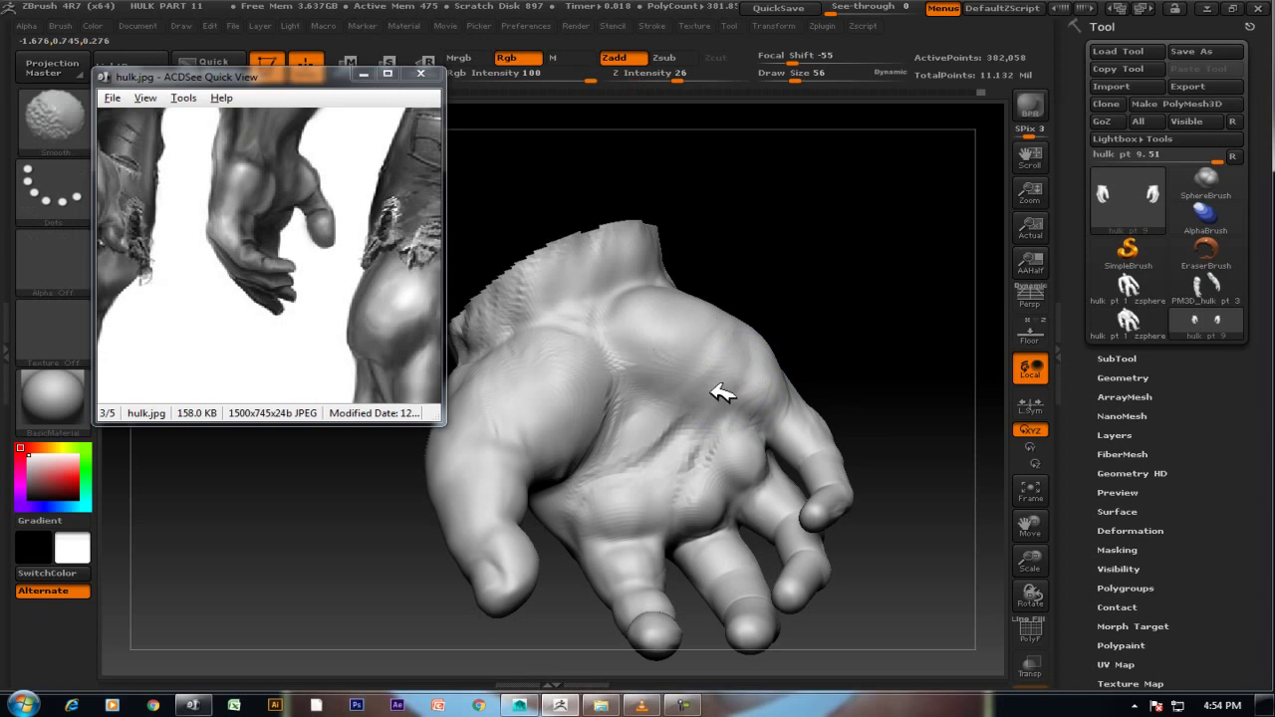
{"action": "mouse_move", "coordinate": [848, 330]}
{"action": "left_mouse_down", "text": "shift"}
{"action": "mouse_move", "coordinate": [795, 392]}
{"action": "mouse_move", "coordinate": [905, 319]}
{"action": "mouse_move", "coordinate": [727, 370]}
{"action": "left_mouse_up", "text": "shift"}
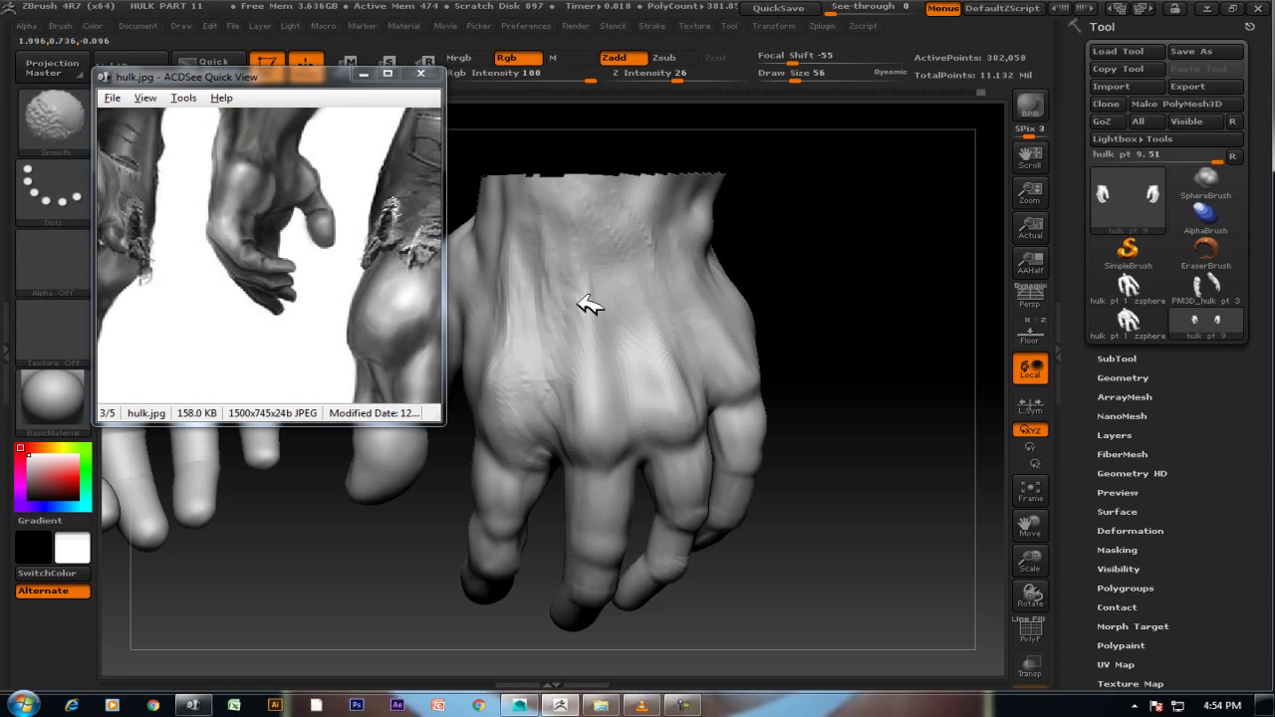
{"action": "mouse_move", "coordinate": [823, 347]}
{"action": "left_mouse_down"}
{"action": "mouse_move", "coordinate": [891, 379]}
{"action": "mouse_move", "coordinate": [746, 447]}
{"action": "left_mouse_up"}
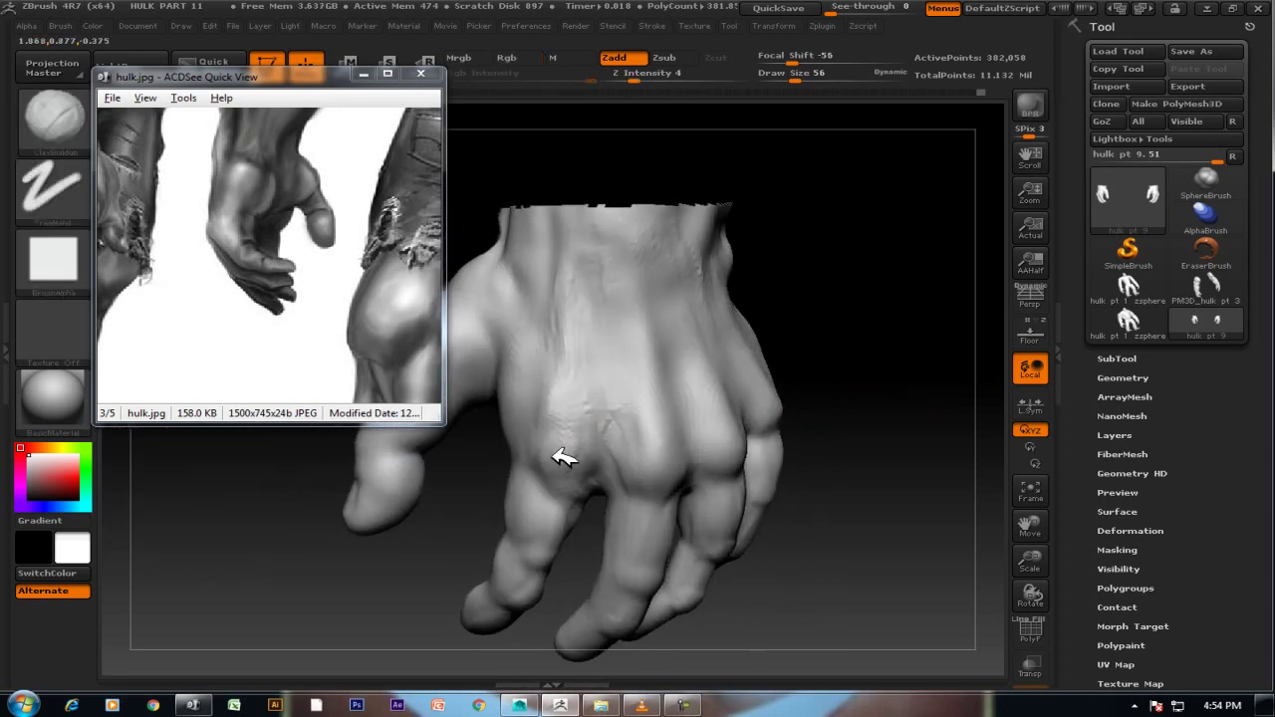
{"action": "left_click_drag", "start_coordinate": [584, 389], "coordinate": [573, 359], "text": "shift"}
{"action": "mouse_move", "coordinate": [573, 276]}
{"action": "left_mouse_down"}
{"action": "mouse_move", "coordinate": [569, 385]}
{"action": "mouse_move", "coordinate": [589, 350]}
{"action": "mouse_move", "coordinate": [588, 426]}
{"action": "mouse_move", "coordinate": [602, 410]}
{"action": "left_mouse_up"}
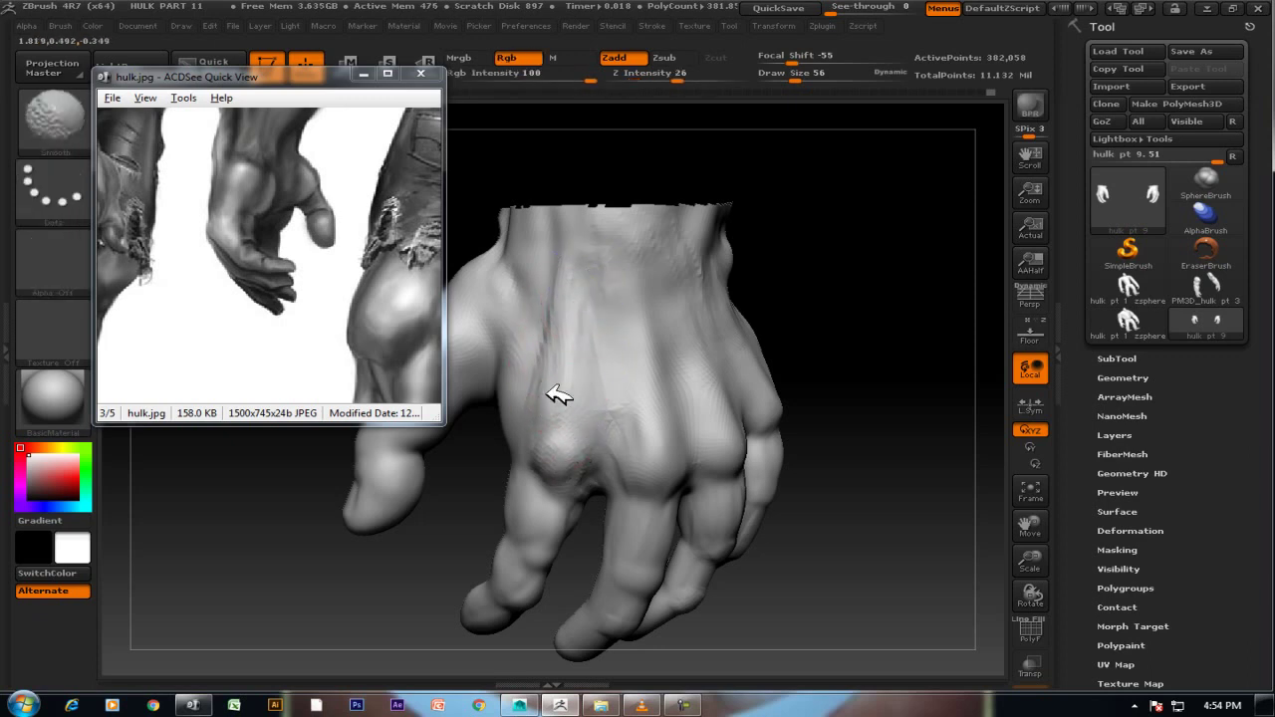
{"action": "mouse_move", "coordinate": [643, 356]}
{"action": "left_mouse_down"}
{"action": "mouse_move", "coordinate": [646, 436]}
{"action": "mouse_move", "coordinate": [648, 423]}
{"action": "left_mouse_up"}
{"action": "mouse_move", "coordinate": [802, 349]}
{"action": "left_mouse_down"}
{"action": "mouse_move", "coordinate": [826, 313]}
{"action": "mouse_move", "coordinate": [787, 329]}
{"action": "left_mouse_up"}
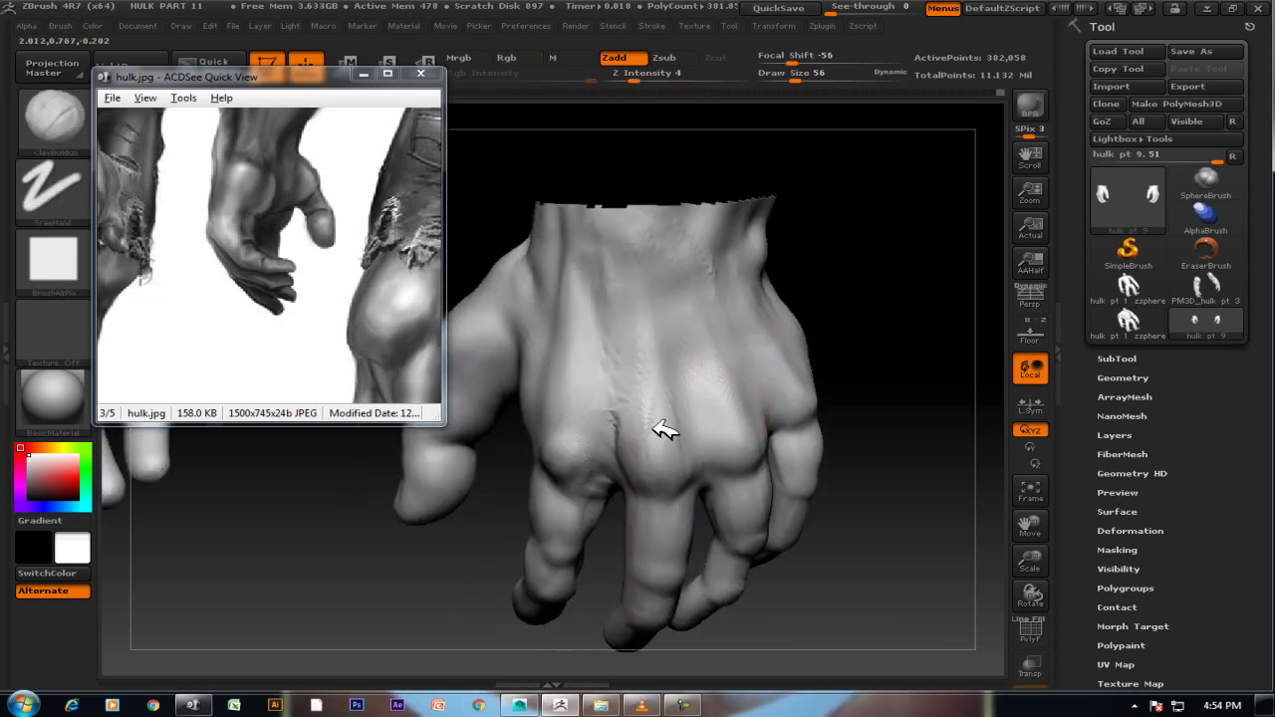
{"action": "left_click_drag", "start_coordinate": [638, 461], "coordinate": [670, 455], "text": "shift"}
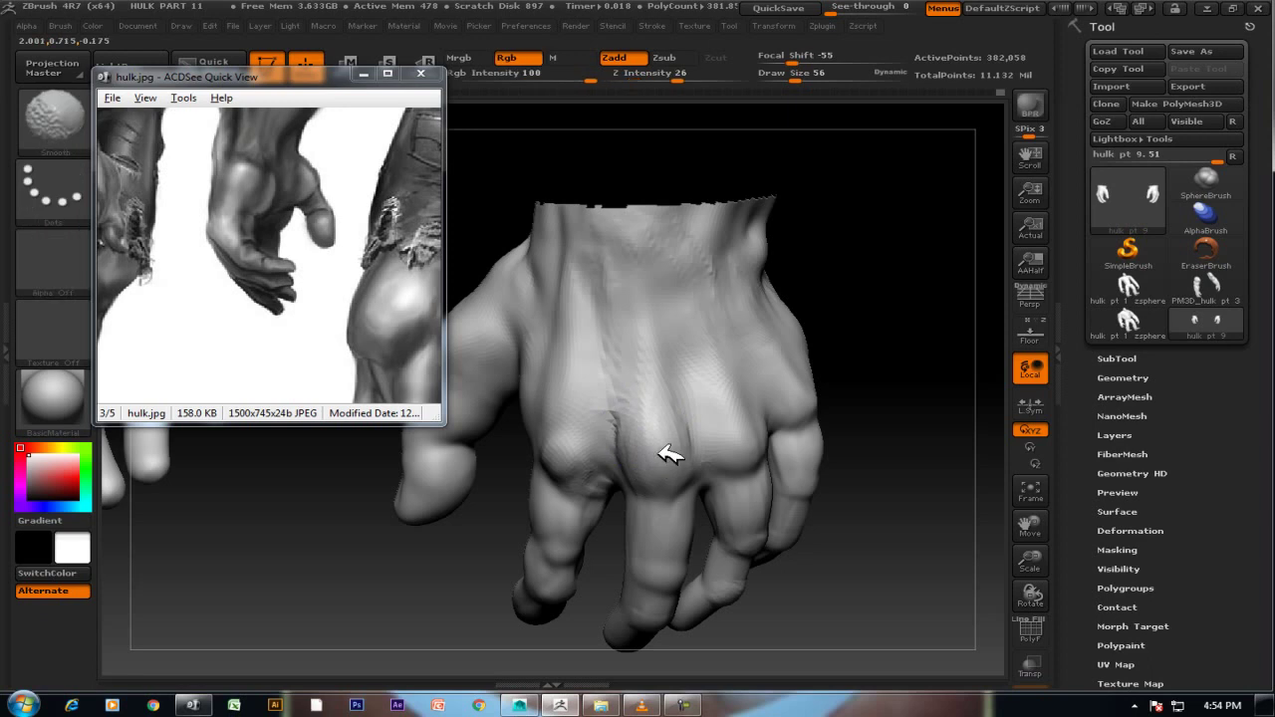
Add more clay on the back of the hand and smooth away the wavy marks.
{"action": "left_click_drag", "start_coordinate": [854, 307], "coordinate": [754, 379]}
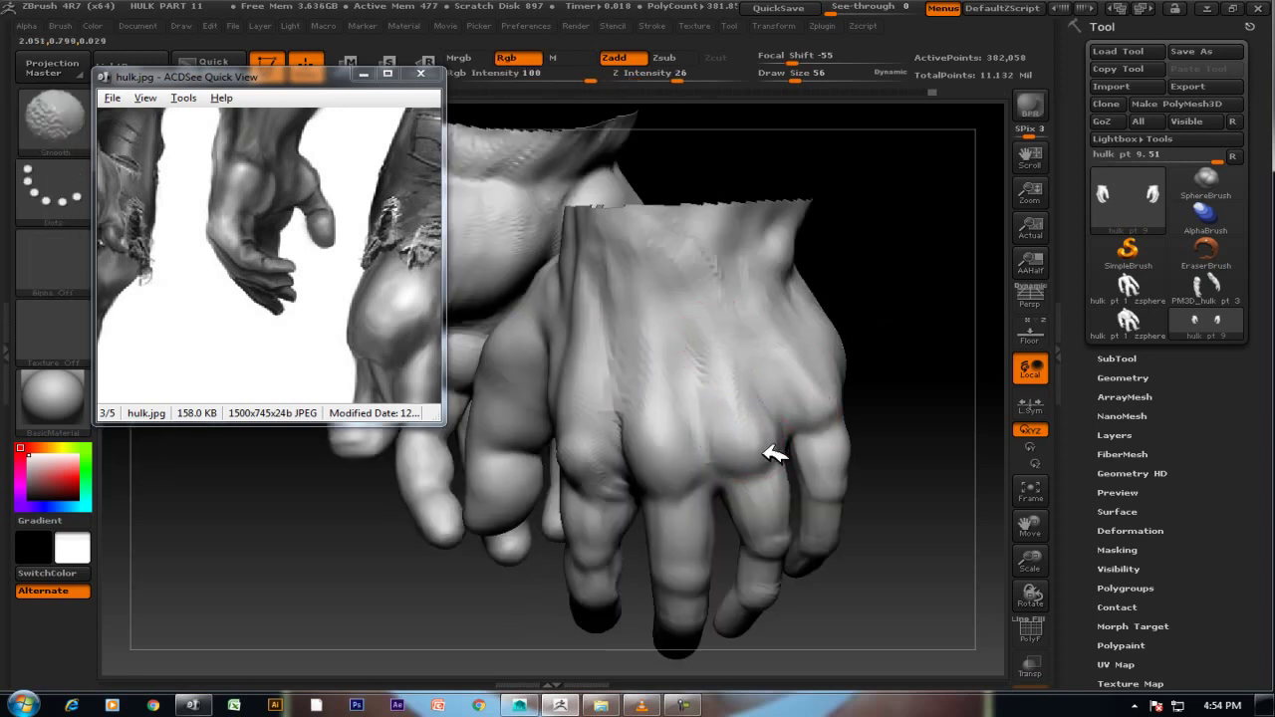
{"action": "left_click_drag", "start_coordinate": [899, 321], "coordinate": [830, 379]}
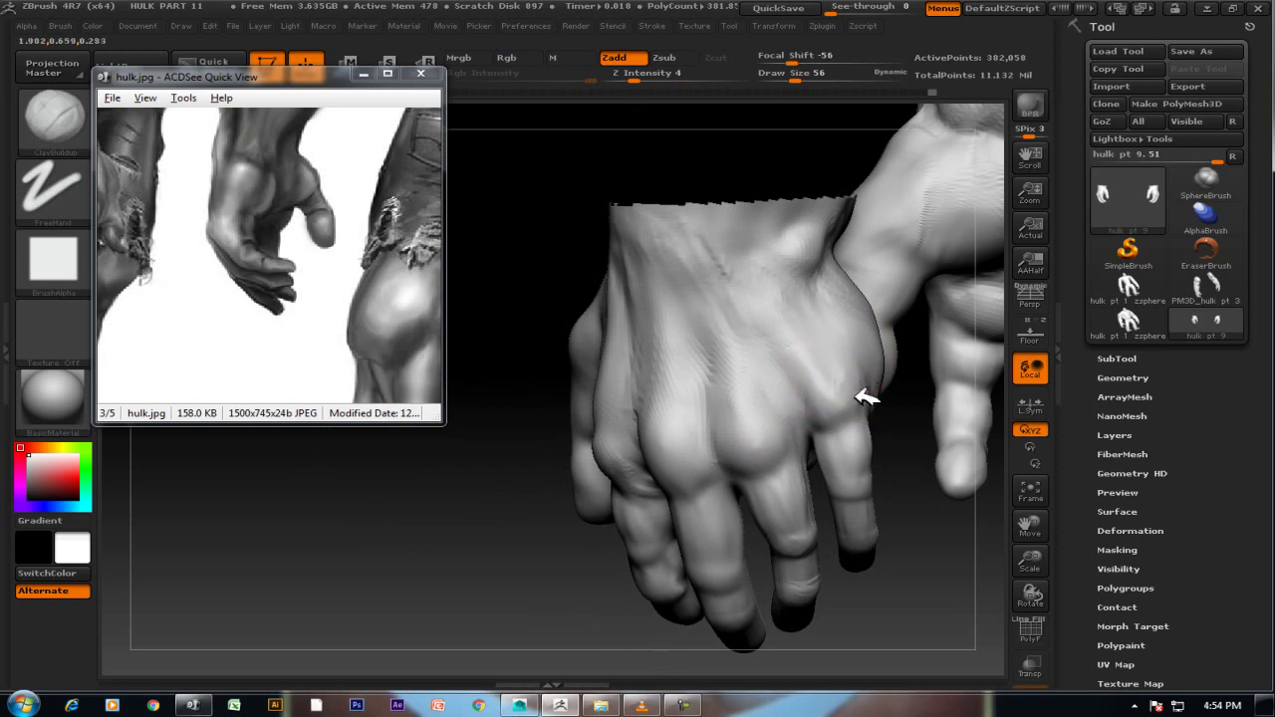
{"action": "key", "text": "shift"}
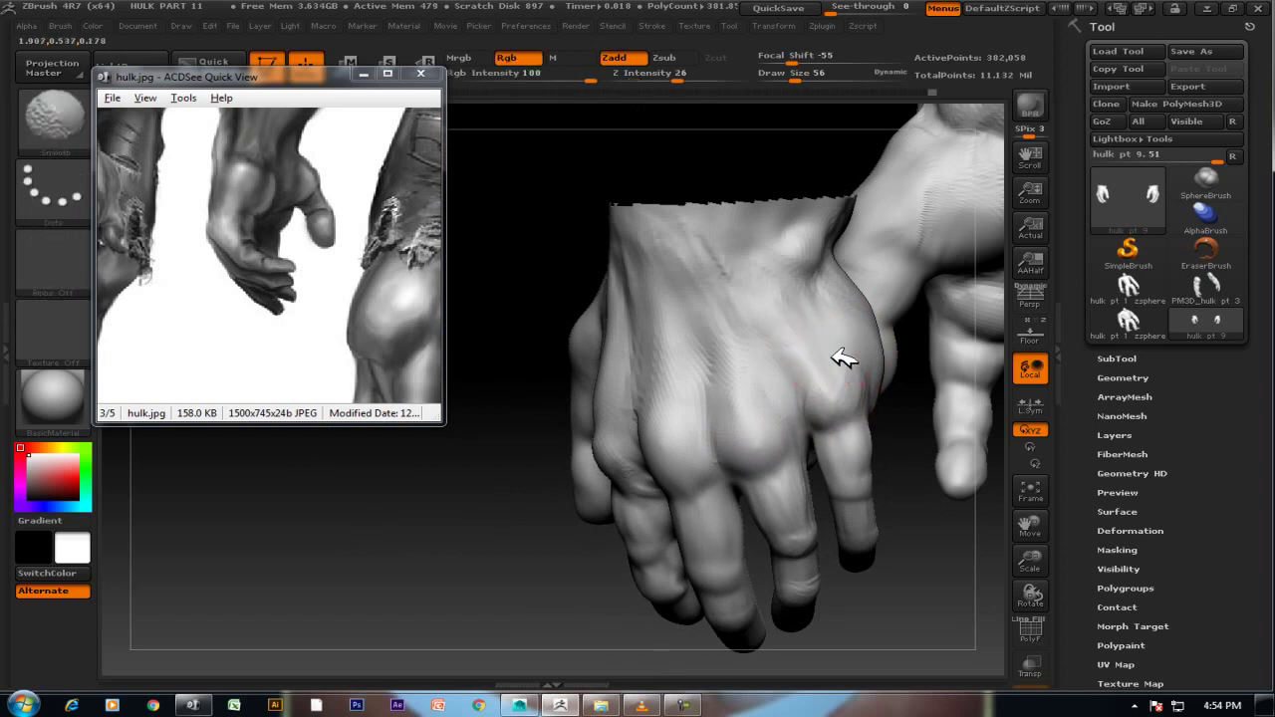
{"action": "key", "text": "shift"}
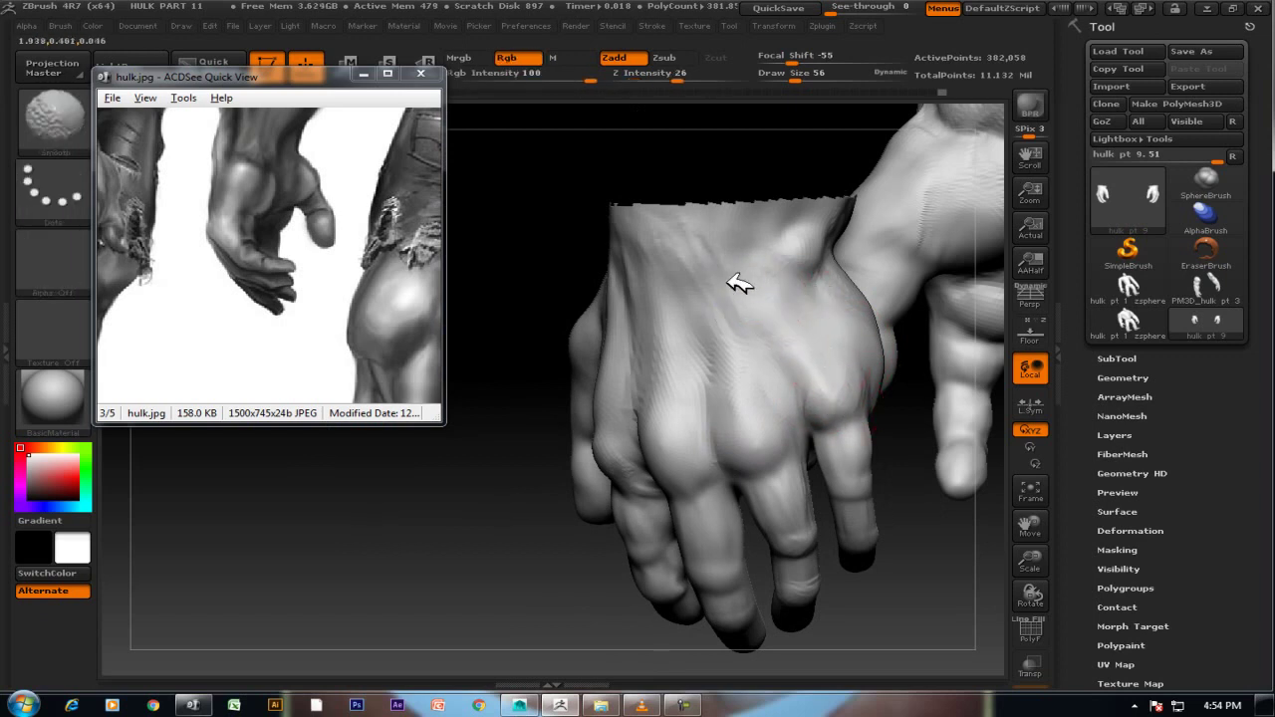
{"action": "left_click_drag", "start_coordinate": [767, 335], "coordinate": [825, 346]}
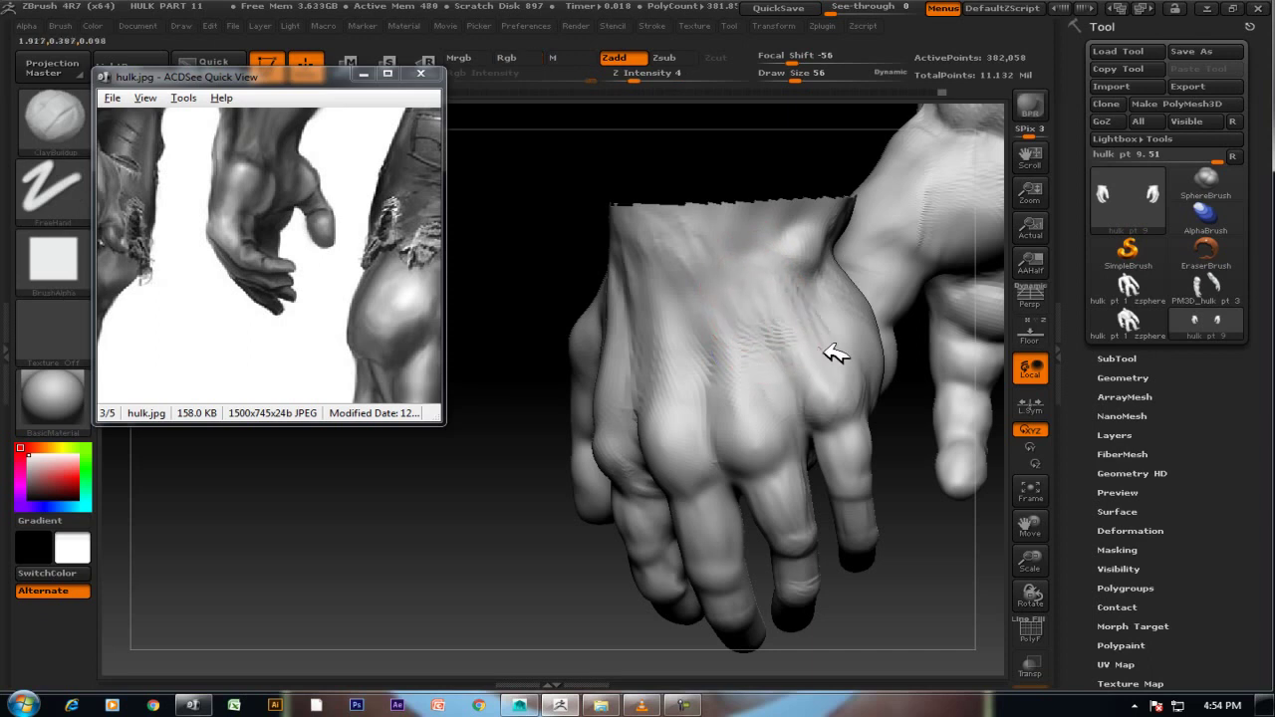
{"action": "left_click_drag", "start_coordinate": [774, 279], "coordinate": [805, 290], "text": "shift"}
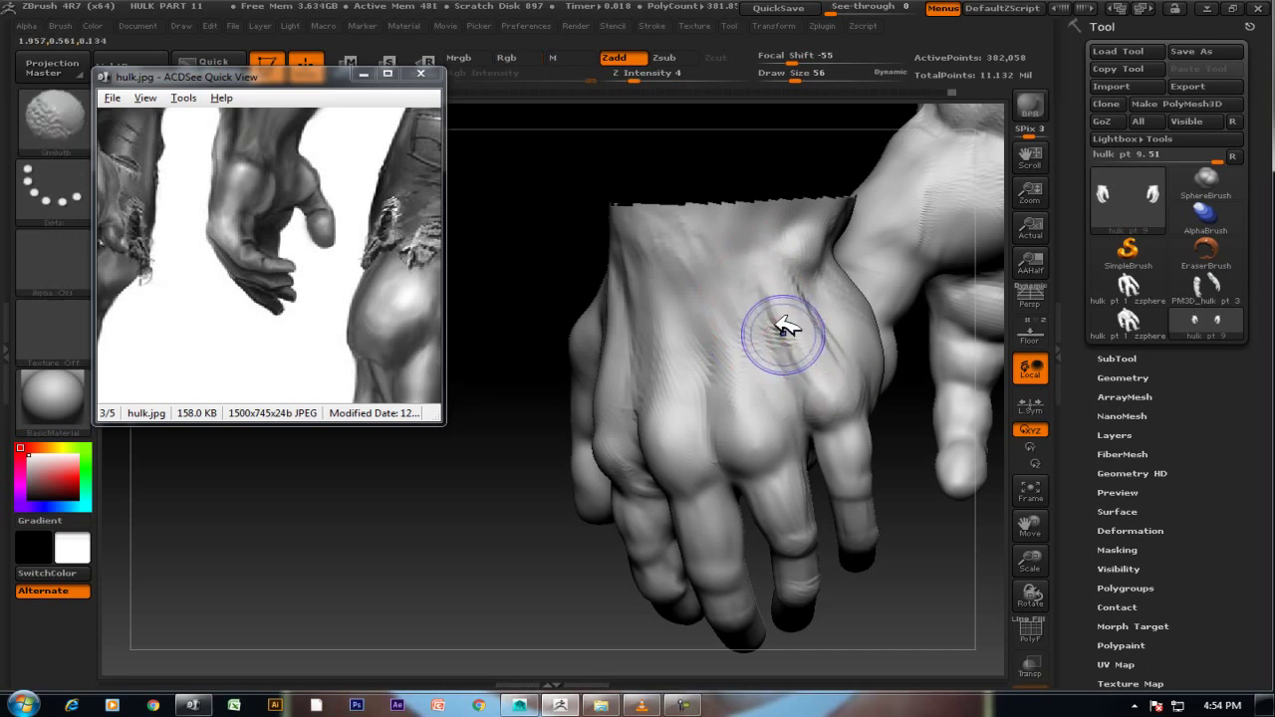
{"action": "key", "text": "shift"}
{"action": "left_click_drag", "start_coordinate": [541, 498], "coordinate": [655, 319]}
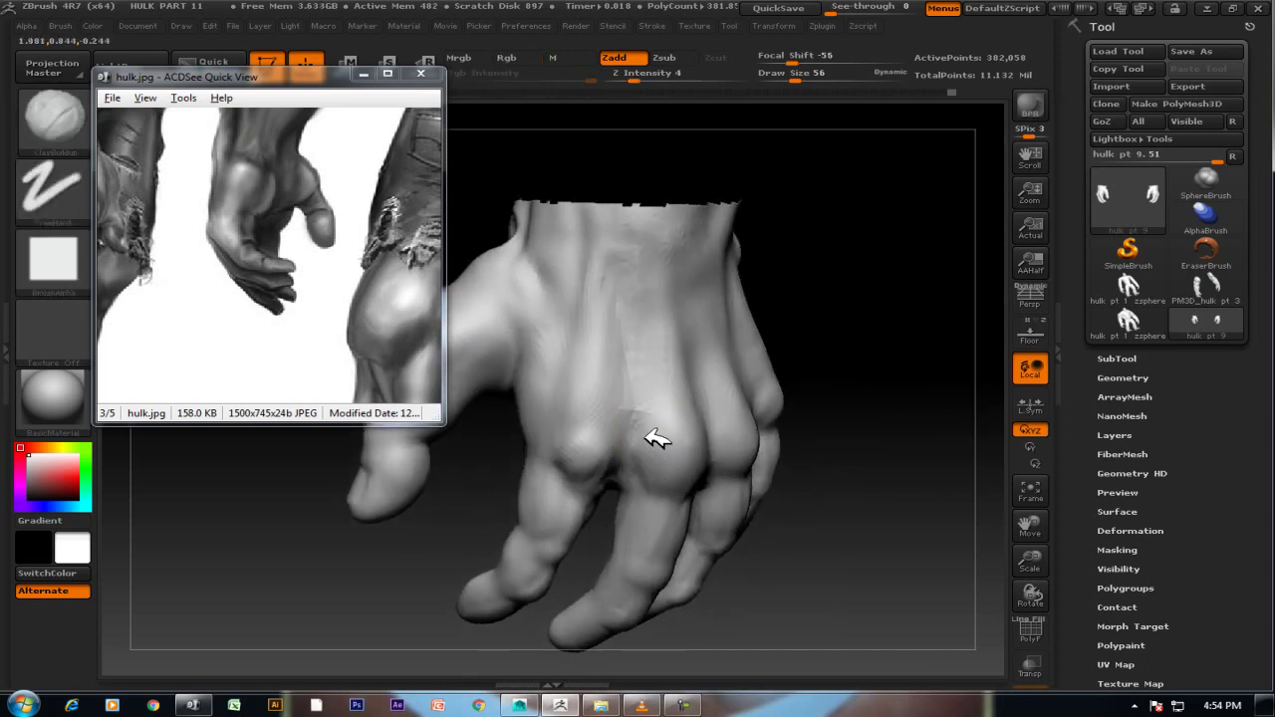
Smooth the finger surfaces around the knuckle creases from several angles.
{"action": "key", "text": "shift"}
{"action": "mouse_move", "coordinate": [798, 399]}
{"action": "left_mouse_down"}
{"action": "mouse_move", "coordinate": [885, 378]}
{"action": "mouse_move", "coordinate": [758, 403]}
{"action": "left_mouse_up"}
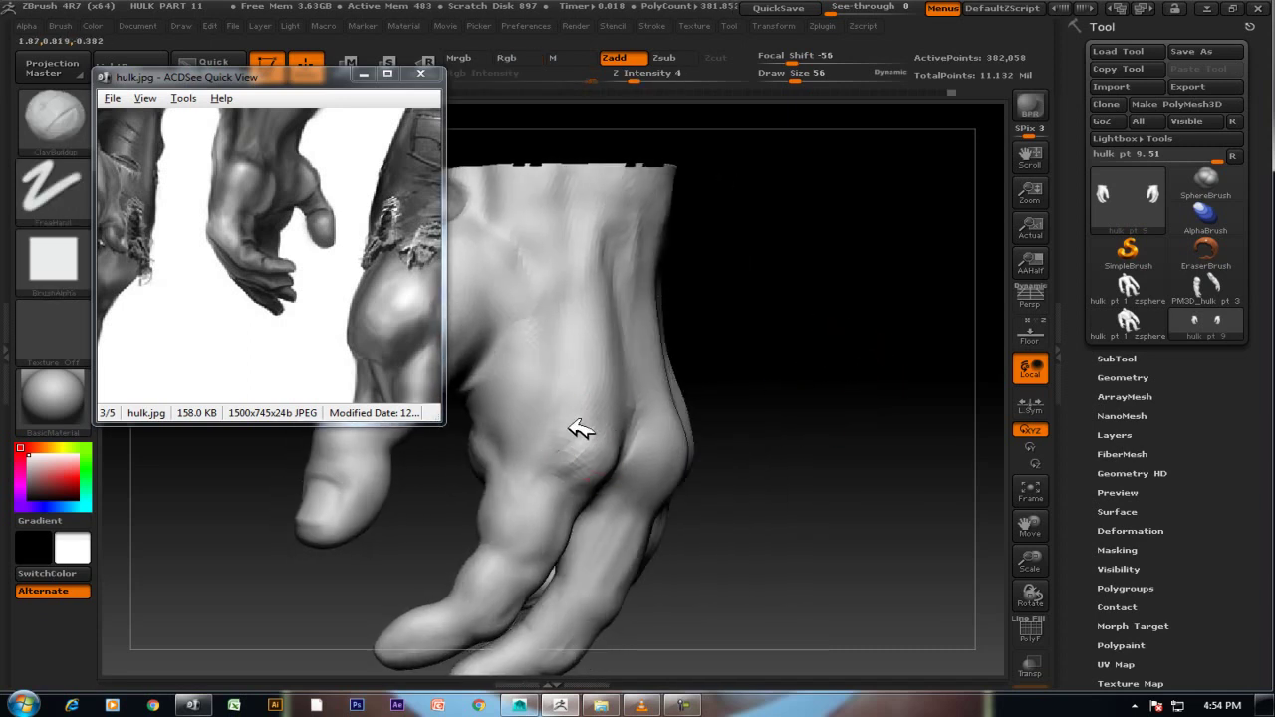
{"action": "left_click_drag", "start_coordinate": [578, 476], "coordinate": [712, 356]}
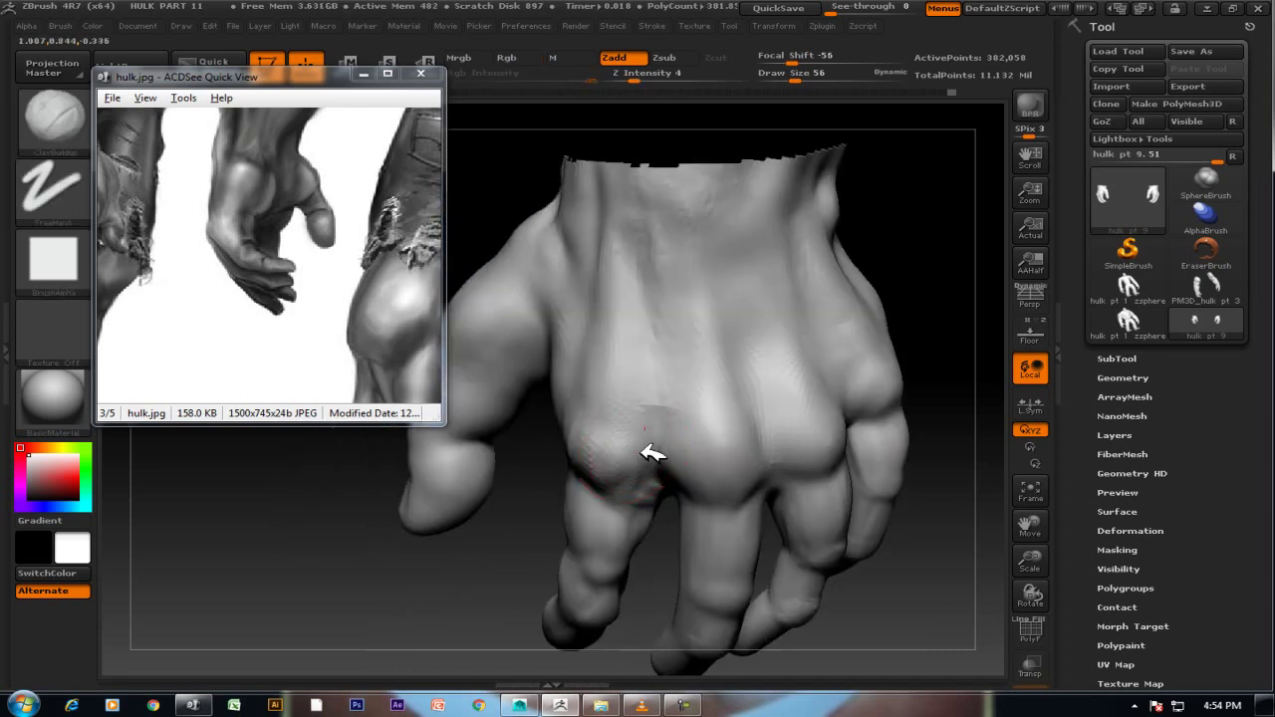
{"action": "key", "text": "shift"}
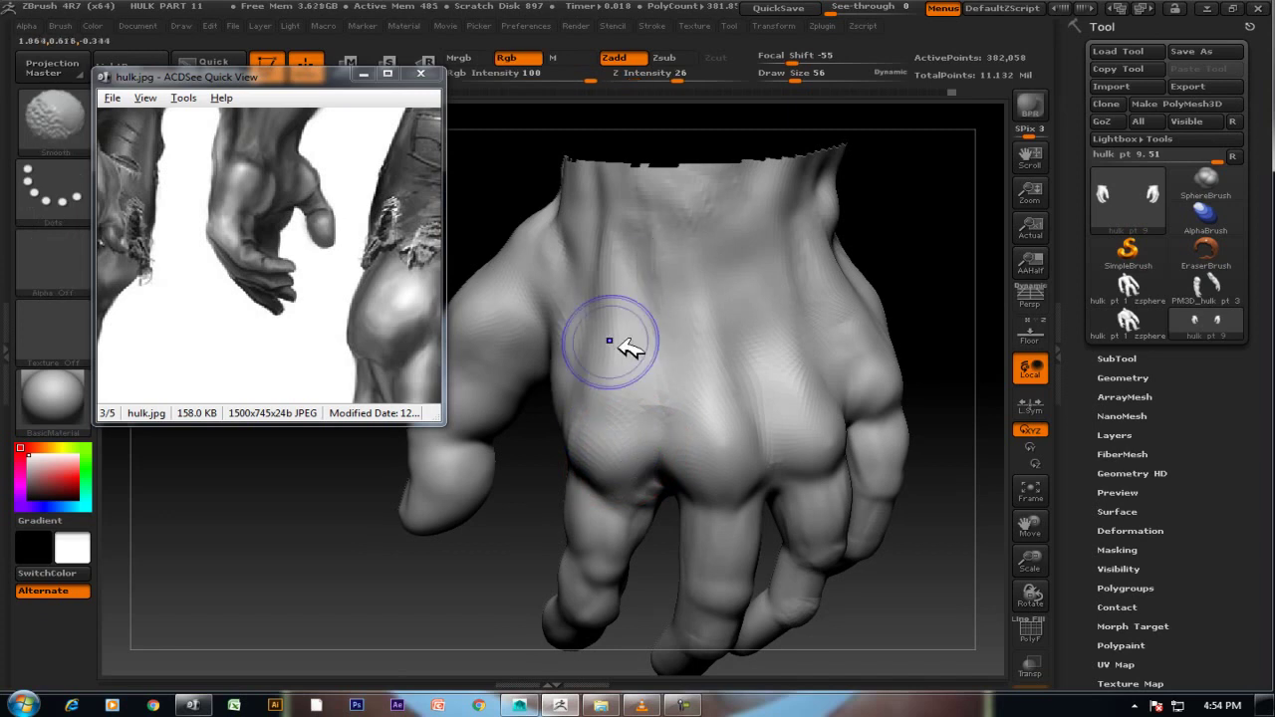
{"action": "mouse_move", "coordinate": [916, 285]}
{"action": "left_mouse_down", "text": "alt"}
{"action": "mouse_move", "coordinate": [880, 239]}
{"action": "mouse_move", "coordinate": [891, 382]}
{"action": "mouse_move", "coordinate": [930, 305]}
{"action": "left_mouse_up", "text": "alt"}
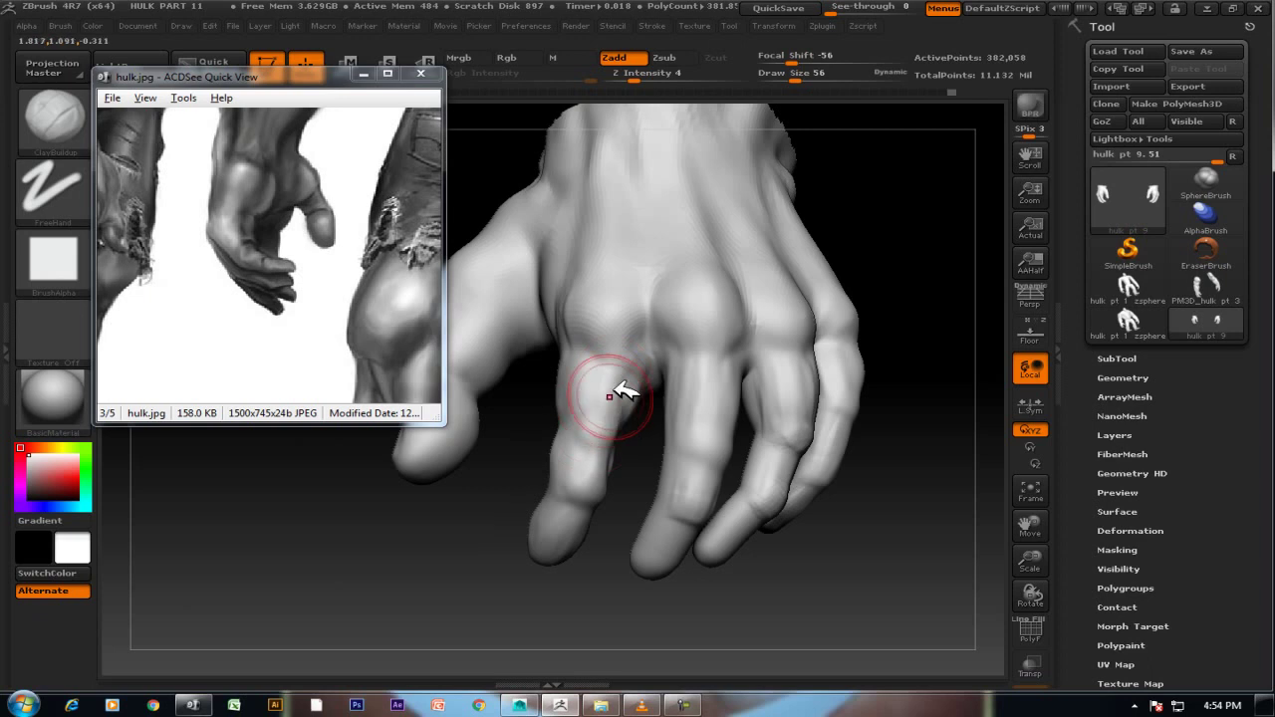
{"action": "left_click_drag", "start_coordinate": [917, 359], "coordinate": [783, 405]}
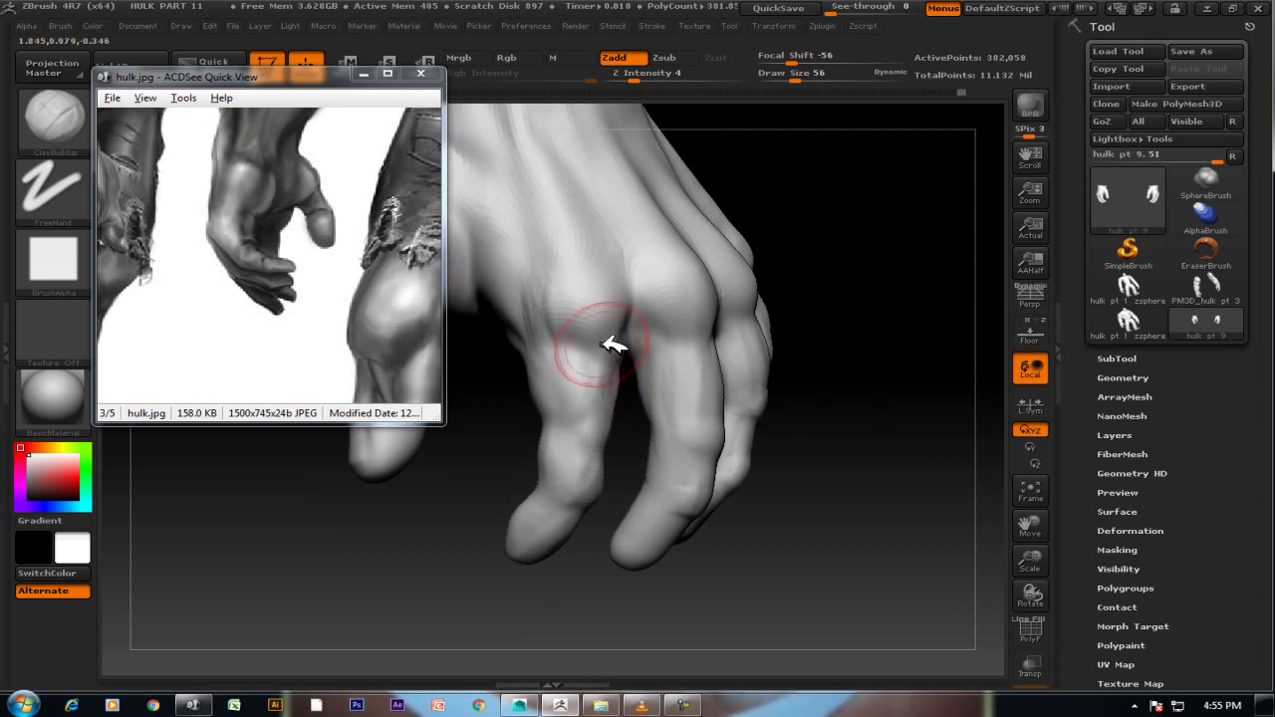
{"action": "left_click_drag", "start_coordinate": [840, 370], "coordinate": [768, 378]}
{"action": "key", "text": "shift"}
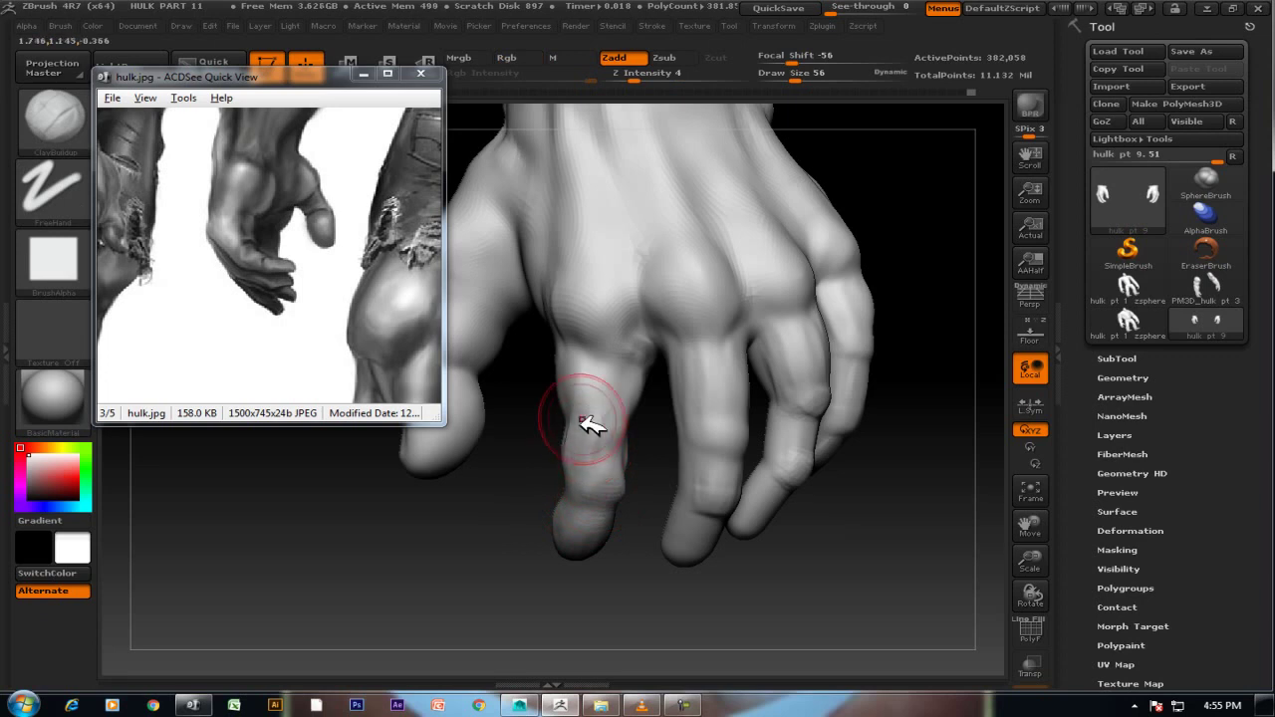
{"action": "mouse_move", "coordinate": [650, 467]}
{"action": "left_mouse_down"}
{"action": "mouse_move", "coordinate": [584, 601]}
{"action": "mouse_move", "coordinate": [639, 443]}
{"action": "left_mouse_up"}
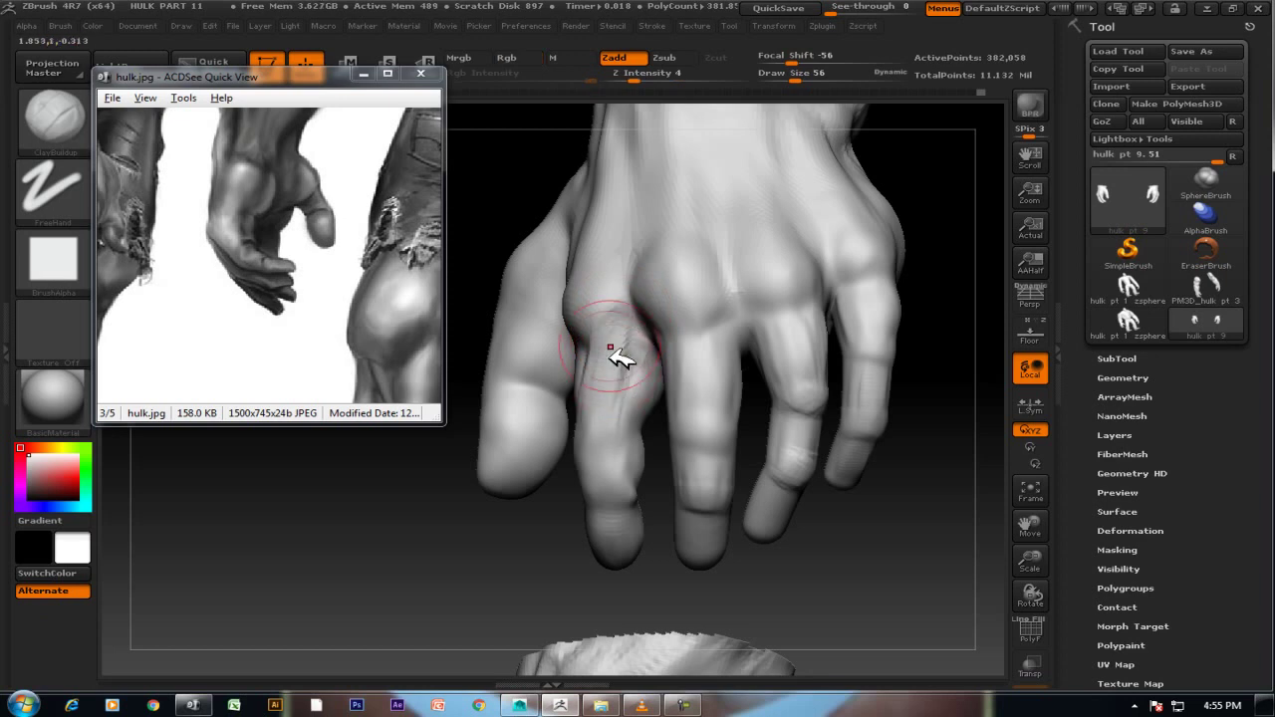
{"action": "mouse_move", "coordinate": [910, 523]}
{"action": "left_mouse_down"}
{"action": "mouse_move", "coordinate": [940, 521]}
{"action": "mouse_move", "coordinate": [910, 516]}
{"action": "left_mouse_up"}
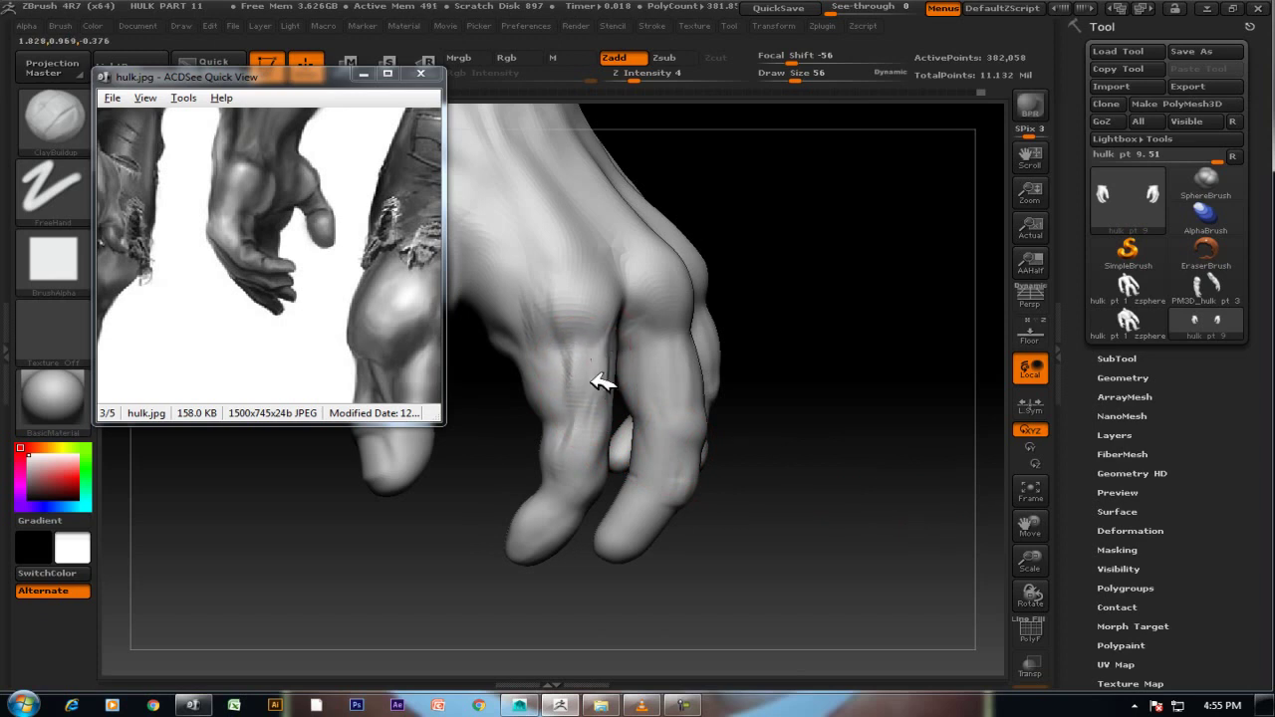
{"action": "left_click_drag", "start_coordinate": [602, 383], "coordinate": [602, 355], "text": "shift"}
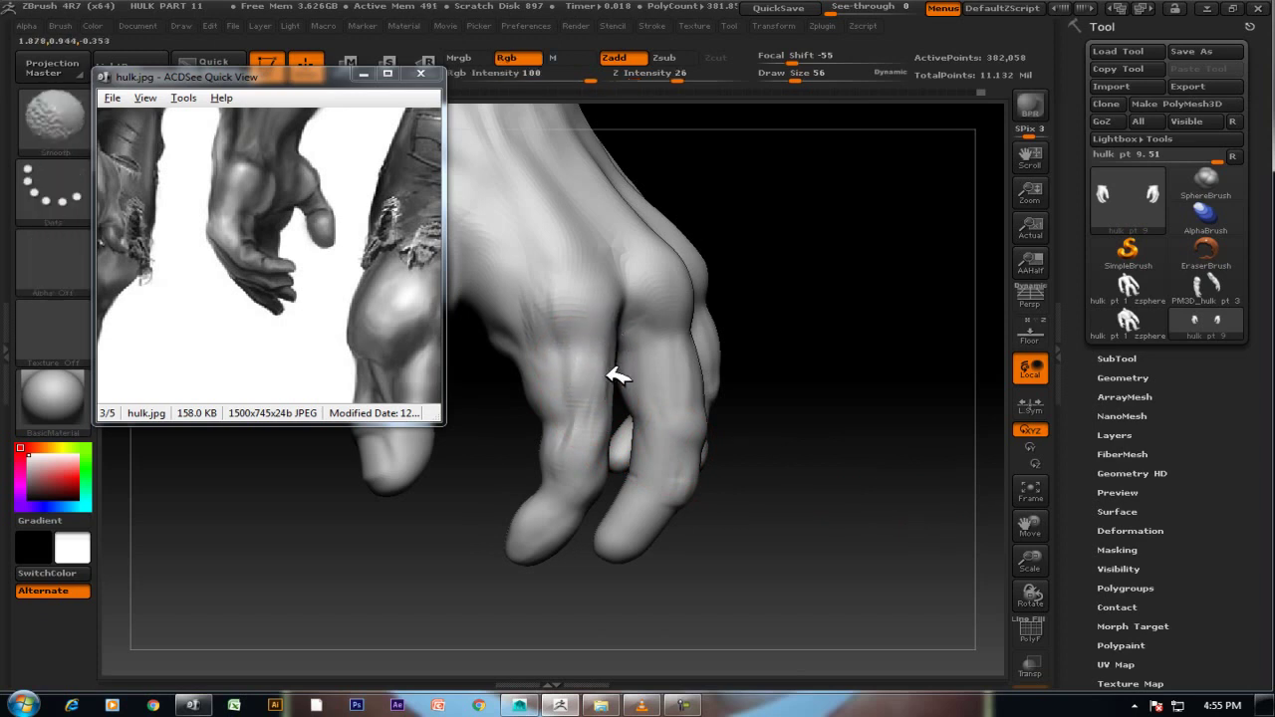
Continue smoothing the knuckles from closer back-of-hand and fingers-forward views.
{"action": "key", "text": "shift"}
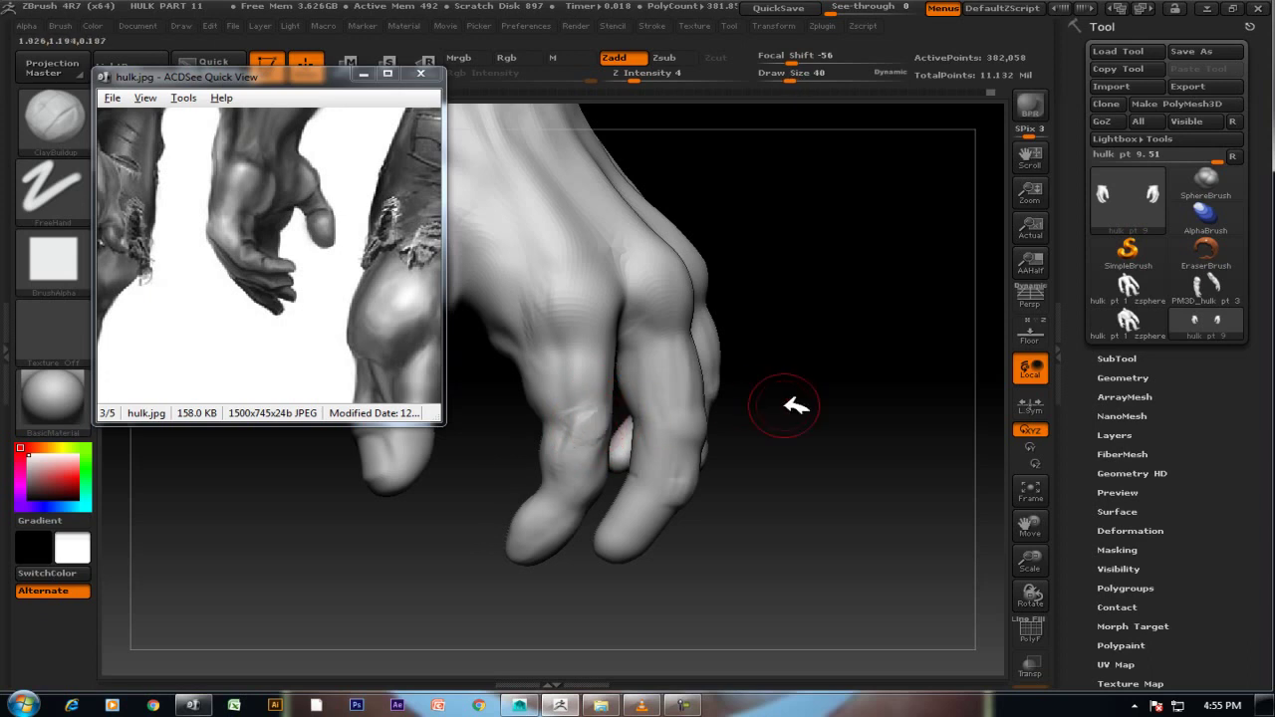
{"action": "left_click_drag", "start_coordinate": [785, 406], "coordinate": [745, 403]}
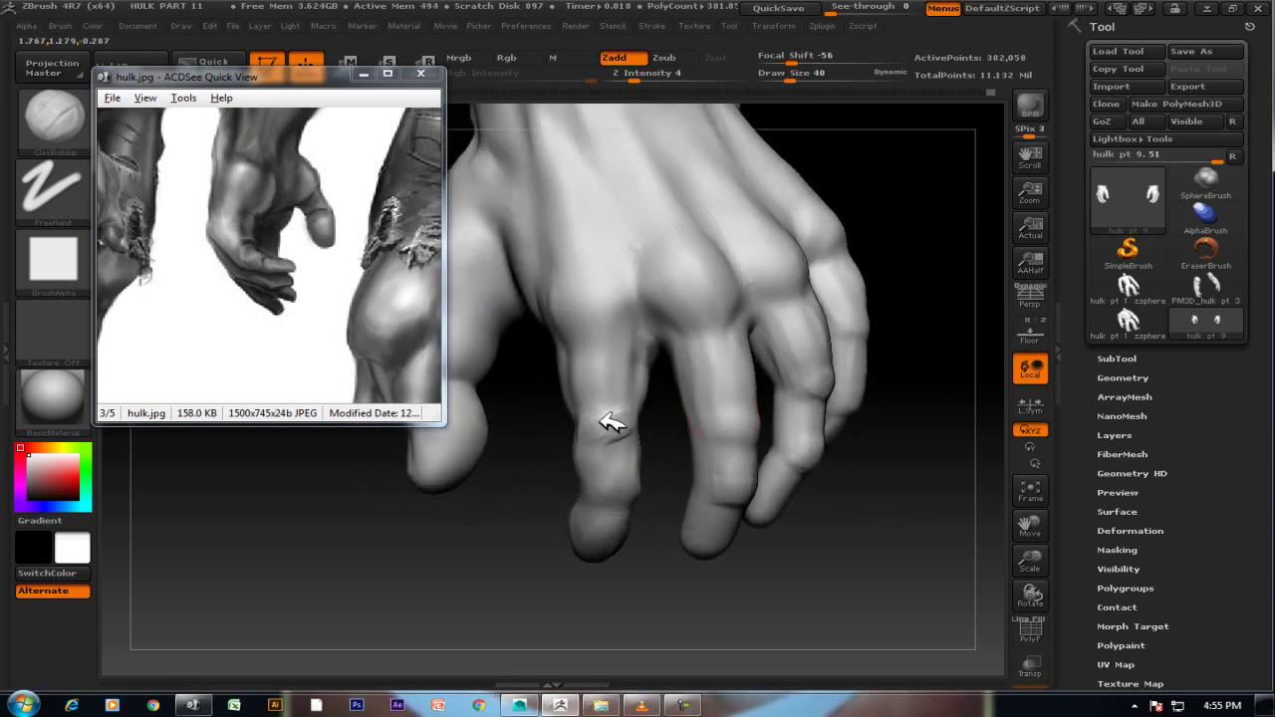
{"action": "key", "text": "shift"}
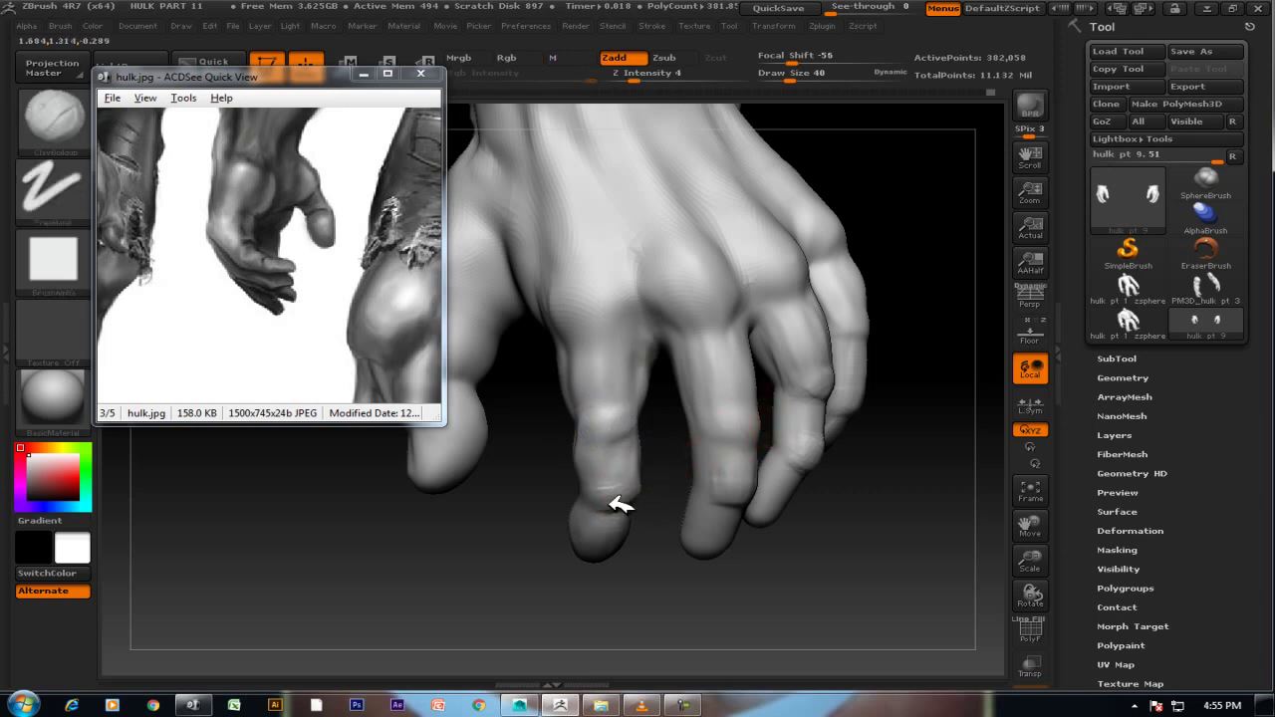
{"action": "key", "text": "shift"}
{"action": "left_click_drag", "start_coordinate": [940, 336], "coordinate": [982, 356]}
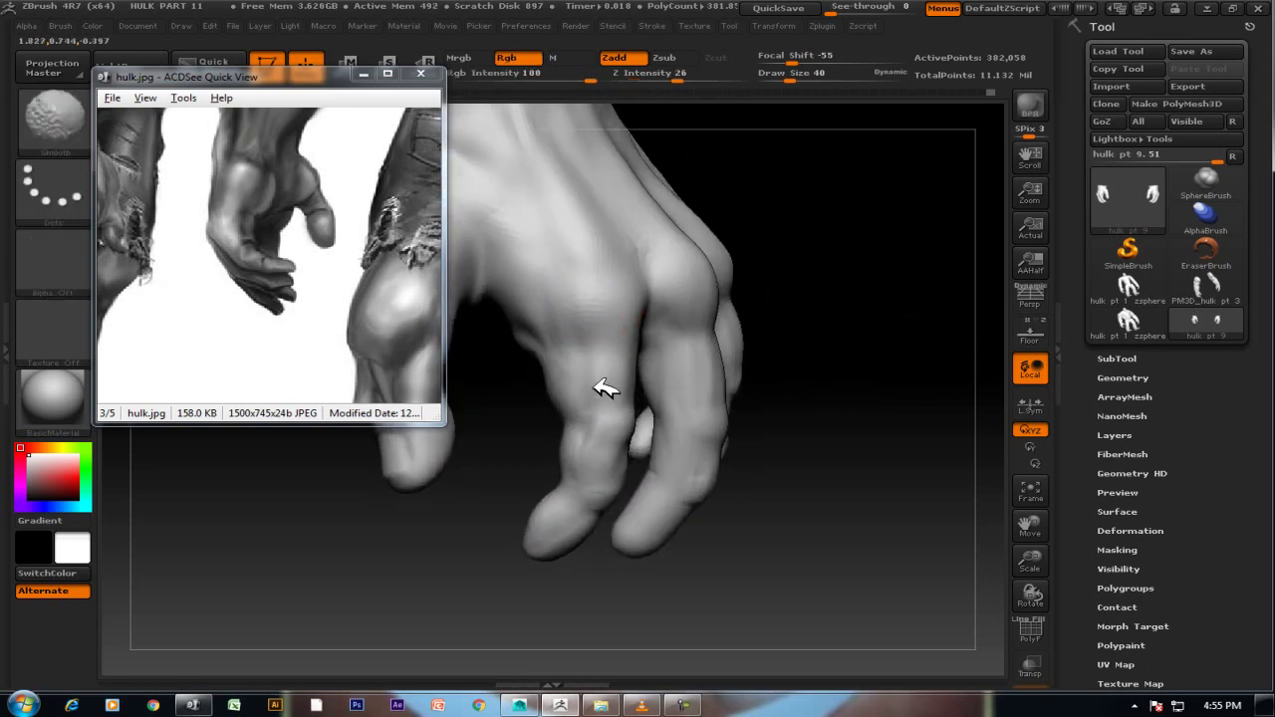
{"action": "key", "text": "shift"}
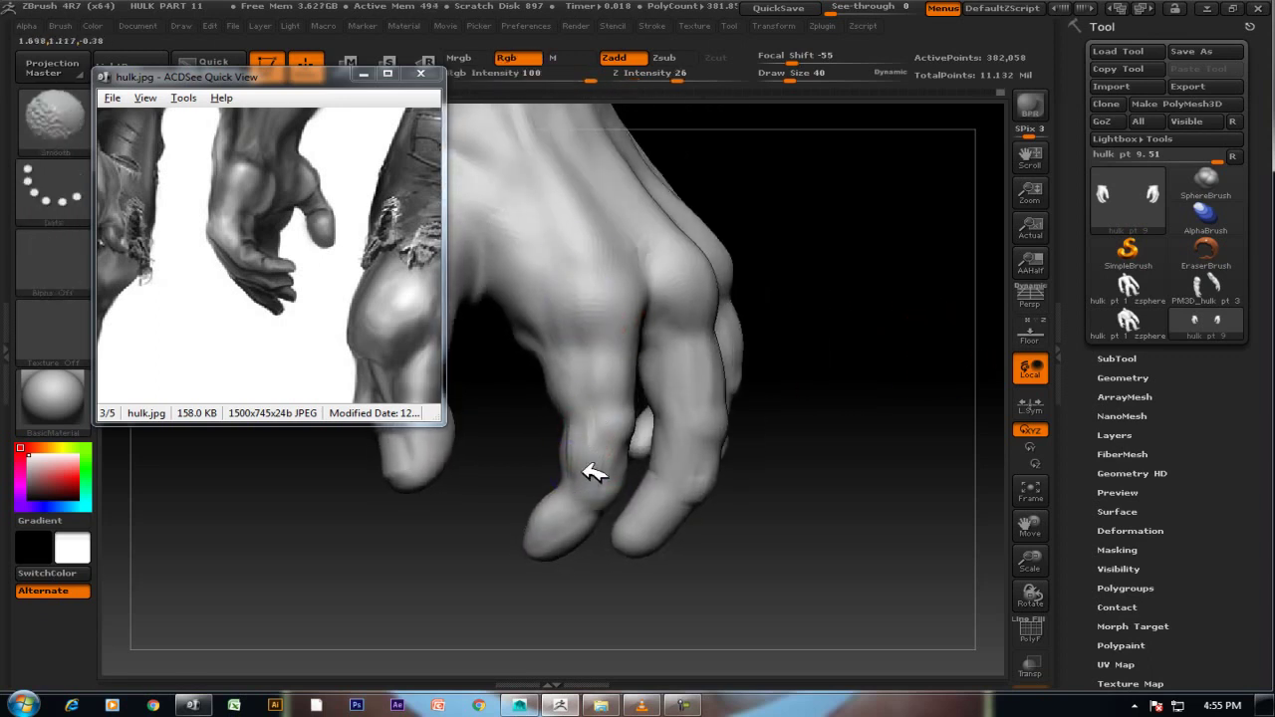
{"action": "mouse_move", "coordinate": [820, 515]}
{"action": "left_mouse_down"}
{"action": "mouse_move", "coordinate": [854, 504]}
{"action": "mouse_move", "coordinate": [800, 507]}
{"action": "mouse_move", "coordinate": [873, 467]}
{"action": "mouse_move", "coordinate": [826, 478]}
{"action": "mouse_move", "coordinate": [854, 456]}
{"action": "mouse_move", "coordinate": [677, 495]}
{"action": "left_mouse_up"}
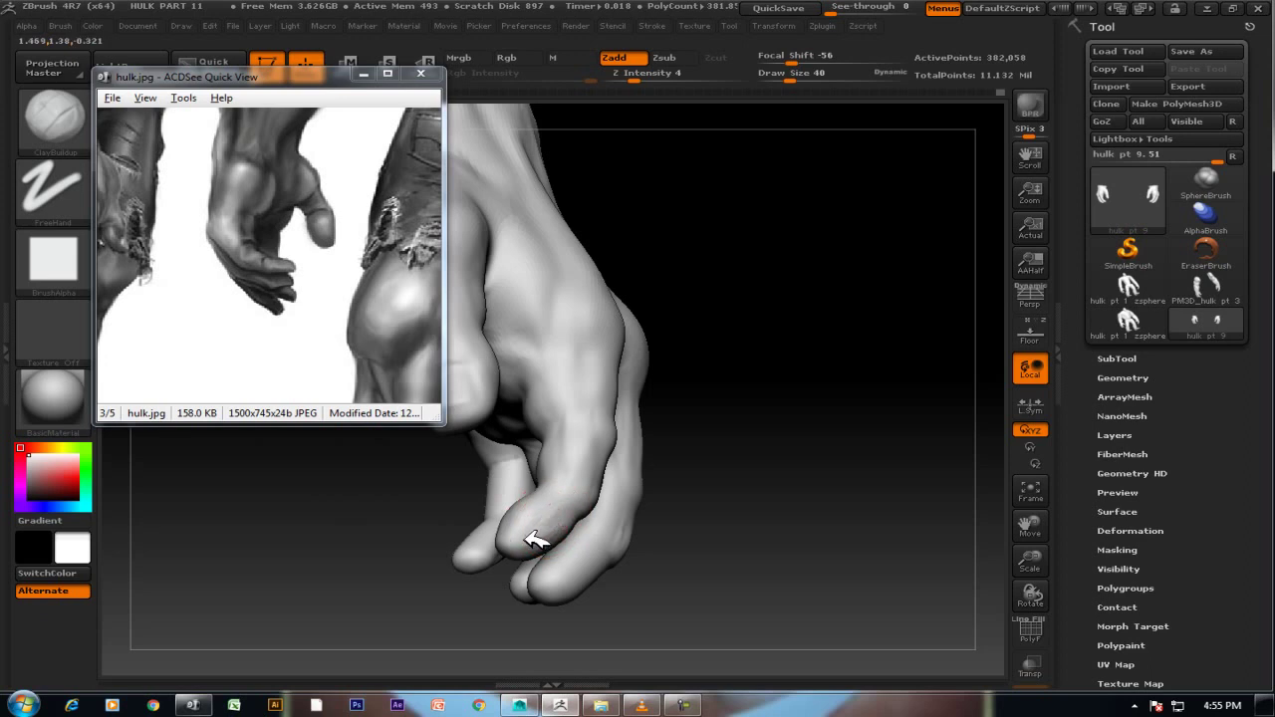
{"action": "key", "text": "shift"}
{"action": "mouse_move", "coordinate": [693, 420]}
{"action": "left_mouse_down"}
{"action": "mouse_move", "coordinate": [820, 369]}
{"action": "mouse_move", "coordinate": [726, 385]}
{"action": "left_mouse_up"}
{"action": "key", "text": "shift"}
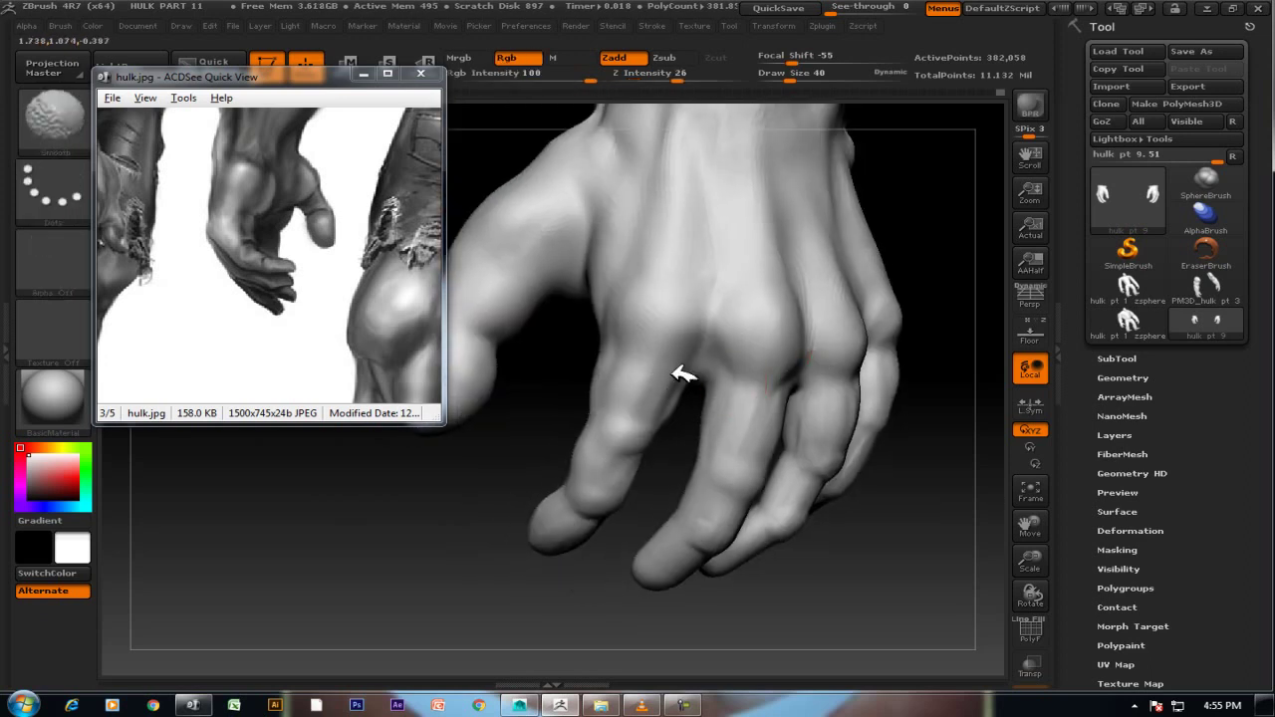
{"action": "mouse_move", "coordinate": [957, 299]}
{"action": "left_mouse_down", "text": "shift"}
{"action": "mouse_move", "coordinate": [976, 436]}
{"action": "mouse_move", "coordinate": [847, 498]}
{"action": "left_mouse_up", "text": "shift"}
{"action": "mouse_move", "coordinate": [937, 386]}
{"action": "left_mouse_down"}
{"action": "mouse_move", "coordinate": [911, 276]}
{"action": "mouse_move", "coordinate": [945, 321]}
{"action": "mouse_move", "coordinate": [948, 504]}
{"action": "mouse_move", "coordinate": [946, 451]}
{"action": "mouse_move", "coordinate": [933, 484]}
{"action": "mouse_move", "coordinate": [976, 456]}
{"action": "mouse_move", "coordinate": [910, 437]}
{"action": "mouse_move", "coordinate": [934, 422]}
{"action": "mouse_move", "coordinate": [683, 465]}
{"action": "left_mouse_up"}
Ctrl+Shift lasso around one finger to hide the rest of the model.
{"action": "key", "text": "ctrl+shift"}
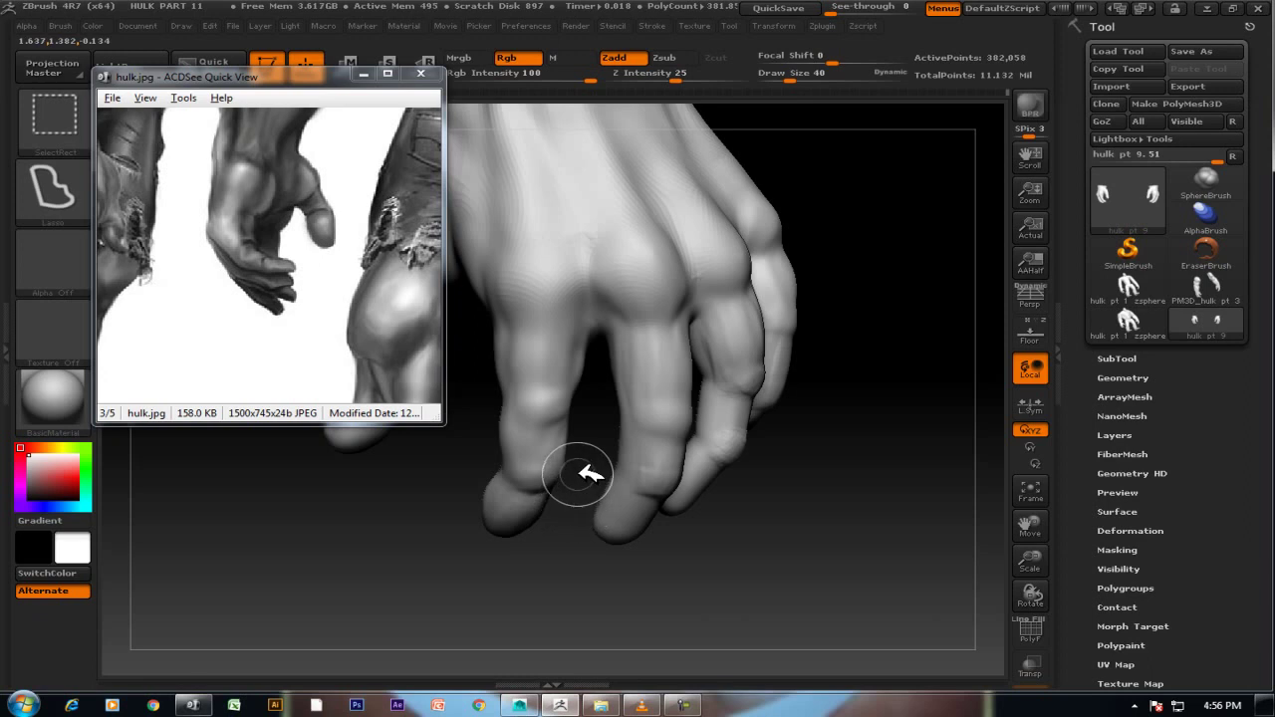
{"action": "mouse_move", "coordinate": [542, 240]}
{"action": "left_mouse_down", "text": "ctrl+shift"}
{"action": "mouse_move", "coordinate": [500, 579]}
{"action": "mouse_move", "coordinate": [578, 502]}
{"action": "left_mouse_up", "text": "ctrl+shift"}
{"action": "mouse_move", "coordinate": [607, 439]}
{"action": "left_mouse_down", "text": "ctrl+shift"}
{"action": "mouse_move", "coordinate": [611, 420]}
{"action": "mouse_move", "coordinate": [729, 379]}
{"action": "mouse_move", "coordinate": [684, 370]}
{"action": "mouse_move", "coordinate": [828, 361]}
{"action": "mouse_move", "coordinate": [817, 363]}
{"action": "left_mouse_up", "text": "ctrl+shift"}
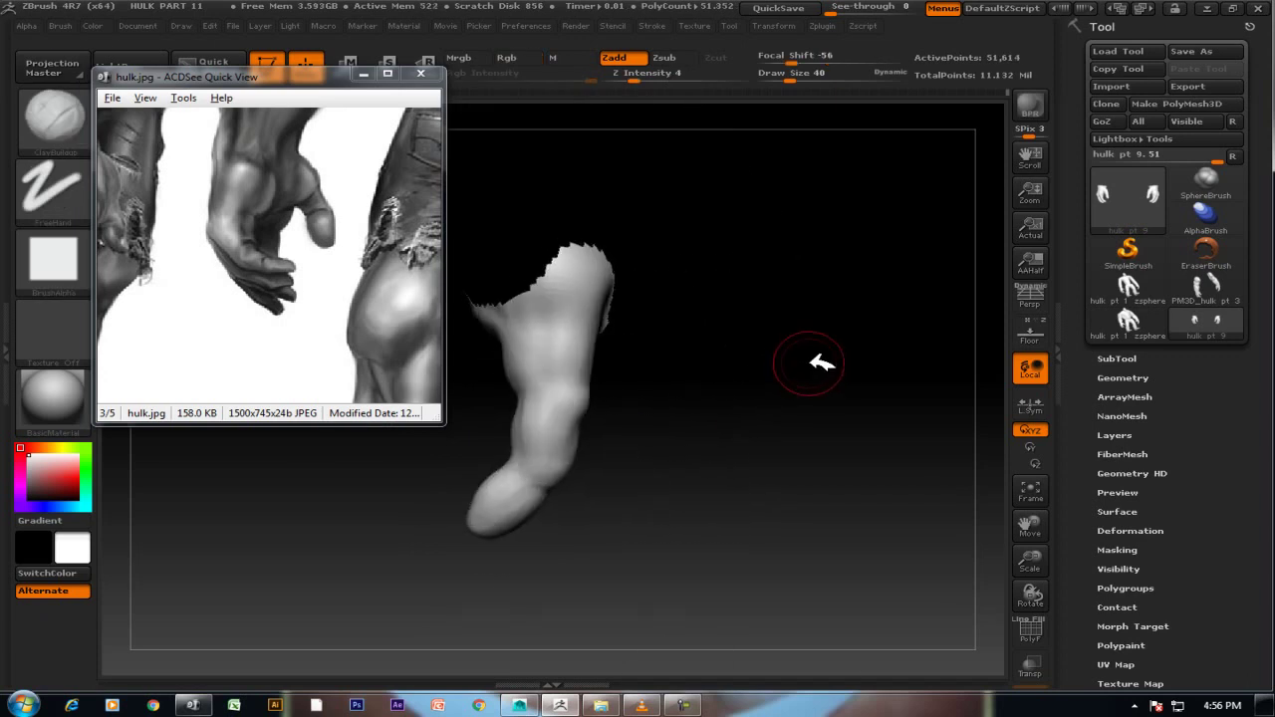
Turn on PolyF and give the visible finger its own polygroup with Ctrl+W.
{"action": "key", "text": "shift+f"}
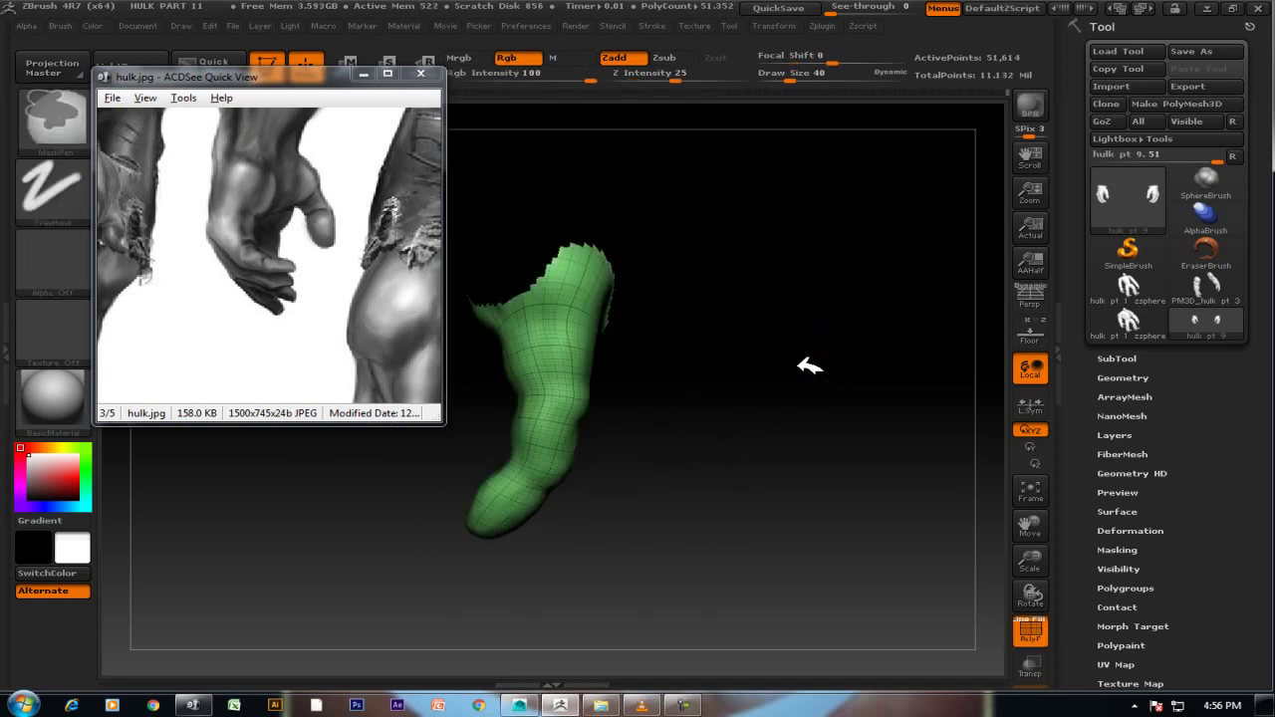
{"action": "left_click", "coordinate": [735, 413], "text": "ctrl"}
{"action": "key", "text": "shift"}
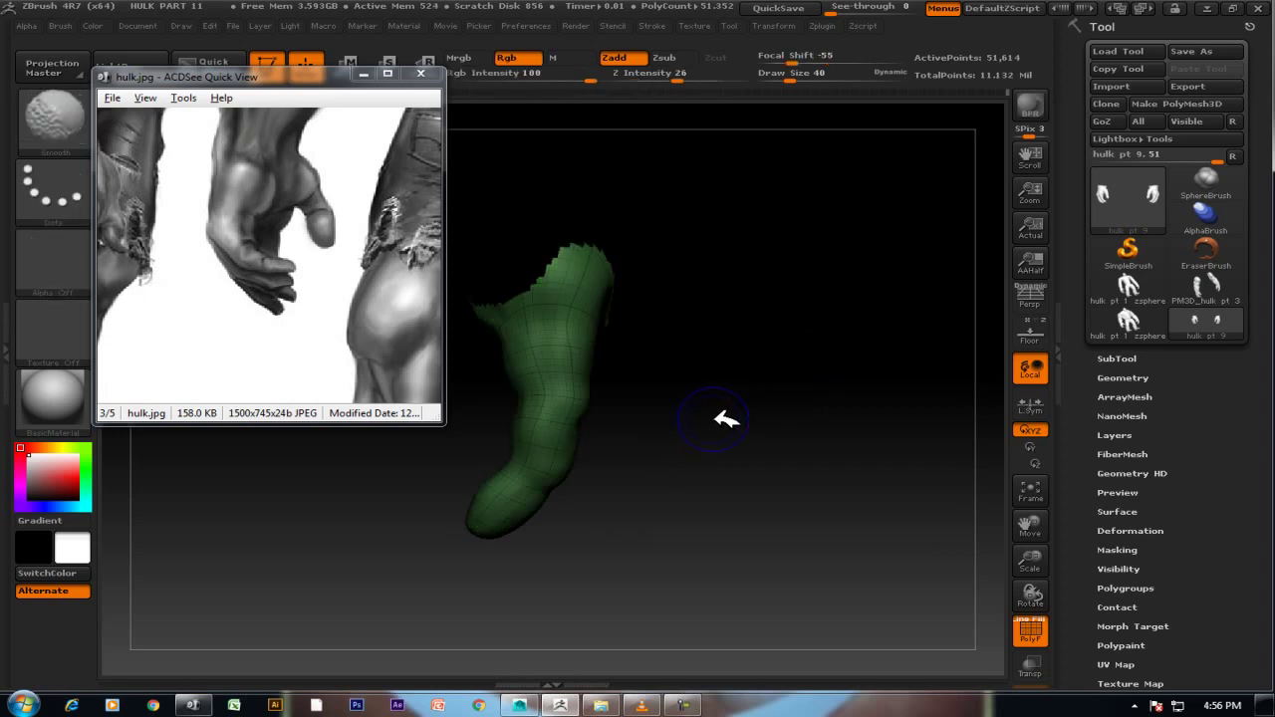
{"action": "left_click", "coordinate": [740, 424], "text": "ctrl"}
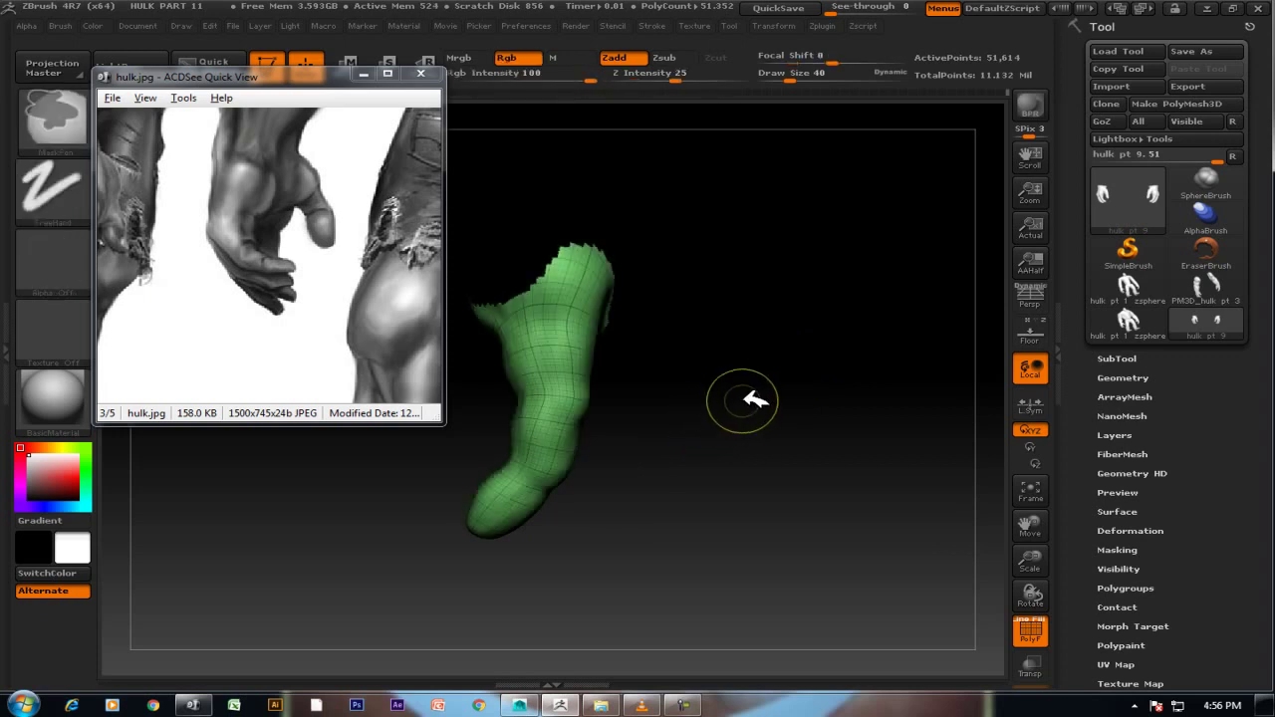
{"action": "key", "text": "ctrl+w"}
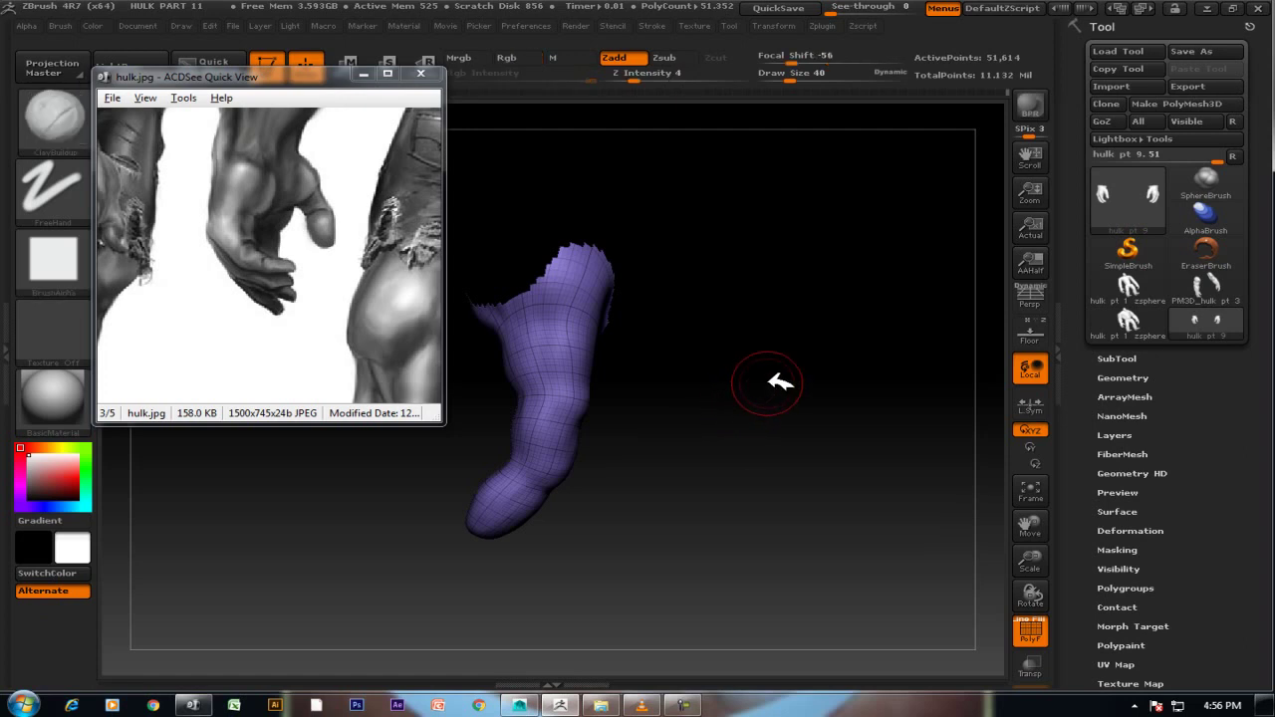
Unhide the model, put away the reference window and zoom out to the whole body.
{"action": "left_click", "coordinate": [769, 371], "text": "ctrl+shift"}
{"action": "left_click_drag", "start_coordinate": [833, 316], "coordinate": [809, 292]}
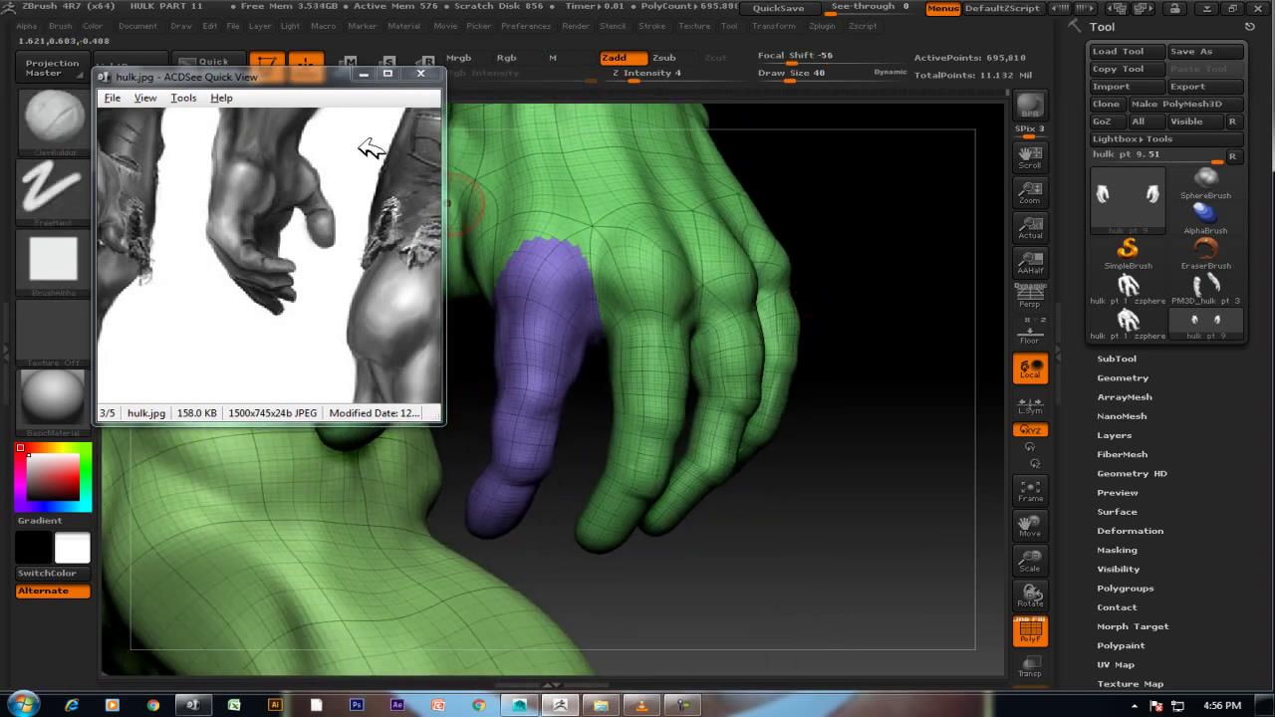
{"action": "left_click_drag", "start_coordinate": [361, 142], "coordinate": [341, 98]}
{"action": "left_click", "coordinate": [361, 75]}
{"action": "mouse_move", "coordinate": [888, 308]}
{"action": "left_mouse_down"}
{"action": "mouse_move", "coordinate": [811, 288]}
{"action": "mouse_move", "coordinate": [854, 299]}
{"action": "mouse_move", "coordinate": [885, 333]}
{"action": "mouse_move", "coordinate": [819, 336]}
{"action": "left_mouse_up"}
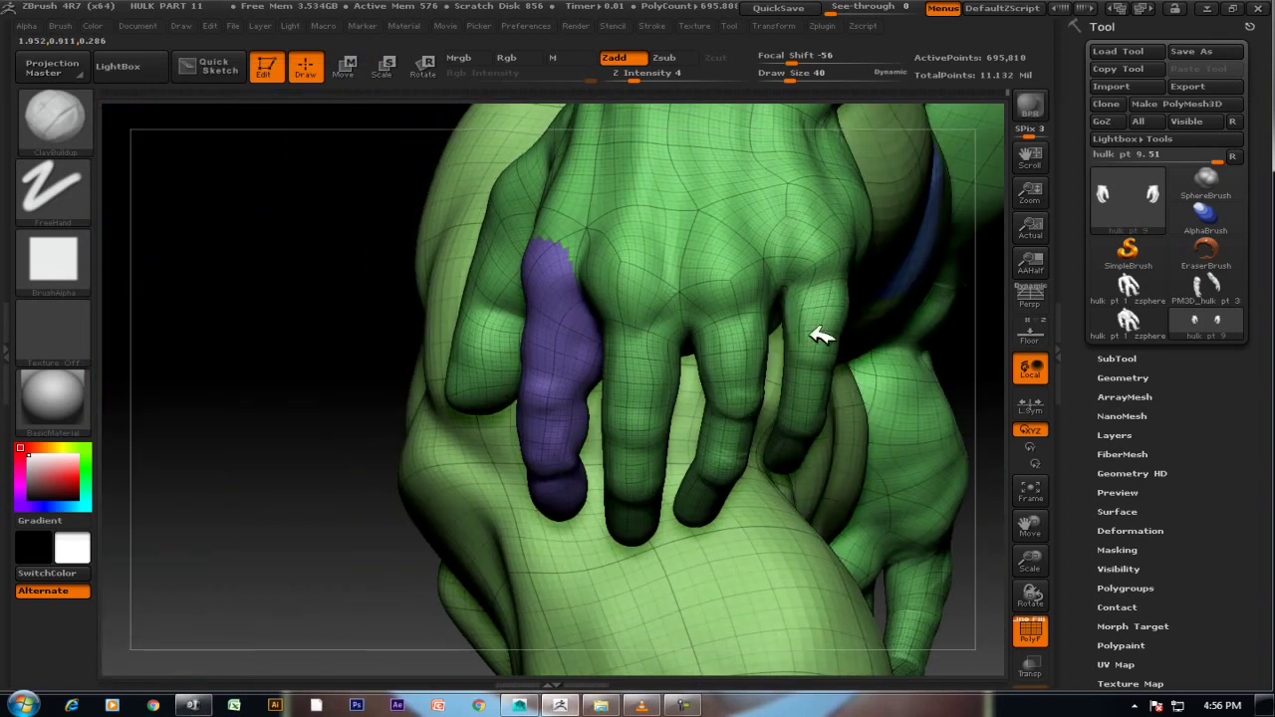
{"action": "mouse_move", "coordinate": [159, 452]}
{"action": "left_mouse_down"}
{"action": "mouse_move", "coordinate": [285, 418]}
{"action": "mouse_move", "coordinate": [684, 433]}
{"action": "left_mouse_up"}
{"action": "mouse_move", "coordinate": [763, 273]}
{"action": "left_mouse_down", "text": "alt"}
{"action": "mouse_move", "coordinate": [752, 257]}
{"action": "mouse_move", "coordinate": [740, 319]}
{"action": "mouse_move", "coordinate": [817, 313]}
{"action": "mouse_move", "coordinate": [891, 476]}
{"action": "mouse_move", "coordinate": [865, 372]}
{"action": "mouse_move", "coordinate": [927, 383]}
{"action": "mouse_move", "coordinate": [905, 393]}
{"action": "mouse_move", "coordinate": [933, 407]}
{"action": "mouse_move", "coordinate": [920, 345]}
{"action": "mouse_move", "coordinate": [888, 354]}
{"action": "mouse_move", "coordinate": [943, 345]}
{"action": "mouse_move", "coordinate": [896, 368]}
{"action": "mouse_move", "coordinate": [934, 368]}
{"action": "mouse_move", "coordinate": [860, 370]}
{"action": "mouse_move", "coordinate": [846, 499]}
{"action": "mouse_move", "coordinate": [685, 518]}
{"action": "mouse_move", "coordinate": [569, 449]}
{"action": "mouse_move", "coordinate": [611, 350]}
{"action": "mouse_move", "coordinate": [647, 209]}
{"action": "mouse_move", "coordinate": [869, 297]}
{"action": "left_mouse_up", "text": "alt"}
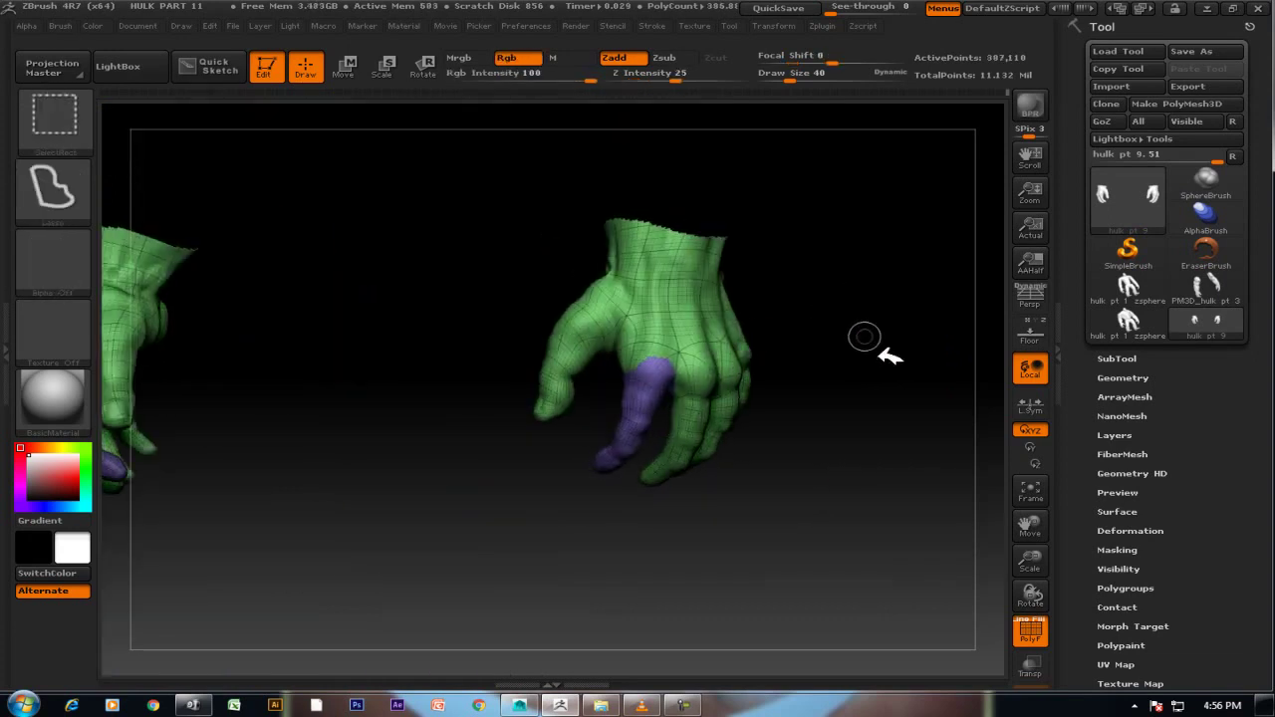
Hide the body and the purple finger group, then lasso the next finger to isolate it.
{"action": "mouse_move", "coordinate": [888, 356]}
{"action": "left_mouse_down", "text": "ctrl+shift"}
{"action": "mouse_move", "coordinate": [462, 395]}
{"action": "mouse_move", "coordinate": [874, 228]}
{"action": "mouse_move", "coordinate": [962, 326]}
{"action": "left_mouse_up", "text": "ctrl+shift"}
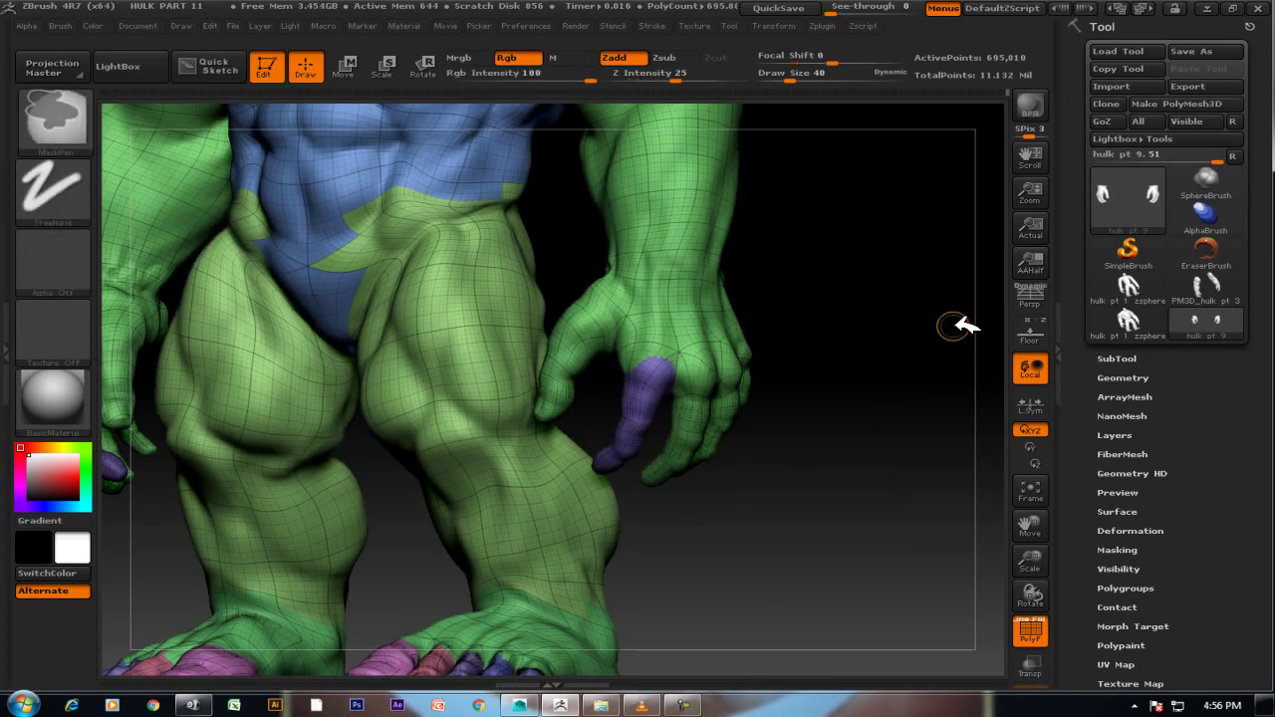
{"action": "left_click", "coordinate": [962, 326], "text": "ctrl+shift"}
{"action": "mouse_move", "coordinate": [911, 328]}
{"action": "left_mouse_down"}
{"action": "mouse_move", "coordinate": [826, 322]}
{"action": "mouse_move", "coordinate": [879, 317]}
{"action": "mouse_move", "coordinate": [940, 416]}
{"action": "mouse_move", "coordinate": [956, 296]}
{"action": "mouse_move", "coordinate": [1036, 324]}
{"action": "mouse_move", "coordinate": [826, 336]}
{"action": "left_mouse_up"}
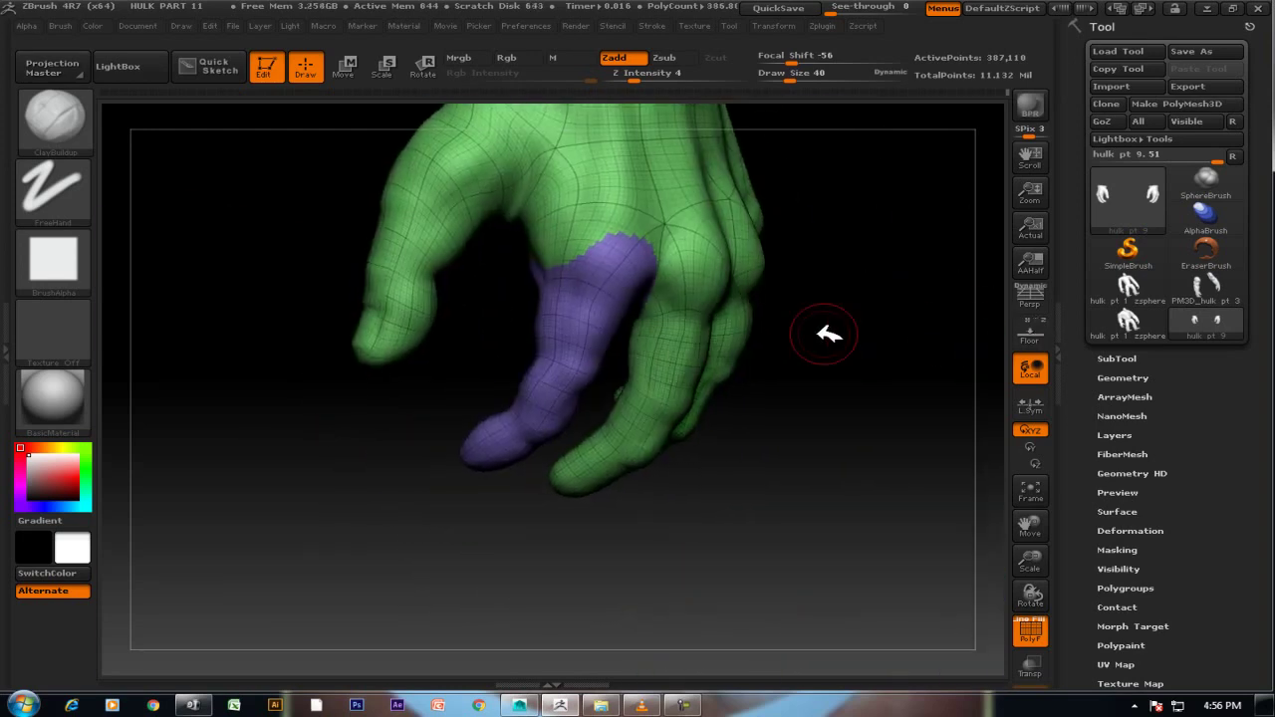
{"action": "left_click", "coordinate": [569, 328], "text": "ctrl+shift"}
{"action": "left_click_drag", "start_coordinate": [954, 309], "coordinate": [621, 362]}
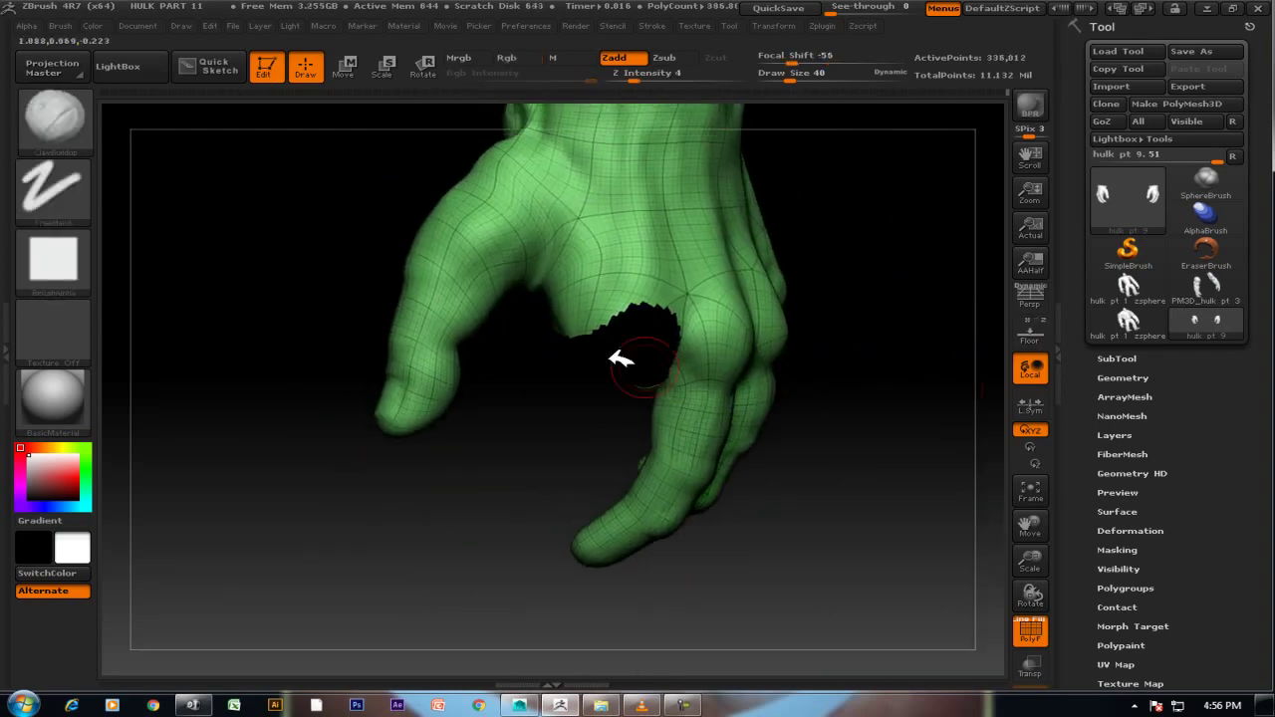
{"action": "mouse_move", "coordinate": [580, 203]}
{"action": "left_mouse_down", "text": "ctrl+shift"}
{"action": "mouse_move", "coordinate": [527, 128]}
{"action": "mouse_move", "coordinate": [328, 256]}
{"action": "mouse_move", "coordinate": [348, 541]}
{"action": "mouse_move", "coordinate": [488, 480]}
{"action": "left_mouse_up", "text": "ctrl+shift"}
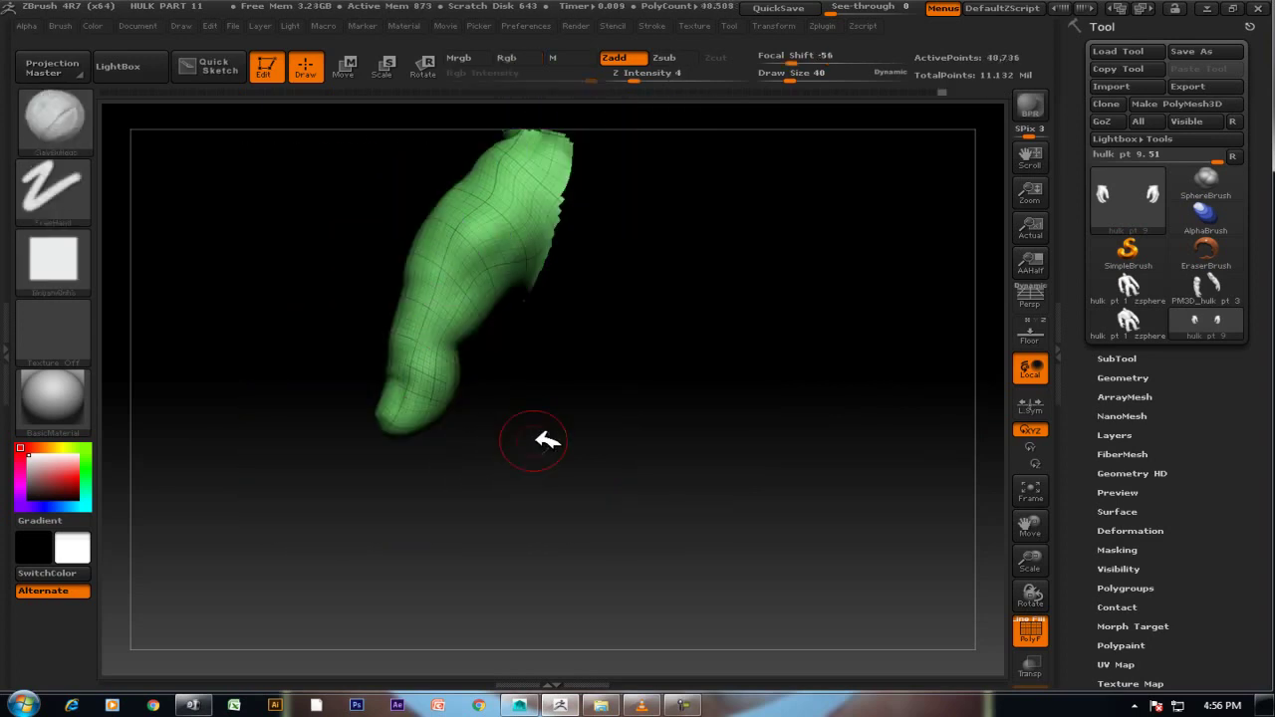
Isolate and hide the blue thumb and purple finger groups in turn, then unhide the full body.
{"action": "left_click", "coordinate": [907, 304], "text": "ctrl+shift"}
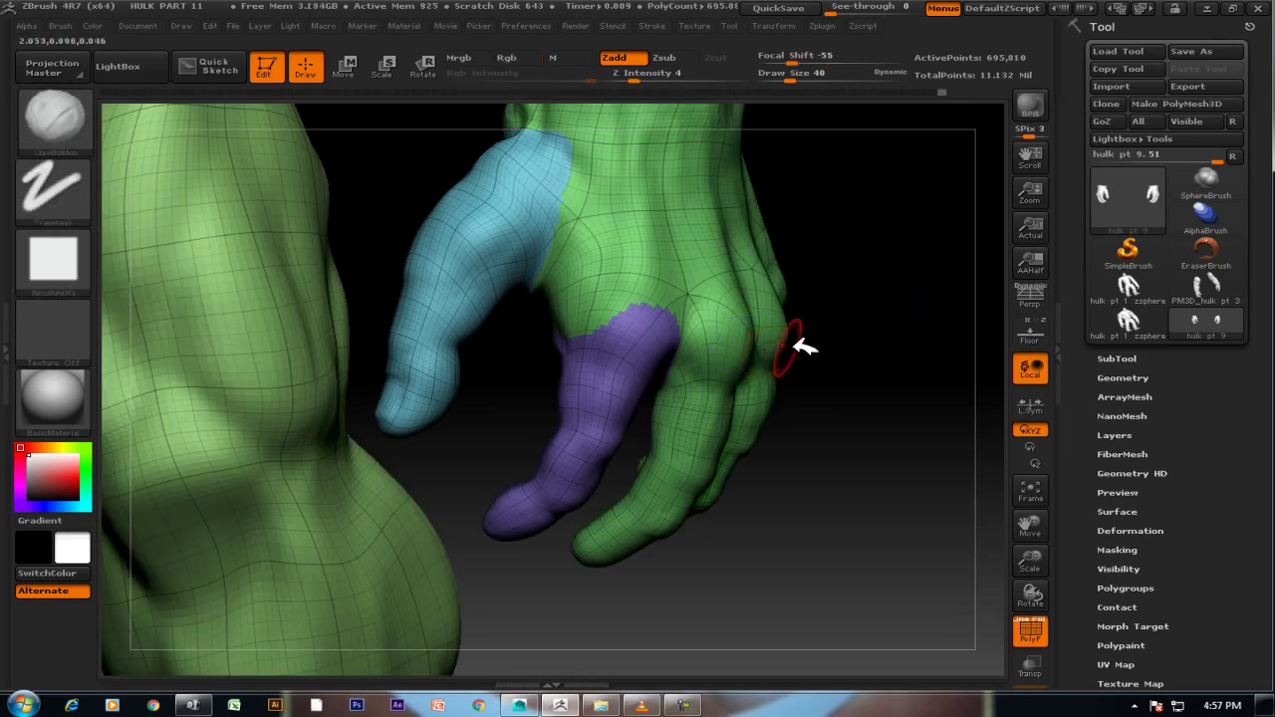
{"action": "left_click_drag", "start_coordinate": [962, 327], "coordinate": [952, 334]}
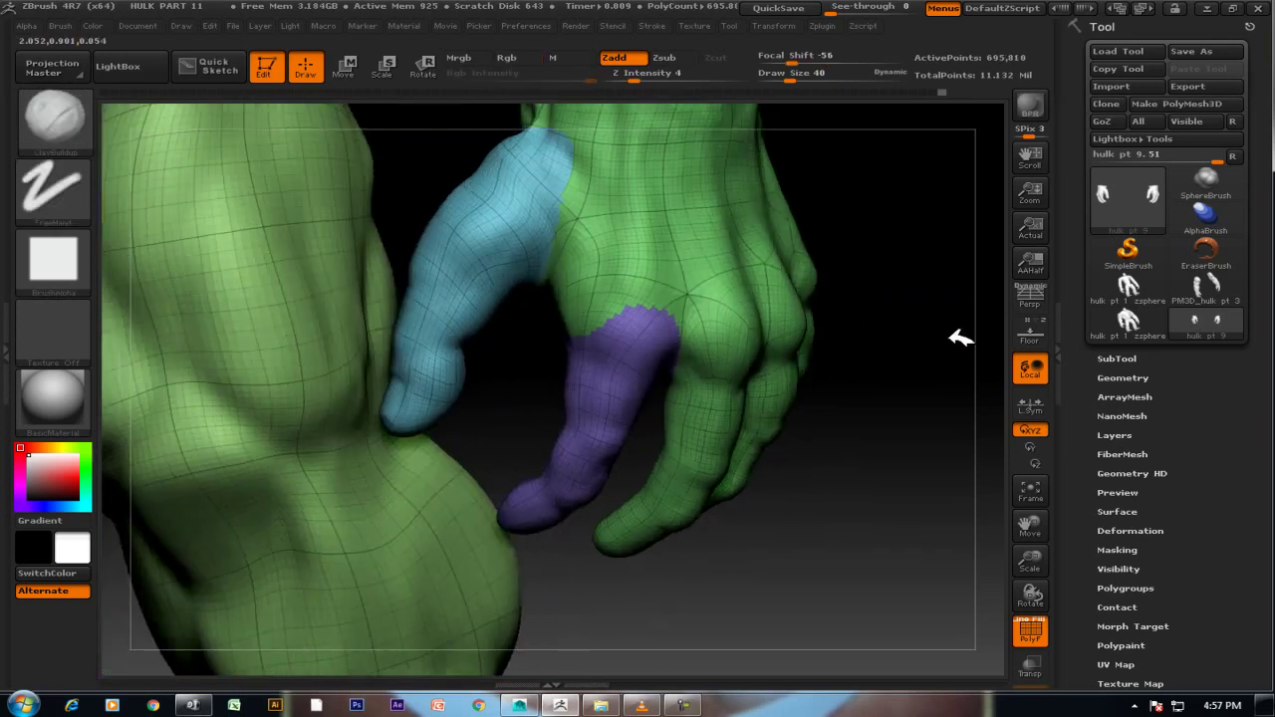
{"action": "left_click", "coordinate": [457, 278], "text": "ctrl+shift"}
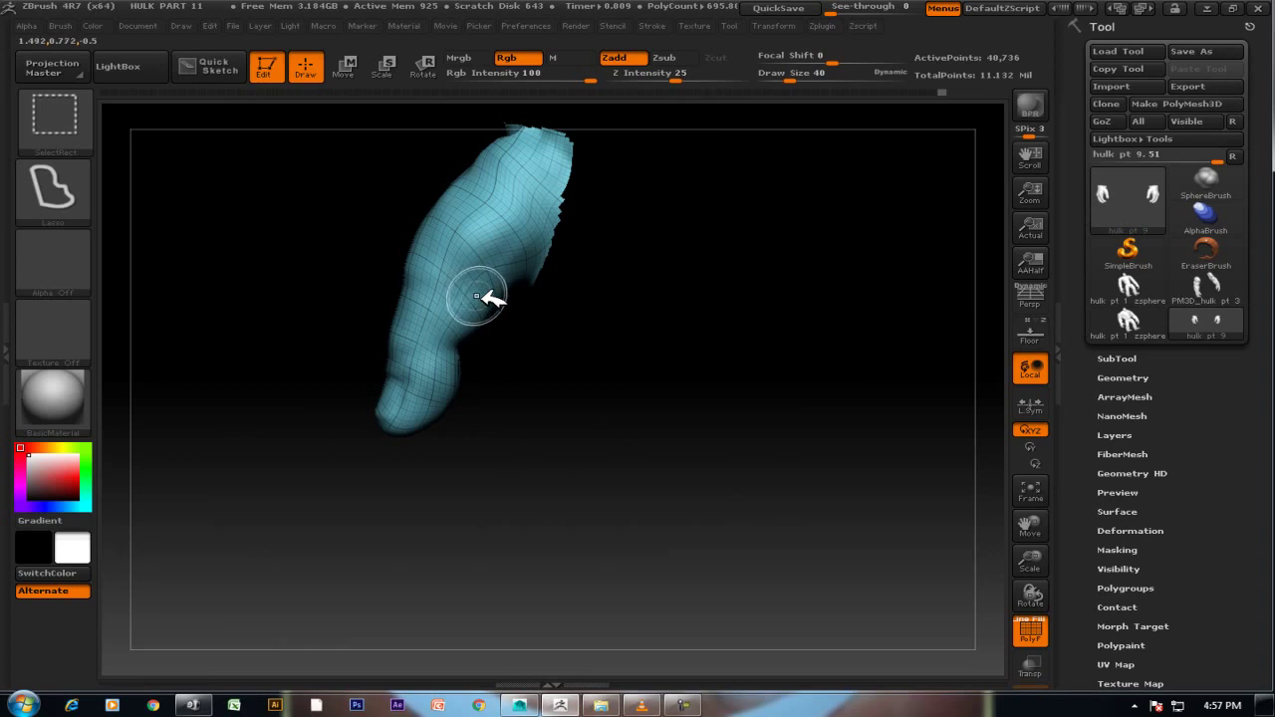
{"action": "left_click_drag", "start_coordinate": [438, 277], "coordinate": [527, 433], "text": "ctrl+shift"}
{"action": "left_click", "coordinate": [621, 412], "text": "ctrl+shift"}
{"action": "left_click", "coordinate": [625, 408], "text": "ctrl+shift"}
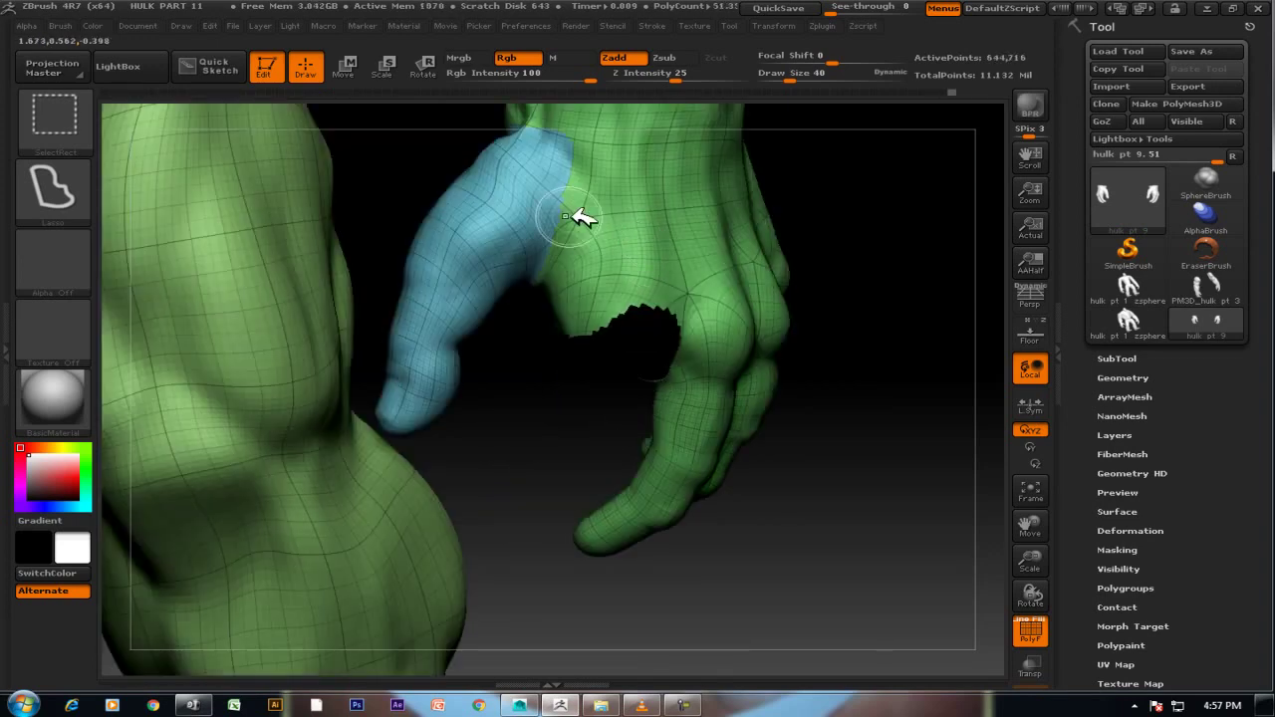
{"action": "left_click", "coordinate": [528, 217], "text": "ctrl+shift"}
{"action": "left_click", "coordinate": [917, 262], "text": "ctrl+shift"}
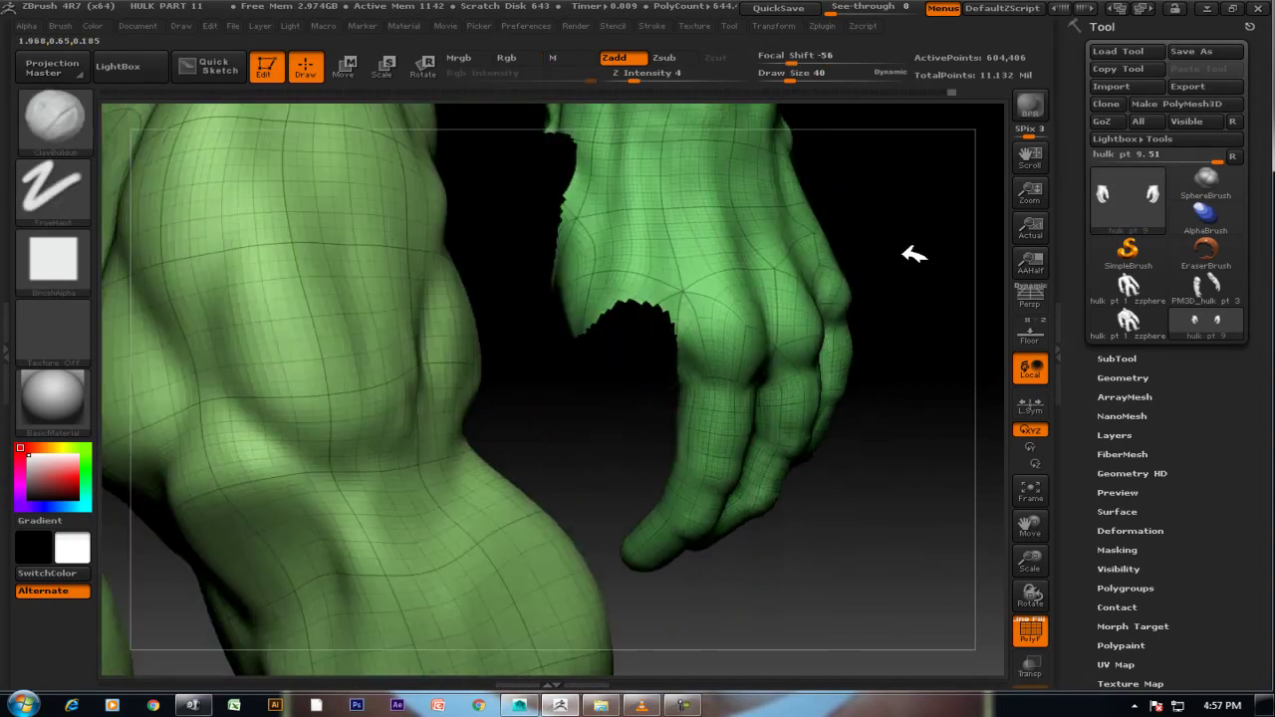
Isolate the hand and forearm, undoing an accidental hide, and zoom in on the green hand.
{"action": "left_click", "coordinate": [940, 265], "text": "ctrl+shift"}
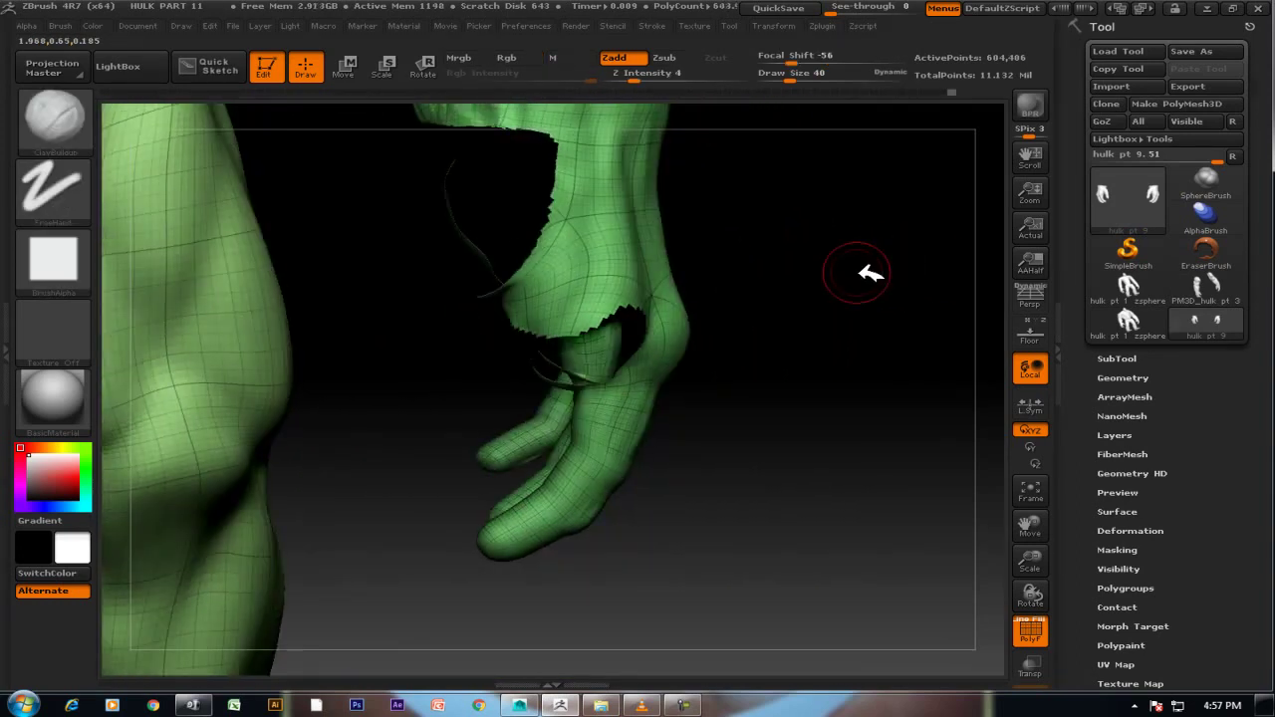
{"action": "left_click_drag", "start_coordinate": [872, 274], "coordinate": [888, 390], "text": "alt"}
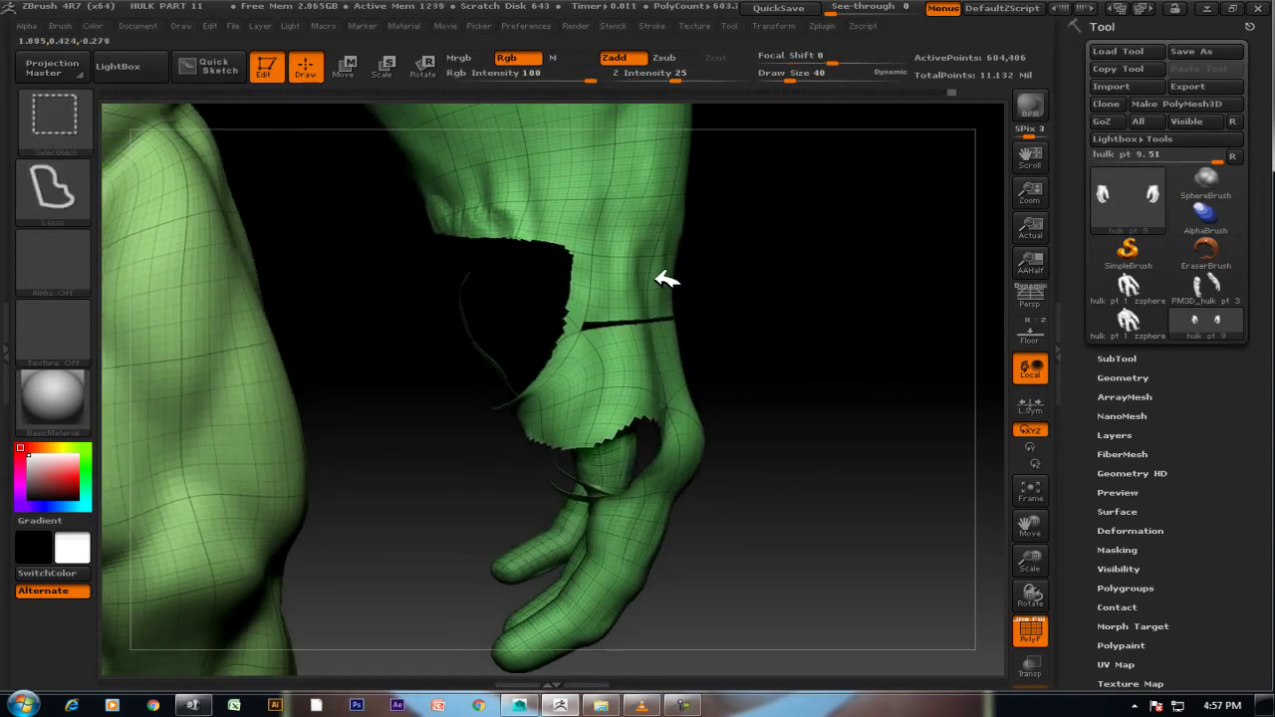
{"action": "left_click", "coordinate": [657, 302], "text": "ctrl+alt+shift"}
{"action": "key", "text": "ctrl+z"}
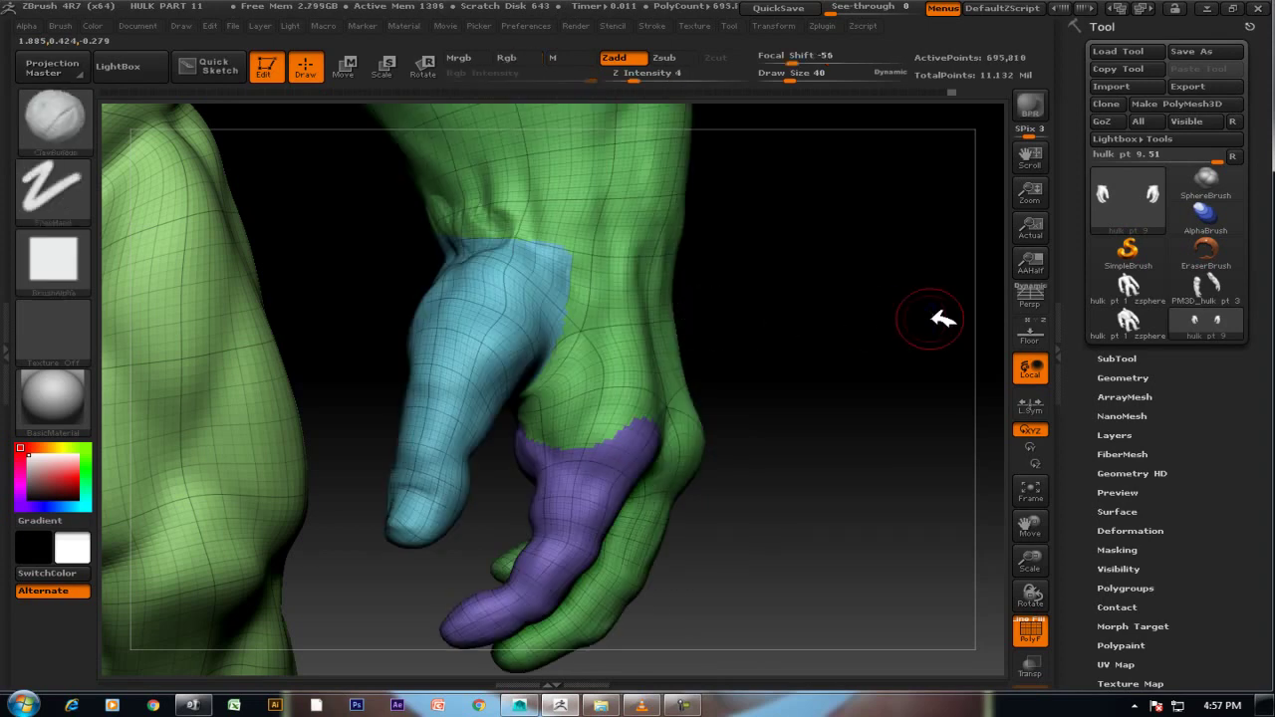
{"action": "left_click_drag", "start_coordinate": [937, 324], "coordinate": [869, 295]}
{"action": "mouse_move", "coordinate": [767, 563]}
{"action": "left_mouse_down", "text": "ctrl+shift"}
{"action": "mouse_move", "coordinate": [532, 526]}
{"action": "mouse_move", "coordinate": [498, 423]}
{"action": "mouse_move", "coordinate": [501, 249]}
{"action": "mouse_move", "coordinate": [774, 193]}
{"action": "left_mouse_up", "text": "ctrl+shift"}
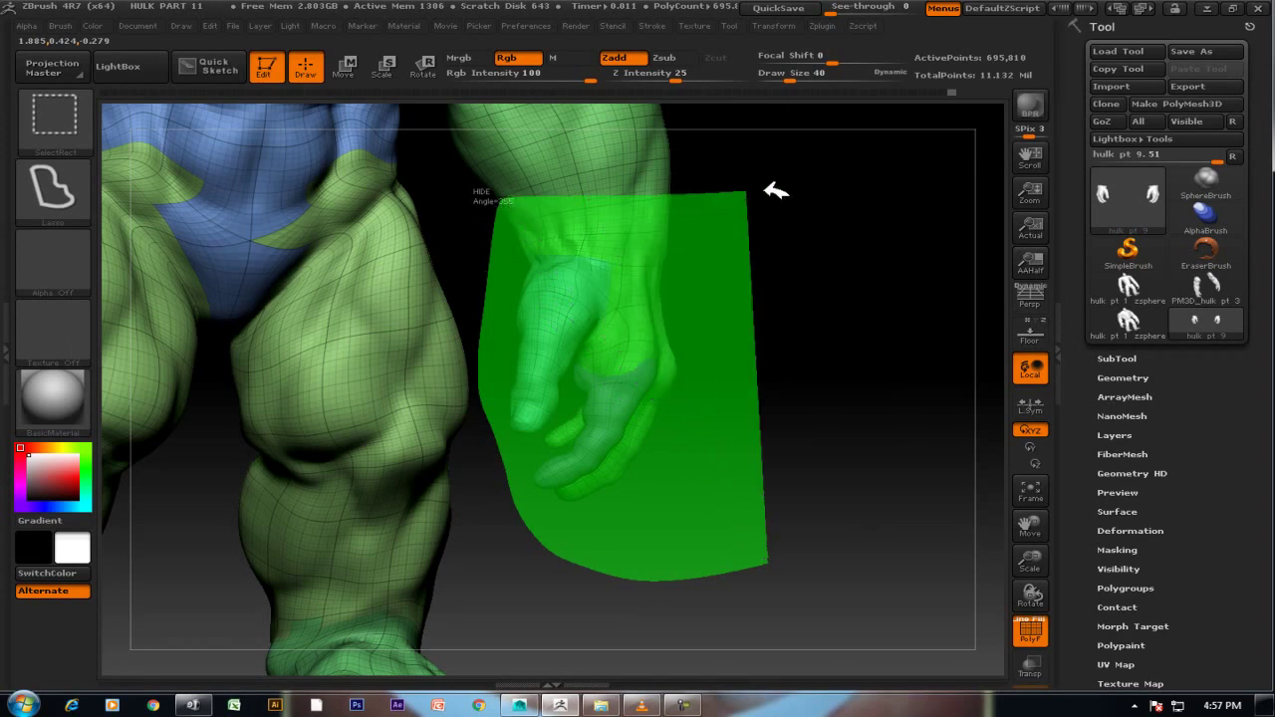
{"action": "key", "text": "f"}
{"action": "mouse_move", "coordinate": [840, 329]}
{"action": "left_mouse_down"}
{"action": "mouse_move", "coordinate": [959, 393]}
{"action": "mouse_move", "coordinate": [987, 296]}
{"action": "mouse_move", "coordinate": [826, 358]}
{"action": "left_mouse_up"}
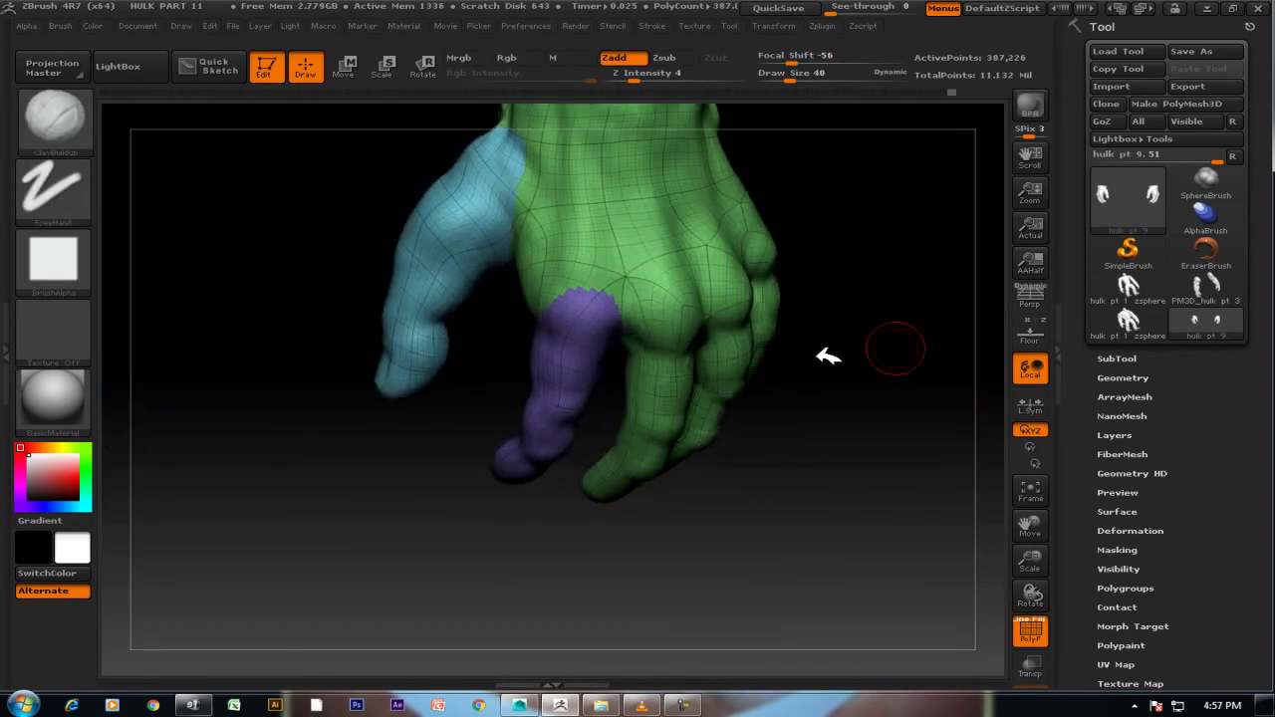
Hide the purple finger and blue thumb groups, then lasso-isolate the middle finger.
{"action": "left_click", "coordinate": [573, 351], "text": "ctrl+shift"}
{"action": "left_click", "coordinate": [481, 244], "text": "ctrl+shift"}
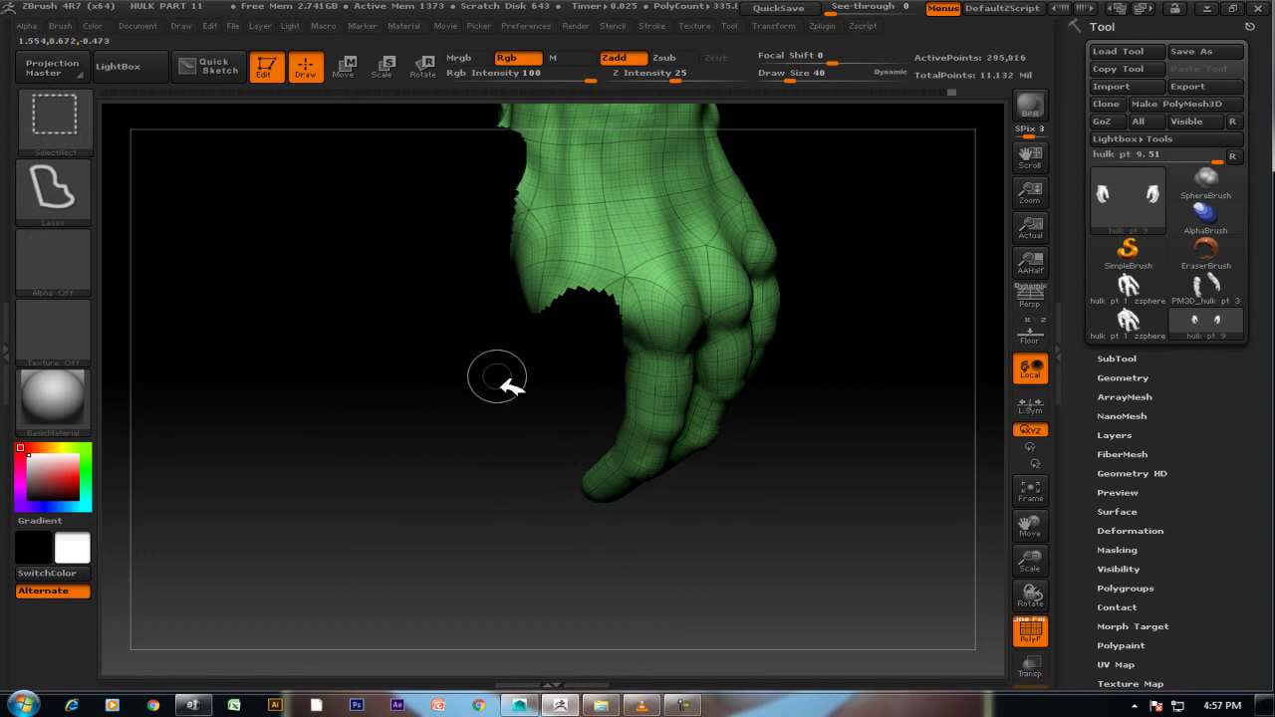
{"action": "left_click_drag", "start_coordinate": [499, 370], "coordinate": [468, 381]}
{"action": "mouse_move", "coordinate": [821, 444]}
{"action": "left_mouse_down"}
{"action": "mouse_move", "coordinate": [835, 395]}
{"action": "mouse_move", "coordinate": [849, 415]}
{"action": "mouse_move", "coordinate": [839, 401]}
{"action": "mouse_move", "coordinate": [894, 407]}
{"action": "left_mouse_up"}
{"action": "mouse_move", "coordinate": [926, 514]}
{"action": "left_mouse_down"}
{"action": "mouse_move", "coordinate": [848, 515]}
{"action": "mouse_move", "coordinate": [797, 555]}
{"action": "mouse_move", "coordinate": [811, 558]}
{"action": "mouse_move", "coordinate": [755, 555]}
{"action": "left_mouse_up"}
{"action": "key", "text": "ctrl+shift"}
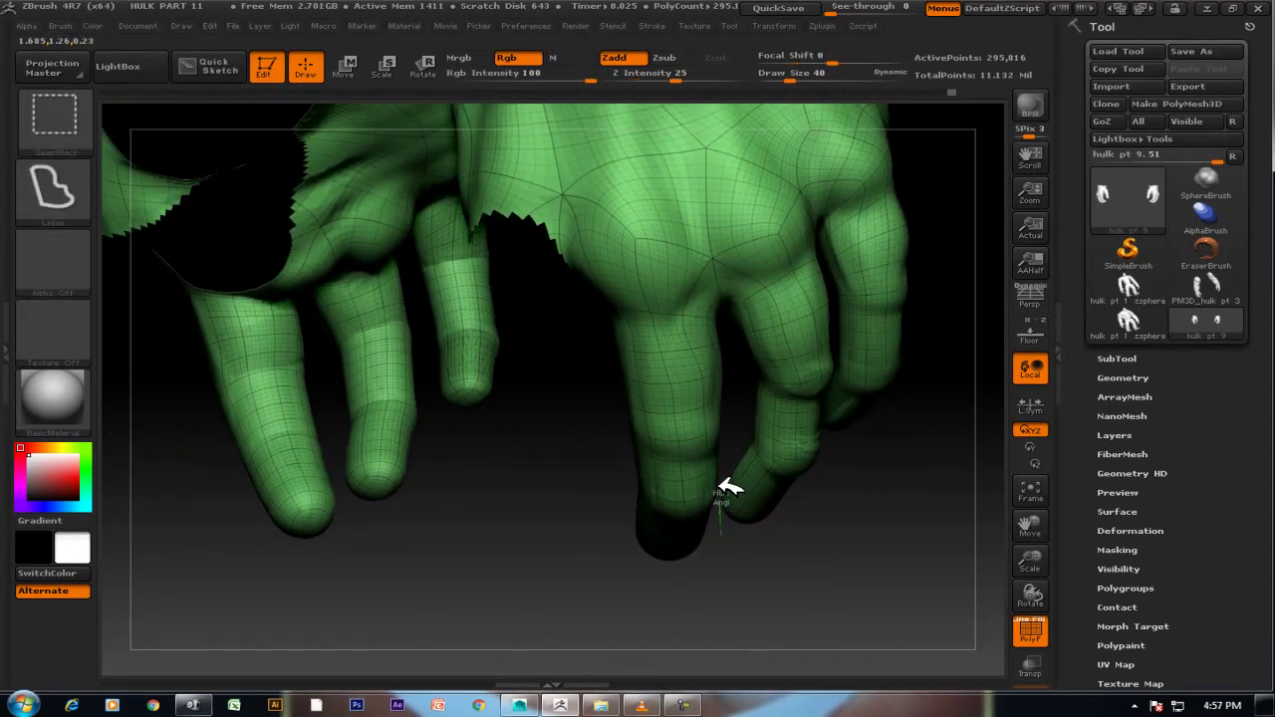
{"action": "mouse_move", "coordinate": [745, 356]}
{"action": "left_mouse_down", "text": "ctrl+shift"}
{"action": "mouse_move", "coordinate": [727, 273]}
{"action": "mouse_move", "coordinate": [675, 205]}
{"action": "mouse_move", "coordinate": [544, 333]}
{"action": "mouse_move", "coordinate": [554, 578]}
{"action": "mouse_move", "coordinate": [607, 660]}
{"action": "mouse_move", "coordinate": [678, 661]}
{"action": "mouse_move", "coordinate": [717, 638]}
{"action": "left_mouse_up", "text": "ctrl+shift"}
{"action": "mouse_move", "coordinate": [860, 498]}
{"action": "left_mouse_down"}
{"action": "mouse_move", "coordinate": [752, 578]}
{"action": "mouse_move", "coordinate": [843, 584]}
{"action": "mouse_move", "coordinate": [894, 564]}
{"action": "left_mouse_up"}
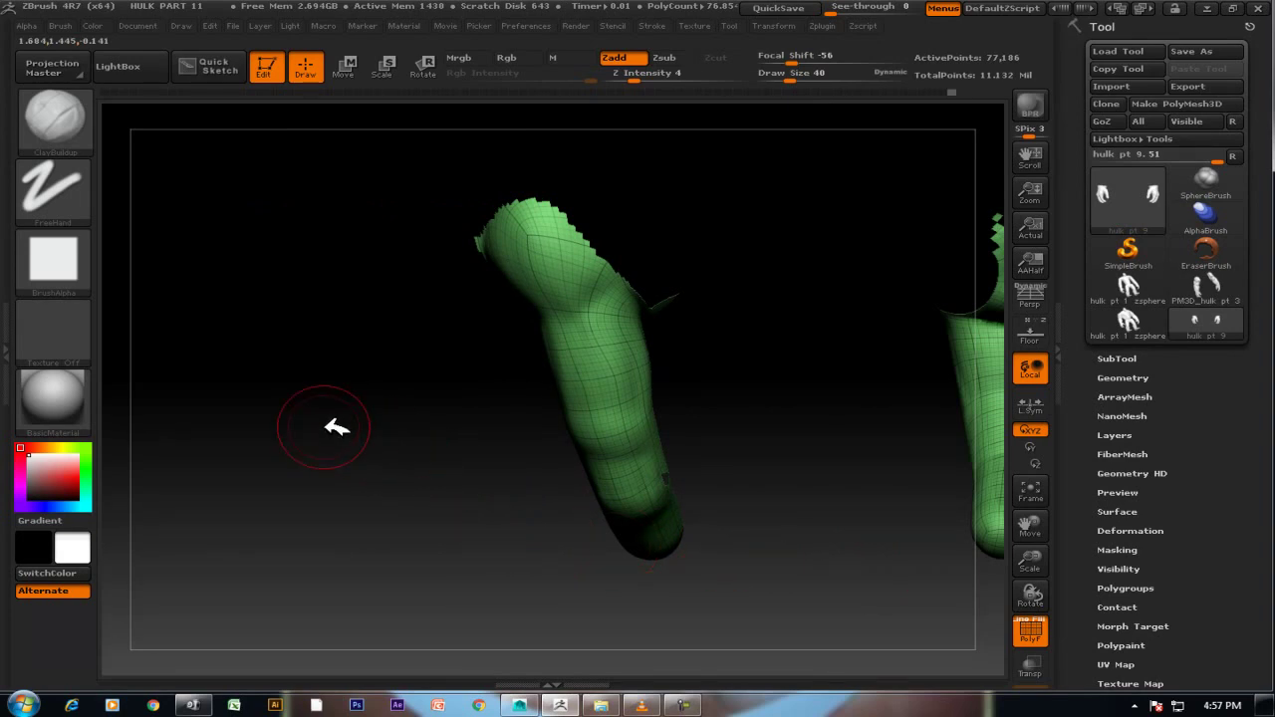
Inspect the isolated finger, unhide the mesh and begin a lasso around the hand.
{"action": "left_click_drag", "start_coordinate": [336, 426], "coordinate": [418, 434]}
{"action": "left_click", "coordinate": [859, 449], "text": "ctrl+shift"}
{"action": "mouse_move", "coordinate": [913, 443]}
{"action": "left_mouse_down"}
{"action": "mouse_move", "coordinate": [854, 427]}
{"action": "mouse_move", "coordinate": [926, 408]}
{"action": "mouse_move", "coordinate": [813, 286]}
{"action": "left_mouse_up"}
{"action": "left_click_drag", "start_coordinate": [715, 314], "coordinate": [751, 292]}
{"action": "mouse_move", "coordinate": [789, 219]}
{"action": "left_mouse_down", "text": "ctrl+shift"}
{"action": "mouse_move", "coordinate": [584, 296]}
{"action": "mouse_move", "coordinate": [525, 366]}
{"action": "mouse_move", "coordinate": [542, 470]}
{"action": "mouse_move", "coordinate": [826, 478]}
{"action": "left_mouse_up", "text": "ctrl+shift"}
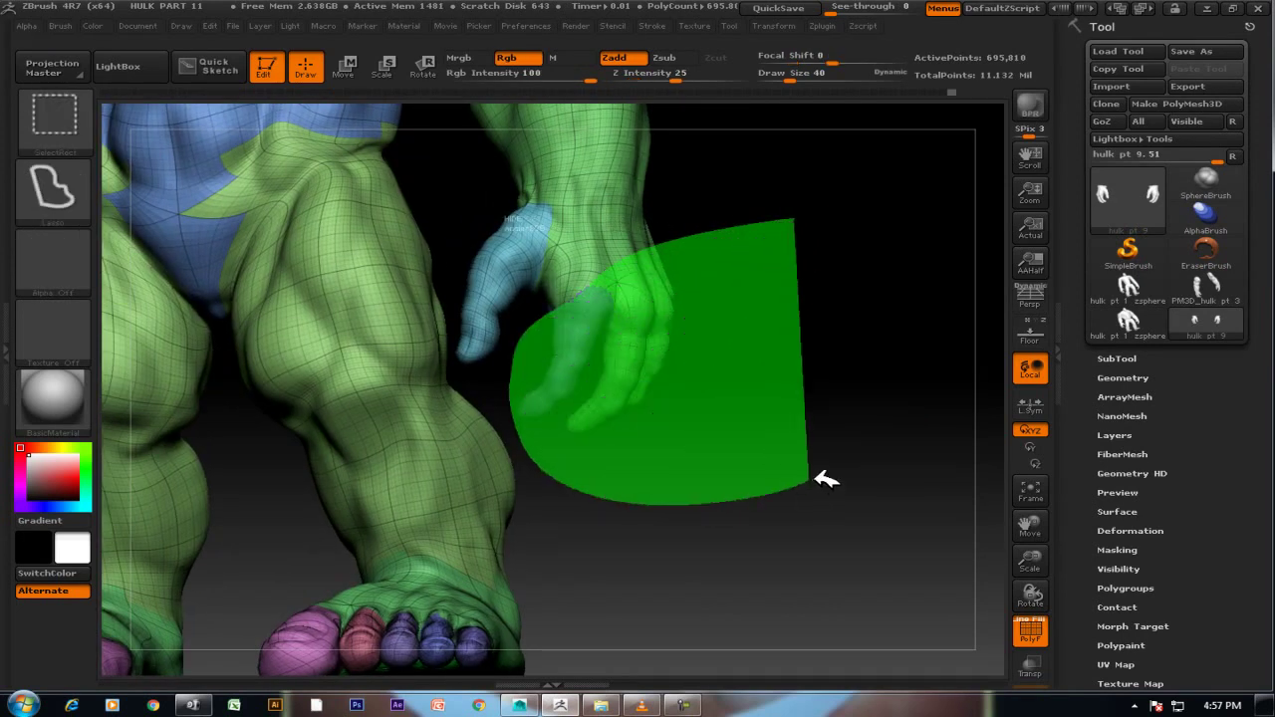
Isolate the hand, lasso a single finger to inspect it, then unhide the hand.
{"action": "mouse_move", "coordinate": [826, 390]}
{"action": "left_mouse_down"}
{"action": "mouse_move", "coordinate": [733, 304]}
{"action": "mouse_move", "coordinate": [620, 336]}
{"action": "mouse_move", "coordinate": [692, 405]}
{"action": "mouse_move", "coordinate": [612, 333]}
{"action": "mouse_move", "coordinate": [786, 406]}
{"action": "mouse_move", "coordinate": [846, 372]}
{"action": "mouse_move", "coordinate": [848, 424]}
{"action": "mouse_move", "coordinate": [808, 388]}
{"action": "mouse_move", "coordinate": [797, 429]}
{"action": "mouse_move", "coordinate": [905, 406]}
{"action": "mouse_move", "coordinate": [788, 390]}
{"action": "left_mouse_up"}
{"action": "key", "text": "ctrl+shift"}
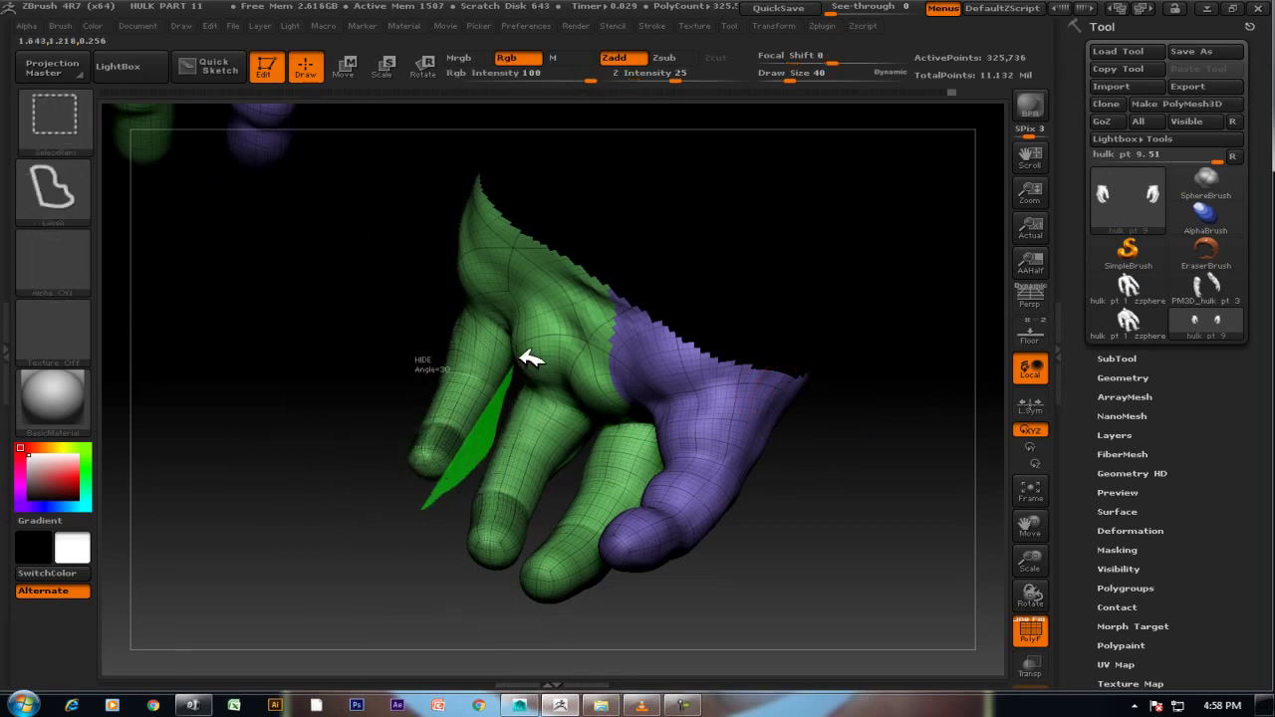
{"action": "mouse_move", "coordinate": [547, 301]}
{"action": "left_mouse_down", "text": "ctrl+shift"}
{"action": "mouse_move", "coordinate": [507, 222]}
{"action": "mouse_move", "coordinate": [333, 356]}
{"action": "mouse_move", "coordinate": [336, 458]}
{"action": "left_mouse_up", "text": "ctrl+shift"}
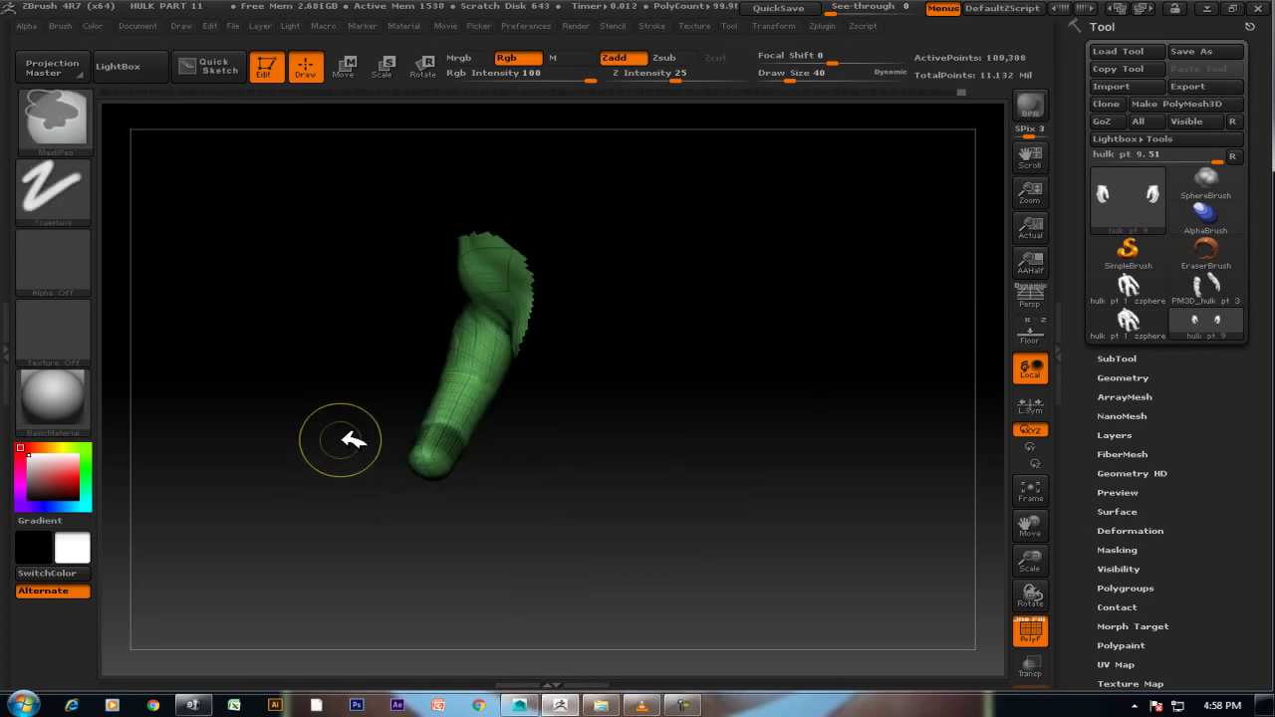
{"action": "mouse_move", "coordinate": [340, 438]}
{"action": "left_mouse_down"}
{"action": "mouse_move", "coordinate": [456, 436]}
{"action": "mouse_move", "coordinate": [342, 451]}
{"action": "mouse_move", "coordinate": [336, 422]}
{"action": "left_mouse_up"}
{"action": "left_click", "coordinate": [336, 422], "text": "ctrl+shift"}
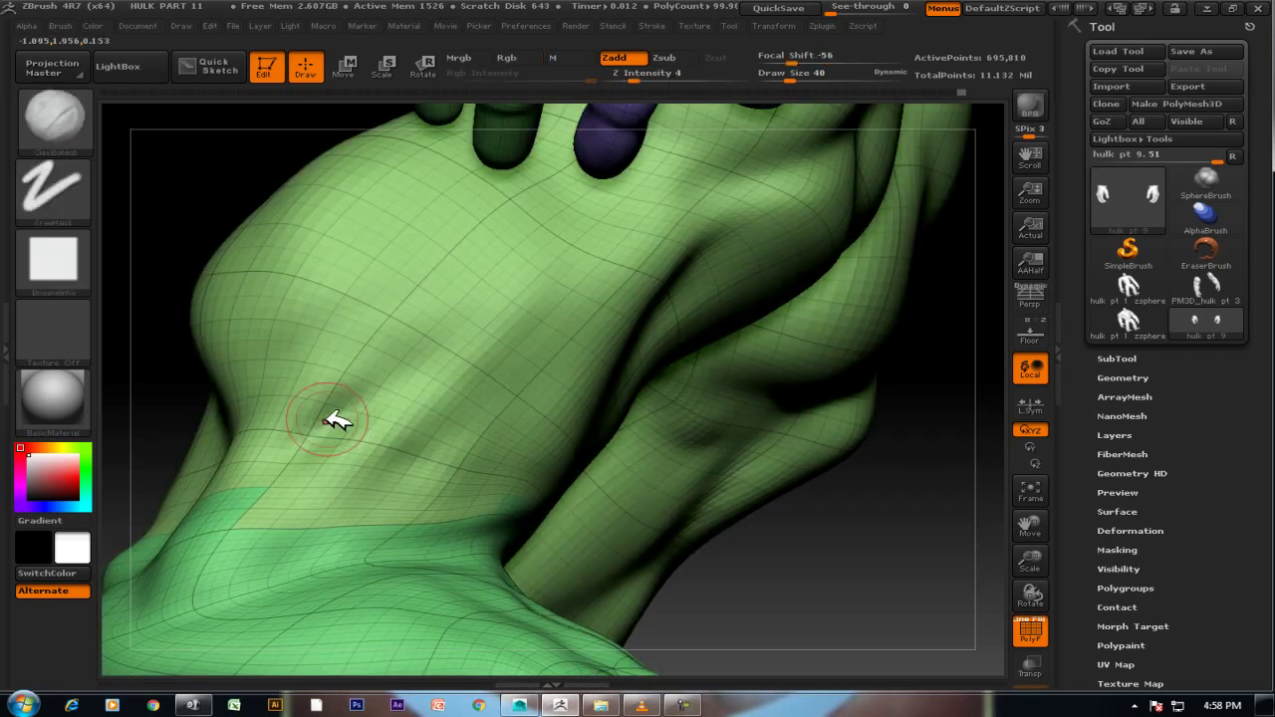
Lasso away the legs so only the hands remain visible.
{"action": "mouse_move", "coordinate": [895, 578]}
{"action": "left_mouse_down"}
{"action": "mouse_move", "coordinate": [854, 484]}
{"action": "mouse_move", "coordinate": [868, 549]}
{"action": "mouse_move", "coordinate": [900, 512]}
{"action": "mouse_move", "coordinate": [822, 516]}
{"action": "left_mouse_up"}
{"action": "left_click_drag", "start_coordinate": [945, 526], "coordinate": [940, 433]}
{"action": "mouse_move", "coordinate": [797, 568]}
{"action": "left_mouse_down", "text": "ctrl+shift"}
{"action": "mouse_move", "coordinate": [594, 433]}
{"action": "mouse_move", "coordinate": [592, 236]}
{"action": "mouse_move", "coordinate": [775, 149]}
{"action": "mouse_move", "coordinate": [922, 209]}
{"action": "left_mouse_up", "text": "ctrl+shift"}
{"action": "mouse_move", "coordinate": [826, 341]}
{"action": "left_mouse_down"}
{"action": "mouse_move", "coordinate": [835, 356]}
{"action": "mouse_move", "coordinate": [817, 370]}
{"action": "left_mouse_up"}
Hide the purple finger, blue thumb and last coloured finger groups on the hand.
{"action": "left_click", "coordinate": [760, 387], "text": "ctrl+alt+shift"}
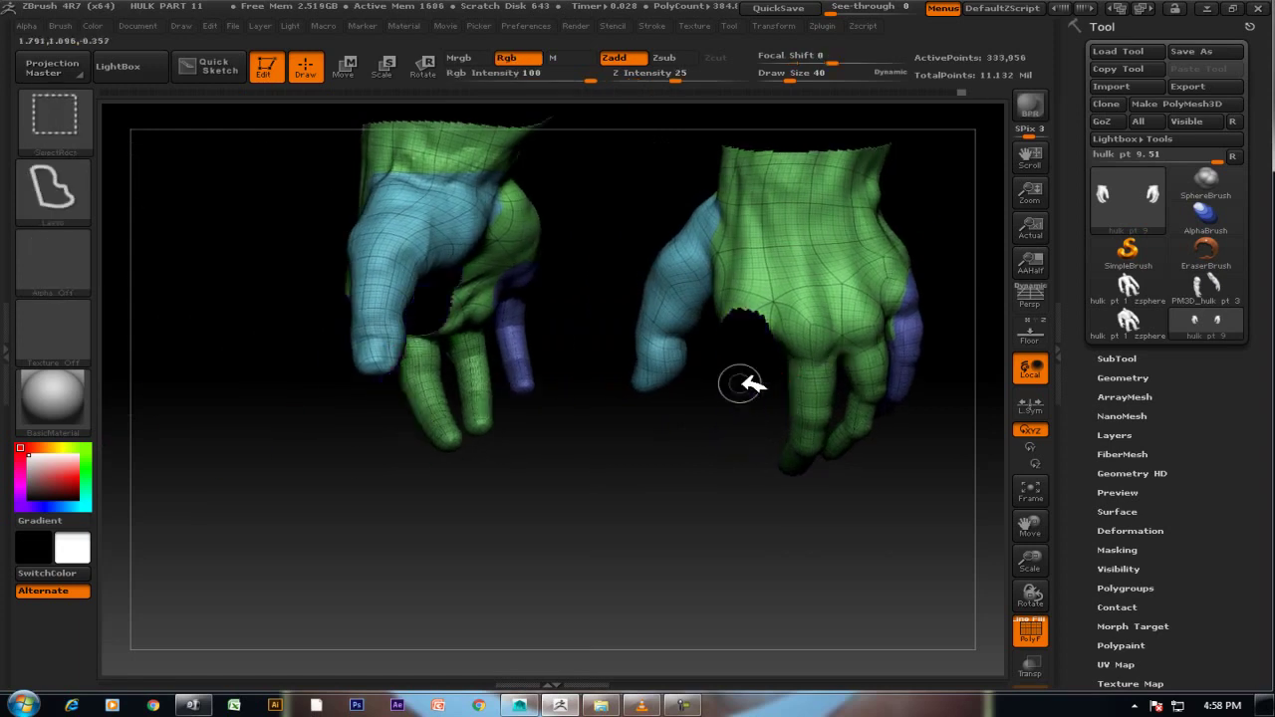
{"action": "left_click", "coordinate": [698, 296], "text": "ctrl+alt+shift"}
{"action": "mouse_move", "coordinate": [843, 496]}
{"action": "left_mouse_down"}
{"action": "mouse_move", "coordinate": [677, 532]}
{"action": "mouse_move", "coordinate": [854, 501]}
{"action": "mouse_move", "coordinate": [909, 550]}
{"action": "mouse_move", "coordinate": [835, 538]}
{"action": "left_mouse_up"}
{"action": "mouse_move", "coordinate": [356, 451]}
{"action": "left_mouse_down"}
{"action": "mouse_move", "coordinate": [279, 465]}
{"action": "mouse_move", "coordinate": [294, 475]}
{"action": "left_mouse_up"}
{"action": "left_click", "coordinate": [683, 365], "text": "ctrl+alt+shift"}
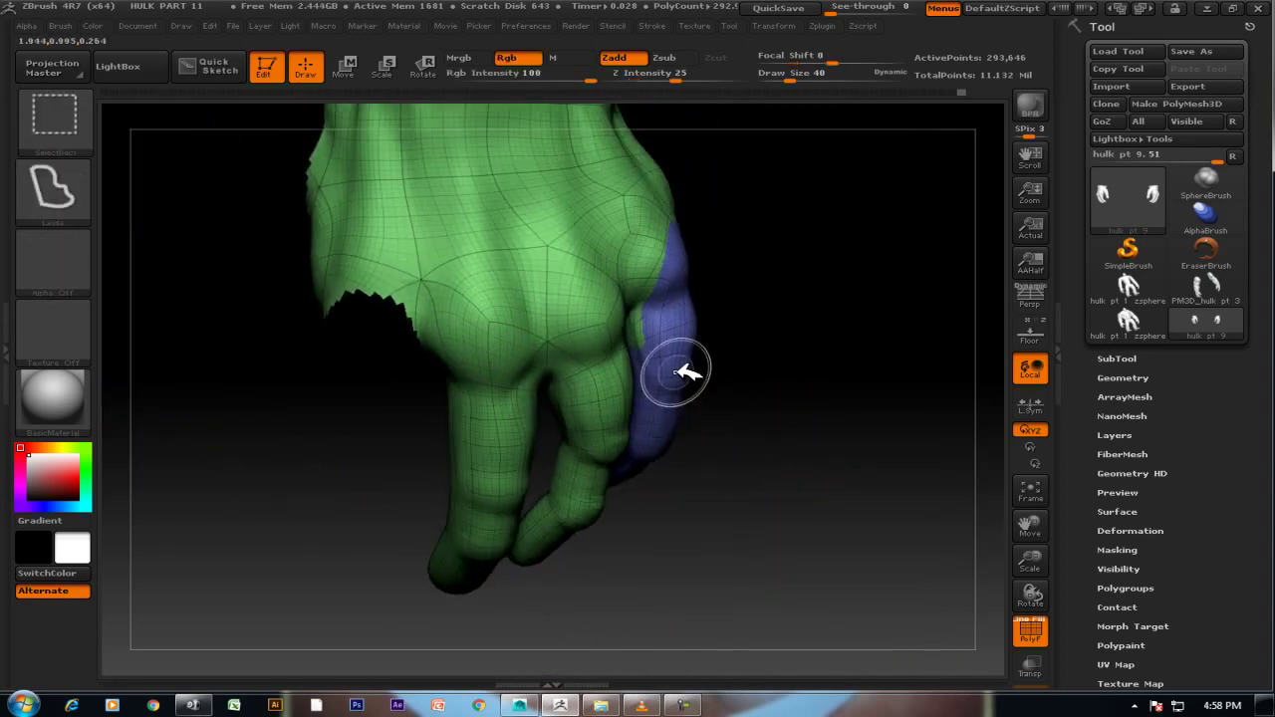
{"action": "mouse_move", "coordinate": [854, 441]}
{"action": "left_mouse_down"}
{"action": "mouse_move", "coordinate": [859, 408]}
{"action": "mouse_move", "coordinate": [843, 372]}
{"action": "mouse_move", "coordinate": [862, 397]}
{"action": "left_mouse_up"}
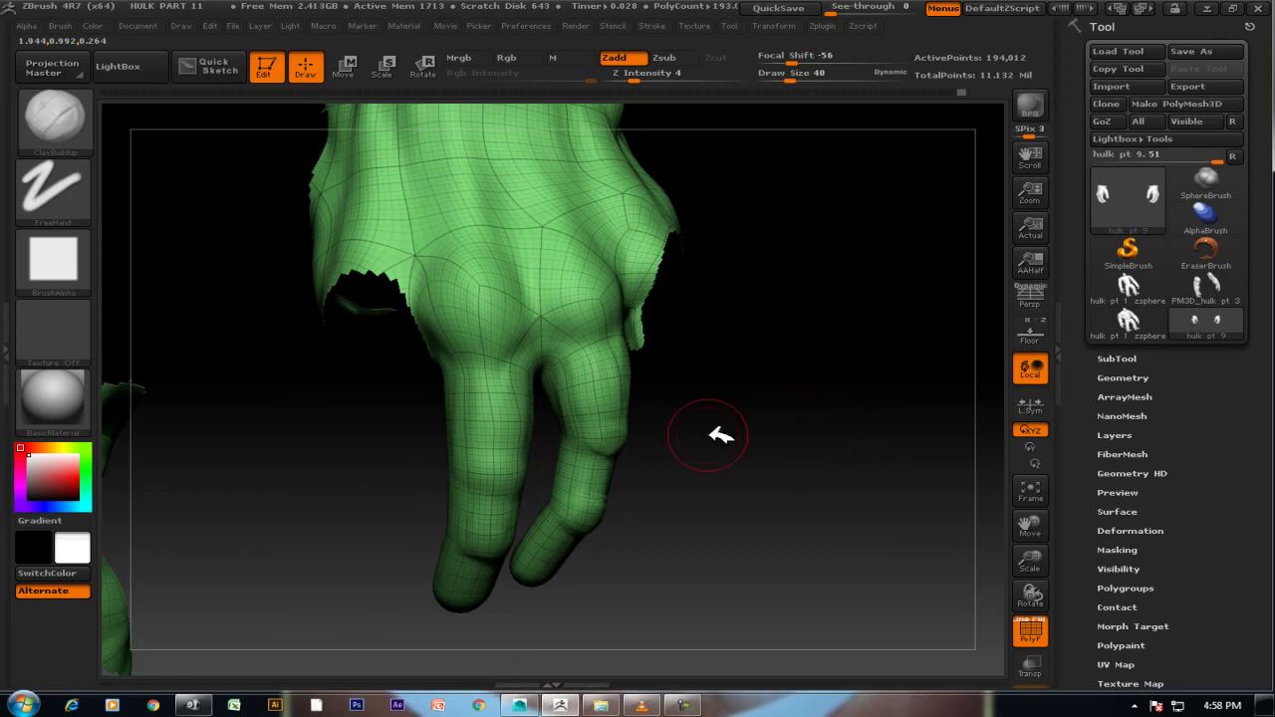
With Transpose Move active, mask the hand so only the split finger stays free.
{"action": "left_click", "coordinate": [347, 66]}
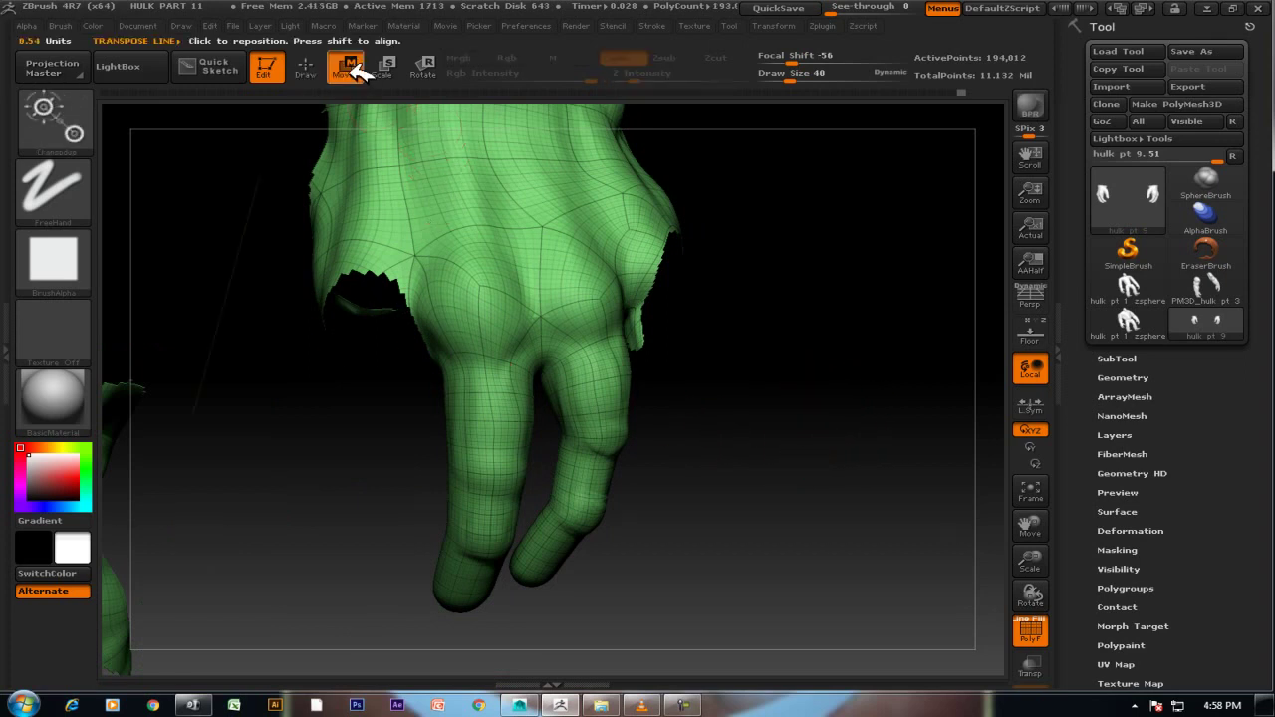
{"action": "mouse_move", "coordinate": [558, 245]}
{"action": "left_mouse_down", "text": "ctrl"}
{"action": "mouse_move", "coordinate": [598, 322]}
{"action": "mouse_move", "coordinate": [649, 307]}
{"action": "mouse_move", "coordinate": [604, 324]}
{"action": "mouse_move", "coordinate": [586, 510]}
{"action": "left_mouse_up", "text": "ctrl"}
{"action": "left_click_drag", "start_coordinate": [555, 568], "coordinate": [553, 572]}
{"action": "mouse_move", "coordinate": [697, 558]}
{"action": "left_mouse_down"}
{"action": "mouse_move", "coordinate": [768, 518]}
{"action": "mouse_move", "coordinate": [786, 525]}
{"action": "left_mouse_up"}
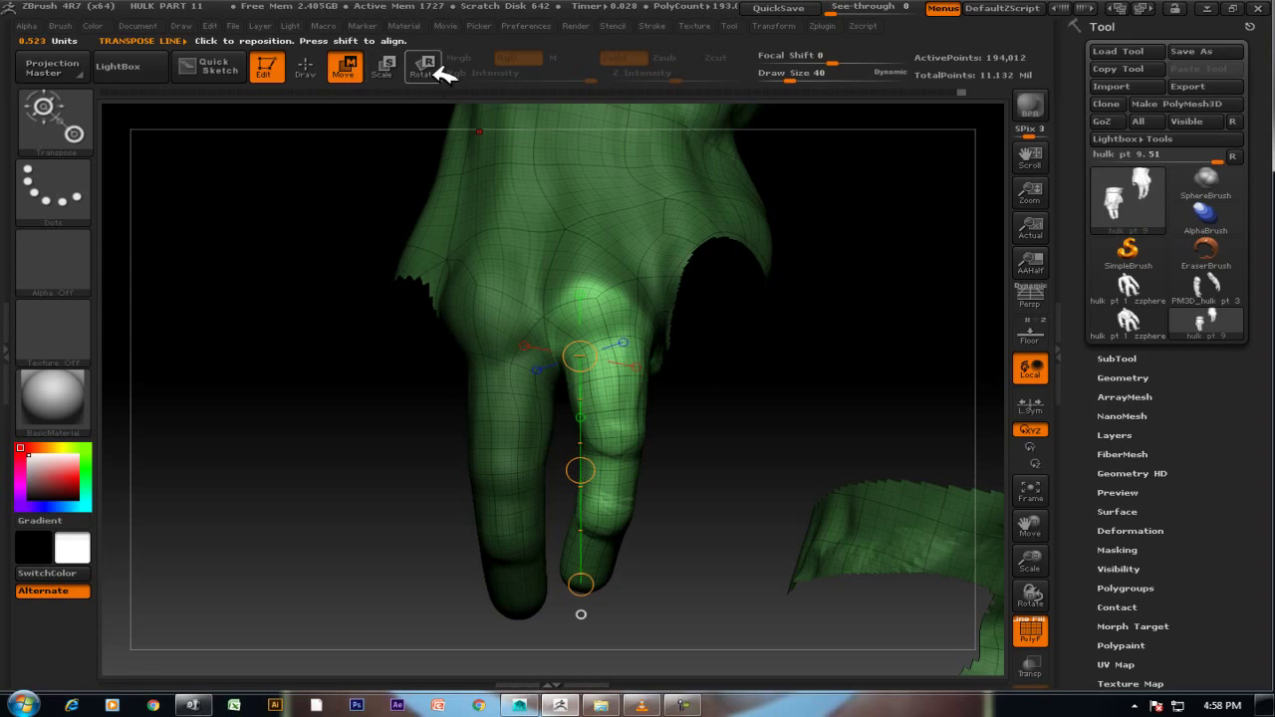
Use Transpose Rotate to bend the fingertip segment right, then back left.
{"action": "left_click", "coordinate": [432, 70]}
{"action": "left_click_drag", "start_coordinate": [582, 470], "coordinate": [612, 469]}
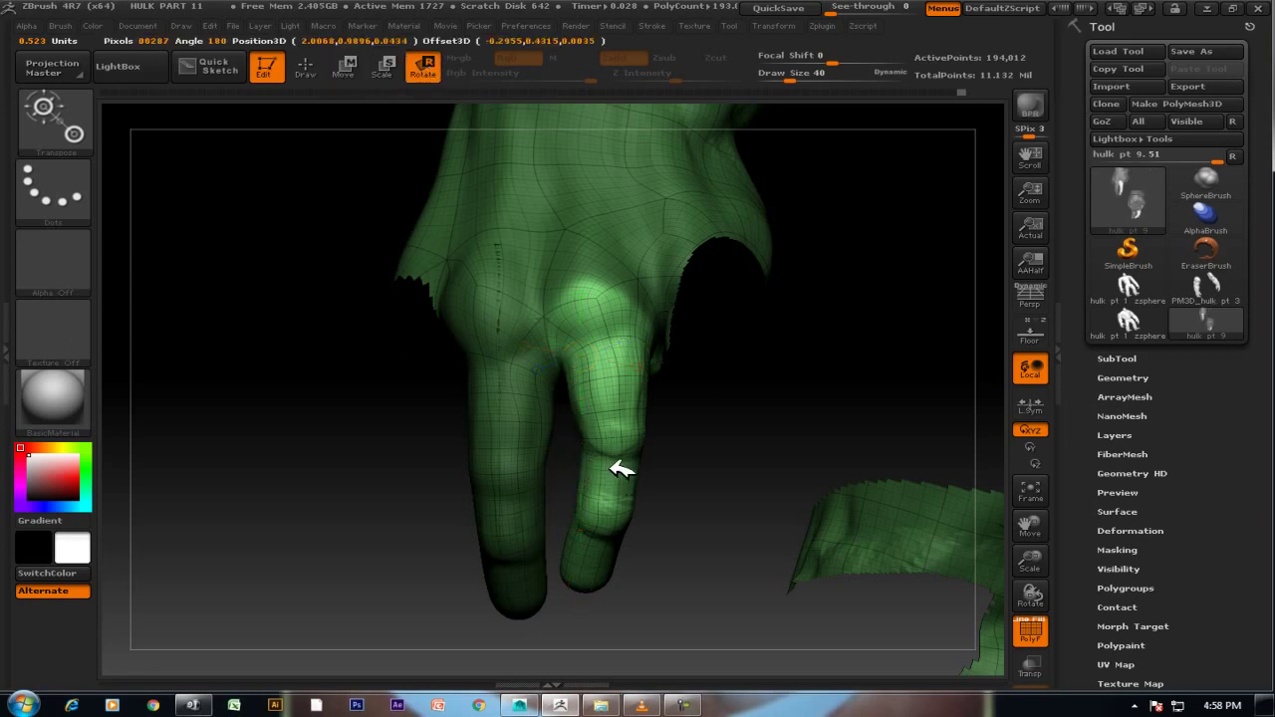
{"action": "left_click_drag", "start_coordinate": [336, 369], "coordinate": [622, 538]}
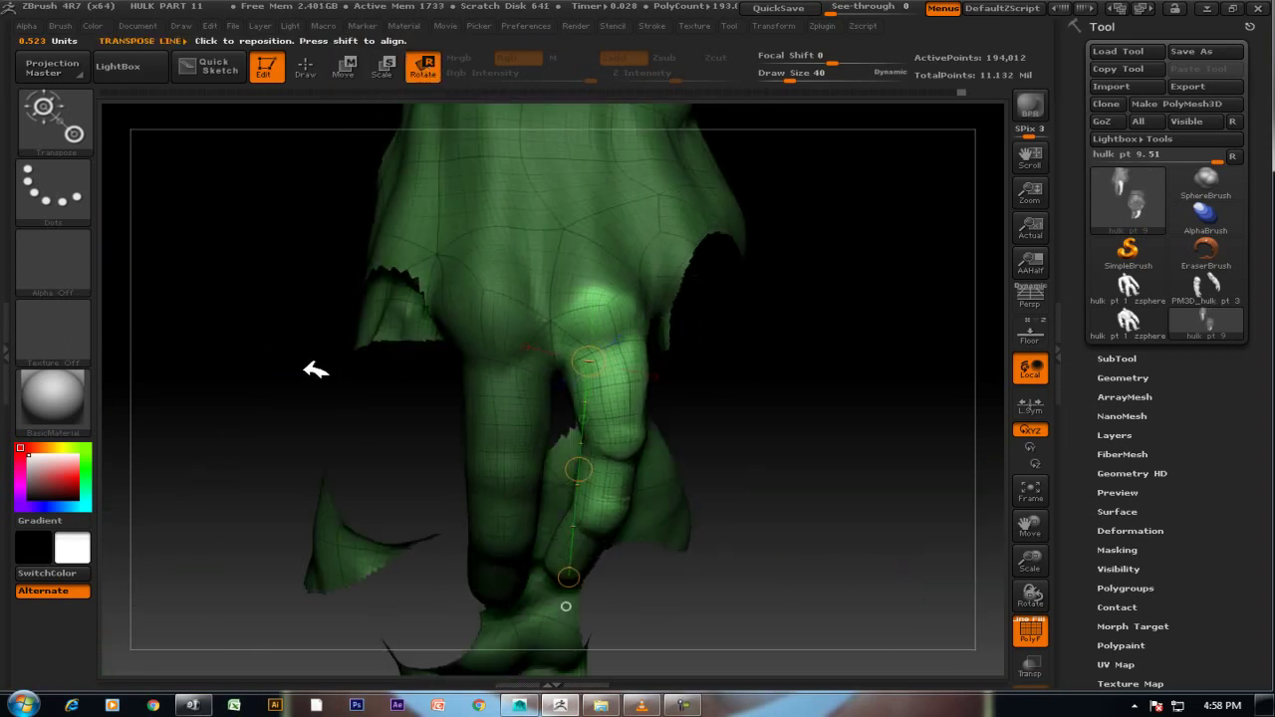
{"action": "left_click_drag", "start_coordinate": [597, 466], "coordinate": [585, 465]}
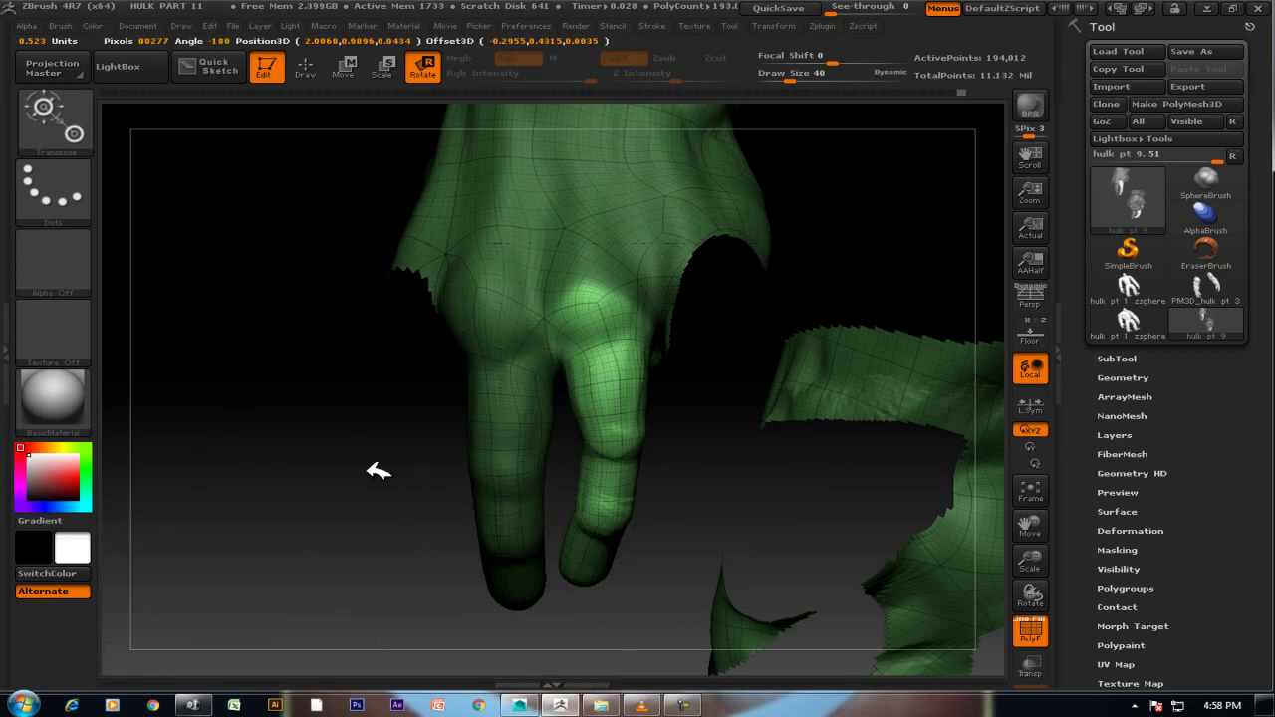
Bend the whole finger to the right and twist it along its length into pose.
{"action": "left_click_drag", "start_coordinate": [285, 488], "coordinate": [217, 246]}
{"action": "mouse_move", "coordinate": [319, 381]}
{"action": "left_mouse_down"}
{"action": "mouse_move", "coordinate": [319, 508]}
{"action": "mouse_move", "coordinate": [250, 465]}
{"action": "mouse_move", "coordinate": [173, 459]}
{"action": "mouse_move", "coordinate": [257, 492]}
{"action": "mouse_move", "coordinate": [407, 472]}
{"action": "left_mouse_up"}
{"action": "left_click_drag", "start_coordinate": [496, 471], "coordinate": [541, 469]}
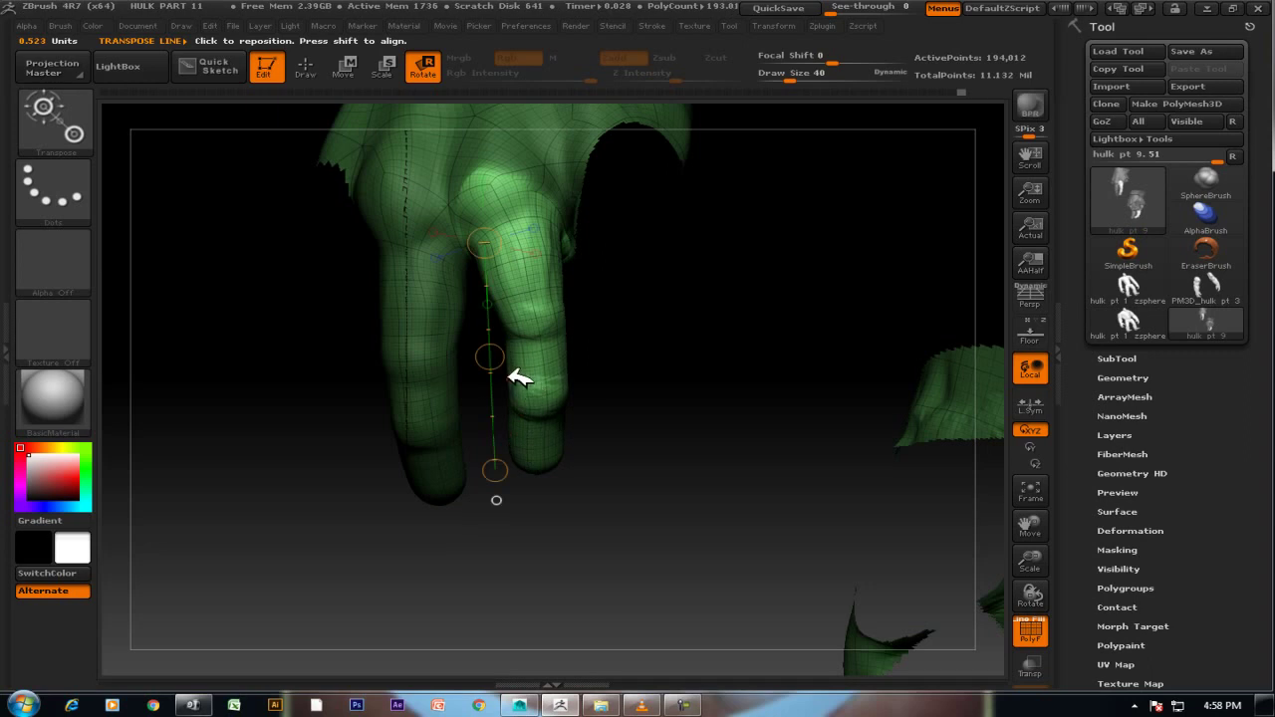
{"action": "left_click_drag", "start_coordinate": [495, 358], "coordinate": [469, 362]}
{"action": "left_click_drag", "start_coordinate": [280, 370], "coordinate": [382, 367]}
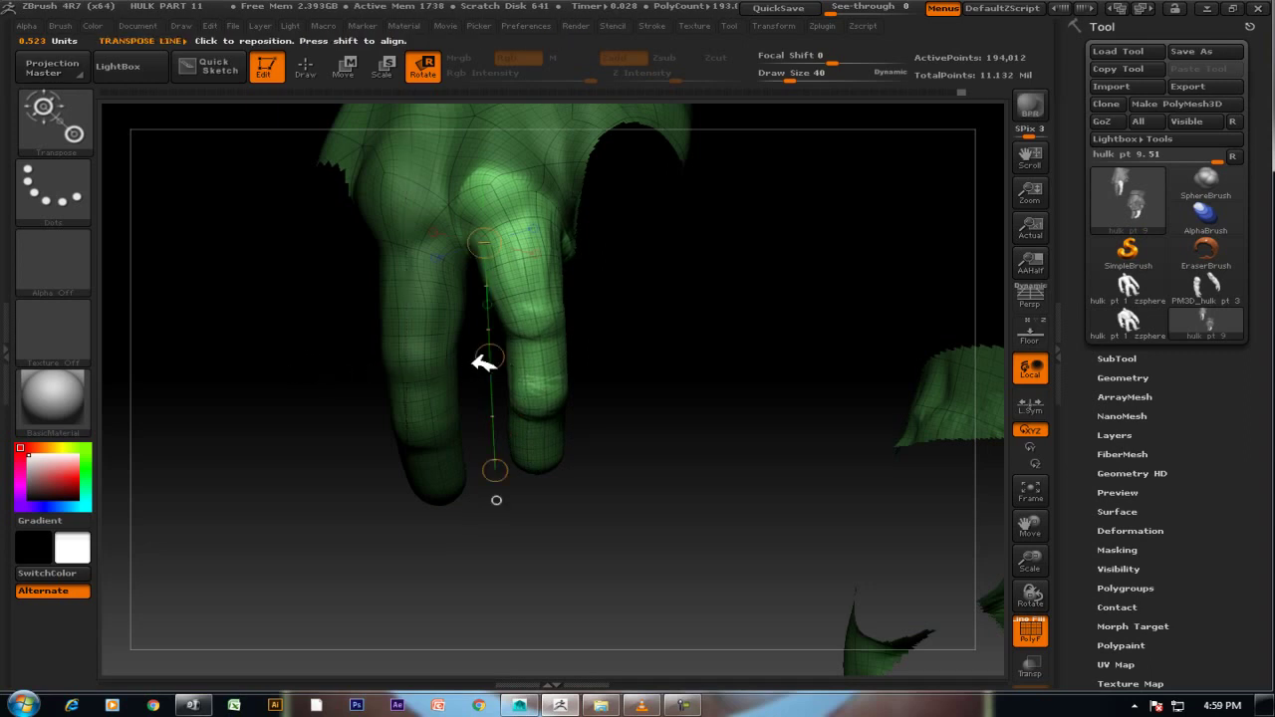
{"action": "left_click_drag", "start_coordinate": [502, 356], "coordinate": [505, 356]}
{"action": "left_click_drag", "start_coordinate": [429, 371], "coordinate": [448, 381]}
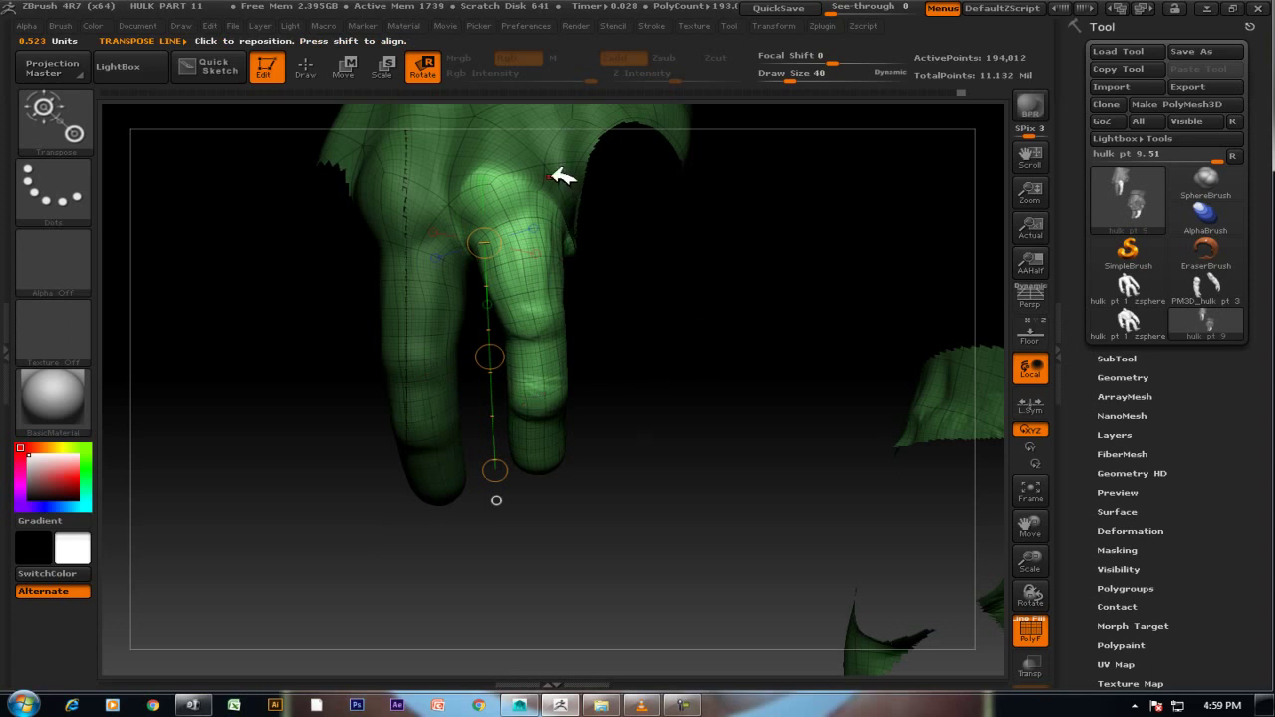
Clear the mask from the hand and return to Draw mode.
{"action": "left_click", "coordinate": [353, 63]}
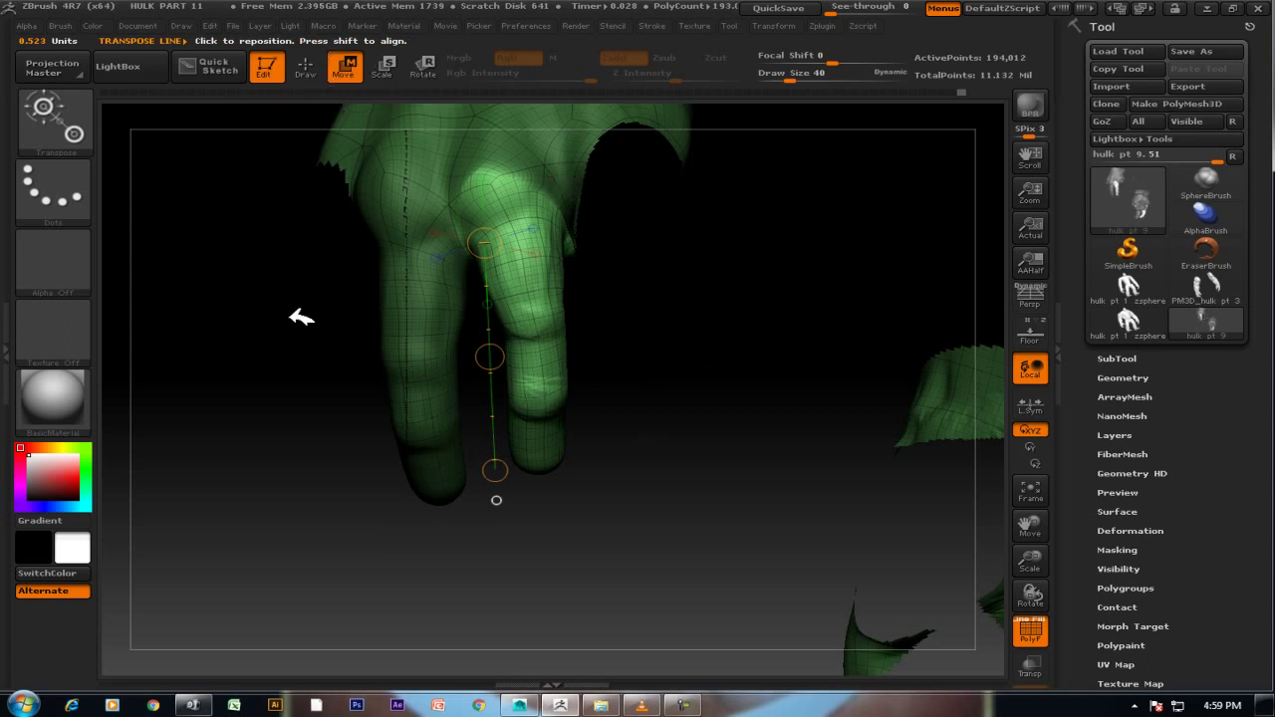
{"action": "left_click_drag", "start_coordinate": [254, 370], "coordinate": [288, 421], "text": "ctrl"}
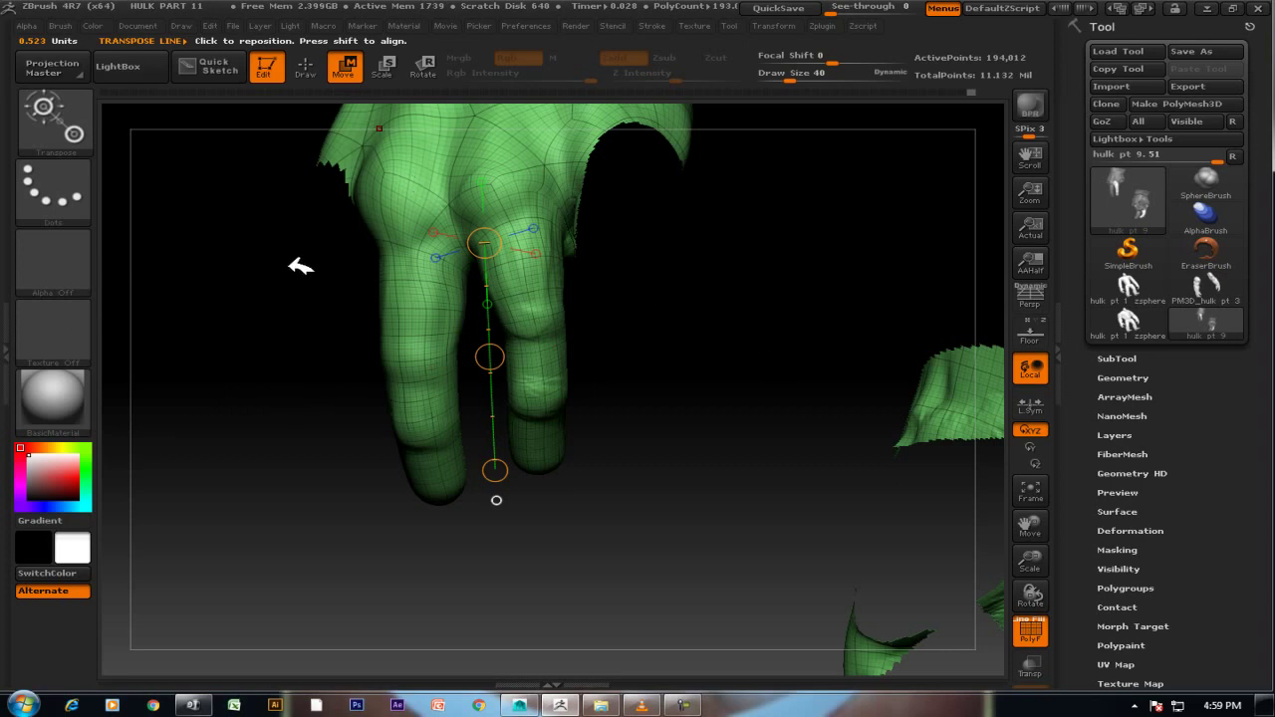
{"action": "mouse_move", "coordinate": [244, 342]}
{"action": "left_mouse_down"}
{"action": "mouse_move", "coordinate": [276, 330]}
{"action": "mouse_move", "coordinate": [264, 318]}
{"action": "left_mouse_up"}
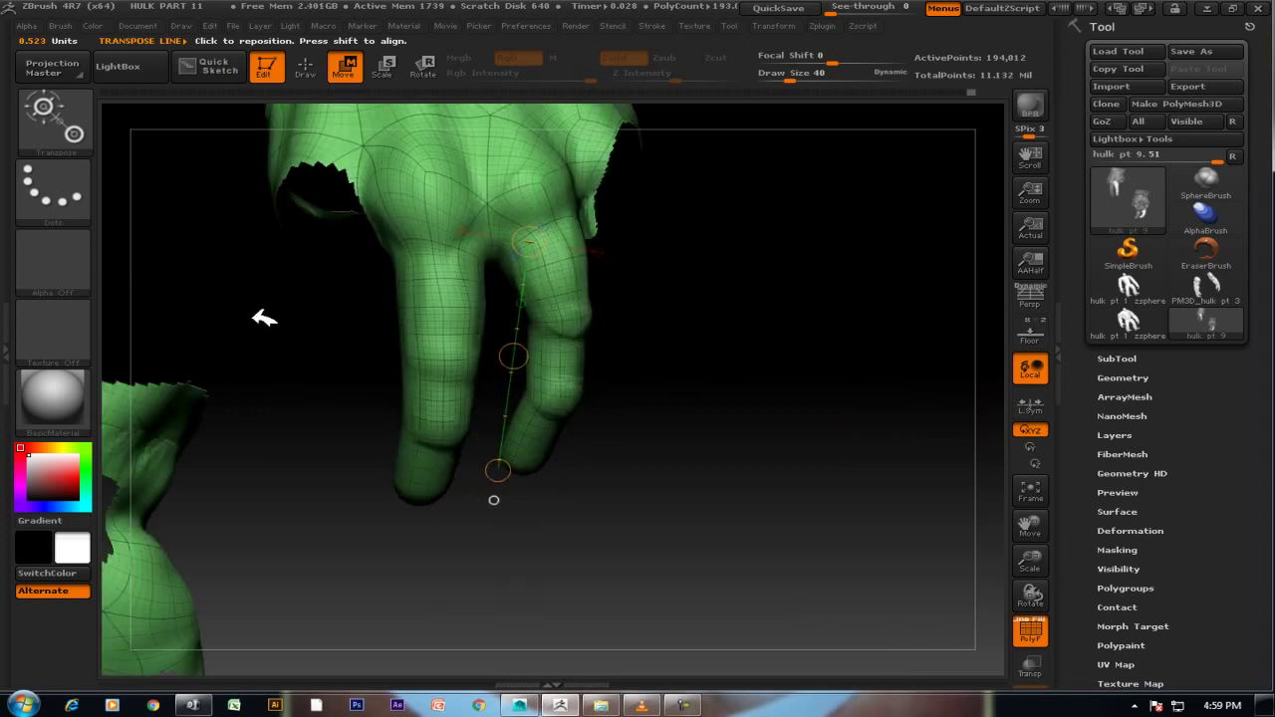
{"action": "left_click_drag", "start_coordinate": [785, 399], "coordinate": [825, 358]}
{"action": "left_click", "coordinate": [305, 67]}
{"action": "mouse_move", "coordinate": [774, 313]}
{"action": "left_mouse_down"}
{"action": "mouse_move", "coordinate": [840, 339]}
{"action": "mouse_move", "coordinate": [808, 365]}
{"action": "mouse_move", "coordinate": [859, 408]}
{"action": "left_mouse_up"}
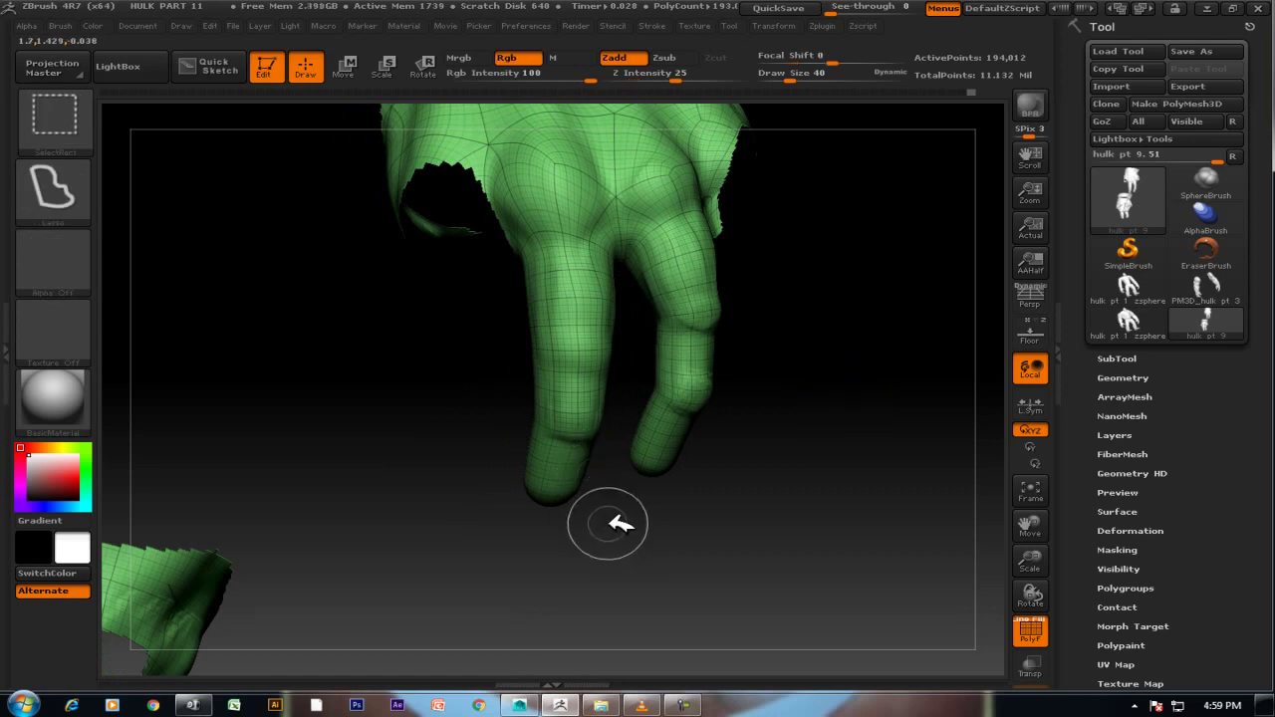
Isolate the middle finger and make it its own polygroup.
{"action": "mouse_move", "coordinate": [605, 540]}
{"action": "left_mouse_down", "text": "ctrl+shift"}
{"action": "mouse_move", "coordinate": [479, 535]}
{"action": "mouse_move", "coordinate": [554, 251]}
{"action": "left_mouse_up", "text": "ctrl+shift"}
{"action": "left_click", "coordinate": [694, 427], "text": "ctrl+shift"}
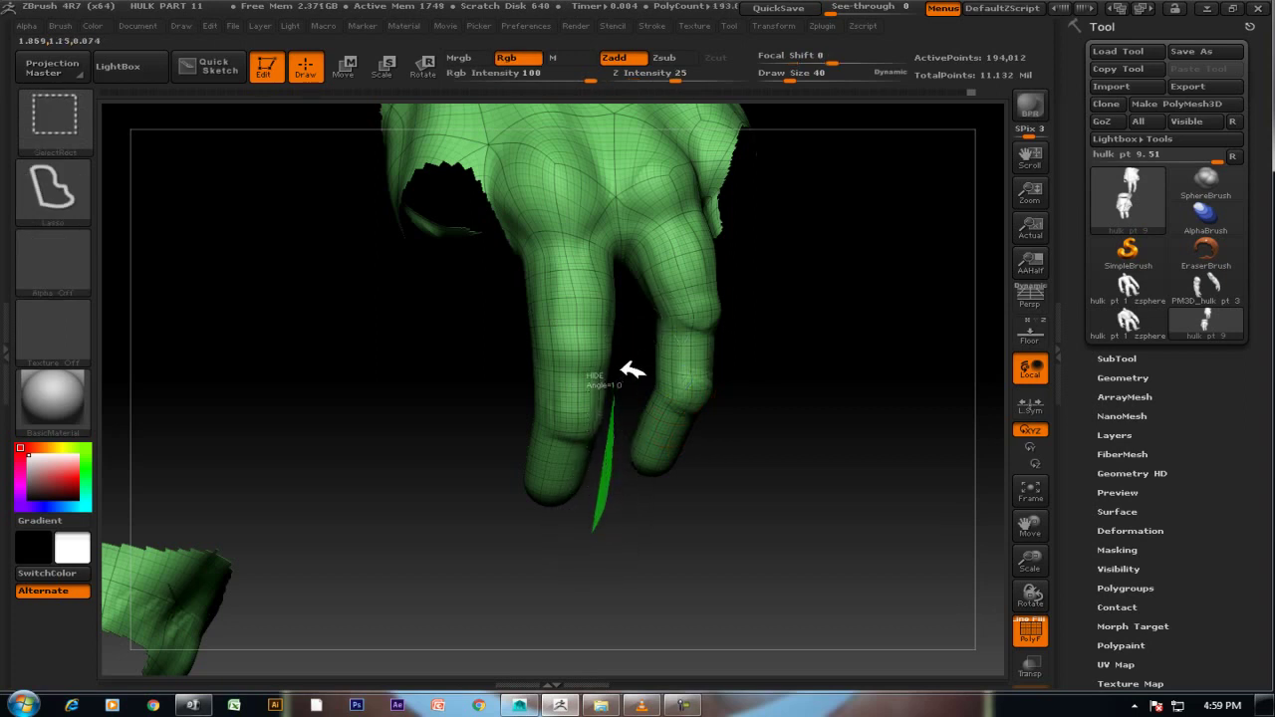
{"action": "left_click_drag", "start_coordinate": [648, 304], "coordinate": [631, 257], "text": "ctrl+shift"}
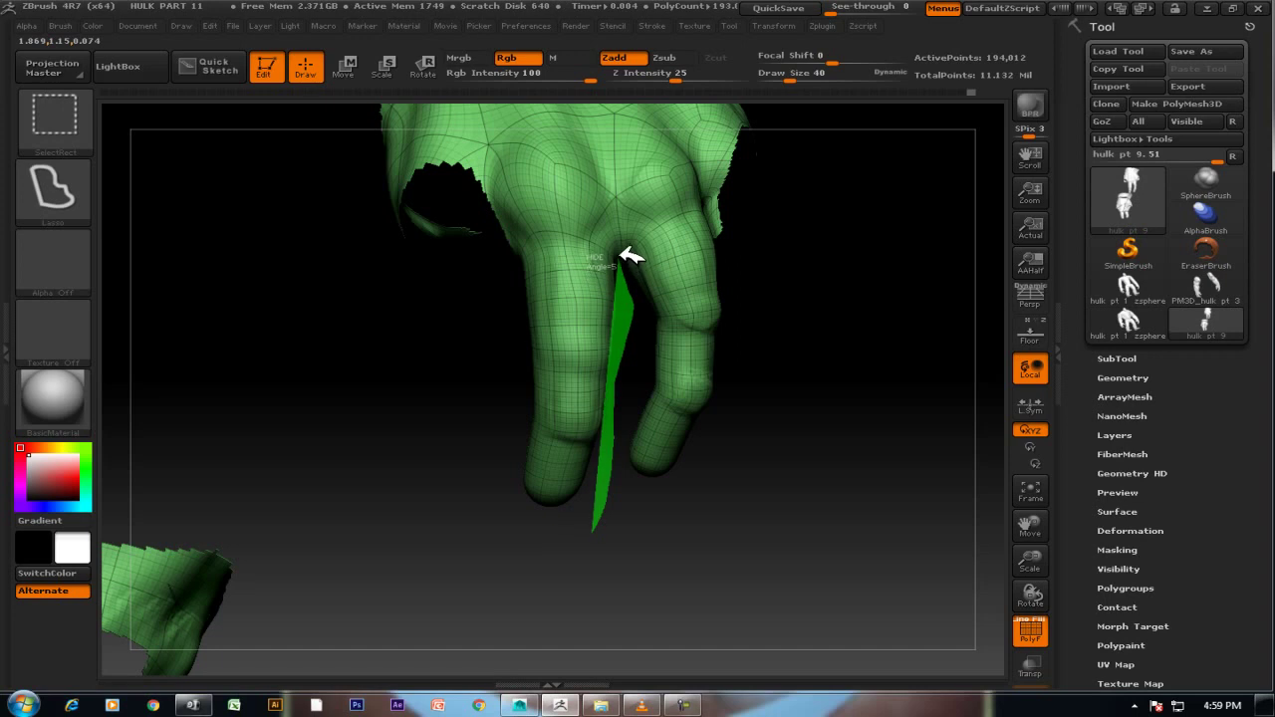
{"action": "mouse_move", "coordinate": [629, 195]}
{"action": "left_mouse_down", "text": "ctrl+shift"}
{"action": "mouse_move", "coordinate": [606, 171]}
{"action": "mouse_move", "coordinate": [558, 186]}
{"action": "mouse_move", "coordinate": [484, 279]}
{"action": "mouse_move", "coordinate": [441, 516]}
{"action": "mouse_move", "coordinate": [608, 420]}
{"action": "mouse_move", "coordinate": [527, 322]}
{"action": "mouse_move", "coordinate": [569, 369]}
{"action": "mouse_move", "coordinate": [428, 365]}
{"action": "left_mouse_up", "text": "ctrl+shift"}
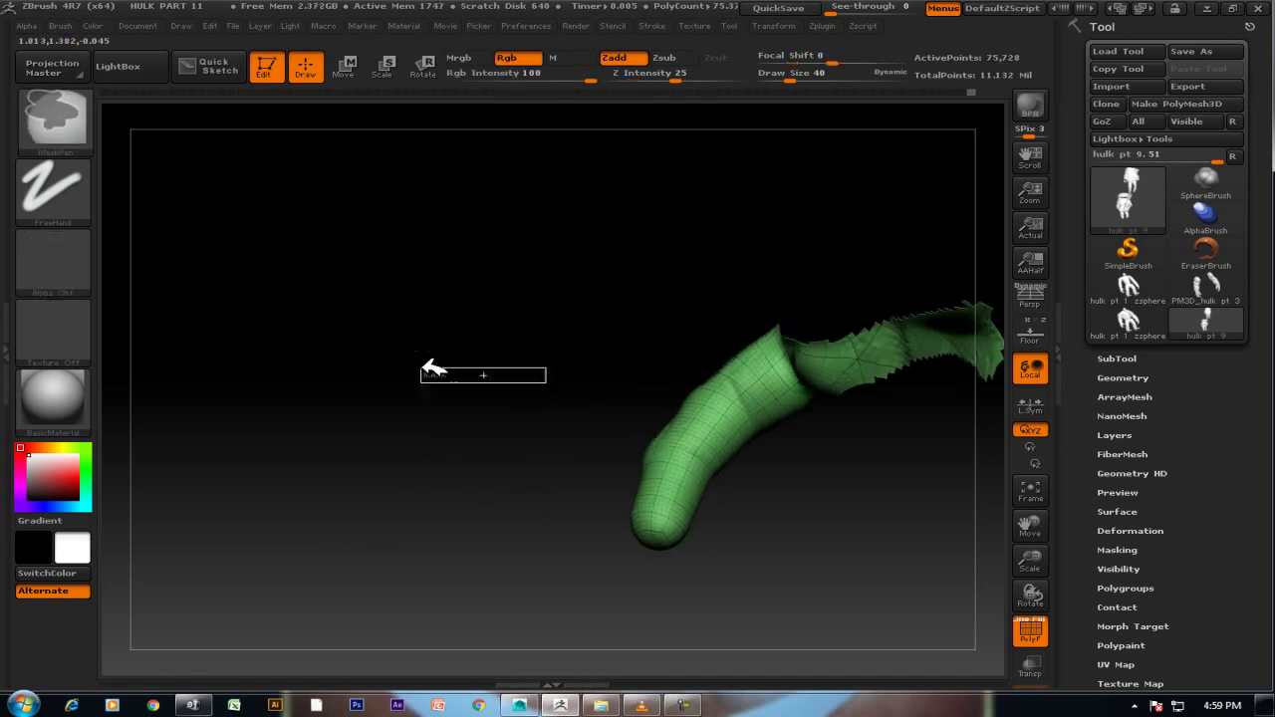
{"action": "key", "text": "ctrl"}
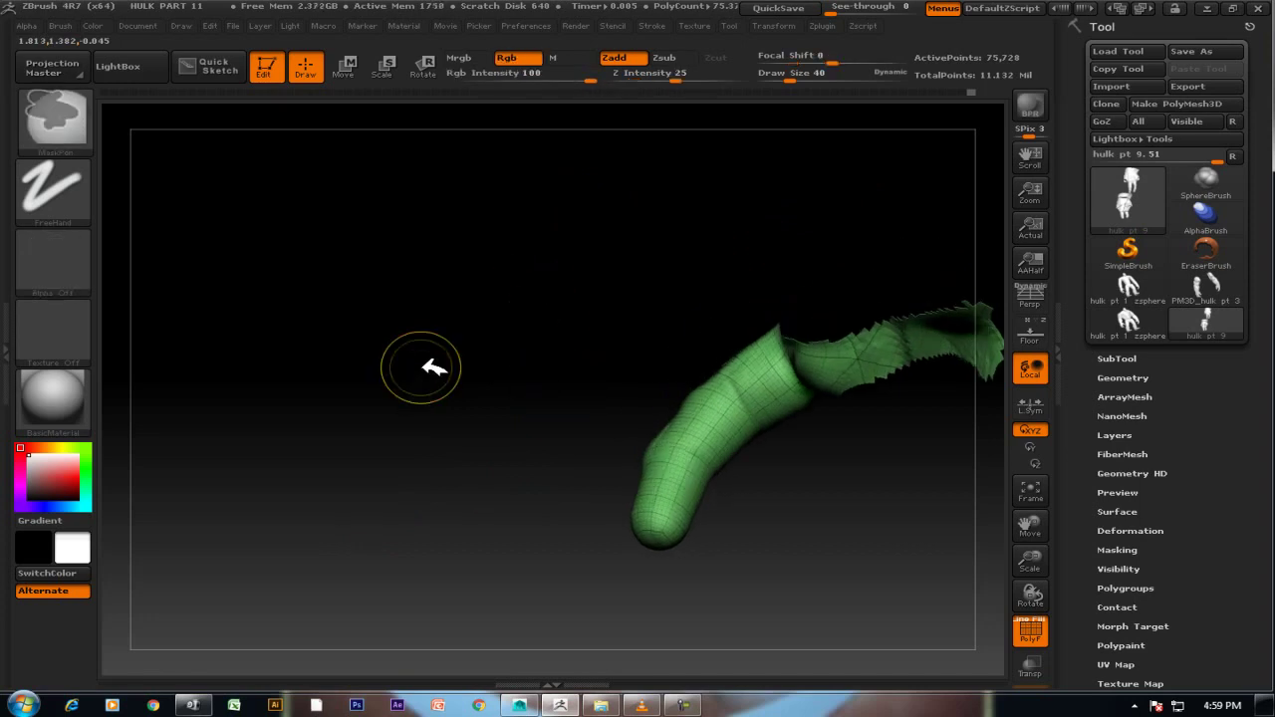
Bring the rest of the model back and zoom in on the hand.
{"action": "mouse_move", "coordinate": [450, 413]}
{"action": "left_mouse_down"}
{"action": "mouse_move", "coordinate": [558, 441]}
{"action": "mouse_move", "coordinate": [828, 386]}
{"action": "left_mouse_up"}
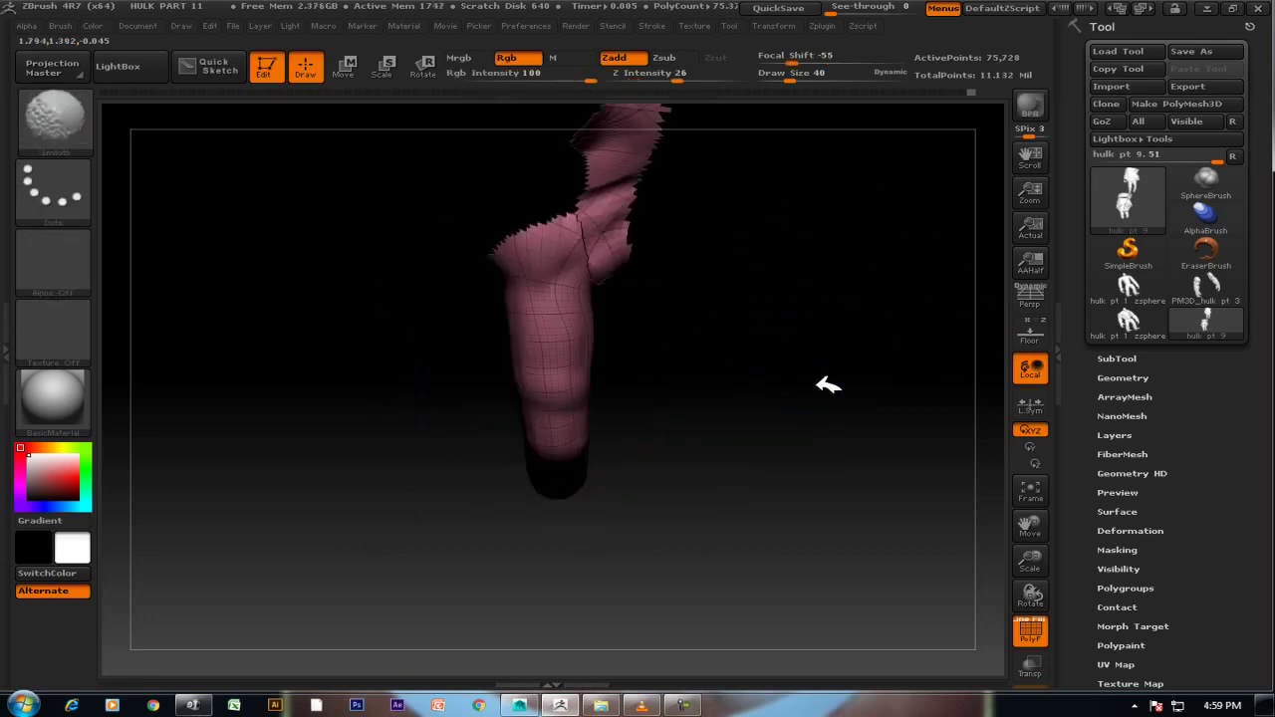
{"action": "left_click", "coordinate": [883, 395], "text": "ctrl+shift"}
{"action": "mouse_move", "coordinate": [940, 379]}
{"action": "left_mouse_down"}
{"action": "mouse_move", "coordinate": [981, 306]}
{"action": "mouse_move", "coordinate": [940, 376]}
{"action": "mouse_move", "coordinate": [987, 435]}
{"action": "mouse_move", "coordinate": [964, 431]}
{"action": "mouse_move", "coordinate": [854, 328]}
{"action": "mouse_move", "coordinate": [926, 365]}
{"action": "mouse_move", "coordinate": [900, 369]}
{"action": "left_mouse_up"}
{"action": "left_click_drag", "start_coordinate": [862, 292], "coordinate": [897, 307]}
Isolate the hand, hide the cyan thumb, purple and red finger groups, then restore them.
{"action": "key", "text": "ctrl+shift"}
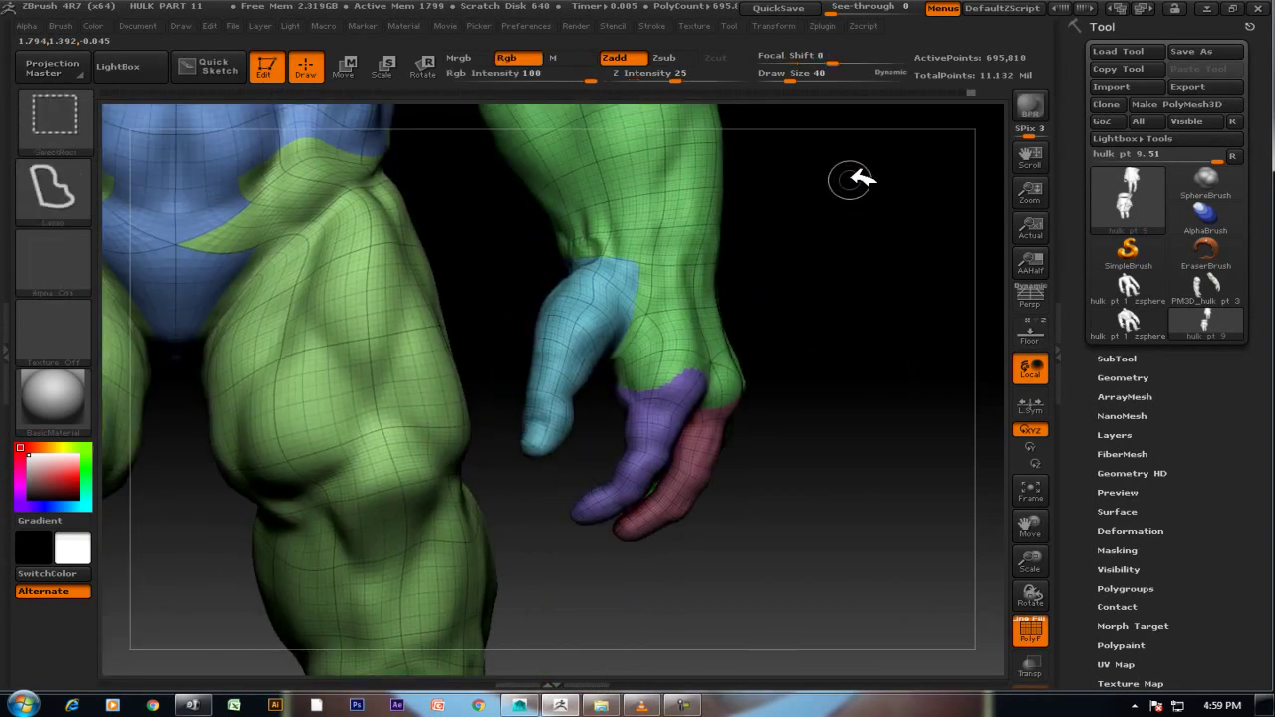
{"action": "mouse_move", "coordinate": [735, 190]}
{"action": "left_mouse_down", "text": "ctrl+shift"}
{"action": "mouse_move", "coordinate": [541, 308]}
{"action": "mouse_move", "coordinate": [504, 433]}
{"action": "mouse_move", "coordinate": [606, 620]}
{"action": "mouse_move", "coordinate": [921, 575]}
{"action": "mouse_move", "coordinate": [843, 513]}
{"action": "mouse_move", "coordinate": [891, 507]}
{"action": "left_mouse_up", "text": "ctrl+shift"}
{"action": "key", "text": "ctrl+shift"}
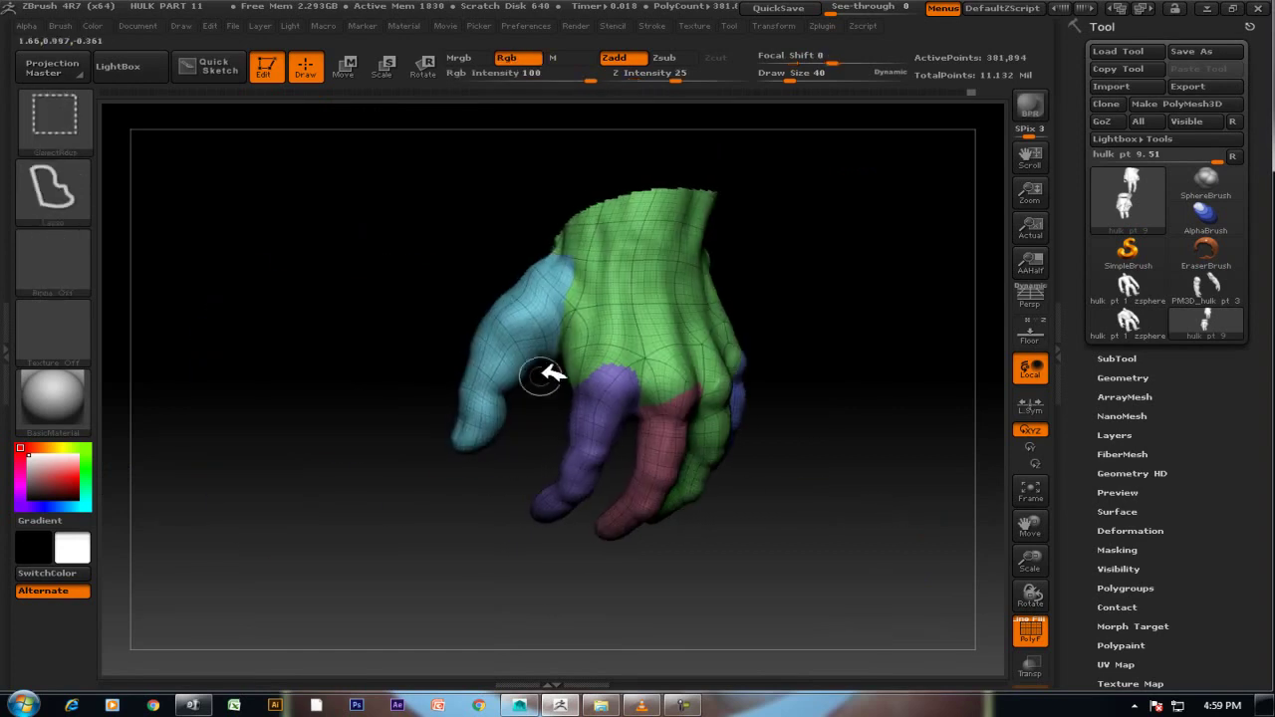
{"action": "left_click", "coordinate": [536, 348], "text": "ctrl+shift"}
{"action": "left_click", "coordinate": [615, 436], "text": "ctrl+shift"}
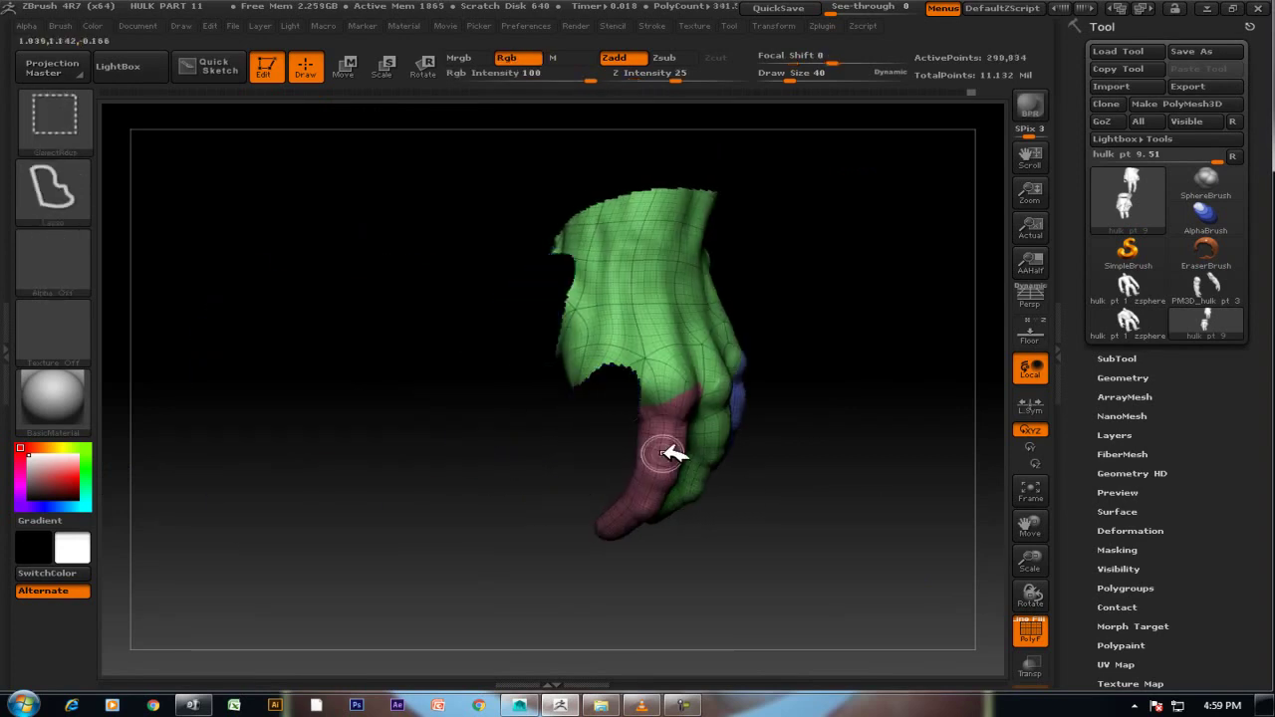
{"action": "left_click", "coordinate": [675, 449], "text": "ctrl+shift"}
{"action": "mouse_move", "coordinate": [891, 456]}
{"action": "left_mouse_down"}
{"action": "mouse_move", "coordinate": [825, 426]}
{"action": "mouse_move", "coordinate": [815, 397]}
{"action": "mouse_move", "coordinate": [791, 472]}
{"action": "mouse_move", "coordinate": [442, 401]}
{"action": "mouse_move", "coordinate": [465, 484]}
{"action": "mouse_move", "coordinate": [457, 396]}
{"action": "left_mouse_up"}
{"action": "left_click", "coordinate": [469, 408], "text": "ctrl+shift"}
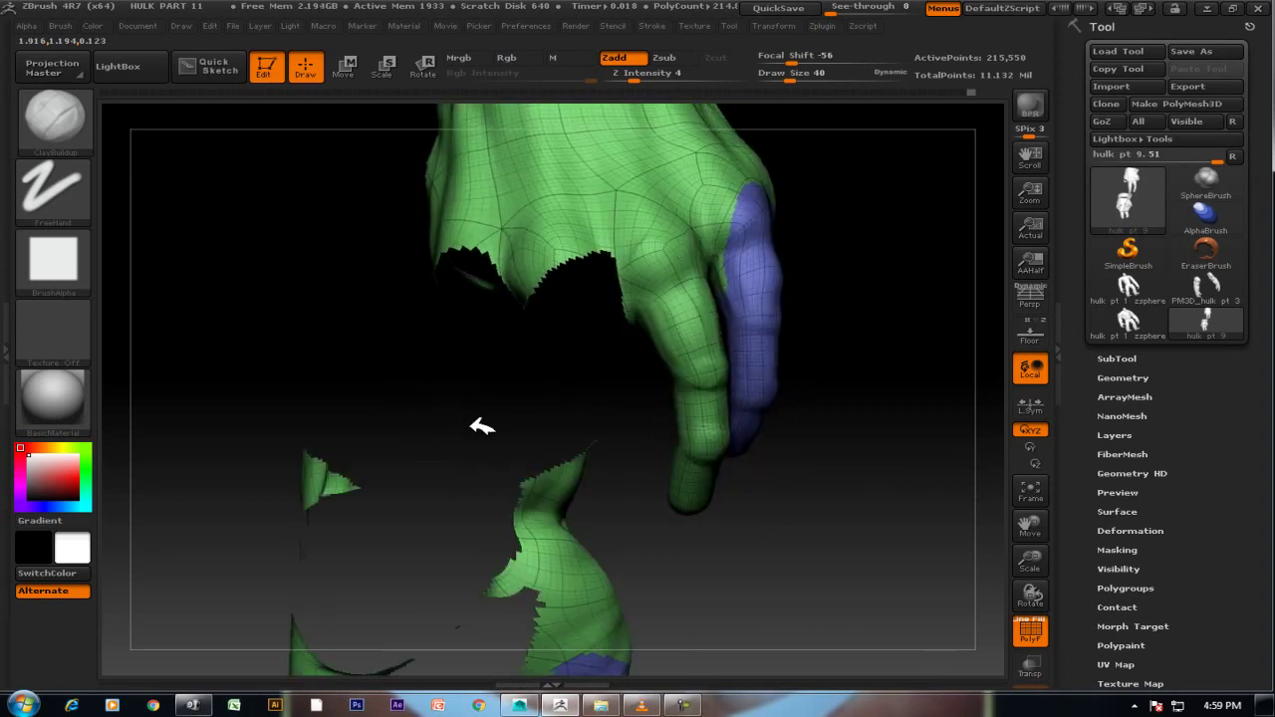
{"action": "mouse_move", "coordinate": [806, 421]}
{"action": "left_mouse_down"}
{"action": "mouse_move", "coordinate": [927, 438]}
{"action": "mouse_move", "coordinate": [885, 423]}
{"action": "left_mouse_up"}
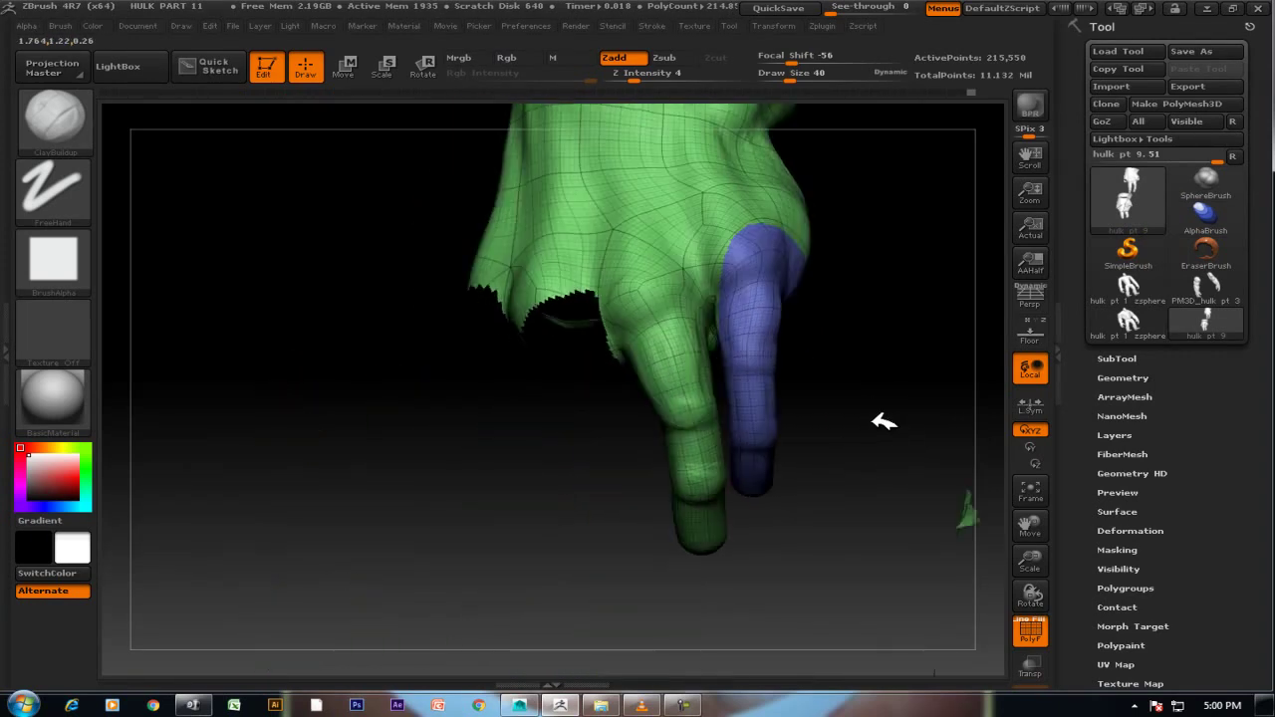
{"action": "left_click", "coordinate": [885, 422]}
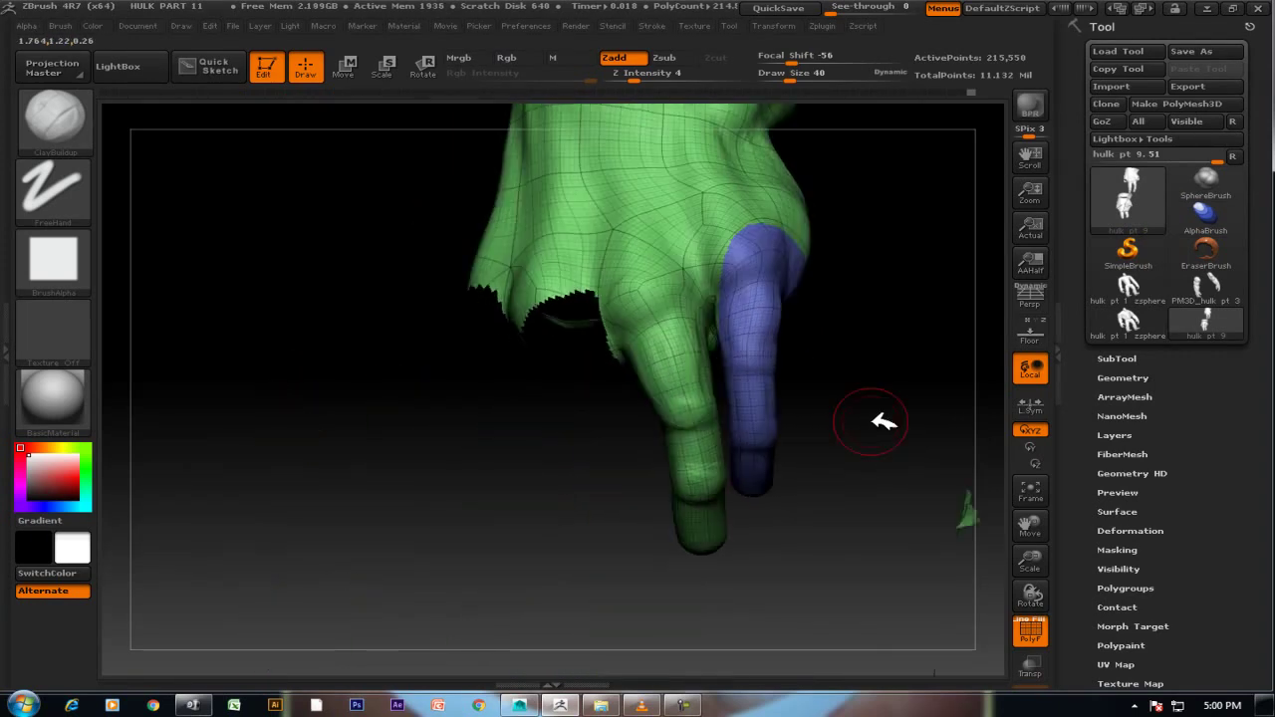
Mask everything except the blue finger and bend it to a new angle.
{"action": "left_click", "coordinate": [344, 67]}
{"action": "left_click", "coordinate": [746, 261], "text": "ctrl"}
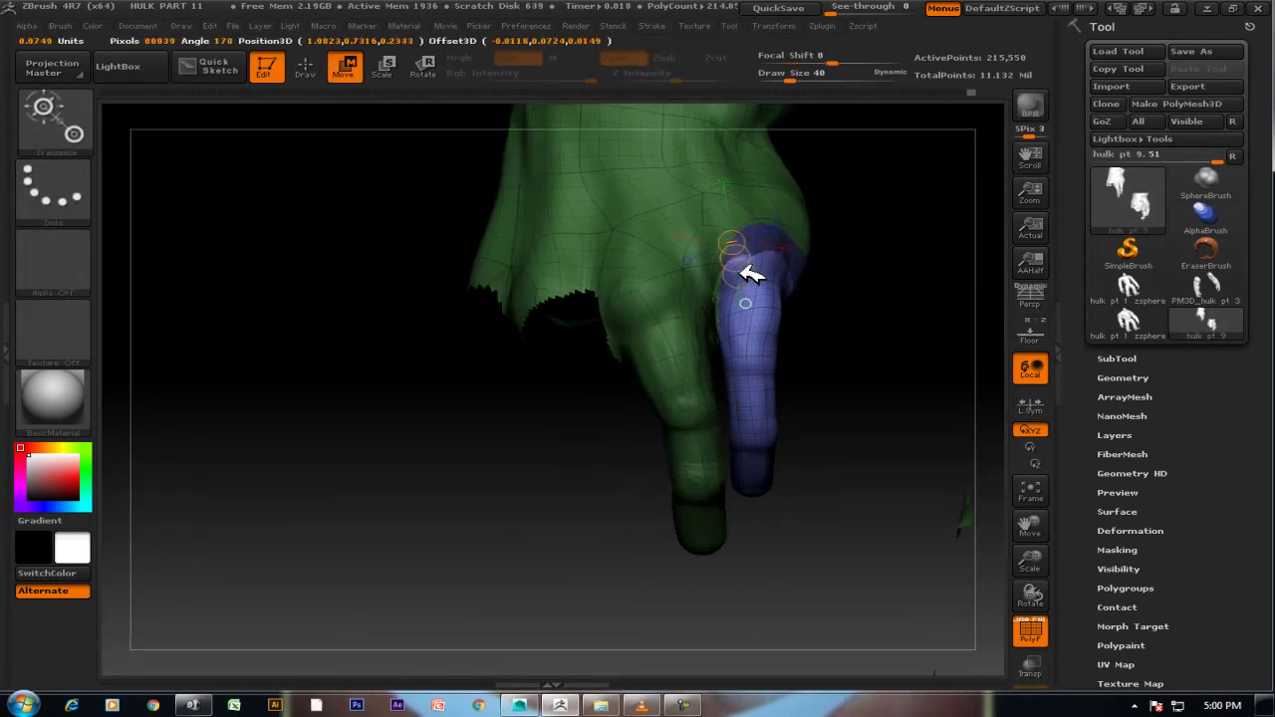
{"action": "mouse_move", "coordinate": [769, 275]}
{"action": "left_mouse_down"}
{"action": "mouse_move", "coordinate": [762, 486]}
{"action": "mouse_move", "coordinate": [803, 483]}
{"action": "left_mouse_up"}
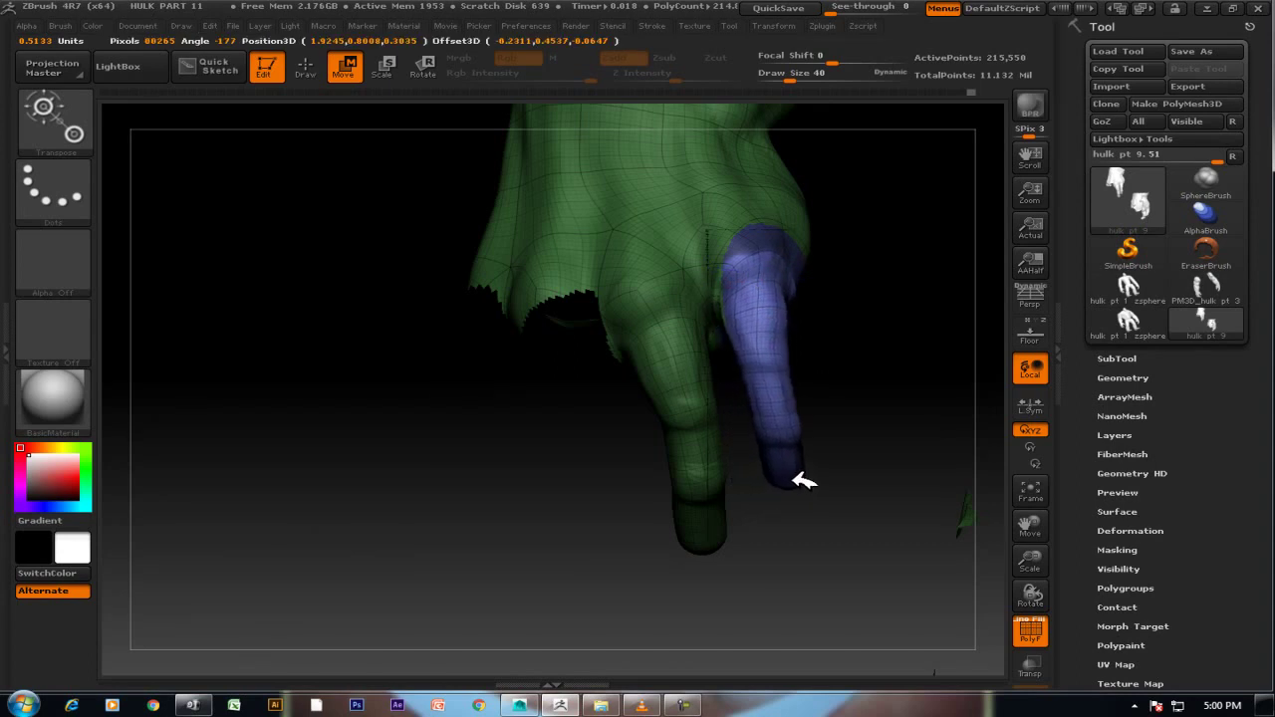
{"action": "mouse_move", "coordinate": [854, 409]}
{"action": "left_mouse_down"}
{"action": "mouse_move", "coordinate": [840, 315]}
{"action": "mouse_move", "coordinate": [863, 373]}
{"action": "mouse_move", "coordinate": [900, 402]}
{"action": "mouse_move", "coordinate": [877, 379]}
{"action": "left_mouse_up"}
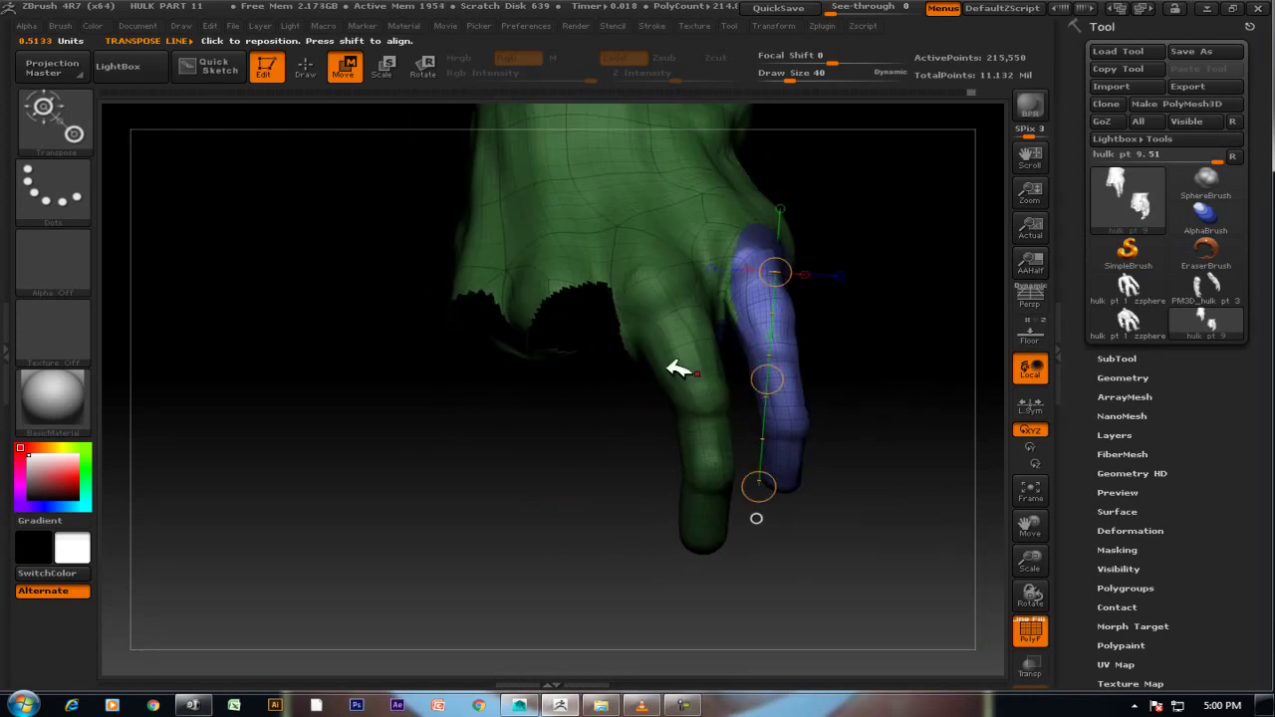
Isolate the bent finger on its own and turn it into a separate polygroup.
{"action": "left_click", "coordinate": [316, 66]}
{"action": "mouse_move", "coordinate": [578, 399]}
{"action": "left_mouse_down"}
{"action": "mouse_move", "coordinate": [535, 422]}
{"action": "mouse_move", "coordinate": [565, 421]}
{"action": "left_mouse_up"}
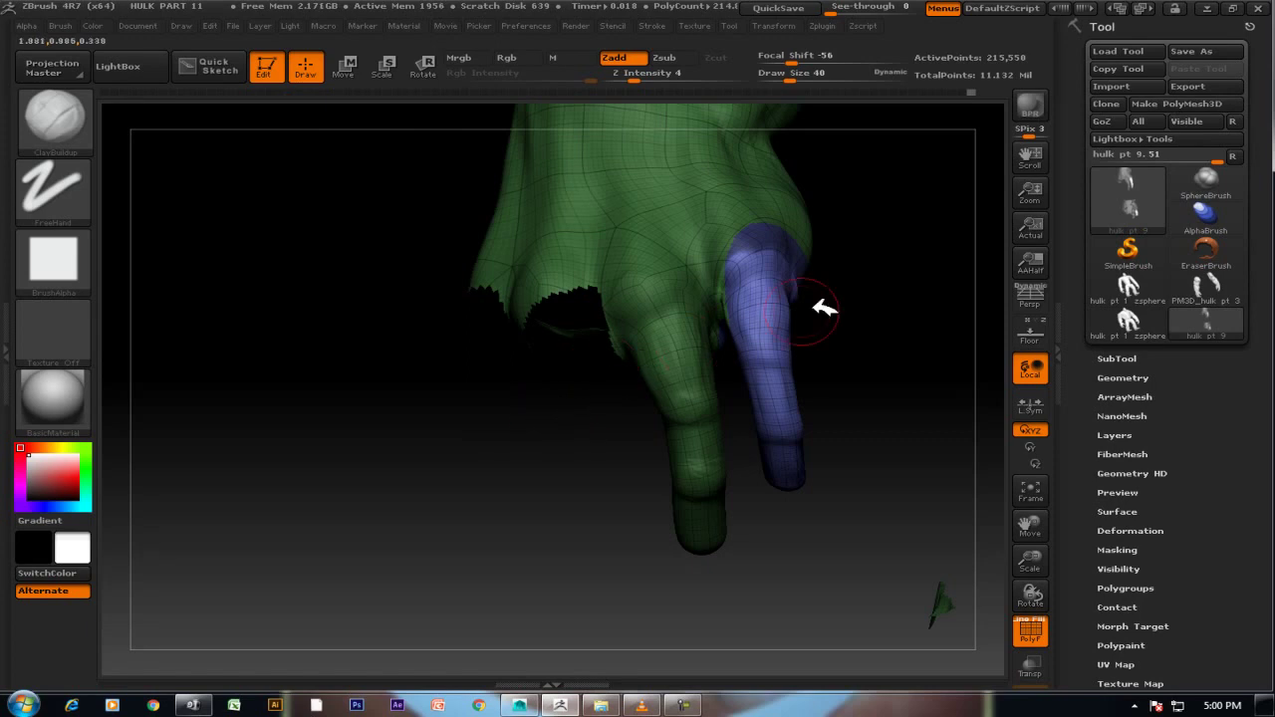
{"action": "mouse_move", "coordinate": [870, 328]}
{"action": "left_mouse_down"}
{"action": "mouse_move", "coordinate": [905, 365]}
{"action": "mouse_move", "coordinate": [846, 216]}
{"action": "mouse_move", "coordinate": [827, 210]}
{"action": "mouse_move", "coordinate": [849, 239]}
{"action": "left_mouse_up"}
{"action": "mouse_move", "coordinate": [768, 494]}
{"action": "left_mouse_down", "text": "ctrl+shift"}
{"action": "mouse_move", "coordinate": [701, 302]}
{"action": "mouse_move", "coordinate": [746, 285]}
{"action": "mouse_move", "coordinate": [894, 293]}
{"action": "mouse_move", "coordinate": [928, 348]}
{"action": "left_mouse_up", "text": "ctrl+shift"}
{"action": "mouse_move", "coordinate": [837, 366]}
{"action": "left_mouse_down"}
{"action": "mouse_move", "coordinate": [800, 365]}
{"action": "mouse_move", "coordinate": [823, 347]}
{"action": "left_mouse_up"}
{"action": "key", "text": "shift+f"}
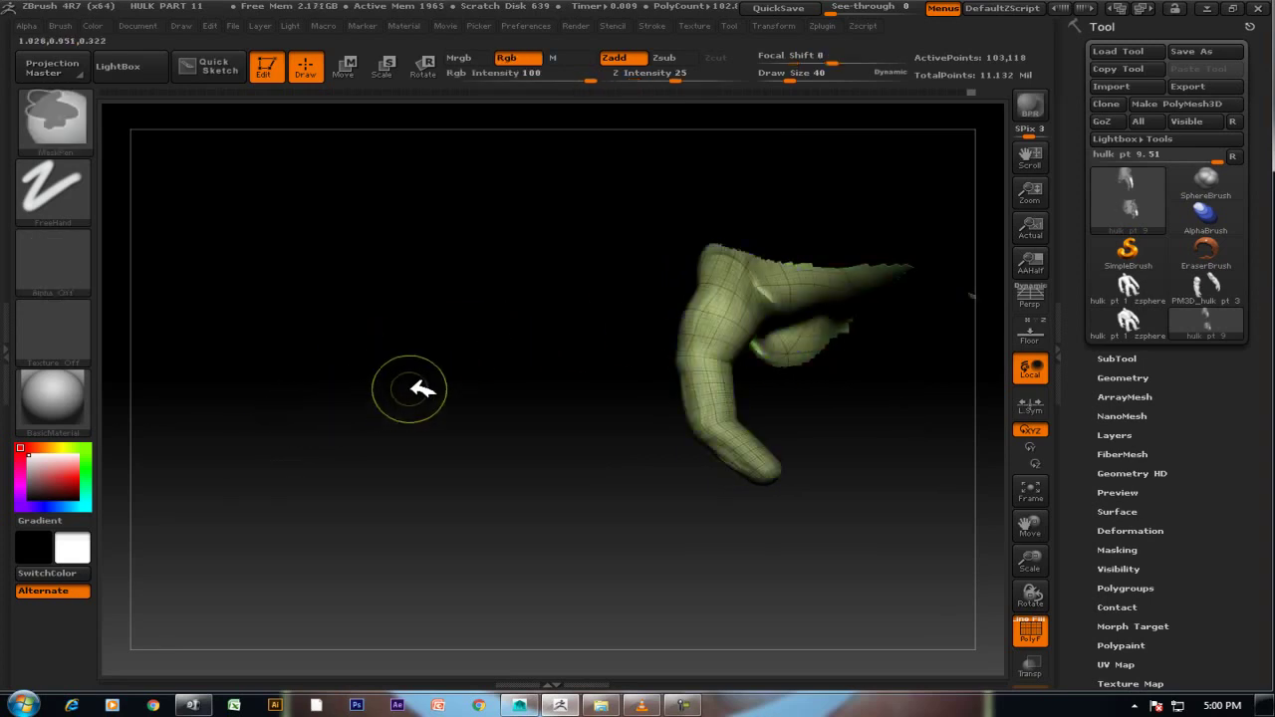
Unhide everything and zoom out to see the torso and legs.
{"action": "left_click_drag", "start_coordinate": [411, 410], "coordinate": [530, 431], "text": "ctrl+shift"}
{"action": "left_click", "coordinate": [537, 375], "text": "ctrl+shift"}
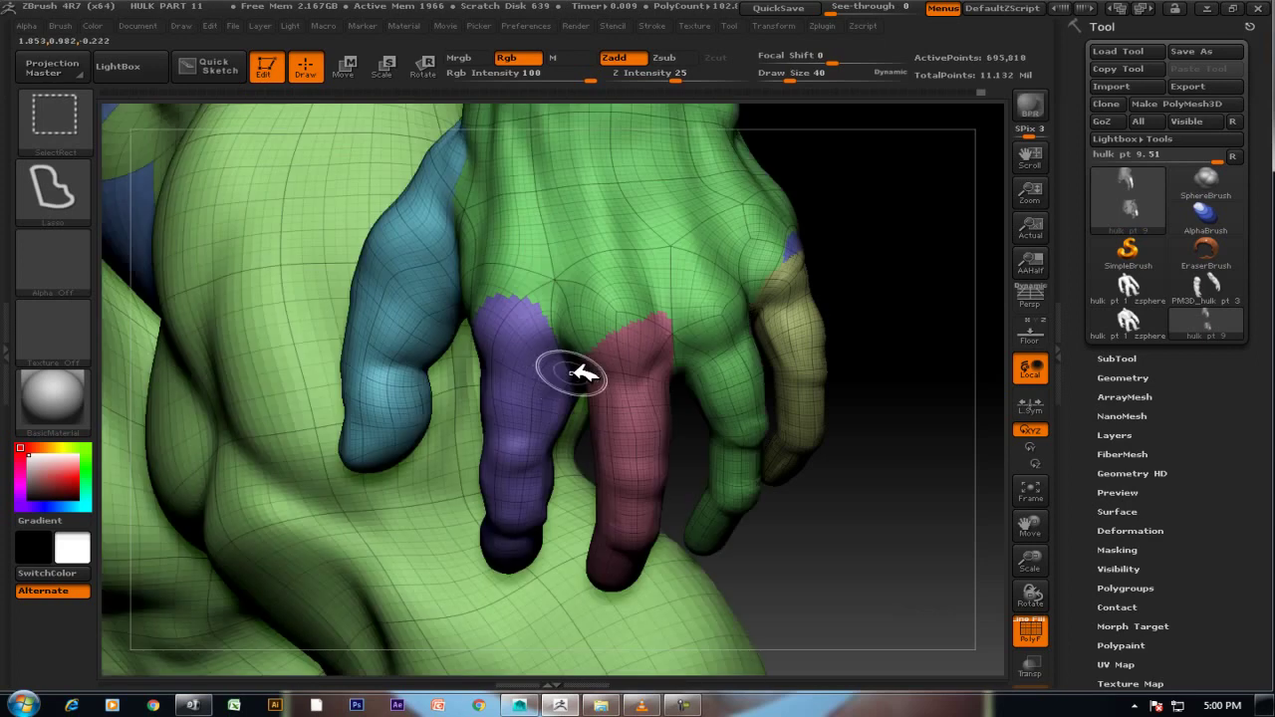
{"action": "mouse_move", "coordinate": [925, 392]}
{"action": "left_mouse_down"}
{"action": "mouse_move", "coordinate": [940, 342]}
{"action": "mouse_move", "coordinate": [908, 221]}
{"action": "mouse_move", "coordinate": [917, 293]}
{"action": "mouse_move", "coordinate": [954, 342]}
{"action": "mouse_move", "coordinate": [911, 299]}
{"action": "mouse_move", "coordinate": [915, 473]}
{"action": "left_mouse_up"}
Isolate the hands and hide the blue finger group, then show all and open Geometry.
{"action": "mouse_move", "coordinate": [863, 511]}
{"action": "left_mouse_down", "text": "ctrl+shift"}
{"action": "mouse_move", "coordinate": [791, 517]}
{"action": "mouse_move", "coordinate": [658, 441]}
{"action": "mouse_move", "coordinate": [637, 373]}
{"action": "mouse_move", "coordinate": [655, 231]}
{"action": "mouse_move", "coordinate": [854, 205]}
{"action": "left_mouse_up", "text": "ctrl+shift"}
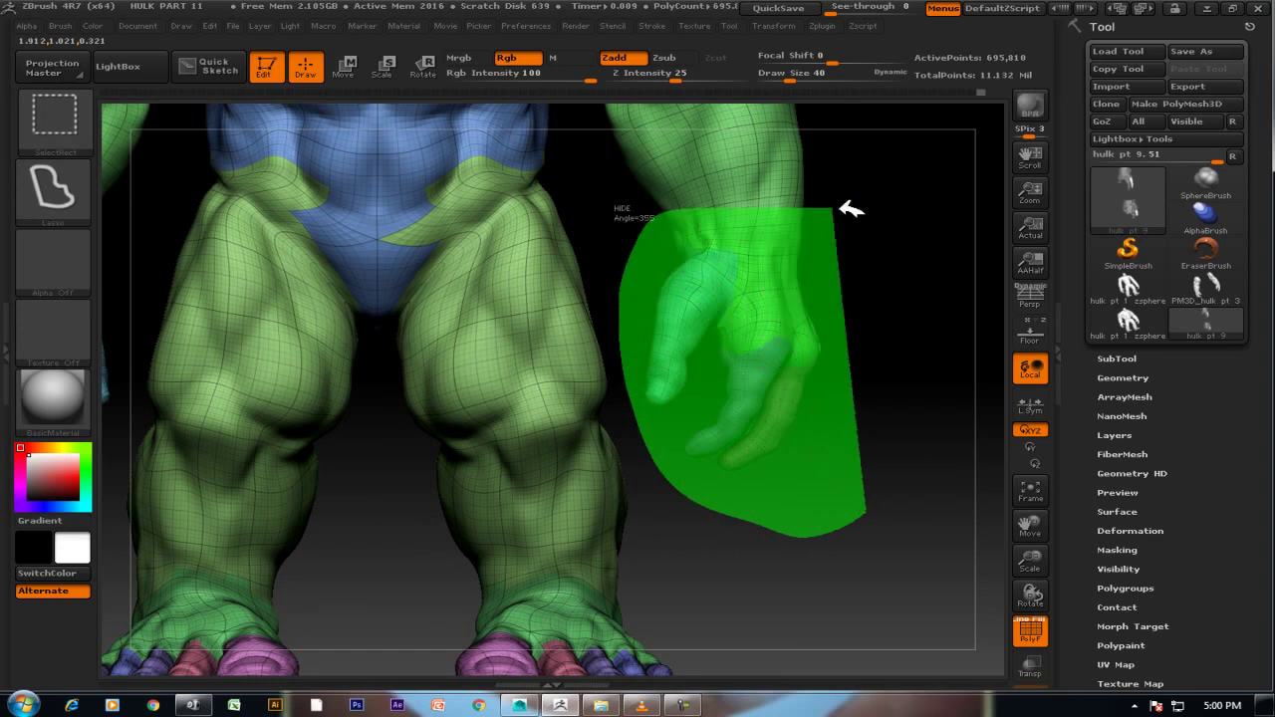
{"action": "mouse_move", "coordinate": [954, 276]}
{"action": "left_mouse_down"}
{"action": "mouse_move", "coordinate": [902, 315]}
{"action": "mouse_move", "coordinate": [919, 385]}
{"action": "mouse_move", "coordinate": [903, 465]}
{"action": "left_mouse_up"}
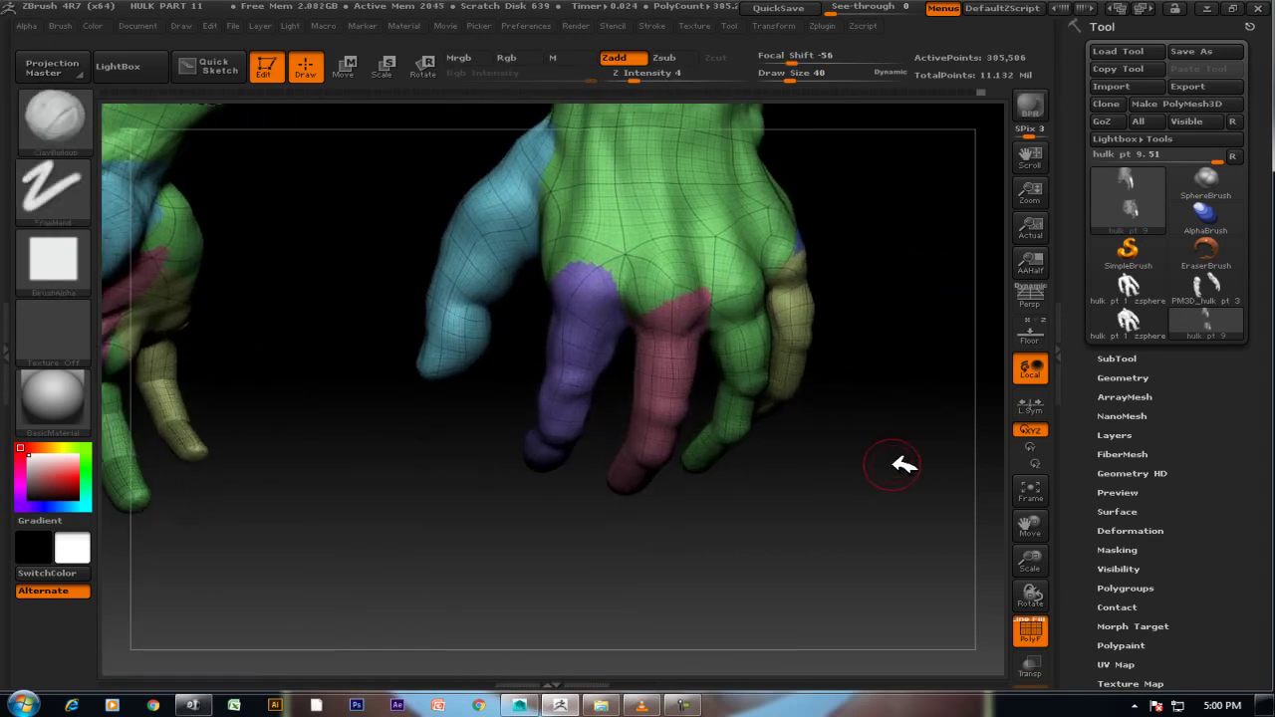
{"action": "left_click", "coordinate": [489, 262], "text": "ctrl+alt+shift"}
{"action": "left_click_drag", "start_coordinate": [890, 302], "coordinate": [918, 305]}
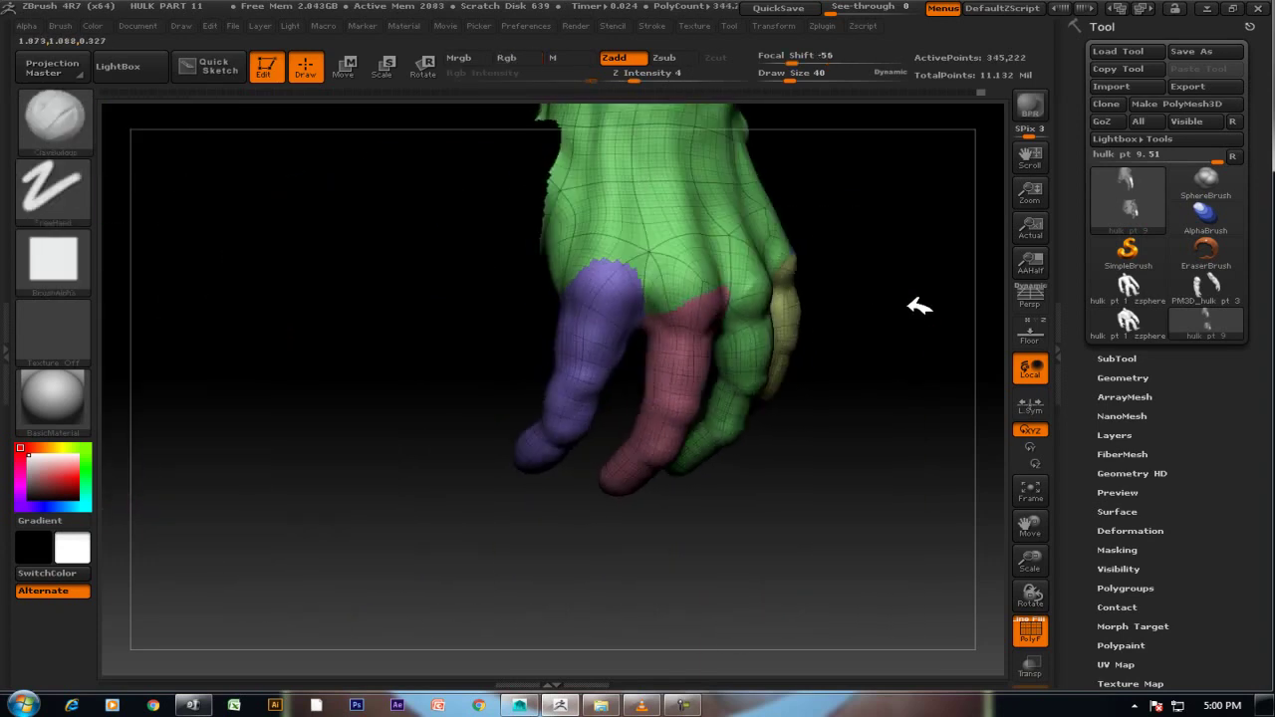
{"action": "mouse_move", "coordinate": [828, 422]}
{"action": "left_mouse_down"}
{"action": "mouse_move", "coordinate": [854, 448]}
{"action": "mouse_move", "coordinate": [930, 460]}
{"action": "mouse_move", "coordinate": [863, 418]}
{"action": "left_mouse_up"}
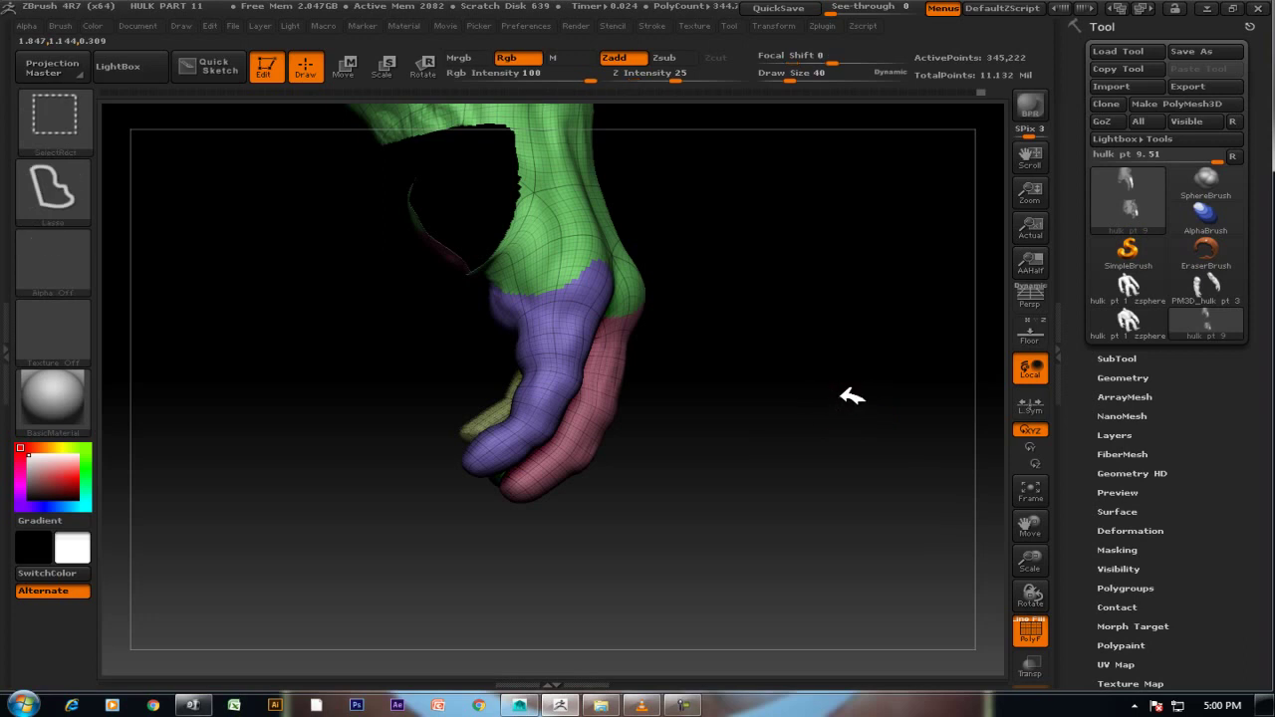
{"action": "left_click", "coordinate": [895, 382], "text": "ctrl+shift"}
{"action": "left_click", "coordinate": [1126, 377]}
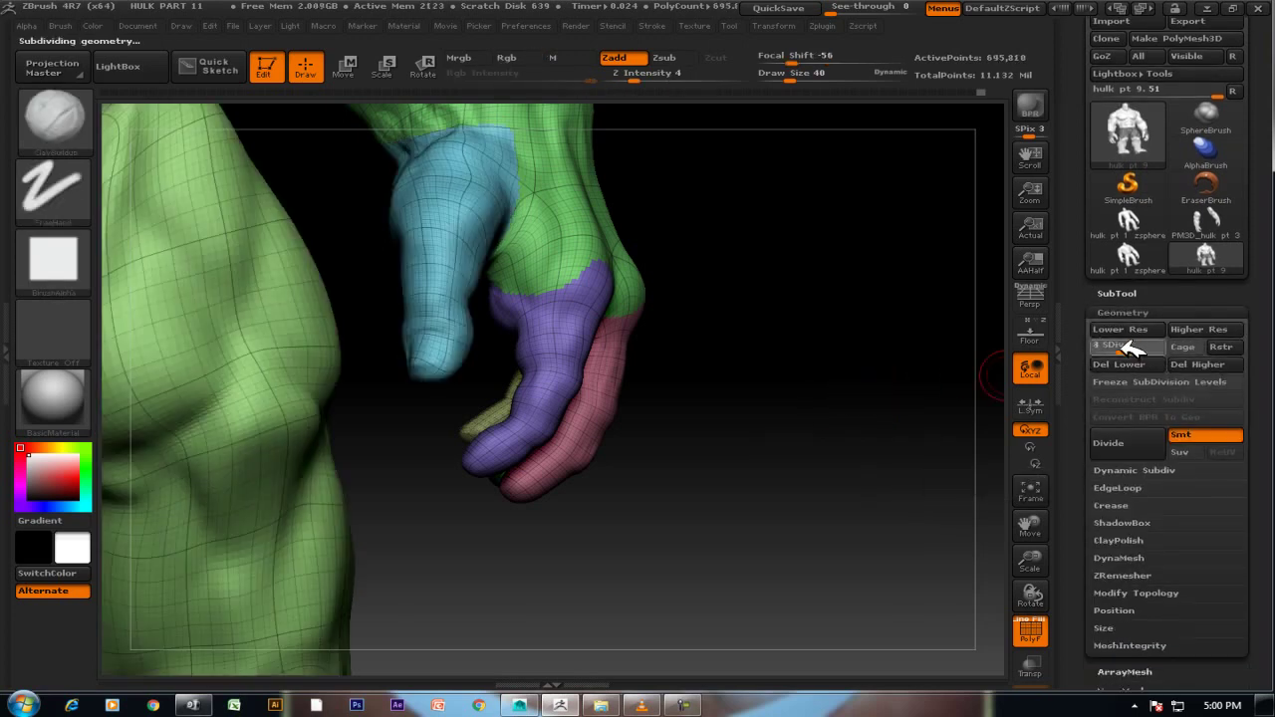
Lower the mesh to subdivision level 2 and view the hand beside the leg.
{"action": "left_click_drag", "start_coordinate": [1126, 349], "coordinate": [1108, 348]}
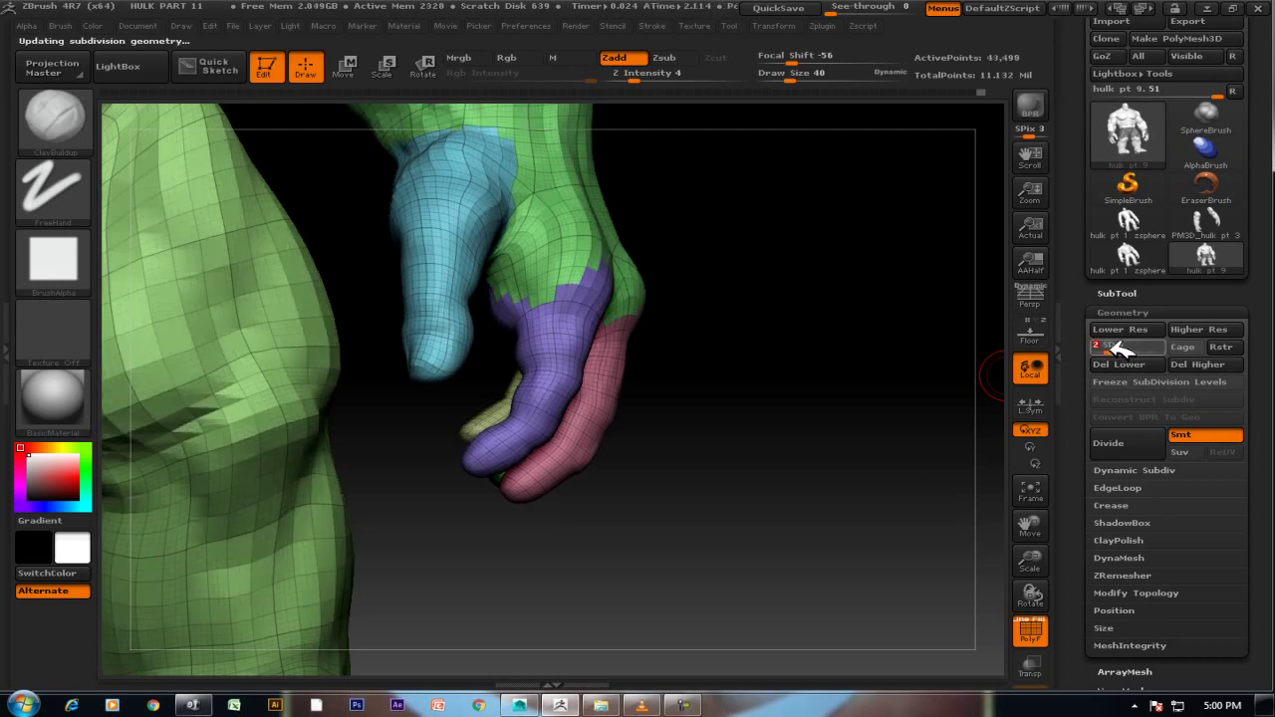
{"action": "mouse_move", "coordinate": [811, 398]}
{"action": "left_mouse_down", "text": "alt"}
{"action": "mouse_move", "coordinate": [811, 362]}
{"action": "mouse_move", "coordinate": [800, 365]}
{"action": "mouse_move", "coordinate": [764, 292]}
{"action": "mouse_move", "coordinate": [883, 521]}
{"action": "mouse_move", "coordinate": [863, 501]}
{"action": "mouse_move", "coordinate": [892, 533]}
{"action": "left_mouse_up", "text": "alt"}
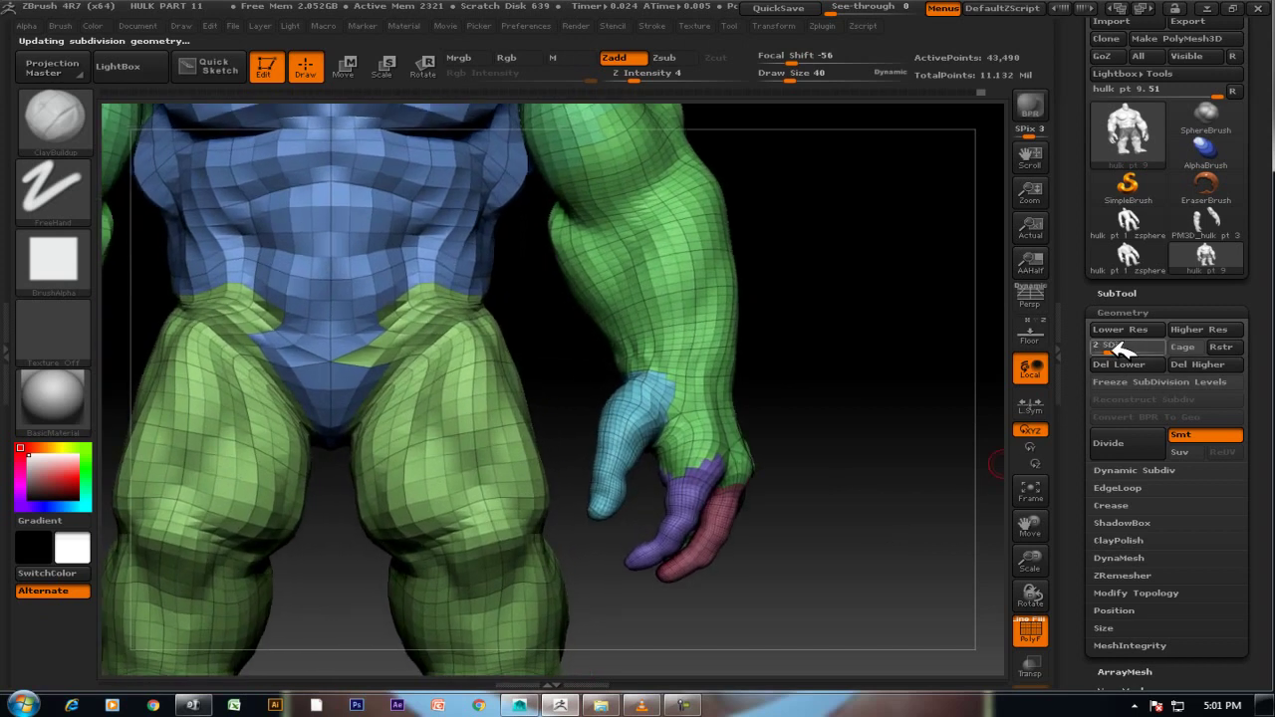
{"action": "left_click_drag", "start_coordinate": [853, 418], "coordinate": [757, 423]}
{"action": "mouse_move", "coordinate": [409, 427]}
{"action": "left_mouse_down"}
{"action": "mouse_move", "coordinate": [319, 413]}
{"action": "mouse_move", "coordinate": [362, 406]}
{"action": "mouse_move", "coordinate": [362, 447]}
{"action": "mouse_move", "coordinate": [431, 429]}
{"action": "mouse_move", "coordinate": [270, 288]}
{"action": "mouse_move", "coordinate": [275, 312]}
{"action": "left_mouse_up"}
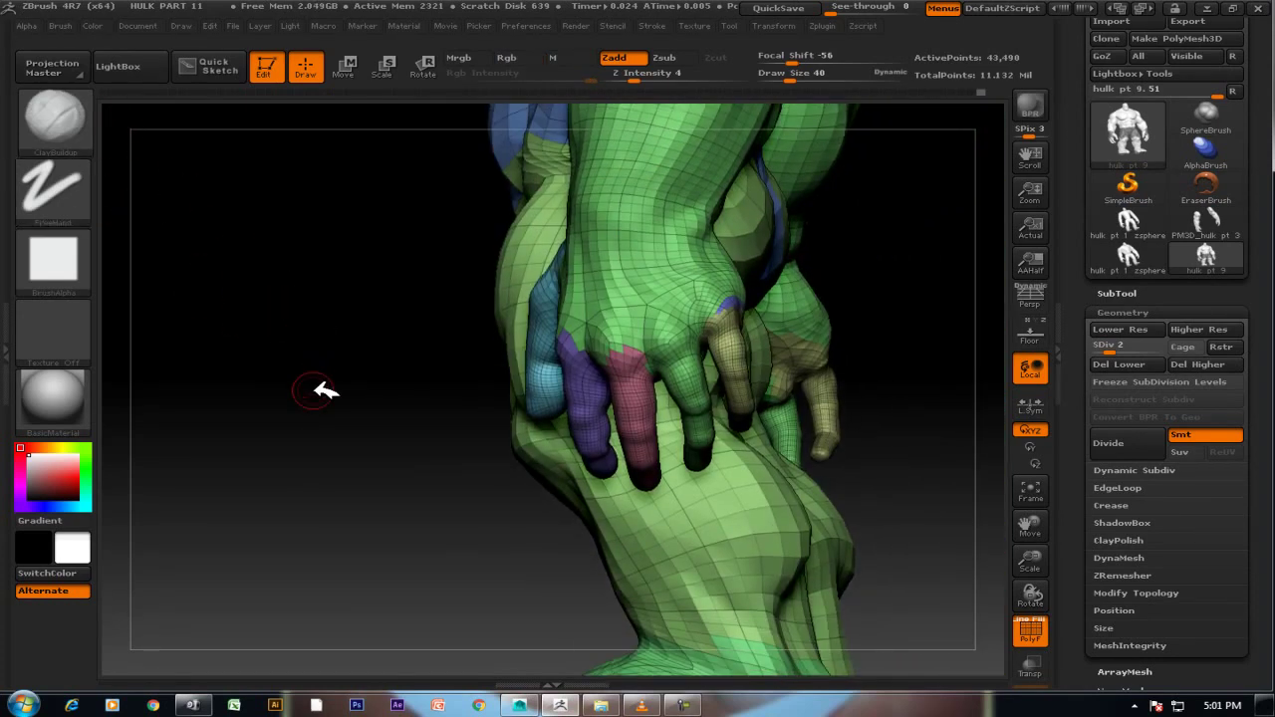
{"action": "mouse_move", "coordinate": [274, 403]}
{"action": "left_mouse_down"}
{"action": "mouse_move", "coordinate": [250, 385]}
{"action": "mouse_move", "coordinate": [248, 362]}
{"action": "left_mouse_up"}
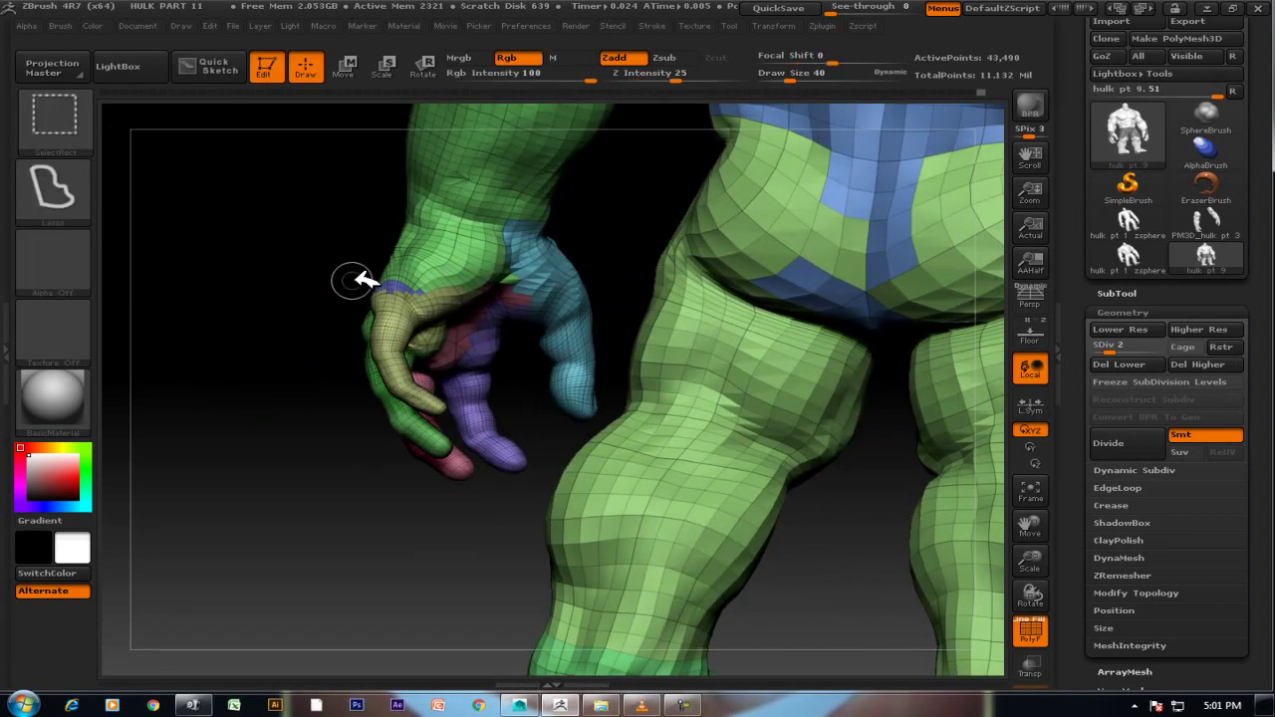
Isolate the hand, zoom in, and turn off polygroup colours and wireframe.
{"action": "mouse_move", "coordinate": [212, 285]}
{"action": "left_mouse_down"}
{"action": "mouse_move", "coordinate": [399, 319]}
{"action": "mouse_move", "coordinate": [926, 276]}
{"action": "left_mouse_up"}
{"action": "mouse_move", "coordinate": [817, 535]}
{"action": "left_mouse_down", "text": "ctrl+shift"}
{"action": "mouse_move", "coordinate": [537, 528]}
{"action": "mouse_move", "coordinate": [461, 365]}
{"action": "mouse_move", "coordinate": [529, 193]}
{"action": "mouse_move", "coordinate": [558, 184]}
{"action": "left_mouse_up", "text": "ctrl+shift"}
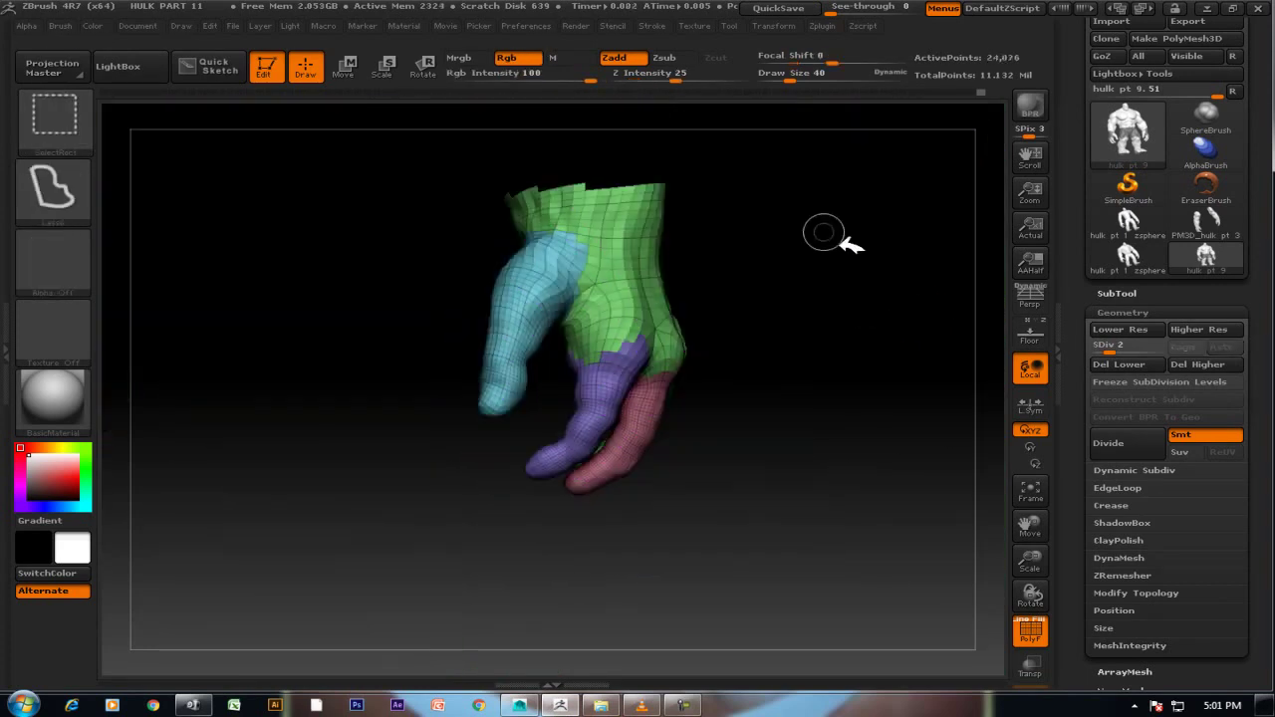
{"action": "mouse_move", "coordinate": [859, 429]}
{"action": "left_mouse_down"}
{"action": "mouse_move", "coordinate": [848, 498]}
{"action": "mouse_move", "coordinate": [526, 512]}
{"action": "mouse_move", "coordinate": [299, 427]}
{"action": "mouse_move", "coordinate": [328, 441]}
{"action": "left_mouse_up"}
{"action": "left_click_drag", "start_coordinate": [498, 547], "coordinate": [277, 294], "text": "alt"}
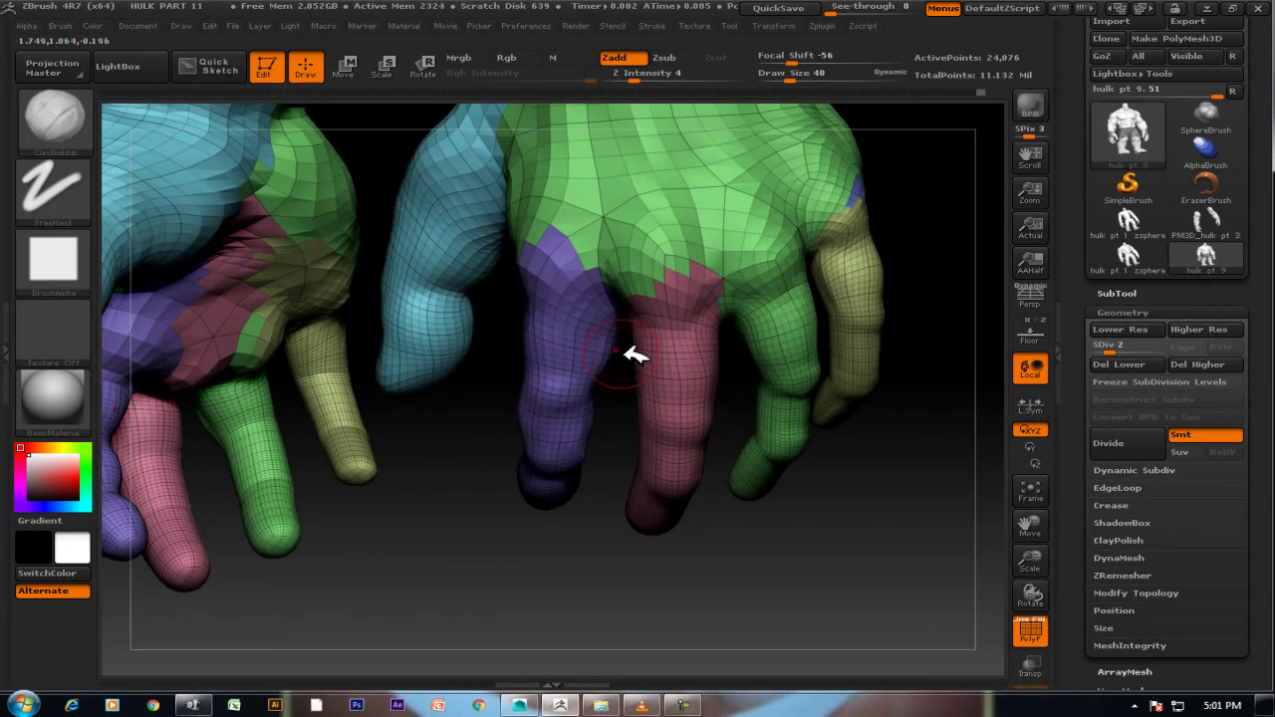
{"action": "mouse_move", "coordinate": [785, 584]}
{"action": "left_mouse_down"}
{"action": "mouse_move", "coordinate": [774, 578]}
{"action": "mouse_move", "coordinate": [788, 582]}
{"action": "left_mouse_up"}
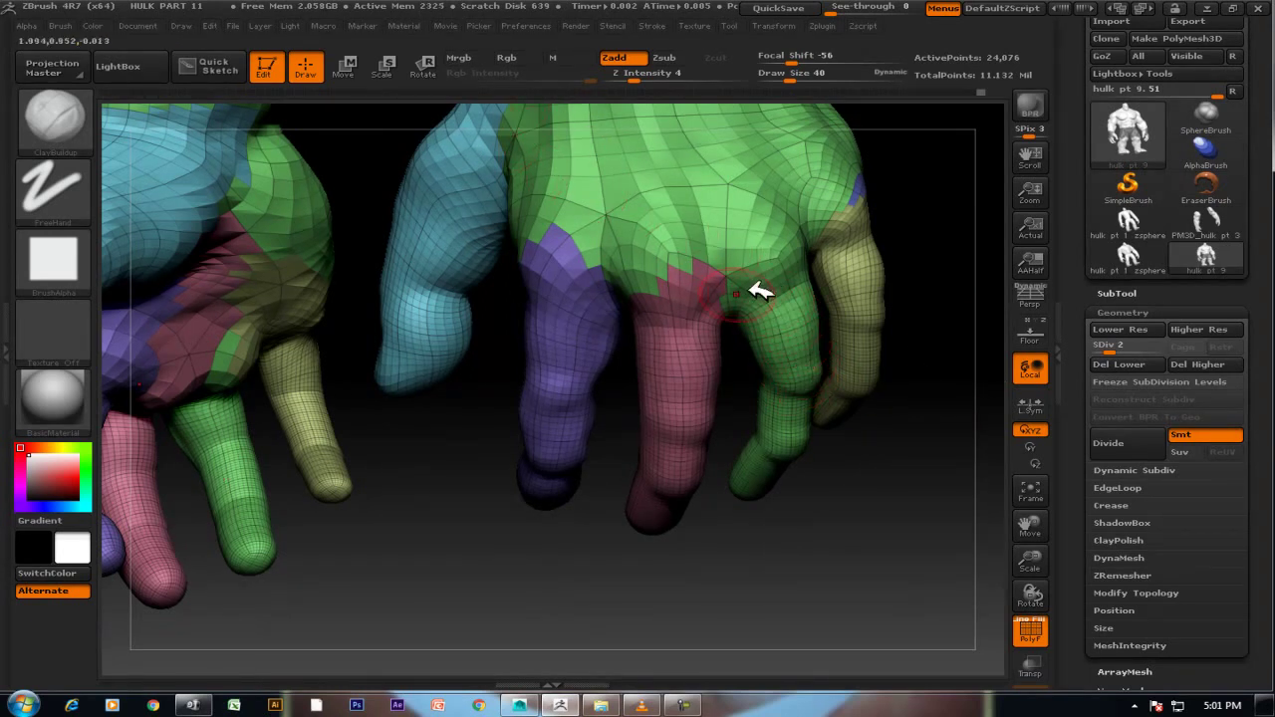
{"action": "key", "text": "shift"}
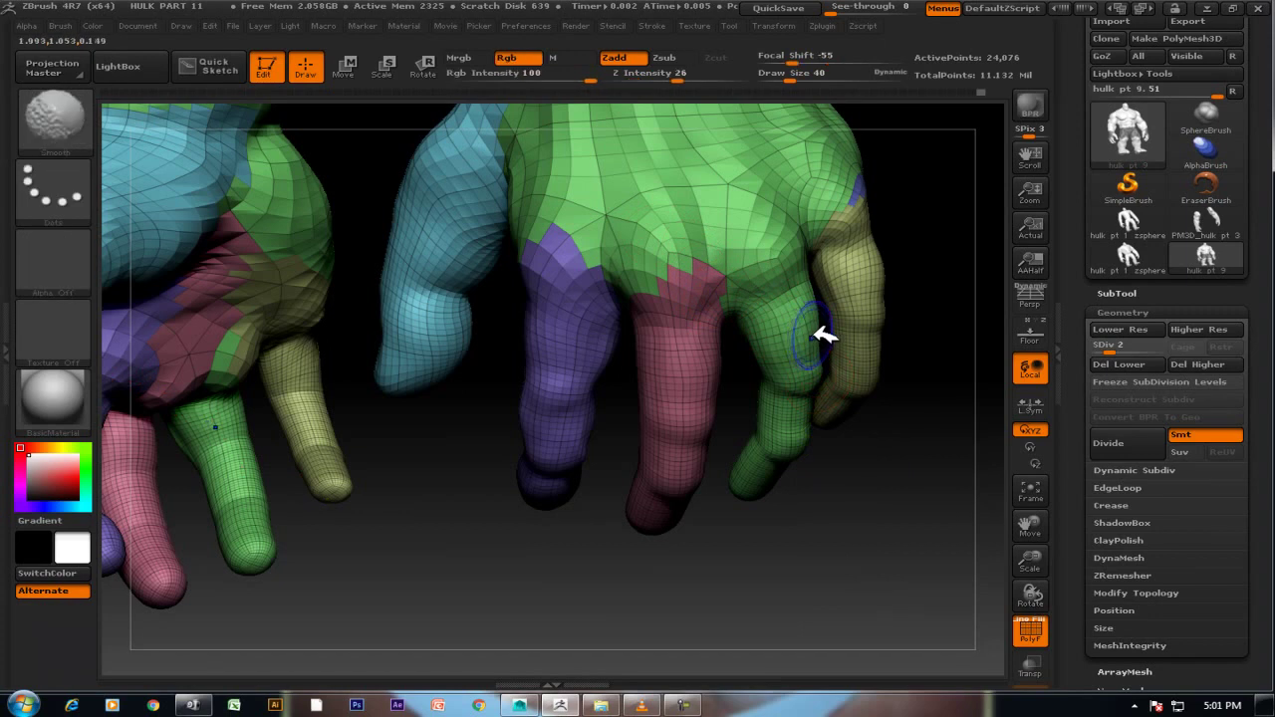
{"action": "key", "text": "shift+f"}
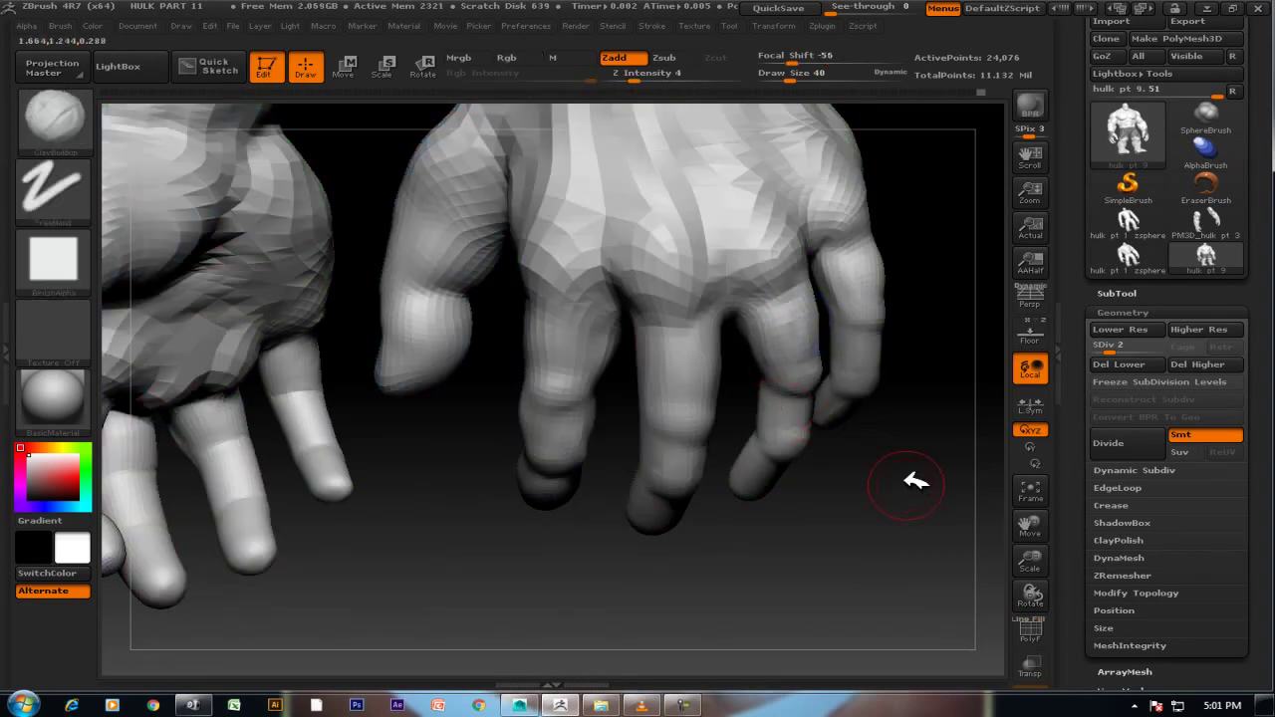
Orbit around the hand to inspect it and lightly smooth the finger base near the palm.
{"action": "left_click_drag", "start_coordinate": [916, 482], "coordinate": [807, 339]}
{"action": "left_click_drag", "start_coordinate": [941, 481], "coordinate": [797, 329]}
{"action": "left_click_drag", "start_coordinate": [887, 554], "coordinate": [873, 515]}
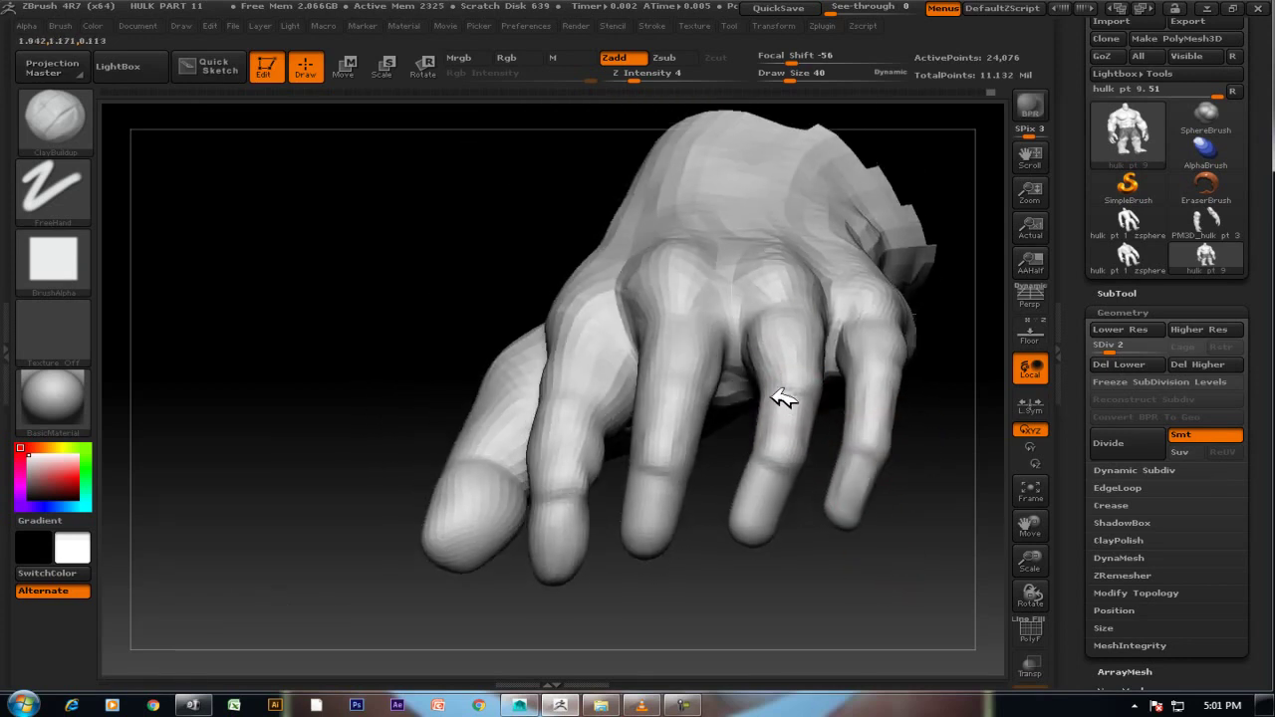
{"action": "left_click_drag", "start_coordinate": [882, 565], "coordinate": [846, 462]}
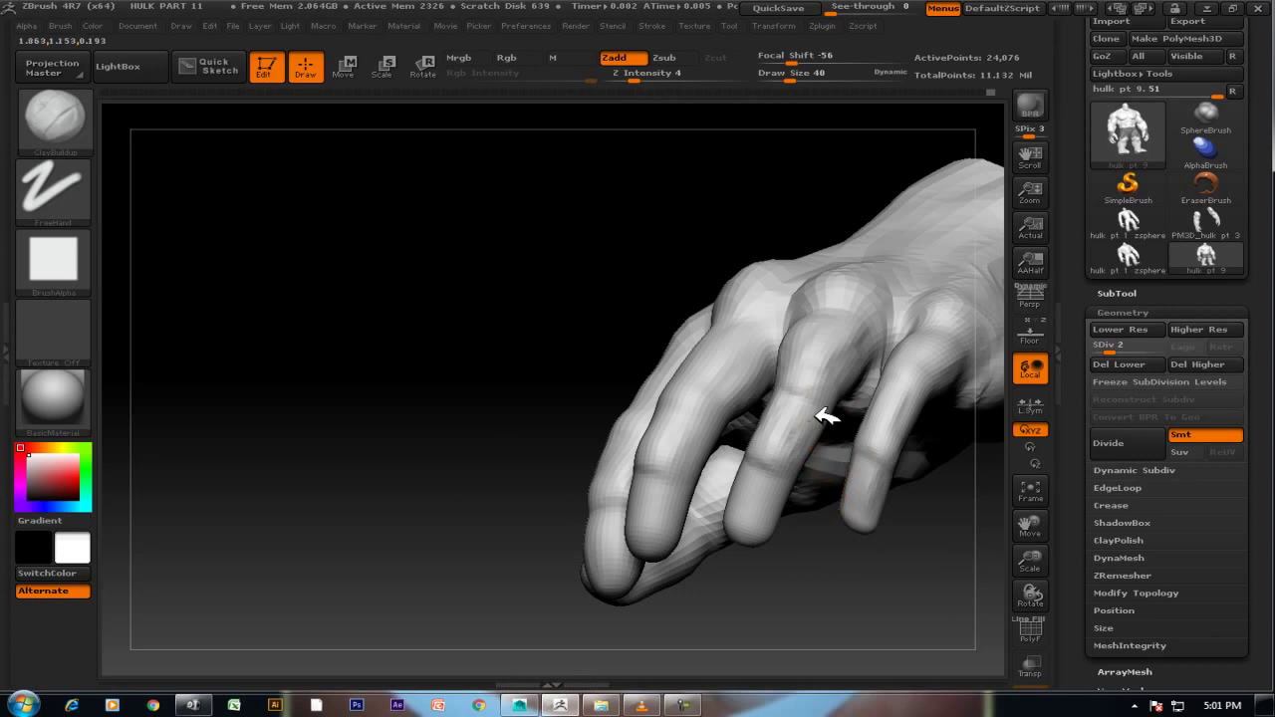
{"action": "mouse_move", "coordinate": [807, 561]}
{"action": "left_mouse_down"}
{"action": "mouse_move", "coordinate": [830, 543]}
{"action": "mouse_move", "coordinate": [897, 336]}
{"action": "mouse_move", "coordinate": [874, 410]}
{"action": "mouse_move", "coordinate": [933, 276]}
{"action": "mouse_move", "coordinate": [915, 363]}
{"action": "mouse_move", "coordinate": [900, 341]}
{"action": "left_mouse_up"}
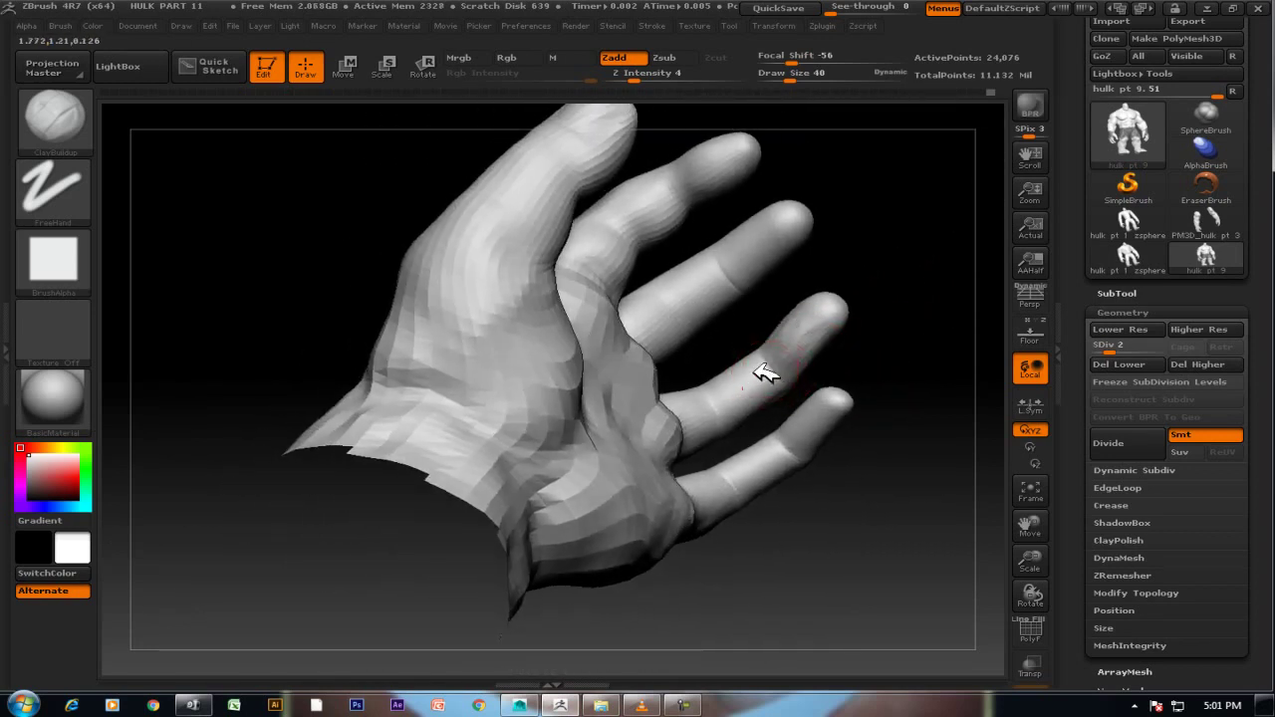
{"action": "mouse_move", "coordinate": [753, 378]}
{"action": "left_mouse_down"}
{"action": "mouse_move", "coordinate": [883, 369]}
{"action": "mouse_move", "coordinate": [871, 413]}
{"action": "mouse_move", "coordinate": [843, 427]}
{"action": "mouse_move", "coordinate": [870, 431]}
{"action": "mouse_move", "coordinate": [803, 408]}
{"action": "mouse_move", "coordinate": [831, 313]}
{"action": "mouse_move", "coordinate": [713, 437]}
{"action": "left_mouse_up"}
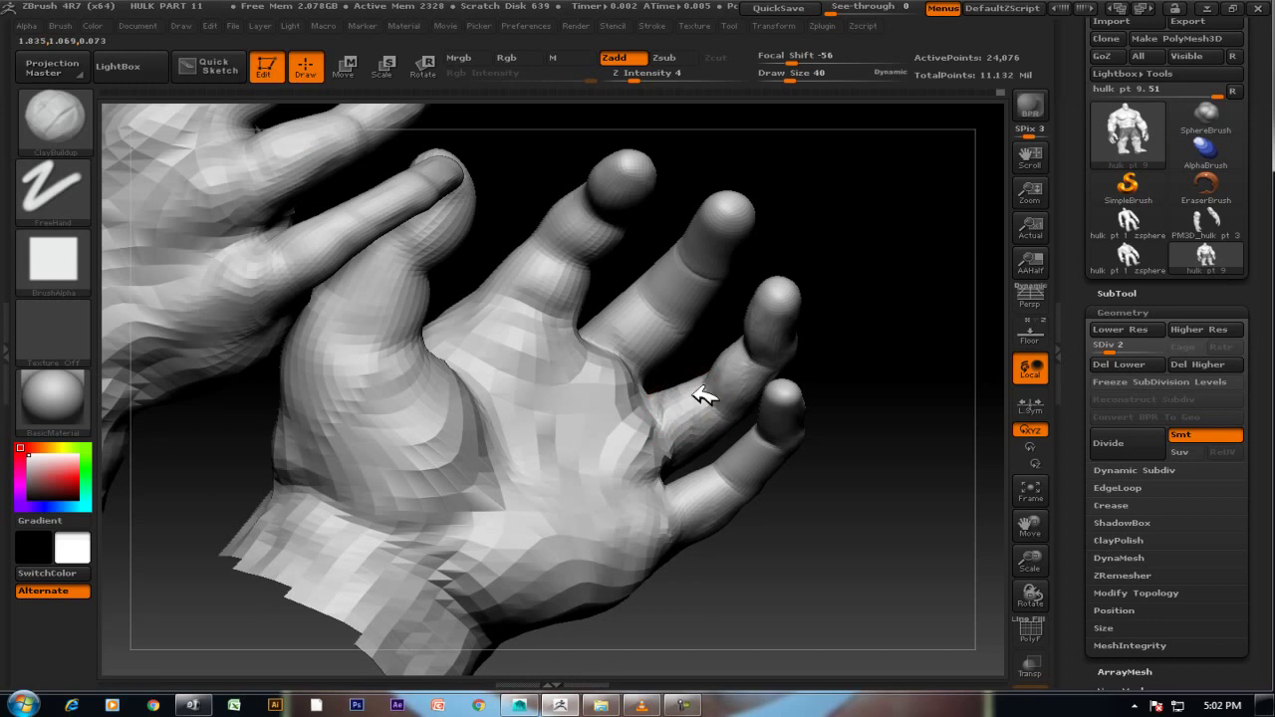
{"action": "left_click_drag", "start_coordinate": [704, 396], "coordinate": [687, 433], "text": "shift"}
{"action": "mouse_move", "coordinate": [862, 346]}
{"action": "left_mouse_down"}
{"action": "mouse_move", "coordinate": [759, 326]}
{"action": "mouse_move", "coordinate": [746, 311]}
{"action": "left_mouse_up"}
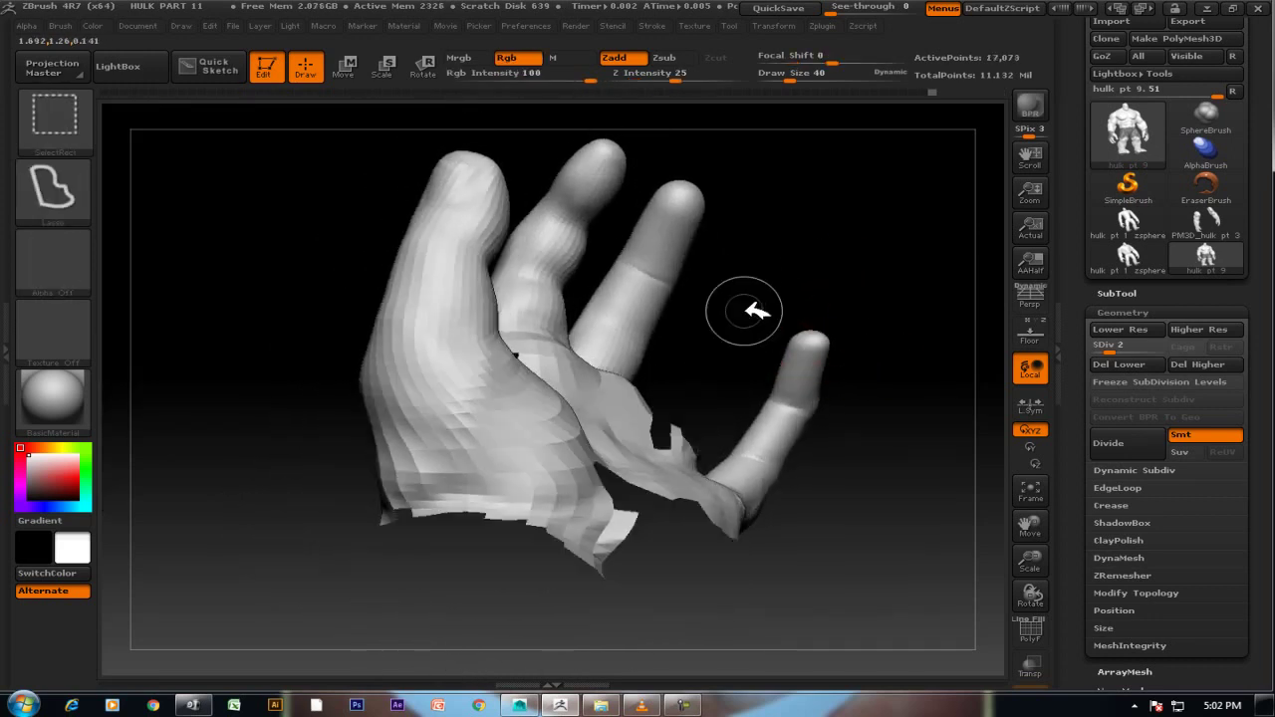
Unhide the model, isolate the hands, and show polygroup colours and wireframe.
{"action": "left_click", "coordinate": [760, 311], "text": "ctrl+shift"}
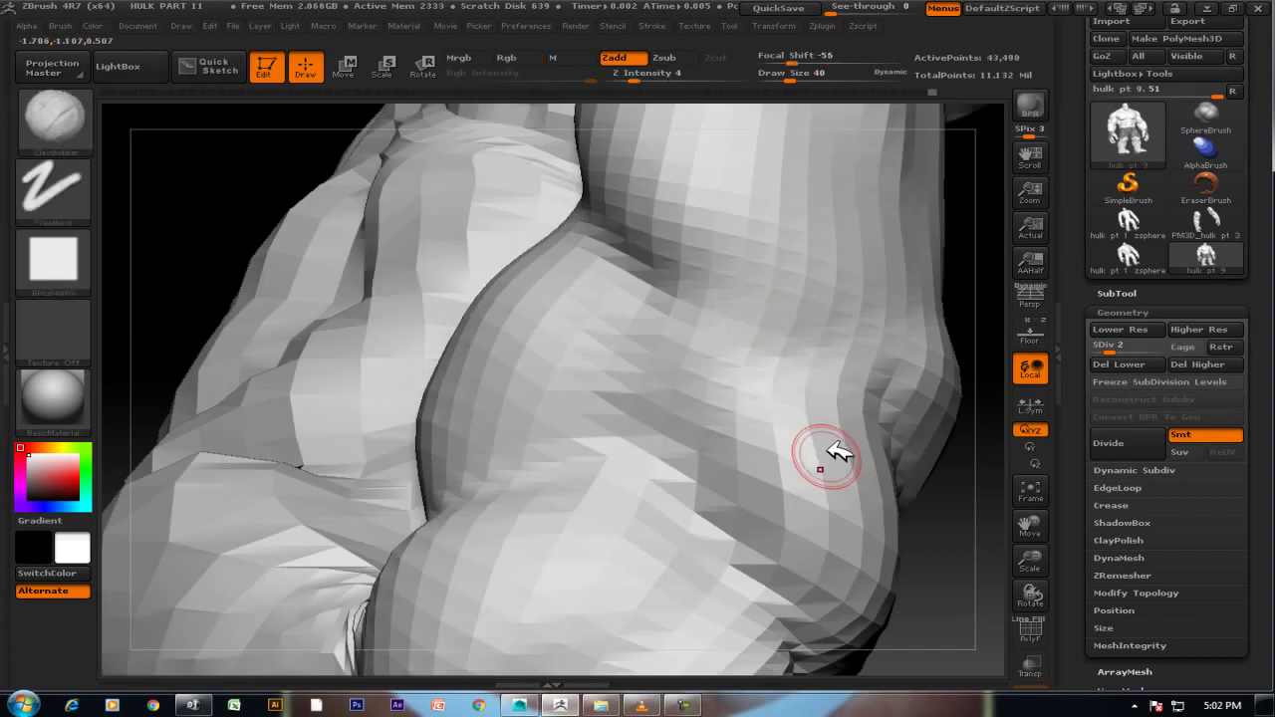
{"action": "key", "text": "f"}
{"action": "mouse_move", "coordinate": [840, 451]}
{"action": "left_mouse_down"}
{"action": "mouse_move", "coordinate": [900, 472]}
{"action": "mouse_move", "coordinate": [802, 285]}
{"action": "mouse_move", "coordinate": [811, 364]}
{"action": "mouse_move", "coordinate": [980, 561]}
{"action": "left_mouse_up"}
{"action": "mouse_move", "coordinate": [816, 511]}
{"action": "left_mouse_down", "text": "ctrl+shift"}
{"action": "mouse_move", "coordinate": [735, 408]}
{"action": "mouse_move", "coordinate": [804, 228]}
{"action": "mouse_move", "coordinate": [987, 222]}
{"action": "mouse_move", "coordinate": [947, 360]}
{"action": "left_mouse_up", "text": "ctrl+shift"}
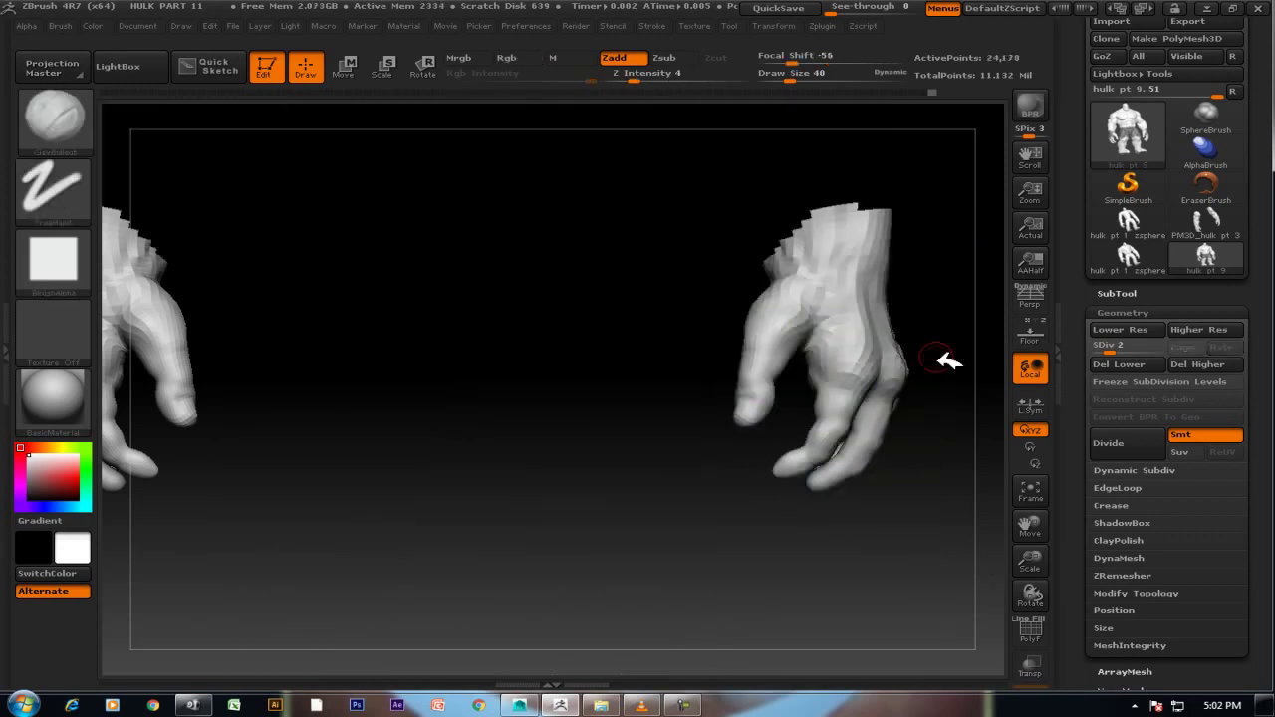
{"action": "key", "text": "shift+f"}
{"action": "mouse_move", "coordinate": [922, 492]}
{"action": "left_mouse_down", "text": "alt"}
{"action": "mouse_move", "coordinate": [926, 553]}
{"action": "mouse_move", "coordinate": [406, 427]}
{"action": "mouse_move", "coordinate": [465, 489]}
{"action": "mouse_move", "coordinate": [691, 520]}
{"action": "mouse_move", "coordinate": [746, 407]}
{"action": "mouse_move", "coordinate": [868, 407]}
{"action": "mouse_move", "coordinate": [747, 405]}
{"action": "left_mouse_up", "text": "alt"}
Hide the yellow and pink finger groups, turn off polygroup colours, and QuickSave.
{"action": "left_click", "coordinate": [666, 382], "text": "ctrl+shift"}
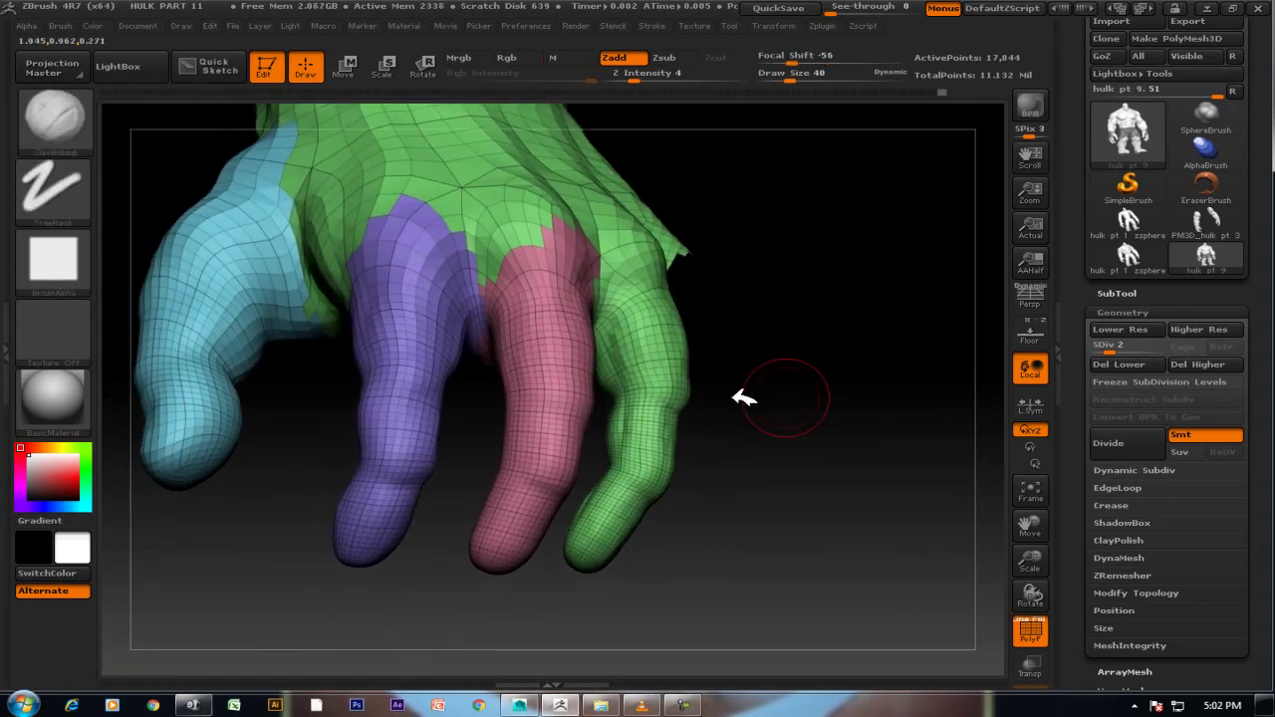
{"action": "left_click", "coordinate": [569, 362], "text": "ctrl+shift"}
{"action": "mouse_move", "coordinate": [588, 377]}
{"action": "left_mouse_down"}
{"action": "mouse_move", "coordinate": [880, 367]}
{"action": "mouse_move", "coordinate": [803, 558]}
{"action": "mouse_move", "coordinate": [835, 417]}
{"action": "left_mouse_up"}
{"action": "key", "text": "shift+f"}
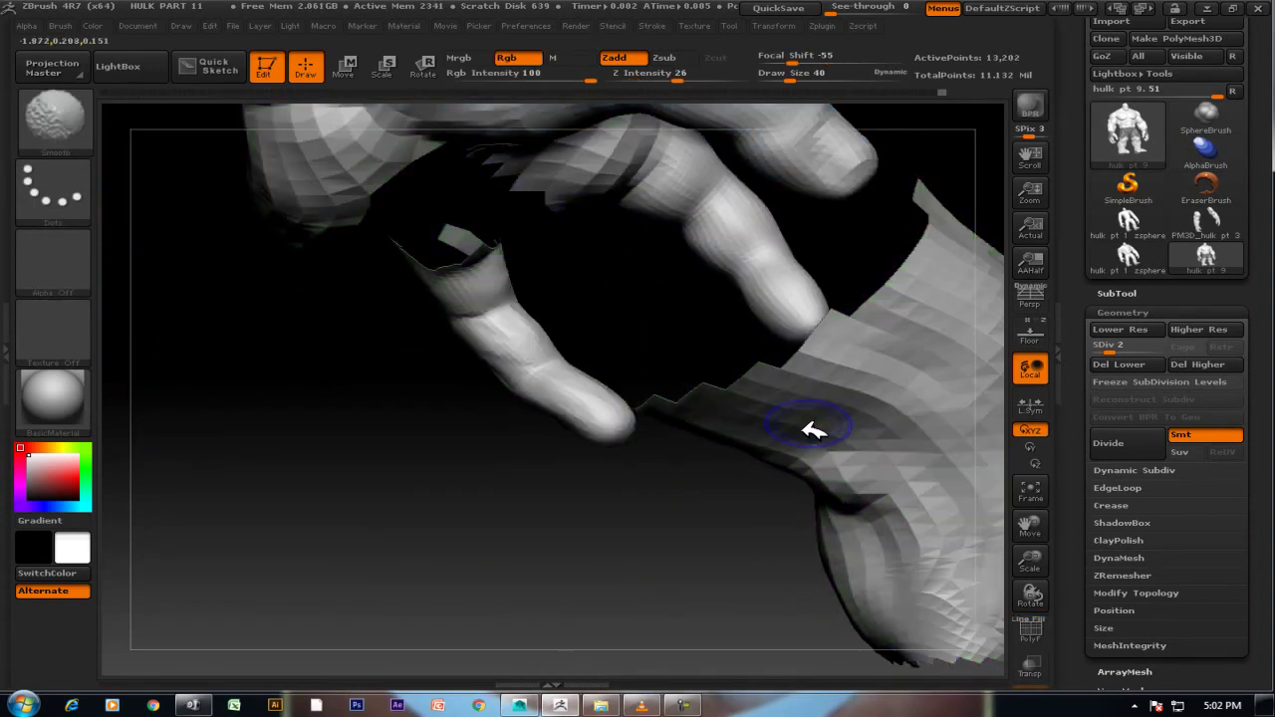
{"action": "mouse_move", "coordinate": [605, 322]}
{"action": "left_mouse_down"}
{"action": "mouse_move", "coordinate": [629, 345]}
{"action": "mouse_move", "coordinate": [727, 319]}
{"action": "mouse_move", "coordinate": [713, 301]}
{"action": "left_mouse_up"}
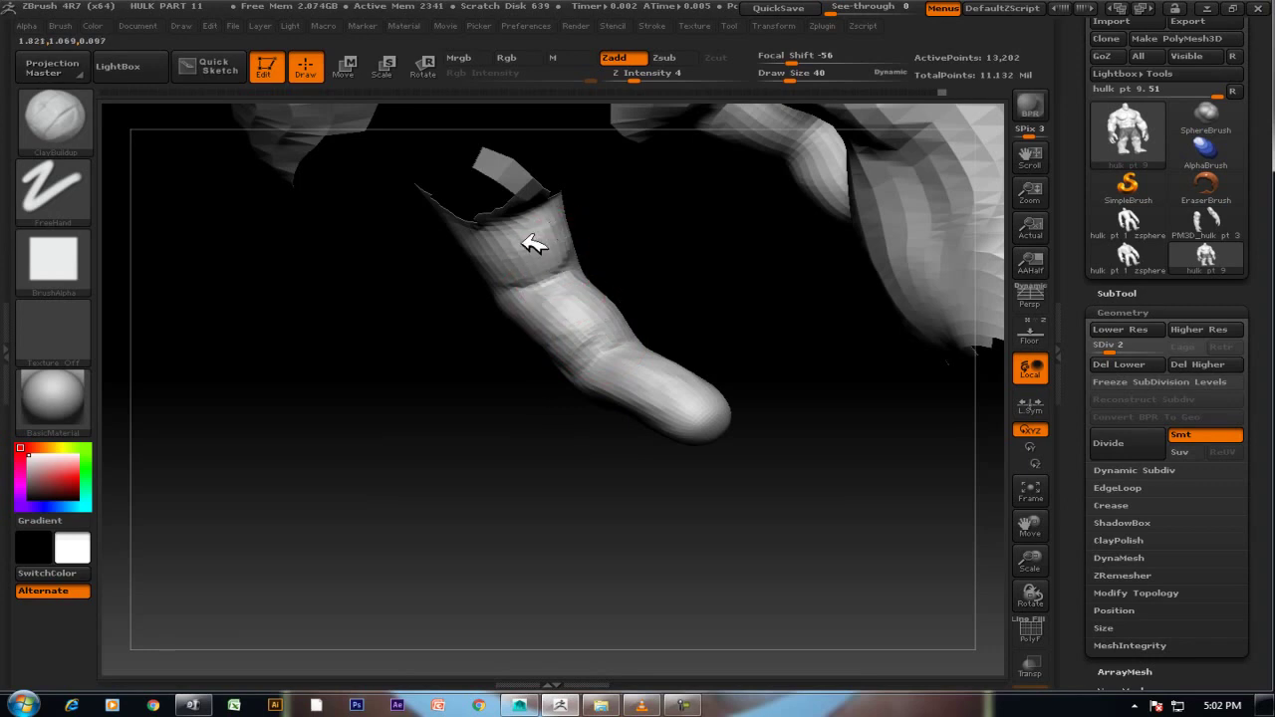
{"action": "mouse_move", "coordinate": [688, 361]}
{"action": "left_mouse_down"}
{"action": "mouse_move", "coordinate": [748, 327]}
{"action": "mouse_move", "coordinate": [658, 359]}
{"action": "mouse_move", "coordinate": [735, 322]}
{"action": "mouse_move", "coordinate": [683, 407]}
{"action": "mouse_move", "coordinate": [735, 321]}
{"action": "mouse_move", "coordinate": [688, 385]}
{"action": "left_mouse_up"}
{"action": "mouse_move", "coordinate": [619, 409]}
{"action": "left_mouse_down"}
{"action": "mouse_move", "coordinate": [763, 447]}
{"action": "mouse_move", "coordinate": [854, 427]}
{"action": "mouse_move", "coordinate": [820, 518]}
{"action": "mouse_move", "coordinate": [714, 452]}
{"action": "left_mouse_up"}
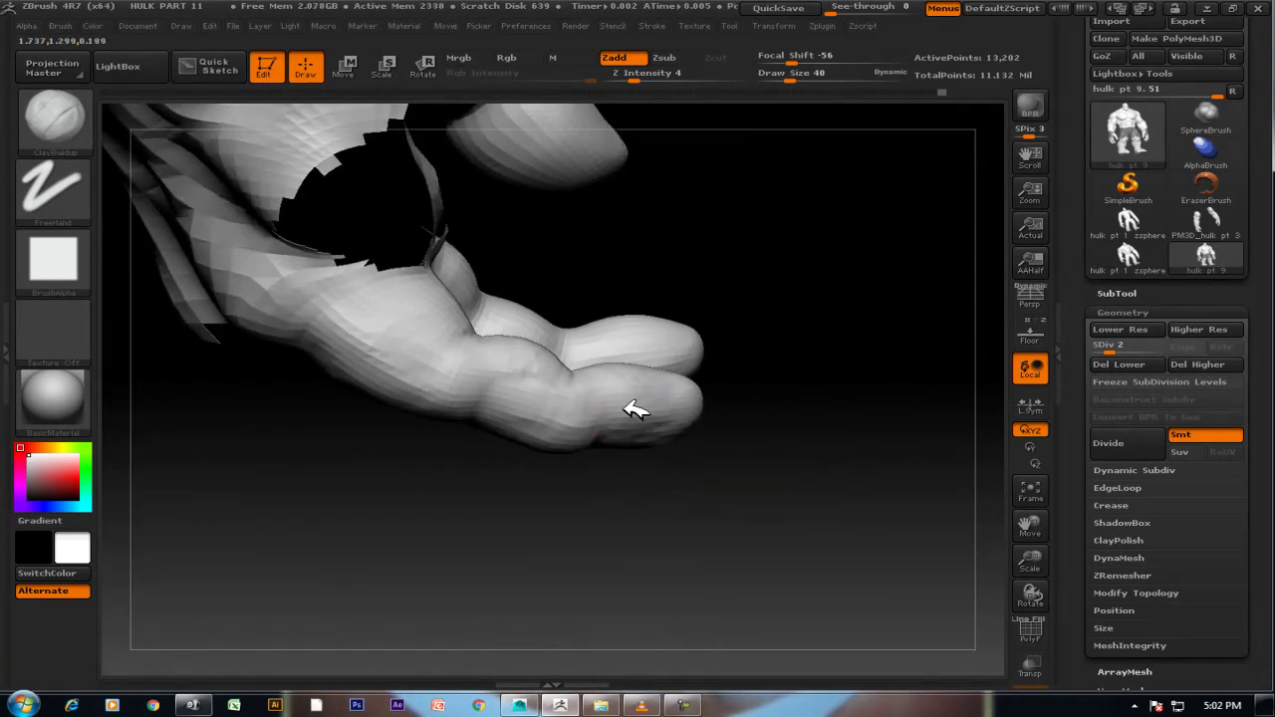
{"action": "mouse_move", "coordinate": [631, 390]}
{"action": "left_mouse_down"}
{"action": "mouse_move", "coordinate": [734, 428]}
{"action": "mouse_move", "coordinate": [754, 372]}
{"action": "mouse_move", "coordinate": [727, 345]}
{"action": "mouse_move", "coordinate": [620, 415]}
{"action": "left_mouse_up"}
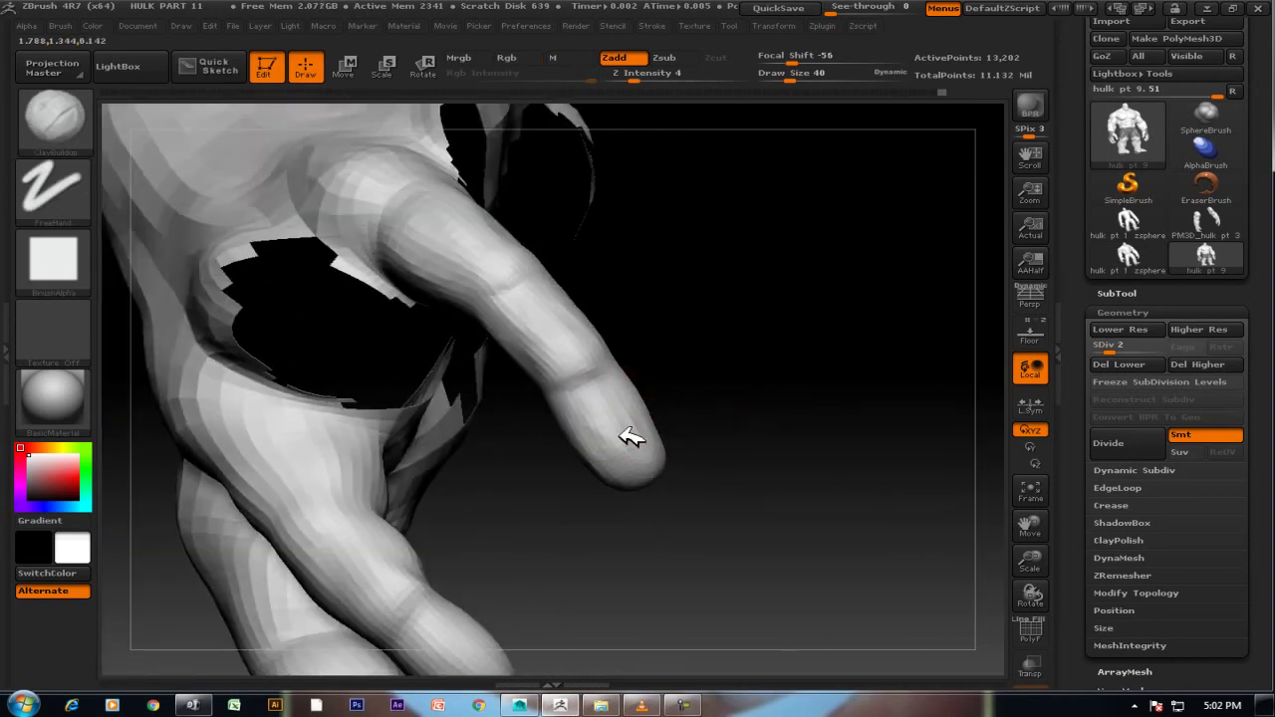
{"action": "key", "text": "ctrl+s"}
Smooth the knuckle creases on the remaining fingers.
{"action": "mouse_move", "coordinate": [720, 356]}
{"action": "left_mouse_down"}
{"action": "mouse_move", "coordinate": [731, 319]}
{"action": "mouse_move", "coordinate": [620, 420]}
{"action": "left_mouse_up"}
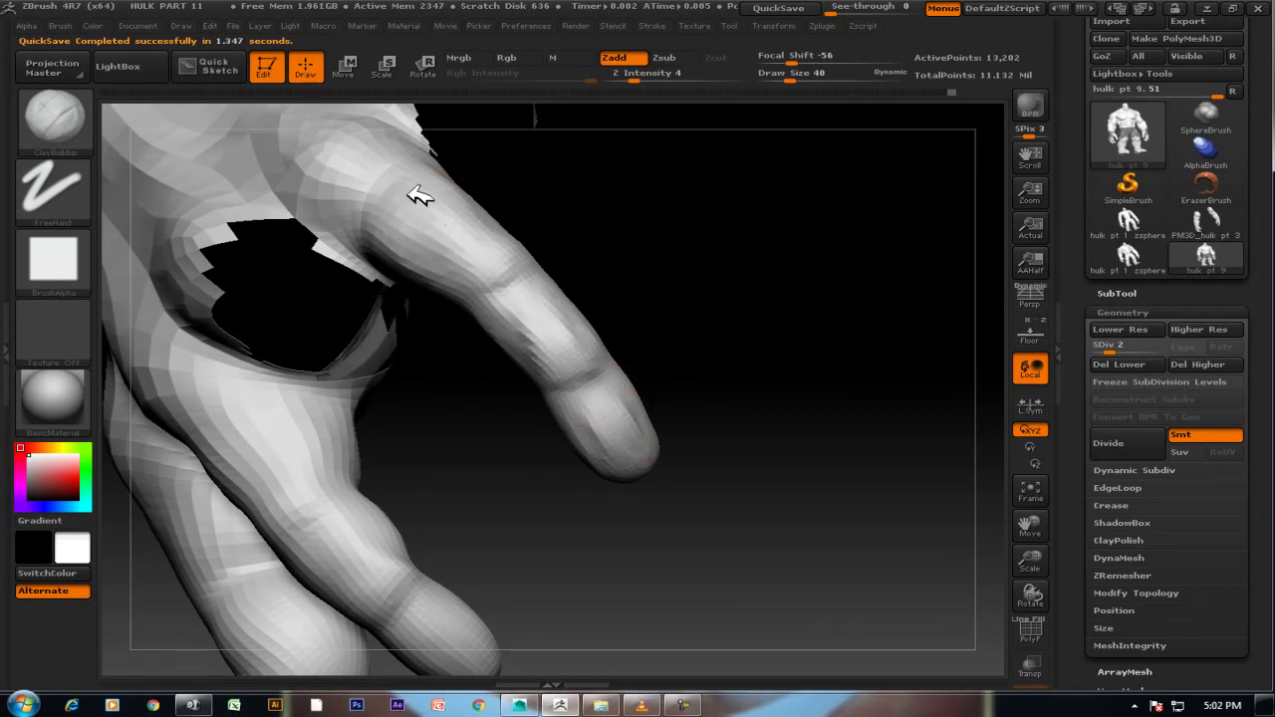
{"action": "mouse_move", "coordinate": [503, 199]}
{"action": "left_mouse_down"}
{"action": "mouse_move", "coordinate": [612, 285]}
{"action": "mouse_move", "coordinate": [593, 229]}
{"action": "mouse_move", "coordinate": [618, 262]}
{"action": "mouse_move", "coordinate": [429, 162]}
{"action": "left_mouse_up"}
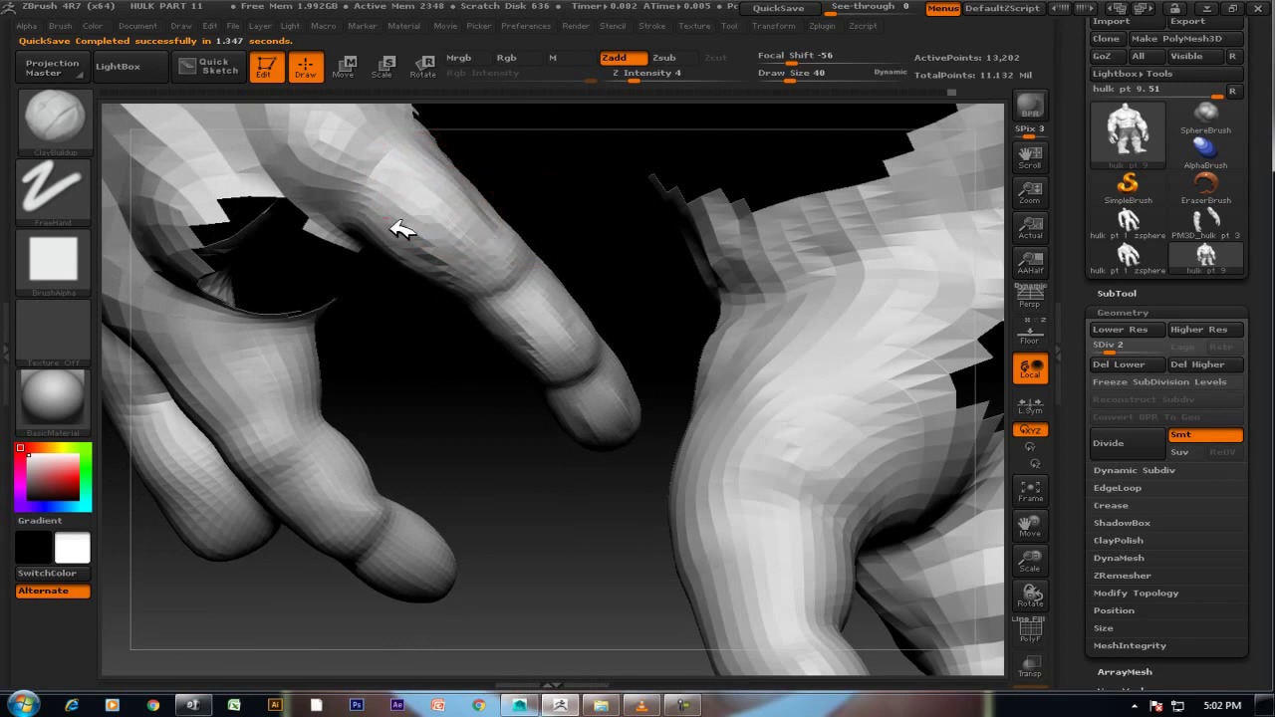
{"action": "mouse_move", "coordinate": [489, 276]}
{"action": "left_mouse_down"}
{"action": "mouse_move", "coordinate": [552, 233]}
{"action": "mouse_move", "coordinate": [564, 262]}
{"action": "mouse_move", "coordinate": [528, 254]}
{"action": "left_mouse_up"}
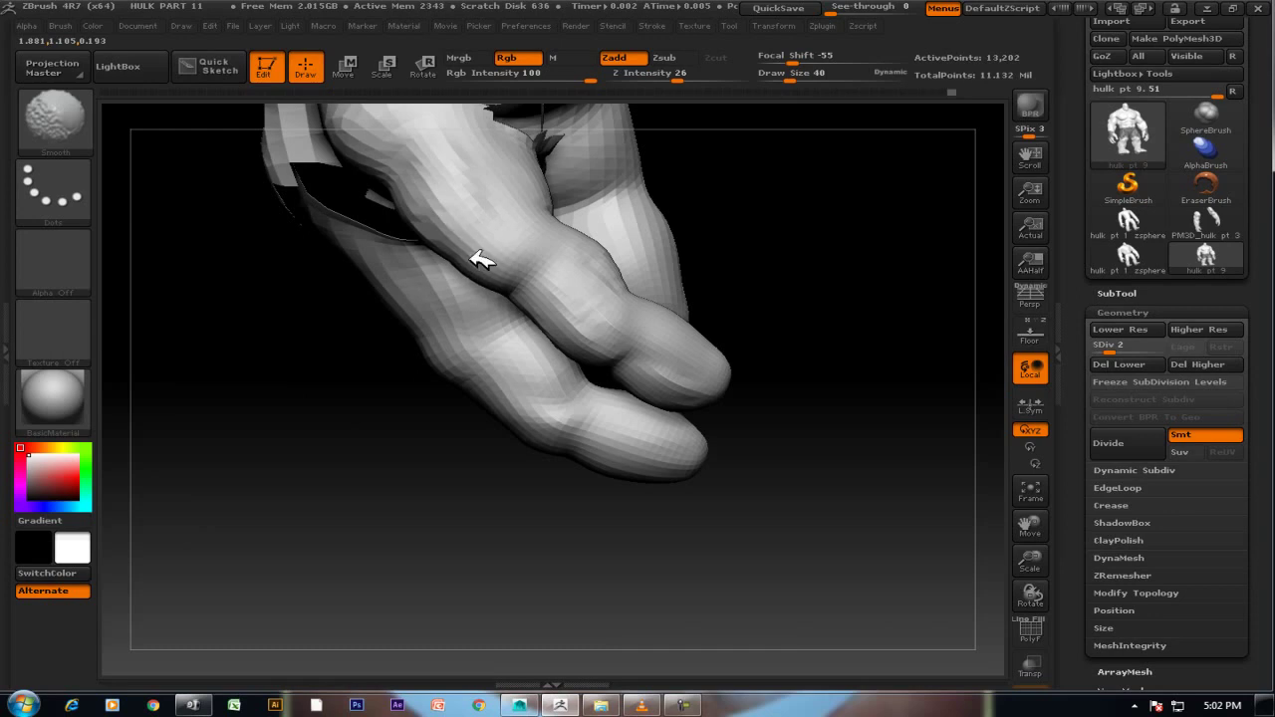
{"action": "key", "text": "shift"}
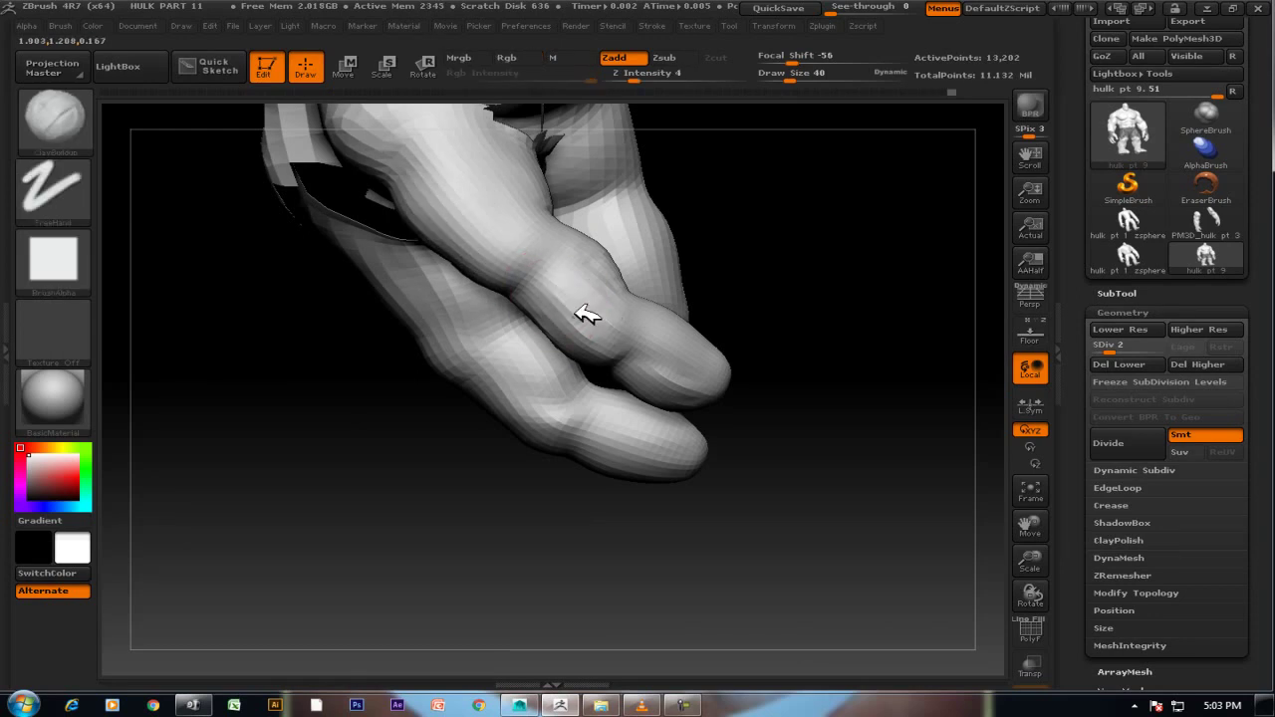
{"action": "left_click_drag", "start_coordinate": [584, 308], "coordinate": [607, 364], "text": "shift"}
{"action": "mouse_move", "coordinate": [807, 313]}
{"action": "left_mouse_down"}
{"action": "mouse_move", "coordinate": [747, 388]}
{"action": "mouse_move", "coordinate": [711, 336]}
{"action": "left_mouse_up"}
{"action": "mouse_move", "coordinate": [746, 285]}
{"action": "left_mouse_down"}
{"action": "mouse_move", "coordinate": [734, 246]}
{"action": "mouse_move", "coordinate": [721, 256]}
{"action": "mouse_move", "coordinate": [678, 236]}
{"action": "mouse_move", "coordinate": [725, 282]}
{"action": "mouse_move", "coordinate": [798, 299]}
{"action": "mouse_move", "coordinate": [734, 290]}
{"action": "left_mouse_up"}
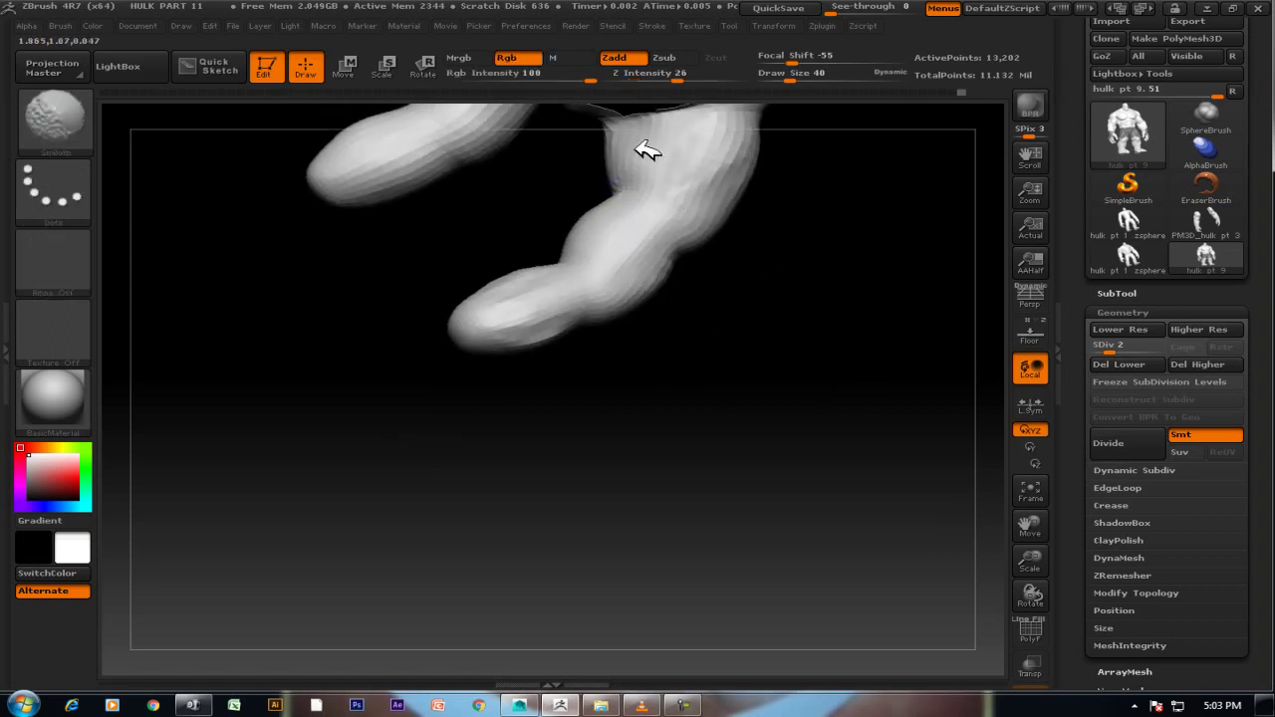
{"action": "key", "text": "shift"}
Orbit around the upright finger and smooth the knuckle crease along it.
{"action": "mouse_move", "coordinate": [720, 419]}
{"action": "left_mouse_down"}
{"action": "mouse_move", "coordinate": [811, 369]}
{"action": "mouse_move", "coordinate": [817, 299]}
{"action": "left_mouse_up"}
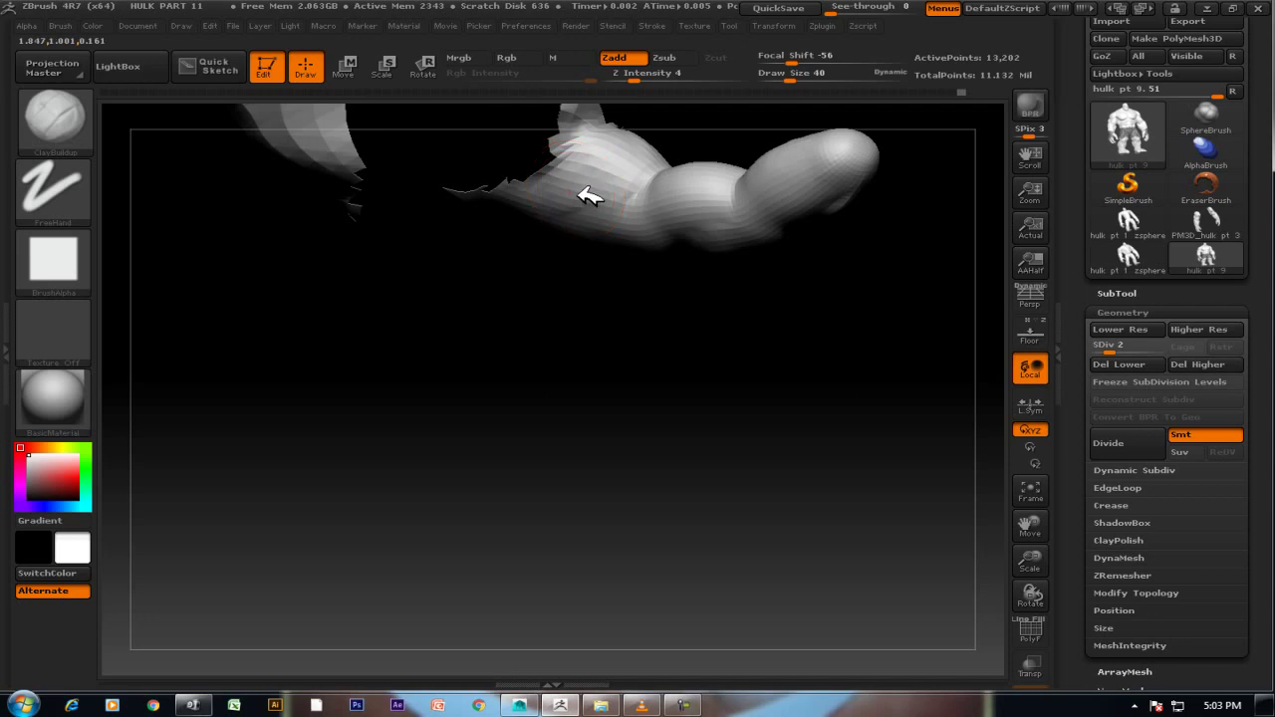
{"action": "mouse_move", "coordinate": [578, 198]}
{"action": "left_mouse_down"}
{"action": "mouse_move", "coordinate": [683, 408]}
{"action": "mouse_move", "coordinate": [768, 359]}
{"action": "mouse_move", "coordinate": [733, 470]}
{"action": "mouse_move", "coordinate": [661, 327]}
{"action": "mouse_move", "coordinate": [768, 313]}
{"action": "mouse_move", "coordinate": [747, 299]}
{"action": "mouse_move", "coordinate": [854, 341]}
{"action": "mouse_move", "coordinate": [817, 436]}
{"action": "left_mouse_up"}
{"action": "mouse_move", "coordinate": [820, 279]}
{"action": "left_mouse_down"}
{"action": "mouse_move", "coordinate": [859, 417]}
{"action": "mouse_move", "coordinate": [854, 276]}
{"action": "mouse_move", "coordinate": [906, 265]}
{"action": "mouse_move", "coordinate": [903, 279]}
{"action": "mouse_move", "coordinate": [925, 239]}
{"action": "mouse_move", "coordinate": [674, 328]}
{"action": "left_mouse_up"}
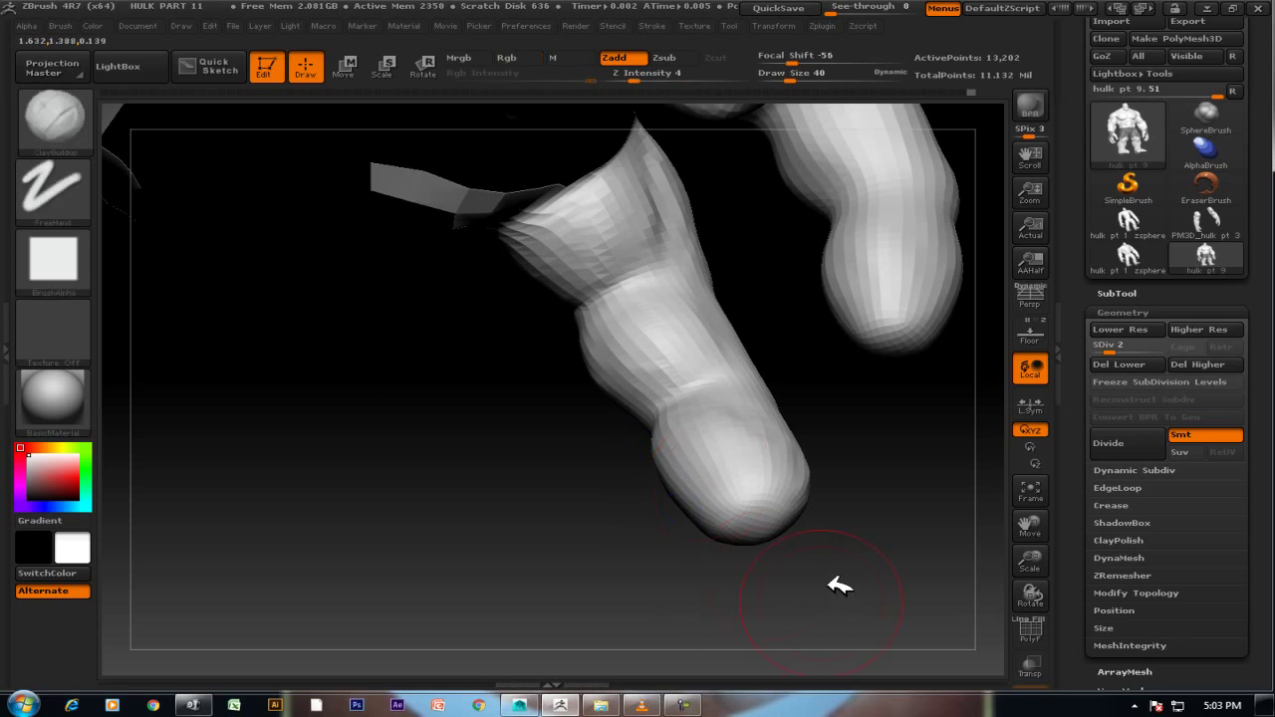
{"action": "left_click_drag", "start_coordinate": [840, 584], "coordinate": [863, 432], "text": "shift"}
{"action": "mouse_move", "coordinate": [650, 563]}
{"action": "left_mouse_down"}
{"action": "mouse_move", "coordinate": [843, 490]}
{"action": "mouse_move", "coordinate": [763, 547]}
{"action": "left_mouse_up"}
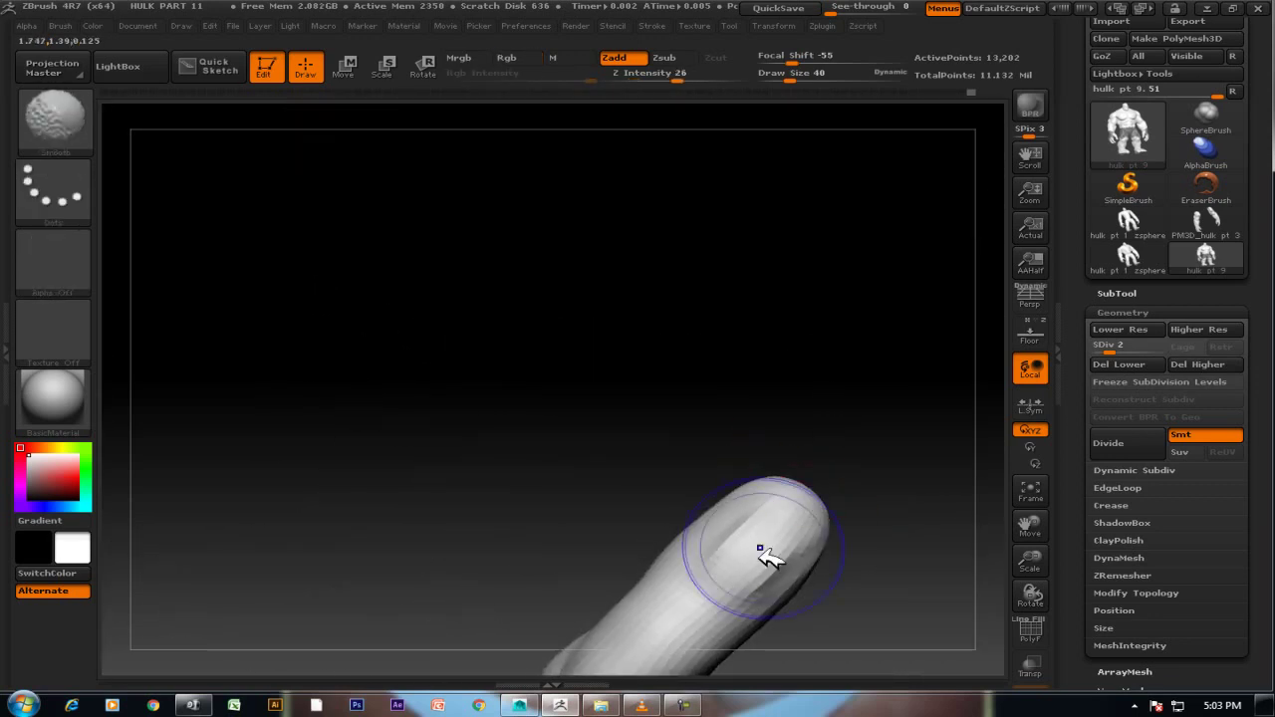
{"action": "left_click_drag", "start_coordinate": [847, 396], "coordinate": [805, 313]}
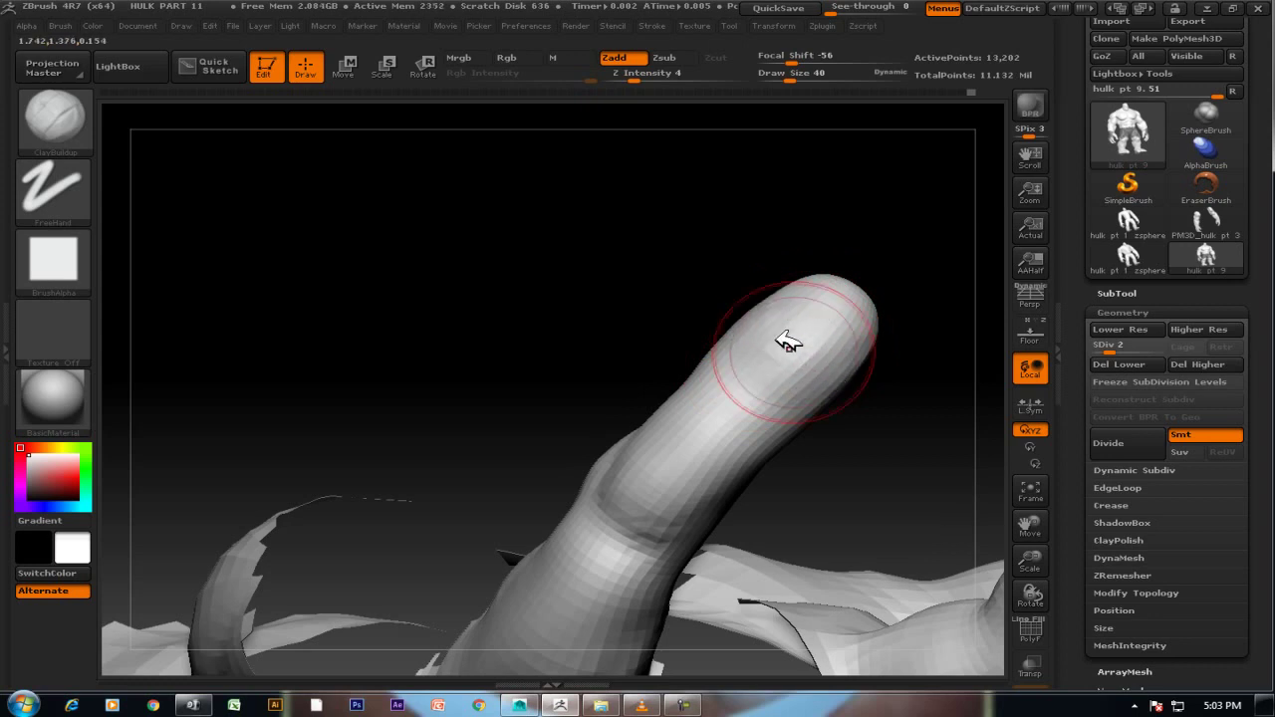
{"action": "mouse_move", "coordinate": [826, 242]}
{"action": "left_mouse_down"}
{"action": "mouse_move", "coordinate": [763, 369]}
{"action": "mouse_move", "coordinate": [621, 159]}
{"action": "mouse_move", "coordinate": [605, 171]}
{"action": "mouse_move", "coordinate": [728, 407]}
{"action": "mouse_move", "coordinate": [670, 400]}
{"action": "mouse_move", "coordinate": [698, 412]}
{"action": "mouse_move", "coordinate": [757, 357]}
{"action": "left_mouse_up"}
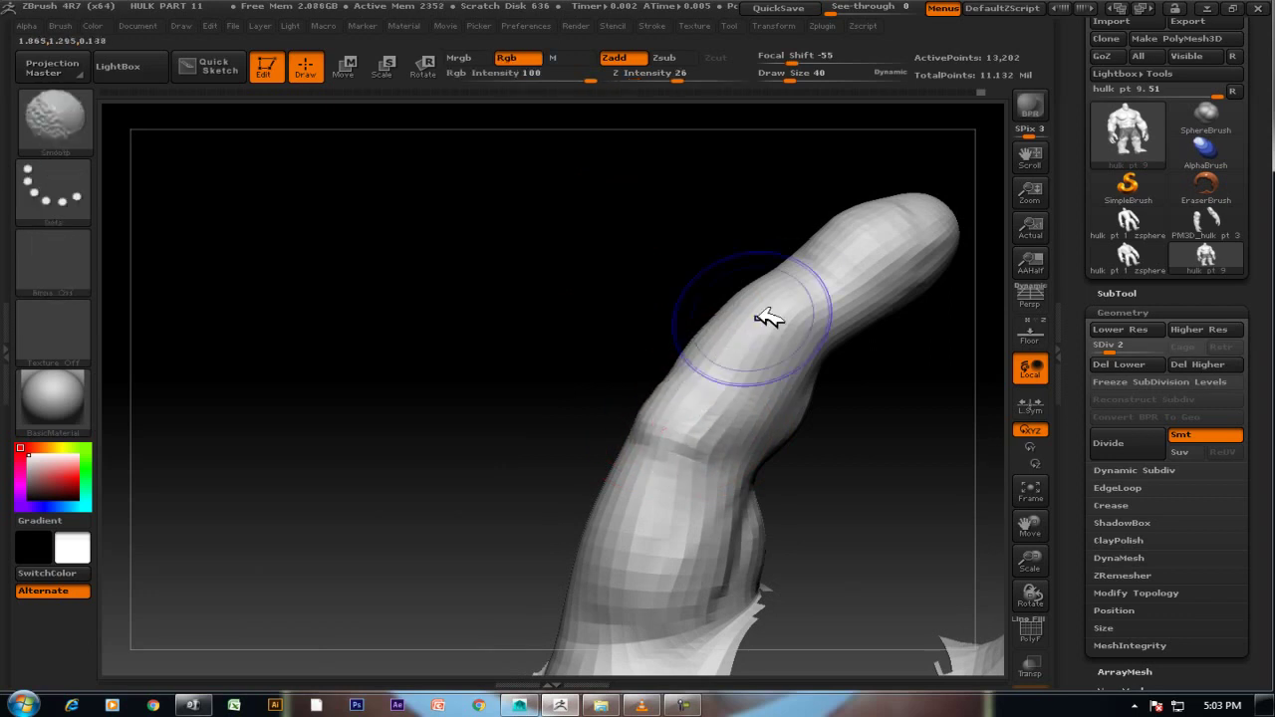
{"action": "left_click_drag", "start_coordinate": [734, 79], "coordinate": [683, 80]}
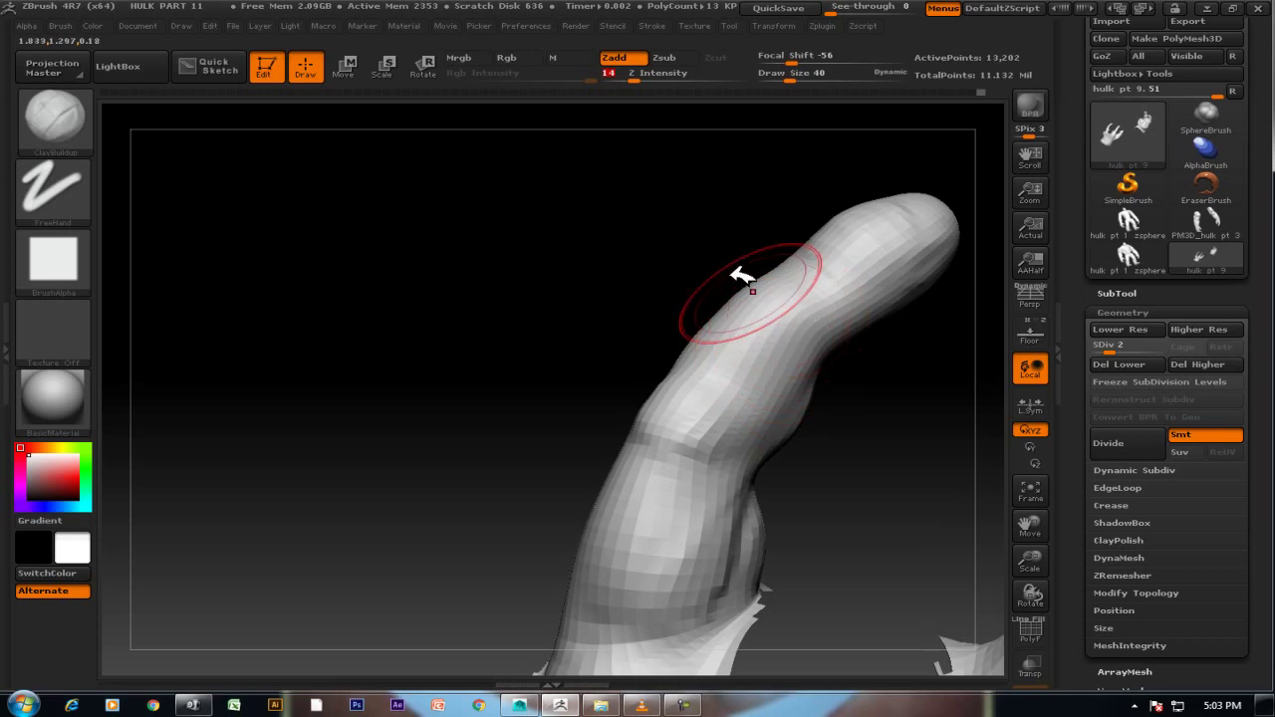
Orbit around the raised finger and build up a knuckle crease with ClayBuildup.
{"action": "left_click_drag", "start_coordinate": [738, 274], "coordinate": [733, 286]}
{"action": "mouse_move", "coordinate": [717, 239]}
{"action": "left_mouse_down"}
{"action": "mouse_move", "coordinate": [649, 177]}
{"action": "mouse_move", "coordinate": [764, 328]}
{"action": "left_mouse_up"}
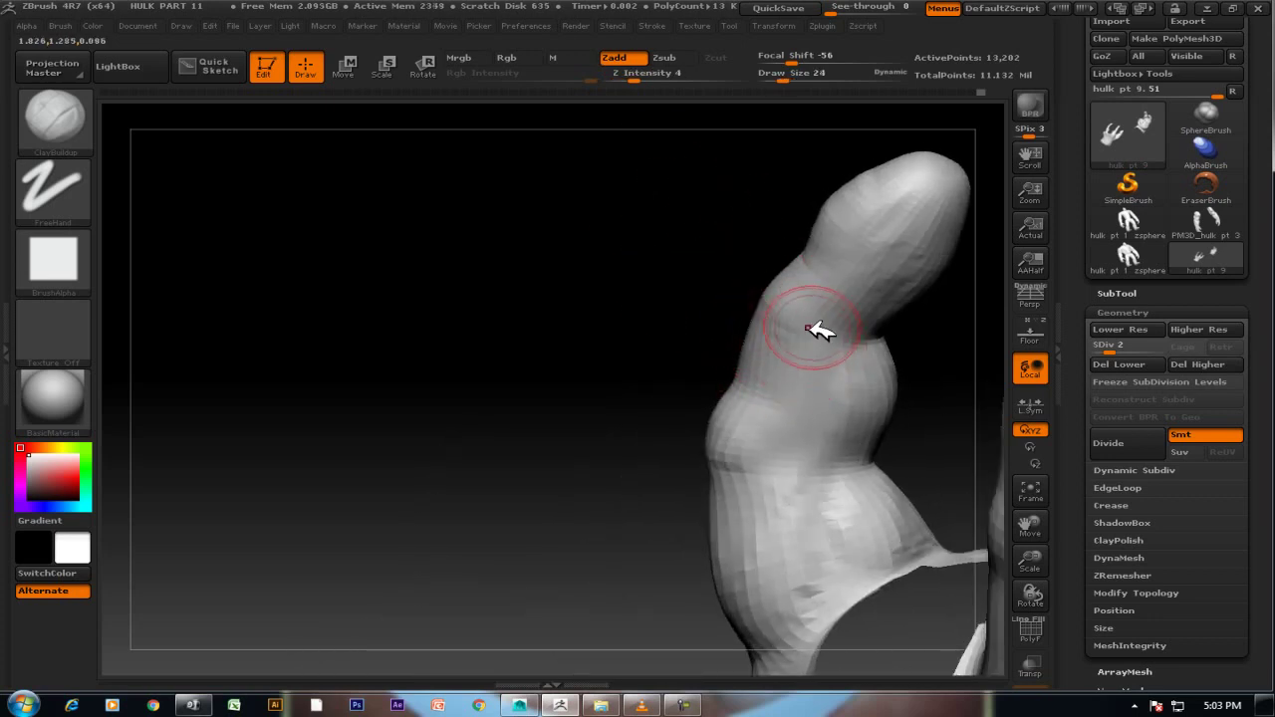
{"action": "left_click_drag", "start_coordinate": [748, 271], "coordinate": [763, 270]}
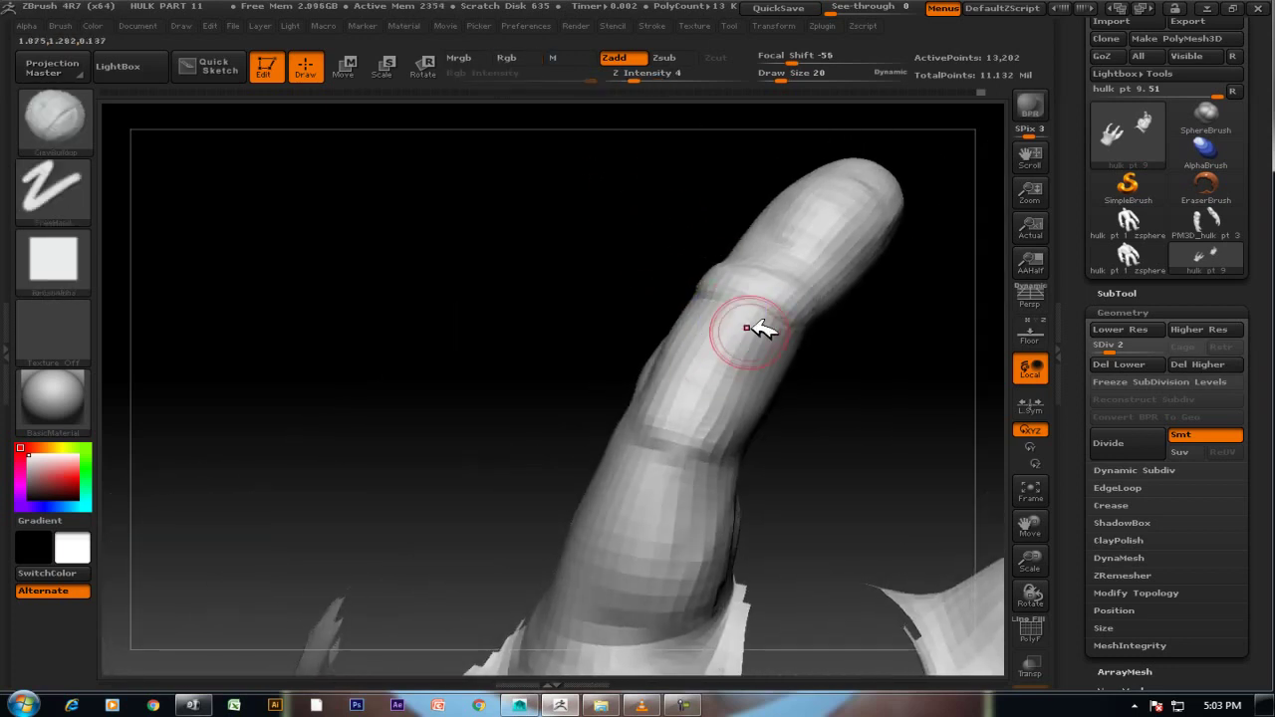
{"action": "left_click_drag", "start_coordinate": [685, 275], "coordinate": [710, 315]}
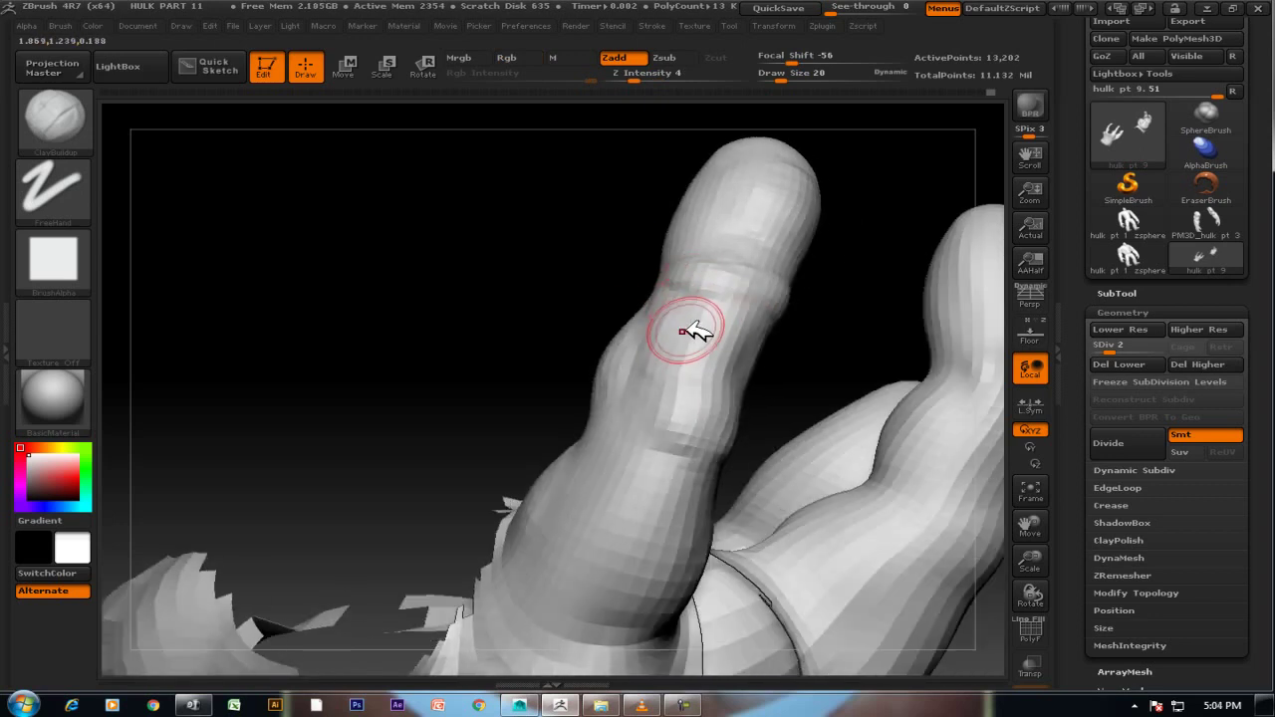
{"action": "mouse_move", "coordinate": [533, 276]}
{"action": "left_mouse_down"}
{"action": "mouse_move", "coordinate": [470, 213]}
{"action": "mouse_move", "coordinate": [687, 450]}
{"action": "left_mouse_up"}
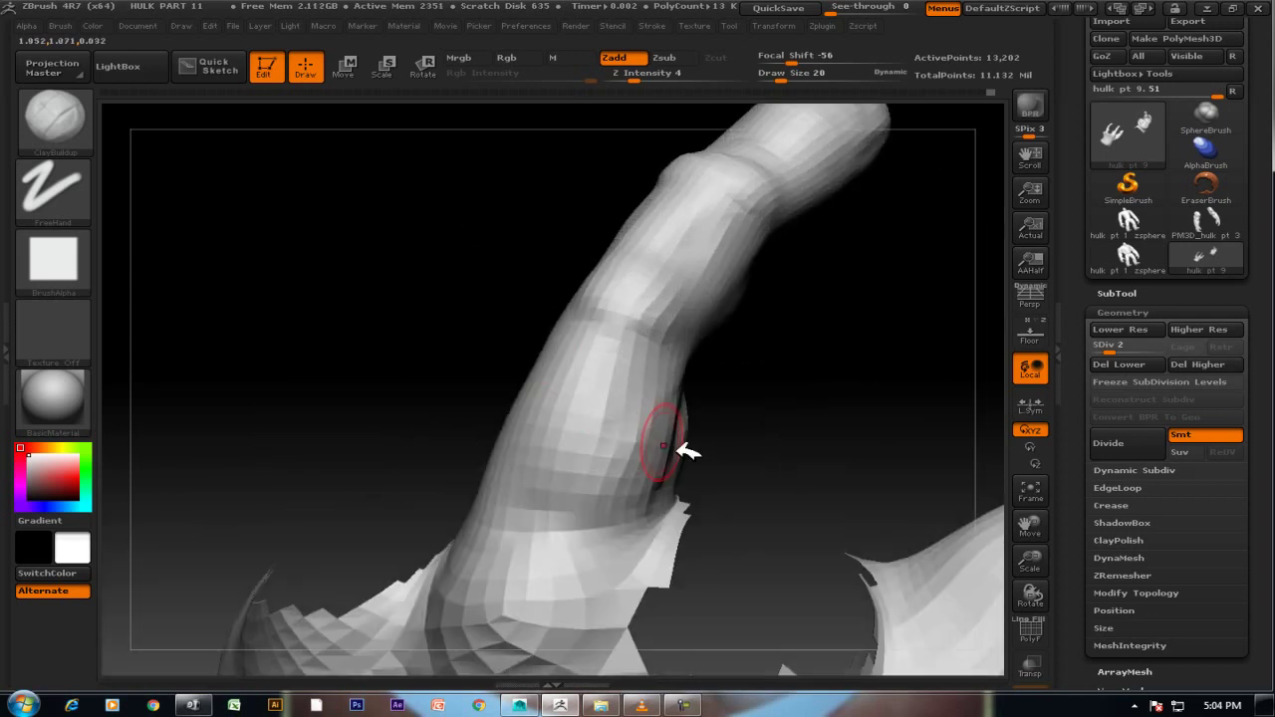
{"action": "mouse_move", "coordinate": [621, 498]}
{"action": "left_mouse_down"}
{"action": "mouse_move", "coordinate": [535, 328]}
{"action": "mouse_move", "coordinate": [508, 474]}
{"action": "left_mouse_up"}
{"action": "mouse_move", "coordinate": [508, 349]}
{"action": "left_mouse_down"}
{"action": "mouse_move", "coordinate": [413, 256]}
{"action": "mouse_move", "coordinate": [535, 407]}
{"action": "left_mouse_up"}
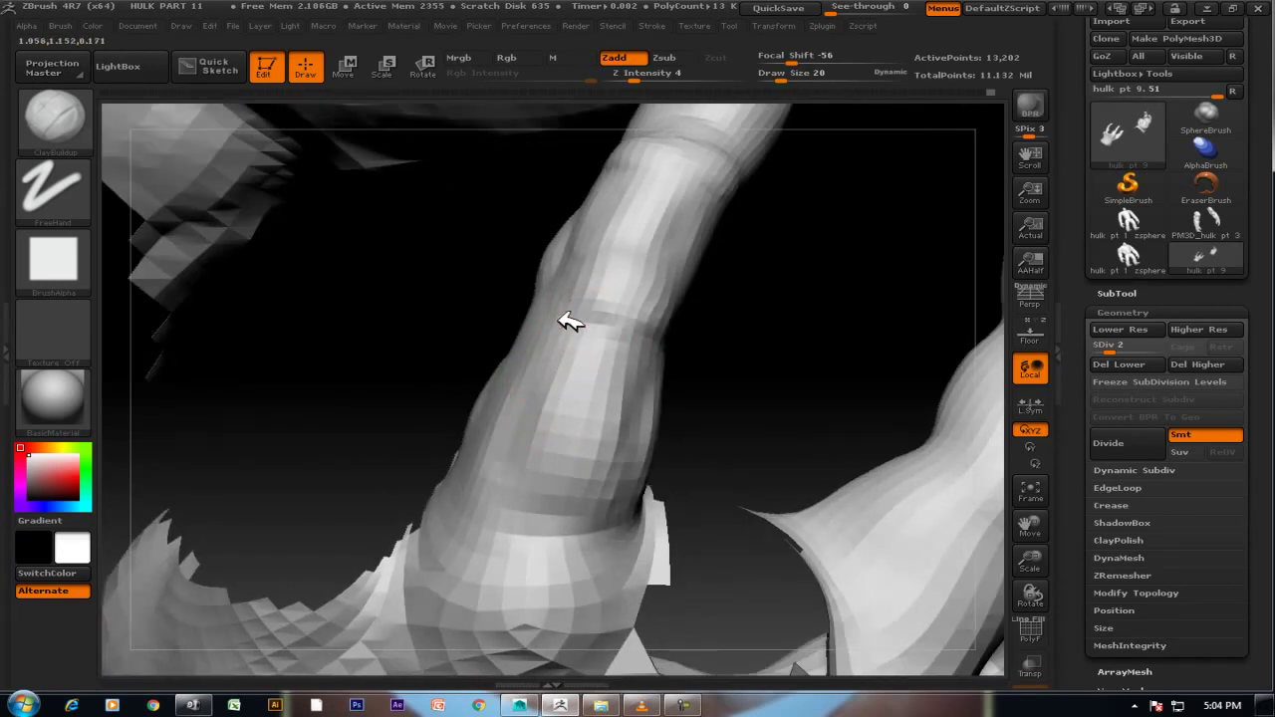
{"action": "left_click_drag", "start_coordinate": [748, 308], "coordinate": [706, 311]}
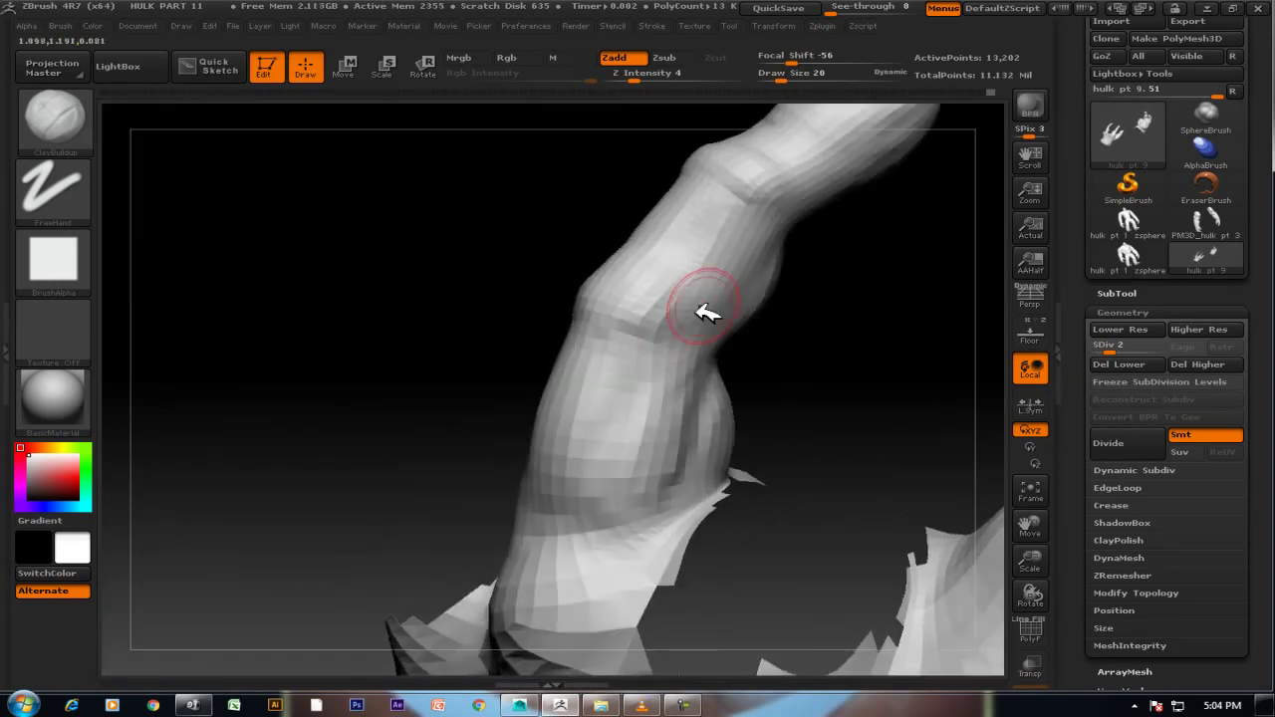
{"action": "mouse_move", "coordinate": [833, 265]}
{"action": "left_mouse_down"}
{"action": "mouse_move", "coordinate": [811, 299]}
{"action": "mouse_move", "coordinate": [868, 342]}
{"action": "mouse_move", "coordinate": [831, 299]}
{"action": "left_mouse_up"}
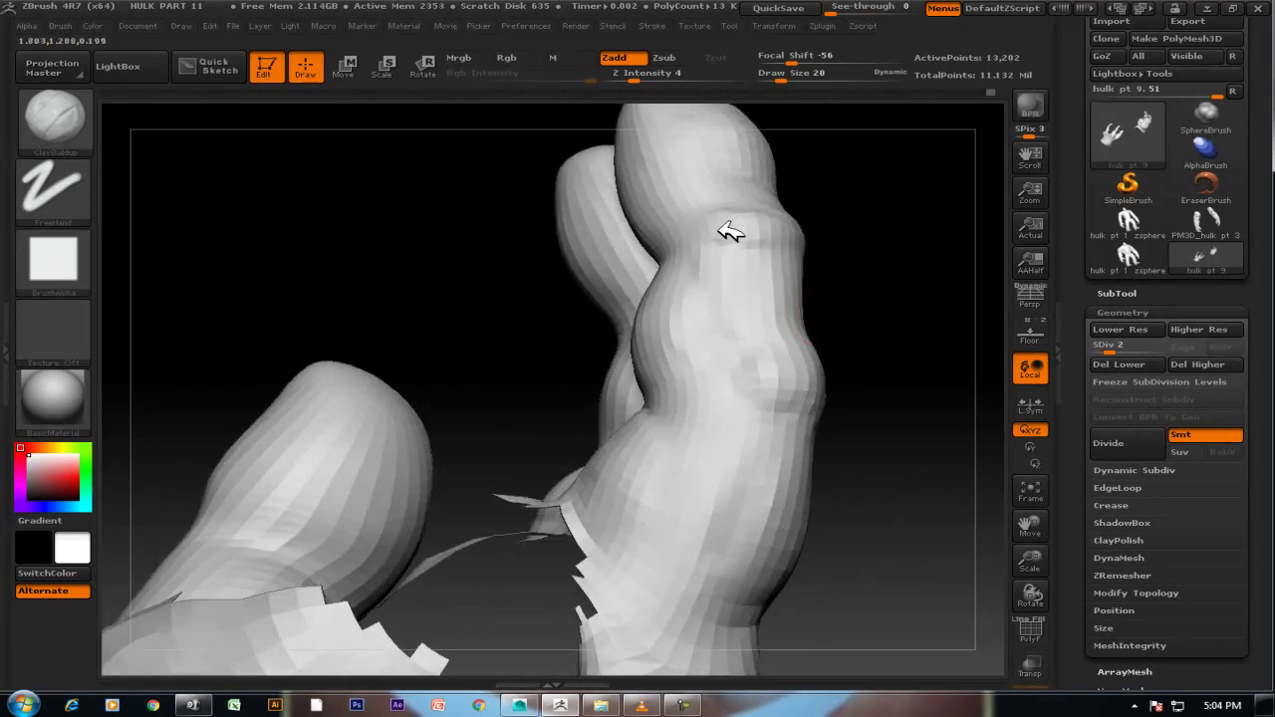
{"action": "mouse_move", "coordinate": [705, 235]}
{"action": "left_mouse_down"}
{"action": "mouse_move", "coordinate": [877, 299]}
{"action": "mouse_move", "coordinate": [823, 325]}
{"action": "left_mouse_up"}
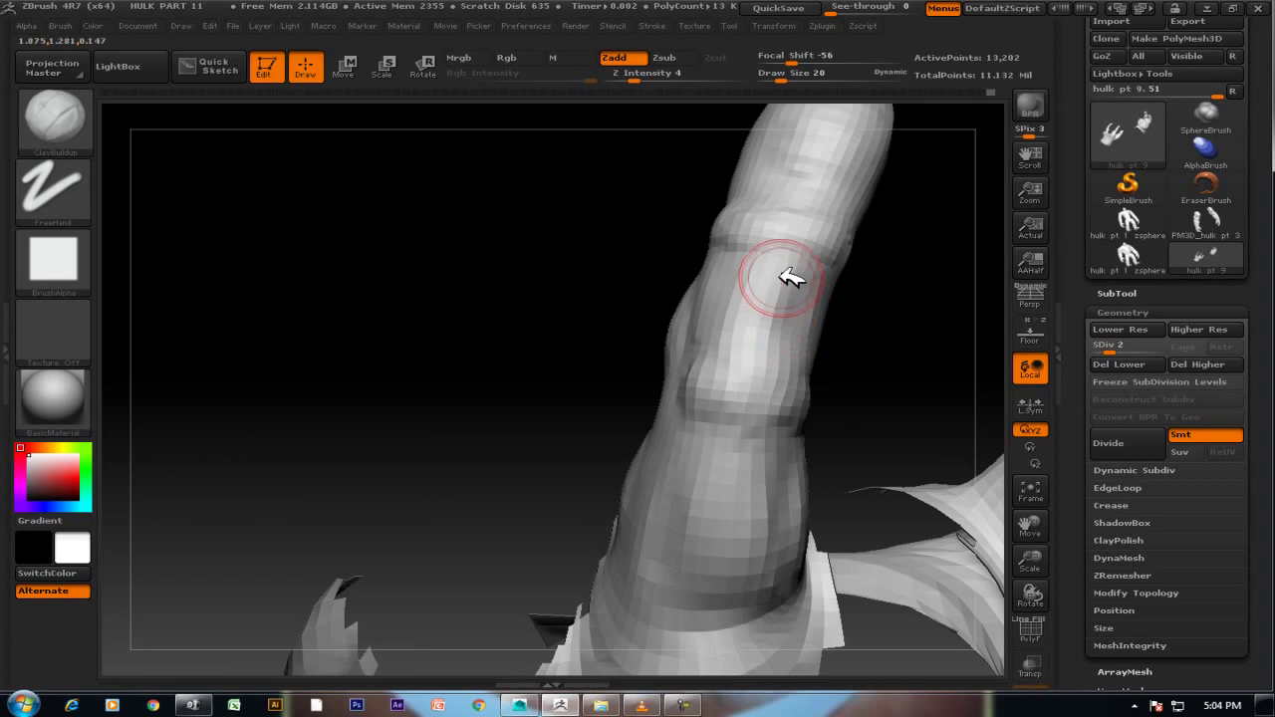
{"action": "mouse_move", "coordinate": [782, 344]}
{"action": "left_mouse_down"}
{"action": "mouse_move", "coordinate": [743, 341]}
{"action": "mouse_move", "coordinate": [788, 294]}
{"action": "left_mouse_up"}
{"action": "mouse_move", "coordinate": [584, 348]}
{"action": "left_mouse_down"}
{"action": "mouse_move", "coordinate": [532, 176]}
{"action": "mouse_move", "coordinate": [515, 248]}
{"action": "mouse_move", "coordinate": [615, 379]}
{"action": "mouse_move", "coordinate": [518, 348]}
{"action": "left_mouse_up"}
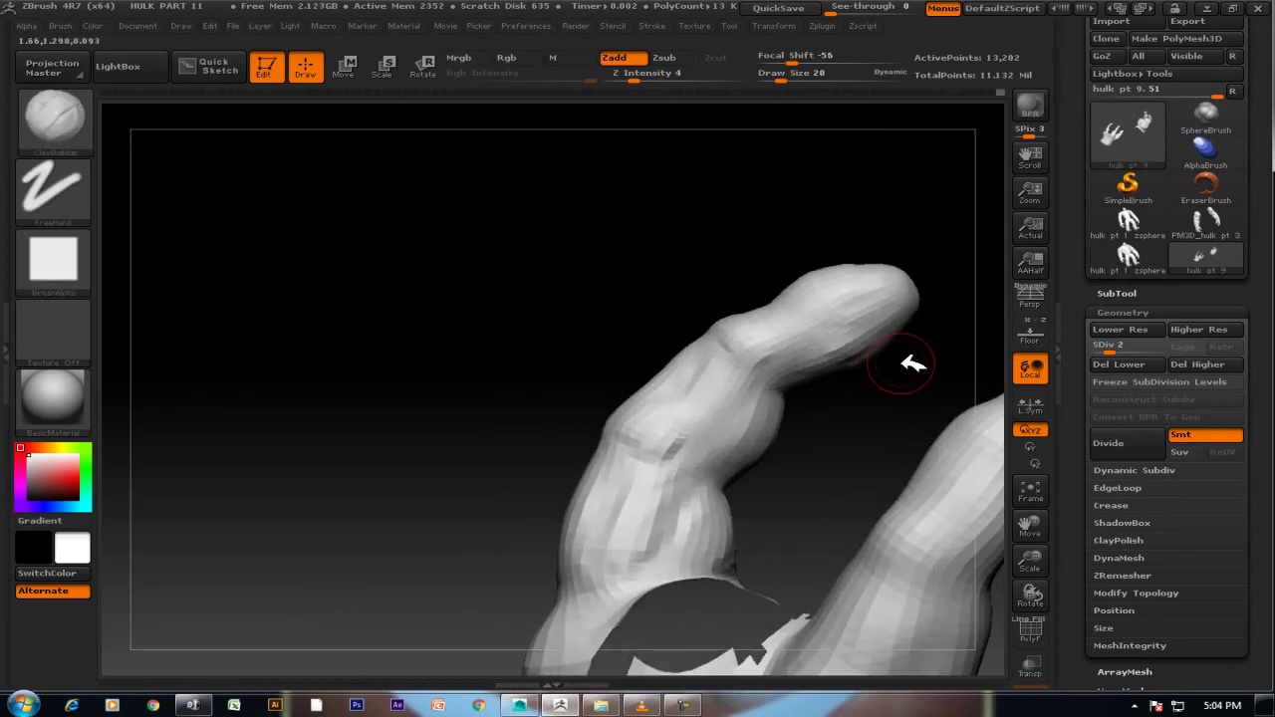
{"action": "mouse_move", "coordinate": [920, 365]}
{"action": "left_mouse_down"}
{"action": "mouse_move", "coordinate": [854, 250]}
{"action": "mouse_move", "coordinate": [879, 386]}
{"action": "left_mouse_up"}
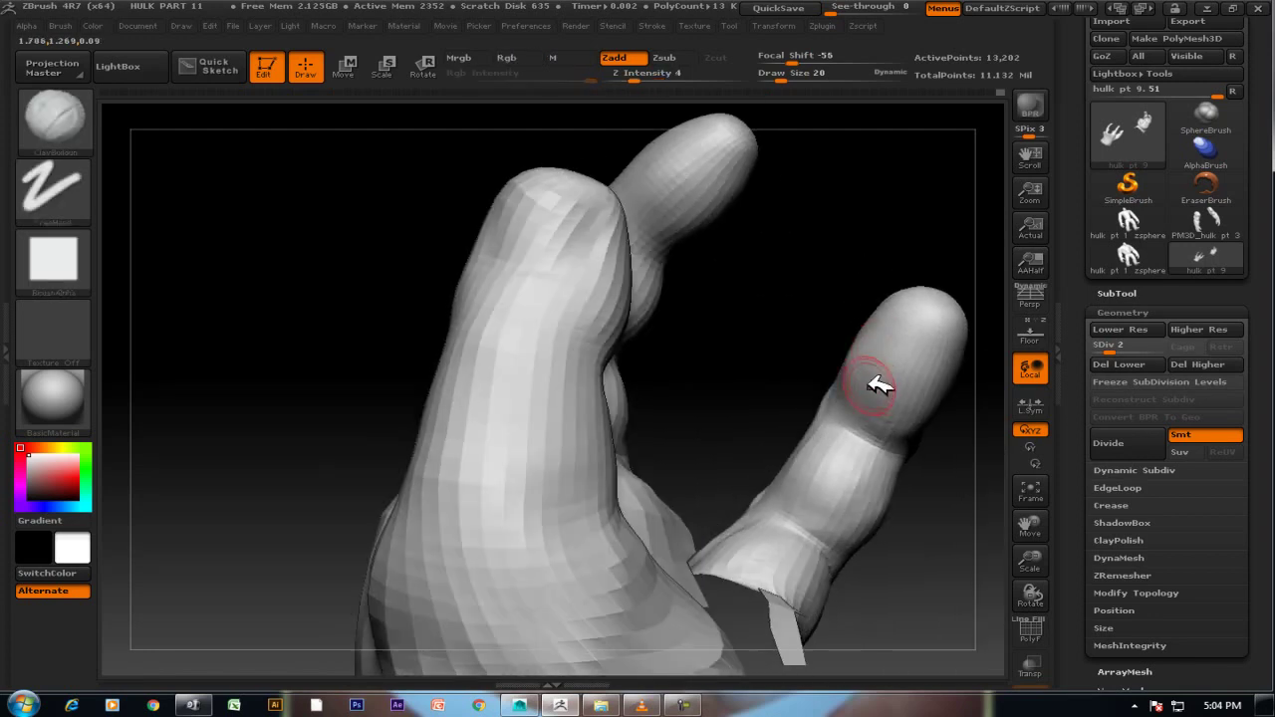
Smooth the knuckle crease on the right raised finger, viewing the fingers horizontally and up close.
{"action": "key", "text": "shift"}
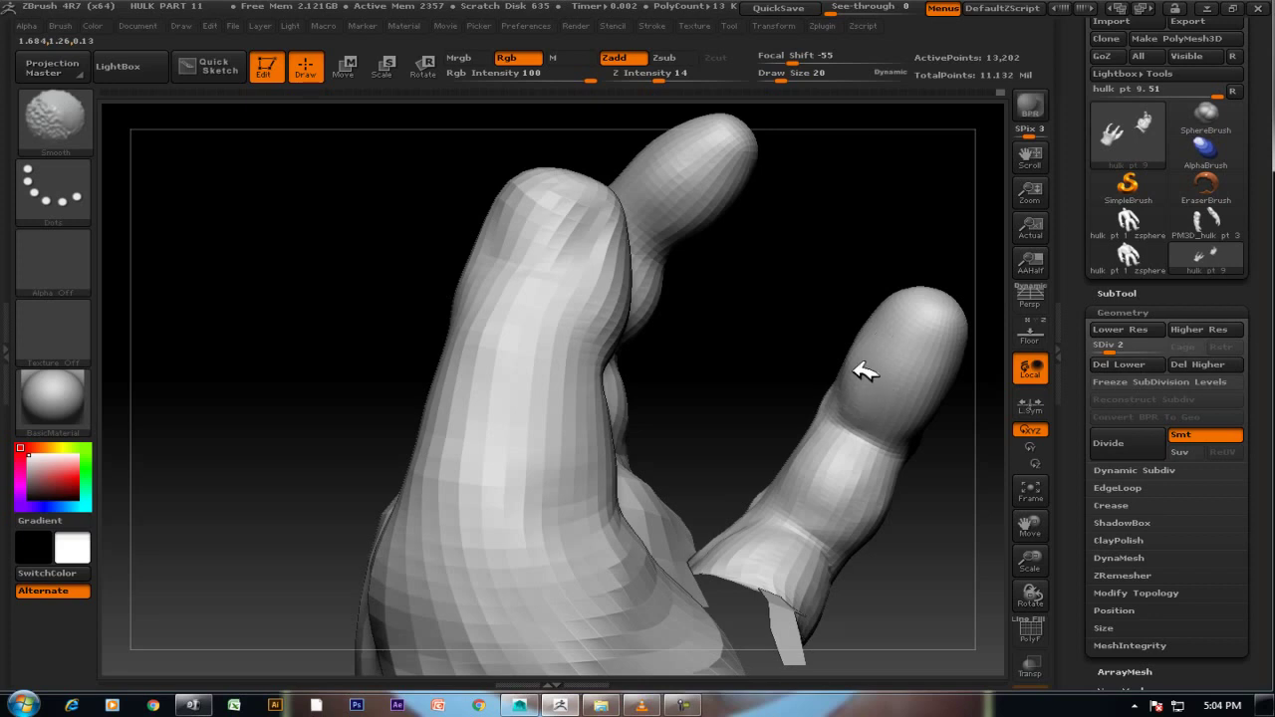
{"action": "left_click_drag", "start_coordinate": [940, 449], "coordinate": [863, 431]}
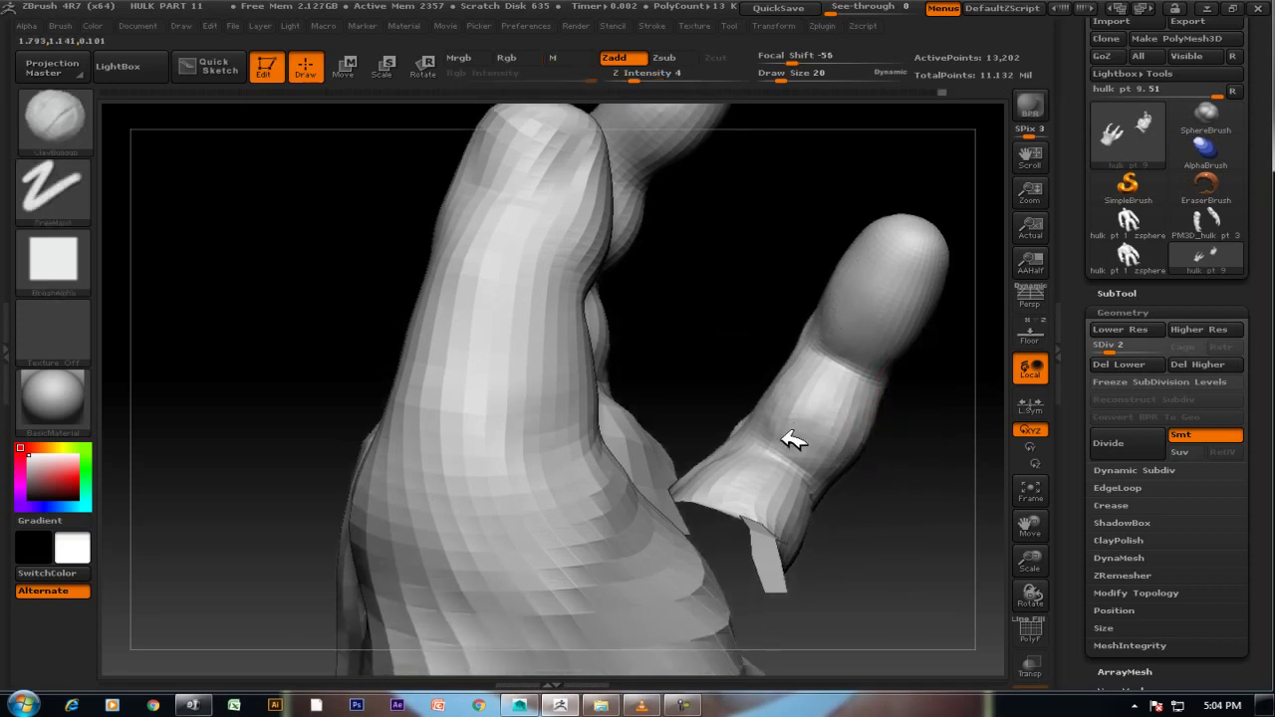
{"action": "mouse_move", "coordinate": [891, 465]}
{"action": "left_mouse_down"}
{"action": "mouse_move", "coordinate": [994, 489]}
{"action": "mouse_move", "coordinate": [850, 384]}
{"action": "left_mouse_up"}
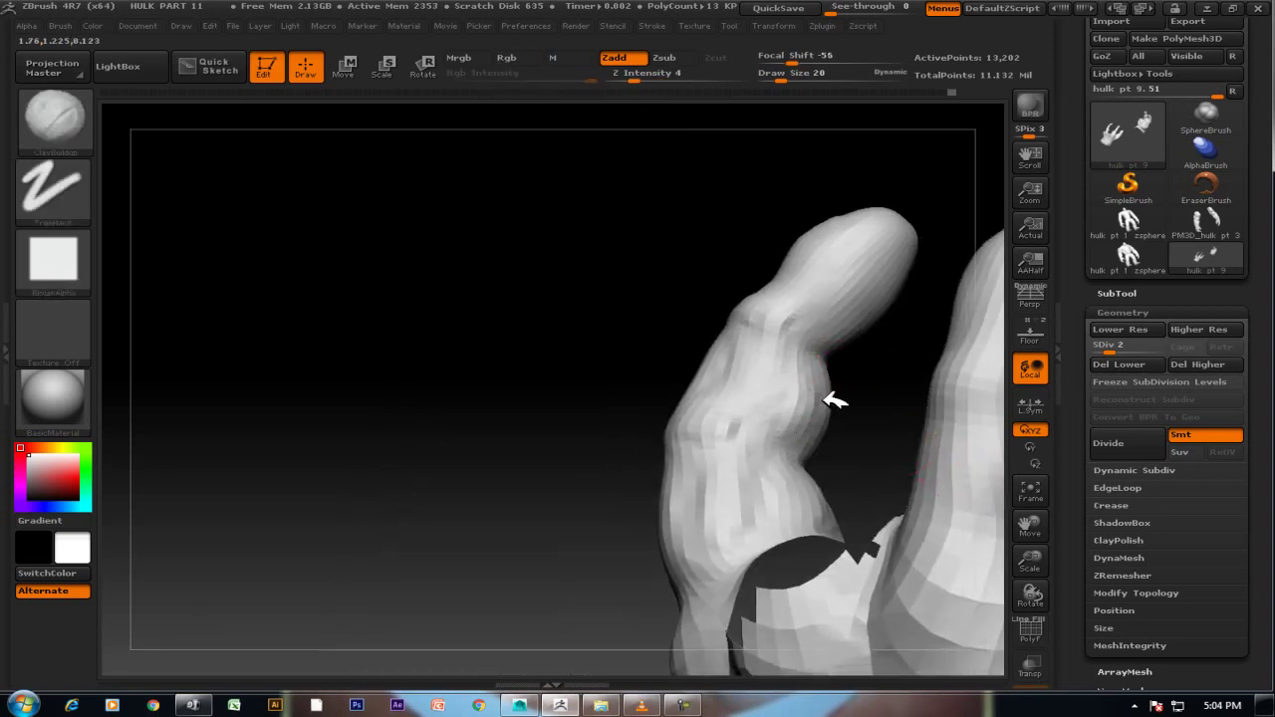
{"action": "mouse_move", "coordinate": [860, 399]}
{"action": "left_mouse_down"}
{"action": "mouse_move", "coordinate": [976, 348]}
{"action": "mouse_move", "coordinate": [1016, 293]}
{"action": "mouse_move", "coordinate": [854, 370]}
{"action": "left_mouse_up"}
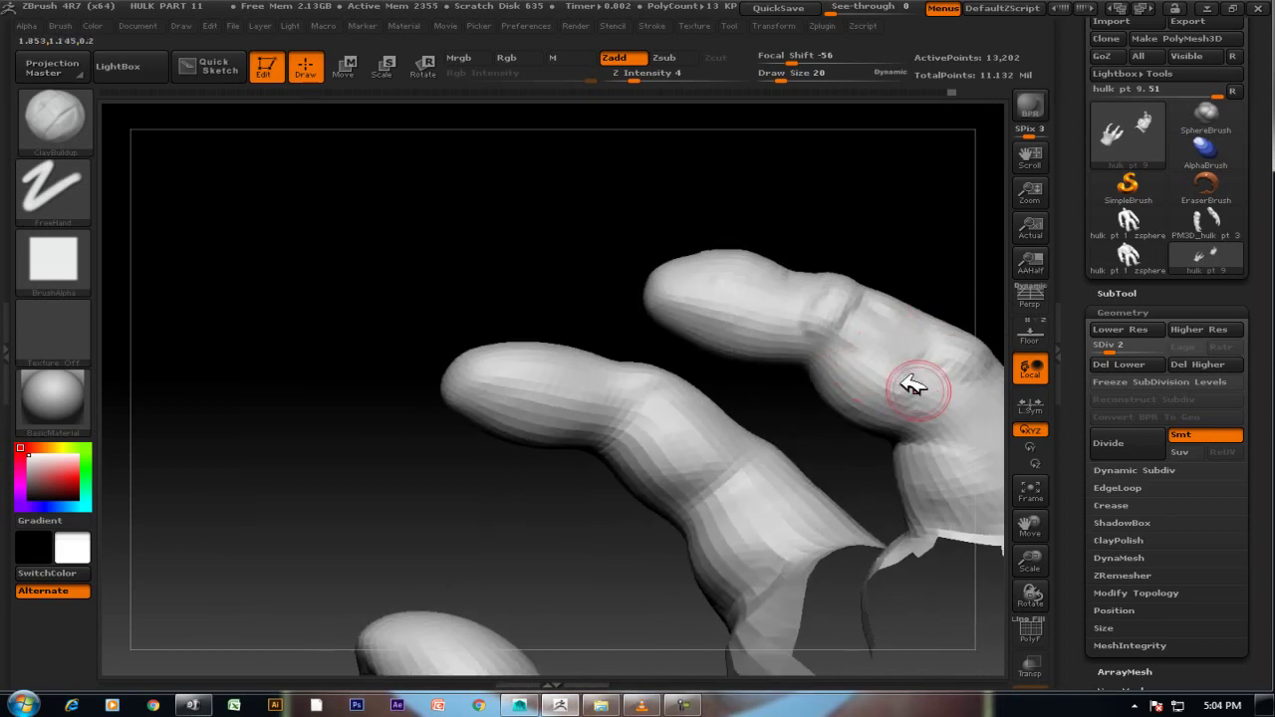
{"action": "left_click_drag", "start_coordinate": [967, 285], "coordinate": [897, 285]}
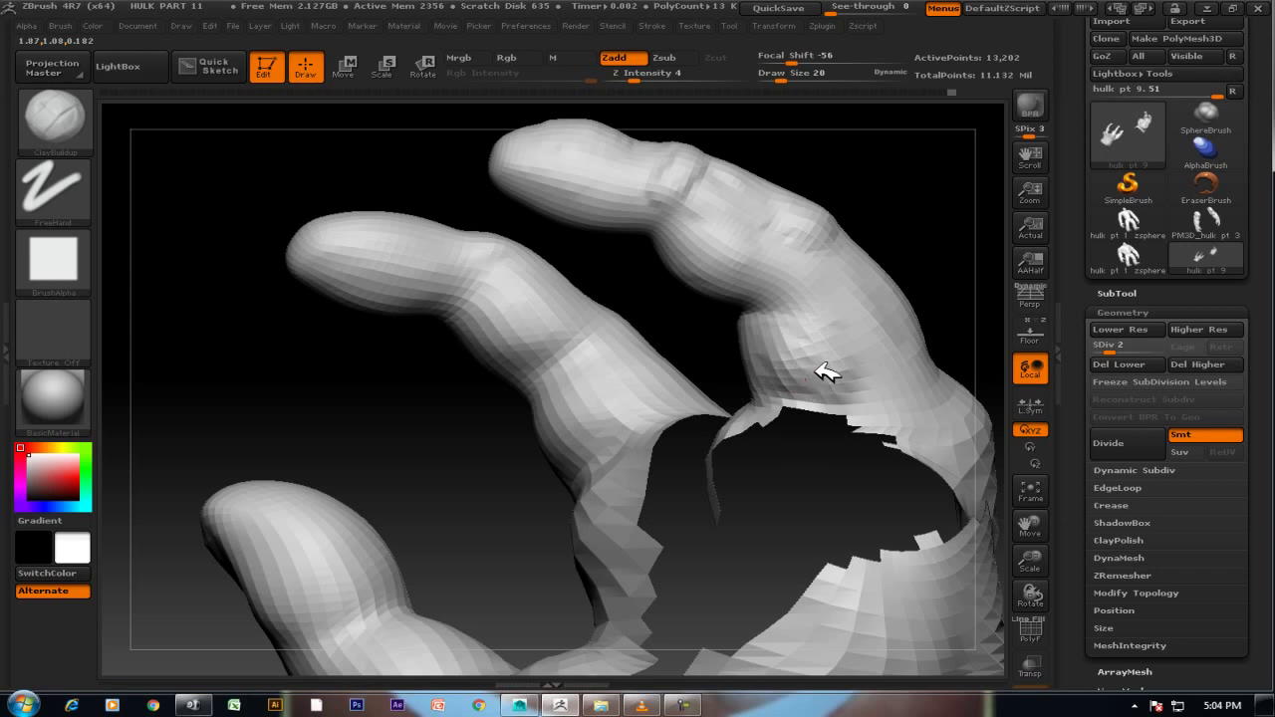
{"action": "key", "text": "shift"}
{"action": "mouse_move", "coordinate": [905, 265]}
{"action": "left_mouse_down"}
{"action": "mouse_move", "coordinate": [947, 269]}
{"action": "mouse_move", "coordinate": [785, 380]}
{"action": "left_mouse_up"}
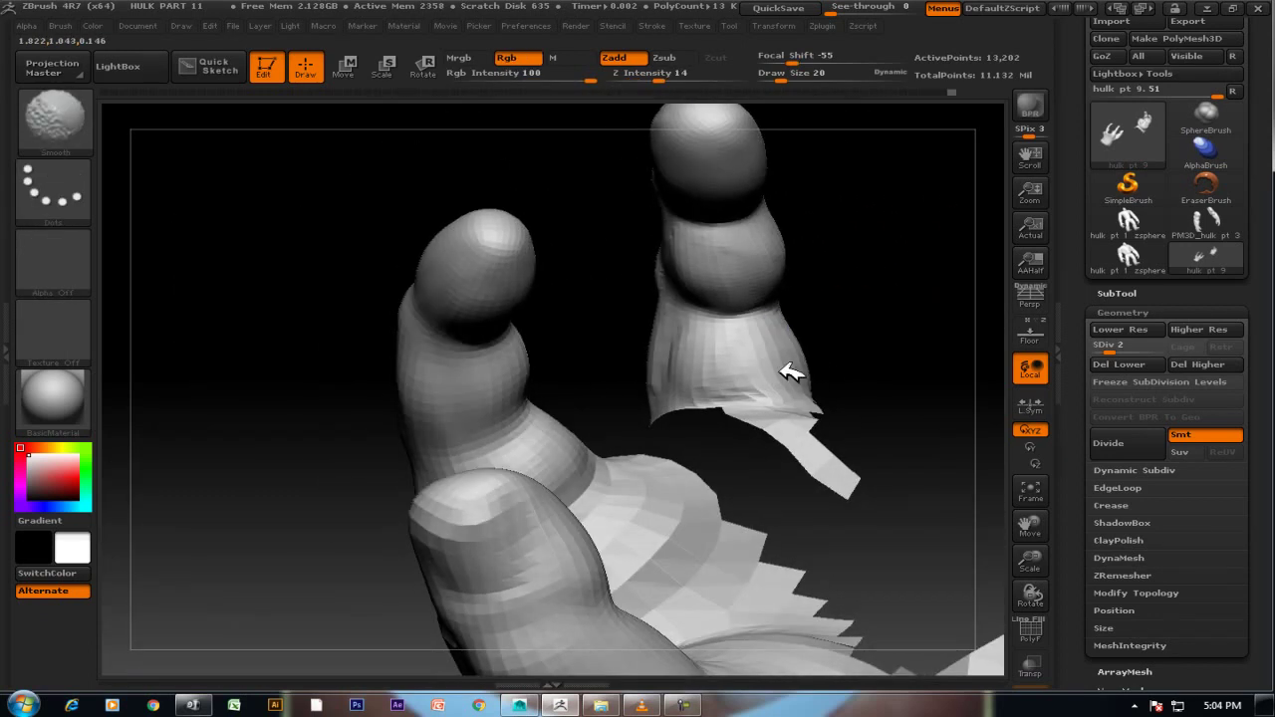
{"action": "mouse_move", "coordinate": [818, 355]}
{"action": "left_mouse_down"}
{"action": "mouse_move", "coordinate": [848, 248]}
{"action": "mouse_move", "coordinate": [891, 250]}
{"action": "mouse_move", "coordinate": [894, 299]}
{"action": "mouse_move", "coordinate": [863, 288]}
{"action": "left_mouse_up"}
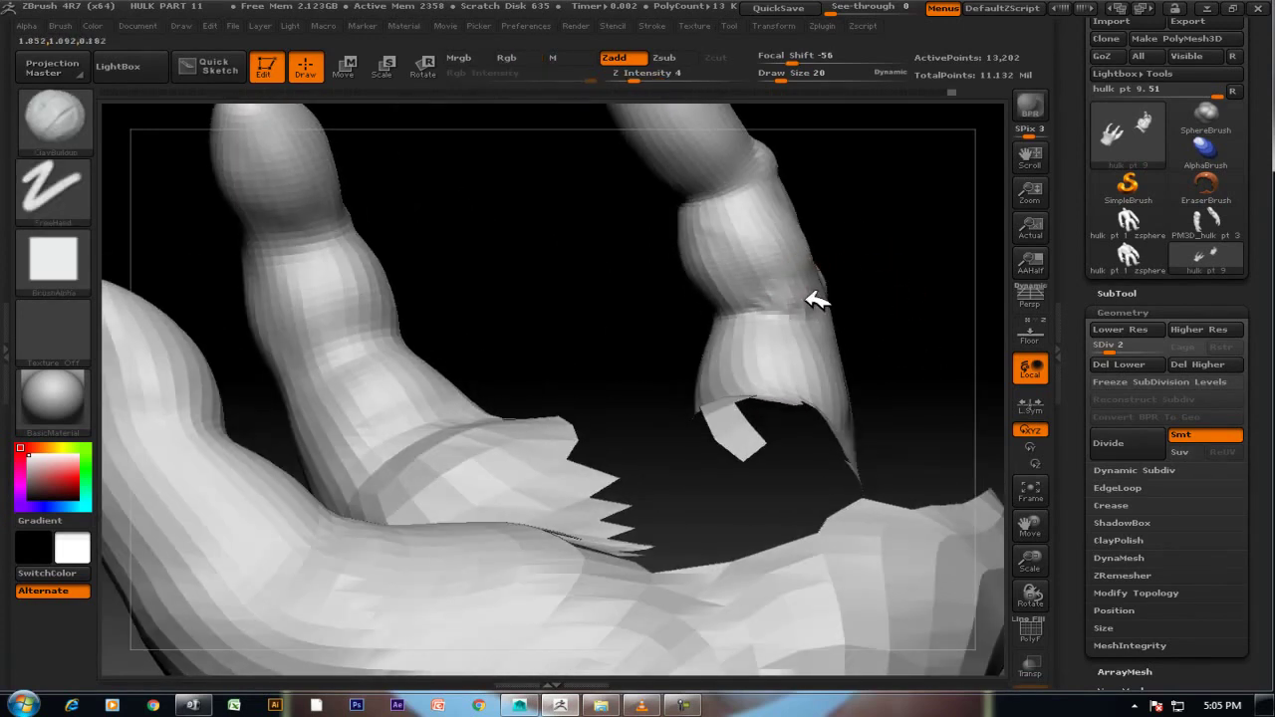
Soften the fresh crease ringing the middle joint of the raised finger with Smooth.
{"action": "key", "text": "shift"}
{"action": "mouse_move", "coordinate": [809, 312]}
{"action": "left_mouse_down"}
{"action": "mouse_move", "coordinate": [925, 276]}
{"action": "mouse_move", "coordinate": [747, 295]}
{"action": "left_mouse_up"}
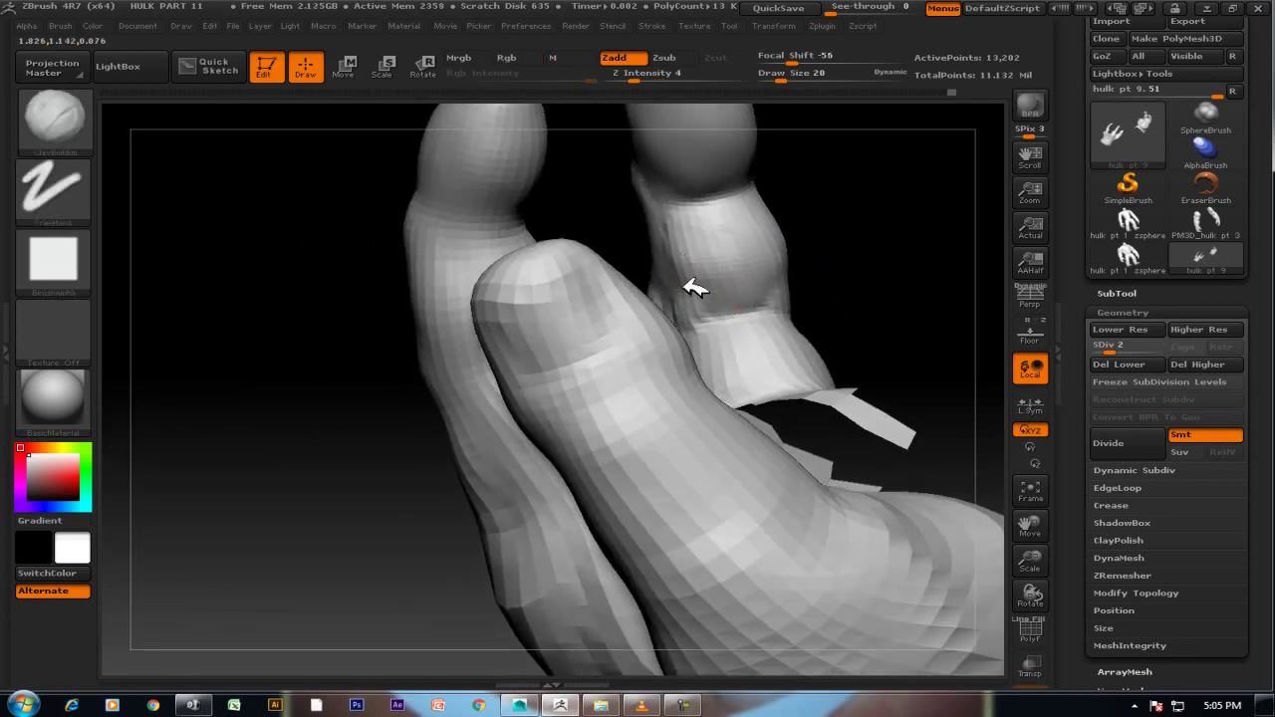
{"action": "key", "text": "shift"}
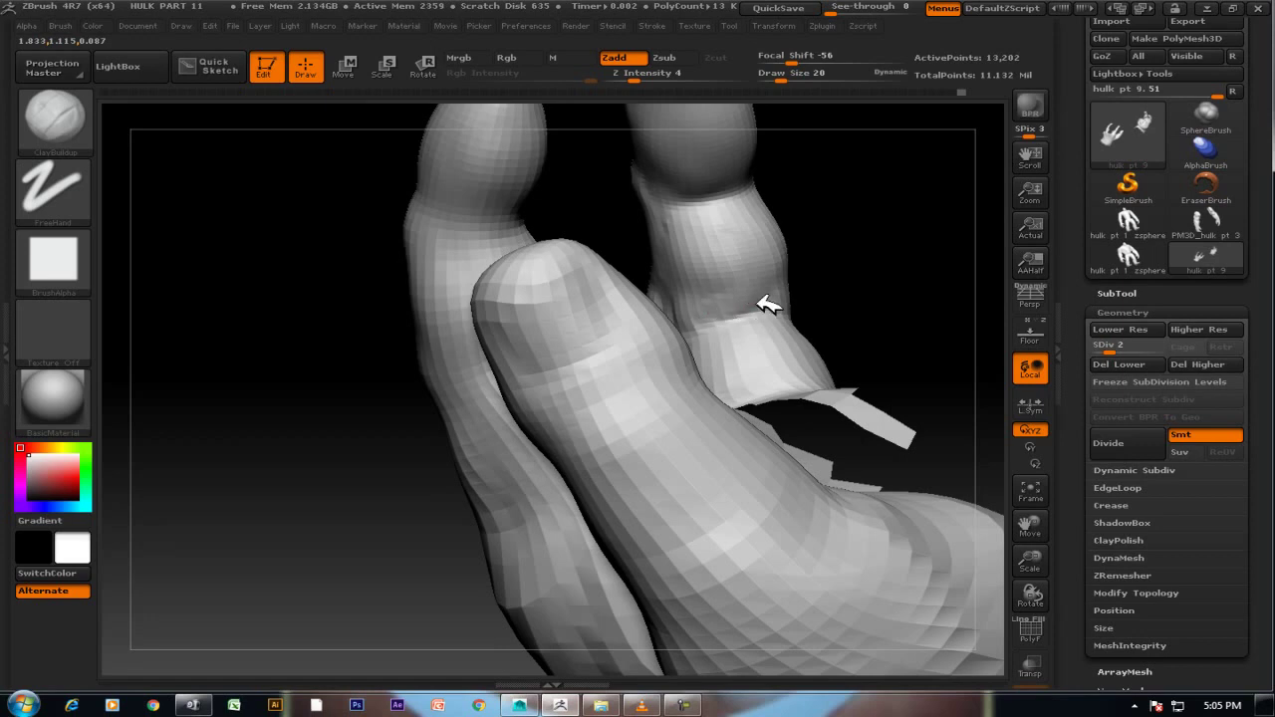
{"action": "key", "text": "shift"}
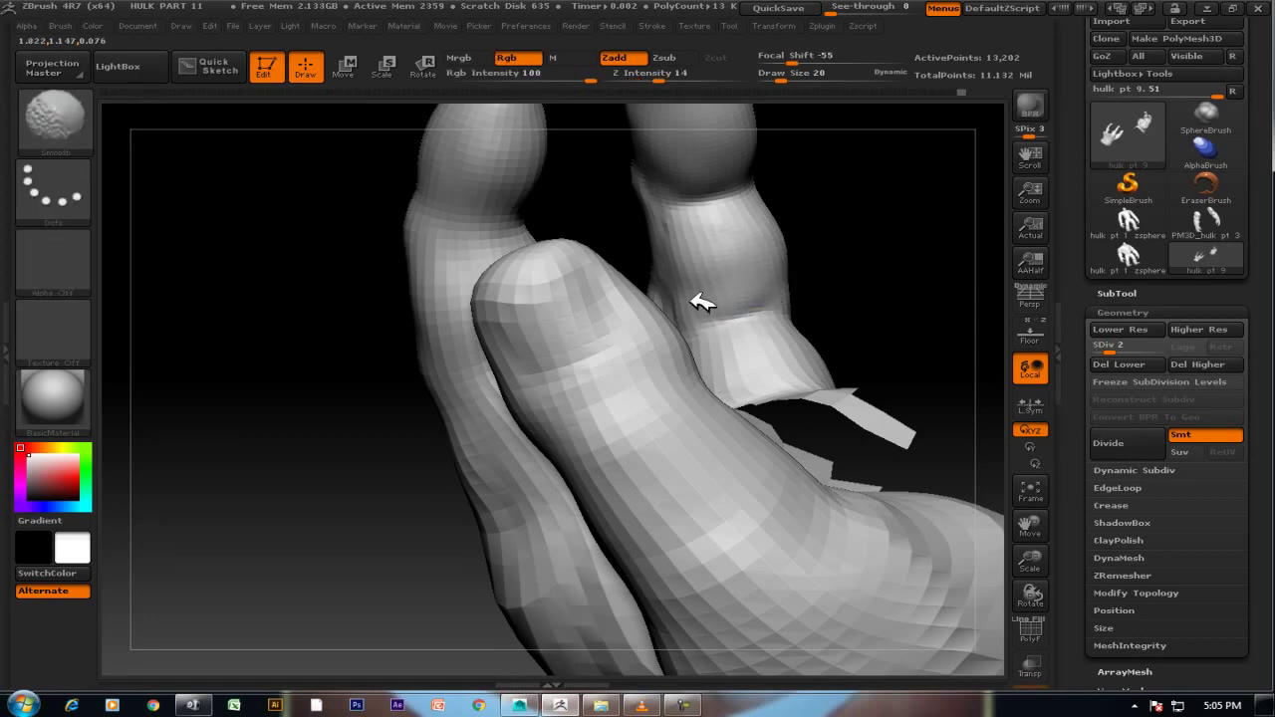
{"action": "left_click_drag", "start_coordinate": [812, 293], "coordinate": [784, 292]}
{"action": "left_click_drag", "start_coordinate": [848, 246], "coordinate": [870, 258]}
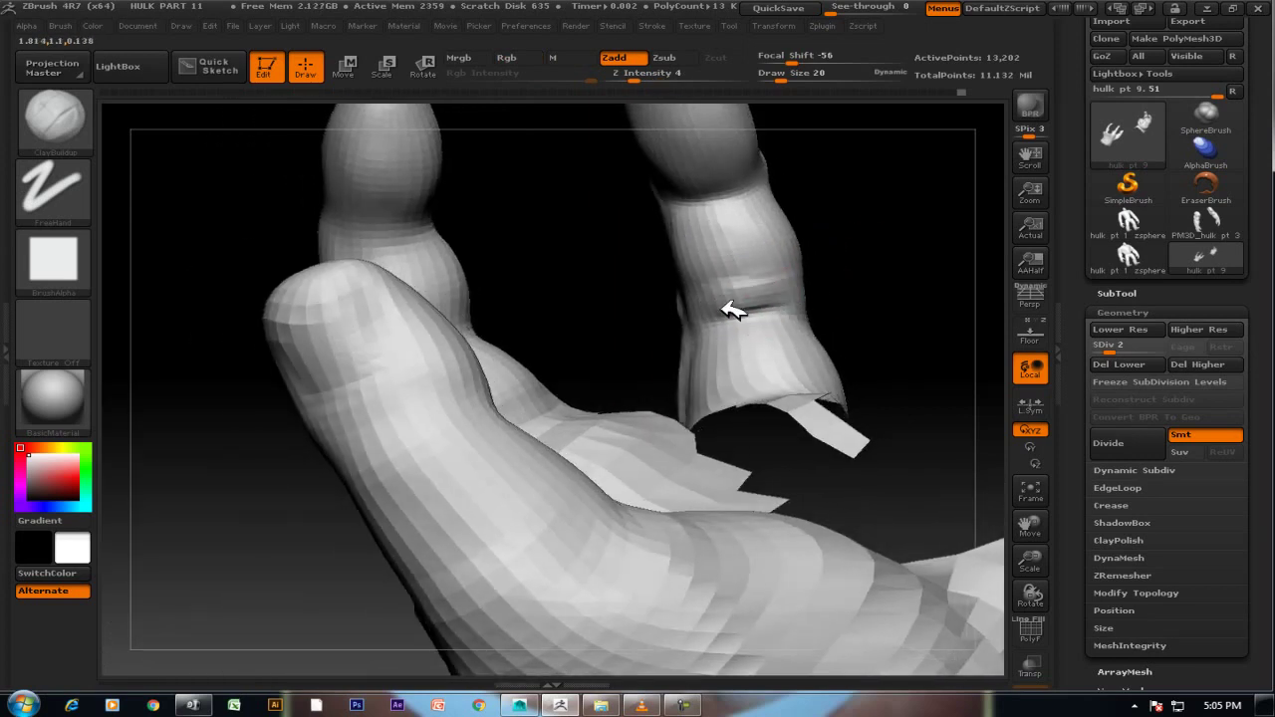
{"action": "key", "text": "shift"}
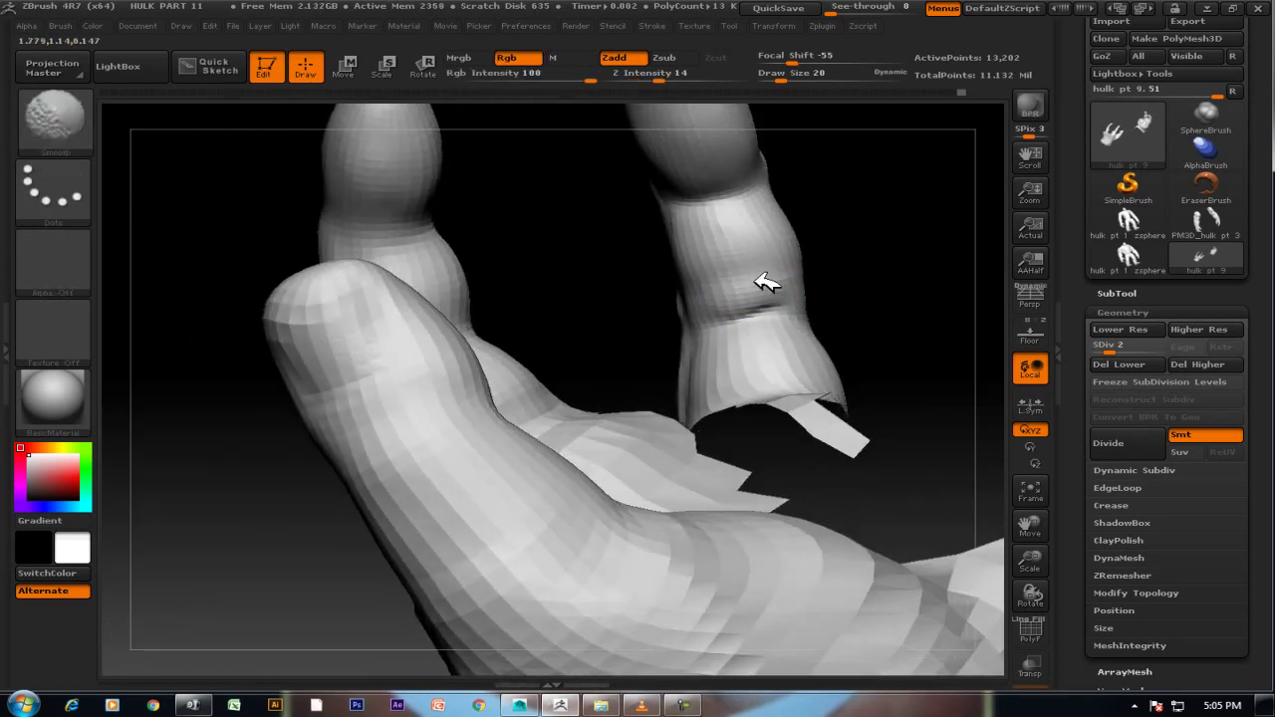
{"action": "left_click_drag", "start_coordinate": [767, 283], "coordinate": [743, 250], "text": "shift"}
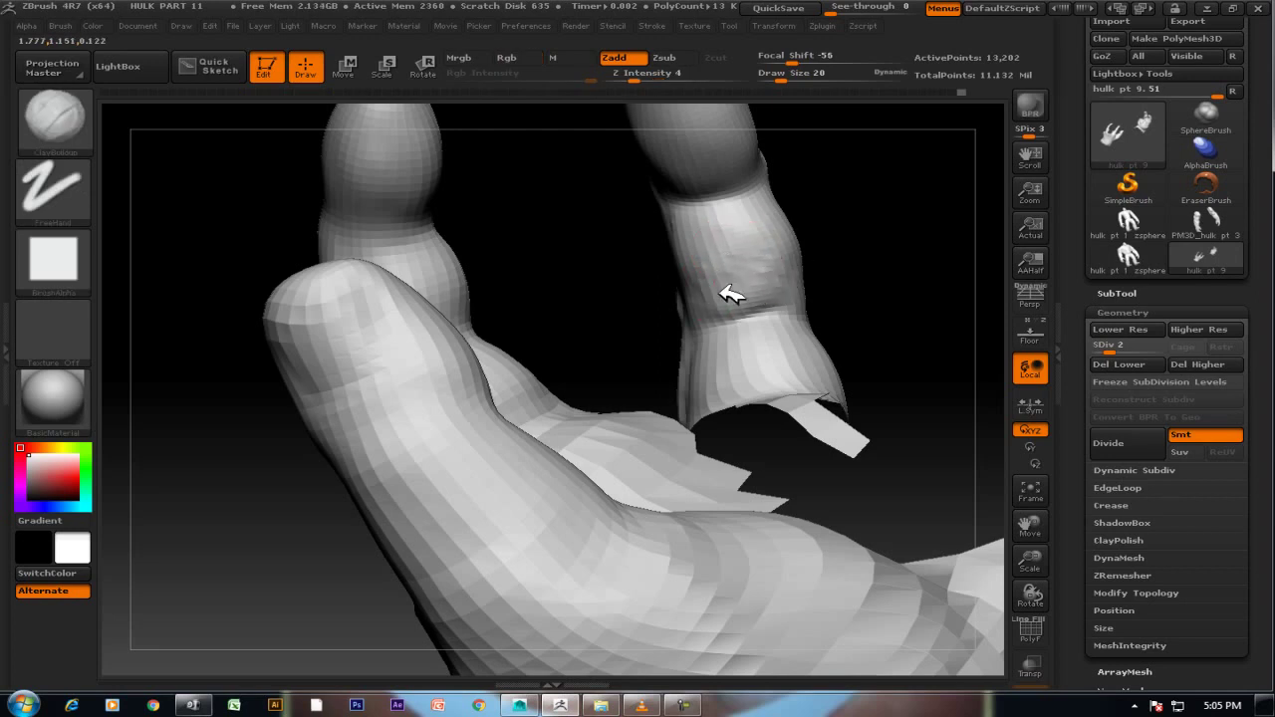
{"action": "key", "text": "shift"}
Frame the whole hand and smooth the knuckle ridges on the other raised finger.
{"action": "key", "text": "f"}
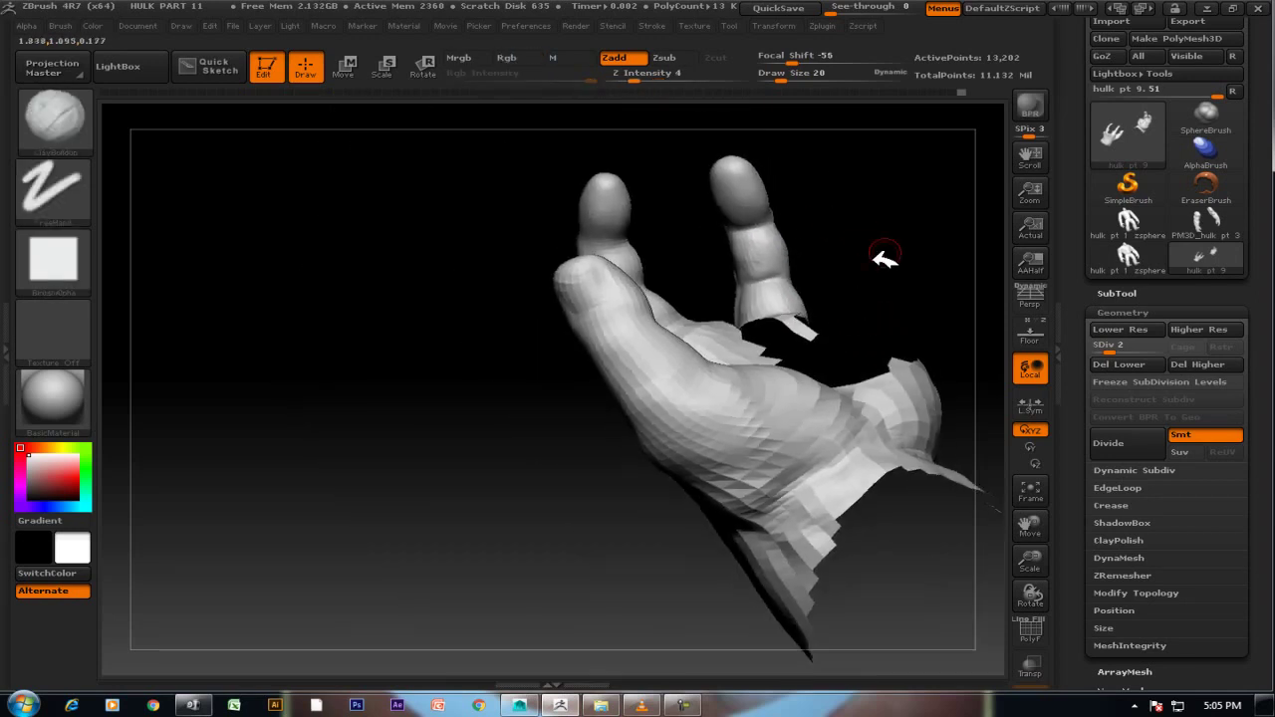
{"action": "mouse_move", "coordinate": [905, 221]}
{"action": "left_mouse_down"}
{"action": "mouse_move", "coordinate": [940, 276]}
{"action": "mouse_move", "coordinate": [891, 341]}
{"action": "mouse_move", "coordinate": [871, 341]}
{"action": "left_mouse_up"}
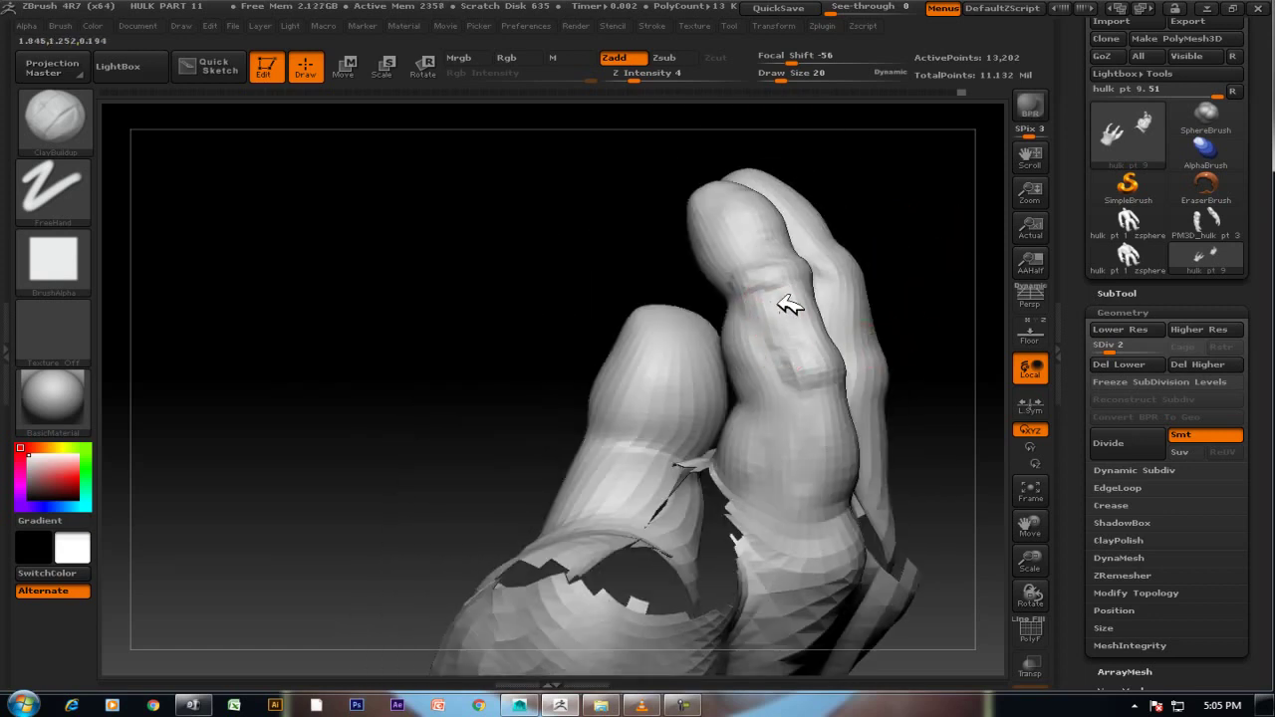
{"action": "left_click_drag", "start_coordinate": [769, 287], "coordinate": [783, 365], "text": "shift"}
{"action": "mouse_move", "coordinate": [640, 356]}
{"action": "left_mouse_down"}
{"action": "mouse_move", "coordinate": [489, 290]}
{"action": "mouse_move", "coordinate": [535, 290]}
{"action": "mouse_move", "coordinate": [435, 336]}
{"action": "left_mouse_up"}
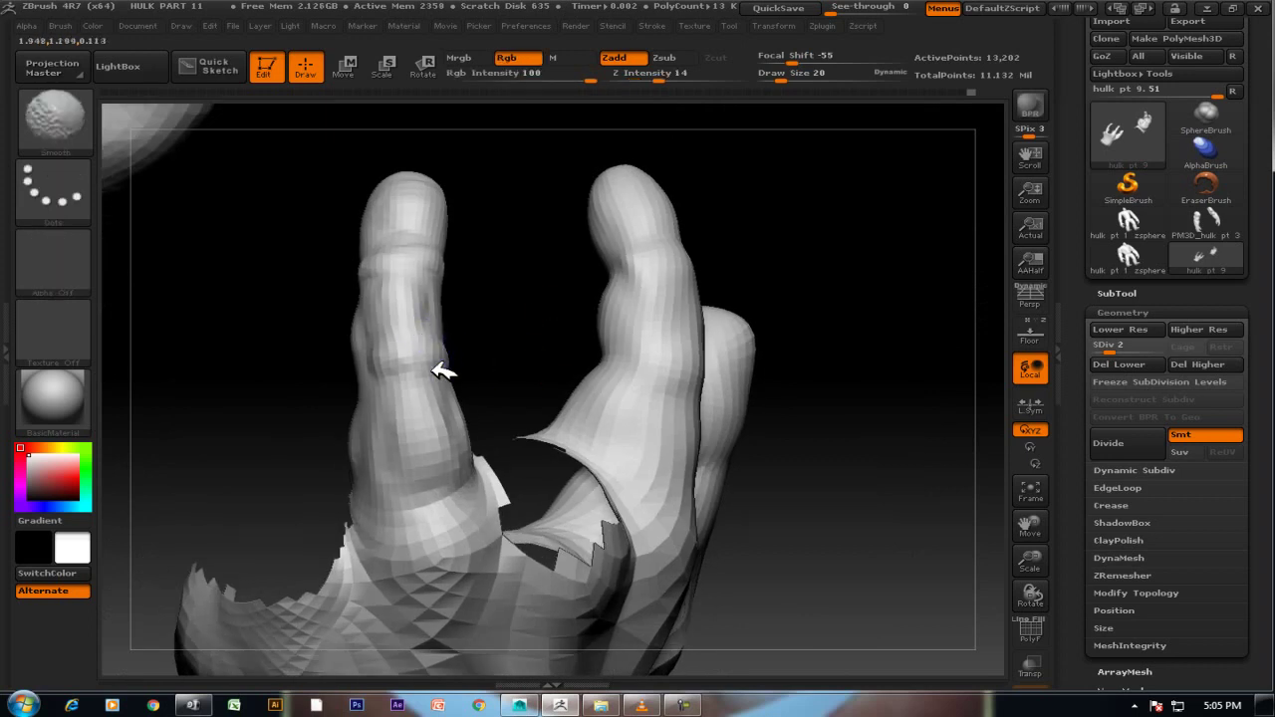
{"action": "mouse_move", "coordinate": [449, 288]}
{"action": "left_mouse_down", "text": "shift"}
{"action": "mouse_move", "coordinate": [496, 269]}
{"action": "mouse_move", "coordinate": [512, 293]}
{"action": "mouse_move", "coordinate": [454, 311]}
{"action": "left_mouse_up", "text": "shift"}
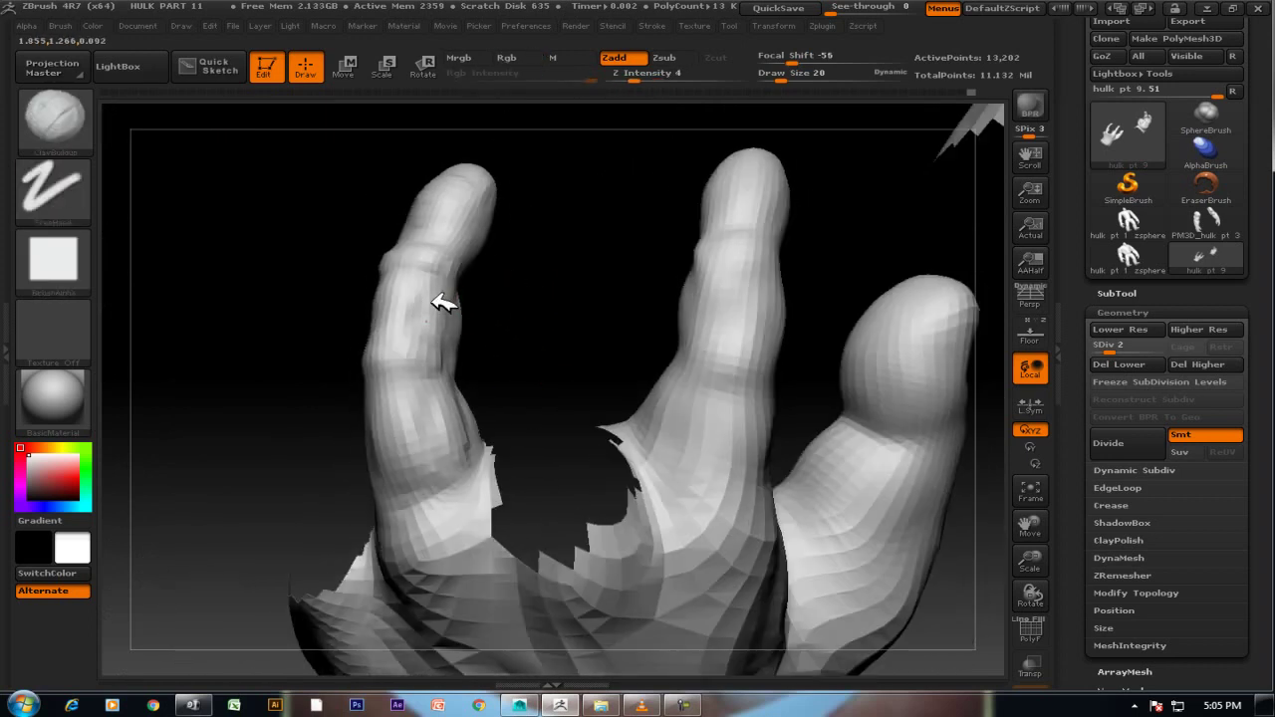
{"action": "key", "text": "shift"}
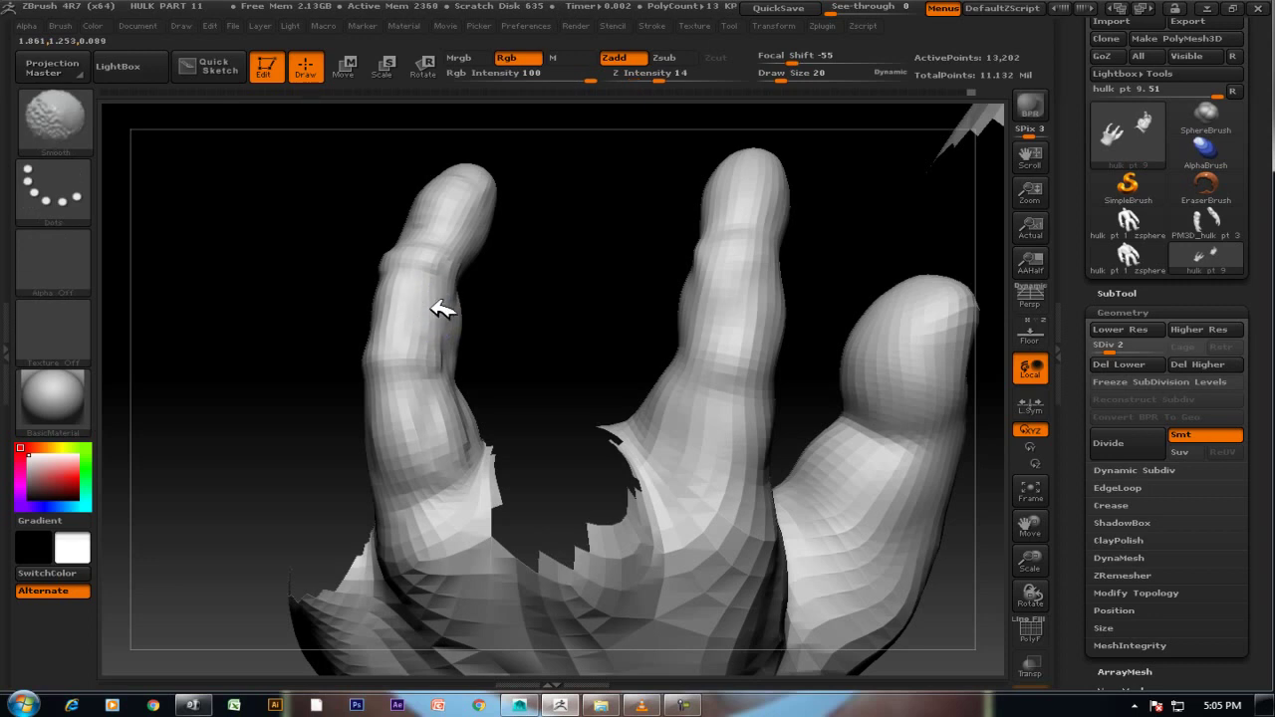
{"action": "left_click_drag", "start_coordinate": [498, 282], "coordinate": [448, 280]}
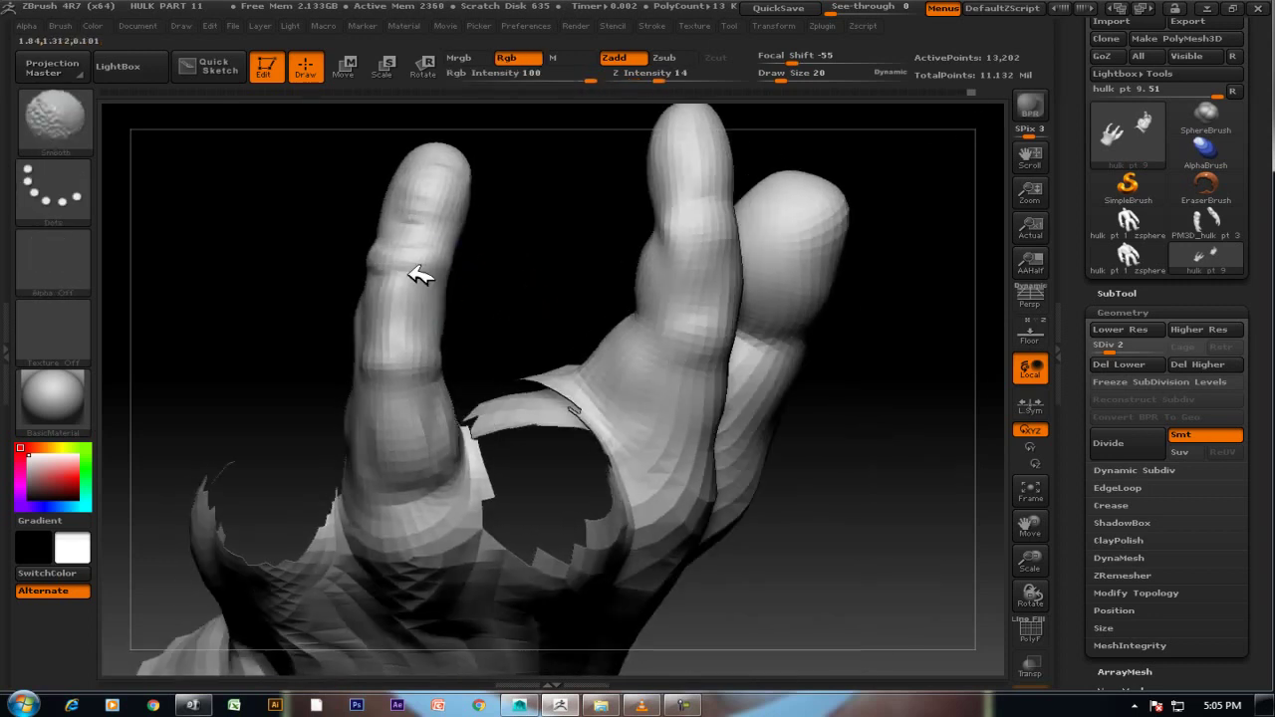
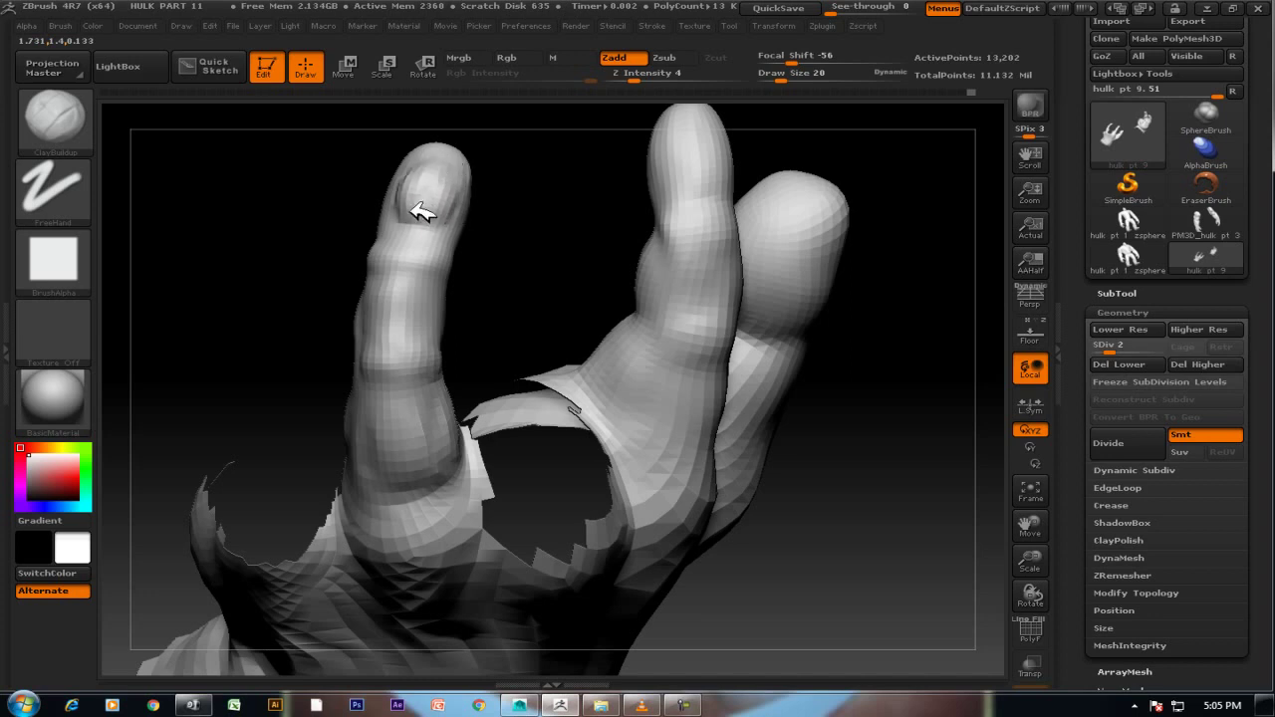
Shift-smooth the index fingertip and the neighbouring fingertip surfaces to soften the faceting.
{"action": "mouse_move", "coordinate": [457, 195]}
{"action": "left_mouse_down"}
{"action": "mouse_move", "coordinate": [492, 159]}
{"action": "mouse_move", "coordinate": [473, 168]}
{"action": "left_mouse_up"}
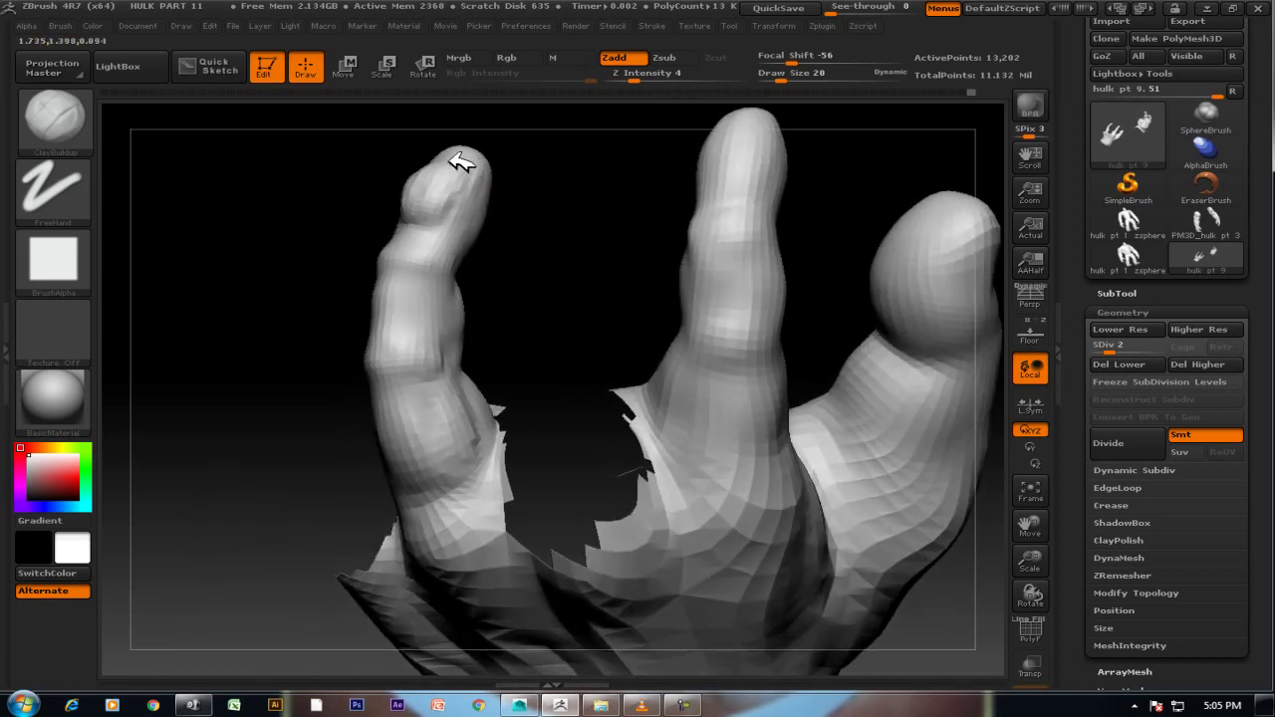
{"action": "key", "text": "shift"}
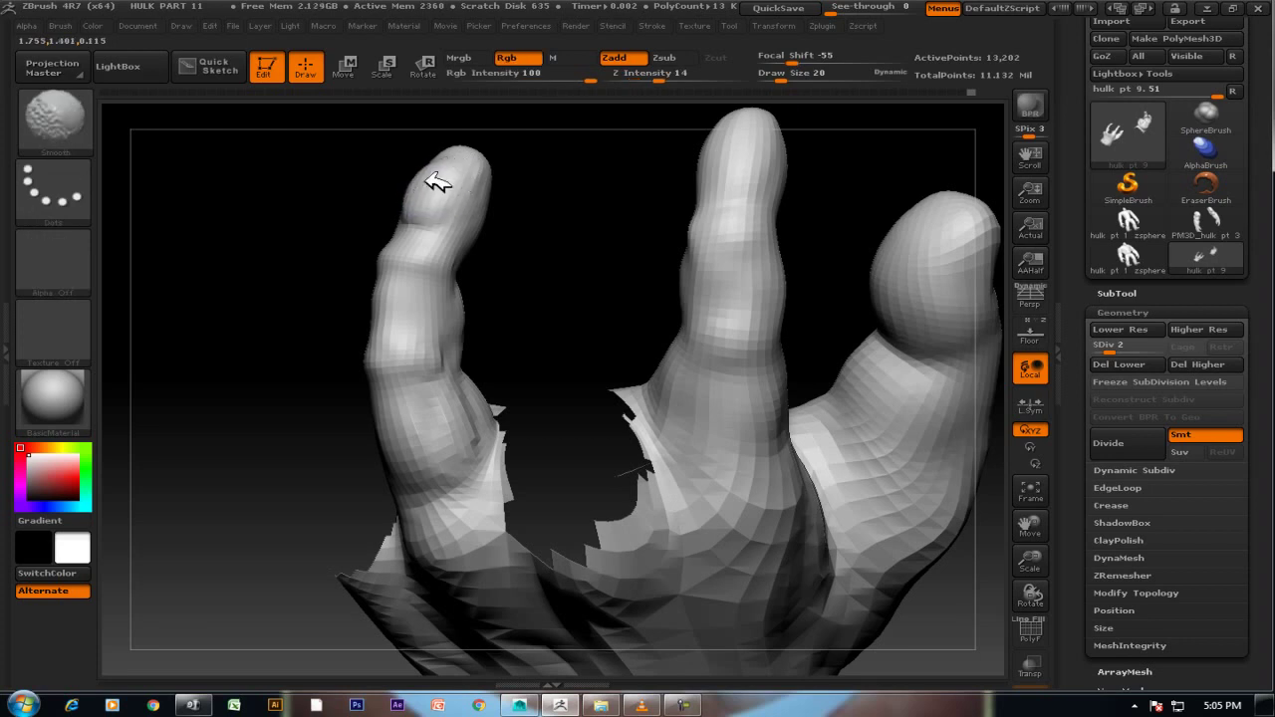
{"action": "mouse_move", "coordinate": [457, 195]}
{"action": "left_mouse_down"}
{"action": "mouse_move", "coordinate": [527, 177]}
{"action": "mouse_move", "coordinate": [541, 191]}
{"action": "mouse_move", "coordinate": [493, 229]}
{"action": "left_mouse_up"}
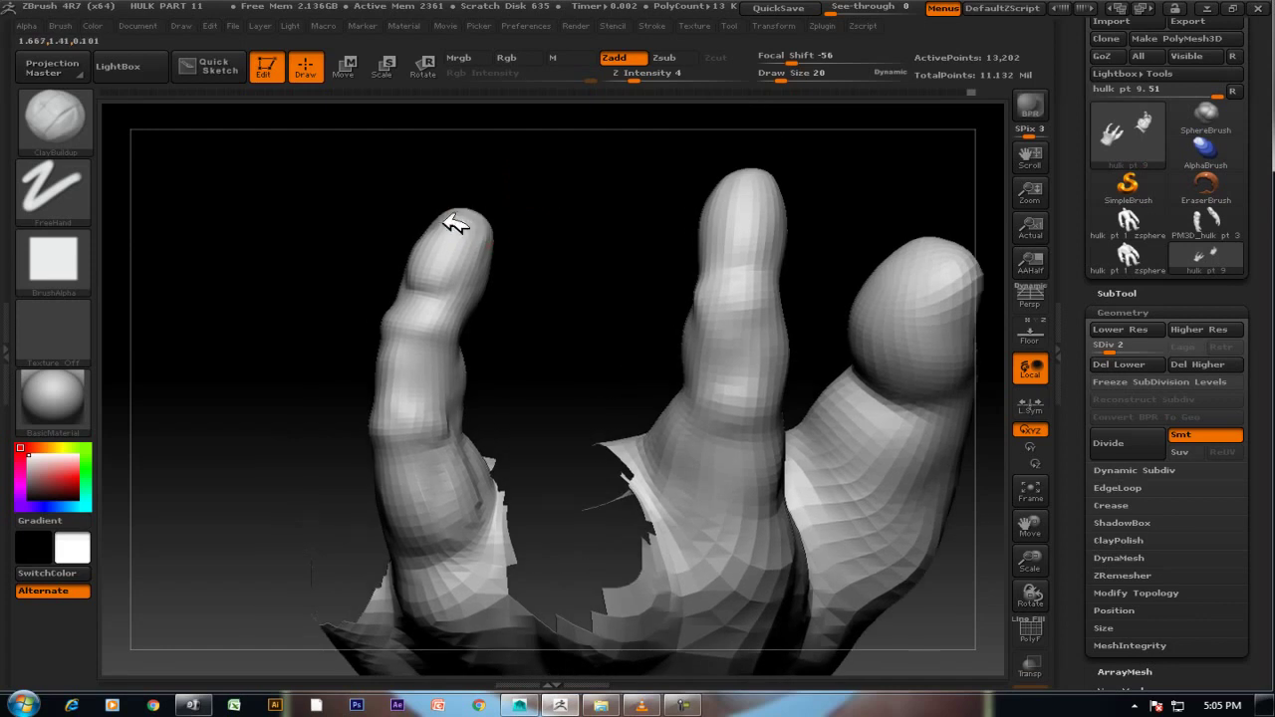
{"action": "key", "text": "shift"}
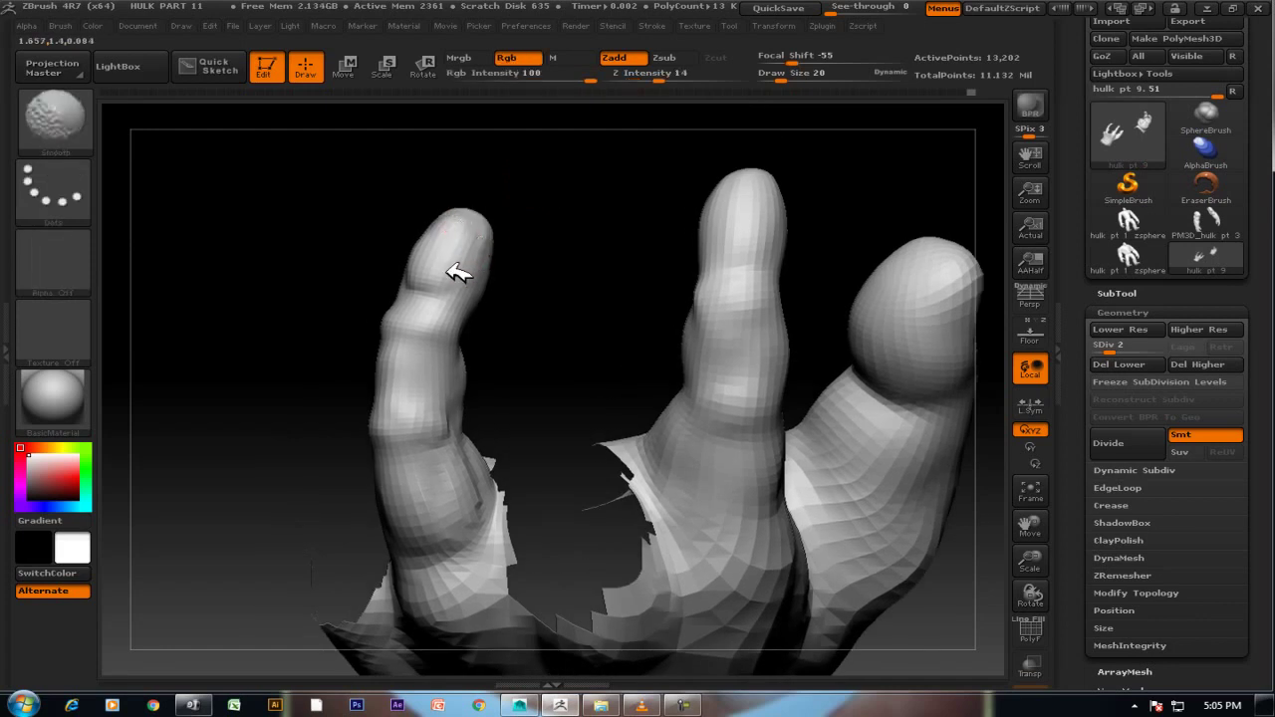
{"action": "mouse_move", "coordinate": [541, 270]}
{"action": "left_mouse_down"}
{"action": "mouse_move", "coordinate": [607, 276]}
{"action": "mouse_move", "coordinate": [478, 256]}
{"action": "left_mouse_up"}
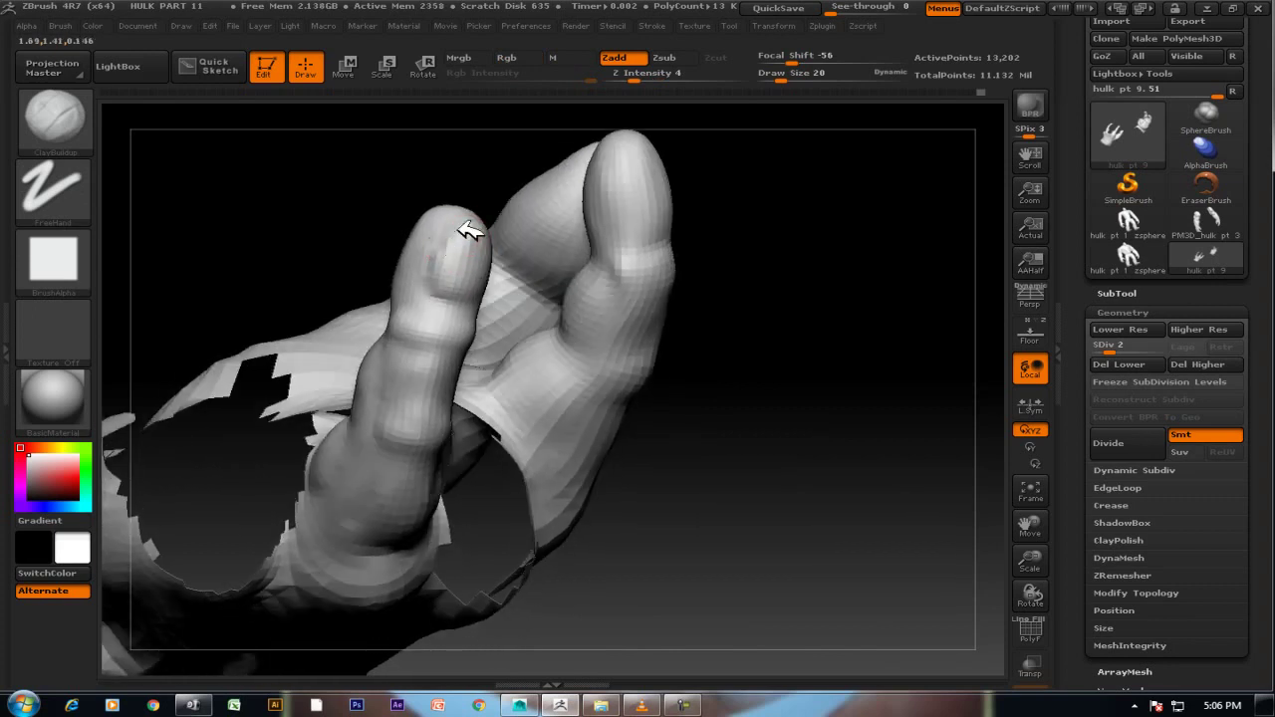
{"action": "key", "text": "shift"}
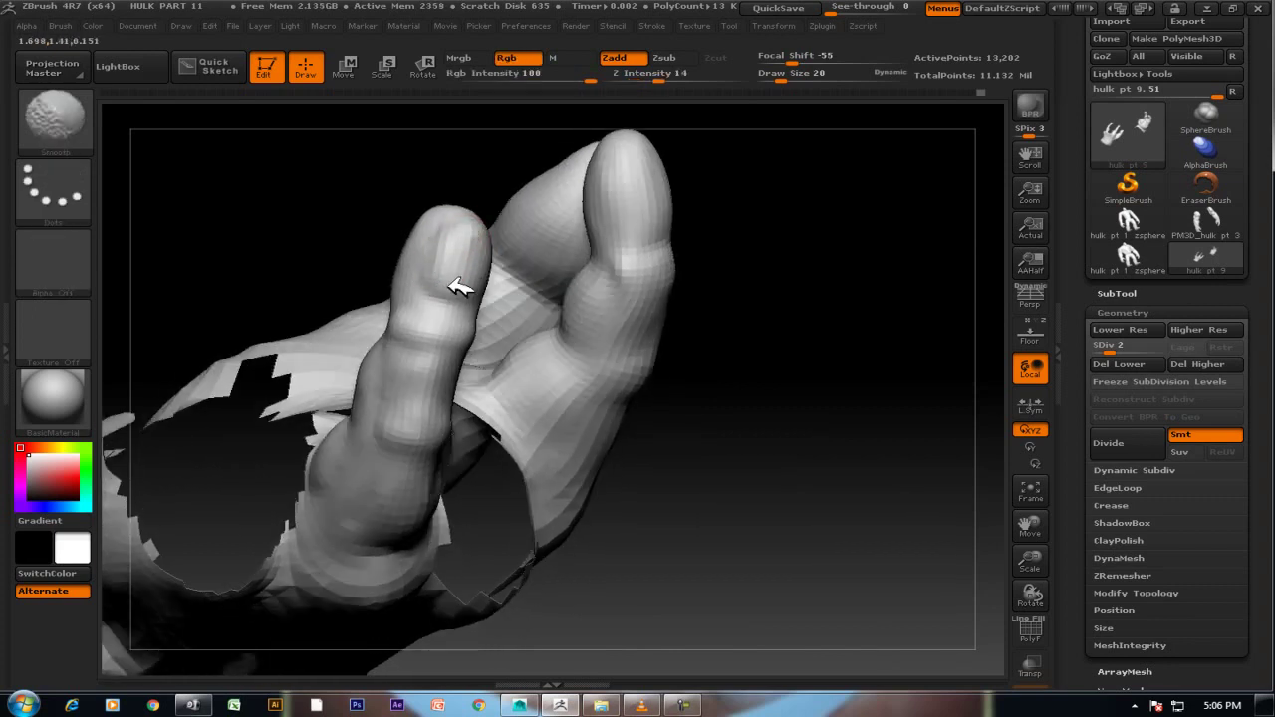
{"action": "mouse_move", "coordinate": [764, 450]}
{"action": "left_mouse_down"}
{"action": "mouse_move", "coordinate": [755, 333]}
{"action": "mouse_move", "coordinate": [768, 276]}
{"action": "mouse_move", "coordinate": [747, 182]}
{"action": "mouse_move", "coordinate": [661, 276]}
{"action": "mouse_move", "coordinate": [773, 164]}
{"action": "mouse_move", "coordinate": [737, 189]}
{"action": "left_mouse_up"}
{"action": "key", "text": "shift"}
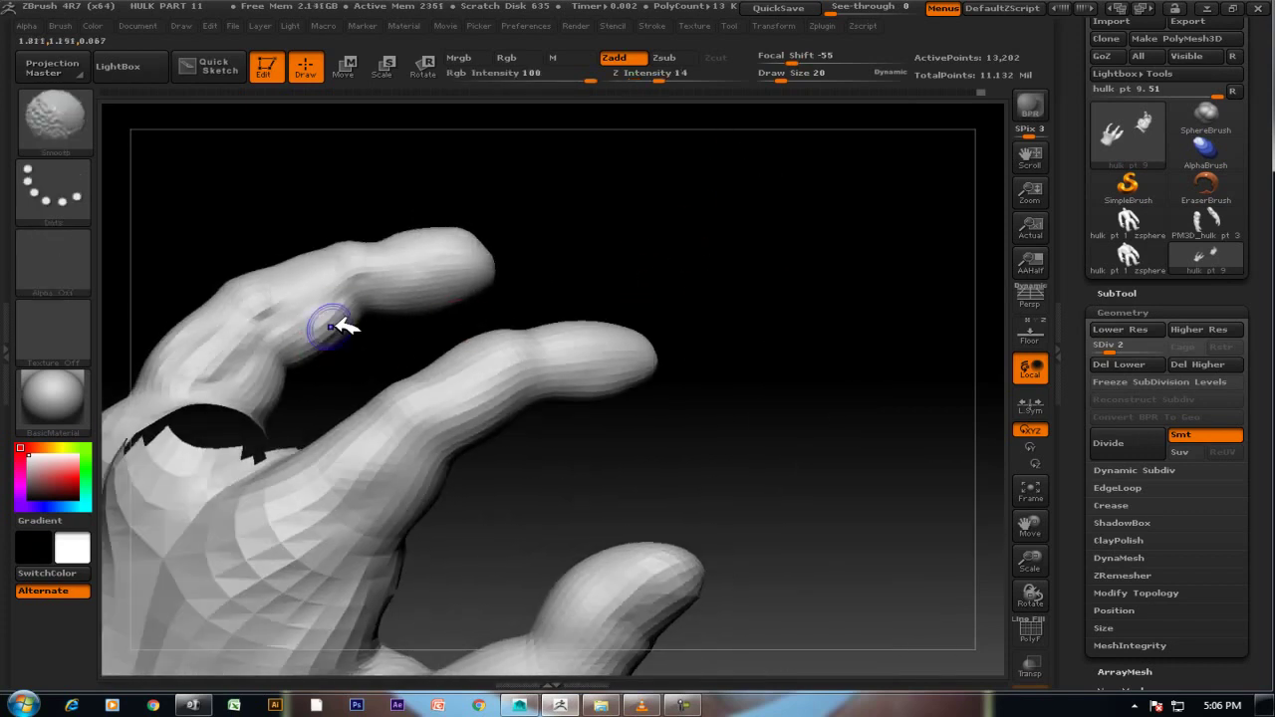
Turn the hand sideways and smooth the remaining fingertips into rounder ends.
{"action": "mouse_move", "coordinate": [584, 270]}
{"action": "left_mouse_down"}
{"action": "mouse_move", "coordinate": [649, 222]}
{"action": "mouse_move", "coordinate": [655, 148]}
{"action": "mouse_move", "coordinate": [605, 207]}
{"action": "left_mouse_up"}
{"action": "mouse_move", "coordinate": [457, 353]}
{"action": "left_mouse_down"}
{"action": "mouse_move", "coordinate": [550, 242]}
{"action": "mouse_move", "coordinate": [466, 344]}
{"action": "left_mouse_up"}
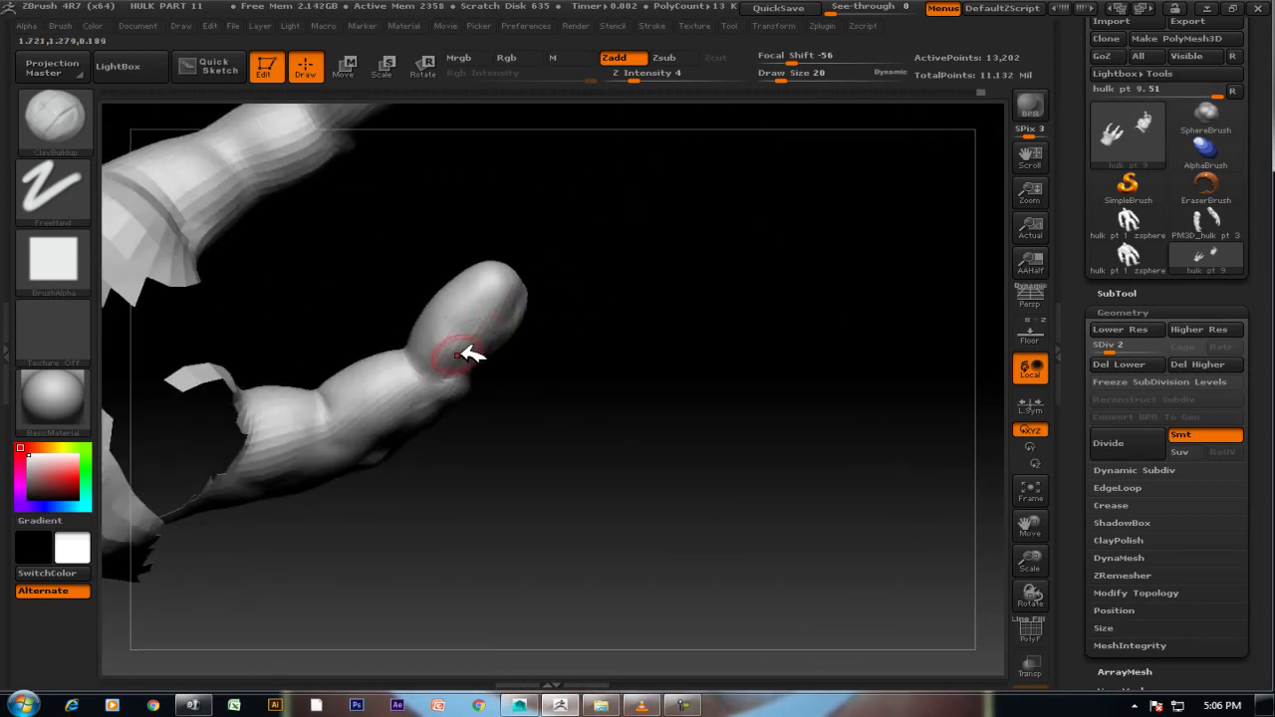
{"action": "mouse_move", "coordinate": [446, 361]}
{"action": "left_mouse_down"}
{"action": "mouse_move", "coordinate": [604, 296]}
{"action": "mouse_move", "coordinate": [506, 344]}
{"action": "mouse_move", "coordinate": [496, 334]}
{"action": "left_mouse_up"}
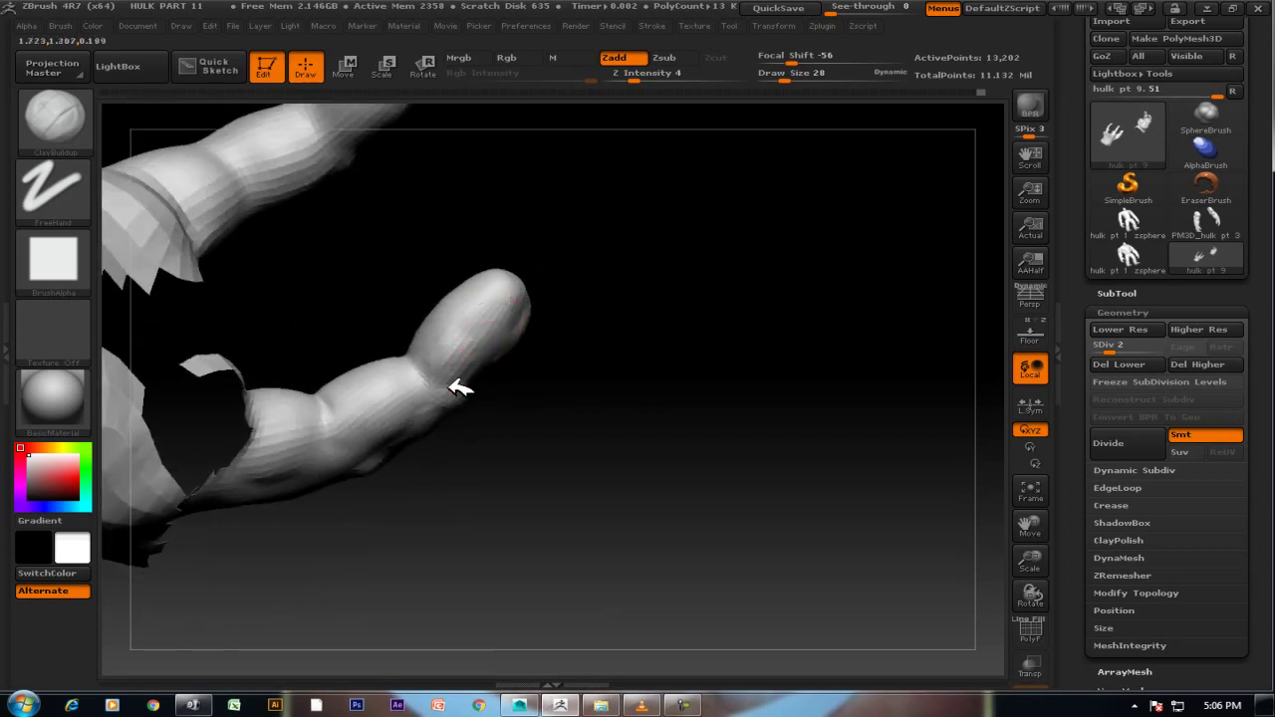
{"action": "key", "text": "shift"}
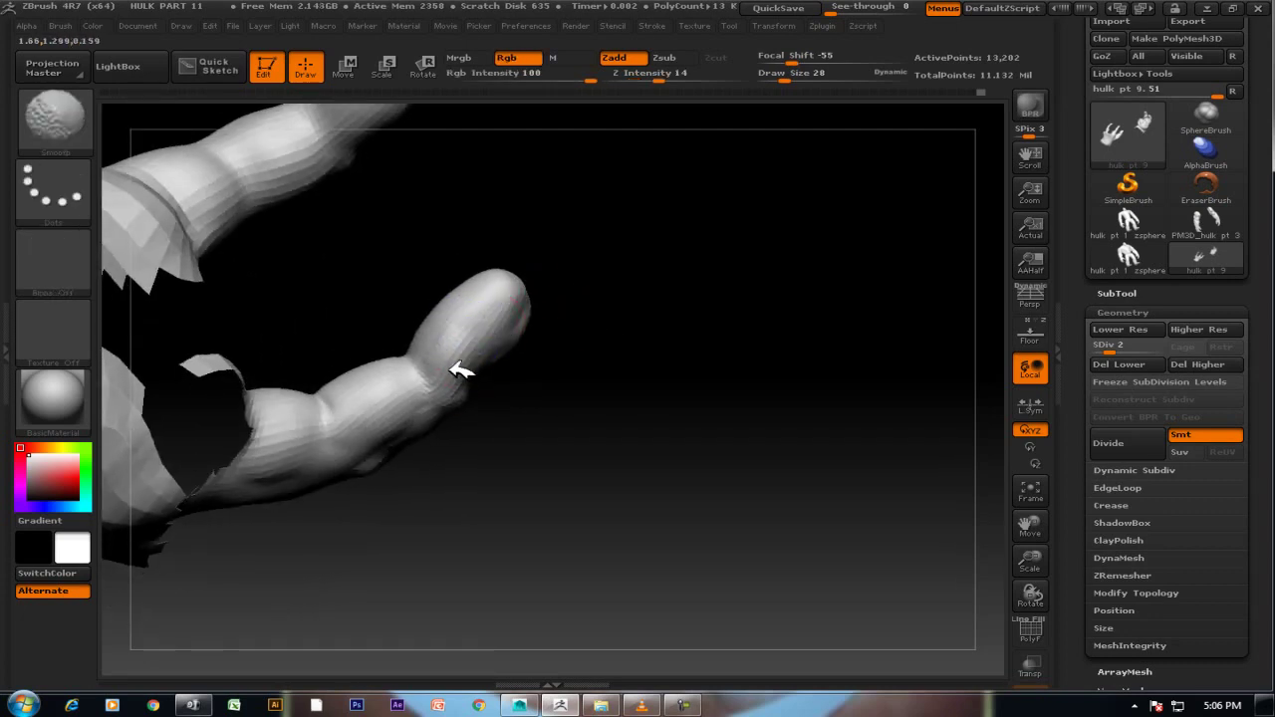
{"action": "mouse_move", "coordinate": [561, 305]}
{"action": "left_mouse_down"}
{"action": "mouse_move", "coordinate": [660, 399]}
{"action": "mouse_move", "coordinate": [476, 328]}
{"action": "left_mouse_up"}
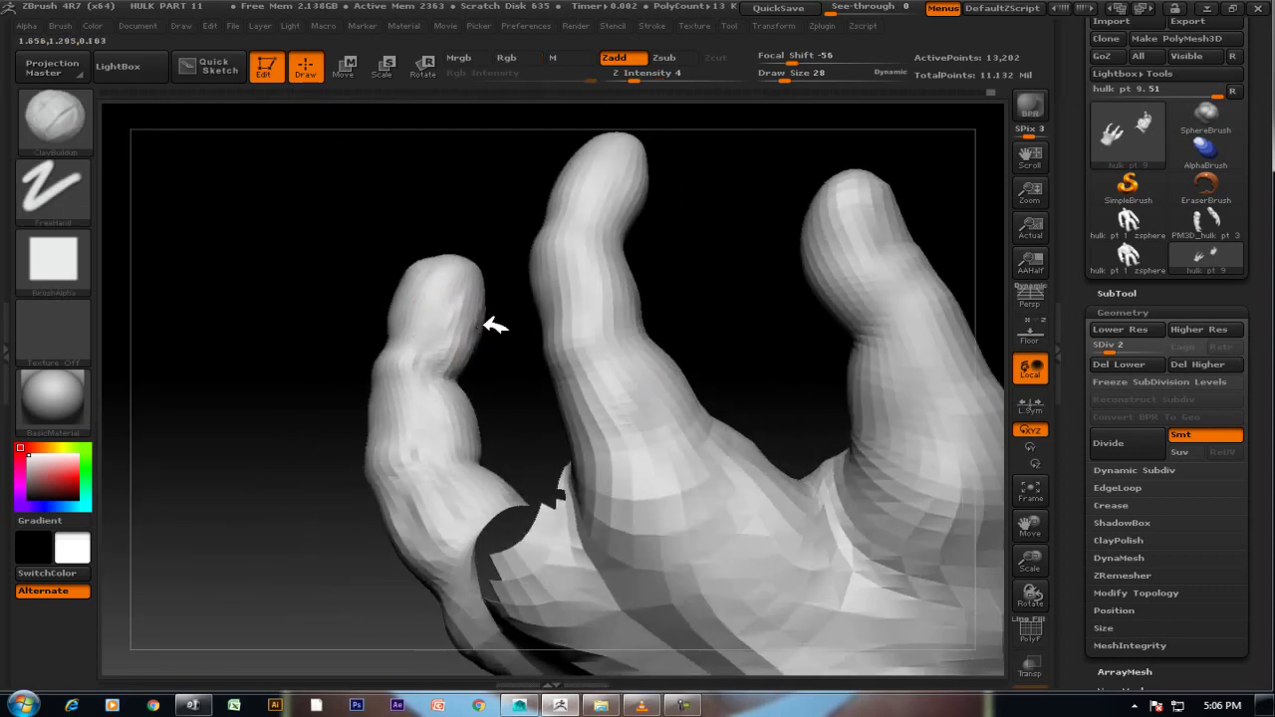
{"action": "key", "text": "shift"}
{"action": "mouse_move", "coordinate": [499, 336]}
{"action": "left_mouse_down"}
{"action": "mouse_move", "coordinate": [365, 273]}
{"action": "mouse_move", "coordinate": [422, 308]}
{"action": "left_mouse_up"}
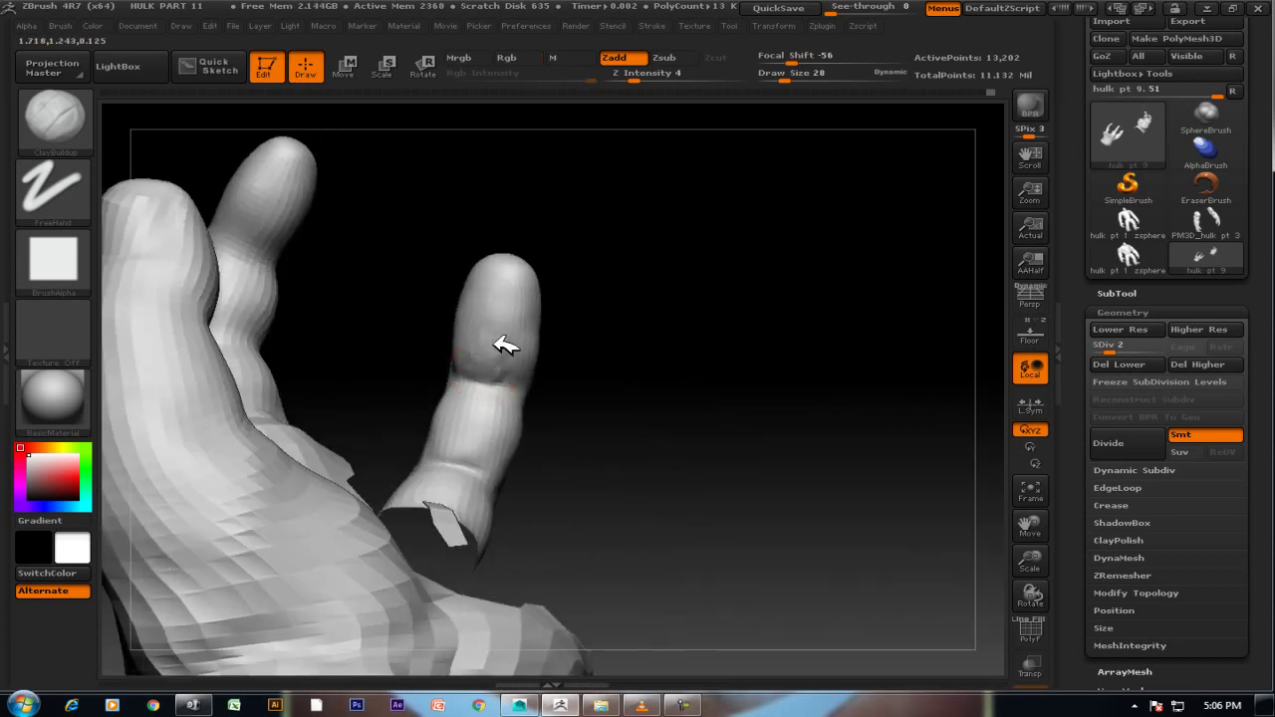
{"action": "key", "text": "shift"}
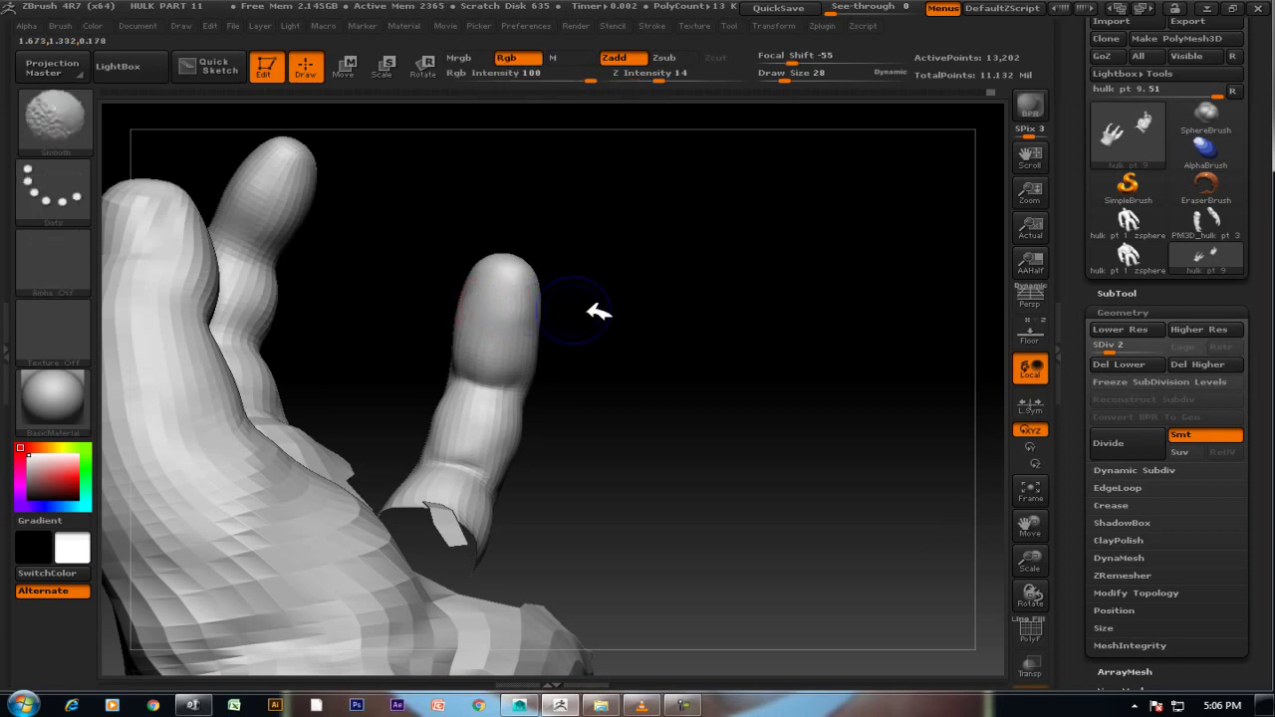
{"action": "left_click_drag", "start_coordinate": [598, 308], "coordinate": [611, 322], "text": "shift"}
{"action": "mouse_move", "coordinate": [655, 362]}
{"action": "left_mouse_down"}
{"action": "mouse_move", "coordinate": [669, 280]}
{"action": "mouse_move", "coordinate": [688, 345]}
{"action": "mouse_move", "coordinate": [751, 428]}
{"action": "mouse_move", "coordinate": [768, 522]}
{"action": "left_mouse_up"}
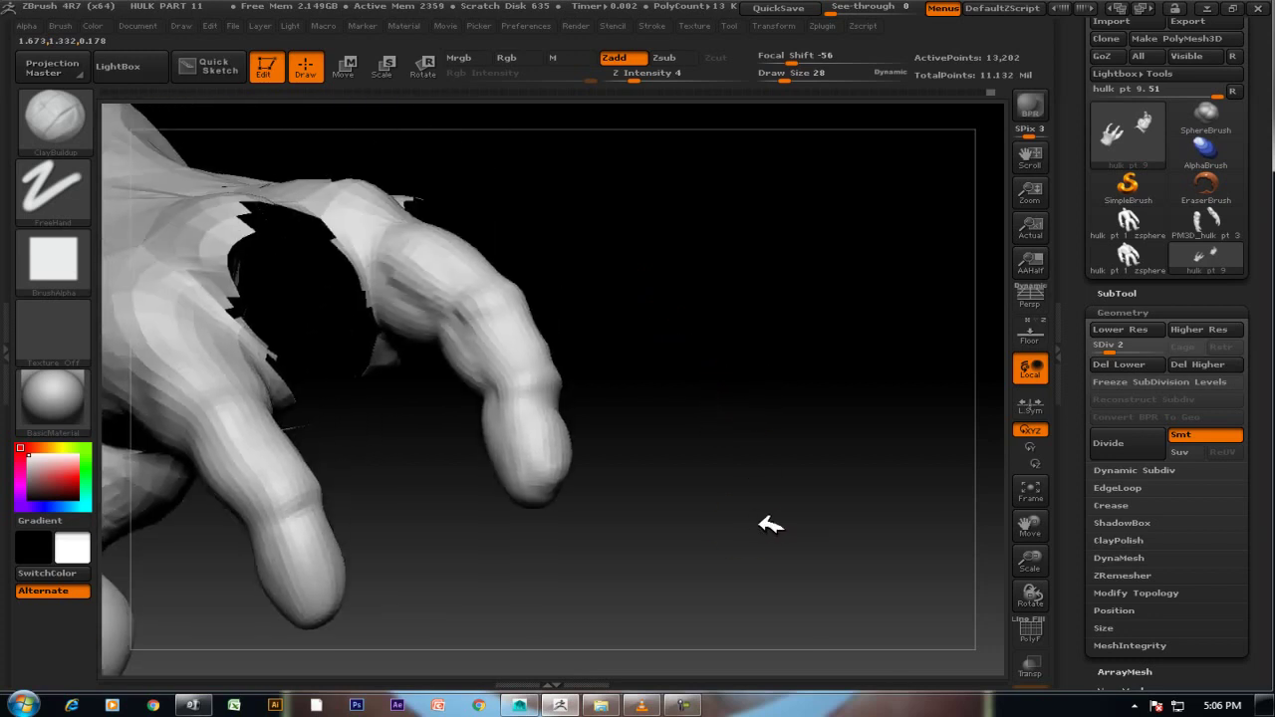
Smooth the finger surfaces down to the knuckles from a front view.
{"action": "left_click_drag", "start_coordinate": [529, 375], "coordinate": [498, 409], "text": "shift"}
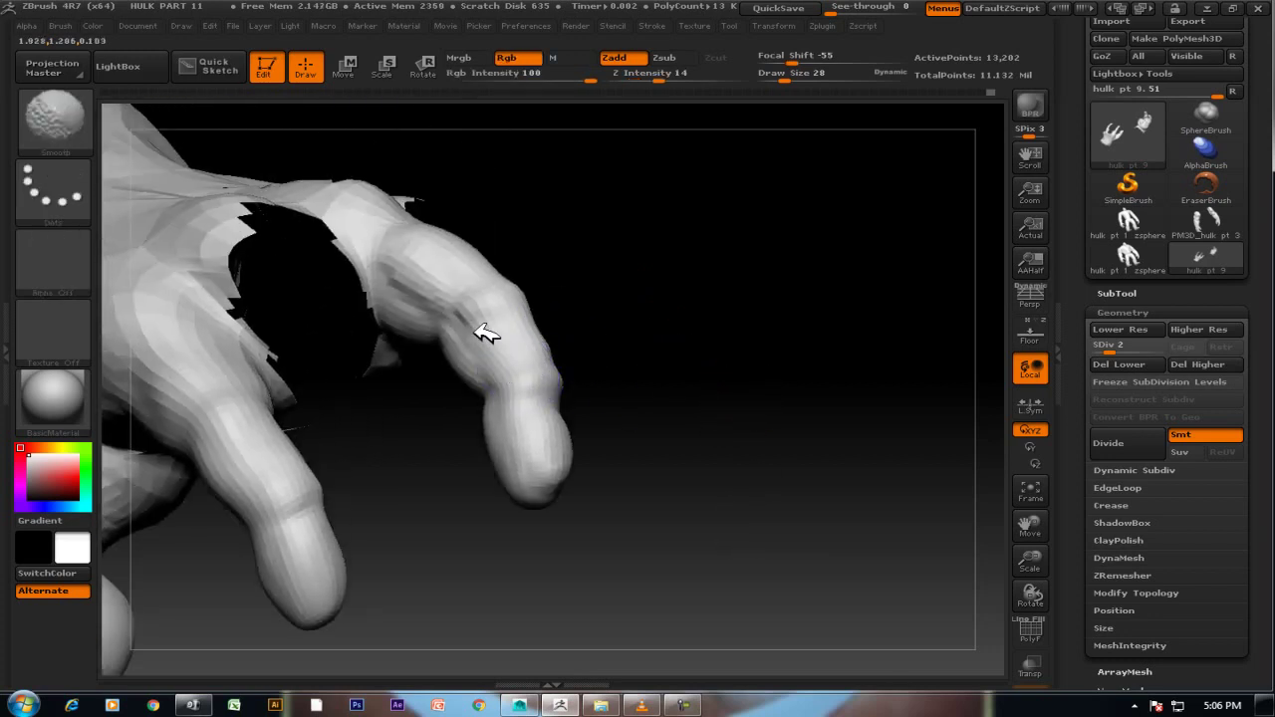
{"action": "mouse_move", "coordinate": [498, 333]}
{"action": "left_mouse_down"}
{"action": "mouse_move", "coordinate": [561, 308]}
{"action": "mouse_move", "coordinate": [535, 342]}
{"action": "mouse_move", "coordinate": [576, 308]}
{"action": "left_mouse_up"}
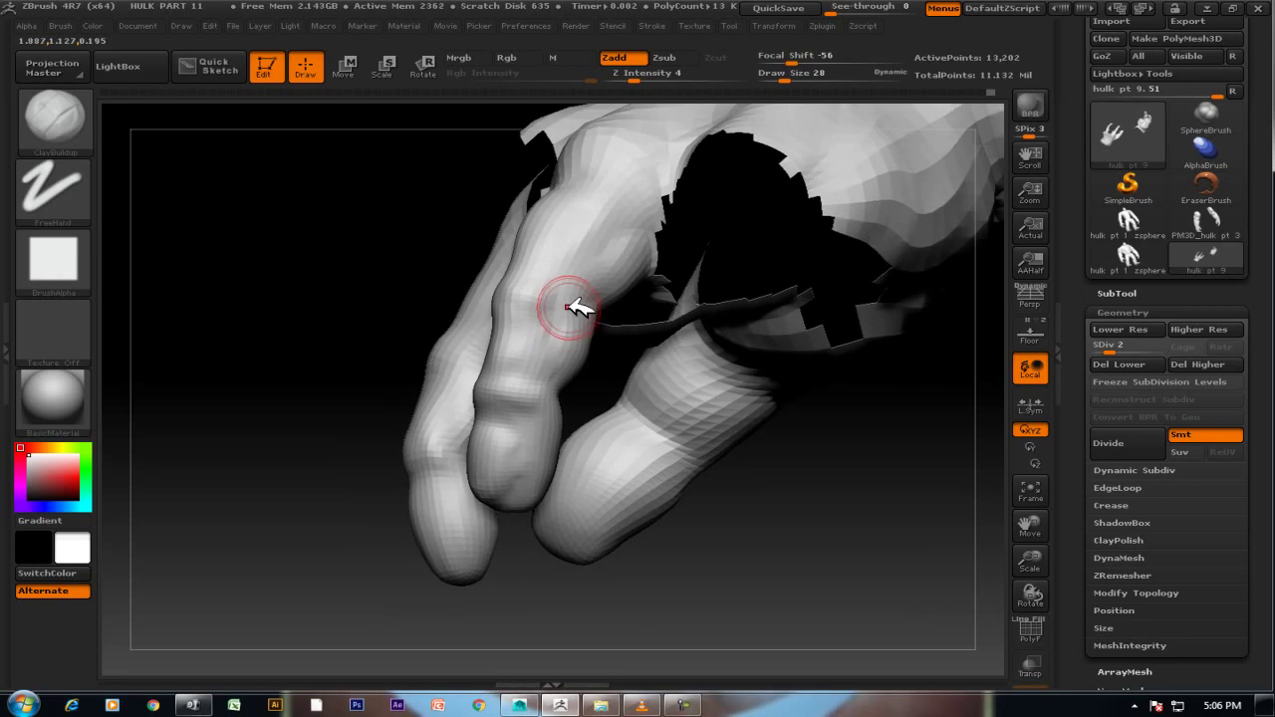
{"action": "key", "text": "shift"}
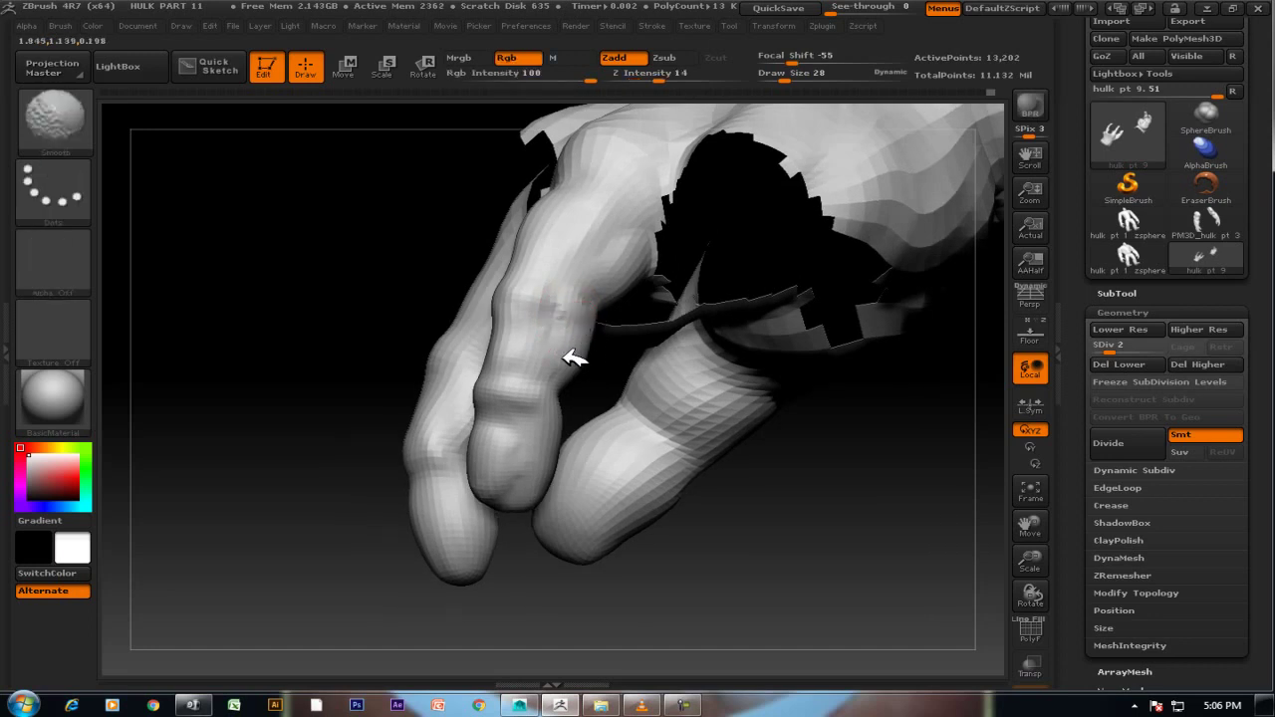
{"action": "left_click_drag", "start_coordinate": [637, 224], "coordinate": [648, 289], "text": "shift"}
{"action": "mouse_move", "coordinate": [825, 541]}
{"action": "left_mouse_down"}
{"action": "mouse_move", "coordinate": [933, 551]}
{"action": "mouse_move", "coordinate": [904, 529]}
{"action": "left_mouse_up"}
{"action": "mouse_move", "coordinate": [854, 405]}
{"action": "left_mouse_down", "text": "shift"}
{"action": "mouse_move", "coordinate": [817, 404]}
{"action": "mouse_move", "coordinate": [811, 356]}
{"action": "left_mouse_up", "text": "shift"}
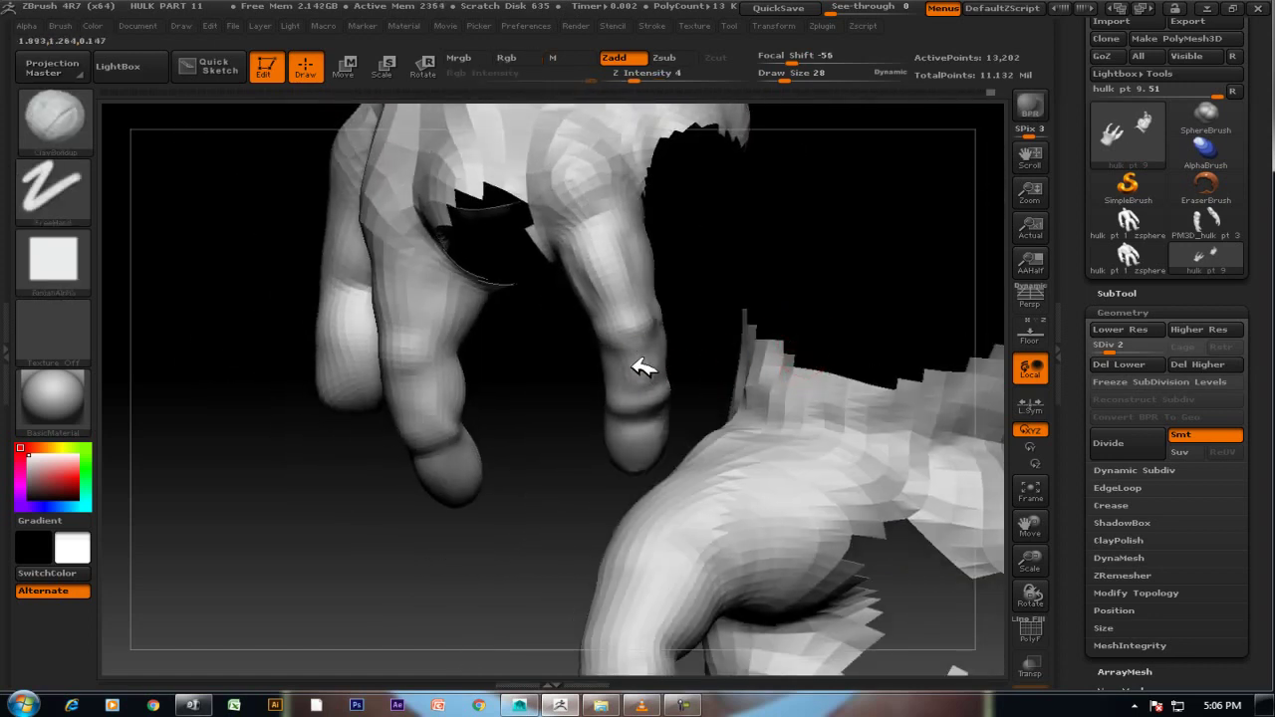
{"action": "mouse_move", "coordinate": [657, 357]}
{"action": "left_mouse_down", "text": "shift"}
{"action": "mouse_move", "coordinate": [658, 385]}
{"action": "mouse_move", "coordinate": [533, 464]}
{"action": "mouse_move", "coordinate": [472, 428]}
{"action": "mouse_move", "coordinate": [565, 468]}
{"action": "mouse_move", "coordinate": [854, 390]}
{"action": "mouse_move", "coordinate": [848, 402]}
{"action": "mouse_move", "coordinate": [877, 407]}
{"action": "mouse_move", "coordinate": [841, 402]}
{"action": "mouse_move", "coordinate": [811, 362]}
{"action": "mouse_move", "coordinate": [768, 427]}
{"action": "left_mouse_up", "text": "shift"}
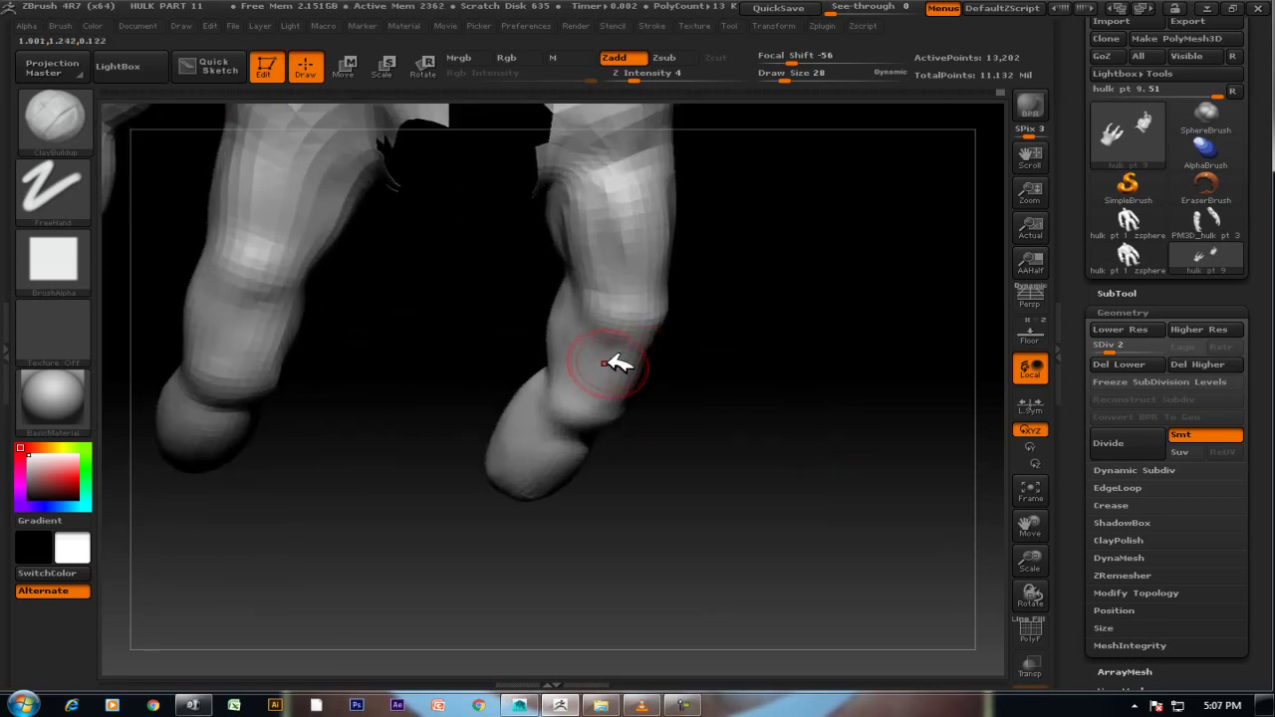
Orbit beneath the hand and zoom in to inspect the hanging fingers and palm underside.
{"action": "mouse_move", "coordinate": [613, 370]}
{"action": "left_mouse_down"}
{"action": "mouse_move", "coordinate": [675, 328]}
{"action": "mouse_move", "coordinate": [697, 327]}
{"action": "mouse_move", "coordinate": [665, 385]}
{"action": "left_mouse_up"}
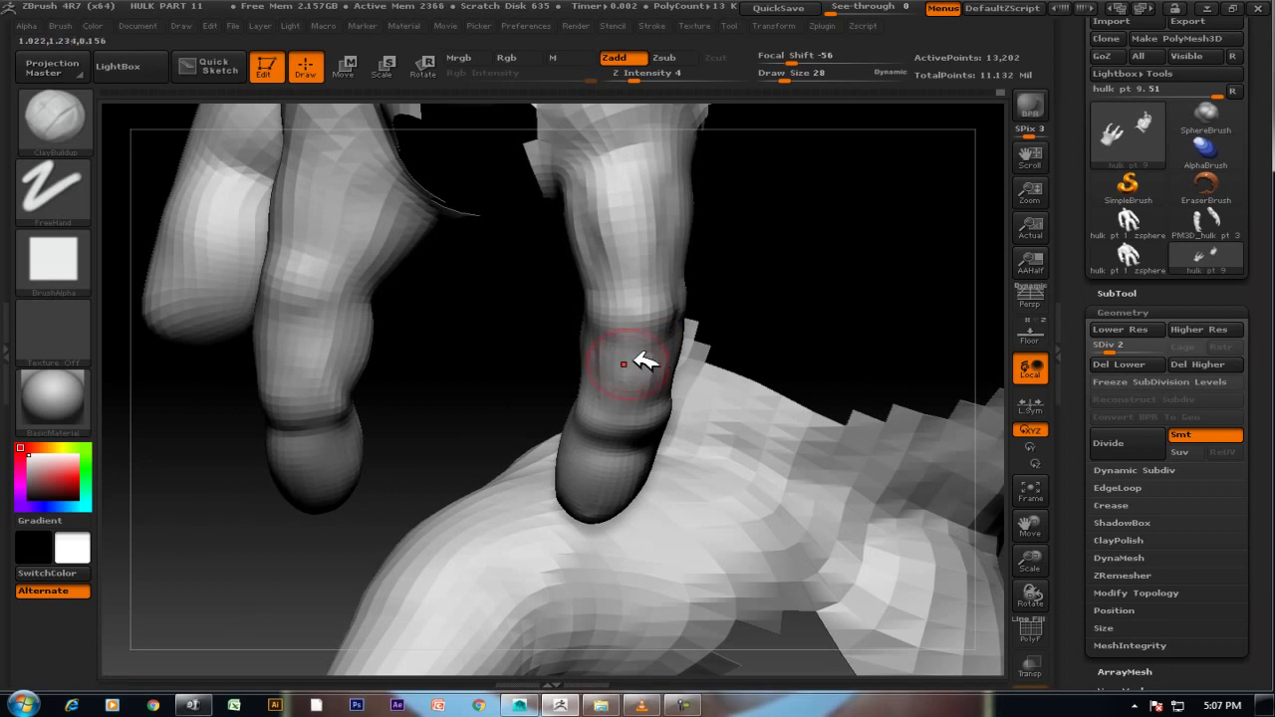
{"action": "key", "text": "shift"}
{"action": "mouse_move", "coordinate": [786, 276]}
{"action": "left_mouse_down"}
{"action": "mouse_move", "coordinate": [740, 256]}
{"action": "mouse_move", "coordinate": [791, 282]}
{"action": "mouse_move", "coordinate": [803, 353]}
{"action": "mouse_move", "coordinate": [897, 370]}
{"action": "mouse_move", "coordinate": [541, 408]}
{"action": "left_mouse_up"}
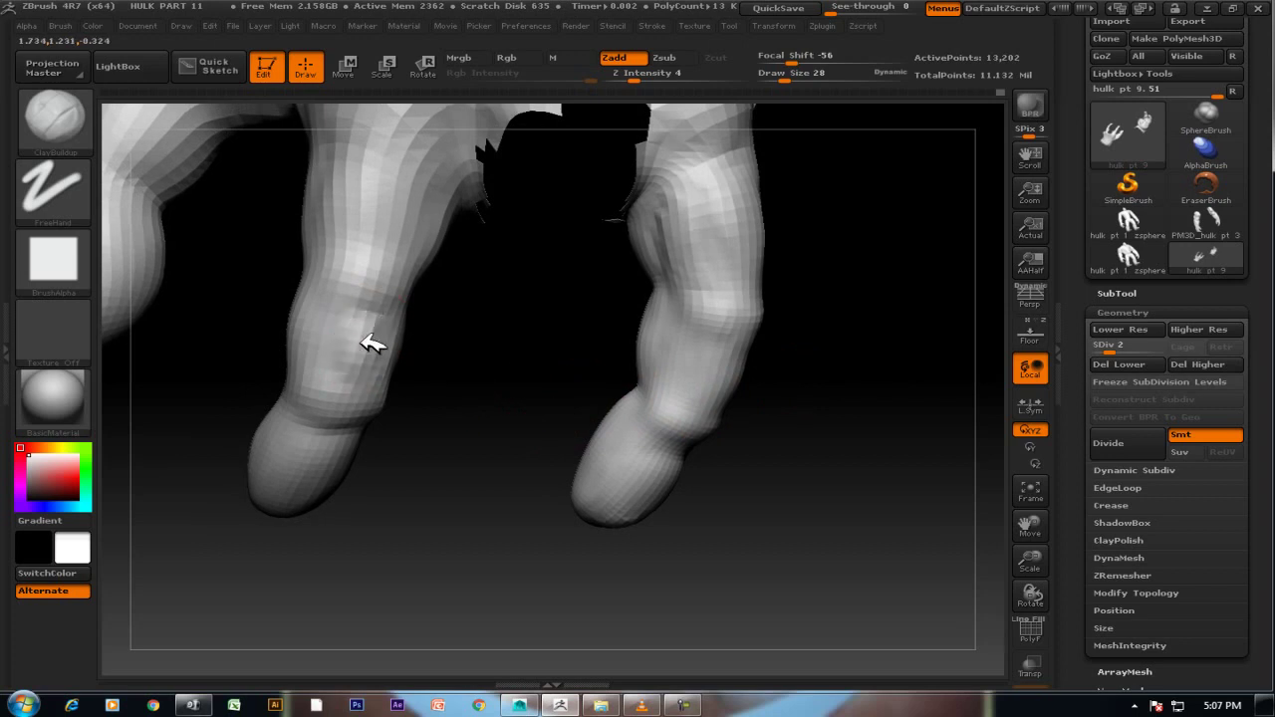
{"action": "left_click_drag", "start_coordinate": [387, 356], "coordinate": [426, 337]}
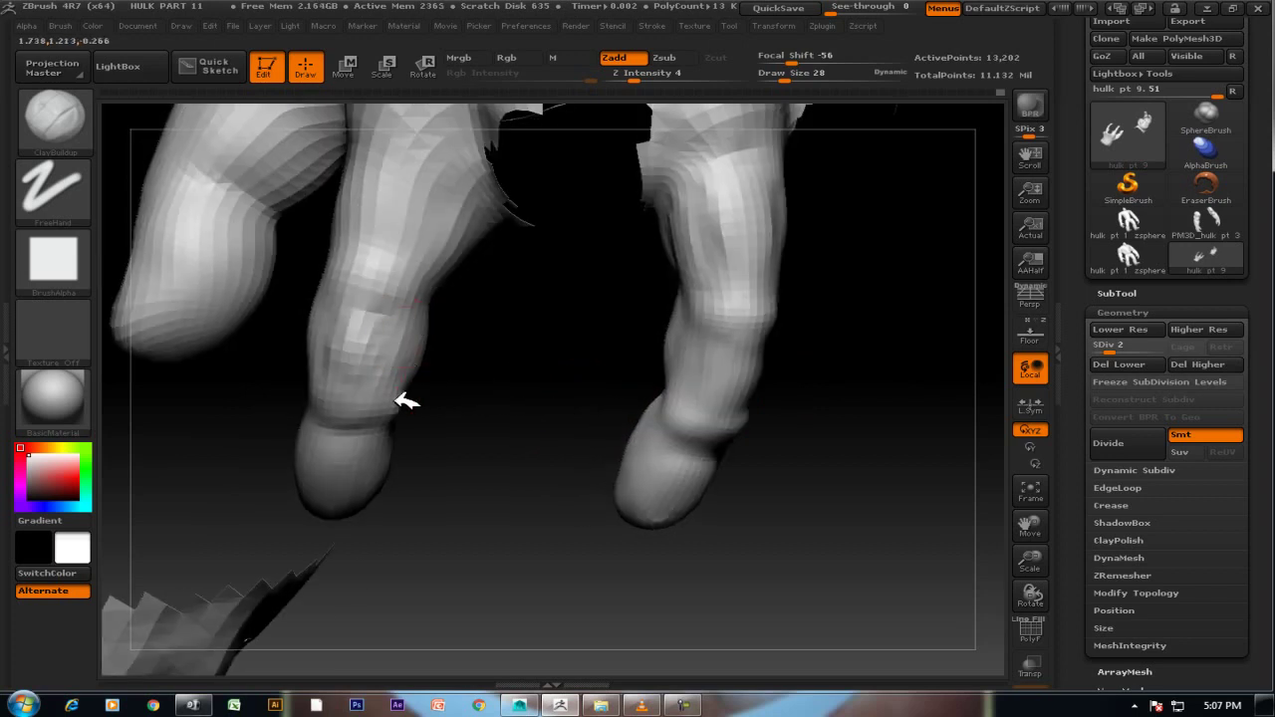
{"action": "key", "text": "shift"}
{"action": "mouse_move", "coordinate": [464, 273]}
{"action": "left_mouse_down"}
{"action": "mouse_move", "coordinate": [501, 359]}
{"action": "mouse_move", "coordinate": [476, 332]}
{"action": "left_mouse_up"}
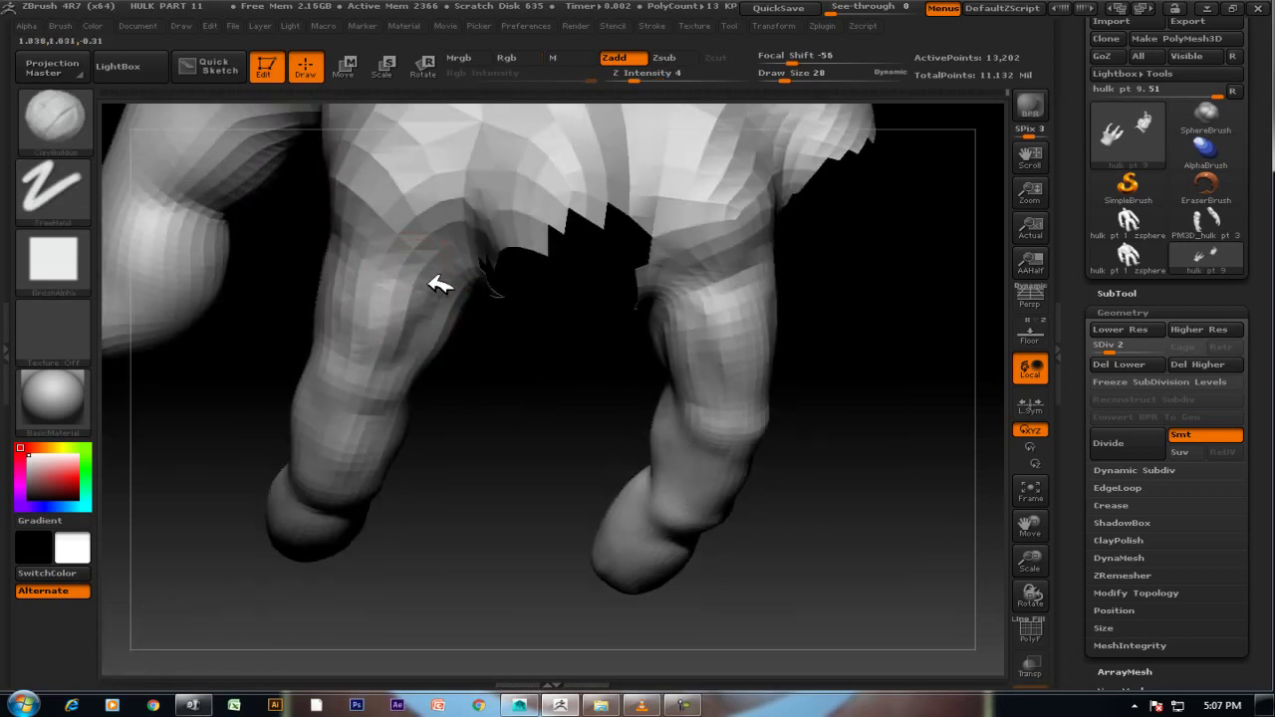
{"action": "mouse_move", "coordinate": [455, 408]}
{"action": "left_mouse_down"}
{"action": "mouse_move", "coordinate": [507, 397]}
{"action": "mouse_move", "coordinate": [431, 321]}
{"action": "left_mouse_up"}
{"action": "left_click_drag", "start_coordinate": [459, 441], "coordinate": [445, 427]}
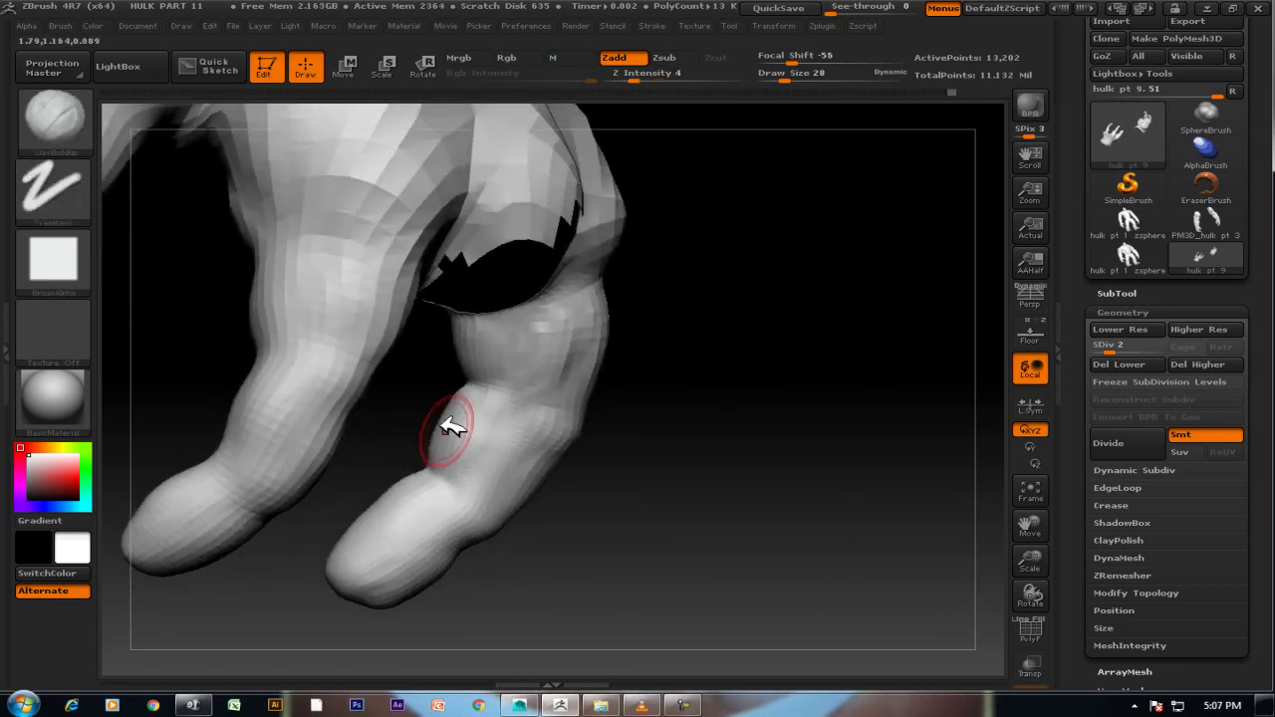
{"action": "mouse_move", "coordinate": [428, 365]}
{"action": "left_mouse_down"}
{"action": "mouse_move", "coordinate": [393, 370]}
{"action": "mouse_move", "coordinate": [456, 369]}
{"action": "mouse_move", "coordinate": [291, 376]}
{"action": "mouse_move", "coordinate": [335, 376]}
{"action": "left_mouse_up"}
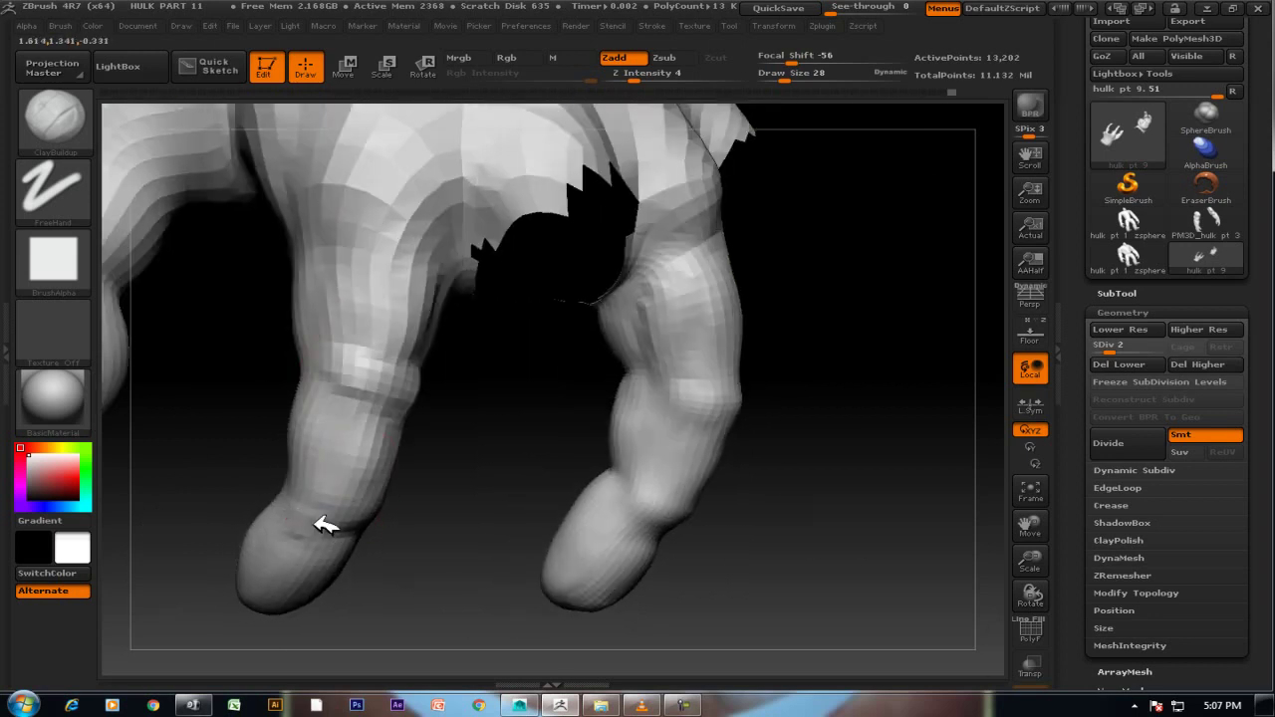
{"action": "left_click_drag", "start_coordinate": [380, 450], "coordinate": [372, 521]}
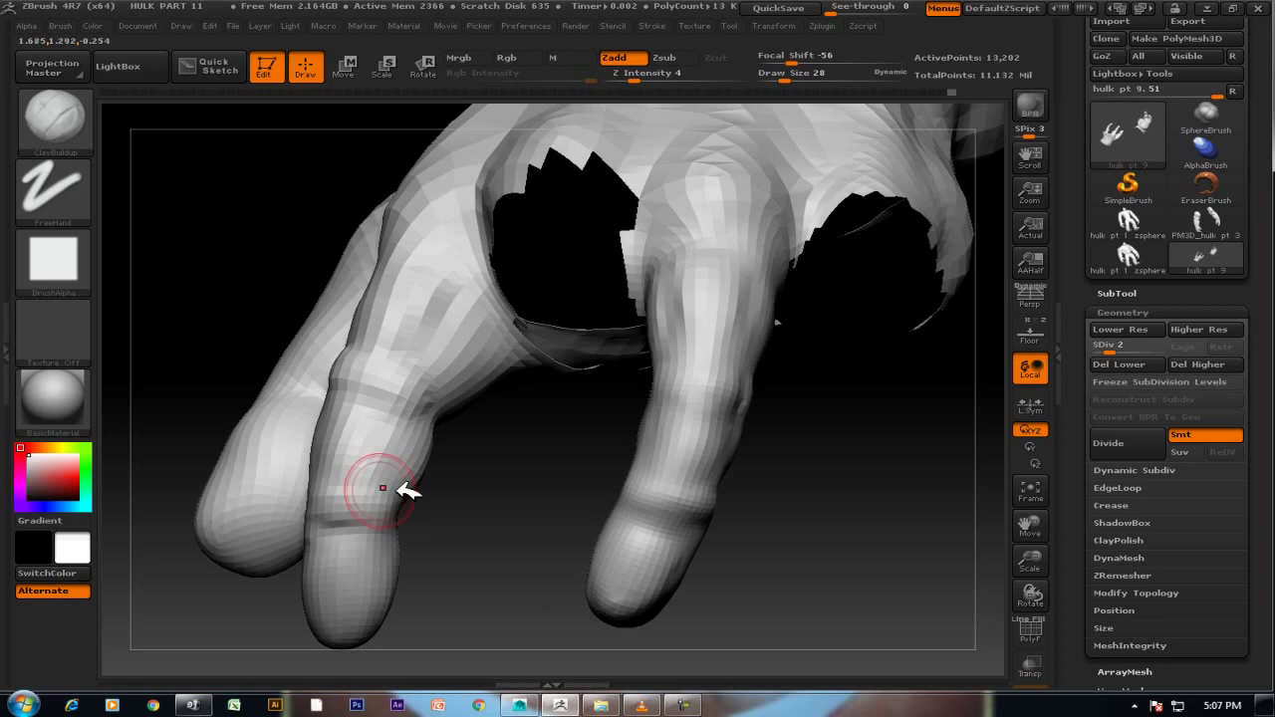
{"action": "mouse_move", "coordinate": [461, 503]}
{"action": "left_mouse_down"}
{"action": "mouse_move", "coordinate": [502, 487]}
{"action": "mouse_move", "coordinate": [499, 506]}
{"action": "mouse_move", "coordinate": [408, 521]}
{"action": "mouse_move", "coordinate": [535, 542]}
{"action": "mouse_move", "coordinate": [450, 430]}
{"action": "mouse_move", "coordinate": [555, 484]}
{"action": "mouse_move", "coordinate": [419, 384]}
{"action": "mouse_move", "coordinate": [464, 393]}
{"action": "left_mouse_up"}
{"action": "mouse_move", "coordinate": [546, 449]}
{"action": "left_mouse_down"}
{"action": "mouse_move", "coordinate": [498, 421]}
{"action": "mouse_move", "coordinate": [464, 435]}
{"action": "mouse_move", "coordinate": [542, 541]}
{"action": "mouse_move", "coordinate": [525, 508]}
{"action": "mouse_move", "coordinate": [468, 478]}
{"action": "left_mouse_up"}
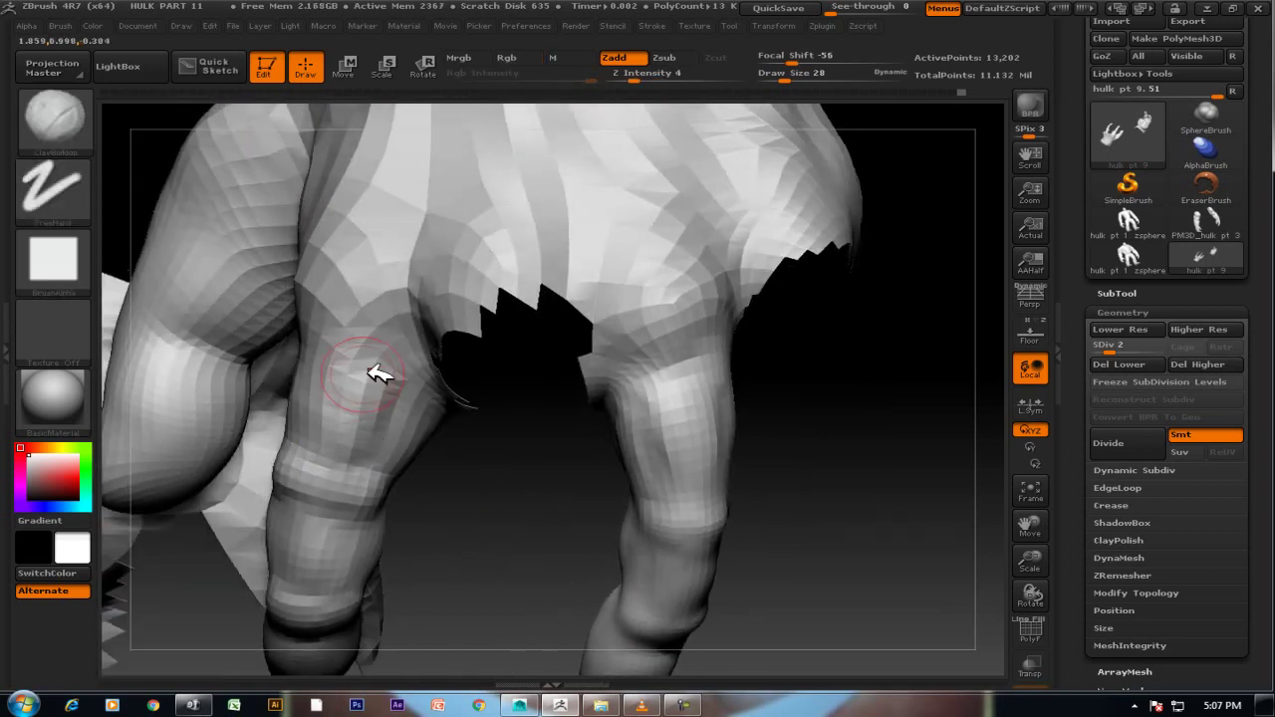
Smooth the knuckle areas of the lower fingers and turn toward the fingertips.
{"action": "left_click_drag", "start_coordinate": [365, 369], "coordinate": [384, 441], "text": "shift"}
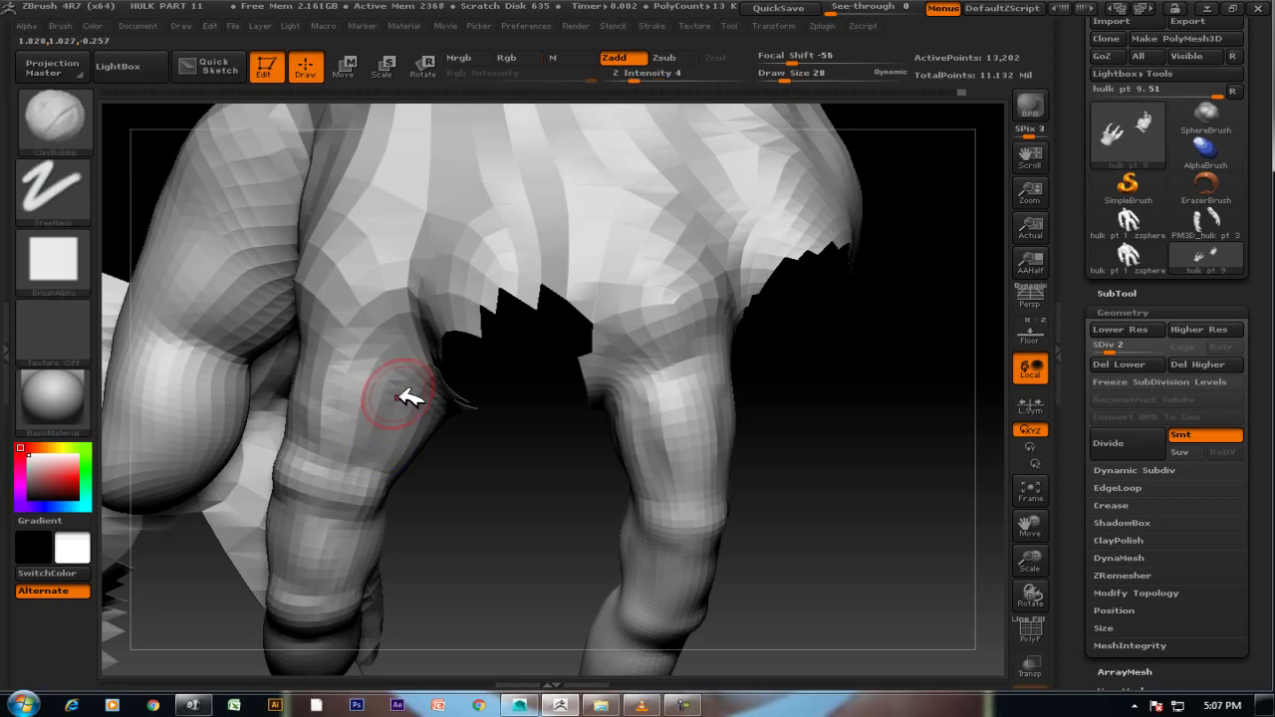
{"action": "left_click_drag", "start_coordinate": [413, 399], "coordinate": [476, 496]}
{"action": "left_click_drag", "start_coordinate": [393, 478], "coordinate": [419, 445]}
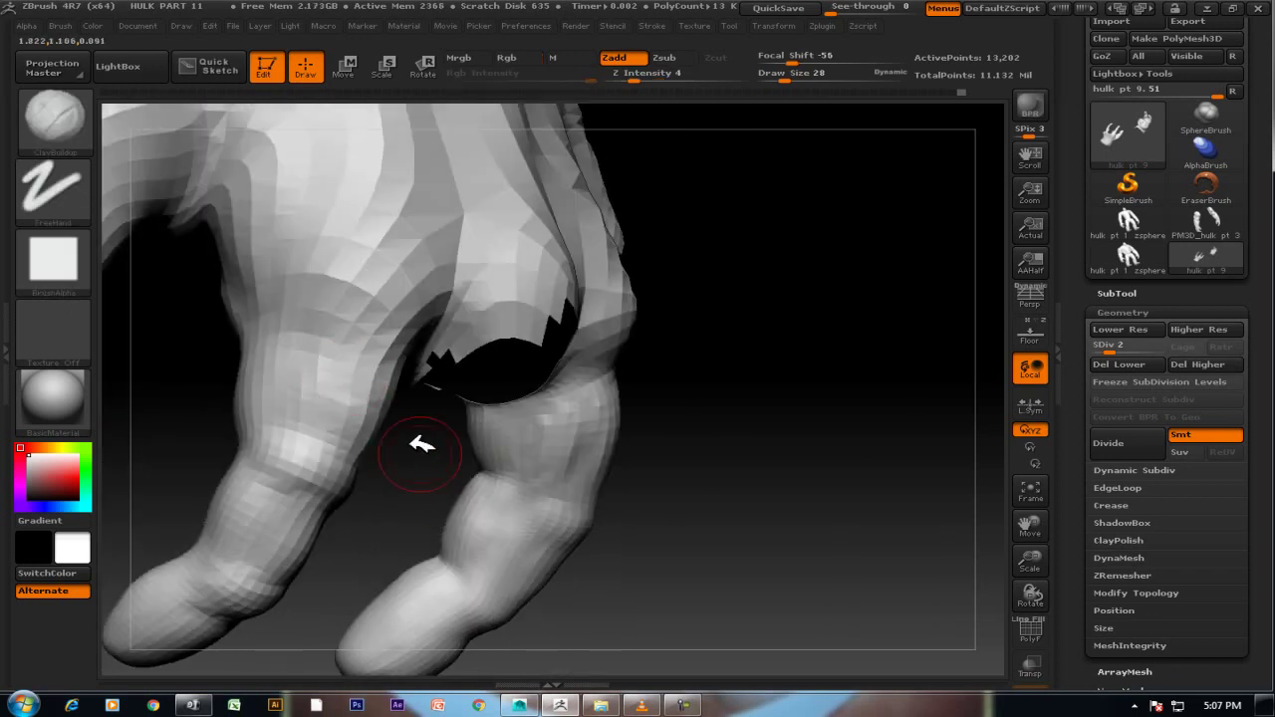
{"action": "mouse_move", "coordinate": [657, 427]}
{"action": "left_mouse_down"}
{"action": "mouse_move", "coordinate": [749, 427]}
{"action": "mouse_move", "coordinate": [777, 410]}
{"action": "mouse_move", "coordinate": [745, 388]}
{"action": "mouse_move", "coordinate": [406, 364]}
{"action": "left_mouse_up"}
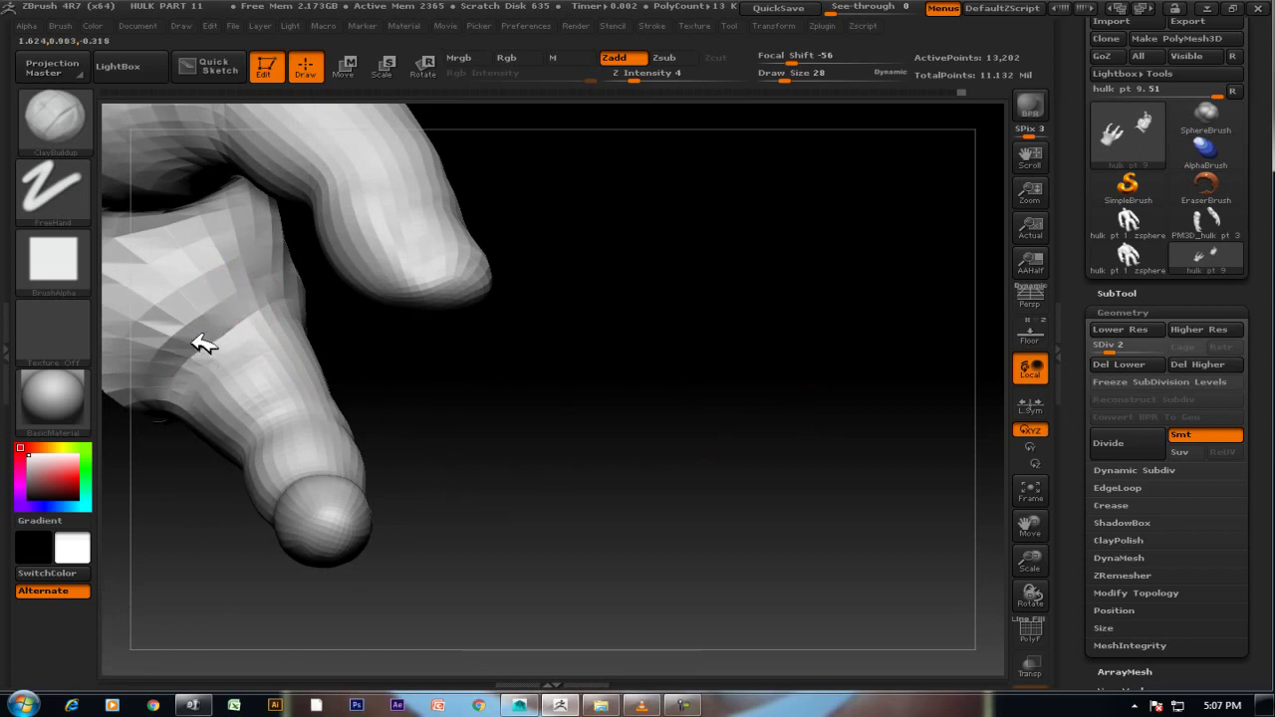
Shift-smooth the forearm, then the finger's knuckle bulges and tip, orbiting around the finger.
{"action": "mouse_move", "coordinate": [342, 345]}
{"action": "left_mouse_down"}
{"action": "mouse_move", "coordinate": [359, 383]}
{"action": "mouse_move", "coordinate": [456, 385]}
{"action": "mouse_move", "coordinate": [333, 319]}
{"action": "left_mouse_up"}
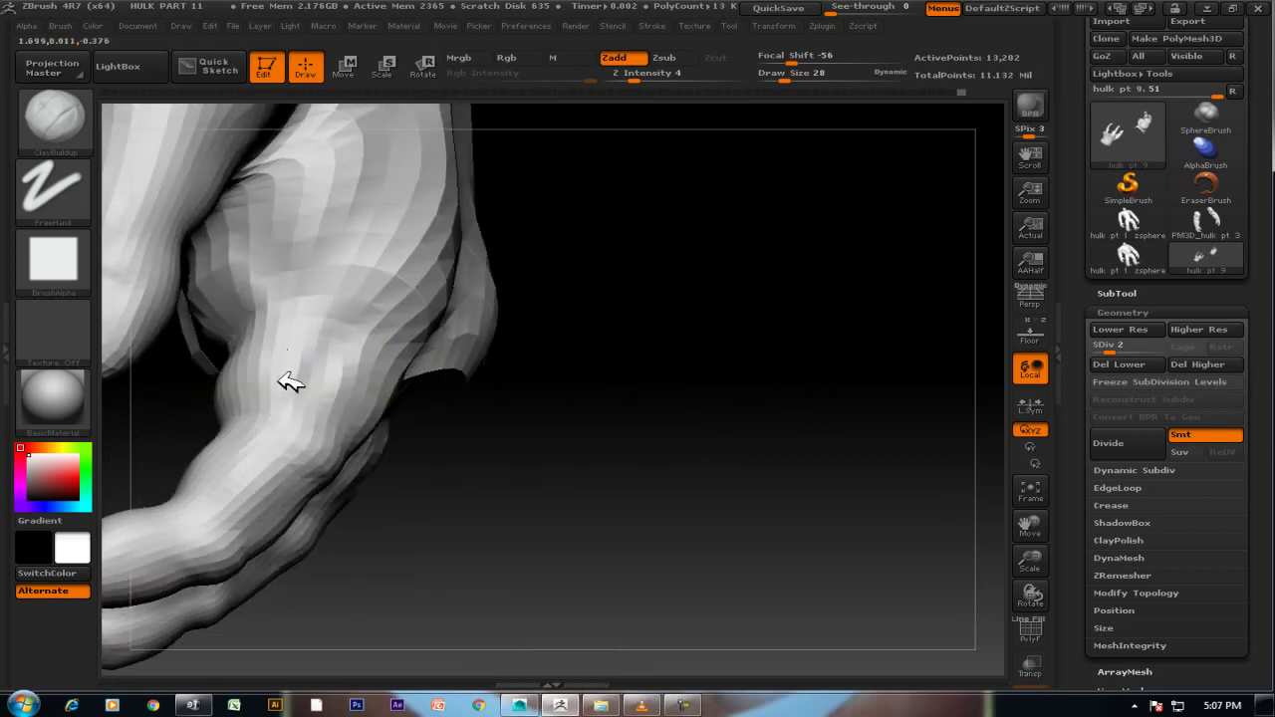
{"action": "mouse_move", "coordinate": [379, 412]}
{"action": "left_mouse_down"}
{"action": "mouse_move", "coordinate": [674, 359]}
{"action": "mouse_move", "coordinate": [673, 379]}
{"action": "mouse_move", "coordinate": [684, 350]}
{"action": "mouse_move", "coordinate": [333, 305]}
{"action": "mouse_move", "coordinate": [330, 322]}
{"action": "mouse_move", "coordinate": [577, 432]}
{"action": "mouse_move", "coordinate": [648, 399]}
{"action": "mouse_move", "coordinate": [601, 429]}
{"action": "mouse_move", "coordinate": [336, 322]}
{"action": "mouse_move", "coordinate": [213, 365]}
{"action": "mouse_move", "coordinate": [184, 355]}
{"action": "left_mouse_up"}
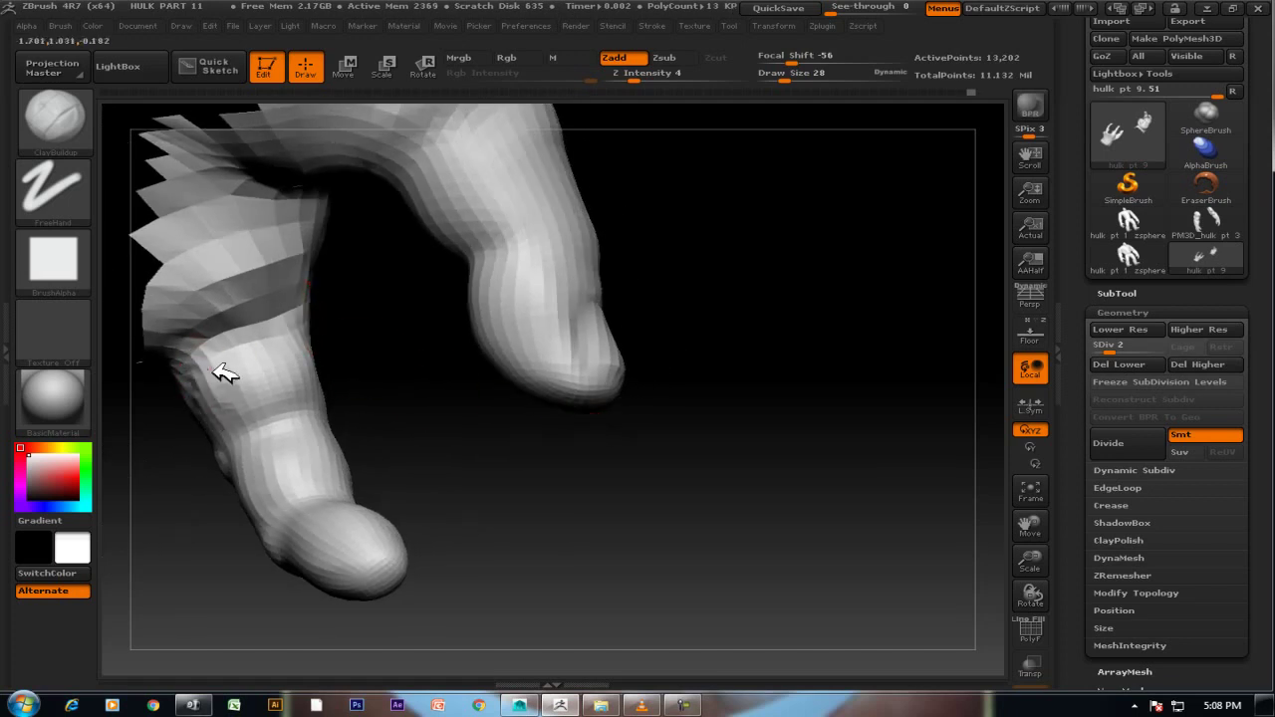
{"action": "mouse_move", "coordinate": [257, 348]}
{"action": "left_mouse_down", "text": "shift"}
{"action": "mouse_move", "coordinate": [250, 359]}
{"action": "mouse_move", "coordinate": [304, 418]}
{"action": "mouse_move", "coordinate": [456, 496]}
{"action": "mouse_move", "coordinate": [518, 407]}
{"action": "mouse_move", "coordinate": [494, 433]}
{"action": "left_mouse_up", "text": "shift"}
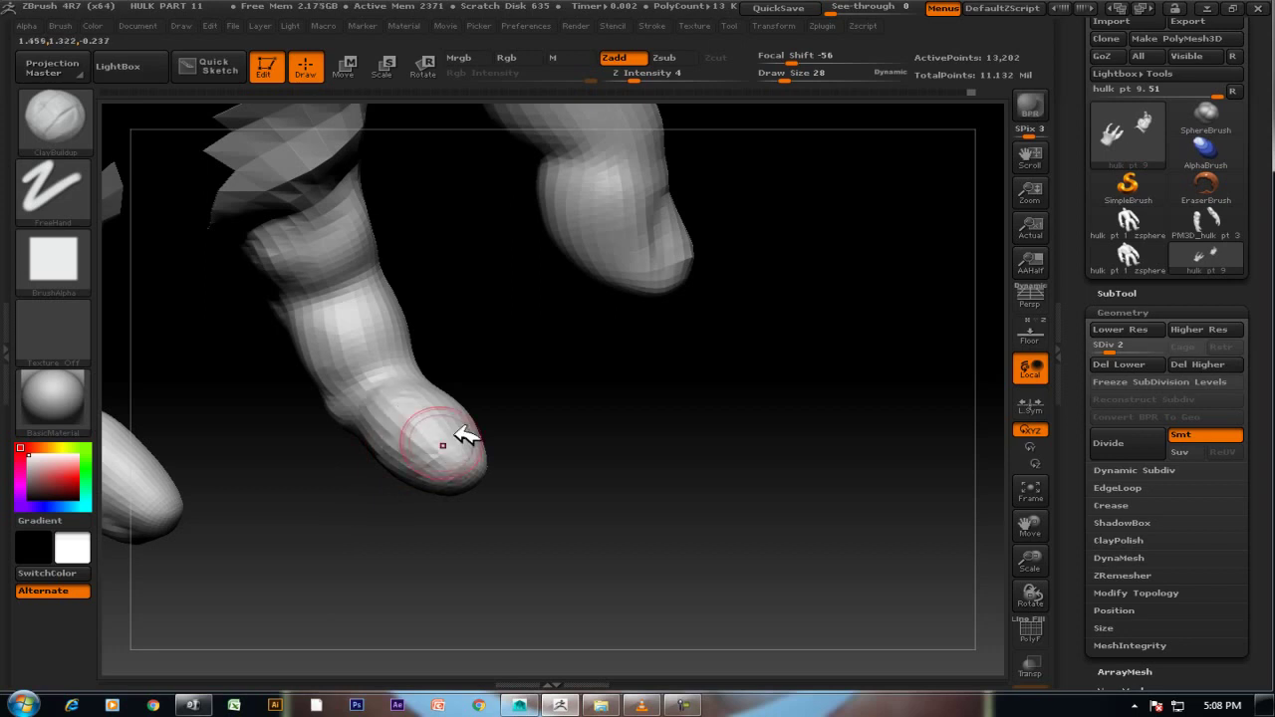
{"action": "left_click_drag", "start_coordinate": [498, 458], "coordinate": [504, 364]}
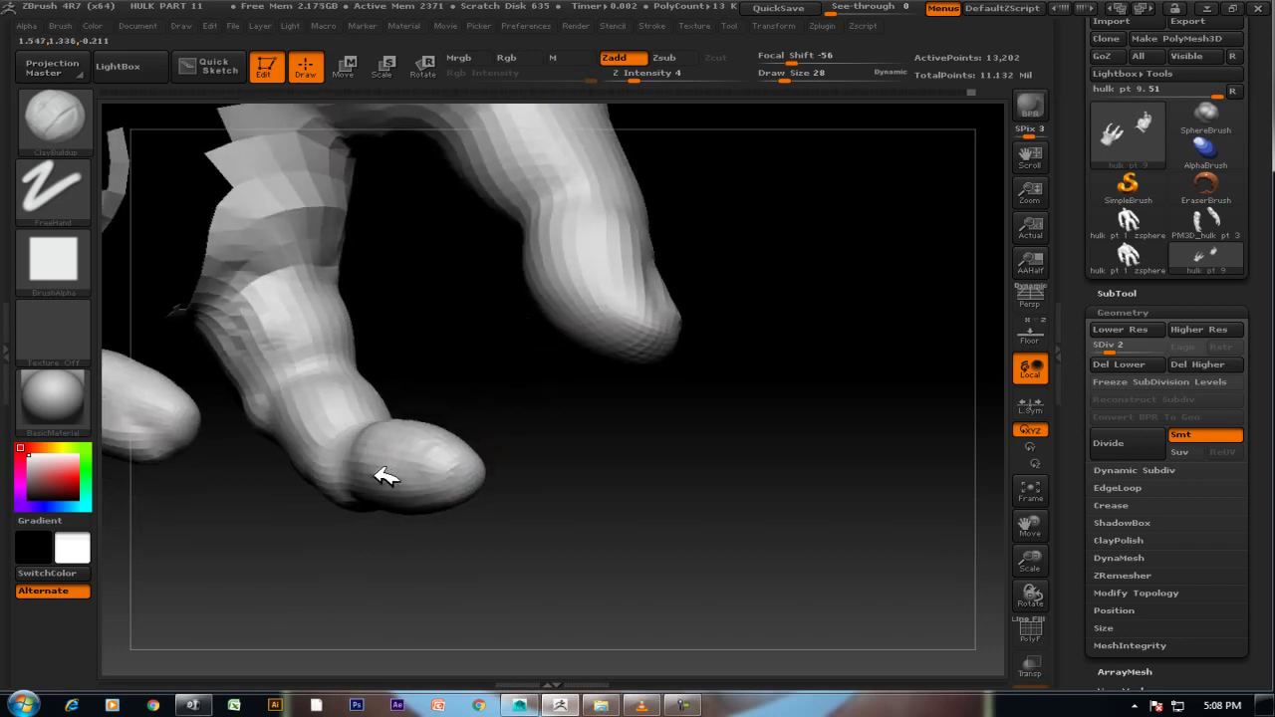
{"action": "key", "text": "shift"}
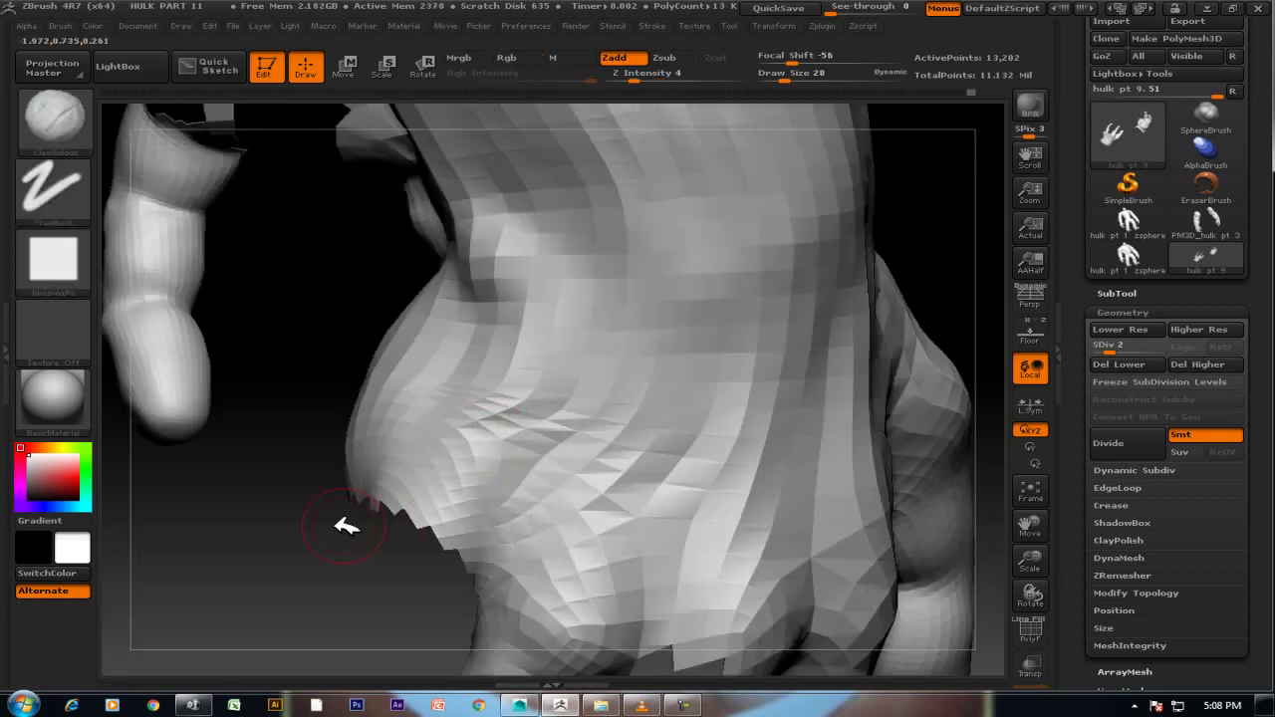
{"action": "mouse_move", "coordinate": [346, 526]}
{"action": "left_mouse_down"}
{"action": "mouse_move", "coordinate": [285, 535]}
{"action": "mouse_move", "coordinate": [362, 498]}
{"action": "mouse_move", "coordinate": [310, 501]}
{"action": "mouse_move", "coordinate": [321, 464]}
{"action": "left_mouse_up"}
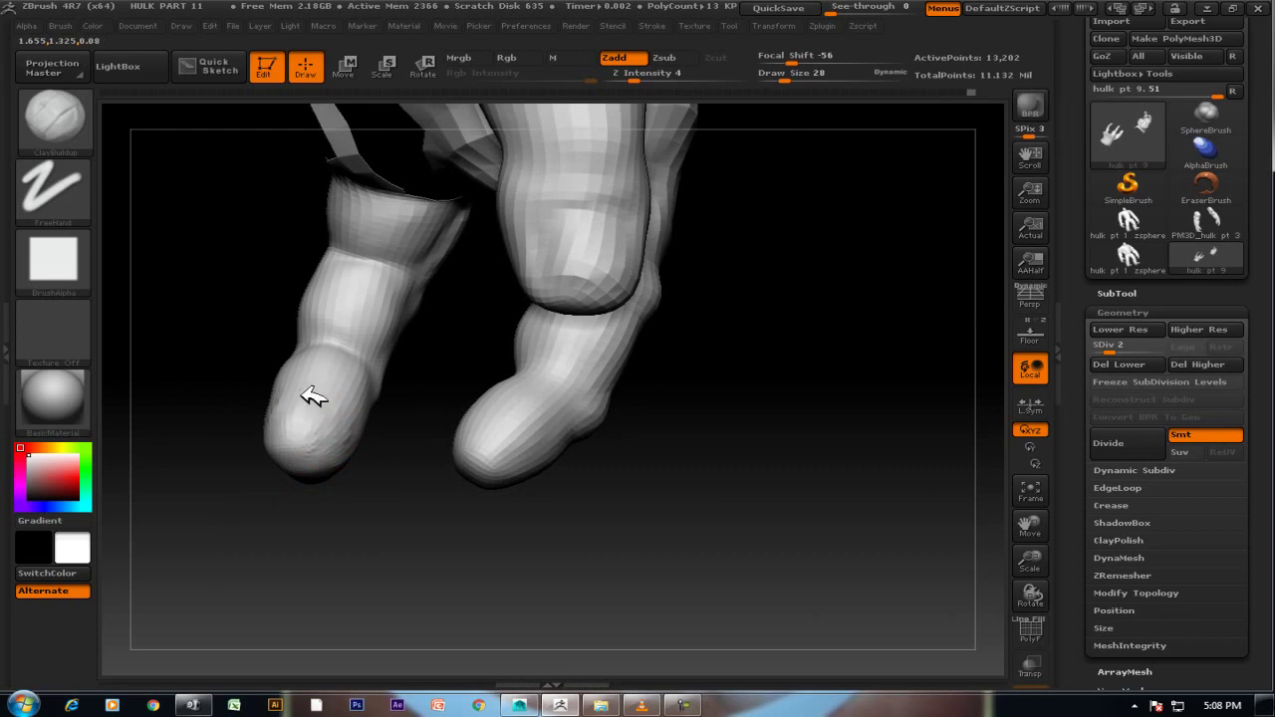
{"action": "key", "text": "shift"}
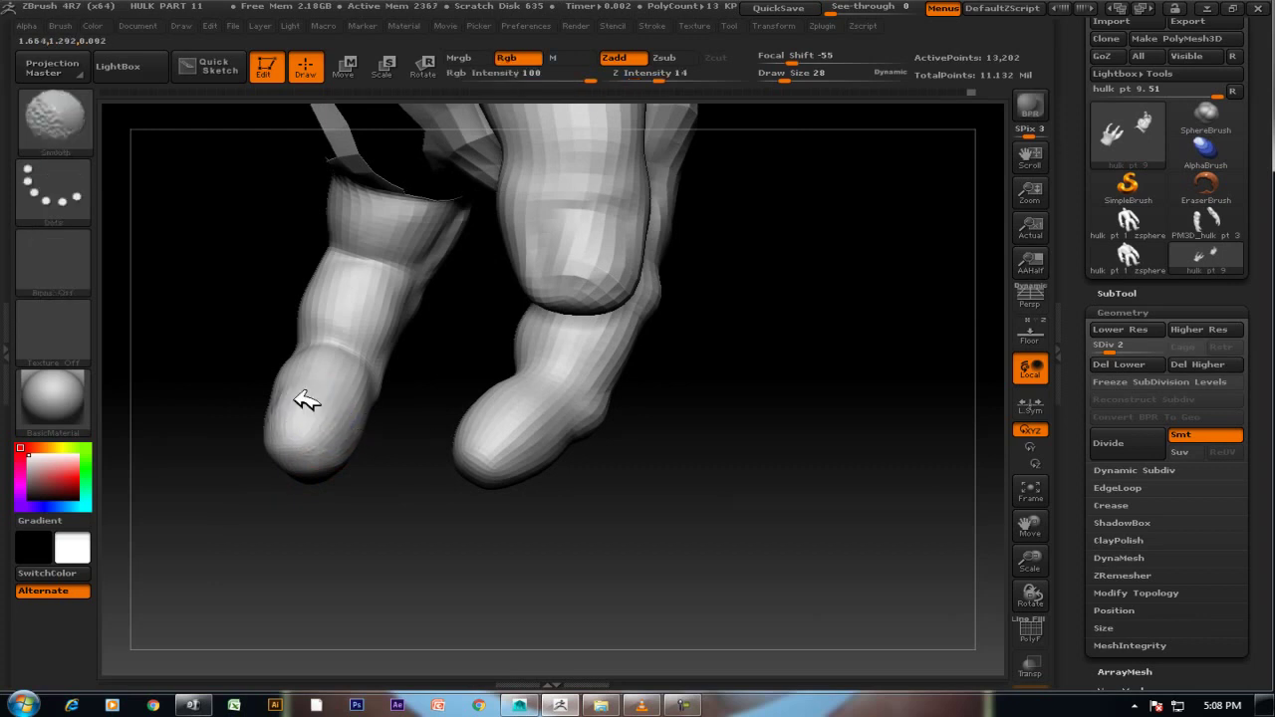
{"action": "mouse_move", "coordinate": [672, 445]}
{"action": "left_mouse_down"}
{"action": "mouse_move", "coordinate": [626, 250]}
{"action": "mouse_move", "coordinate": [578, 419]}
{"action": "mouse_move", "coordinate": [580, 407]}
{"action": "mouse_move", "coordinate": [581, 441]}
{"action": "mouse_move", "coordinate": [614, 365]}
{"action": "mouse_move", "coordinate": [653, 463]}
{"action": "left_mouse_up"}
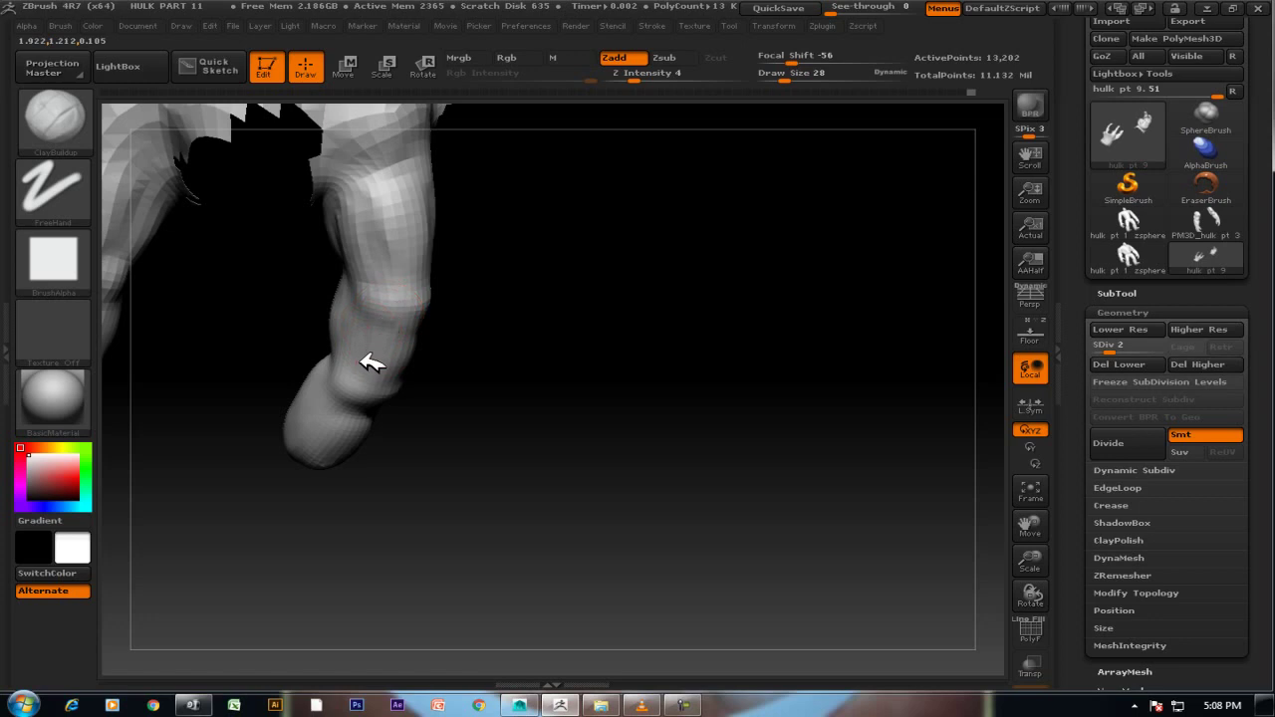
{"action": "mouse_move", "coordinate": [382, 372]}
{"action": "left_mouse_down"}
{"action": "mouse_move", "coordinate": [501, 330]}
{"action": "mouse_move", "coordinate": [470, 336]}
{"action": "left_mouse_up"}
{"action": "key", "text": "shift"}
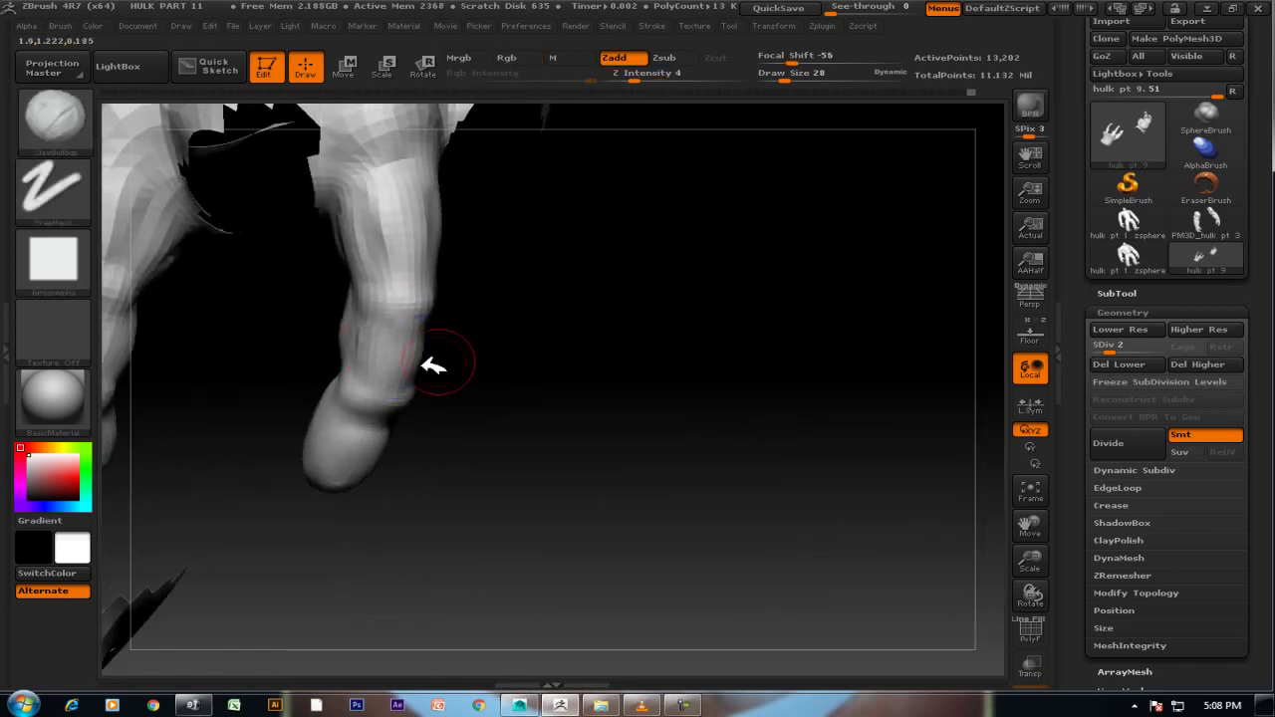
{"action": "mouse_move", "coordinate": [655, 328]}
{"action": "left_mouse_down"}
{"action": "mouse_move", "coordinate": [681, 343]}
{"action": "mouse_move", "coordinate": [608, 321]}
{"action": "left_mouse_up"}
Smooth the fingers further along their lengths, viewing them over the cloth.
{"action": "key", "text": "ctrl+shift"}
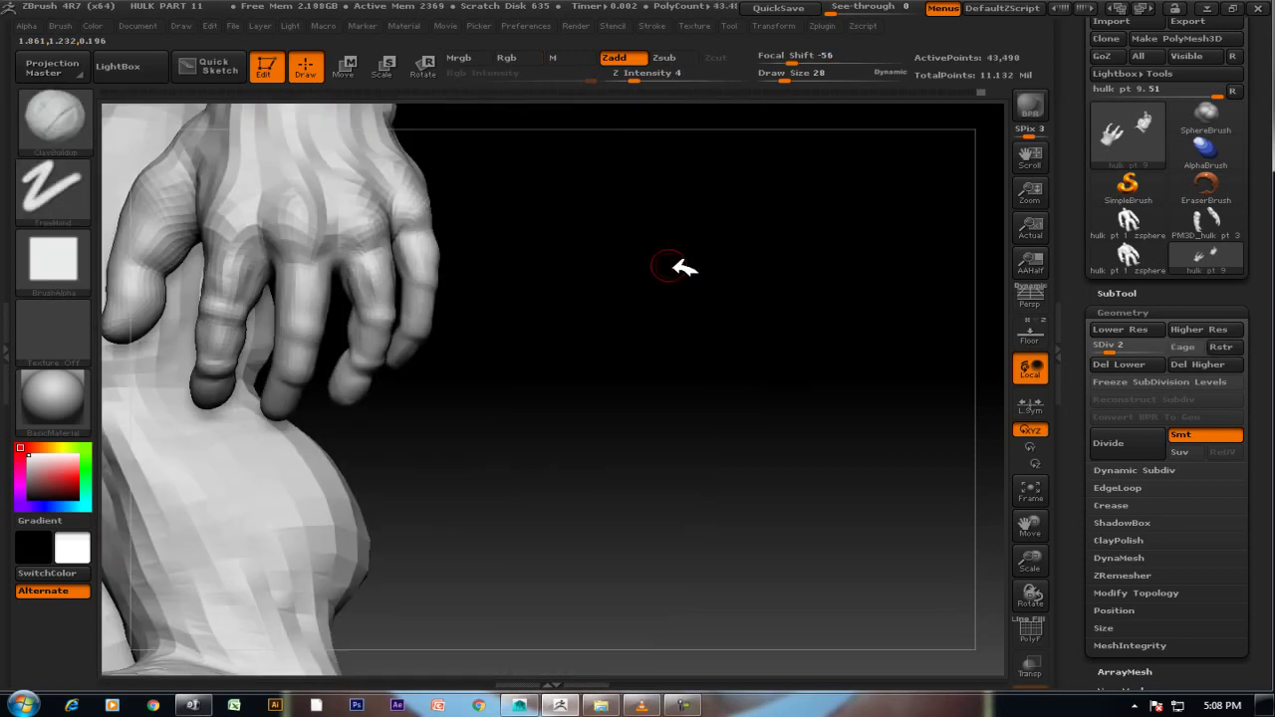
{"action": "mouse_move", "coordinate": [683, 273]}
{"action": "left_mouse_down", "text": "alt"}
{"action": "mouse_move", "coordinate": [740, 365]}
{"action": "mouse_move", "coordinate": [864, 412]}
{"action": "mouse_move", "coordinate": [809, 398]}
{"action": "left_mouse_up", "text": "alt"}
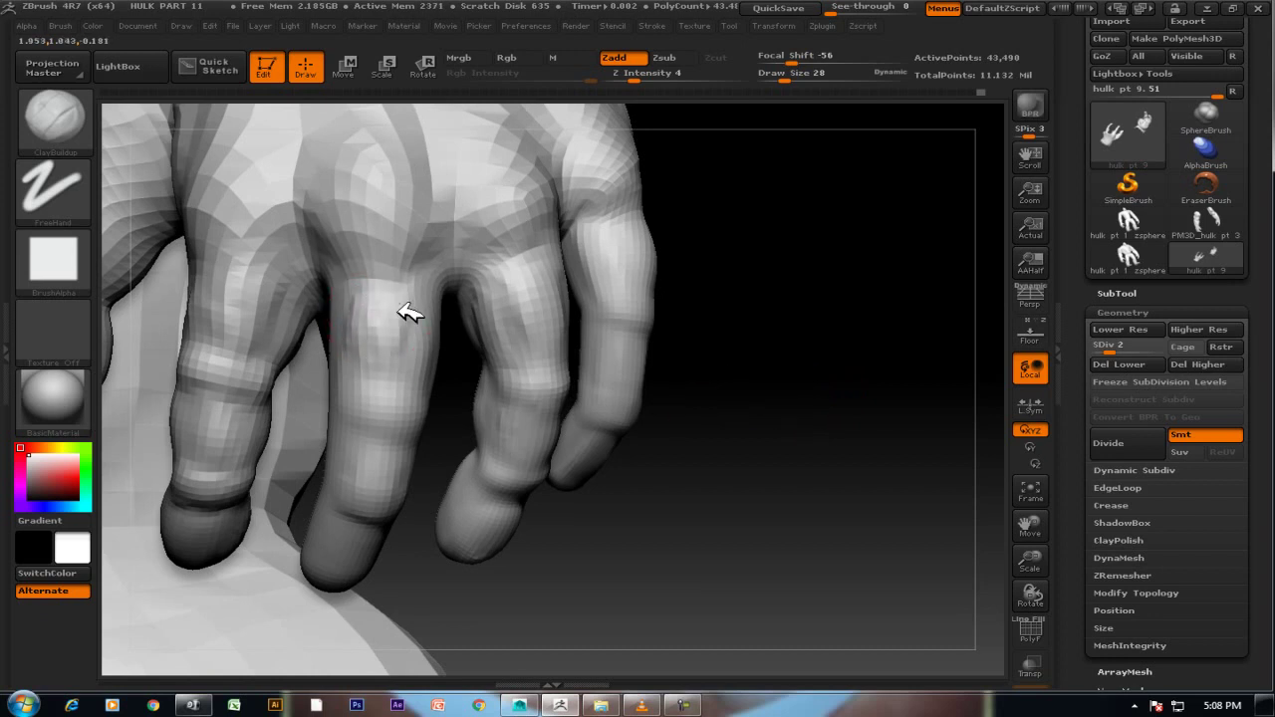
{"action": "left_click_drag", "start_coordinate": [683, 367], "coordinate": [677, 323]}
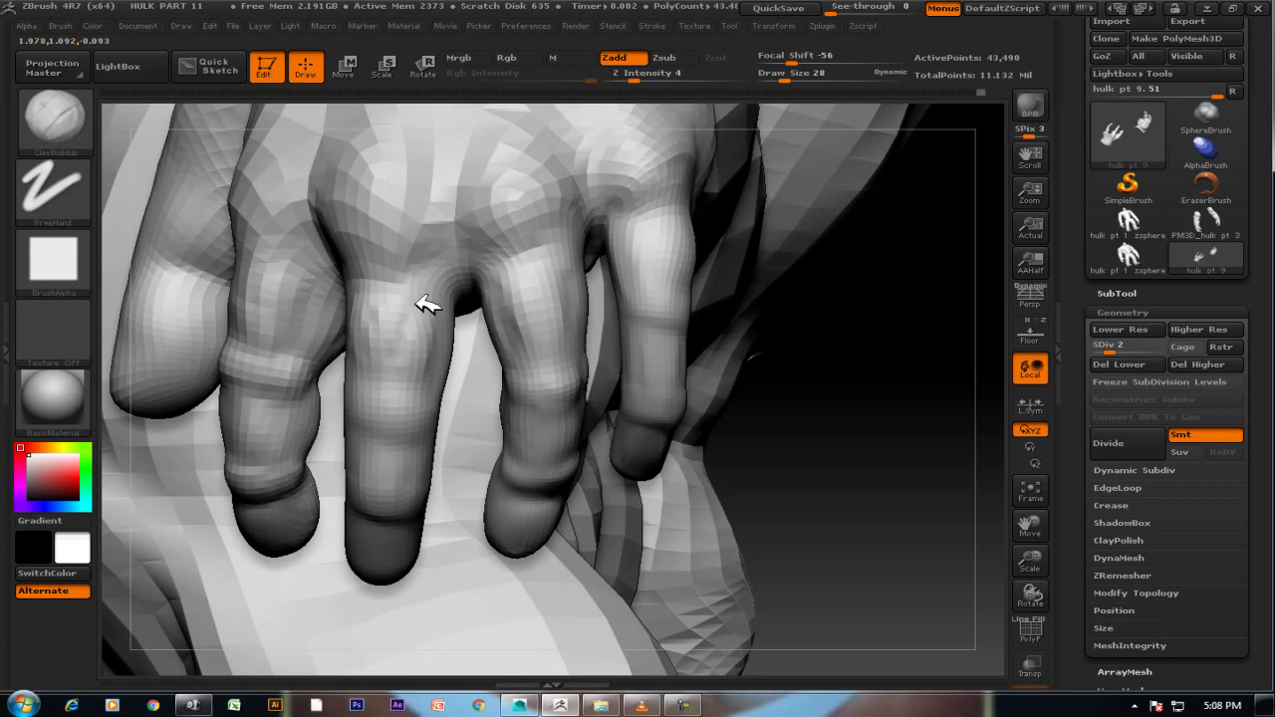
{"action": "left_click_drag", "start_coordinate": [442, 313], "coordinate": [564, 379], "text": "shift"}
{"action": "mouse_move", "coordinate": [717, 399]}
{"action": "left_mouse_down"}
{"action": "mouse_move", "coordinate": [854, 432]}
{"action": "mouse_move", "coordinate": [413, 411]}
{"action": "left_mouse_up"}
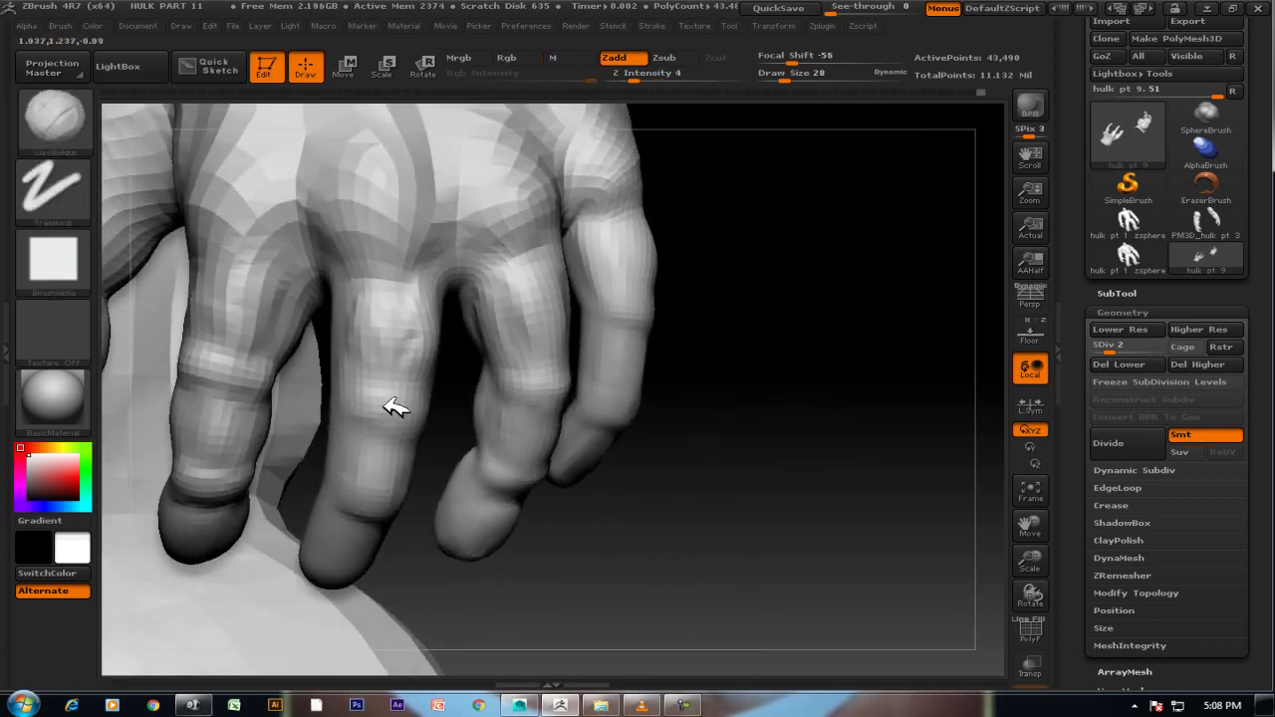
{"action": "mouse_move", "coordinate": [568, 528]}
{"action": "left_mouse_down"}
{"action": "mouse_move", "coordinate": [746, 450]}
{"action": "mouse_move", "coordinate": [854, 449]}
{"action": "mouse_move", "coordinate": [848, 419]}
{"action": "mouse_move", "coordinate": [861, 453]}
{"action": "mouse_move", "coordinate": [658, 434]}
{"action": "left_mouse_up"}
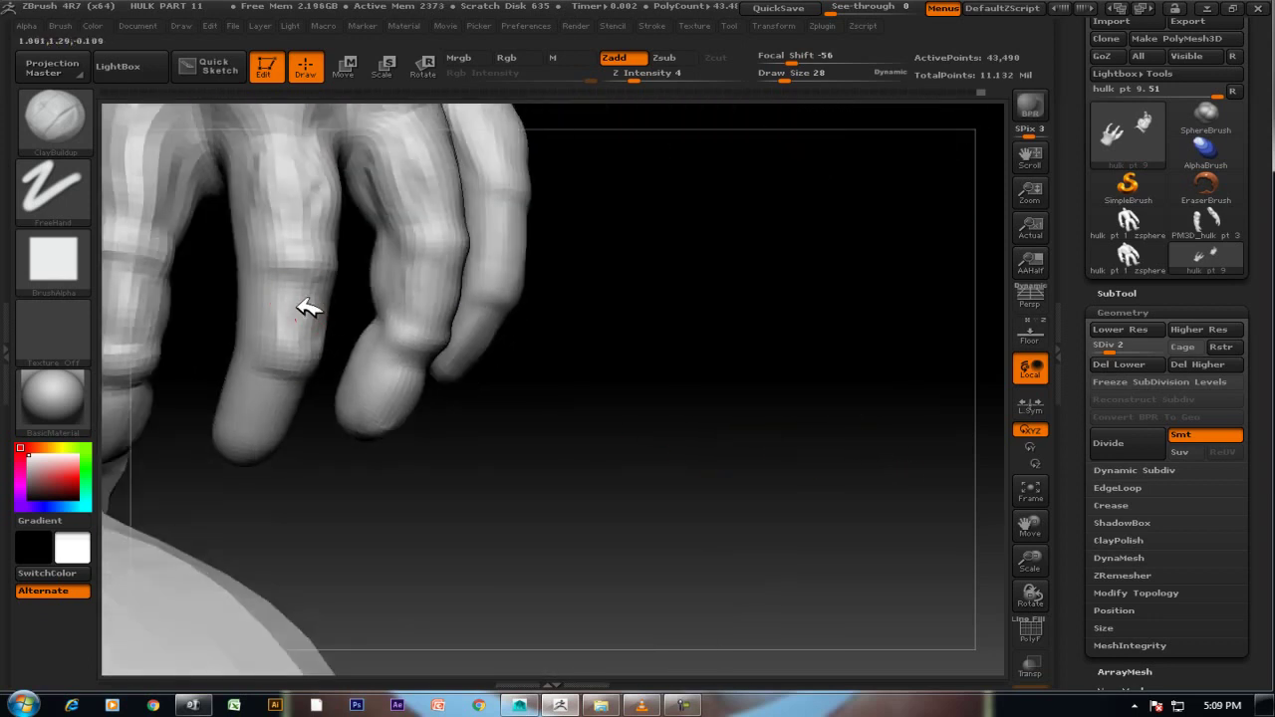
{"action": "left_click_drag", "start_coordinate": [307, 365], "coordinate": [287, 369], "text": "shift"}
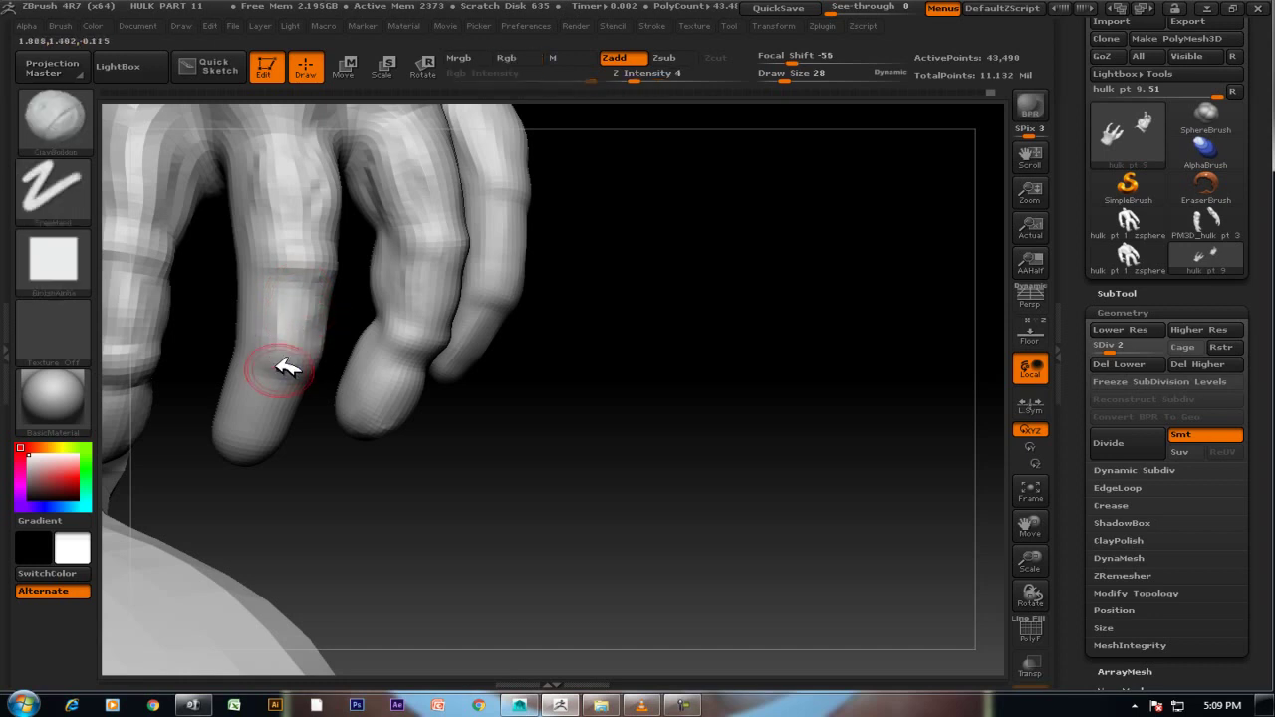
{"action": "left_click_drag", "start_coordinate": [418, 458], "coordinate": [604, 432]}
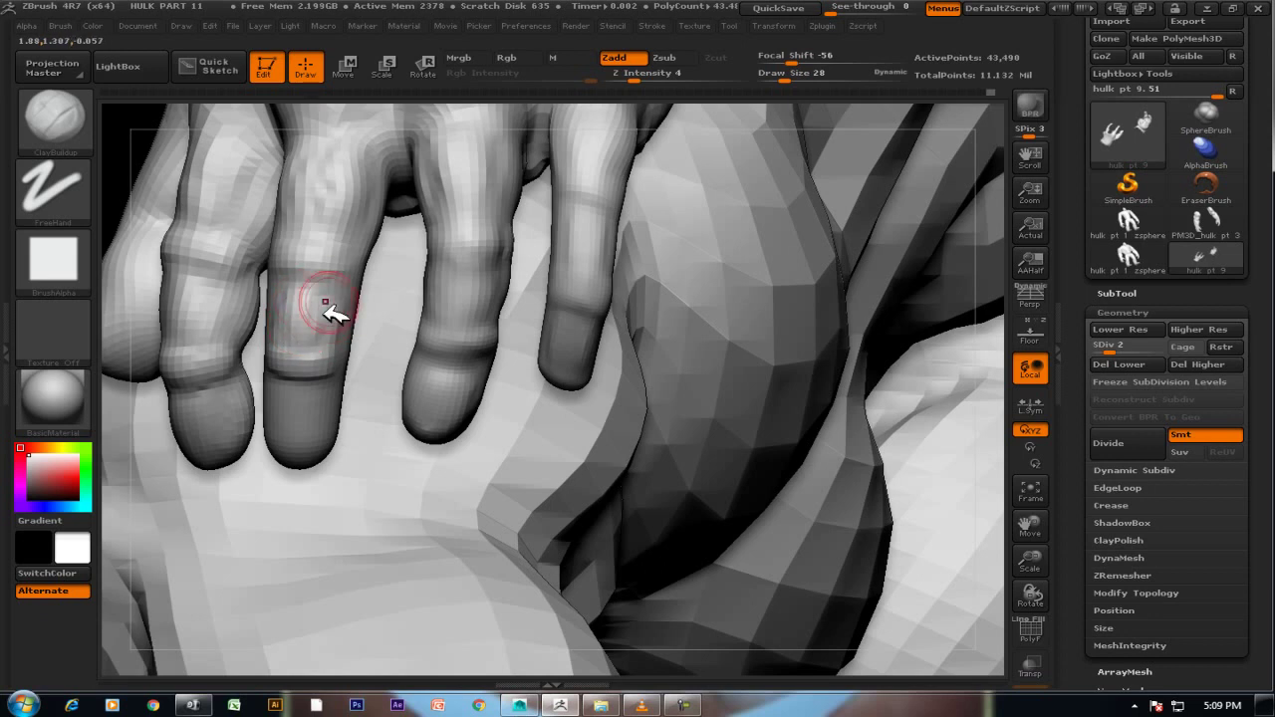
{"action": "key", "text": "shift"}
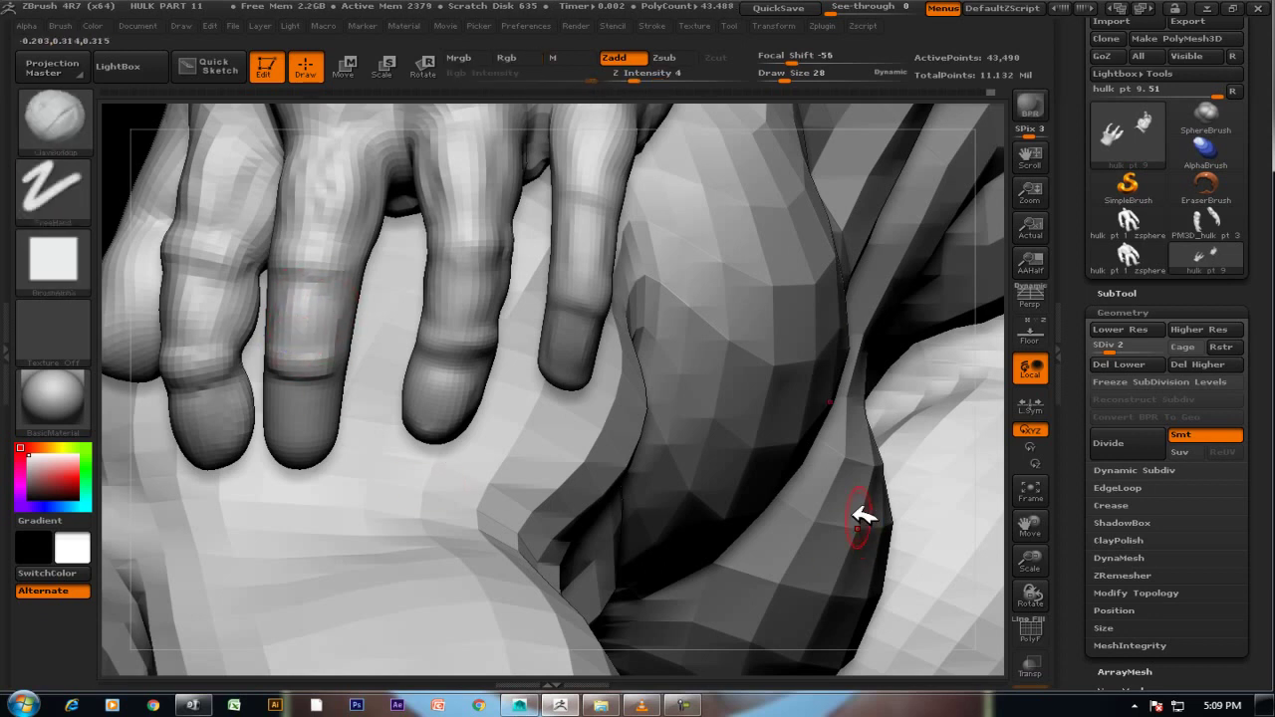
Frame the figure with F and Ctrl+Shift lasso the hand to hide the rest of the body.
{"action": "key", "text": "f"}
{"action": "mouse_move", "coordinate": [518, 438]}
{"action": "left_mouse_down"}
{"action": "mouse_move", "coordinate": [817, 509]}
{"action": "mouse_move", "coordinate": [811, 447]}
{"action": "left_mouse_up"}
{"action": "mouse_move", "coordinate": [773, 398]}
{"action": "right_mouse_down", "text": "ctrl"}
{"action": "mouse_move", "coordinate": [740, 413]}
{"action": "mouse_move", "coordinate": [810, 409]}
{"action": "mouse_move", "coordinate": [712, 328]}
{"action": "mouse_move", "coordinate": [763, 490]}
{"action": "right_mouse_up", "text": "ctrl"}
{"action": "mouse_move", "coordinate": [716, 502]}
{"action": "left_mouse_down", "text": "ctrl+shift"}
{"action": "mouse_move", "coordinate": [539, 530]}
{"action": "mouse_move", "coordinate": [475, 456]}
{"action": "mouse_move", "coordinate": [464, 341]}
{"action": "mouse_move", "coordinate": [602, 205]}
{"action": "left_mouse_up", "text": "ctrl+shift"}
{"action": "mouse_move", "coordinate": [791, 370]}
{"action": "right_mouse_down", "text": "ctrl"}
{"action": "mouse_move", "coordinate": [788, 492]}
{"action": "mouse_move", "coordinate": [760, 422]}
{"action": "mouse_move", "coordinate": [857, 430]}
{"action": "mouse_move", "coordinate": [931, 412]}
{"action": "mouse_move", "coordinate": [843, 504]}
{"action": "mouse_move", "coordinate": [777, 458]}
{"action": "right_mouse_up", "text": "ctrl"}
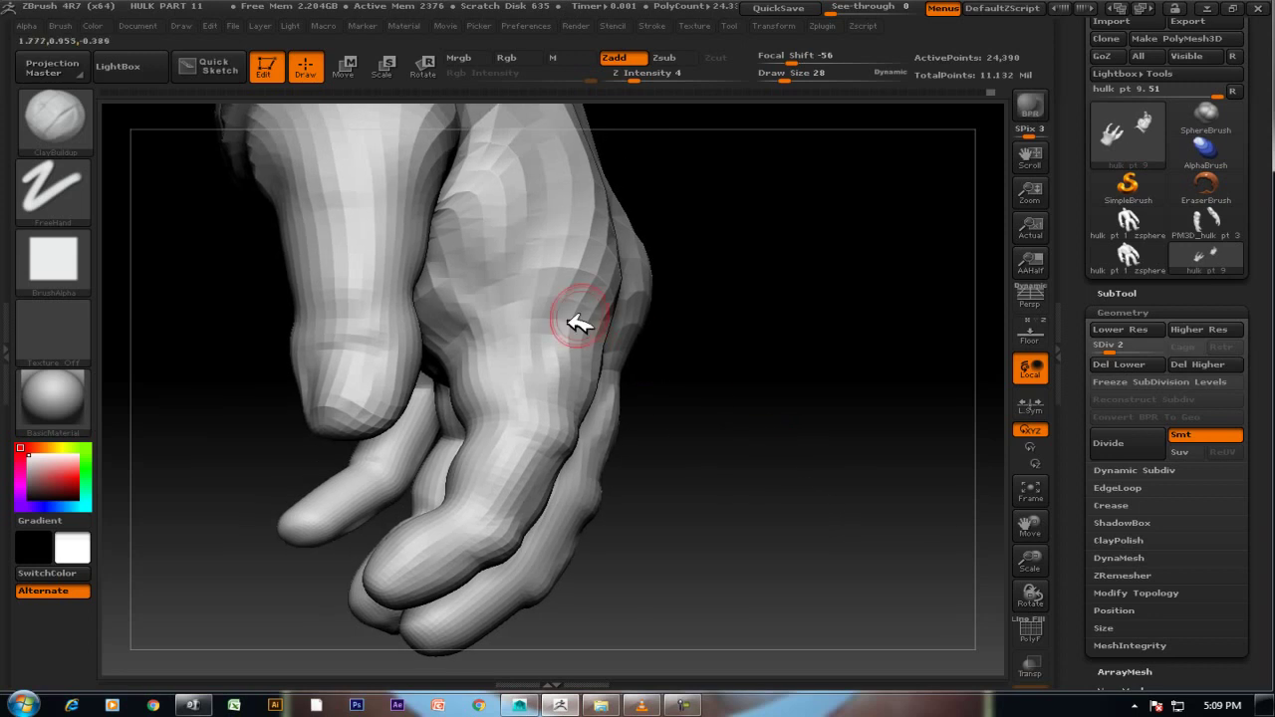
{"action": "mouse_move", "coordinate": [795, 334]}
{"action": "right_mouse_down"}
{"action": "mouse_move", "coordinate": [826, 393]}
{"action": "mouse_move", "coordinate": [896, 328]}
{"action": "mouse_move", "coordinate": [887, 310]}
{"action": "mouse_move", "coordinate": [774, 336]}
{"action": "right_mouse_up"}
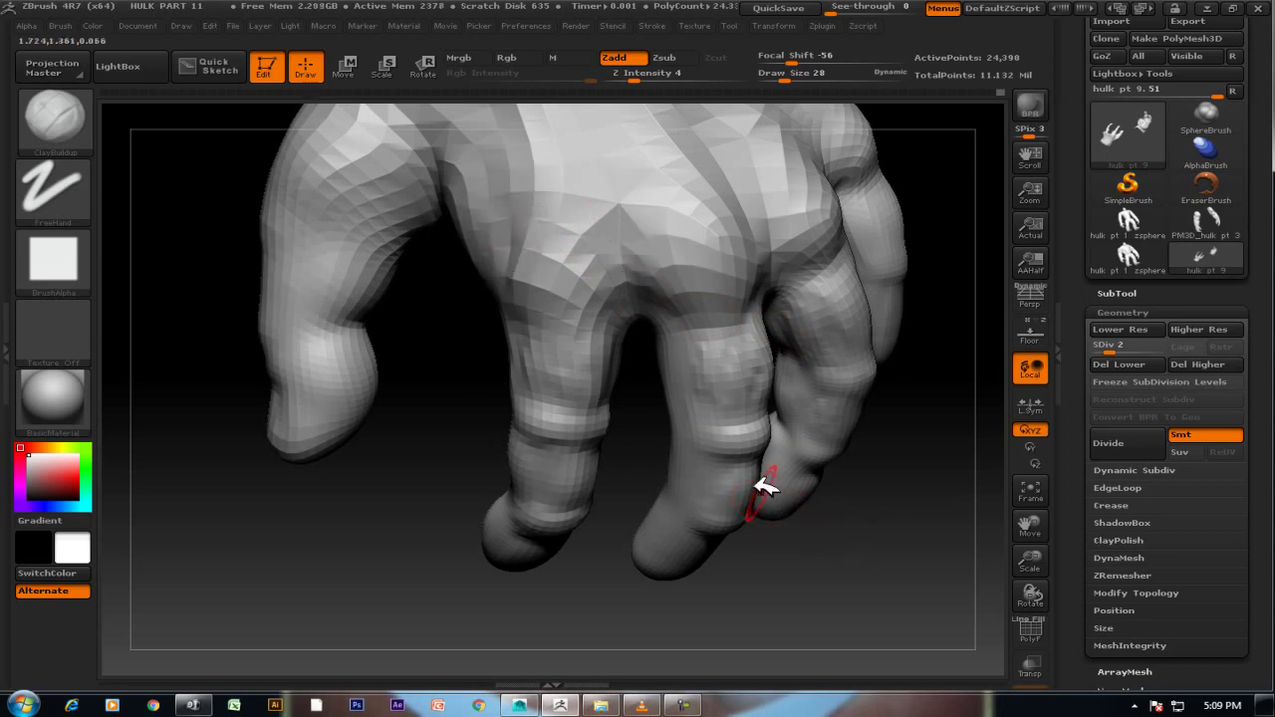
{"action": "mouse_move", "coordinate": [454, 395]}
{"action": "right_mouse_down", "text": "alt"}
{"action": "mouse_move", "coordinate": [455, 518]}
{"action": "mouse_move", "coordinate": [513, 469]}
{"action": "right_mouse_up", "text": "alt"}
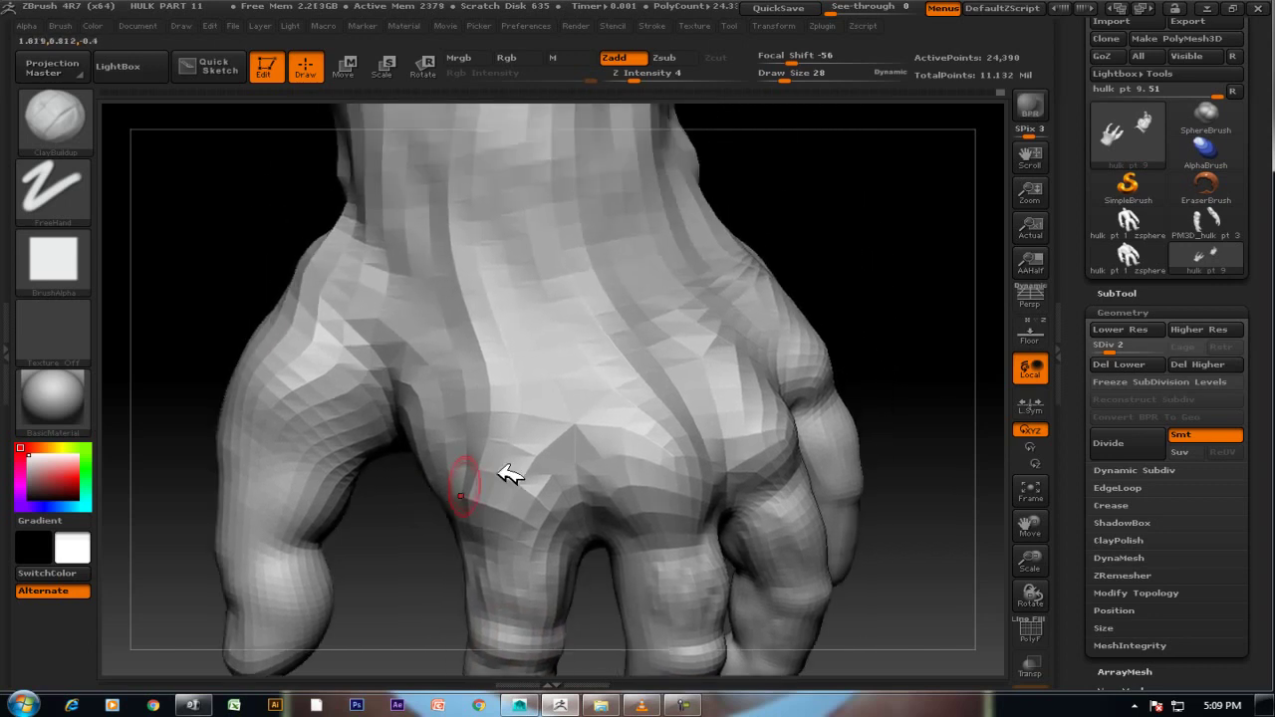
{"action": "mouse_move", "coordinate": [714, 440]}
{"action": "right_mouse_down"}
{"action": "mouse_move", "coordinate": [868, 293]}
{"action": "mouse_move", "coordinate": [715, 456]}
{"action": "right_mouse_up"}
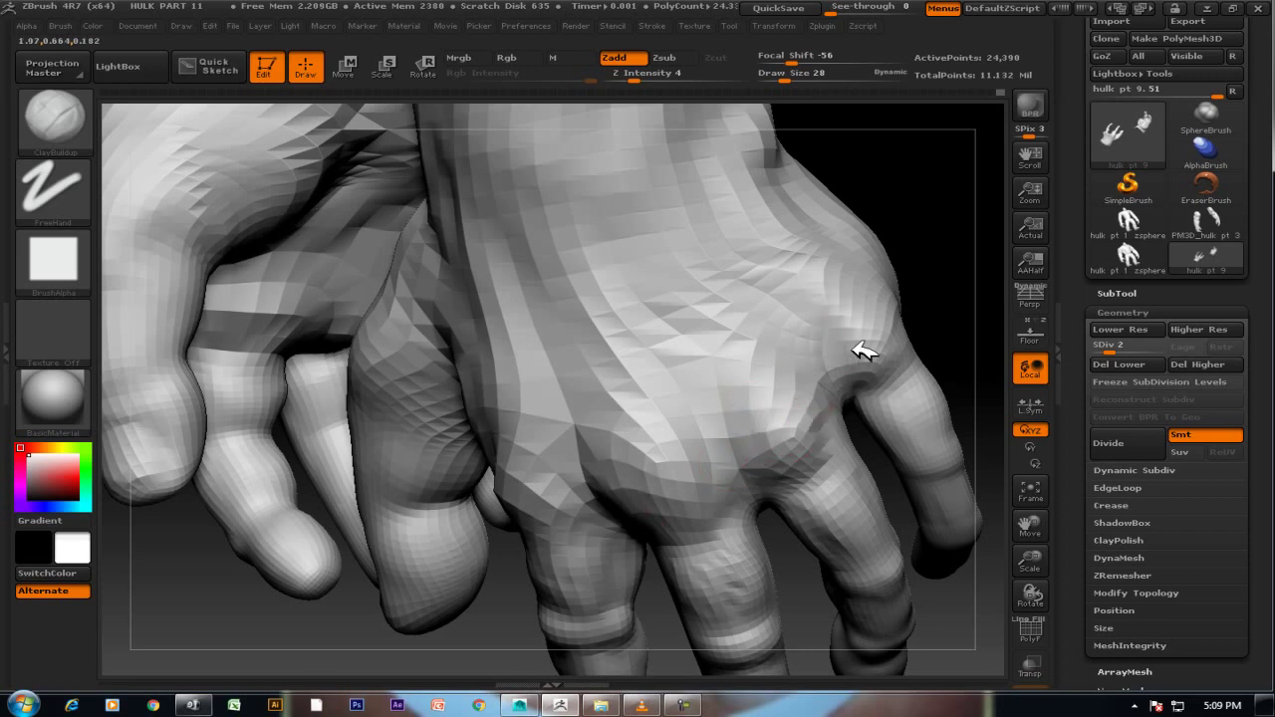
{"action": "right_click_drag", "start_coordinate": [863, 350], "coordinate": [911, 285], "text": "ctrl"}
{"action": "right_click_drag", "start_coordinate": [518, 356], "coordinate": [418, 609]}
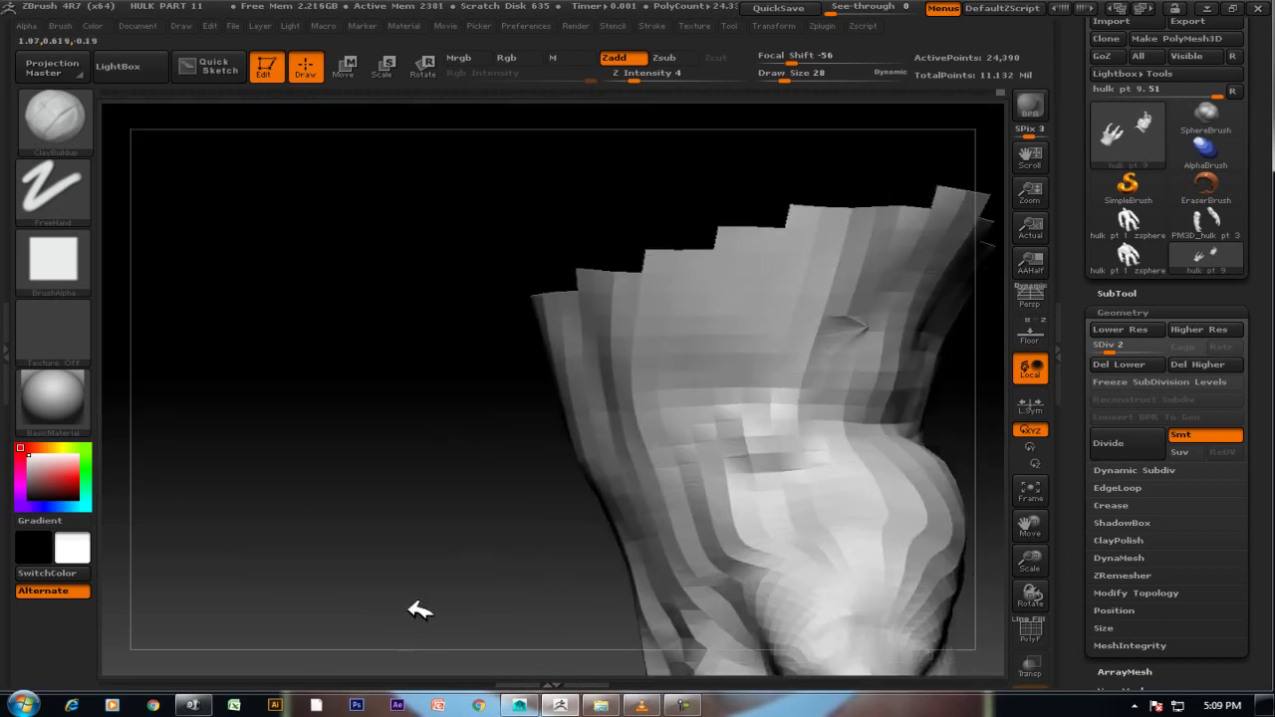
{"action": "right_click_drag", "start_coordinate": [439, 499], "coordinate": [385, 402]}
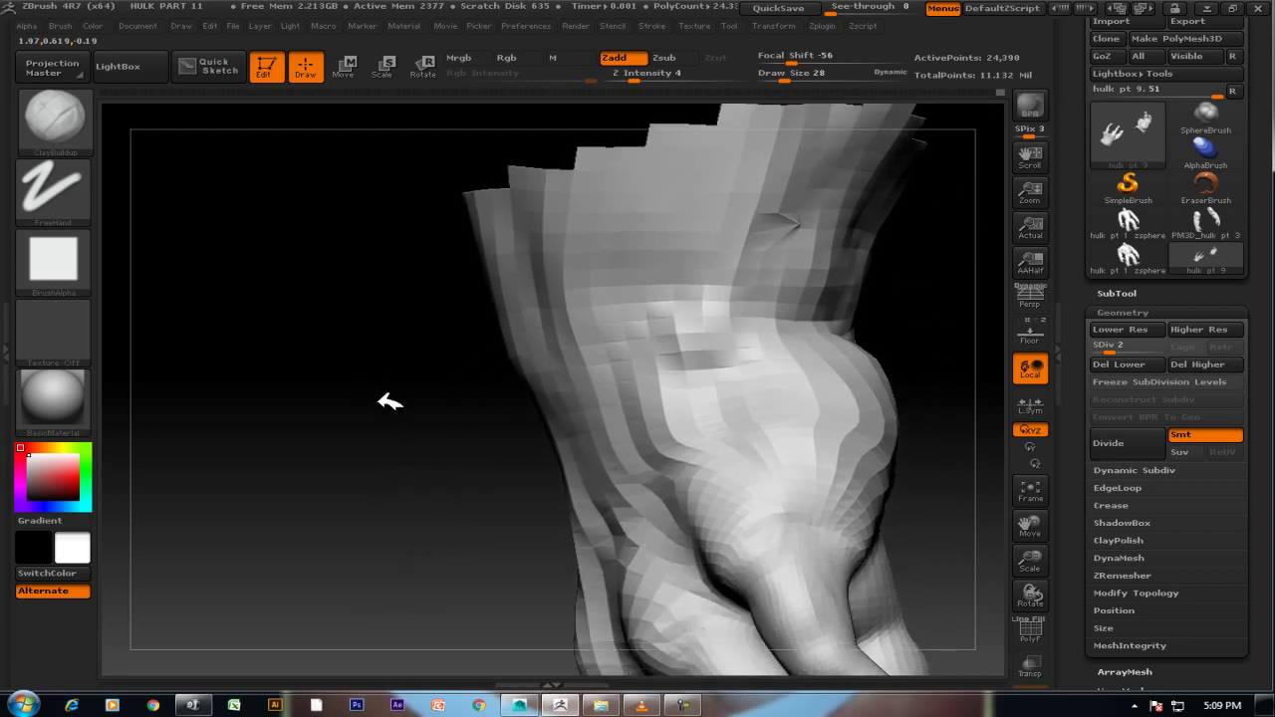
{"action": "mouse_move", "coordinate": [455, 441]}
{"action": "right_mouse_down"}
{"action": "mouse_move", "coordinate": [643, 443]}
{"action": "mouse_move", "coordinate": [342, 478]}
{"action": "mouse_move", "coordinate": [407, 447]}
{"action": "mouse_move", "coordinate": [448, 467]}
{"action": "mouse_move", "coordinate": [342, 450]}
{"action": "right_mouse_up"}
{"action": "mouse_move", "coordinate": [315, 465]}
{"action": "left_mouse_down"}
{"action": "mouse_move", "coordinate": [250, 435]}
{"action": "mouse_move", "coordinate": [460, 473]}
{"action": "left_mouse_up"}
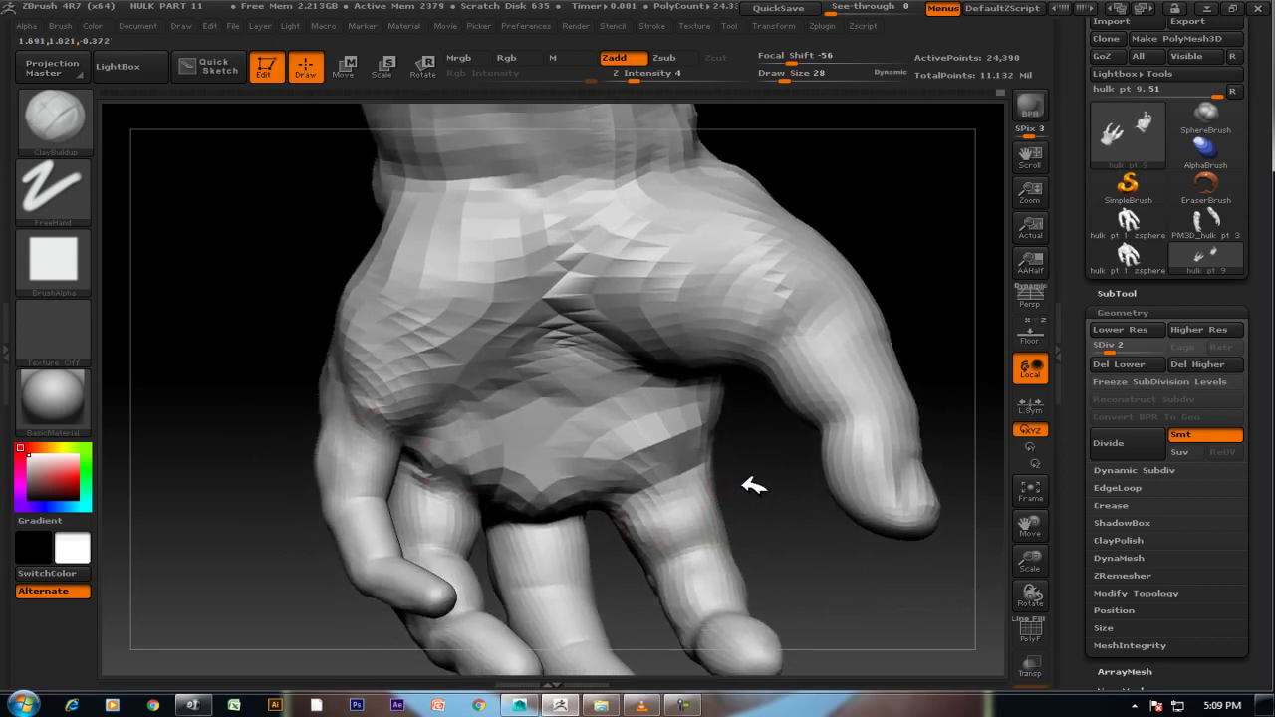
{"action": "key", "text": "b"}
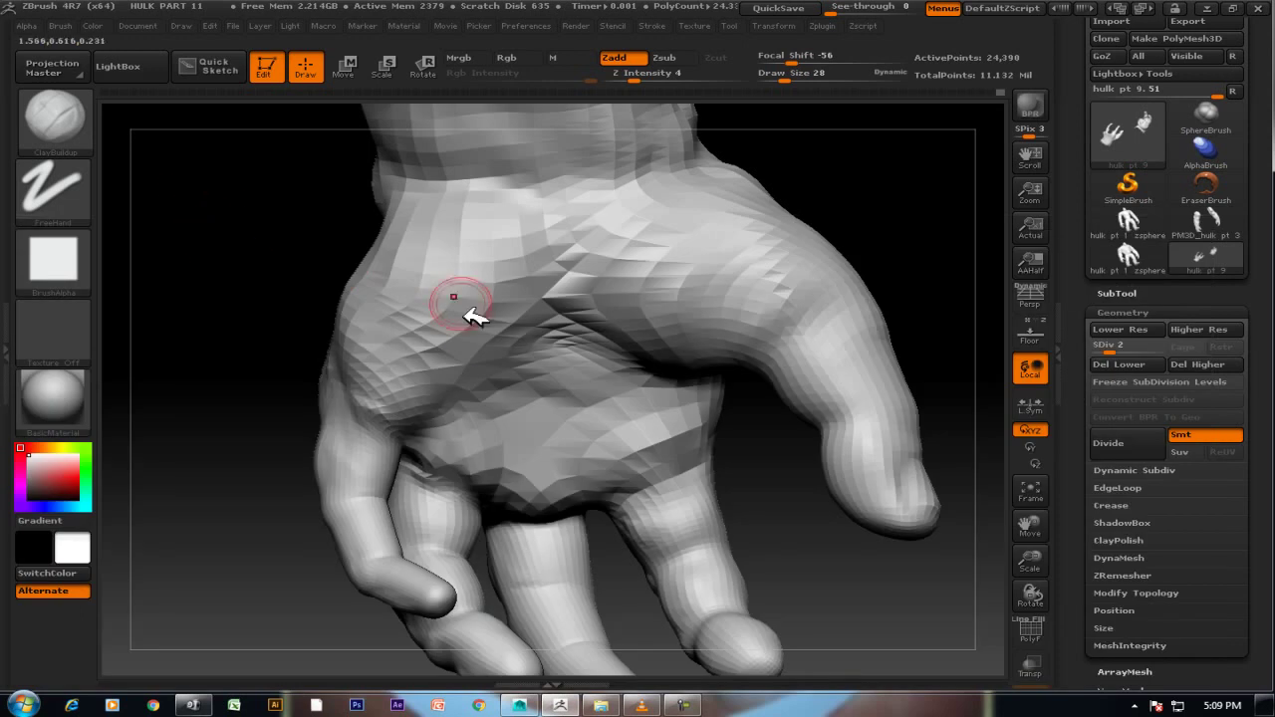
{"action": "key", "text": "b"}
{"action": "key", "text": "m"}
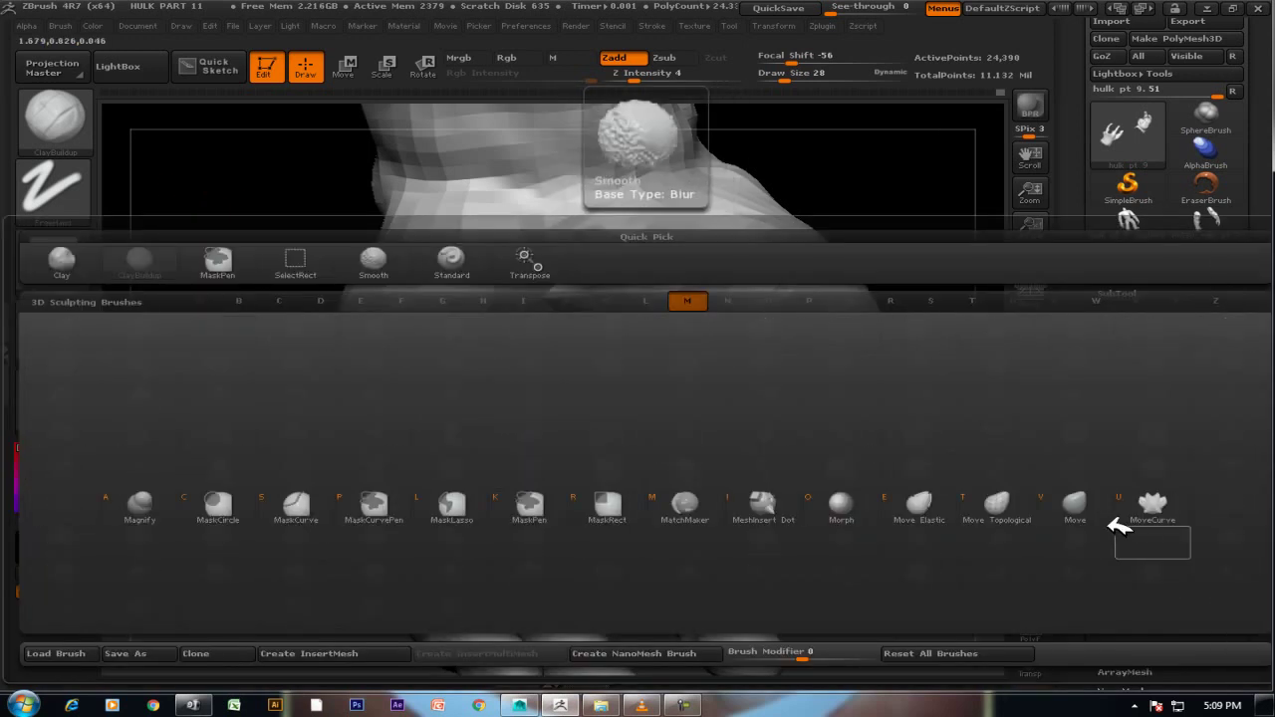
{"action": "key", "text": "v"}
{"action": "key", "text": "bracketright"}
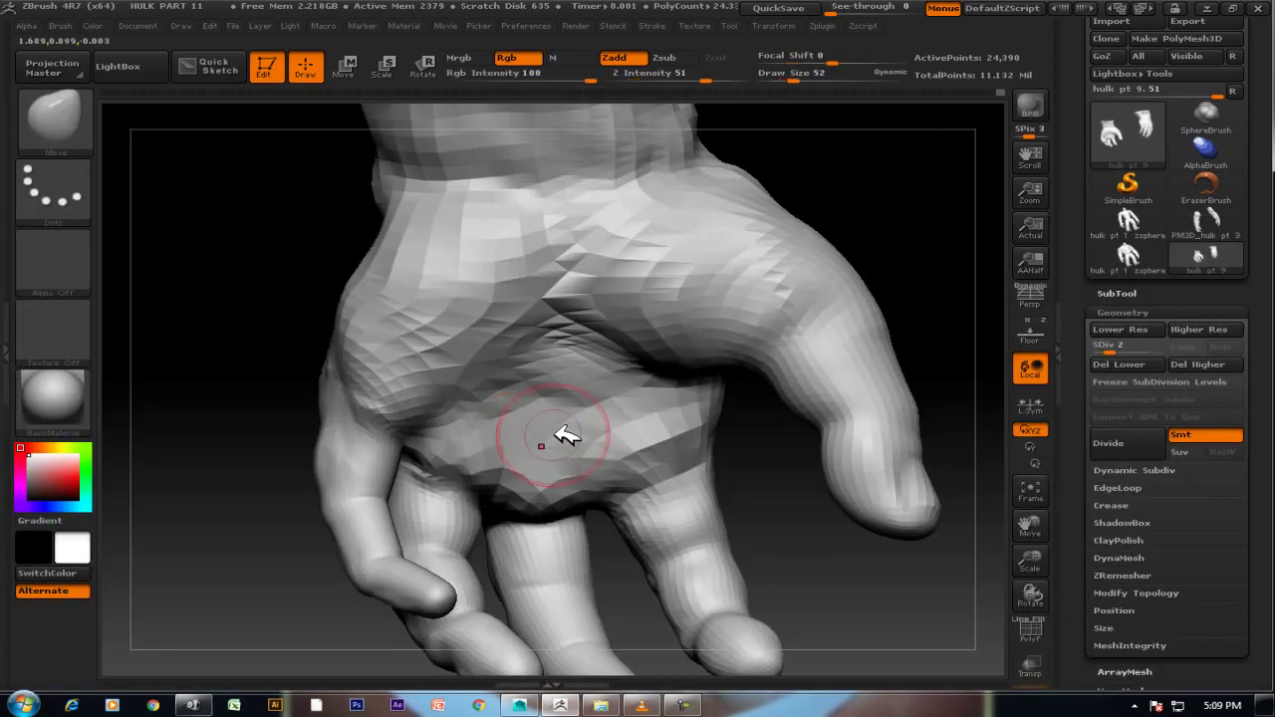
{"action": "key", "text": "bracketright"}
{"action": "key", "text": "bracketright"}
{"action": "key", "text": "bracketright"}
{"action": "left_click_drag", "start_coordinate": [809, 306], "coordinate": [826, 308]}
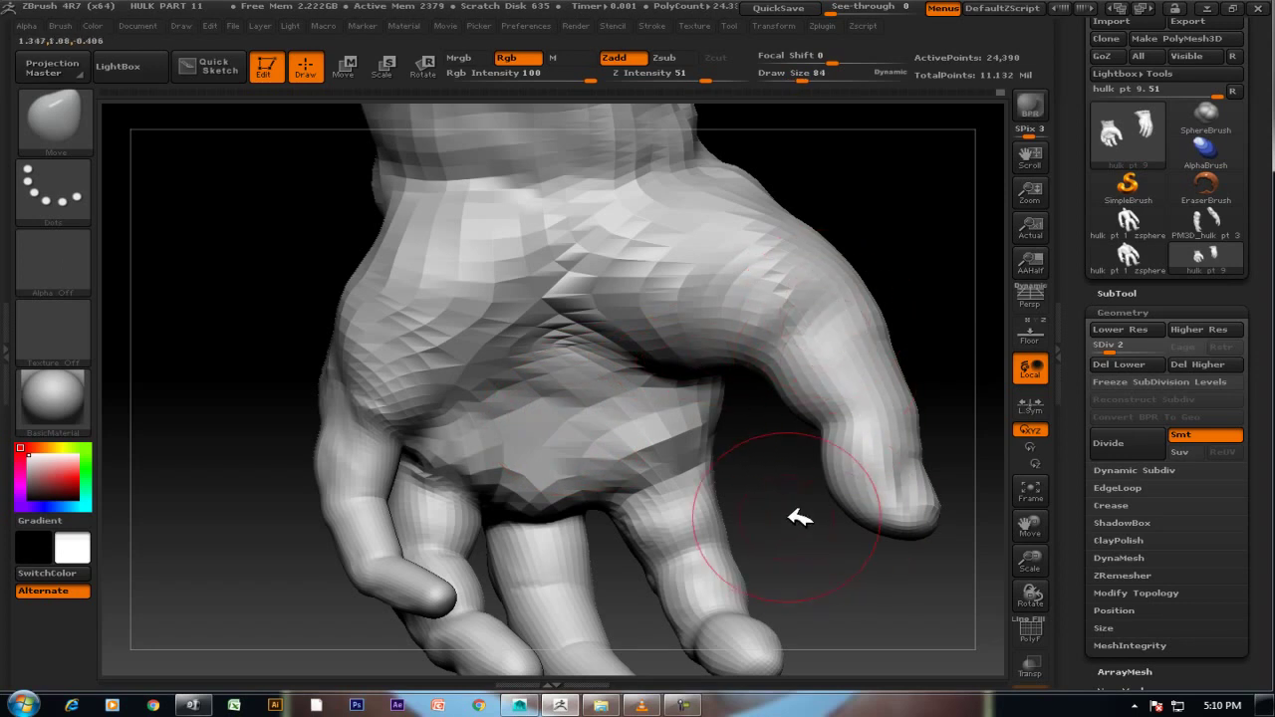
{"action": "left_click_drag", "start_coordinate": [774, 447], "coordinate": [769, 369]}
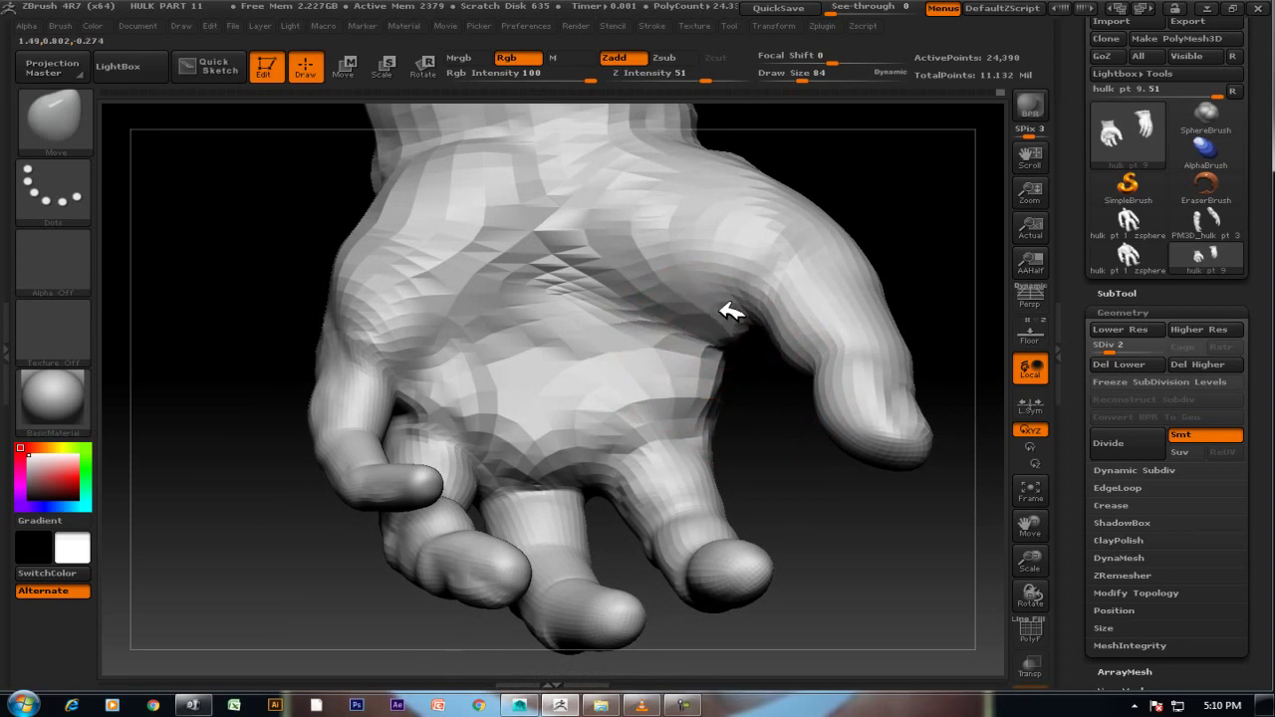
{"action": "mouse_move", "coordinate": [834, 484]}
{"action": "left_mouse_down"}
{"action": "mouse_move", "coordinate": [806, 344]}
{"action": "mouse_move", "coordinate": [780, 302]}
{"action": "mouse_move", "coordinate": [757, 353]}
{"action": "left_mouse_up"}
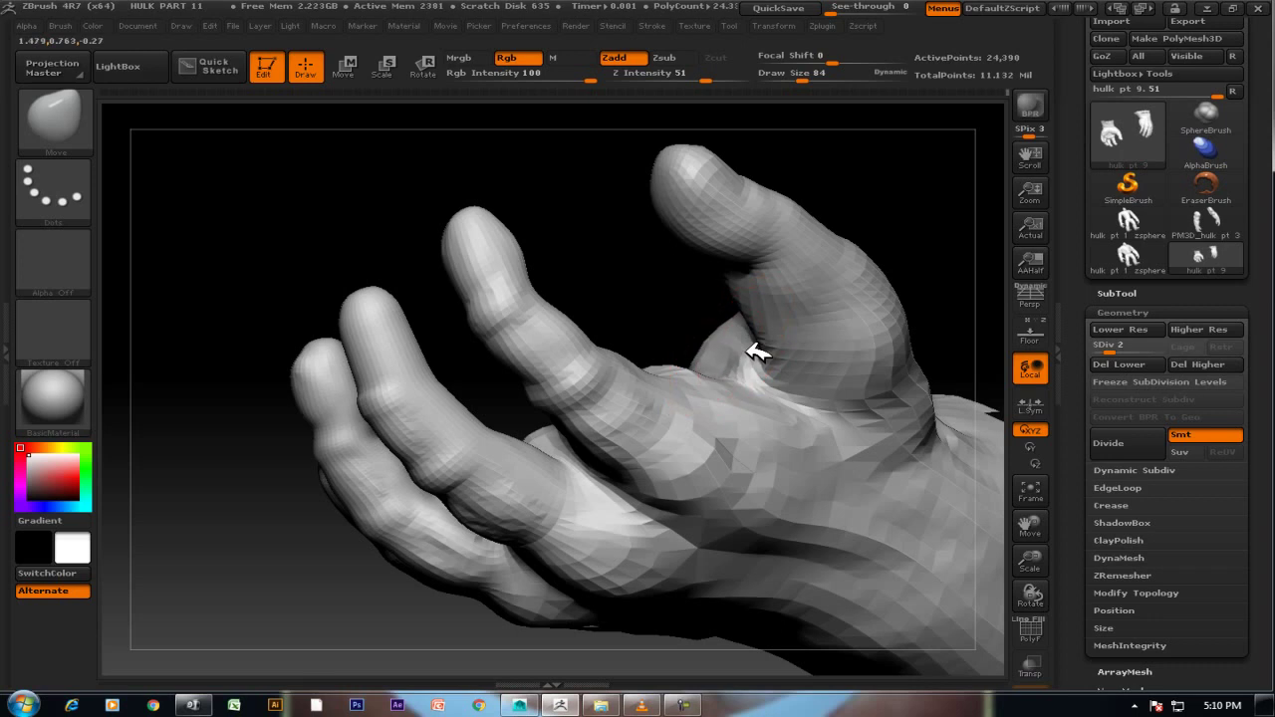
{"action": "mouse_move", "coordinate": [680, 315]}
{"action": "left_mouse_down"}
{"action": "mouse_move", "coordinate": [649, 279]}
{"action": "mouse_move", "coordinate": [754, 435]}
{"action": "mouse_move", "coordinate": [778, 370]}
{"action": "left_mouse_up"}
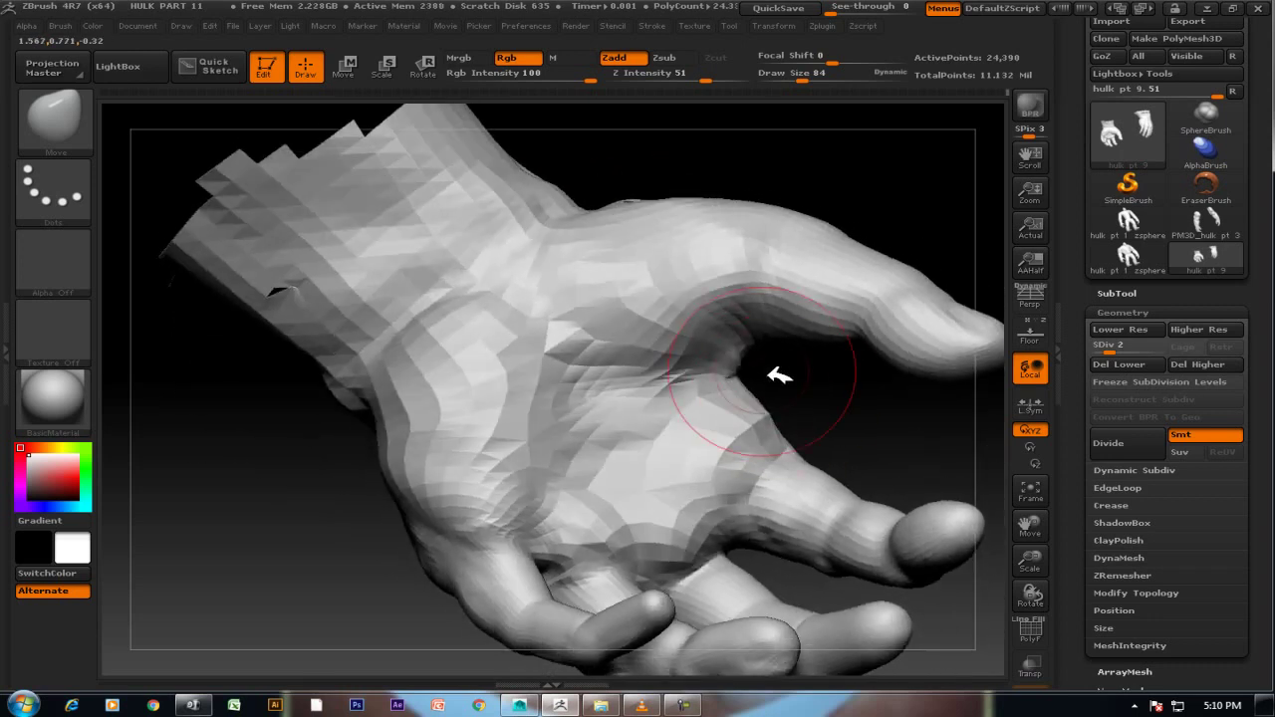
{"action": "left_click_drag", "start_coordinate": [840, 409], "coordinate": [942, 503]}
{"action": "mouse_move", "coordinate": [897, 208]}
{"action": "left_mouse_down"}
{"action": "mouse_move", "coordinate": [777, 415]}
{"action": "mouse_move", "coordinate": [531, 405]}
{"action": "mouse_move", "coordinate": [413, 449]}
{"action": "mouse_move", "coordinate": [509, 450]}
{"action": "left_mouse_up"}
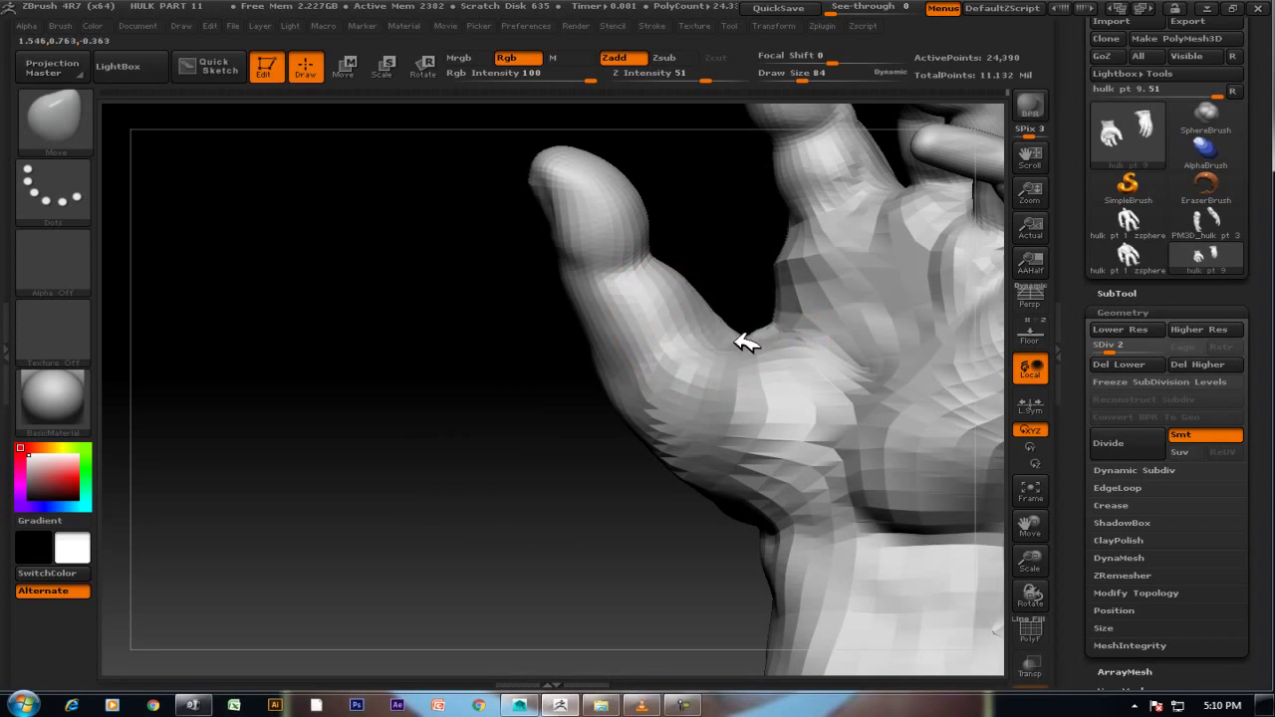
Deepen the thumb web and reshape the thumb's lower edge and the palm-edge wrinkles.
{"action": "mouse_move", "coordinate": [774, 290]}
{"action": "left_mouse_down"}
{"action": "mouse_move", "coordinate": [746, 369]}
{"action": "mouse_move", "coordinate": [735, 450]}
{"action": "mouse_move", "coordinate": [746, 455]}
{"action": "mouse_move", "coordinate": [725, 473]}
{"action": "mouse_move", "coordinate": [674, 441]}
{"action": "left_mouse_up"}
{"action": "mouse_move", "coordinate": [619, 407]}
{"action": "left_mouse_down"}
{"action": "mouse_move", "coordinate": [648, 392]}
{"action": "mouse_move", "coordinate": [628, 367]}
{"action": "mouse_move", "coordinate": [642, 389]}
{"action": "left_mouse_up"}
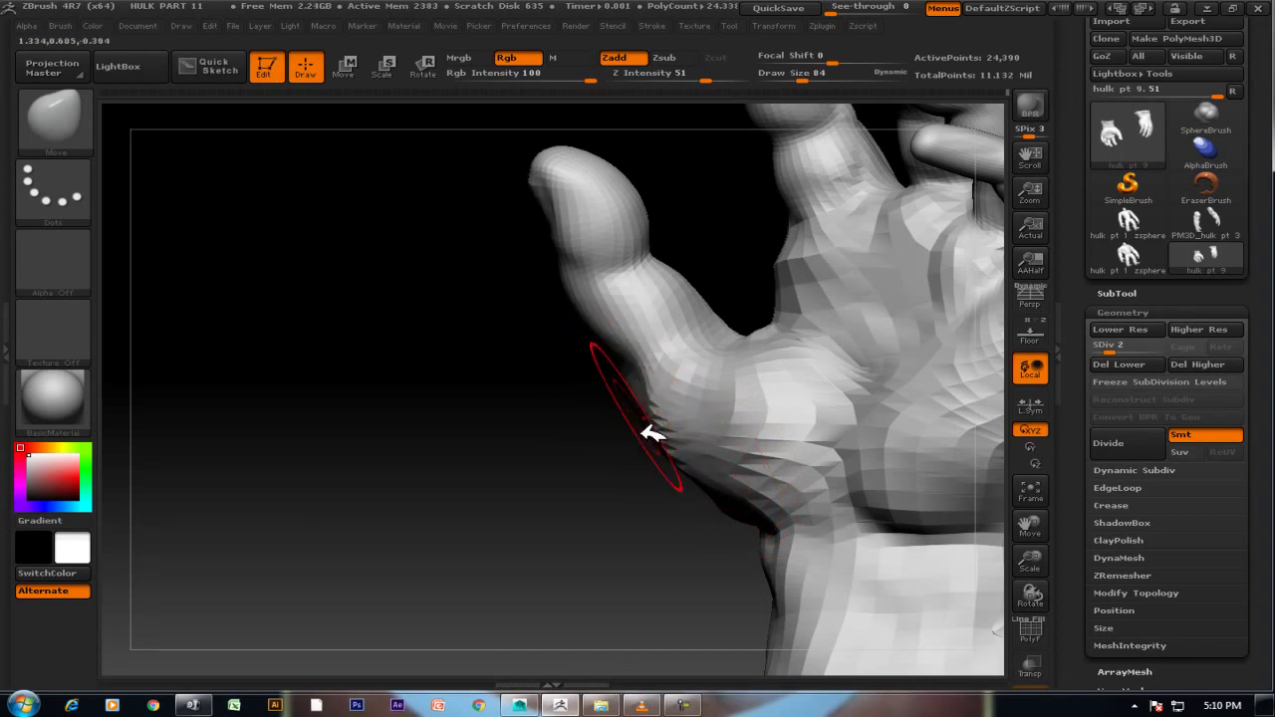
{"action": "mouse_move", "coordinate": [710, 490]}
{"action": "left_mouse_down"}
{"action": "mouse_move", "coordinate": [671, 455]}
{"action": "mouse_move", "coordinate": [674, 435]}
{"action": "left_mouse_up"}
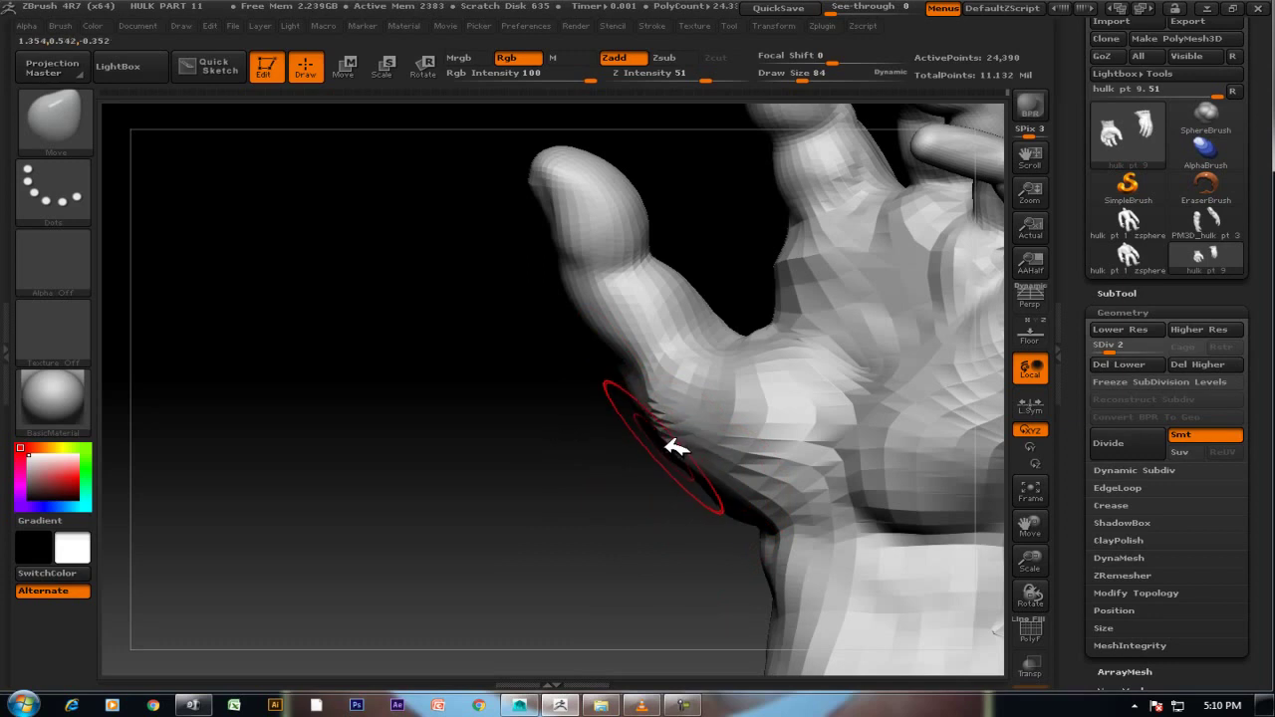
Orbit around the hand to check the palm, thumb web and curled fingers.
{"action": "mouse_move", "coordinate": [589, 365]}
{"action": "left_mouse_down"}
{"action": "mouse_move", "coordinate": [715, 335]}
{"action": "mouse_move", "coordinate": [777, 422]}
{"action": "mouse_move", "coordinate": [854, 408]}
{"action": "mouse_move", "coordinate": [823, 378]}
{"action": "mouse_move", "coordinate": [788, 376]}
{"action": "mouse_move", "coordinate": [803, 375]}
{"action": "left_mouse_up"}
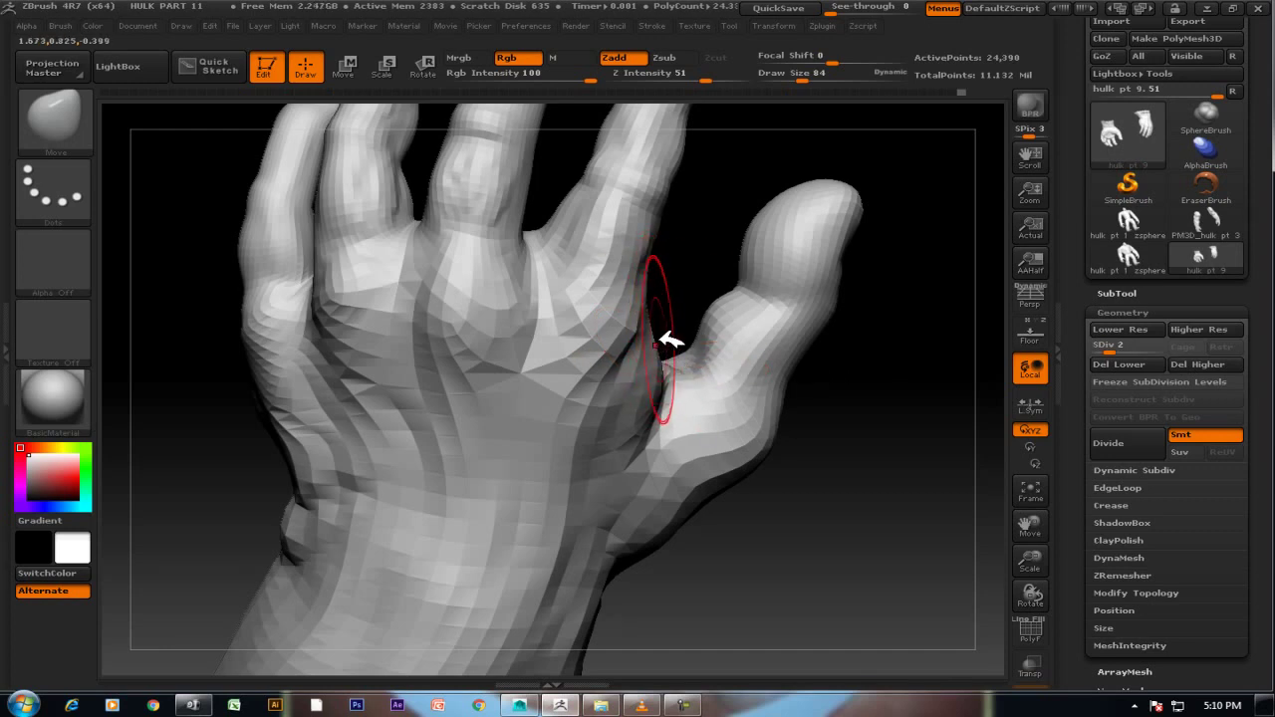
{"action": "left_click_drag", "start_coordinate": [842, 443], "coordinate": [803, 448]}
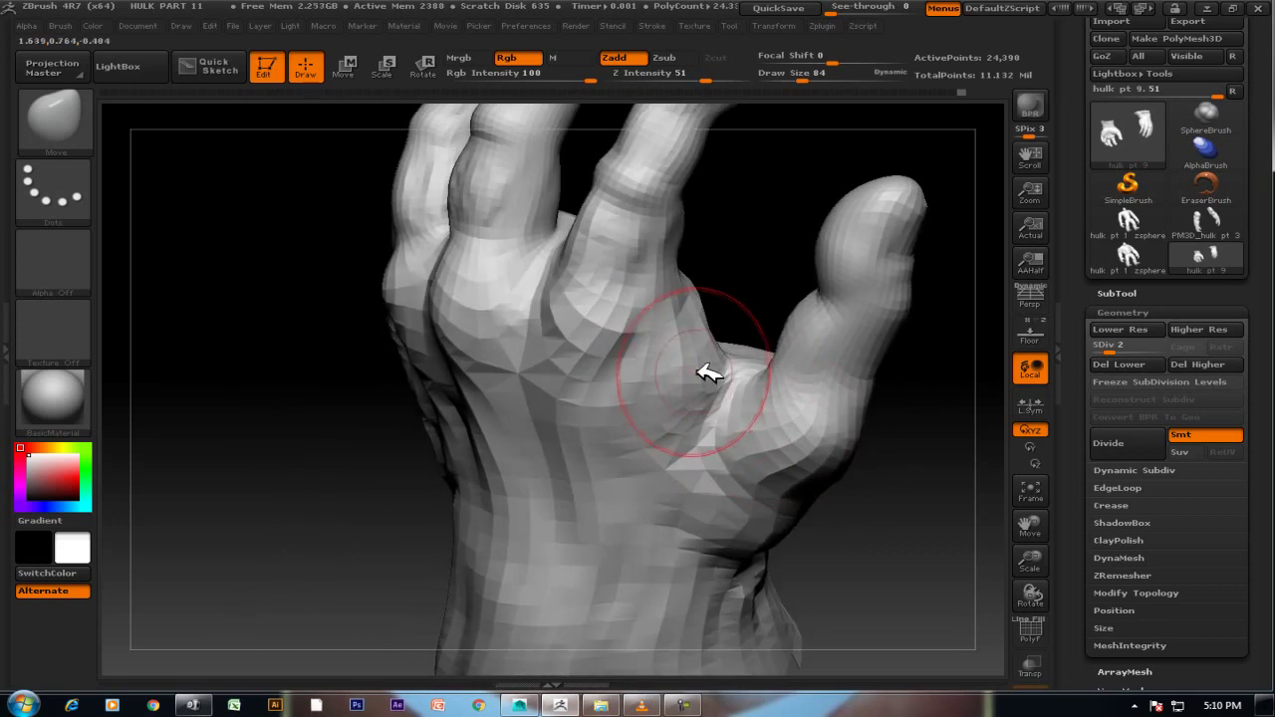
{"action": "mouse_move", "coordinate": [733, 331]}
{"action": "left_mouse_down"}
{"action": "mouse_move", "coordinate": [717, 296]}
{"action": "mouse_move", "coordinate": [621, 393]}
{"action": "mouse_move", "coordinate": [710, 361]}
{"action": "left_mouse_up"}
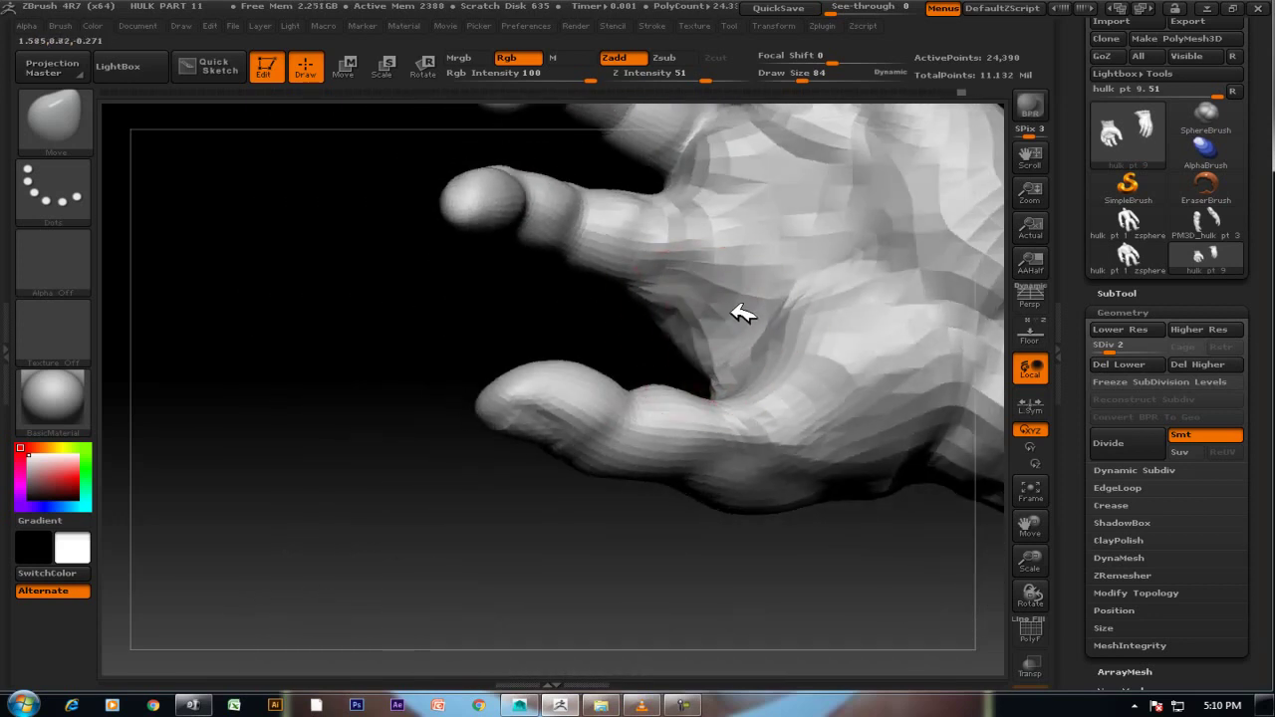
{"action": "mouse_move", "coordinate": [495, 519]}
{"action": "left_mouse_down"}
{"action": "mouse_move", "coordinate": [621, 376]}
{"action": "mouse_move", "coordinate": [677, 353]}
{"action": "left_mouse_up"}
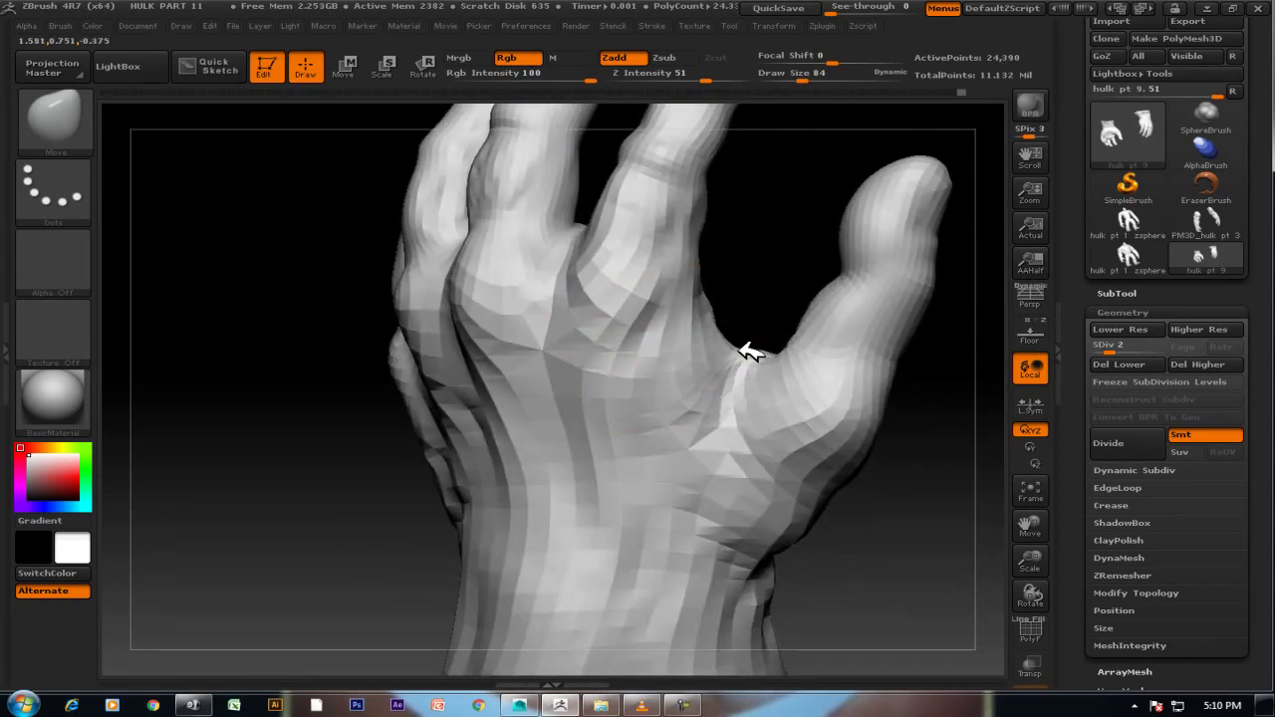
{"action": "left_click_drag", "start_coordinate": [788, 296], "coordinate": [812, 309]}
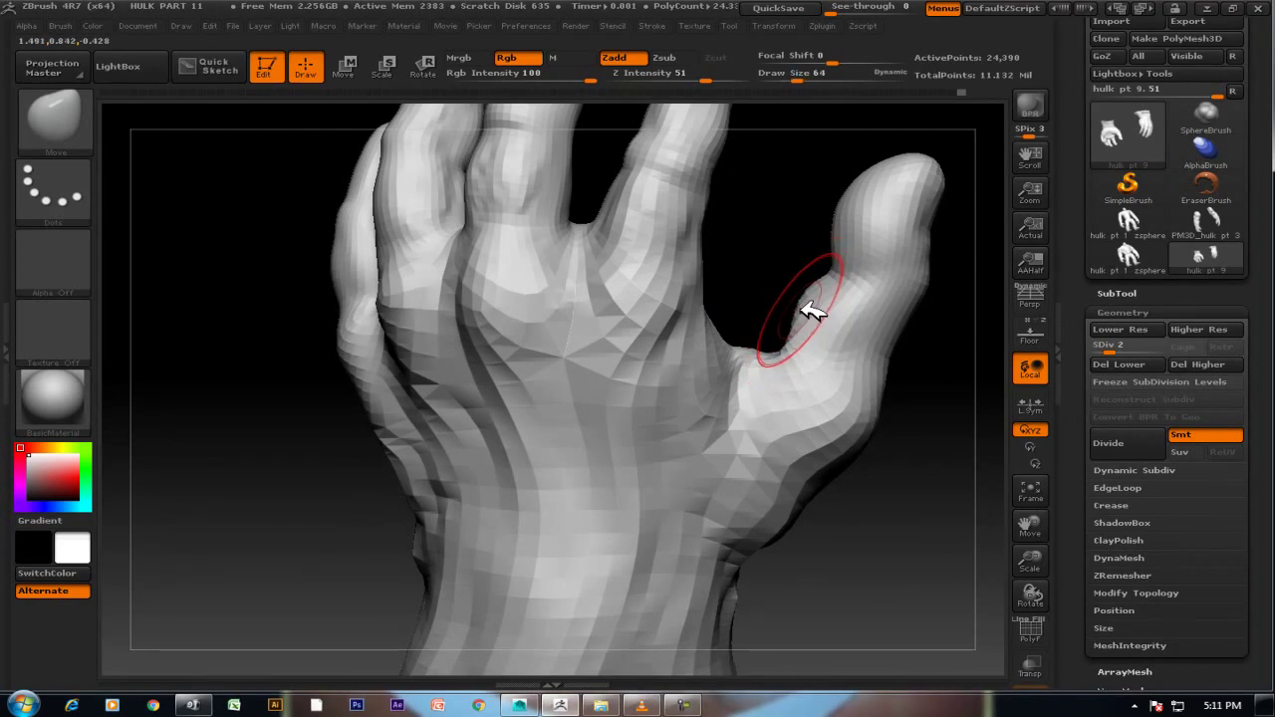
{"action": "mouse_move", "coordinate": [785, 302]}
{"action": "left_mouse_down"}
{"action": "mouse_move", "coordinate": [631, 293]}
{"action": "mouse_move", "coordinate": [598, 319]}
{"action": "mouse_move", "coordinate": [792, 346]}
{"action": "left_mouse_up"}
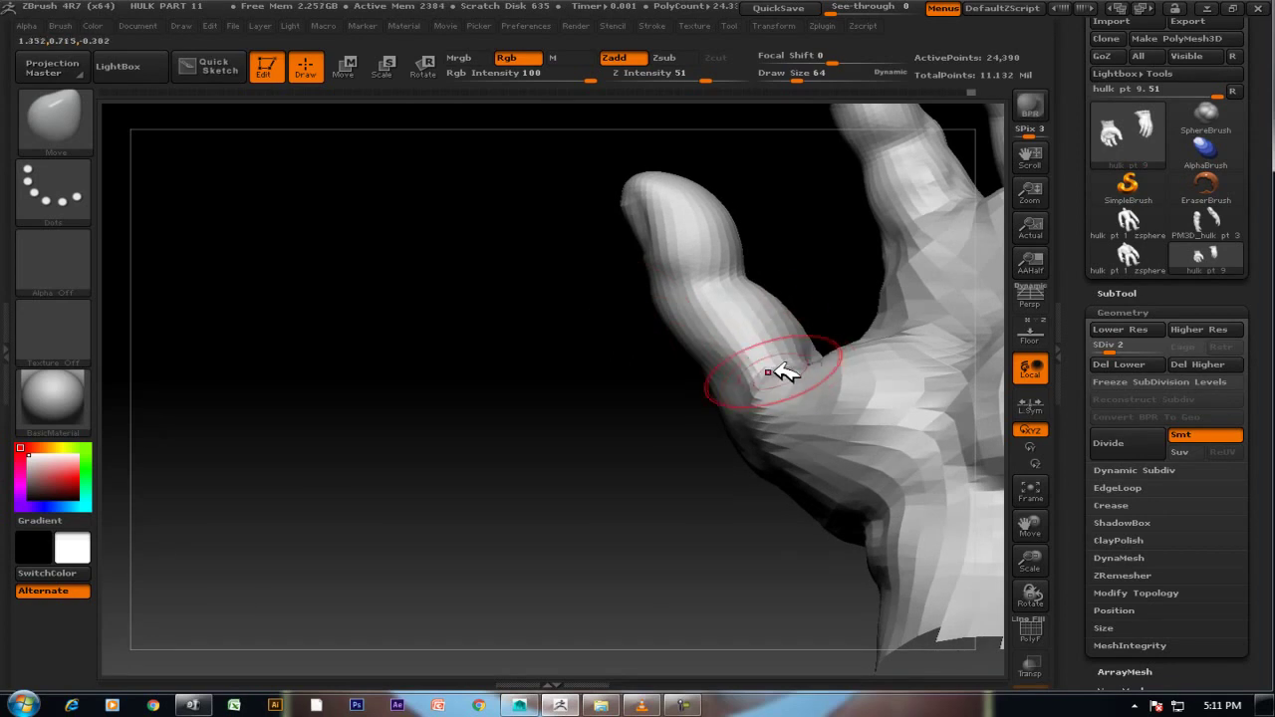
{"action": "mouse_move", "coordinate": [634, 489]}
{"action": "left_mouse_down"}
{"action": "mouse_move", "coordinate": [689, 532]}
{"action": "mouse_move", "coordinate": [746, 484]}
{"action": "mouse_move", "coordinate": [763, 413]}
{"action": "left_mouse_up"}
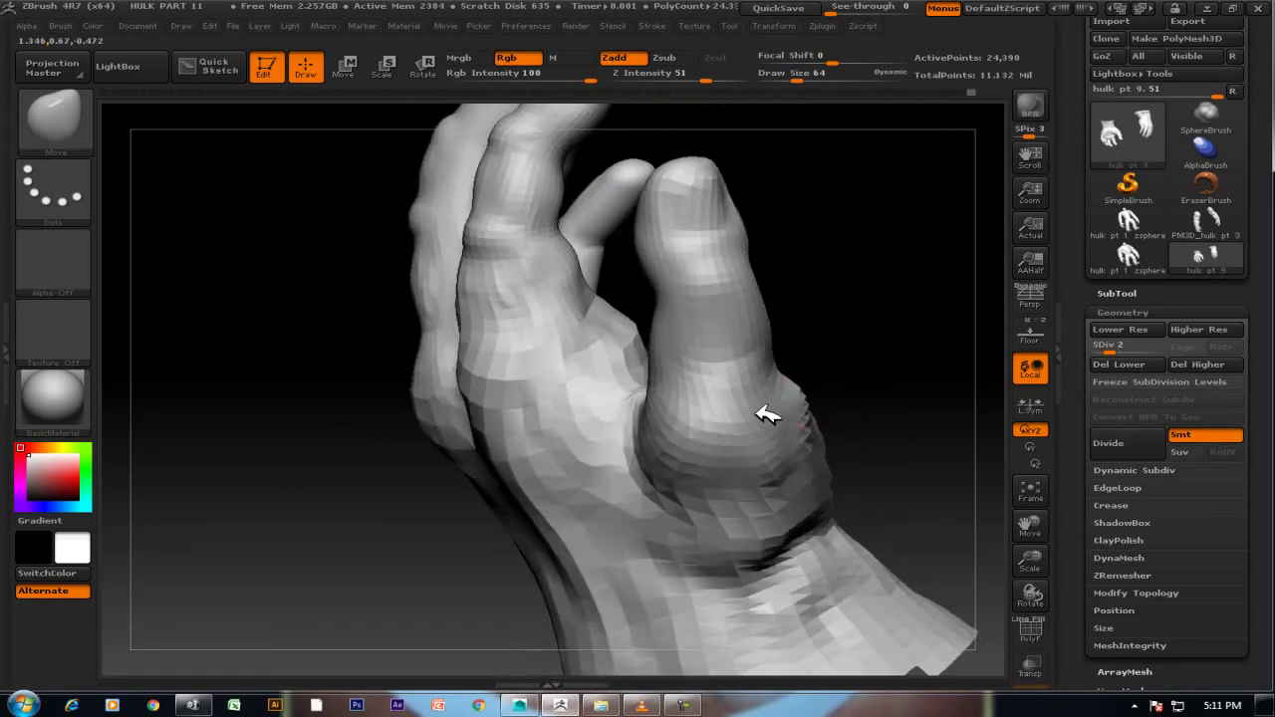
{"action": "left_click_drag", "start_coordinate": [886, 375], "coordinate": [891, 369]}
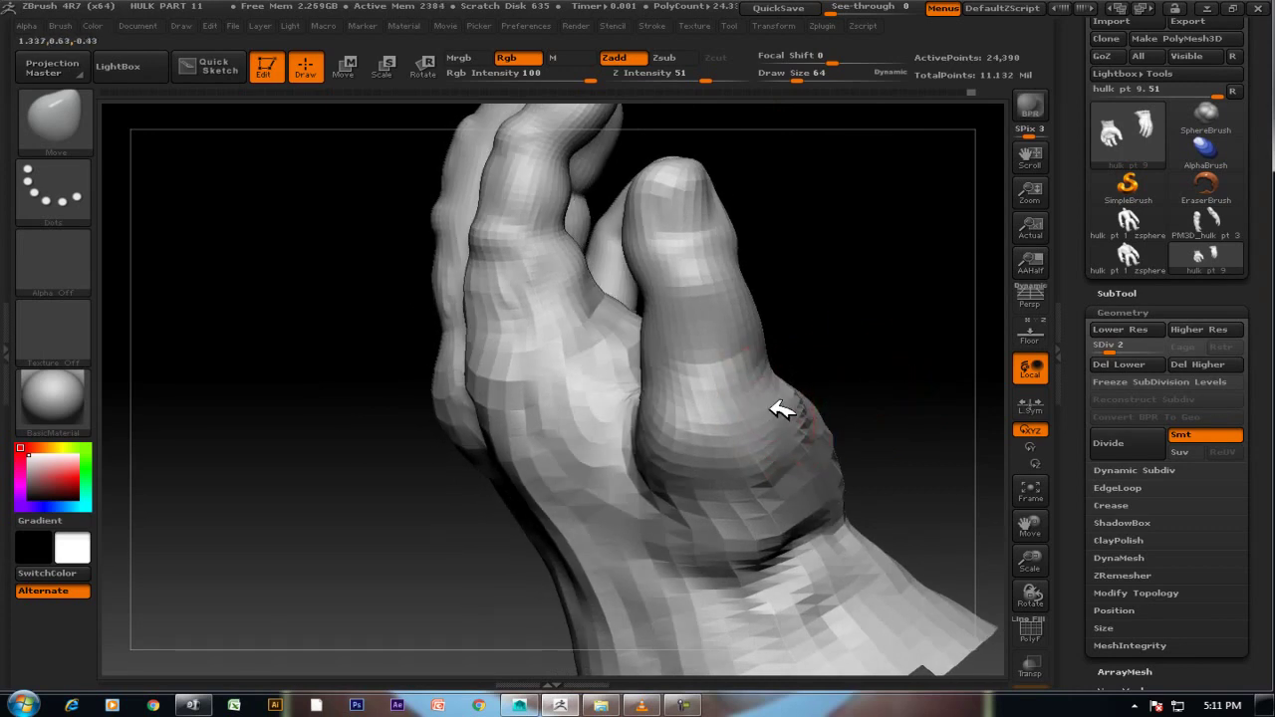
{"action": "mouse_move", "coordinate": [815, 410]}
{"action": "left_mouse_down"}
{"action": "mouse_move", "coordinate": [939, 330]}
{"action": "mouse_move", "coordinate": [885, 372]}
{"action": "mouse_move", "coordinate": [871, 335]}
{"action": "mouse_move", "coordinate": [887, 225]}
{"action": "mouse_move", "coordinate": [805, 322]}
{"action": "left_mouse_up"}
{"action": "mouse_move", "coordinate": [897, 170]}
{"action": "left_mouse_down", "text": "alt"}
{"action": "mouse_move", "coordinate": [873, 324]}
{"action": "mouse_move", "coordinate": [632, 369]}
{"action": "mouse_move", "coordinate": [698, 447]}
{"action": "mouse_move", "coordinate": [734, 399]}
{"action": "mouse_move", "coordinate": [720, 539]}
{"action": "mouse_move", "coordinate": [874, 313]}
{"action": "mouse_move", "coordinate": [674, 376]}
{"action": "mouse_move", "coordinate": [650, 405]}
{"action": "left_mouse_up", "text": "alt"}
Reshape the crease between the fingers and the knuckle in a close-up view.
{"action": "mouse_move", "coordinate": [593, 441]}
{"action": "left_mouse_down", "text": "alt"}
{"action": "mouse_move", "coordinate": [617, 464]}
{"action": "mouse_move", "coordinate": [512, 370]}
{"action": "mouse_move", "coordinate": [711, 399]}
{"action": "mouse_move", "coordinate": [726, 384]}
{"action": "left_mouse_up", "text": "alt"}
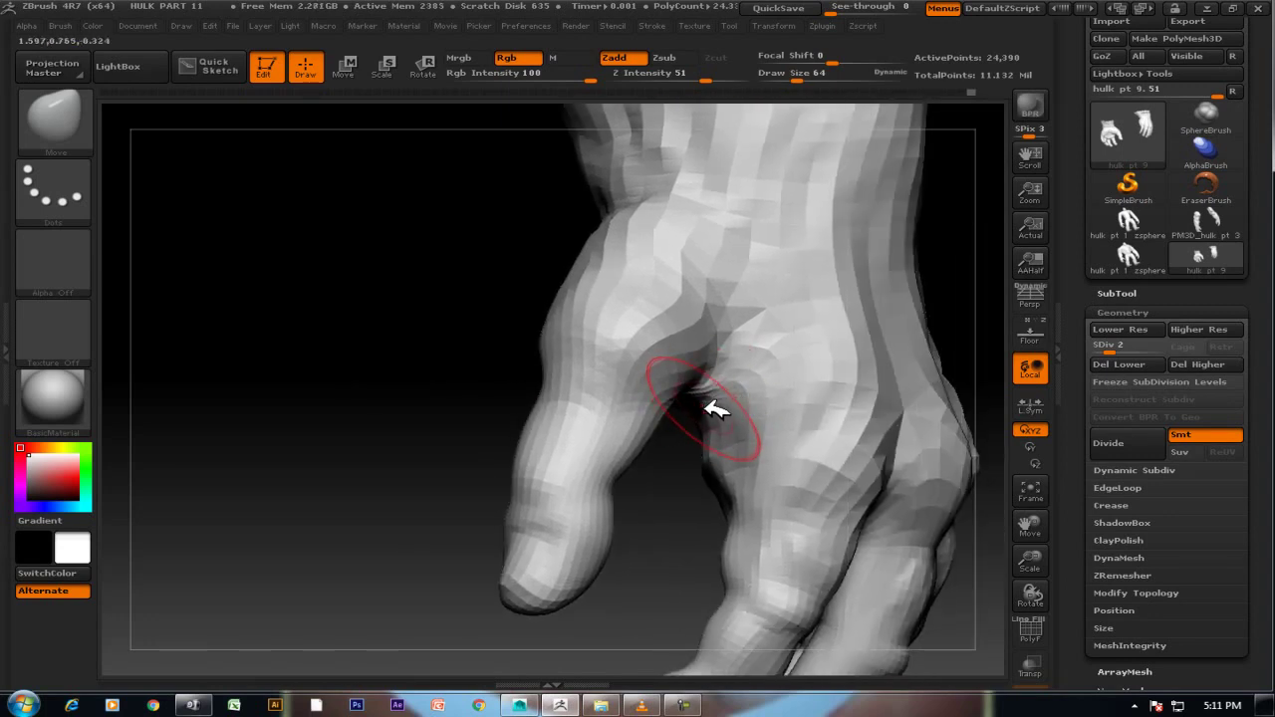
{"action": "left_click_drag", "start_coordinate": [674, 418], "coordinate": [586, 296]}
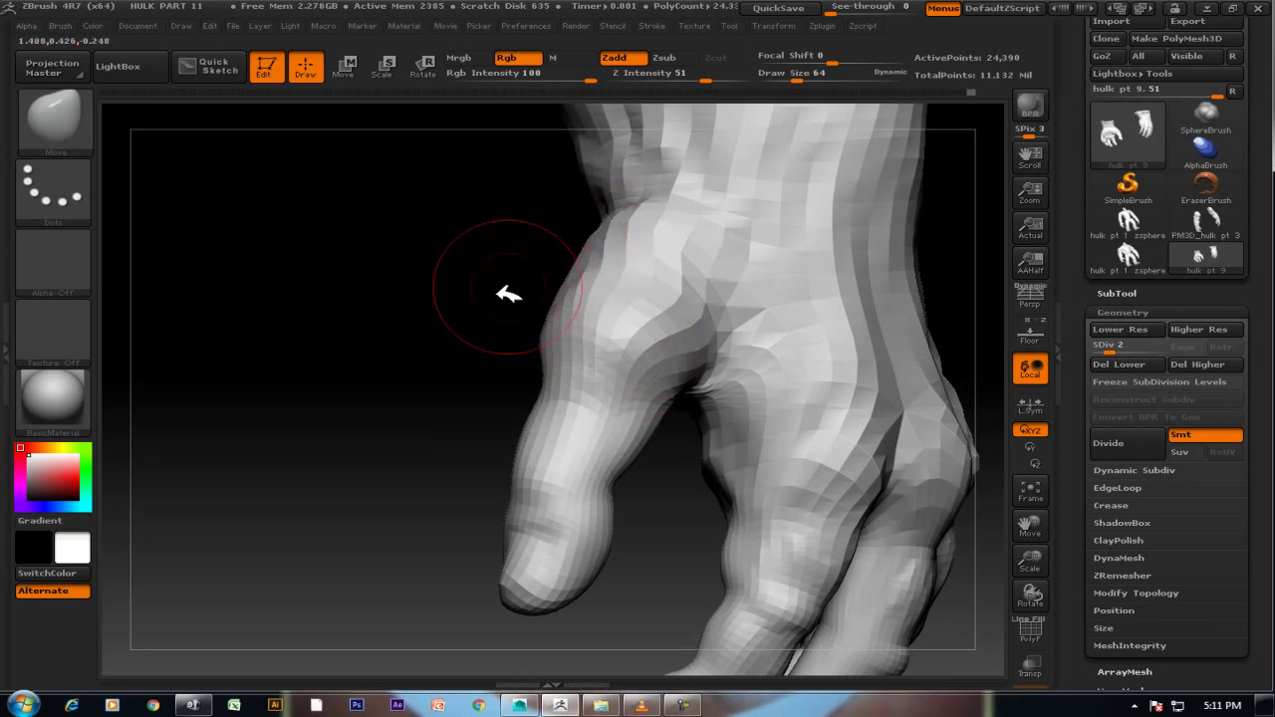
{"action": "left_click_drag", "start_coordinate": [498, 288], "coordinate": [442, 464]}
{"action": "mouse_move", "coordinate": [615, 334]}
{"action": "left_mouse_down"}
{"action": "mouse_move", "coordinate": [605, 305]}
{"action": "mouse_move", "coordinate": [632, 350]}
{"action": "left_mouse_up"}
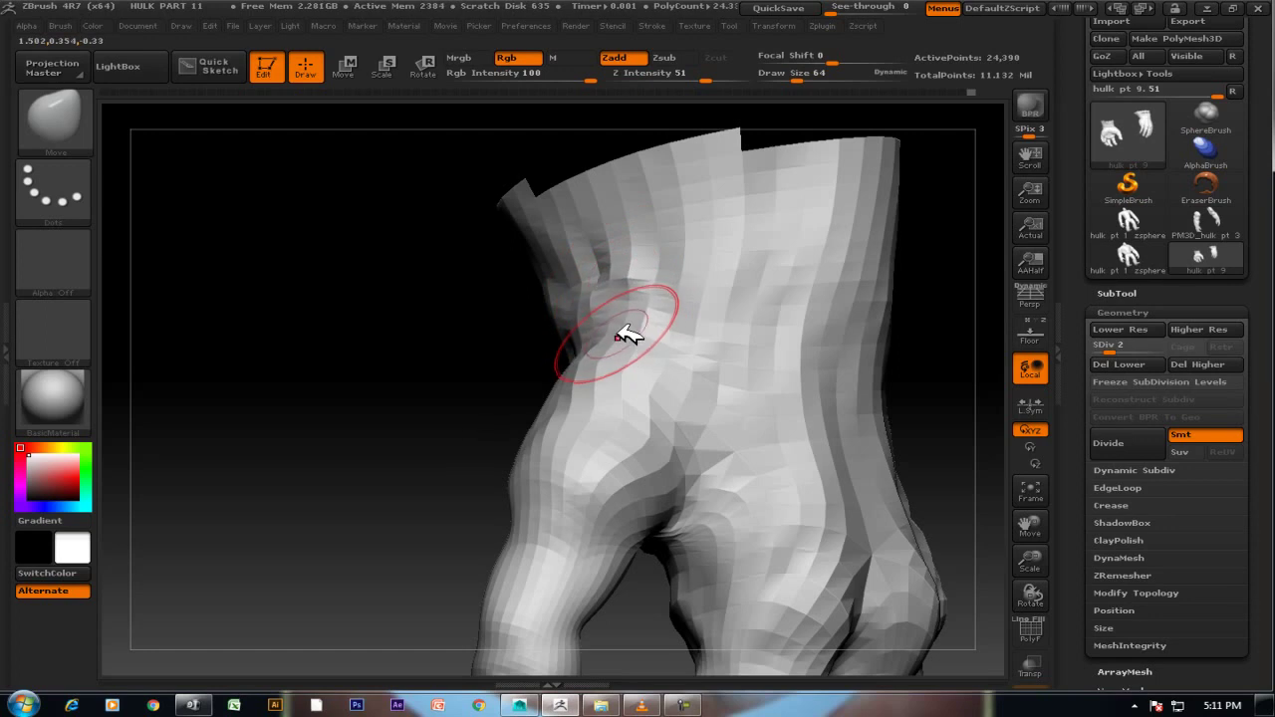
Turn to the back of the hand and carve a new crease there.
{"action": "mouse_move", "coordinate": [920, 348]}
{"action": "left_mouse_down", "text": "alt"}
{"action": "mouse_move", "coordinate": [907, 272]}
{"action": "mouse_move", "coordinate": [924, 265]}
{"action": "mouse_move", "coordinate": [919, 285]}
{"action": "left_mouse_up", "text": "alt"}
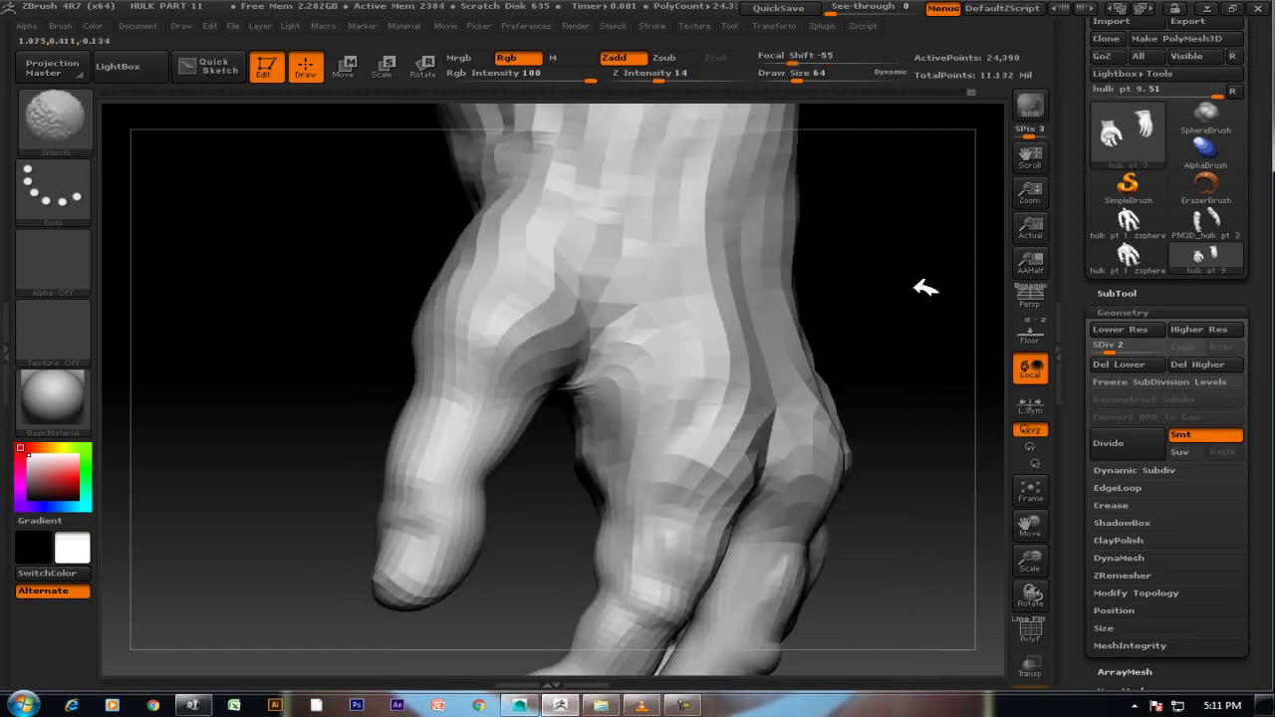
{"action": "mouse_move", "coordinate": [925, 347]}
{"action": "left_mouse_down"}
{"action": "mouse_move", "coordinate": [934, 409]}
{"action": "mouse_move", "coordinate": [778, 472]}
{"action": "left_mouse_up"}
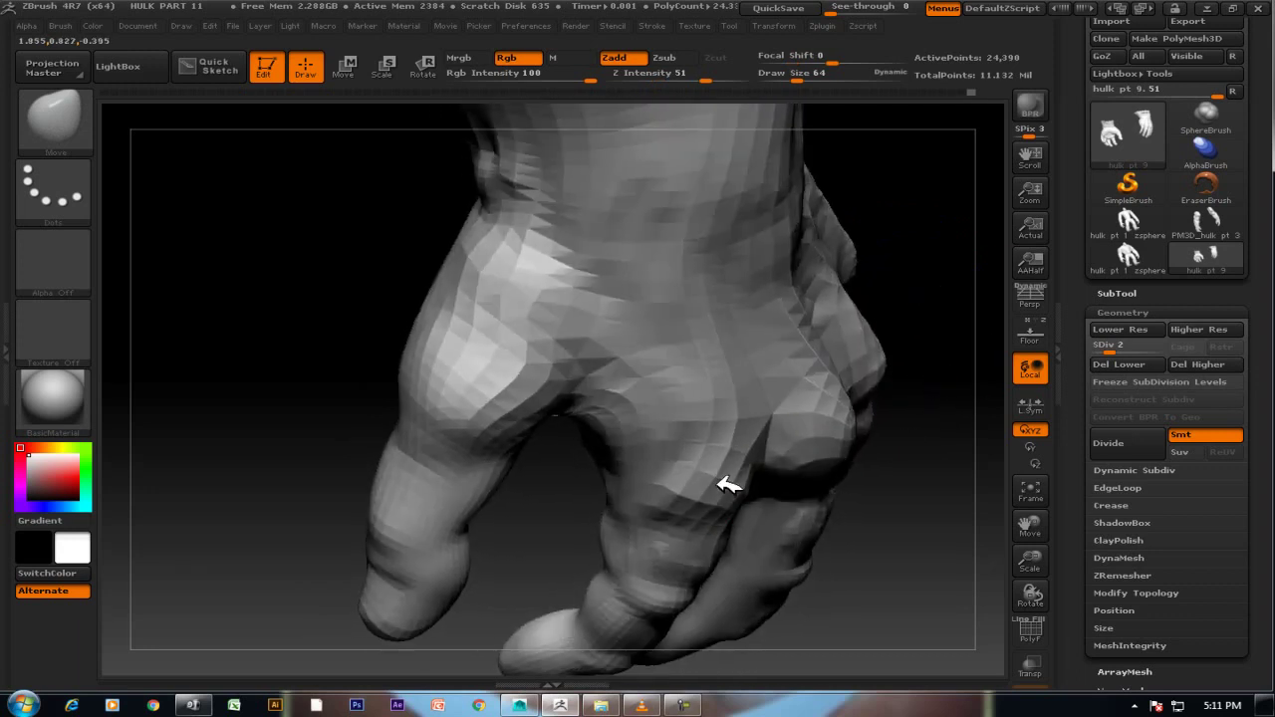
{"action": "mouse_move", "coordinate": [899, 408]}
{"action": "left_mouse_down"}
{"action": "mouse_move", "coordinate": [874, 489]}
{"action": "mouse_move", "coordinate": [929, 455]}
{"action": "mouse_move", "coordinate": [925, 432]}
{"action": "left_mouse_up"}
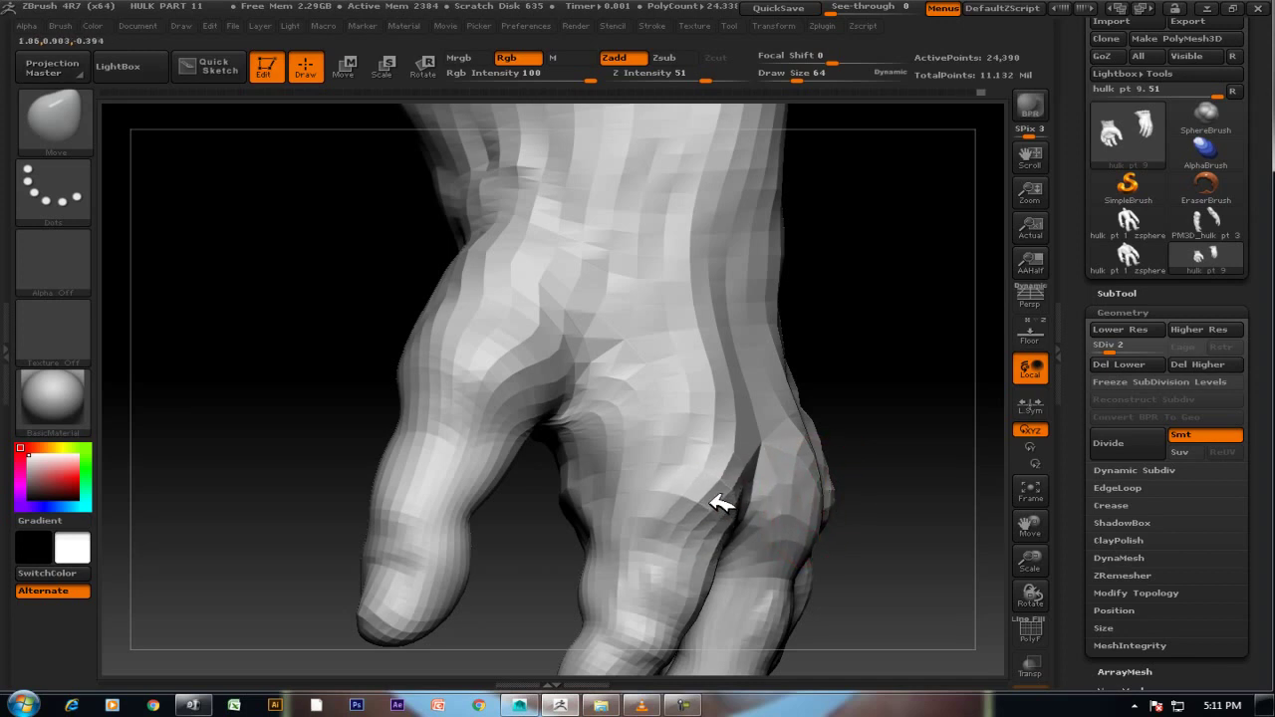
{"action": "left_click_drag", "start_coordinate": [891, 330], "coordinate": [695, 430], "text": "alt"}
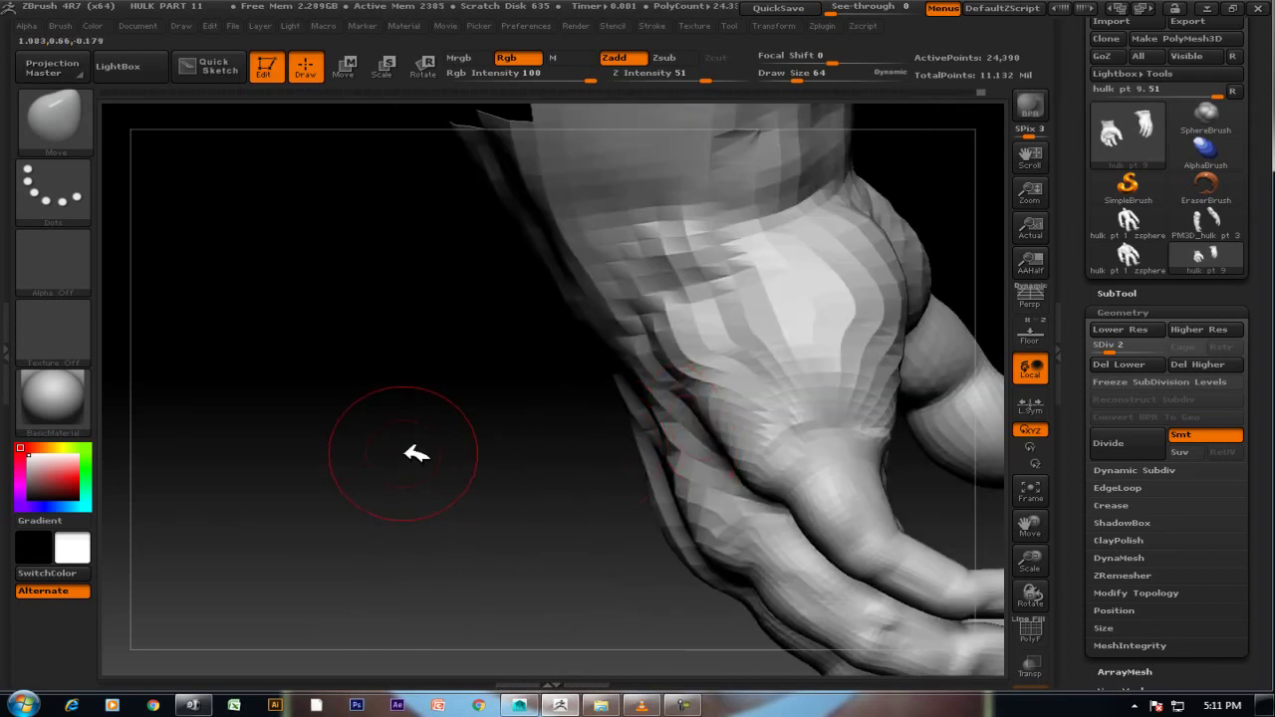
{"action": "left_click_drag", "start_coordinate": [416, 454], "coordinate": [558, 466]}
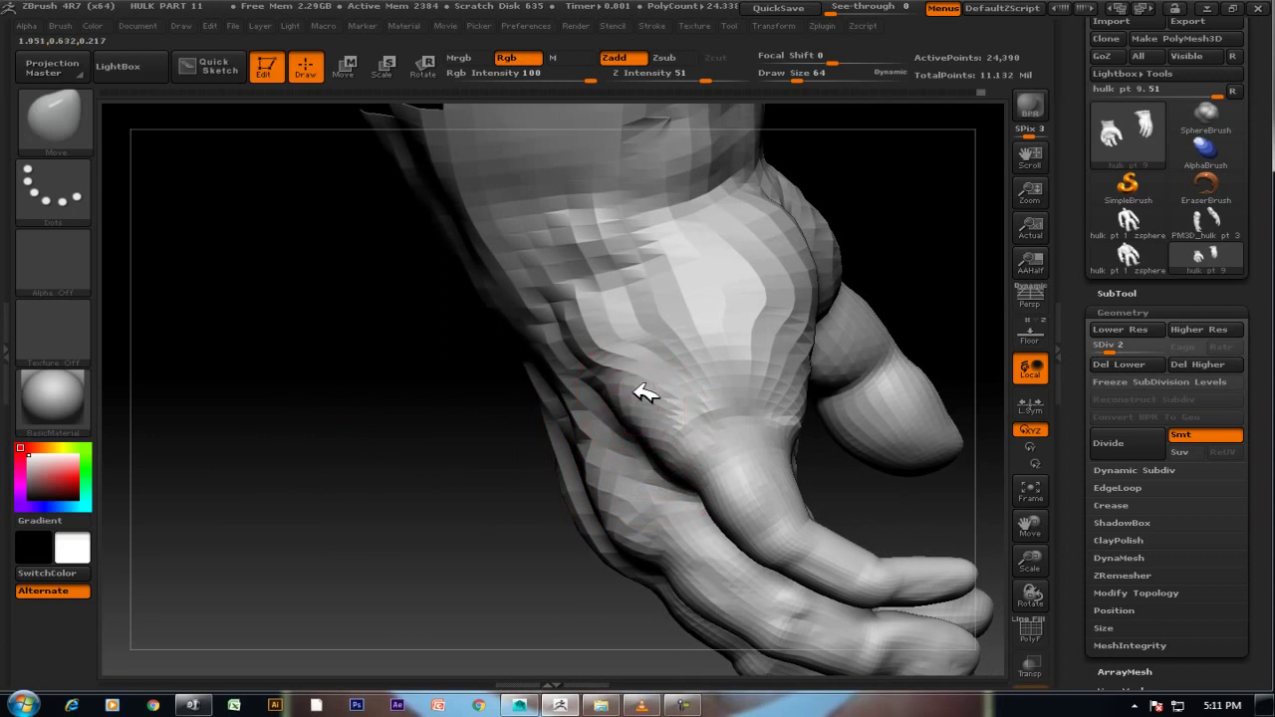
{"action": "mouse_move", "coordinate": [877, 229]}
{"action": "left_mouse_down"}
{"action": "mouse_move", "coordinate": [928, 160]}
{"action": "mouse_move", "coordinate": [697, 249]}
{"action": "left_mouse_up"}
{"action": "left_click_drag", "start_coordinate": [588, 292], "coordinate": [591, 276]}
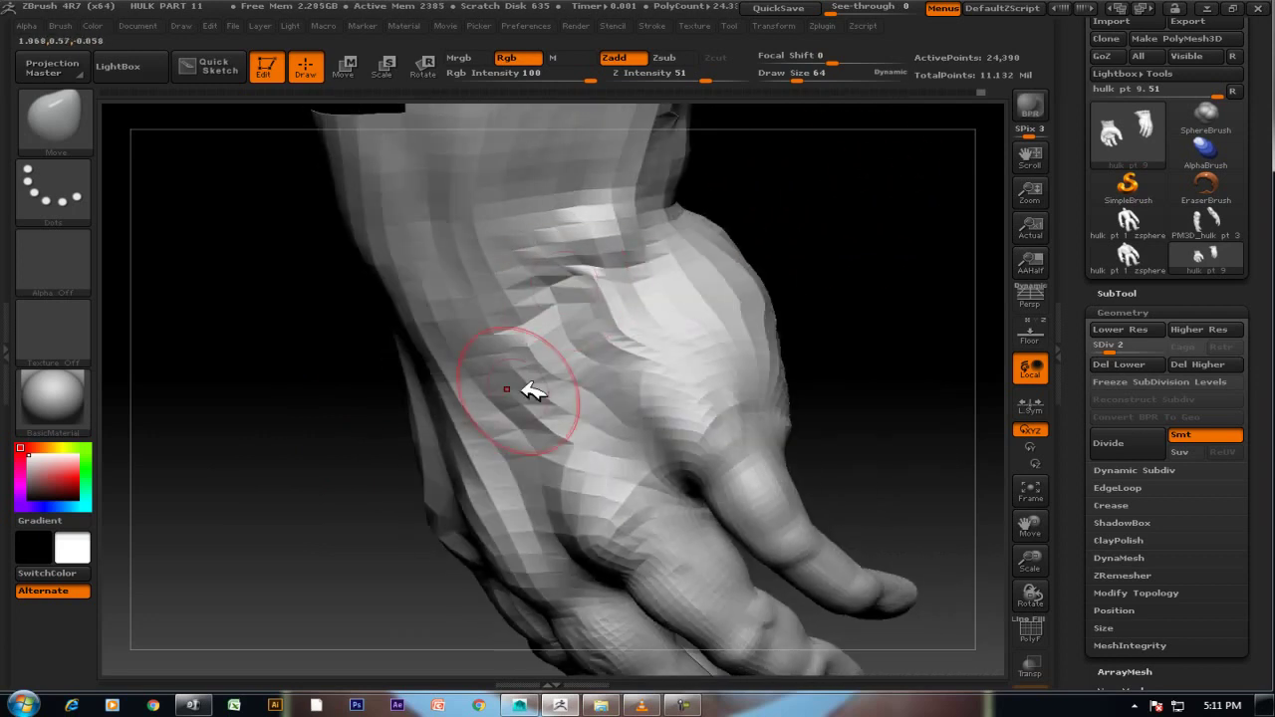
{"action": "left_click_drag", "start_coordinate": [854, 250], "coordinate": [905, 293]}
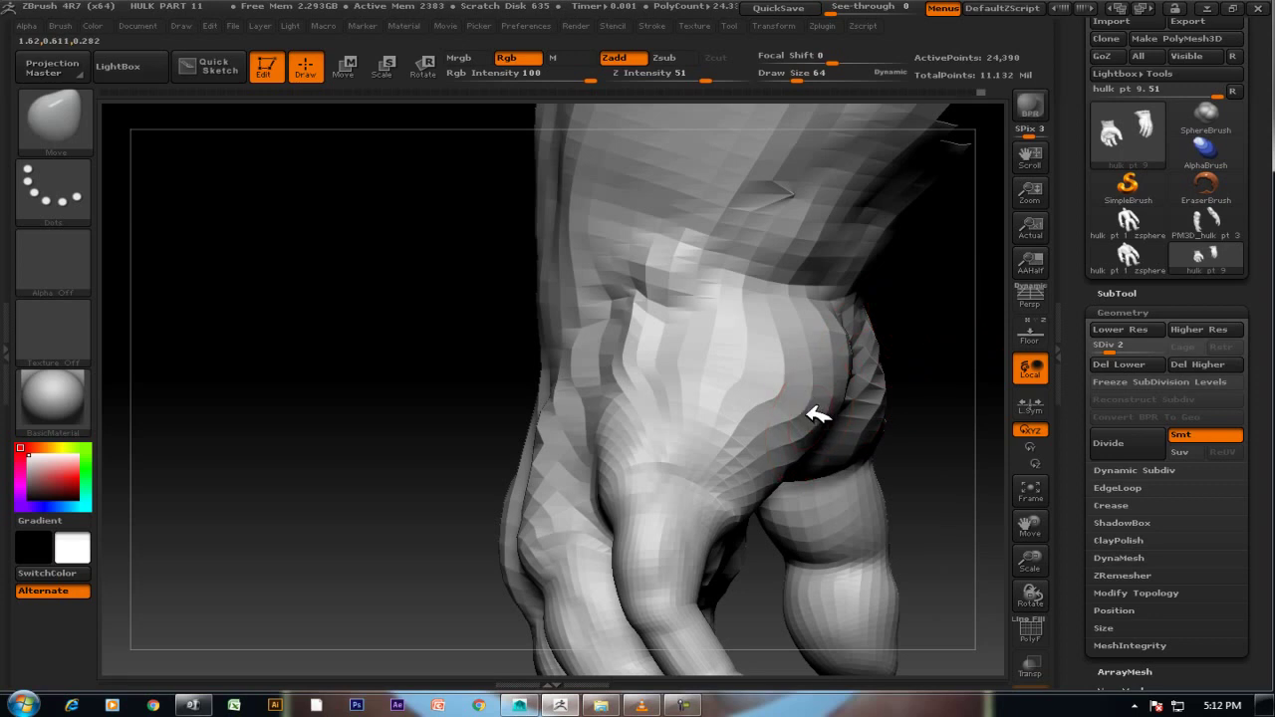
Raise a ridge near the knuckles on the back of the hand with the Move brush.
{"action": "mouse_move", "coordinate": [817, 415]}
{"action": "left_mouse_down"}
{"action": "mouse_move", "coordinate": [918, 300]}
{"action": "mouse_move", "coordinate": [854, 401]}
{"action": "left_mouse_up"}
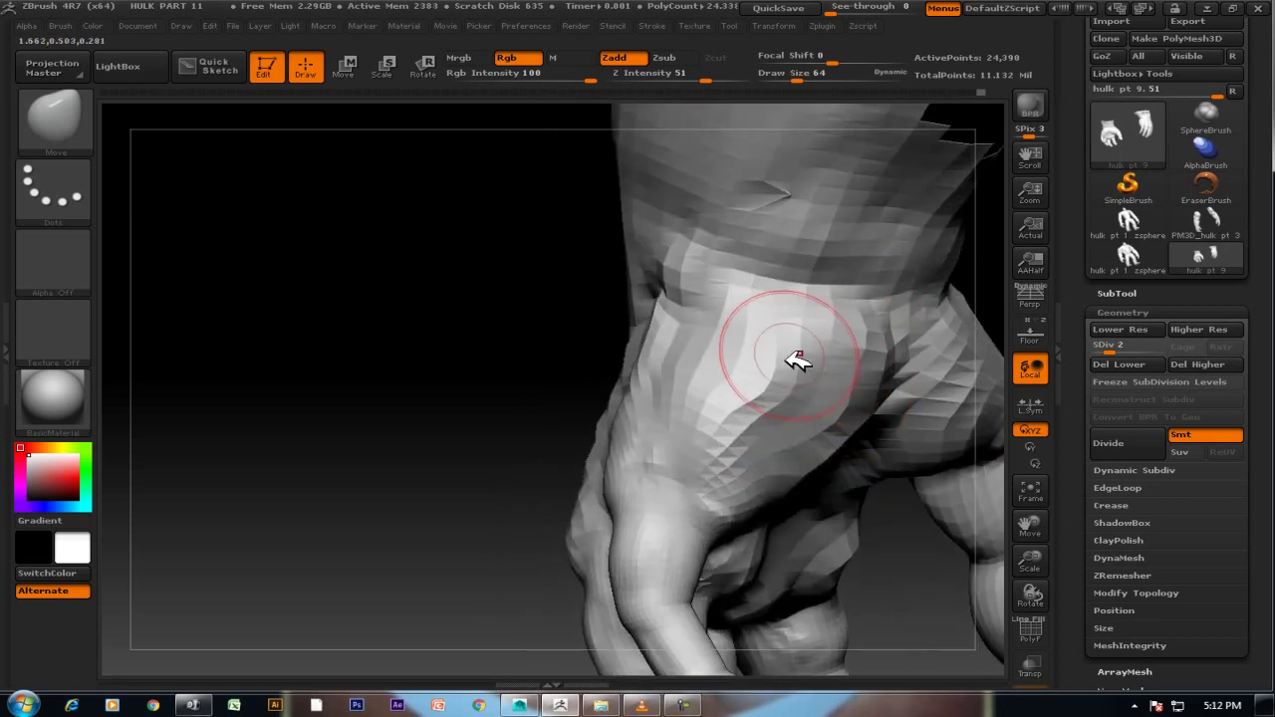
{"action": "mouse_move", "coordinate": [498, 333]}
{"action": "left_mouse_down"}
{"action": "mouse_move", "coordinate": [470, 335]}
{"action": "mouse_move", "coordinate": [507, 264]}
{"action": "mouse_move", "coordinate": [538, 274]}
{"action": "left_mouse_up"}
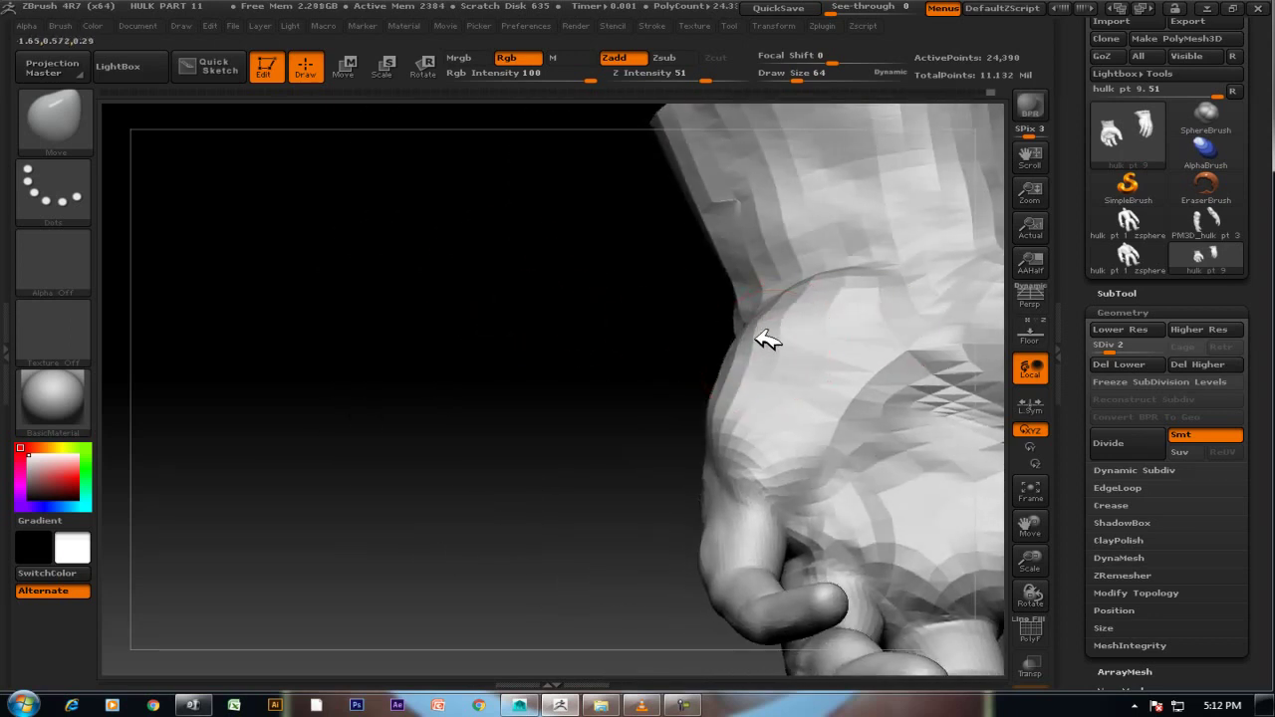
{"action": "mouse_move", "coordinate": [658, 384]}
{"action": "left_mouse_down"}
{"action": "mouse_move", "coordinate": [628, 402]}
{"action": "mouse_move", "coordinate": [768, 429]}
{"action": "left_mouse_up"}
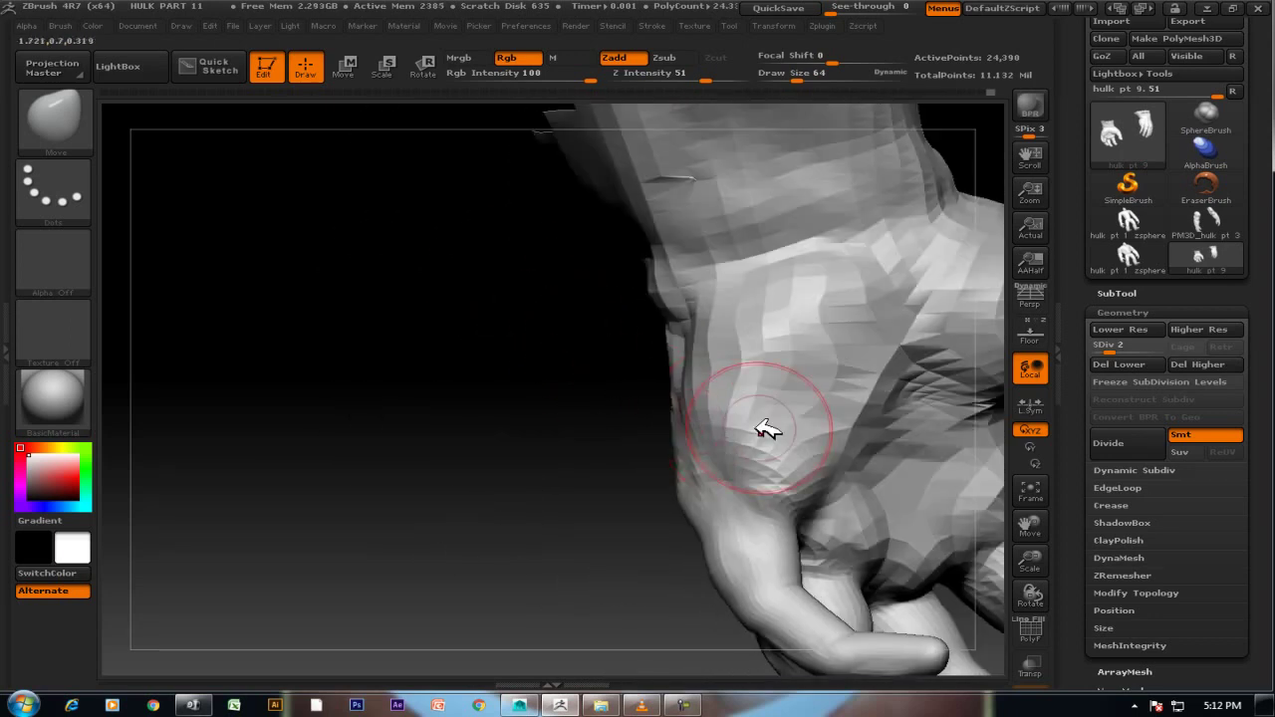
{"action": "mouse_move", "coordinate": [584, 399]}
{"action": "left_mouse_down"}
{"action": "mouse_move", "coordinate": [684, 399]}
{"action": "mouse_move", "coordinate": [817, 316]}
{"action": "mouse_move", "coordinate": [756, 340]}
{"action": "left_mouse_up"}
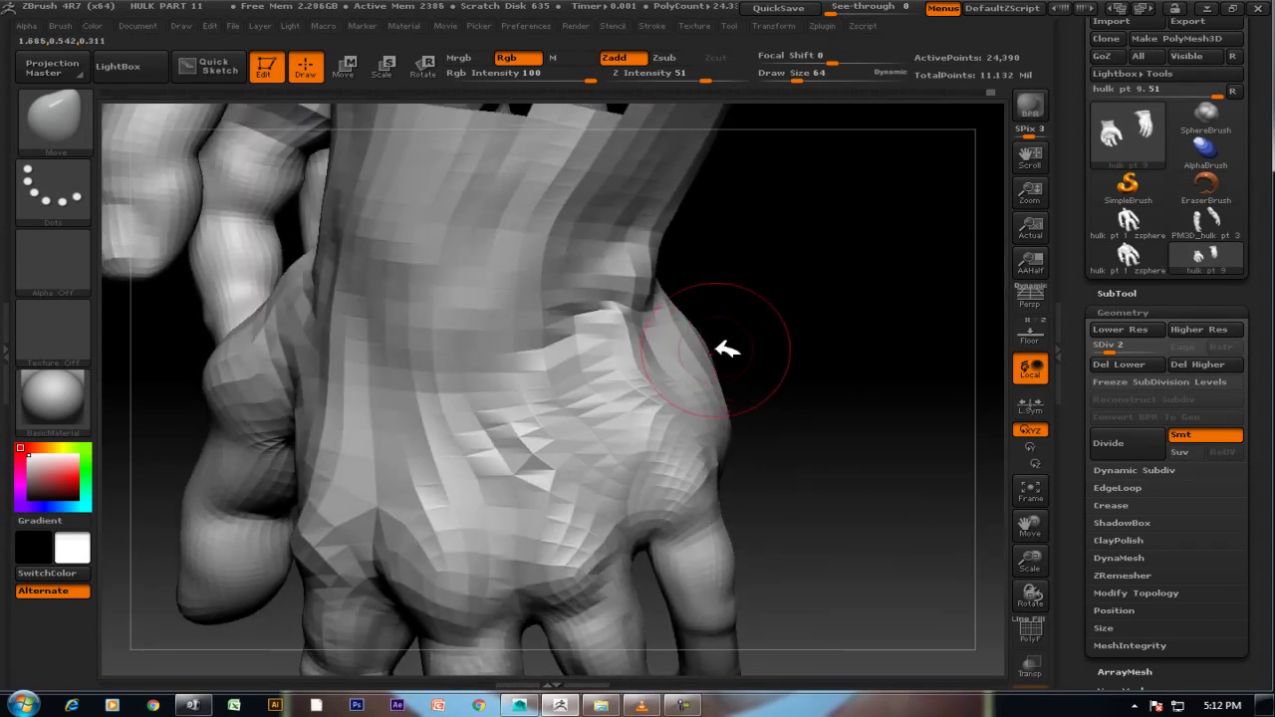
{"action": "left_click_drag", "start_coordinate": [705, 321], "coordinate": [722, 315]}
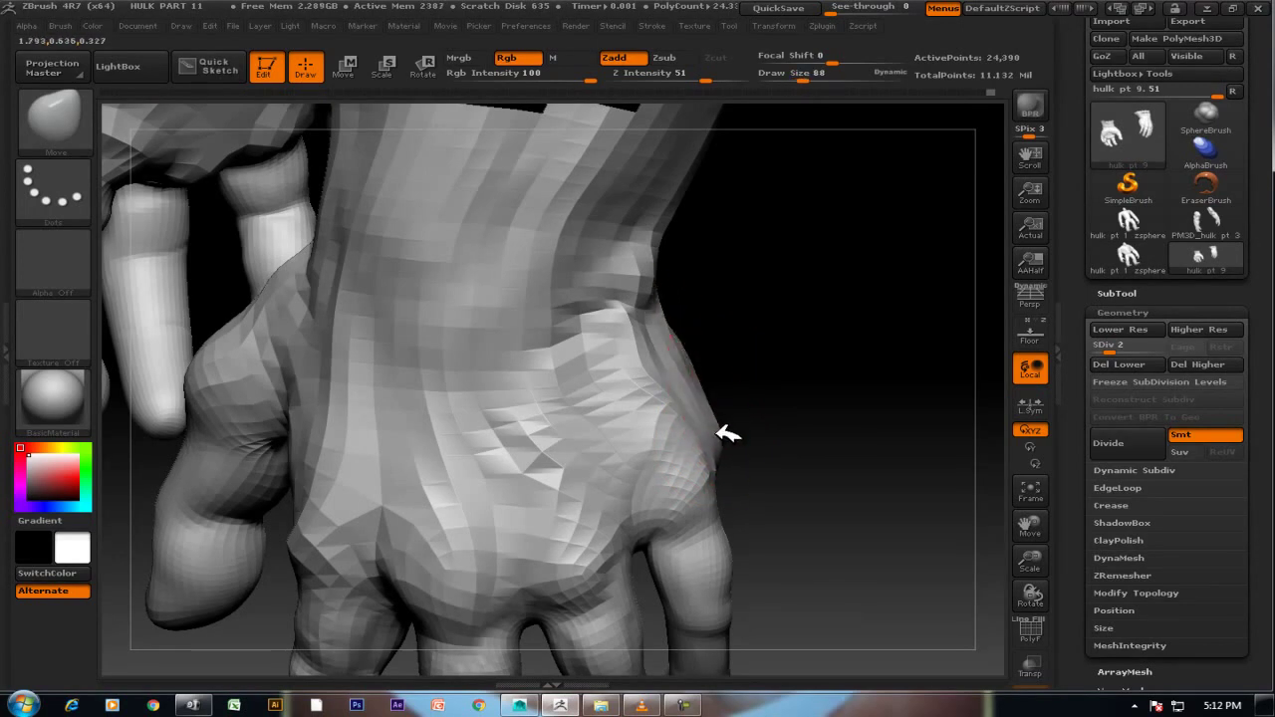
{"action": "left_click_drag", "start_coordinate": [647, 349], "coordinate": [662, 327]}
{"action": "left_click_drag", "start_coordinate": [758, 368], "coordinate": [723, 447]}
Shift-smooth the wrist fold and reshape the side of the wrist.
{"action": "key", "text": "shift"}
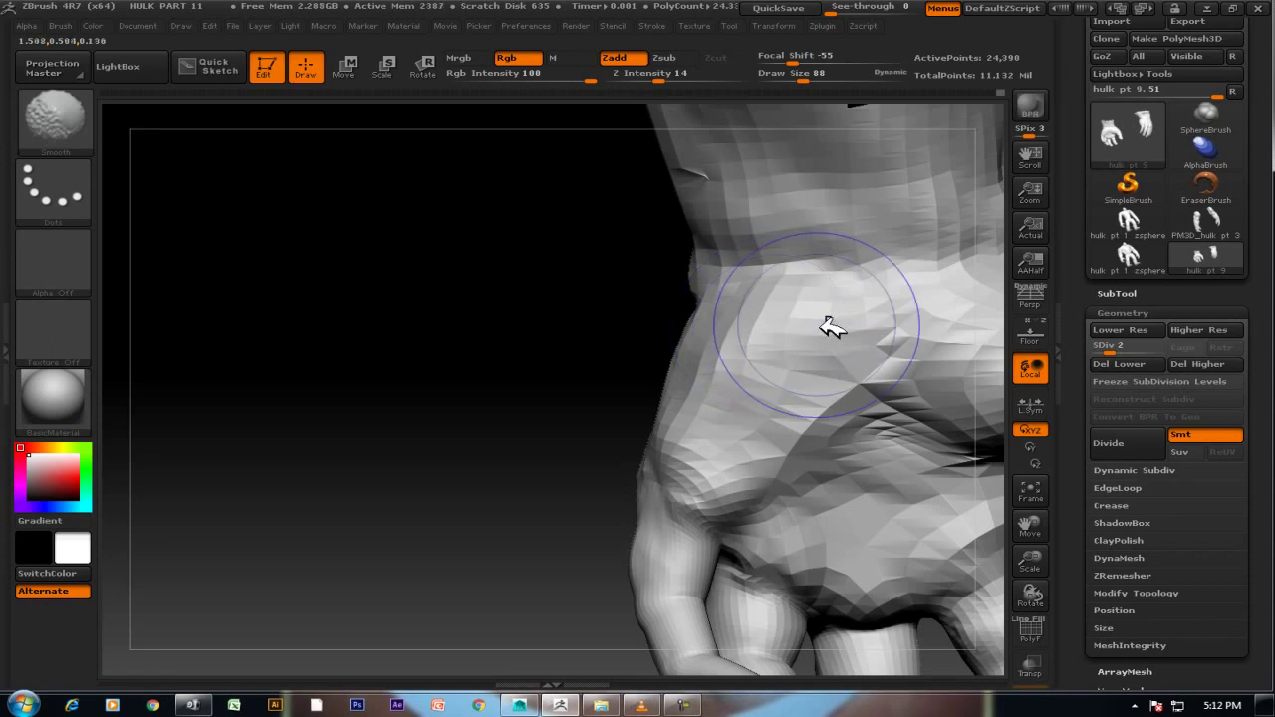
{"action": "mouse_move", "coordinate": [658, 367]}
{"action": "left_mouse_down"}
{"action": "mouse_move", "coordinate": [607, 365]}
{"action": "mouse_move", "coordinate": [787, 419]}
{"action": "left_mouse_up"}
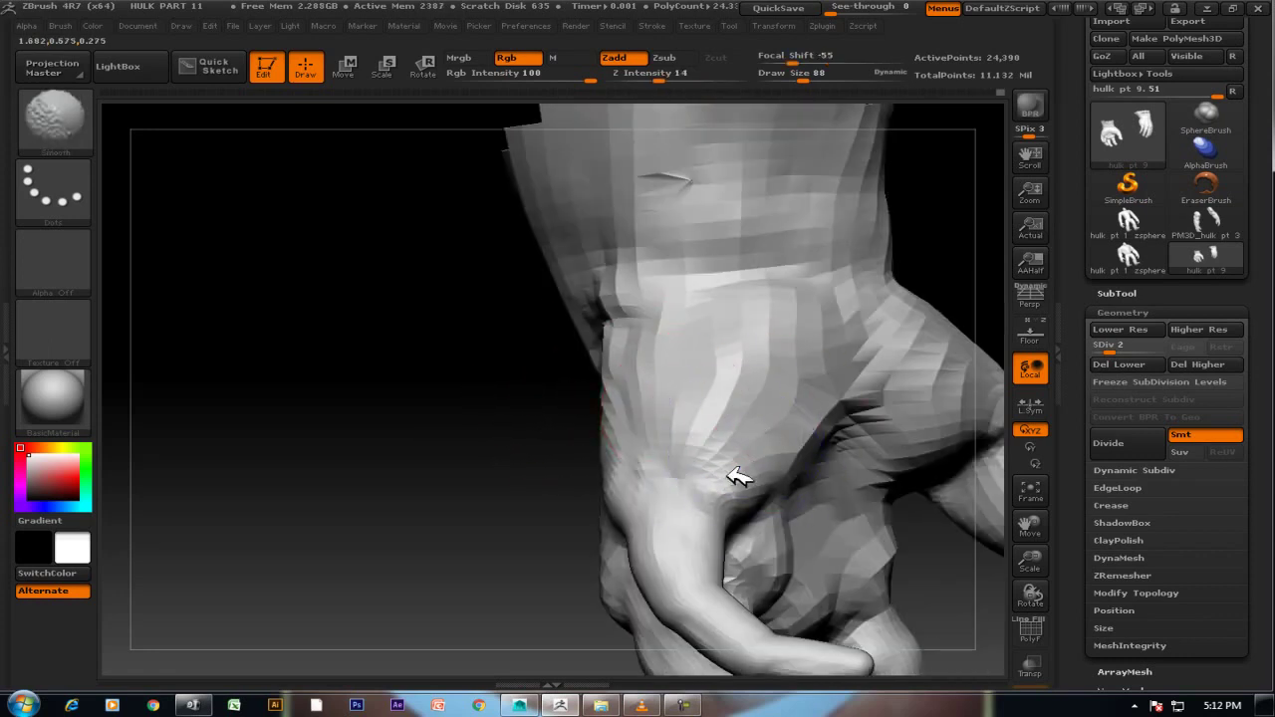
{"action": "left_click_drag", "start_coordinate": [501, 485], "coordinate": [561, 484]}
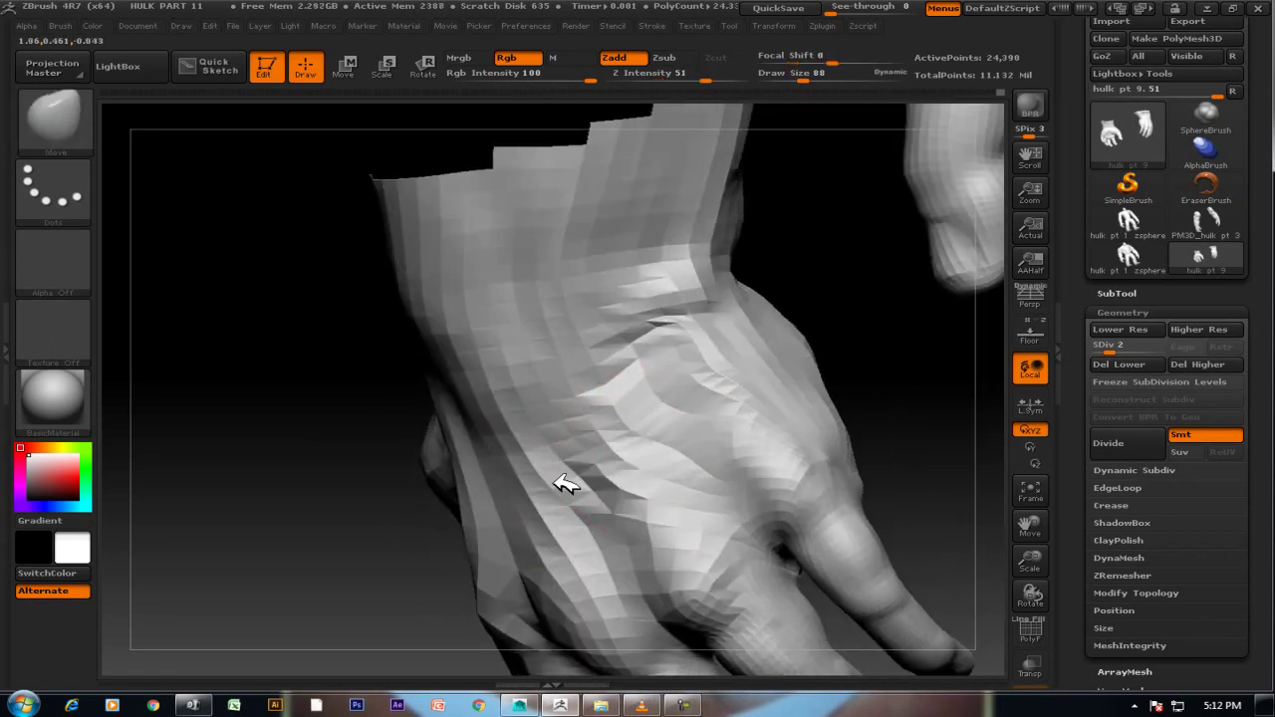
{"action": "mouse_move", "coordinate": [860, 330]}
{"action": "left_mouse_down"}
{"action": "mouse_move", "coordinate": [919, 330]}
{"action": "mouse_move", "coordinate": [900, 276]}
{"action": "mouse_move", "coordinate": [941, 351]}
{"action": "mouse_move", "coordinate": [843, 394]}
{"action": "left_mouse_up"}
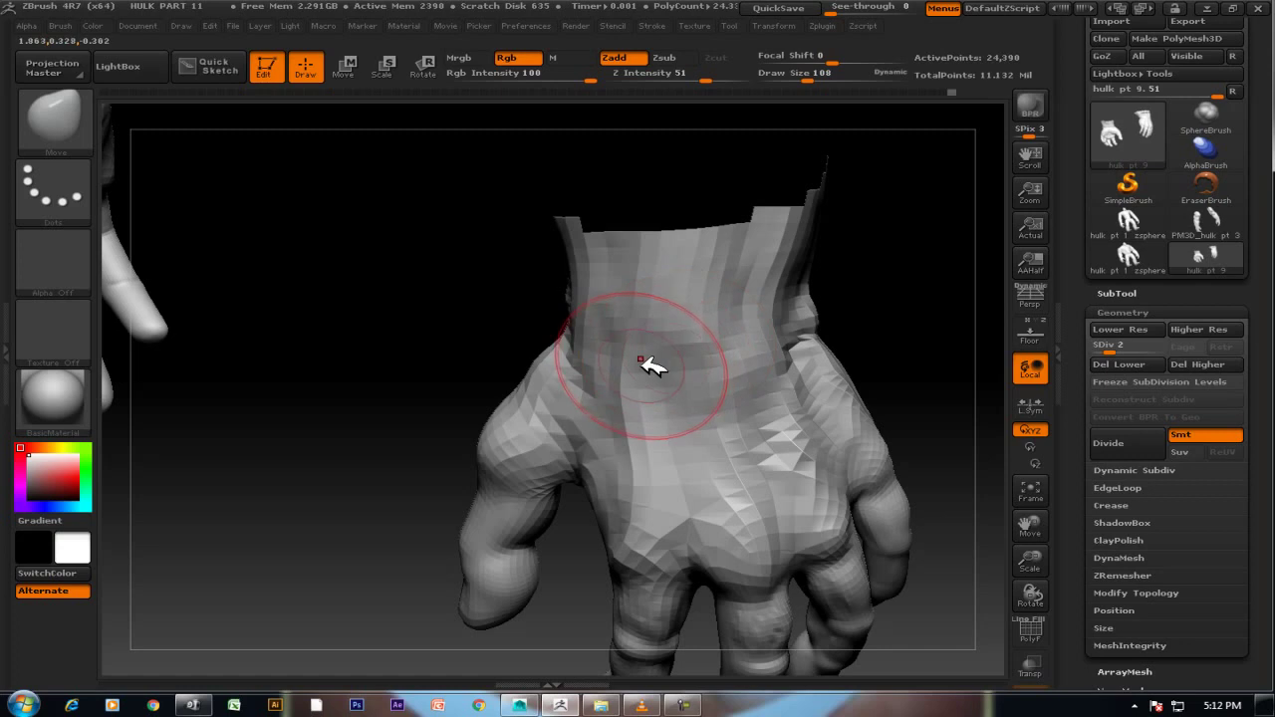
{"action": "left_click_drag", "start_coordinate": [649, 367], "coordinate": [637, 415], "text": "shift"}
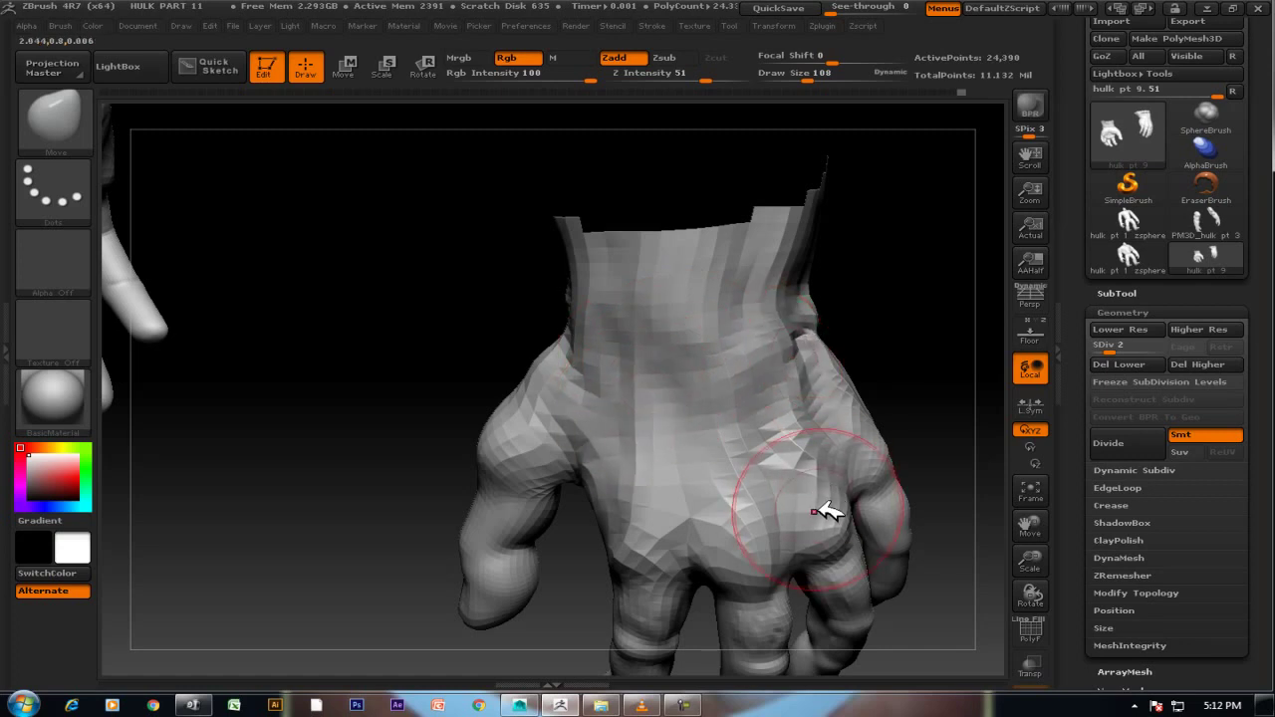
{"action": "mouse_move", "coordinate": [631, 342]}
{"action": "left_mouse_down", "text": "shift"}
{"action": "mouse_move", "coordinate": [621, 336]}
{"action": "mouse_move", "coordinate": [621, 350]}
{"action": "mouse_move", "coordinate": [616, 281]}
{"action": "mouse_move", "coordinate": [641, 282]}
{"action": "left_mouse_up", "text": "shift"}
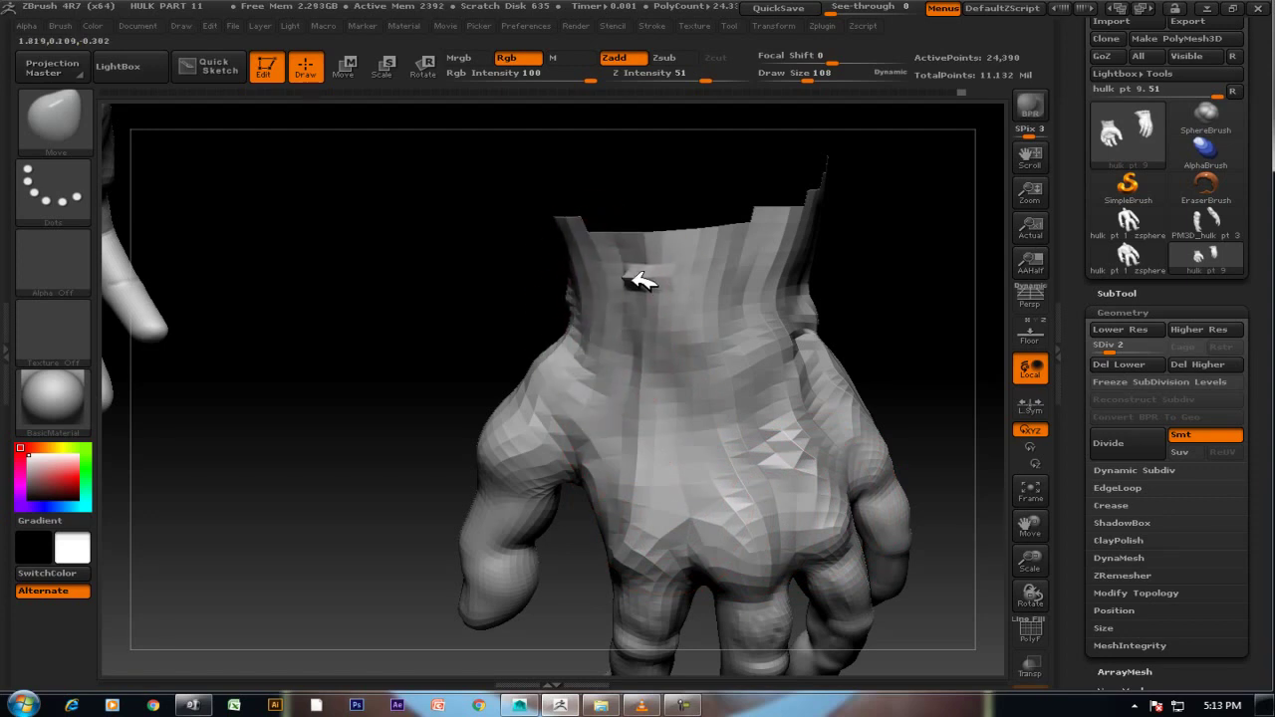
{"action": "mouse_move", "coordinate": [889, 294]}
{"action": "left_mouse_down"}
{"action": "mouse_move", "coordinate": [948, 279]}
{"action": "mouse_move", "coordinate": [919, 293]}
{"action": "mouse_move", "coordinate": [940, 250]}
{"action": "mouse_move", "coordinate": [891, 328]}
{"action": "left_mouse_up"}
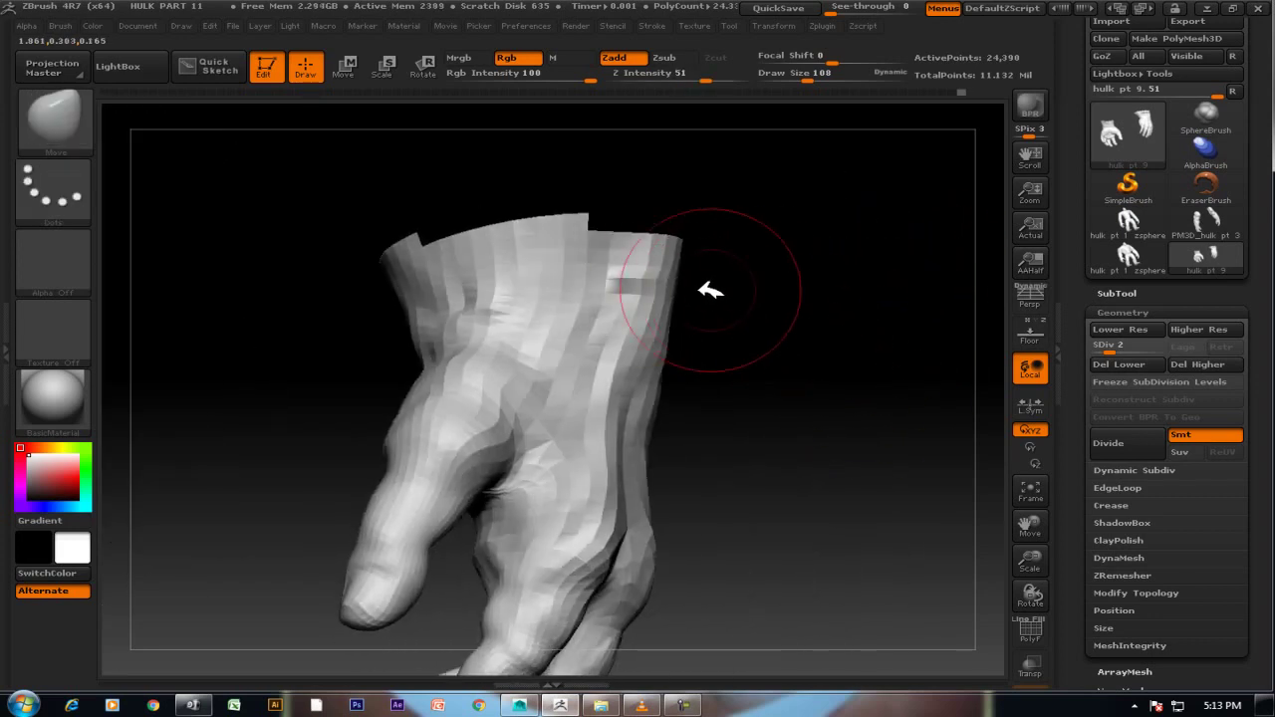
{"action": "left_click_drag", "start_coordinate": [757, 305], "coordinate": [720, 322]}
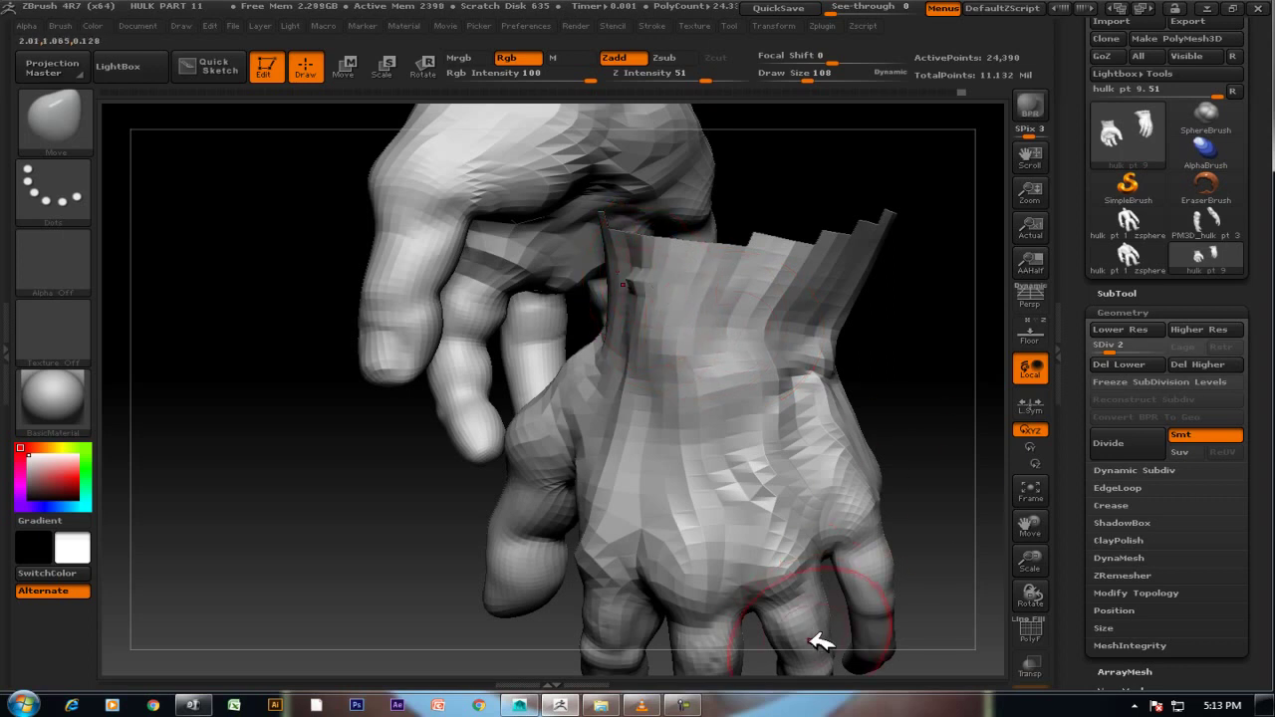
{"action": "left_click", "coordinate": [703, 701]}
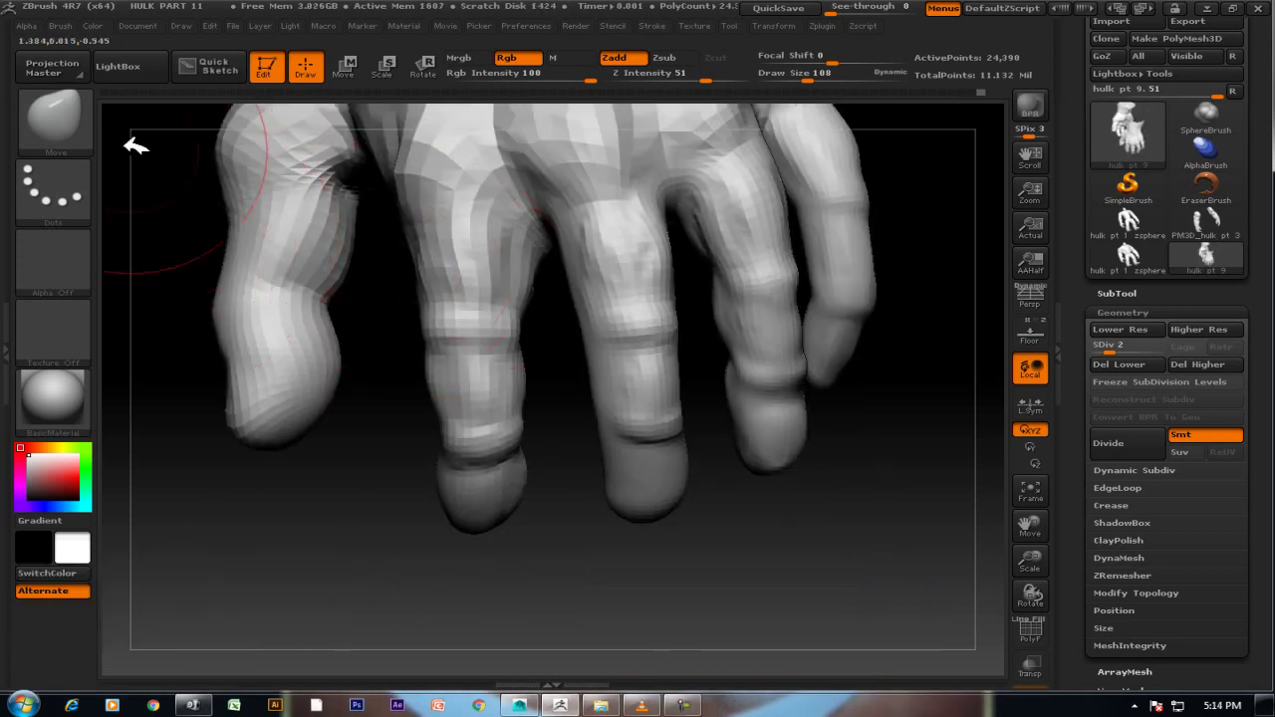
{"action": "left_click", "coordinate": [88, 117]}
Switch to ClayBuildup at Draw Size 48, build up the middle finger and smooth its crease.
{"action": "left_click", "coordinate": [140, 137]}
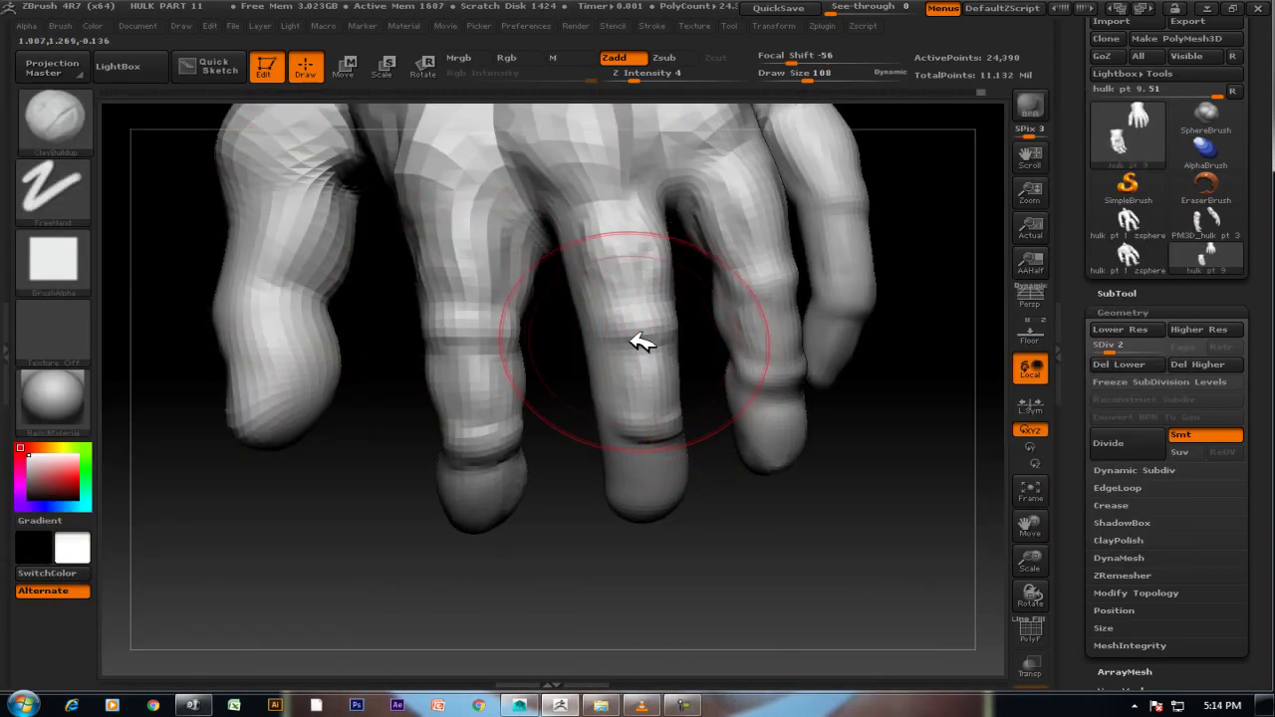
{"action": "key", "text": "bracketleft"}
{"action": "key", "text": "bracketleft"}
{"action": "key", "text": "bracketleft"}
{"action": "key", "text": "bracketleft"}
{"action": "mouse_move", "coordinate": [603, 300]}
{"action": "left_mouse_down"}
{"action": "mouse_move", "coordinate": [598, 251]}
{"action": "mouse_move", "coordinate": [613, 284]}
{"action": "left_mouse_up"}
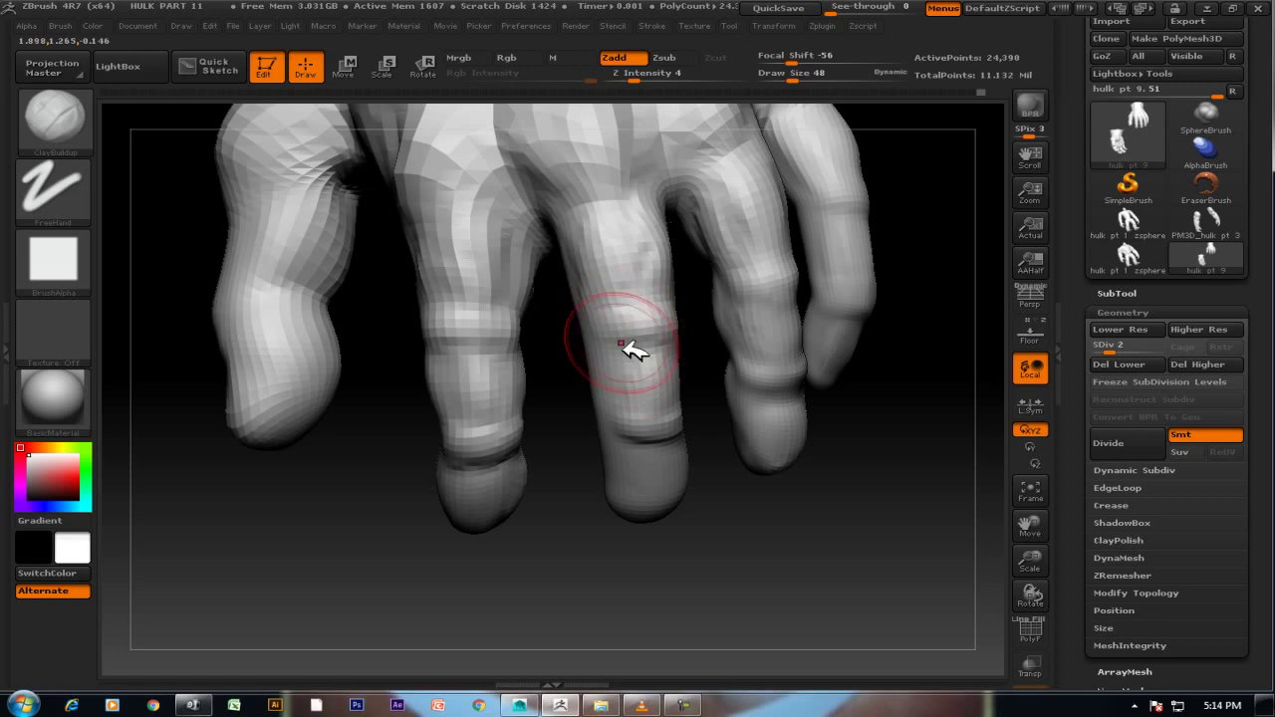
{"action": "mouse_move", "coordinate": [754, 541]}
{"action": "left_mouse_down"}
{"action": "mouse_move", "coordinate": [735, 524]}
{"action": "mouse_move", "coordinate": [778, 600]}
{"action": "mouse_move", "coordinate": [848, 628]}
{"action": "left_mouse_up"}
{"action": "mouse_move", "coordinate": [606, 372]}
{"action": "left_mouse_down", "text": "shift"}
{"action": "mouse_move", "coordinate": [621, 447]}
{"action": "mouse_move", "coordinate": [651, 436]}
{"action": "mouse_move", "coordinate": [649, 496]}
{"action": "left_mouse_up", "text": "shift"}
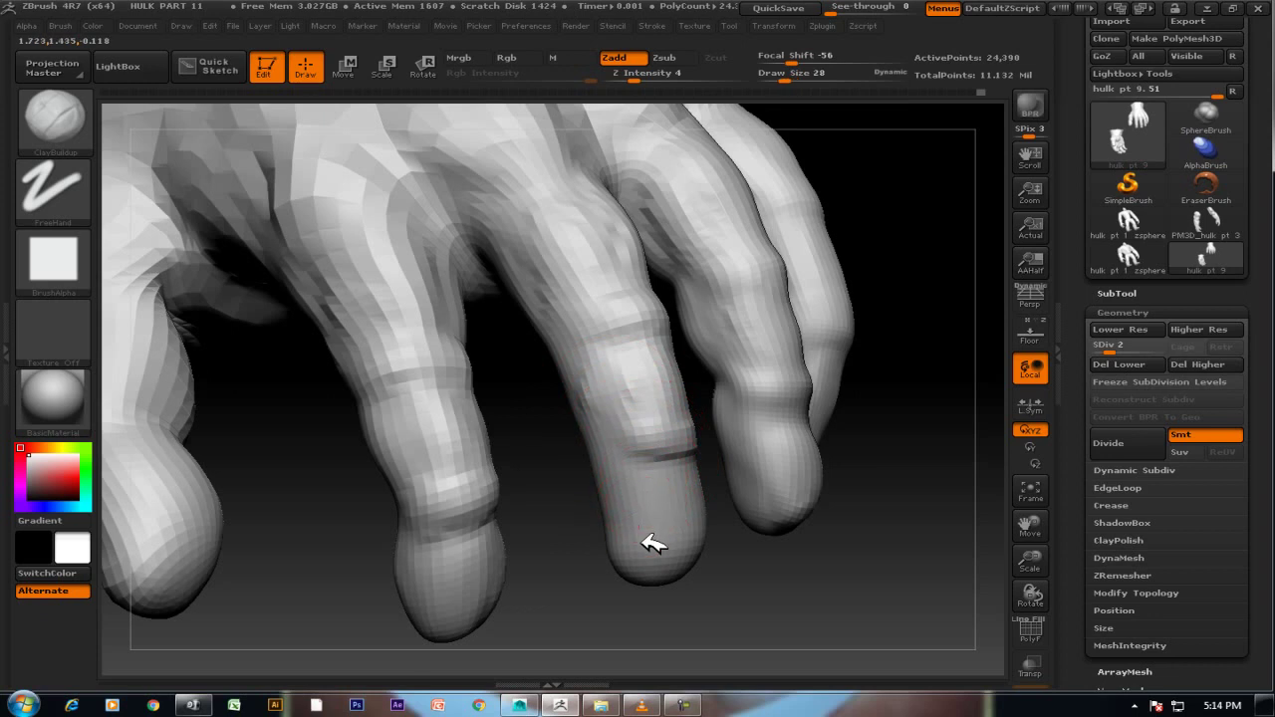
Shift-smooth the fingertips rounder while turning the fingers upright and frontal.
{"action": "mouse_move", "coordinate": [738, 587]}
{"action": "left_mouse_down"}
{"action": "mouse_move", "coordinate": [749, 584]}
{"action": "mouse_move", "coordinate": [680, 558]}
{"action": "left_mouse_up"}
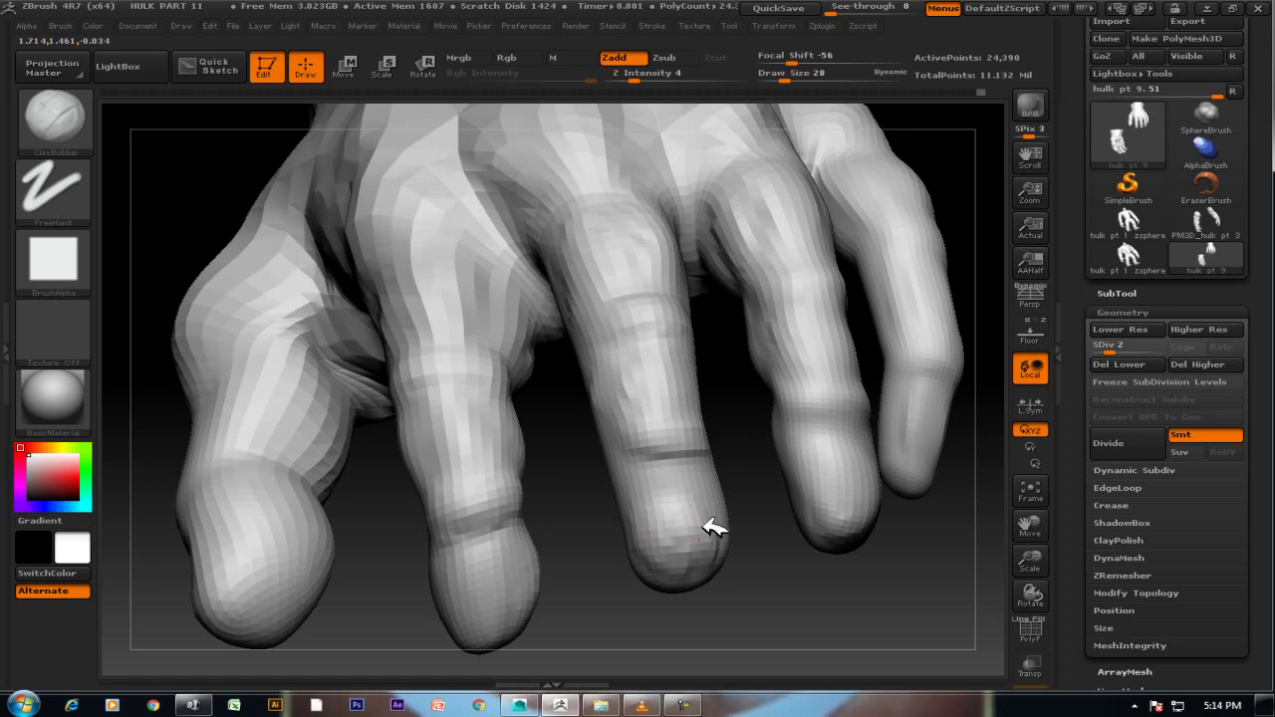
{"action": "mouse_move", "coordinate": [676, 555]}
{"action": "left_mouse_down"}
{"action": "mouse_move", "coordinate": [783, 618]}
{"action": "mouse_move", "coordinate": [783, 535]}
{"action": "mouse_move", "coordinate": [741, 455]}
{"action": "left_mouse_up"}
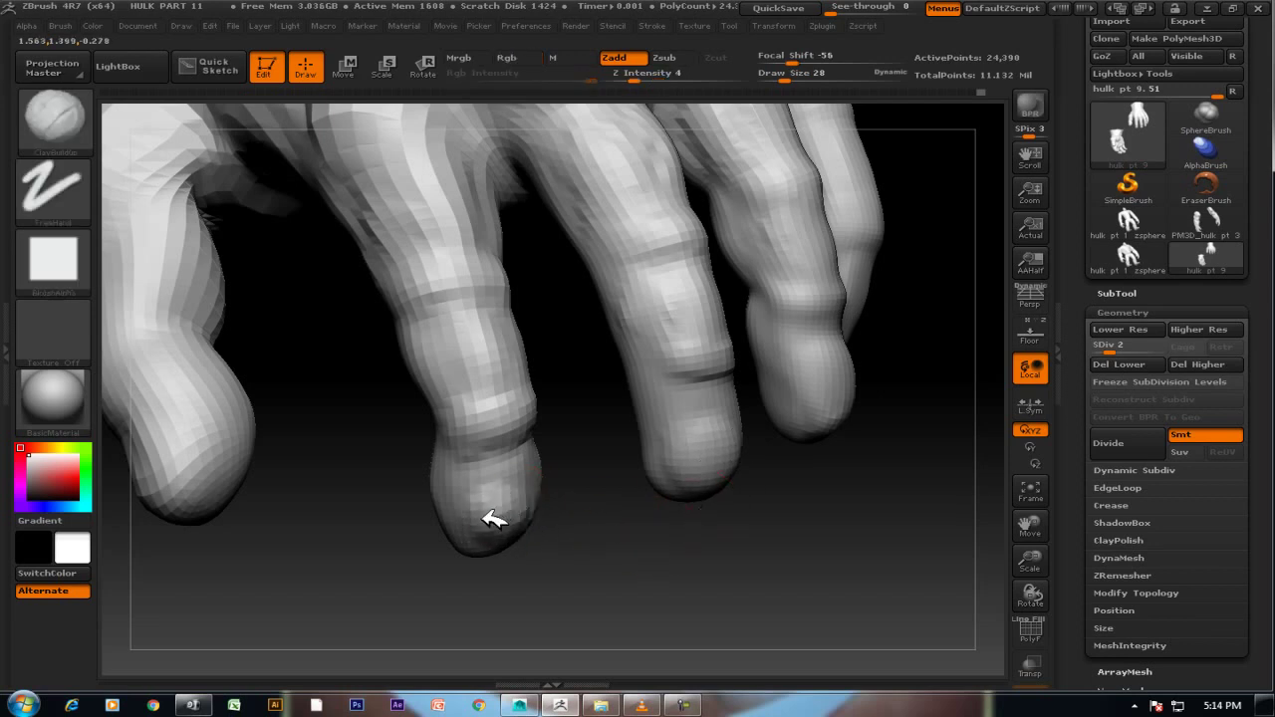
{"action": "key", "text": "shift"}
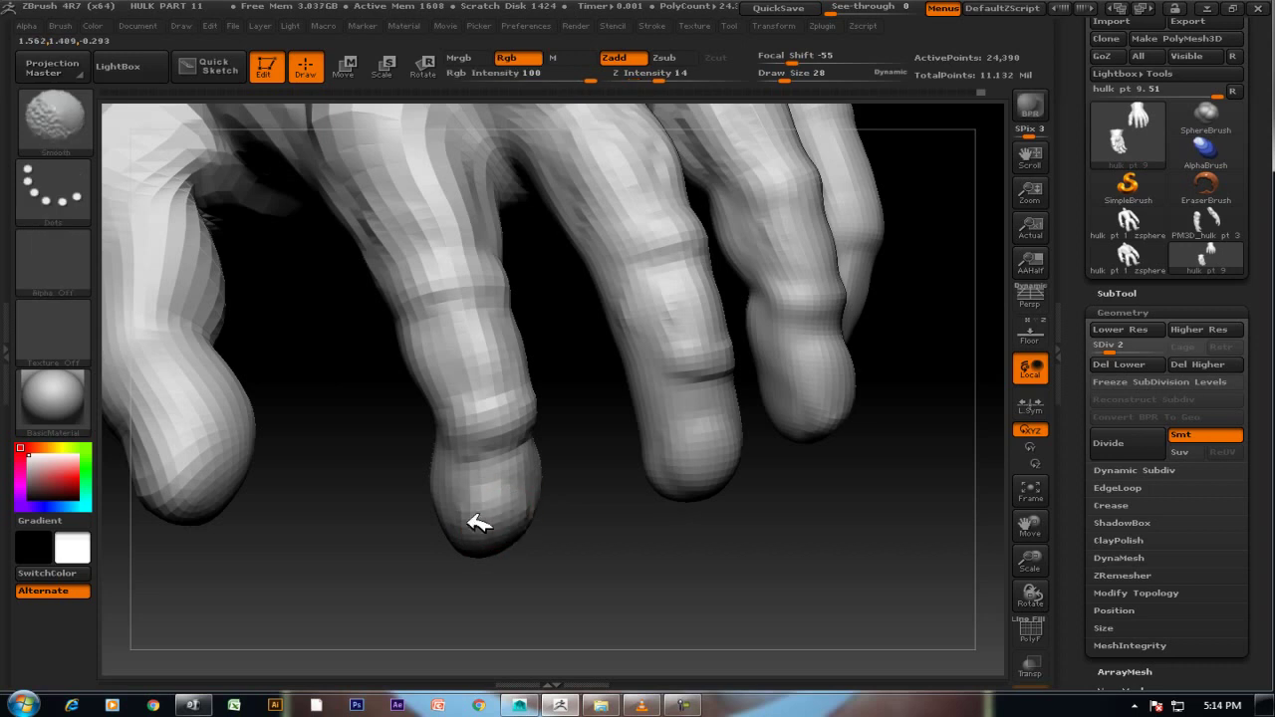
{"action": "mouse_move", "coordinate": [606, 561]}
{"action": "left_mouse_down"}
{"action": "mouse_move", "coordinate": [549, 529]}
{"action": "mouse_move", "coordinate": [554, 512]}
{"action": "left_mouse_up"}
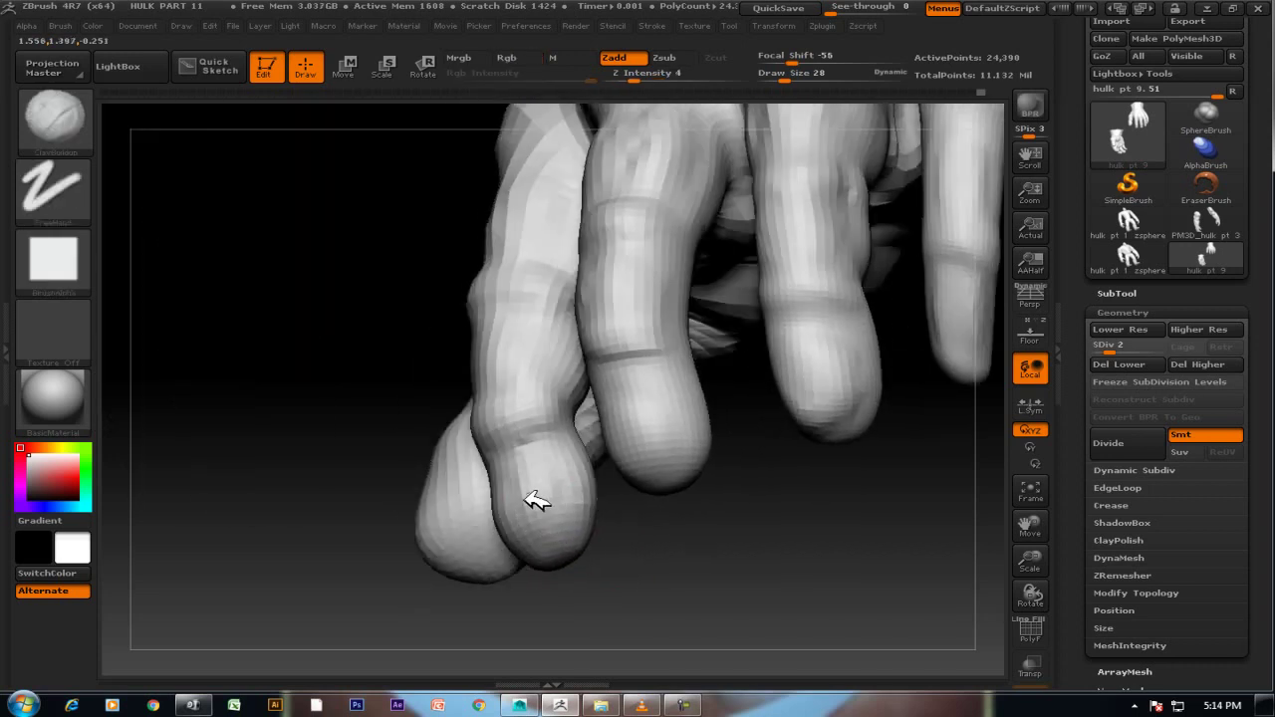
{"action": "key", "text": "shift"}
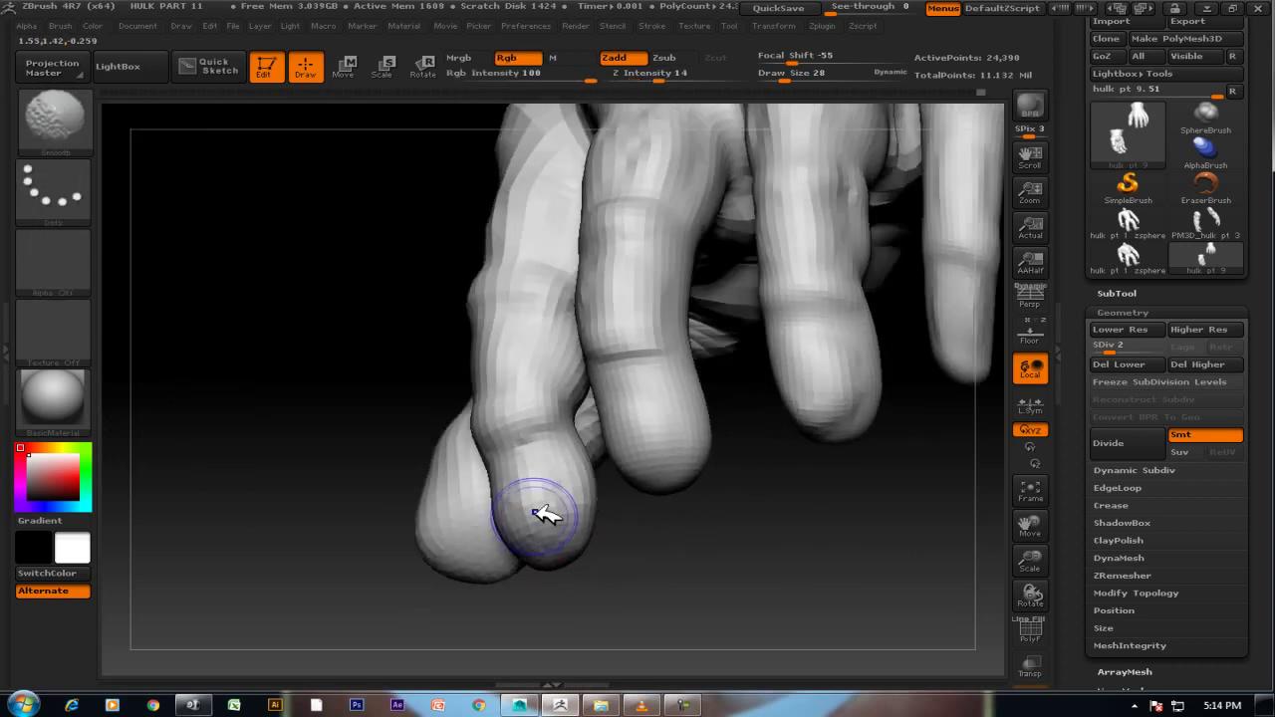
{"action": "mouse_move", "coordinate": [584, 558]}
{"action": "left_mouse_down"}
{"action": "mouse_move", "coordinate": [697, 612]}
{"action": "mouse_move", "coordinate": [674, 561]}
{"action": "mouse_move", "coordinate": [735, 533]}
{"action": "mouse_move", "coordinate": [711, 552]}
{"action": "mouse_move", "coordinate": [734, 548]}
{"action": "mouse_move", "coordinate": [731, 535]}
{"action": "mouse_move", "coordinate": [589, 549]}
{"action": "left_mouse_up"}
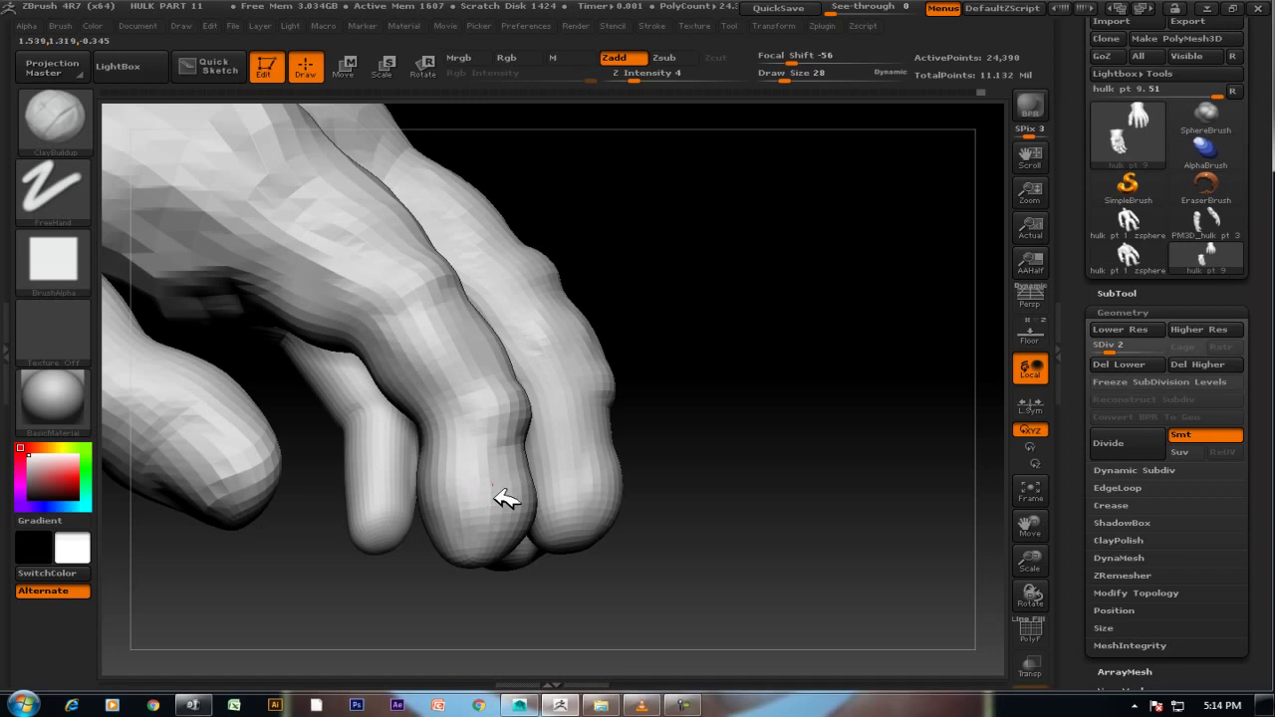
{"action": "mouse_move", "coordinate": [597, 588]}
{"action": "left_mouse_down"}
{"action": "mouse_move", "coordinate": [734, 572]}
{"action": "mouse_move", "coordinate": [541, 495]}
{"action": "left_mouse_up"}
{"action": "key", "text": "shift"}
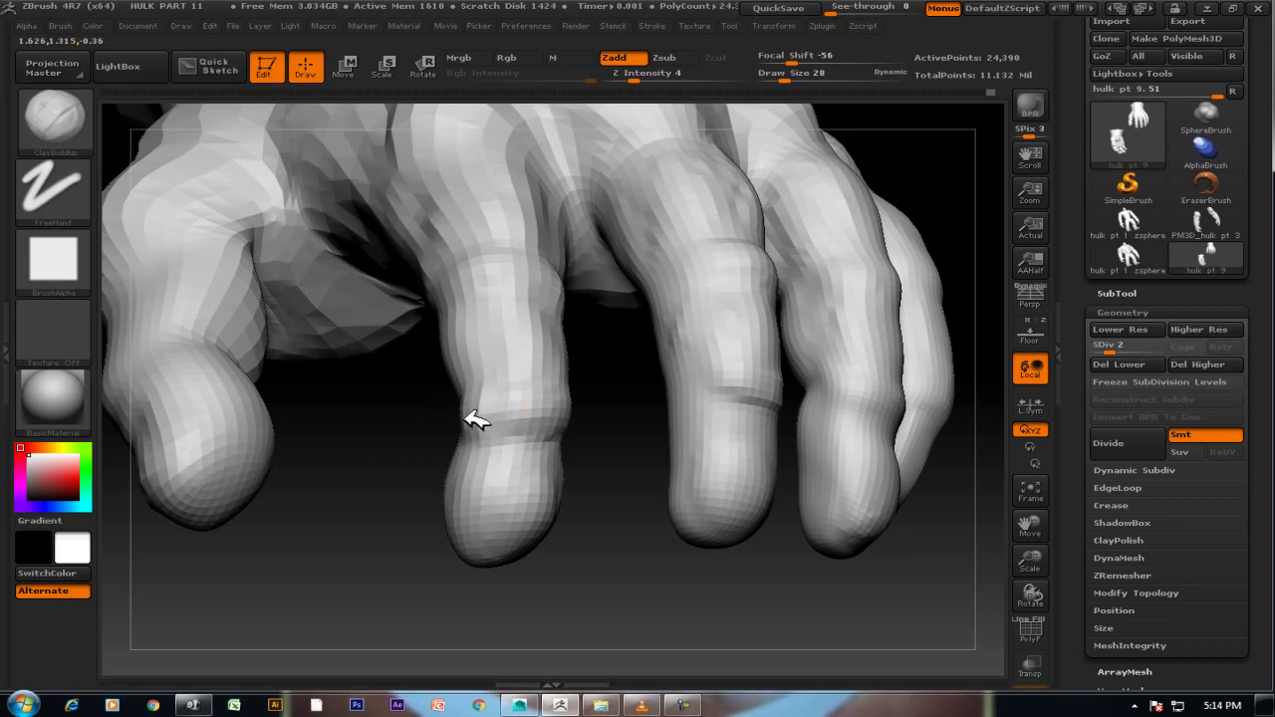
{"action": "key", "text": "shift"}
{"action": "mouse_move", "coordinate": [584, 485]}
{"action": "left_mouse_down"}
{"action": "mouse_move", "coordinate": [607, 527]}
{"action": "mouse_move", "coordinate": [569, 508]}
{"action": "mouse_move", "coordinate": [525, 520]}
{"action": "left_mouse_up"}
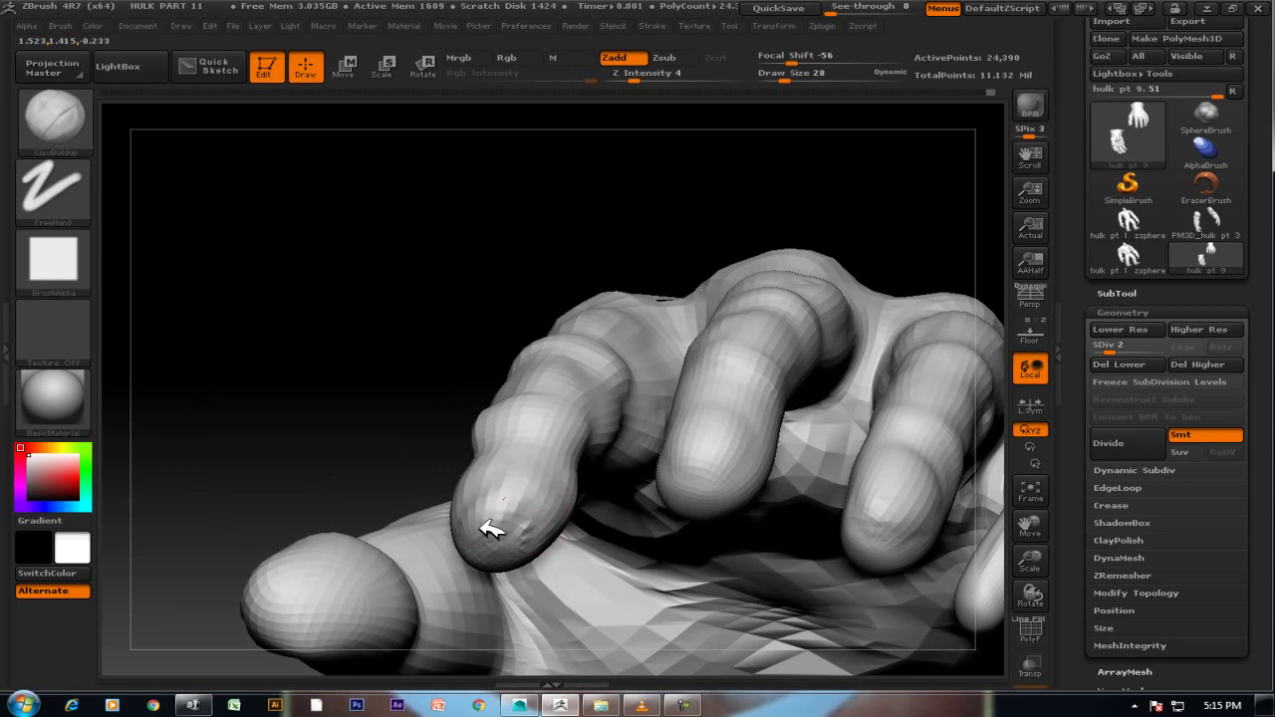
Sculpt a faint stroke down a finger from a close frontal view, then smooth it.
{"action": "key", "text": "shift"}
{"action": "mouse_move", "coordinate": [447, 506]}
{"action": "left_mouse_down"}
{"action": "mouse_move", "coordinate": [441, 404]}
{"action": "mouse_move", "coordinate": [512, 476]}
{"action": "mouse_move", "coordinate": [569, 504]}
{"action": "mouse_move", "coordinate": [526, 515]}
{"action": "mouse_move", "coordinate": [611, 513]}
{"action": "mouse_move", "coordinate": [647, 482]}
{"action": "left_mouse_up"}
{"action": "mouse_move", "coordinate": [703, 424]}
{"action": "left_mouse_down"}
{"action": "mouse_move", "coordinate": [720, 521]}
{"action": "mouse_move", "coordinate": [783, 527]}
{"action": "mouse_move", "coordinate": [840, 555]}
{"action": "mouse_move", "coordinate": [613, 289]}
{"action": "mouse_move", "coordinate": [674, 281]}
{"action": "left_mouse_up"}
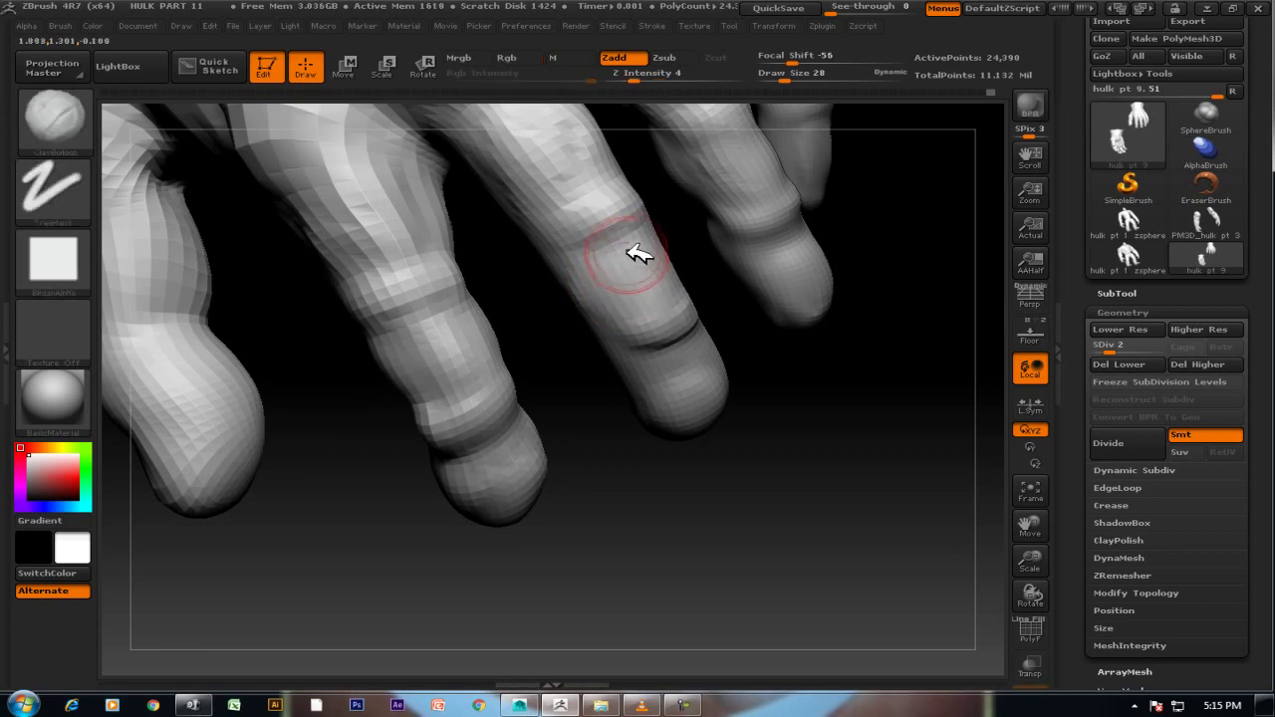
{"action": "left_click_drag", "start_coordinate": [629, 246], "coordinate": [625, 299]}
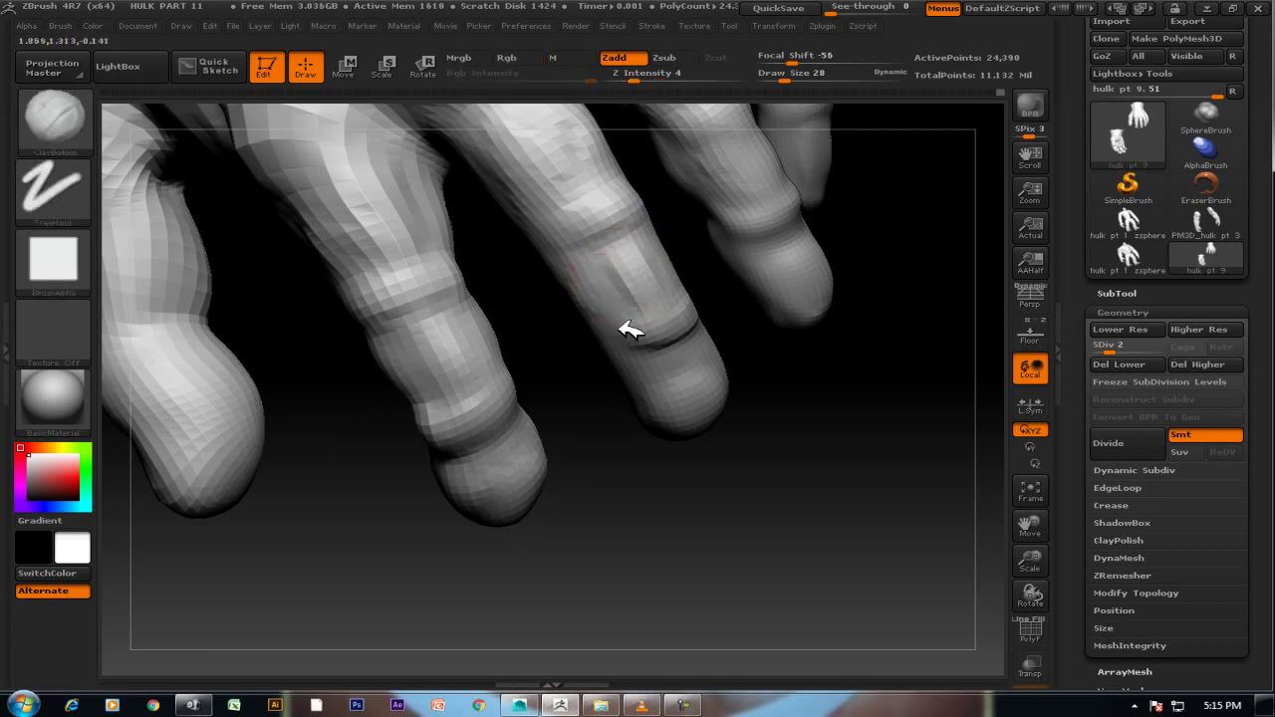
{"action": "key", "text": "shift"}
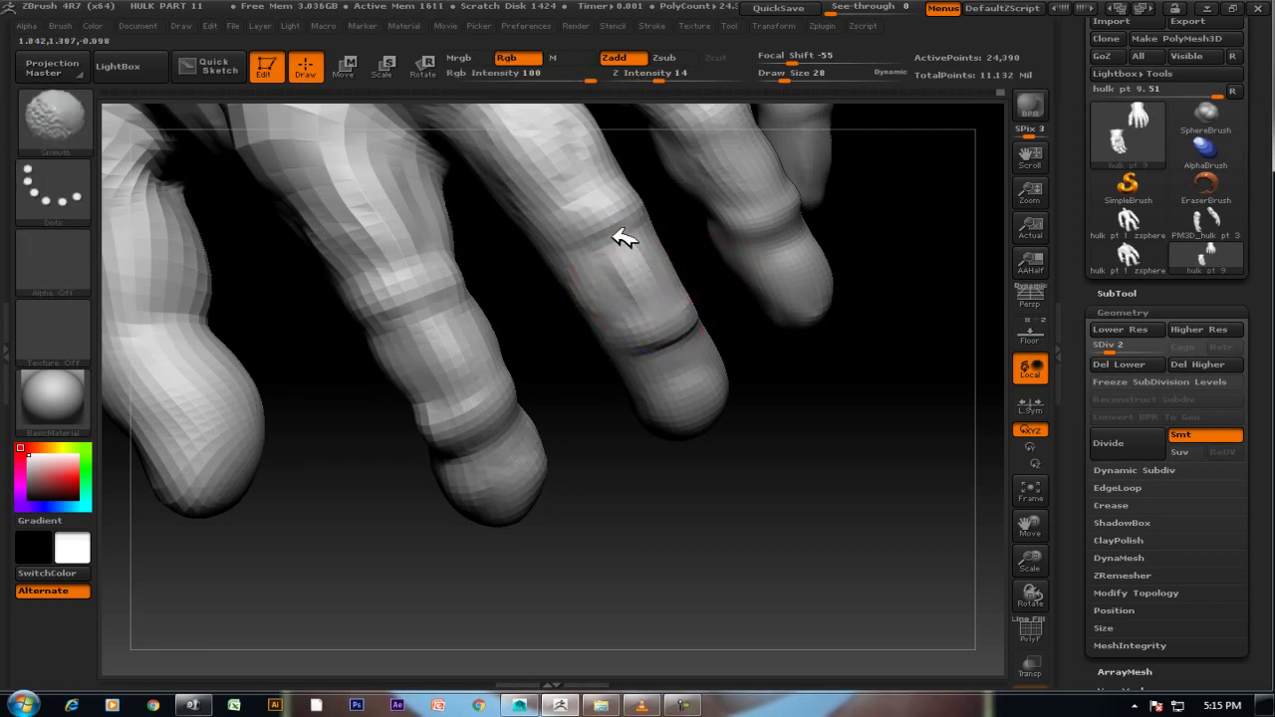
{"action": "mouse_move", "coordinate": [688, 281]}
{"action": "left_mouse_down"}
{"action": "mouse_move", "coordinate": [703, 296]}
{"action": "mouse_move", "coordinate": [671, 270]}
{"action": "mouse_move", "coordinate": [735, 319]}
{"action": "left_mouse_up"}
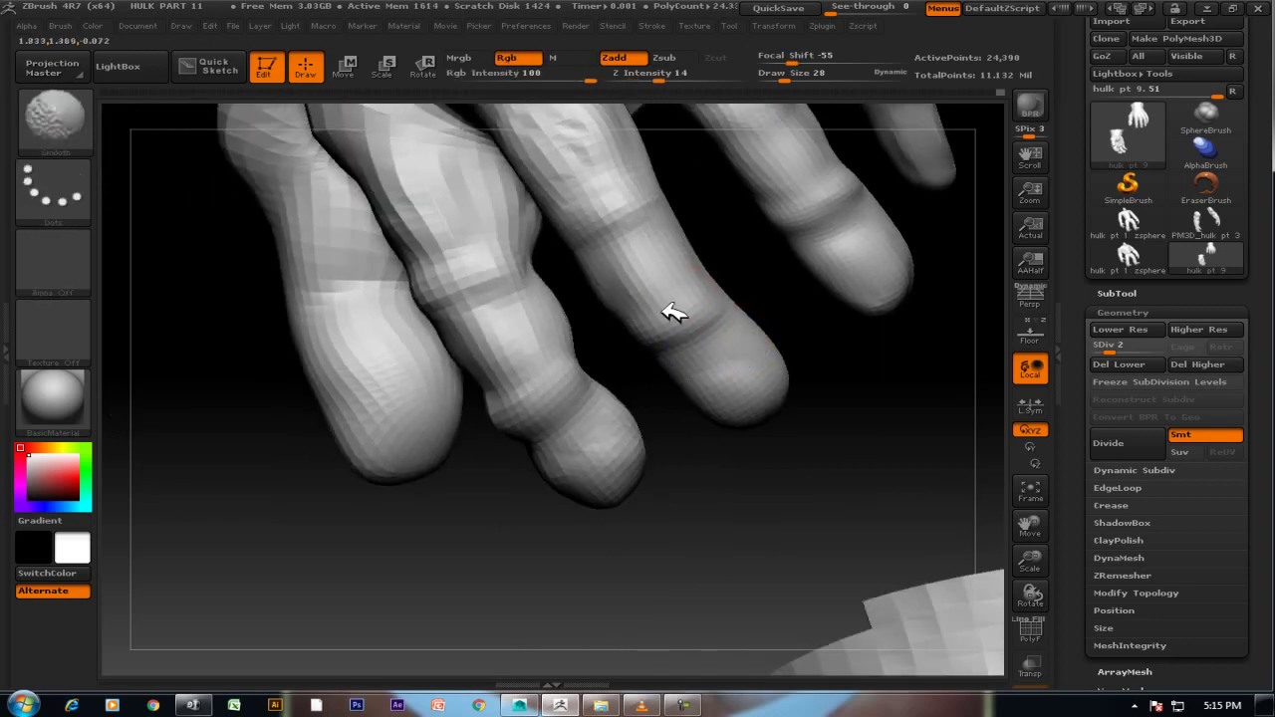
Build up lumpy clay along the fingers, then inspect them and the back of the hand.
{"action": "left_click_drag", "start_coordinate": [868, 205], "coordinate": [835, 240], "text": "shift"}
{"action": "mouse_move", "coordinate": [826, 182]}
{"action": "left_mouse_down"}
{"action": "mouse_move", "coordinate": [853, 455]}
{"action": "mouse_move", "coordinate": [555, 362]}
{"action": "left_mouse_up"}
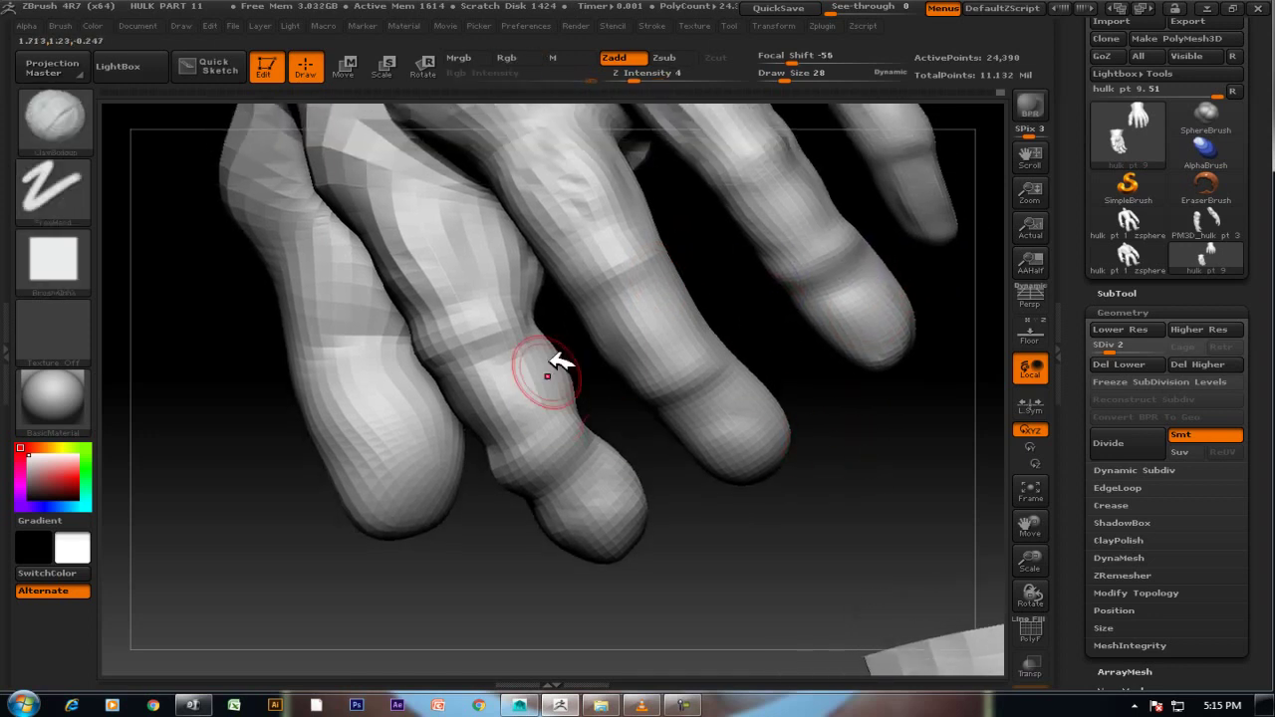
{"action": "mouse_move", "coordinate": [915, 465]}
{"action": "left_mouse_down"}
{"action": "mouse_move", "coordinate": [854, 407]}
{"action": "mouse_move", "coordinate": [894, 270]}
{"action": "mouse_move", "coordinate": [829, 304]}
{"action": "mouse_move", "coordinate": [894, 399]}
{"action": "left_mouse_up"}
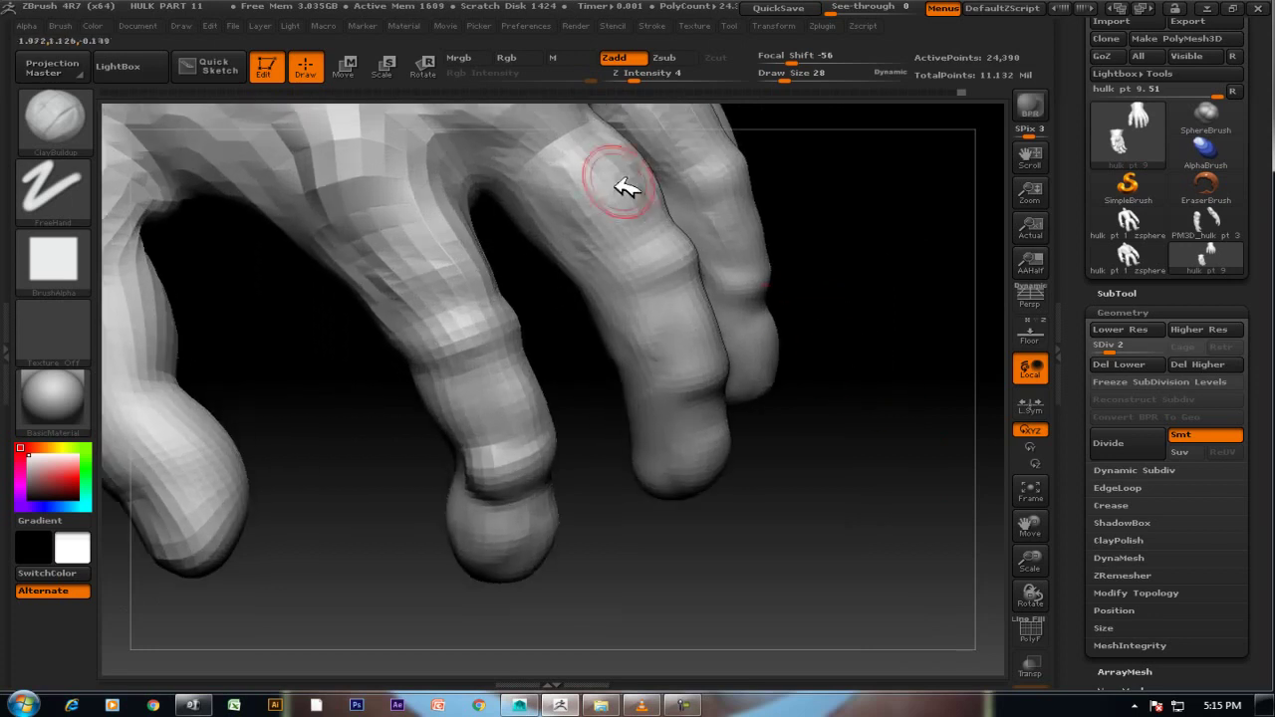
{"action": "left_click_drag", "start_coordinate": [698, 558], "coordinate": [774, 448]}
{"action": "mouse_move", "coordinate": [367, 243]}
{"action": "left_mouse_down"}
{"action": "mouse_move", "coordinate": [412, 276]}
{"action": "mouse_move", "coordinate": [423, 243]}
{"action": "mouse_move", "coordinate": [783, 293]}
{"action": "left_mouse_up"}
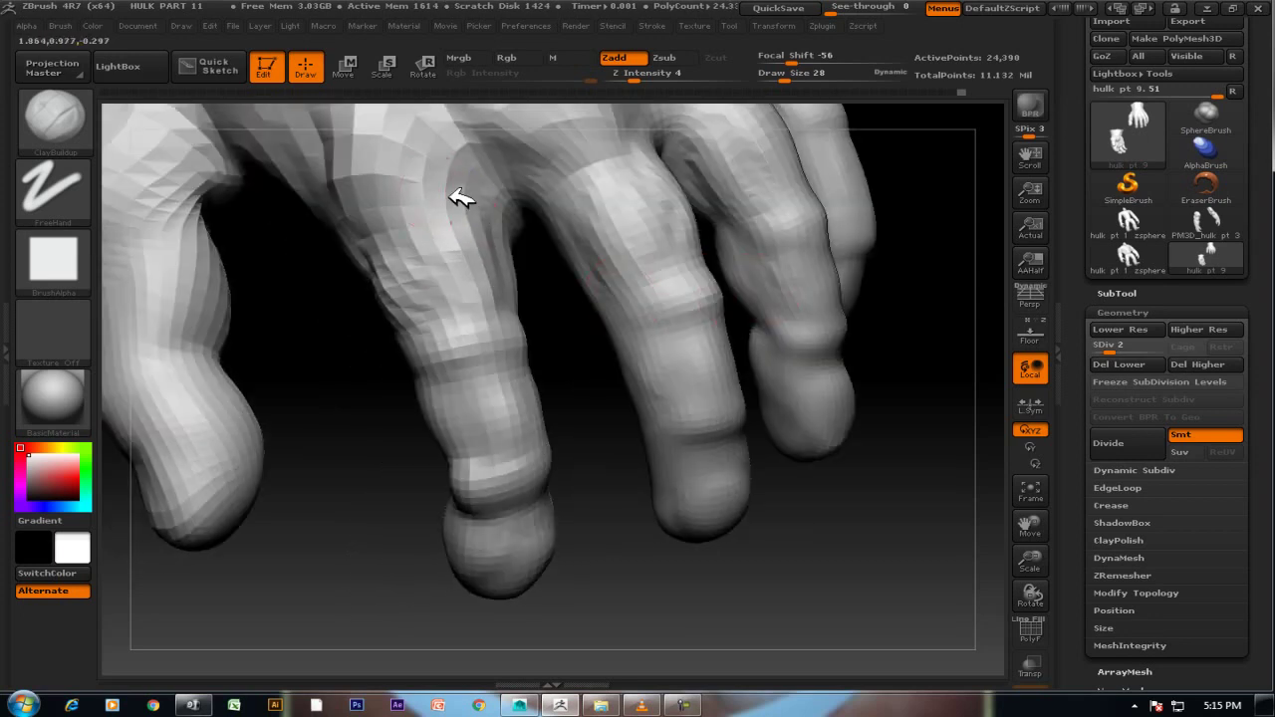
{"action": "mouse_move", "coordinate": [698, 553]}
{"action": "left_mouse_down"}
{"action": "mouse_move", "coordinate": [712, 581]}
{"action": "mouse_move", "coordinate": [603, 436]}
{"action": "left_mouse_up"}
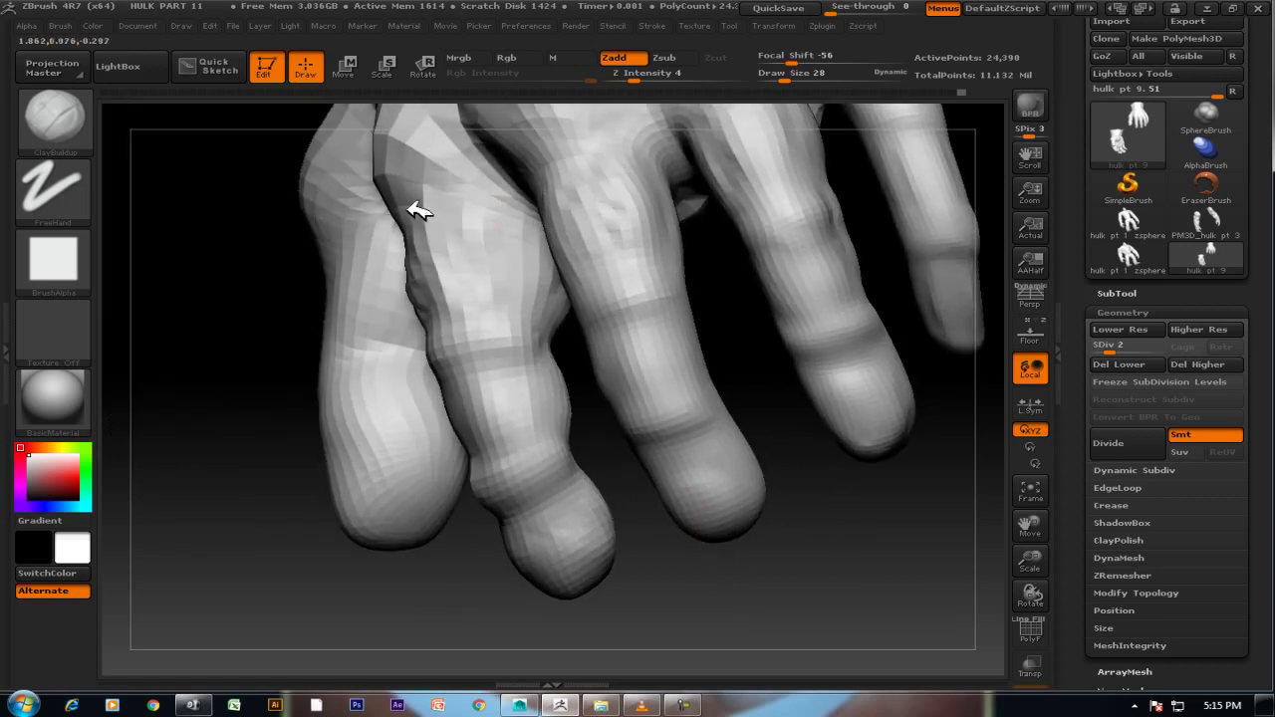
{"action": "mouse_move", "coordinate": [495, 296]}
{"action": "left_mouse_down"}
{"action": "mouse_move", "coordinate": [512, 305]}
{"action": "mouse_move", "coordinate": [464, 248]}
{"action": "mouse_move", "coordinate": [507, 219]}
{"action": "mouse_move", "coordinate": [543, 244]}
{"action": "mouse_move", "coordinate": [558, 317]}
{"action": "left_mouse_up"}
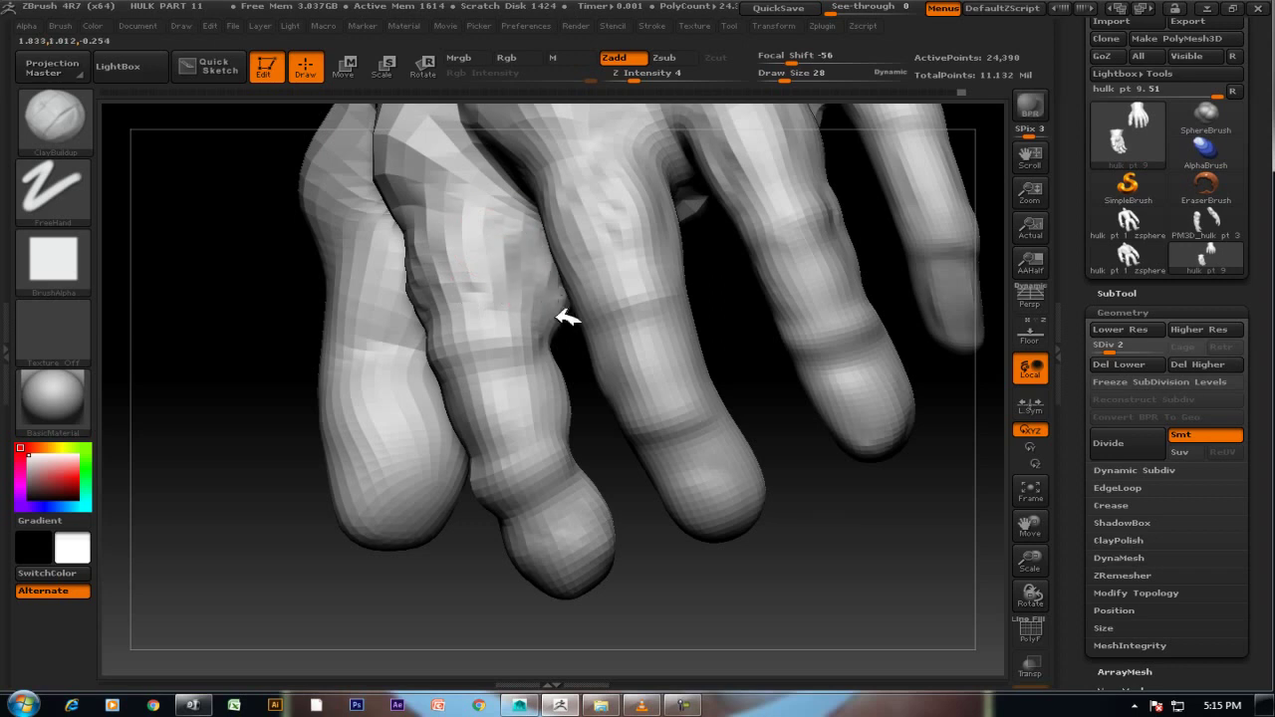
{"action": "mouse_move", "coordinate": [657, 505]}
{"action": "left_mouse_down"}
{"action": "mouse_move", "coordinate": [758, 547]}
{"action": "mouse_move", "coordinate": [746, 390]}
{"action": "mouse_move", "coordinate": [687, 382]}
{"action": "mouse_move", "coordinate": [578, 279]}
{"action": "left_mouse_up"}
{"action": "left_click_drag", "start_coordinate": [512, 197], "coordinate": [515, 193]}
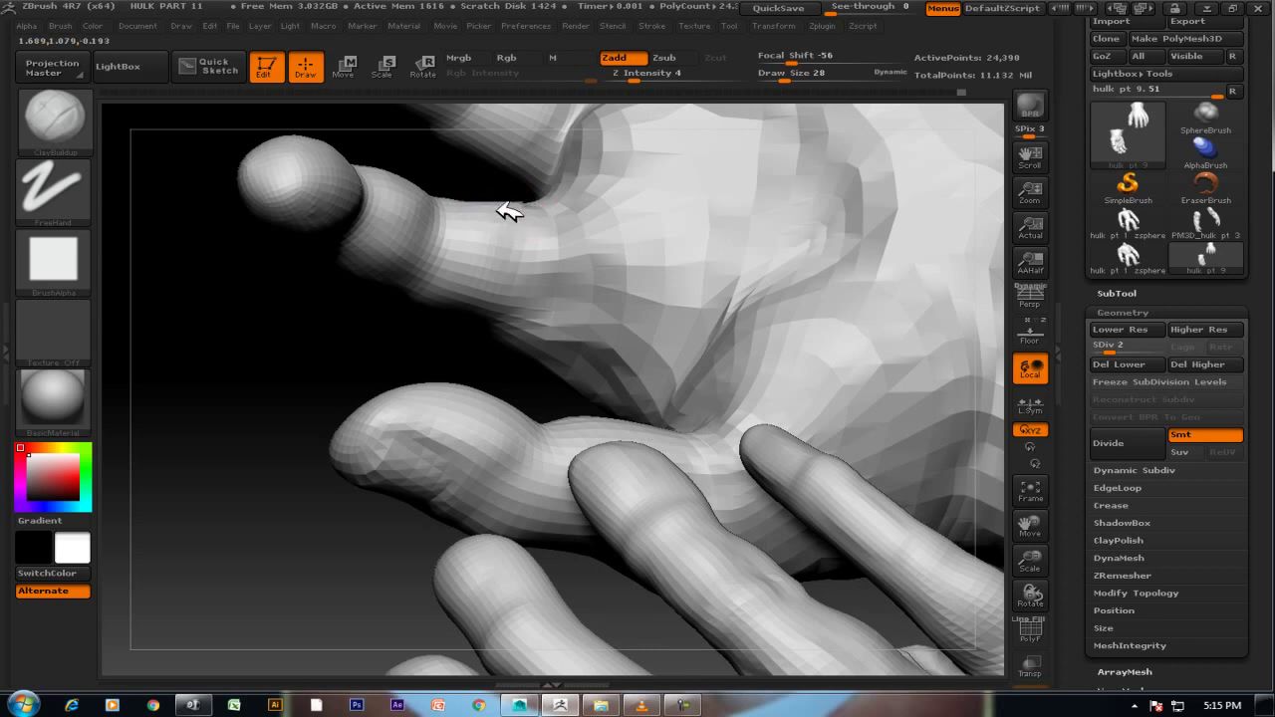
{"action": "mouse_move", "coordinate": [342, 376]}
{"action": "left_mouse_down"}
{"action": "mouse_move", "coordinate": [422, 406]}
{"action": "mouse_move", "coordinate": [512, 592]}
{"action": "mouse_move", "coordinate": [742, 430]}
{"action": "mouse_move", "coordinate": [774, 498]}
{"action": "mouse_move", "coordinate": [732, 333]}
{"action": "mouse_move", "coordinate": [731, 413]}
{"action": "mouse_move", "coordinate": [870, 419]}
{"action": "mouse_move", "coordinate": [800, 436]}
{"action": "mouse_move", "coordinate": [805, 476]}
{"action": "mouse_move", "coordinate": [840, 498]}
{"action": "mouse_move", "coordinate": [847, 483]}
{"action": "left_mouse_up"}
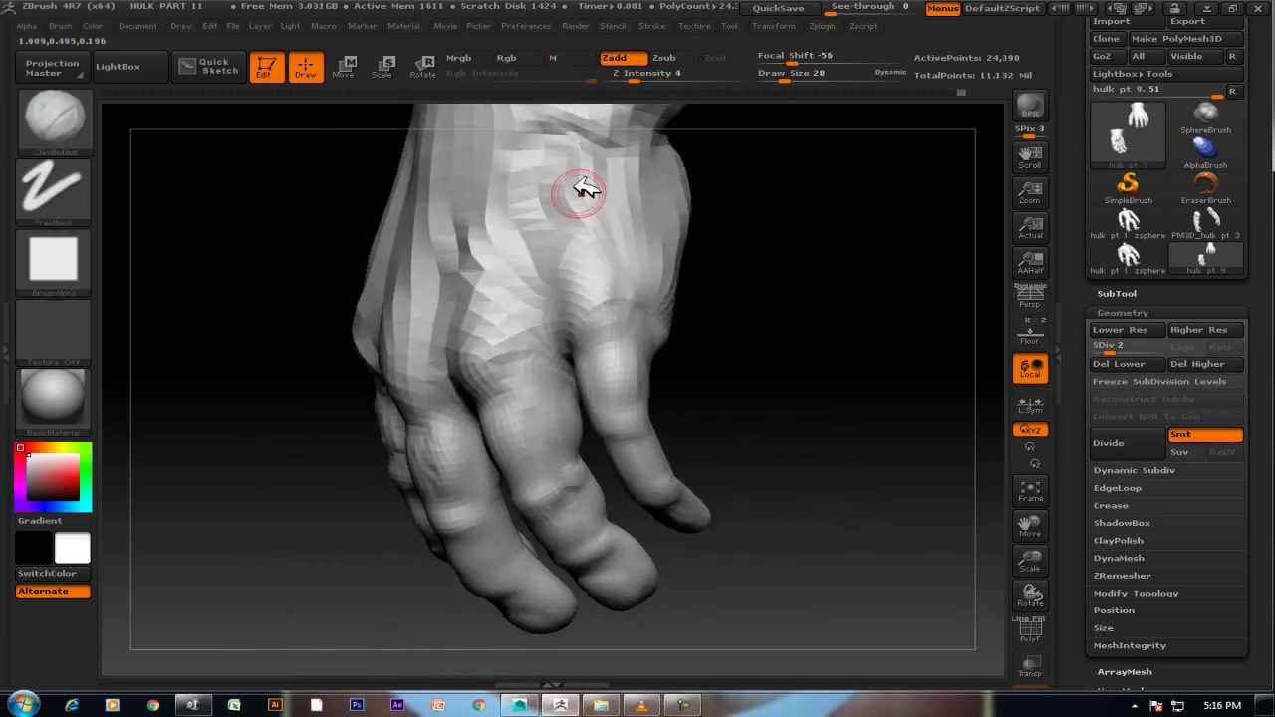
{"action": "mouse_move", "coordinate": [758, 328]}
{"action": "left_mouse_down"}
{"action": "mouse_move", "coordinate": [834, 365]}
{"action": "mouse_move", "coordinate": [663, 218]}
{"action": "left_mouse_up"}
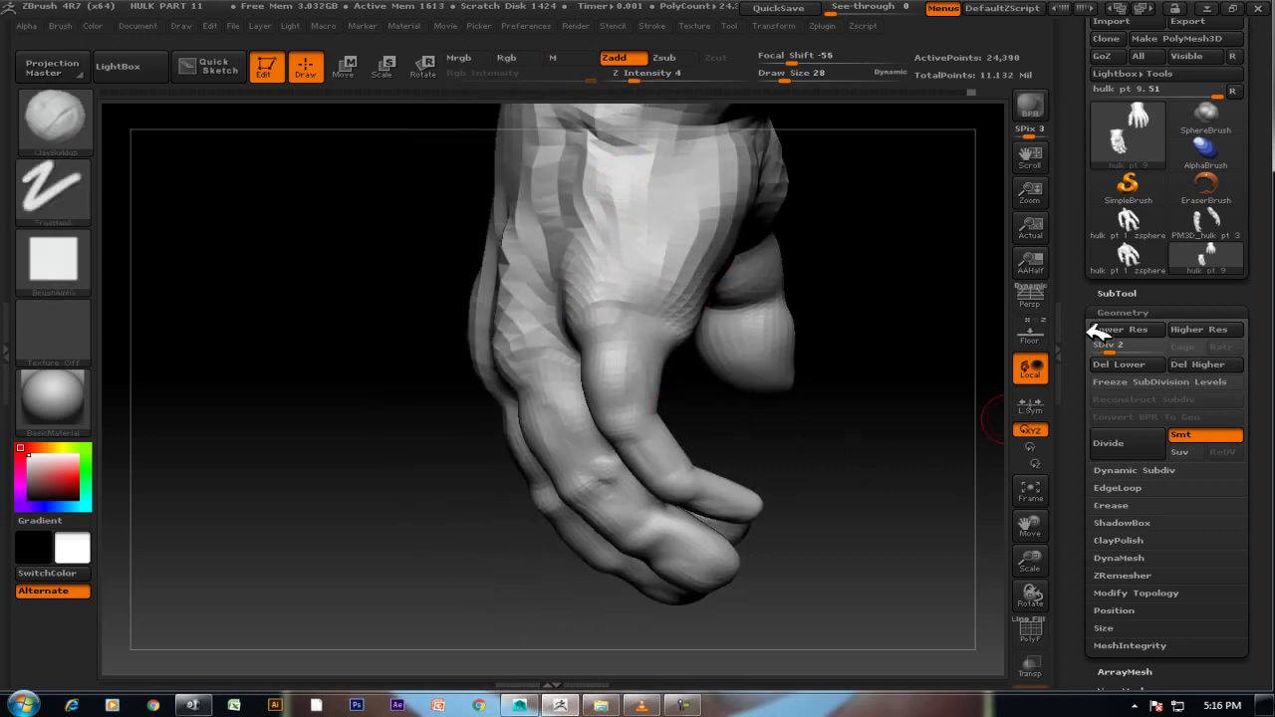
{"action": "mouse_move", "coordinate": [971, 430]}
{"action": "left_mouse_down"}
{"action": "mouse_move", "coordinate": [894, 410]}
{"action": "mouse_move", "coordinate": [892, 469]}
{"action": "left_mouse_up"}
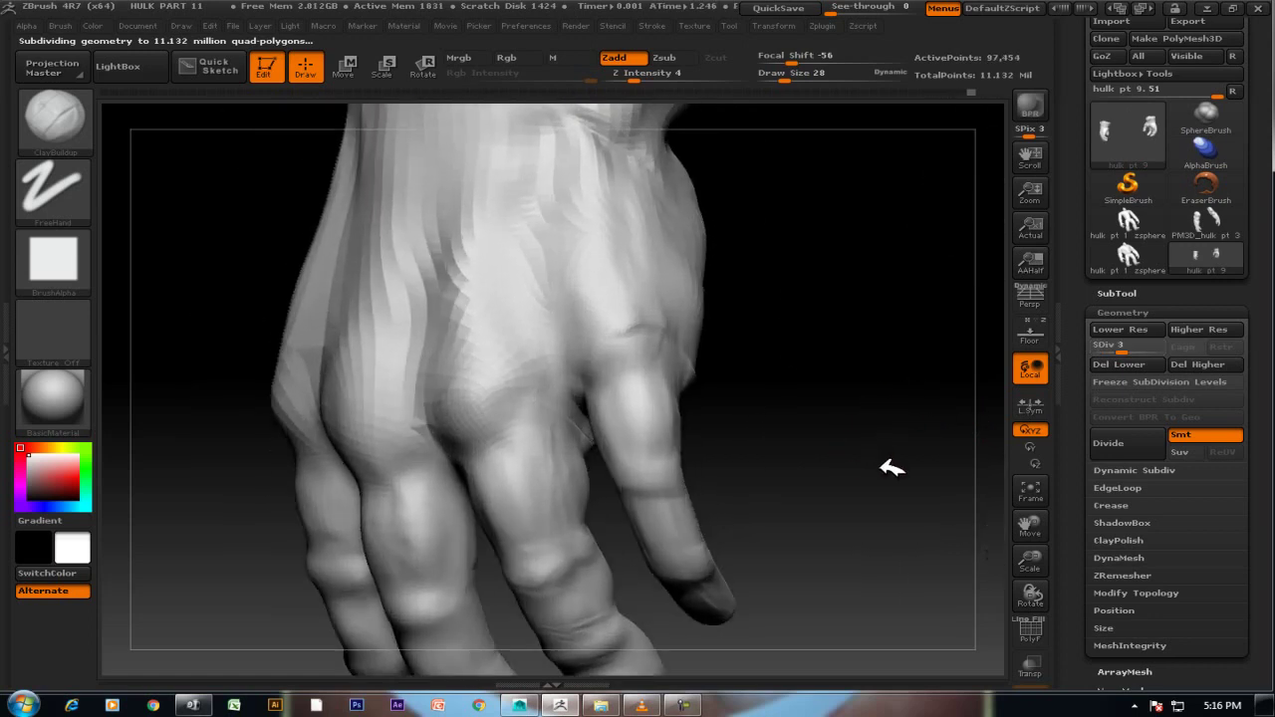
Frame the whole hand and lower the sculpting strength to 2.
{"action": "key", "text": "f"}
{"action": "mouse_move", "coordinate": [741, 353]}
{"action": "left_mouse_down"}
{"action": "mouse_move", "coordinate": [828, 364]}
{"action": "mouse_move", "coordinate": [750, 414]}
{"action": "left_mouse_up"}
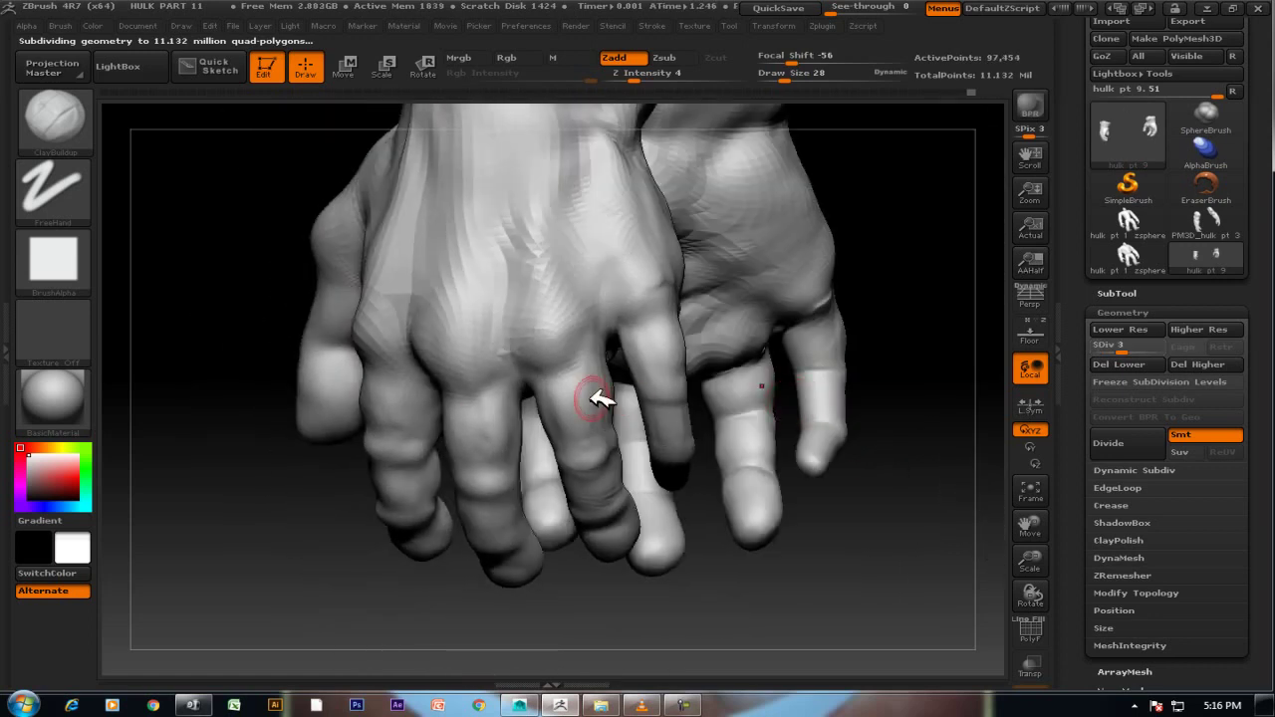
{"action": "mouse_move", "coordinate": [890, 534]}
{"action": "left_mouse_down"}
{"action": "mouse_move", "coordinate": [906, 527]}
{"action": "mouse_move", "coordinate": [634, 453]}
{"action": "left_mouse_up"}
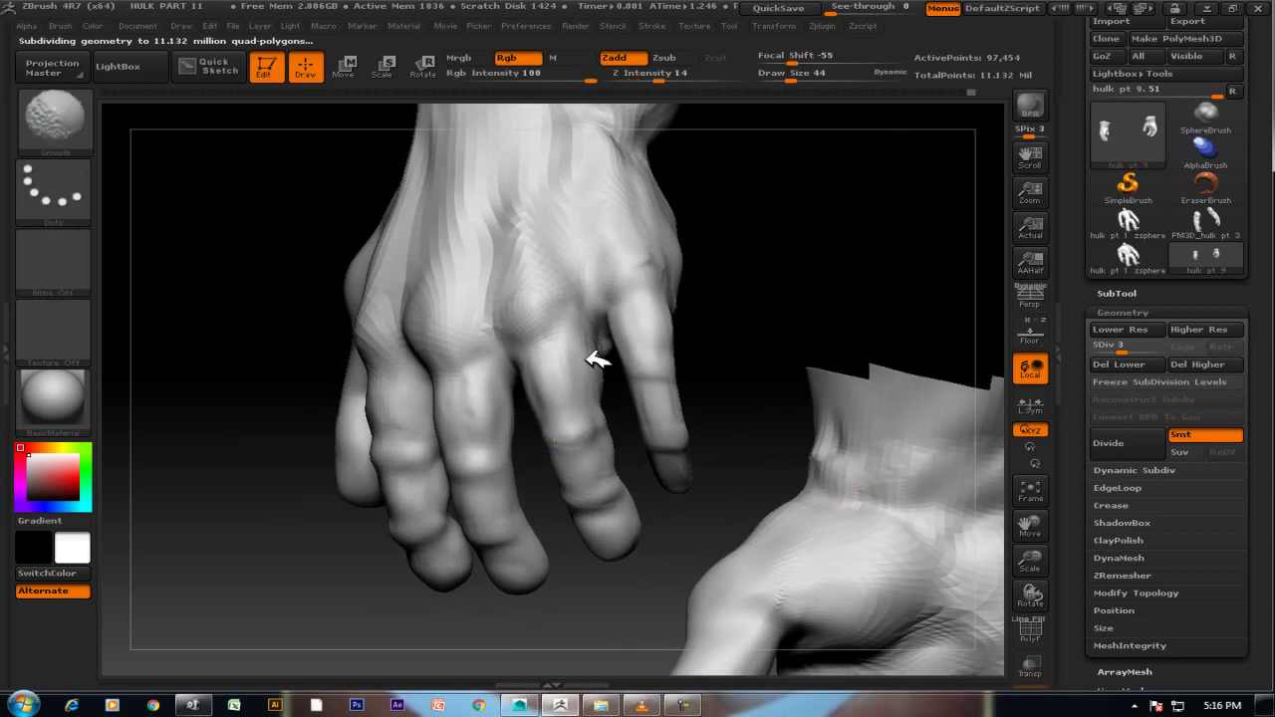
{"action": "key", "text": "shift"}
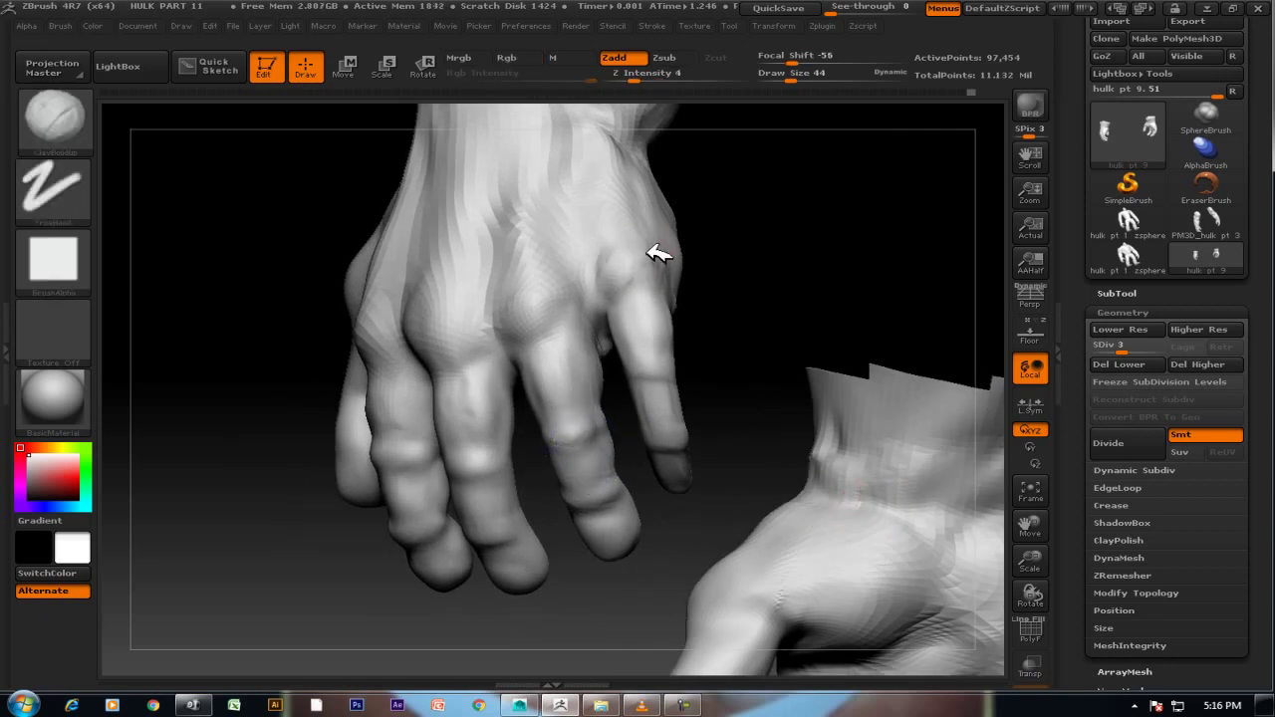
{"action": "left_click_drag", "start_coordinate": [648, 76], "coordinate": [635, 76]}
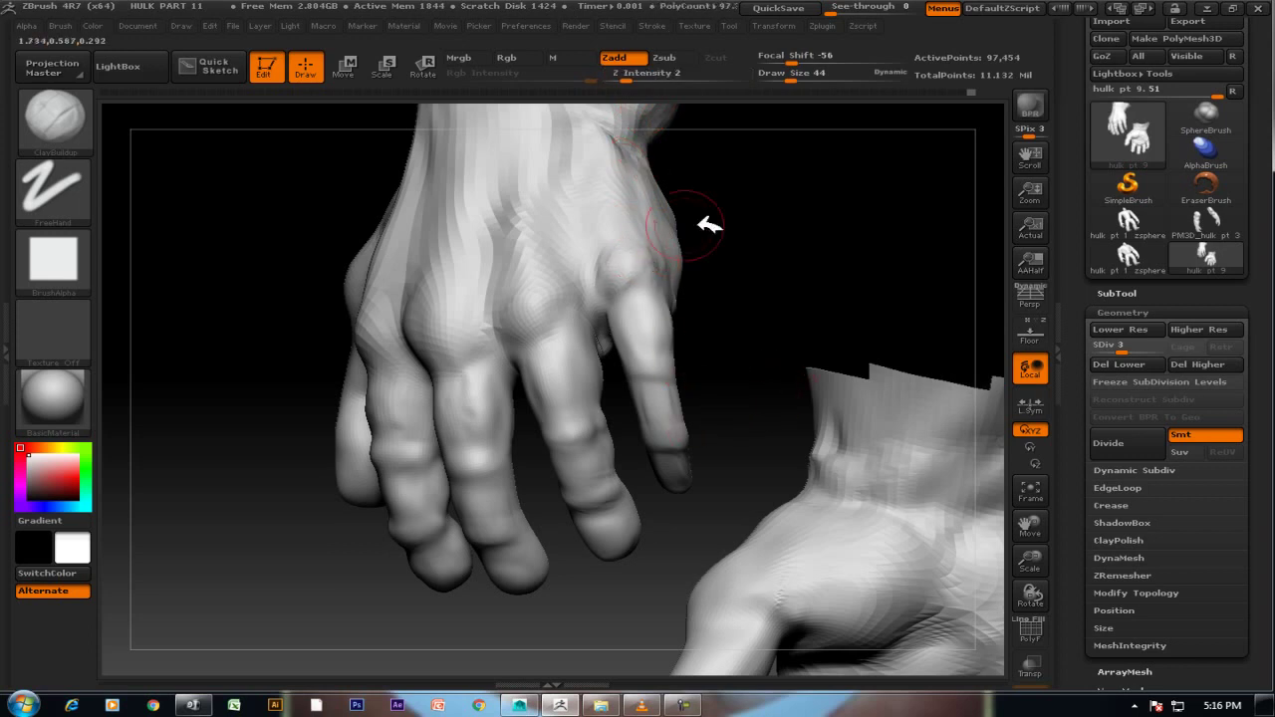
{"action": "left_click_drag", "start_coordinate": [710, 225], "coordinate": [690, 274]}
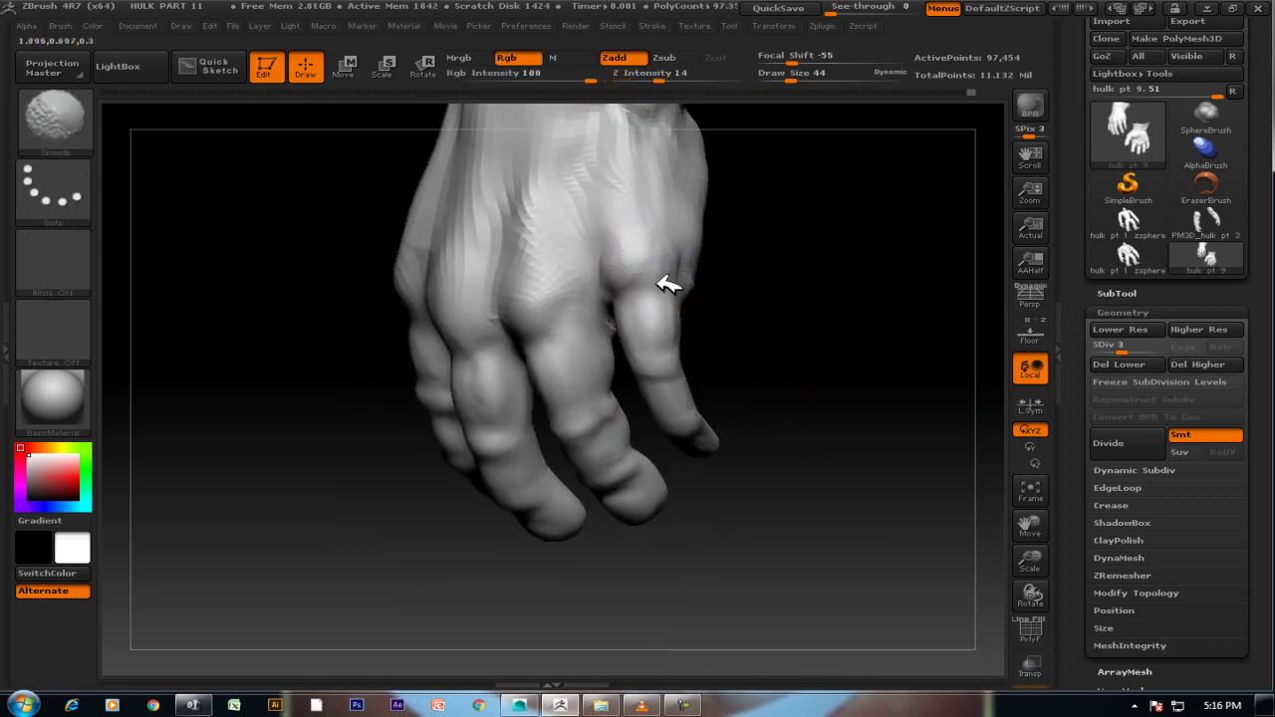
{"action": "mouse_move", "coordinate": [612, 276]}
{"action": "left_mouse_down"}
{"action": "mouse_move", "coordinate": [824, 290]}
{"action": "mouse_move", "coordinate": [536, 311]}
{"action": "left_mouse_up"}
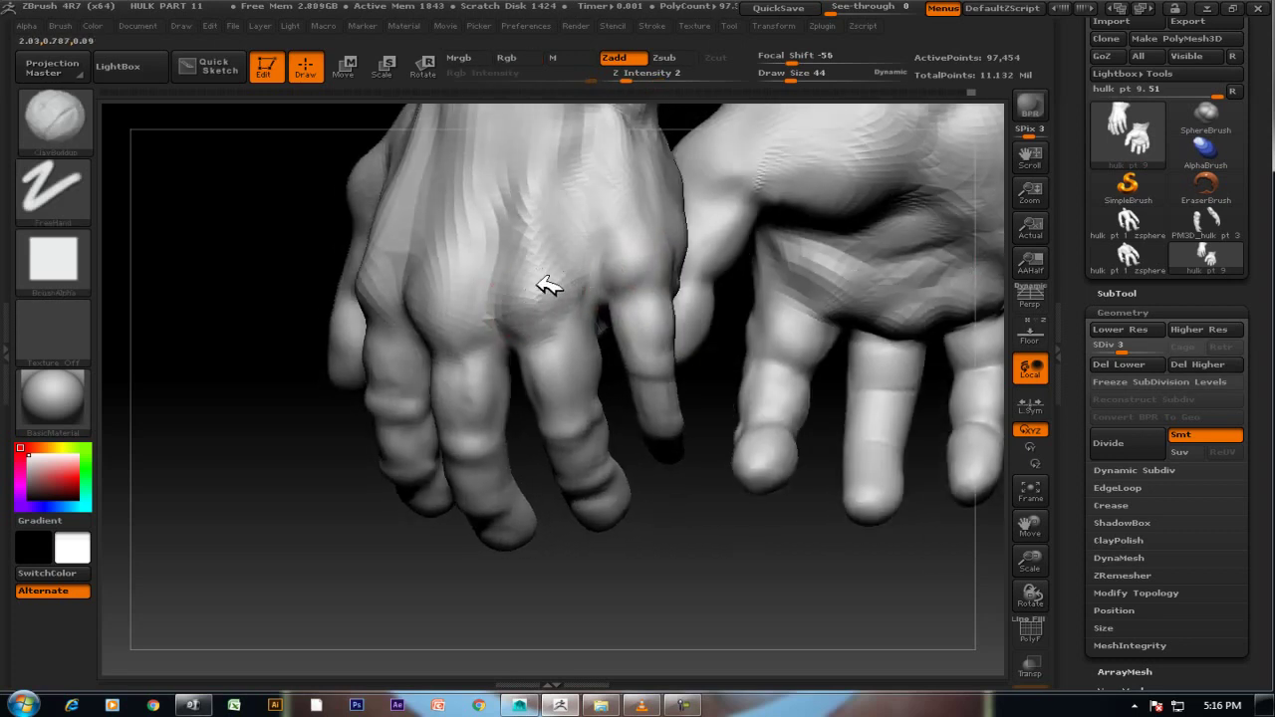
Smooth the knuckles on the back of the hand from several angles.
{"action": "key", "text": "shift"}
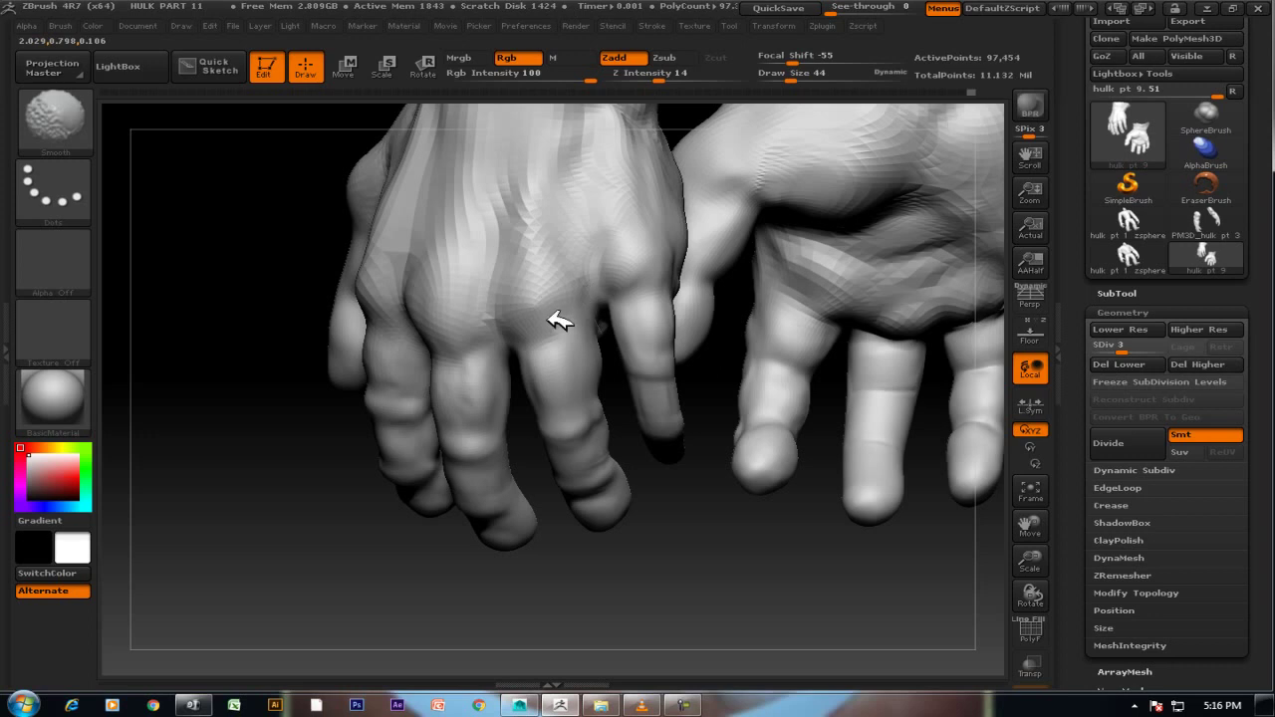
{"action": "left_click_drag", "start_coordinate": [706, 555], "coordinate": [764, 569]}
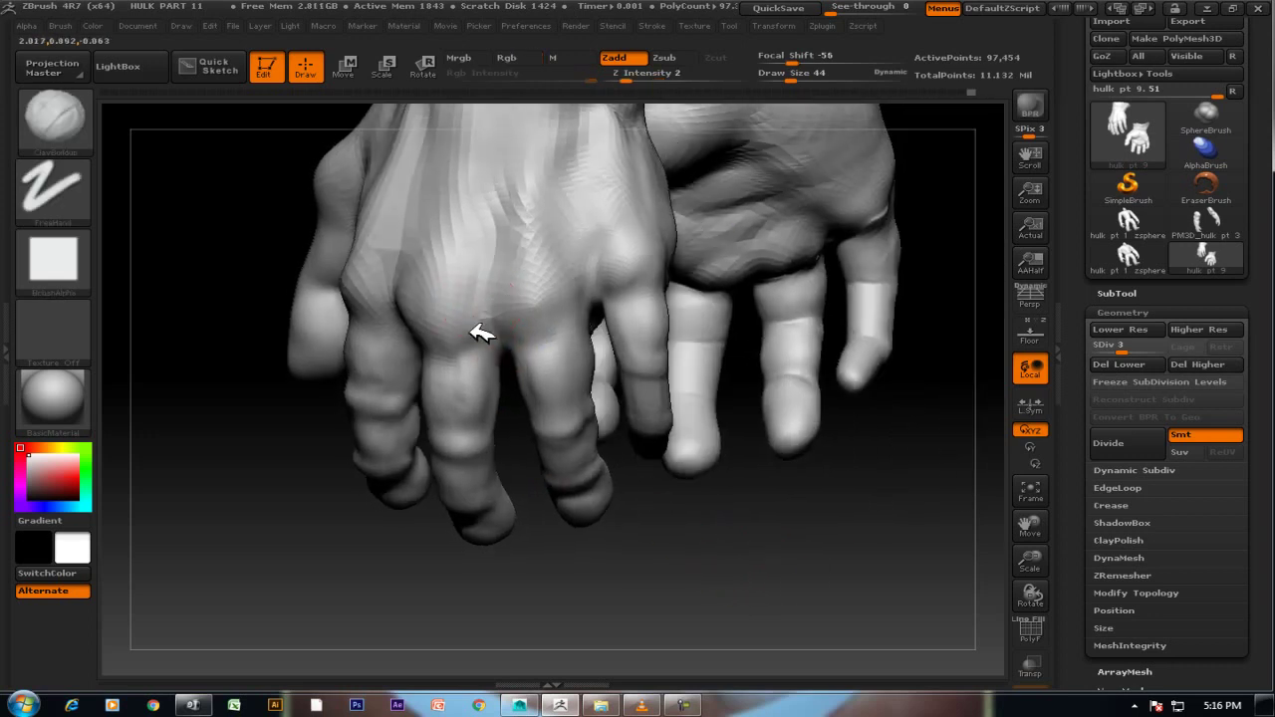
{"action": "left_click_drag", "start_coordinate": [777, 550], "coordinate": [529, 399]}
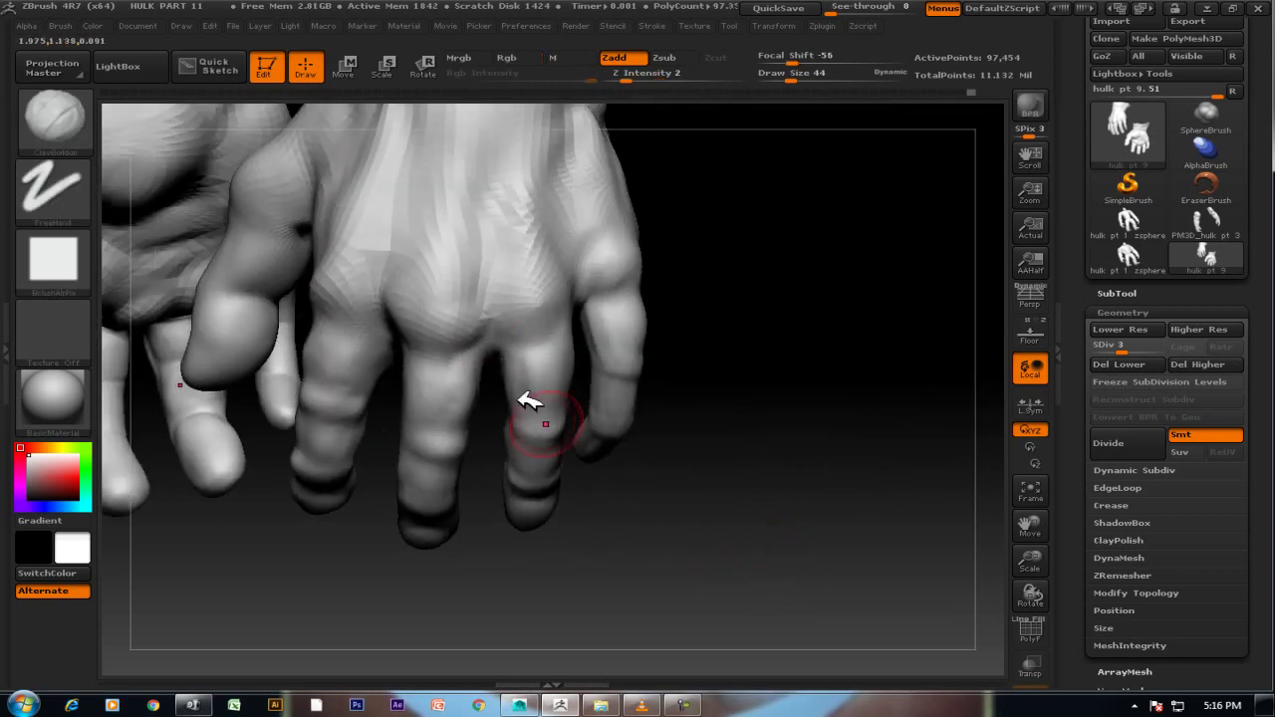
{"action": "key", "text": "shift"}
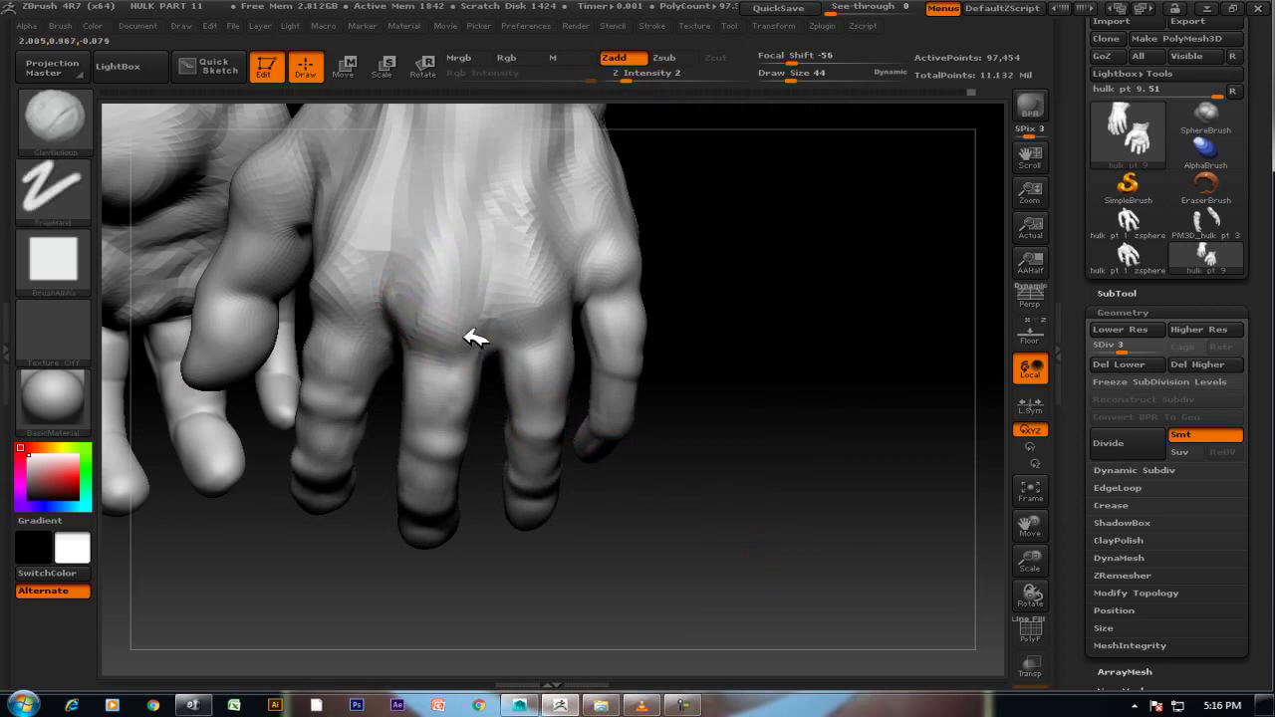
{"action": "key", "text": "shift"}
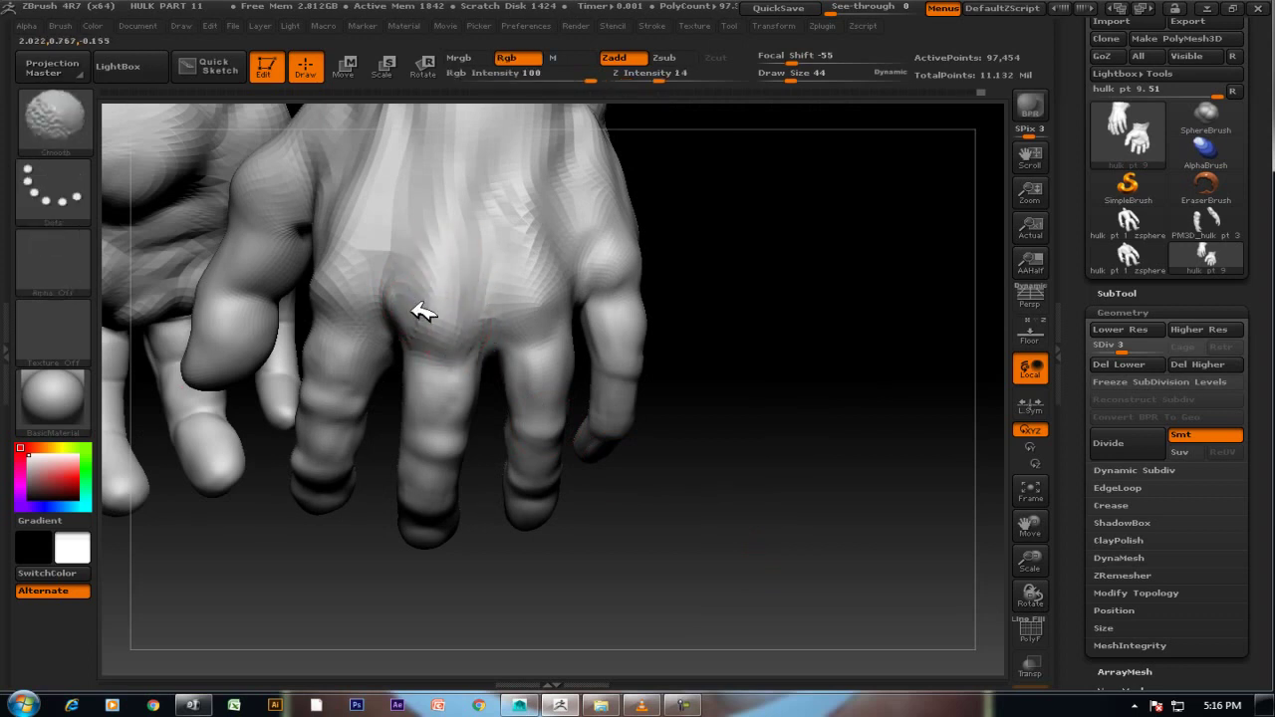
{"action": "left_click_drag", "start_coordinate": [820, 413], "coordinate": [735, 447]}
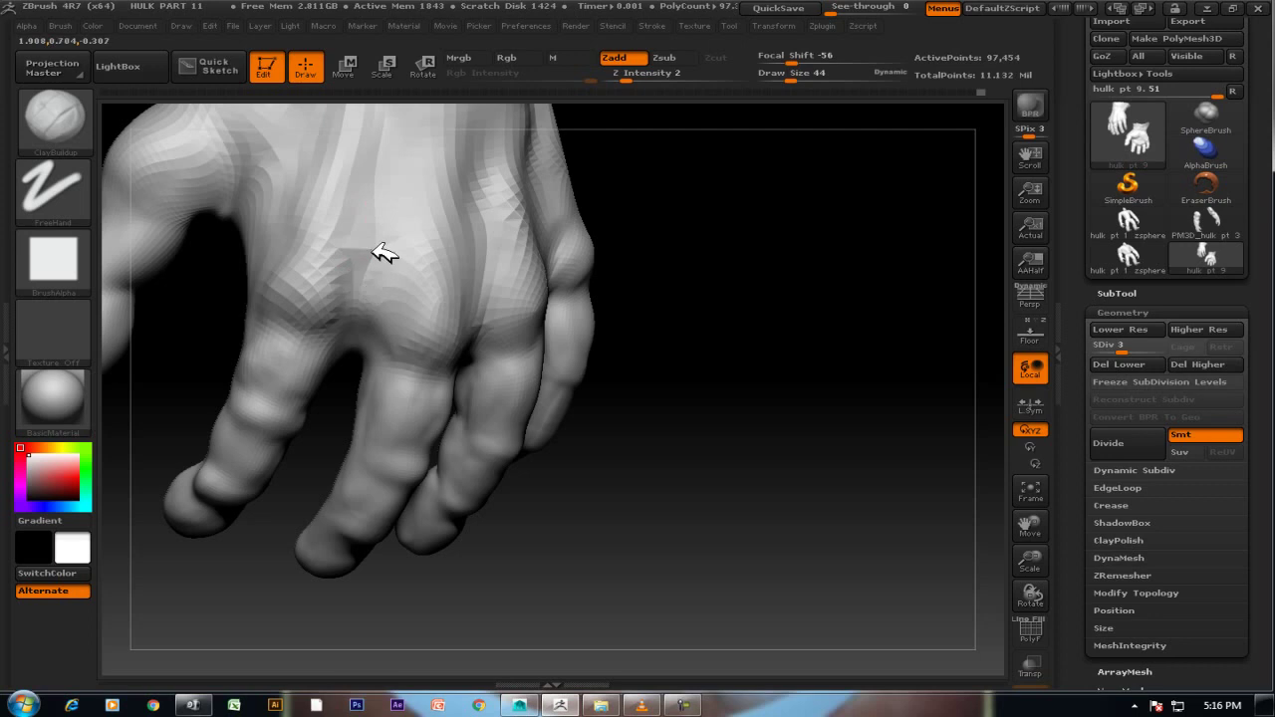
{"action": "mouse_move", "coordinate": [768, 460]}
{"action": "left_mouse_down"}
{"action": "mouse_move", "coordinate": [774, 427]}
{"action": "mouse_move", "coordinate": [787, 429]}
{"action": "left_mouse_up"}
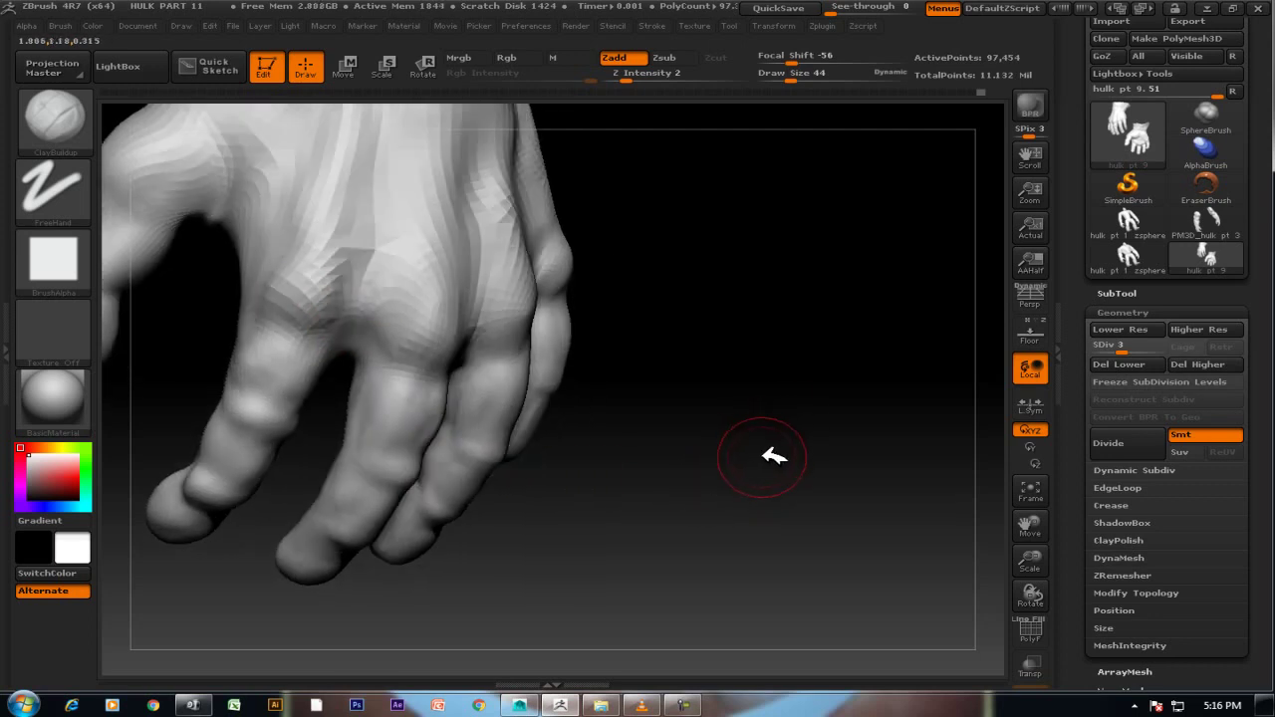
{"action": "mouse_move", "coordinate": [733, 489]}
{"action": "left_mouse_down"}
{"action": "mouse_move", "coordinate": [806, 450]}
{"action": "mouse_move", "coordinate": [826, 456]}
{"action": "mouse_move", "coordinate": [462, 293]}
{"action": "left_mouse_up"}
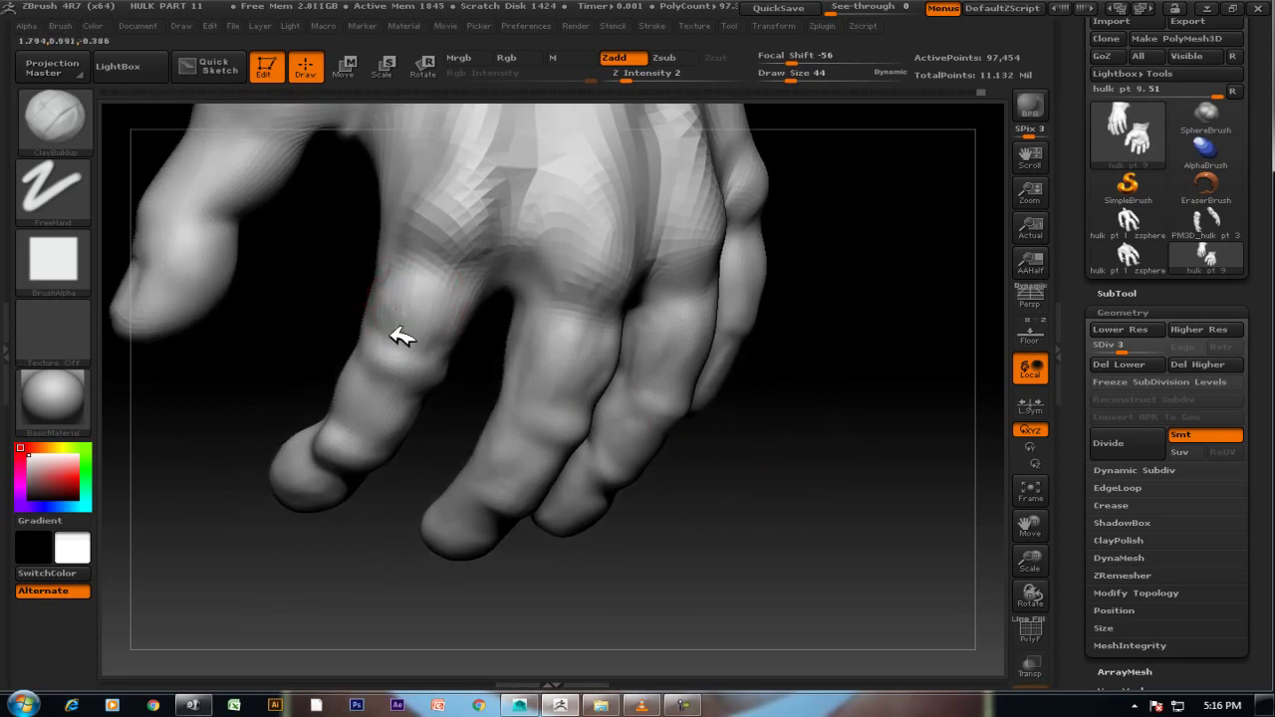
{"action": "key", "text": "shift"}
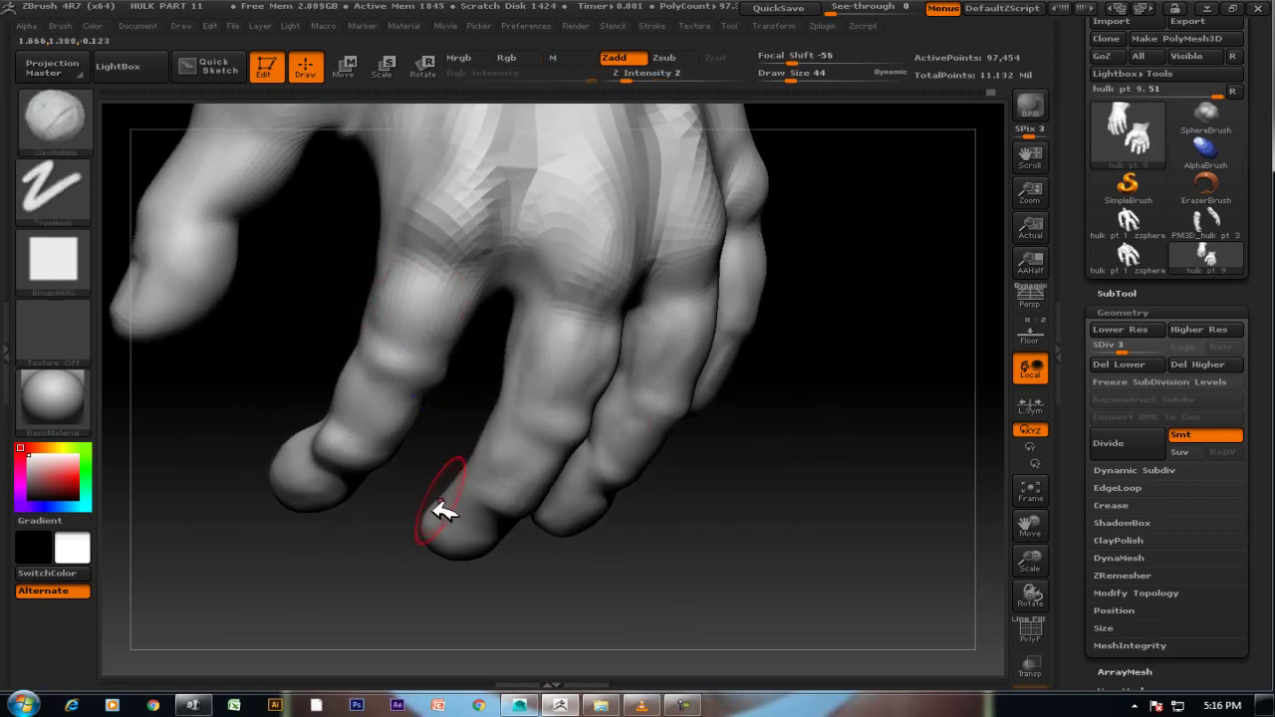
Sculpt along a finger's surface, checking fingertips and palm, and shrink the brush to 36.
{"action": "mouse_move", "coordinate": [416, 483]}
{"action": "left_mouse_down"}
{"action": "mouse_move", "coordinate": [484, 442]}
{"action": "mouse_move", "coordinate": [442, 501]}
{"action": "mouse_move", "coordinate": [447, 569]}
{"action": "mouse_move", "coordinate": [386, 340]}
{"action": "mouse_move", "coordinate": [351, 329]}
{"action": "left_mouse_up"}
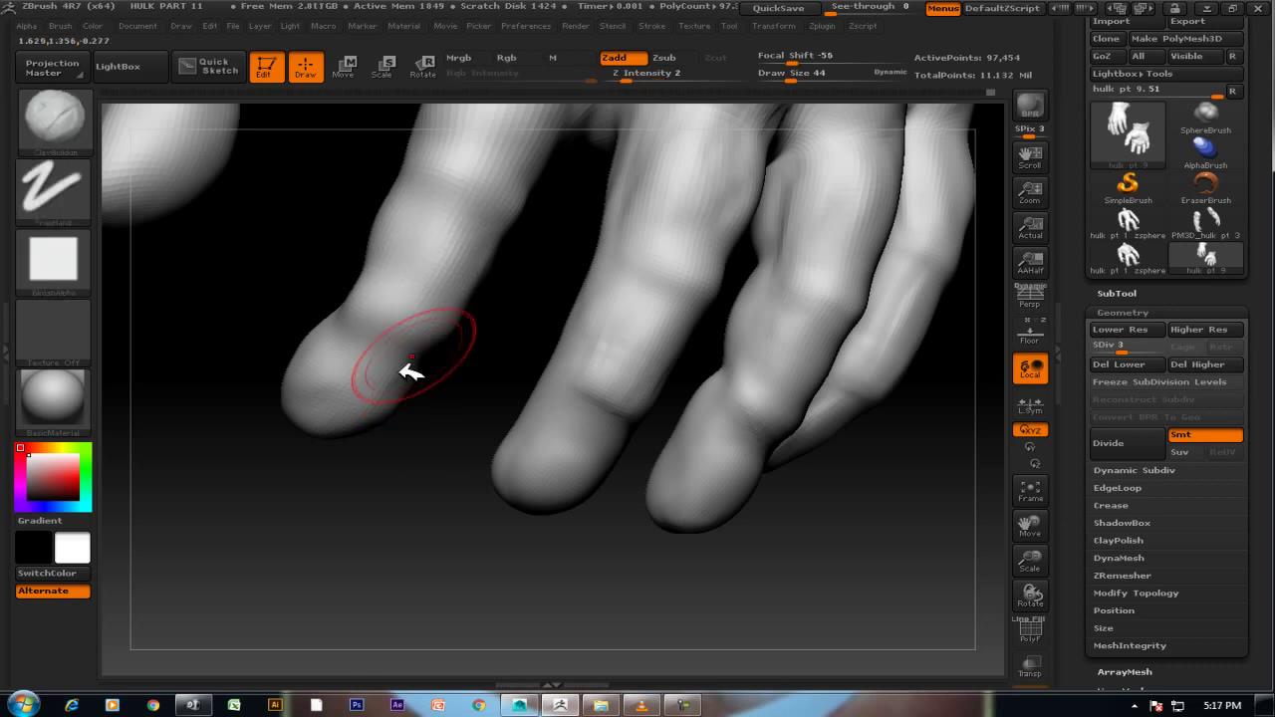
{"action": "mouse_move", "coordinate": [406, 548]}
{"action": "left_mouse_down"}
{"action": "mouse_move", "coordinate": [392, 373]}
{"action": "mouse_move", "coordinate": [394, 390]}
{"action": "left_mouse_up"}
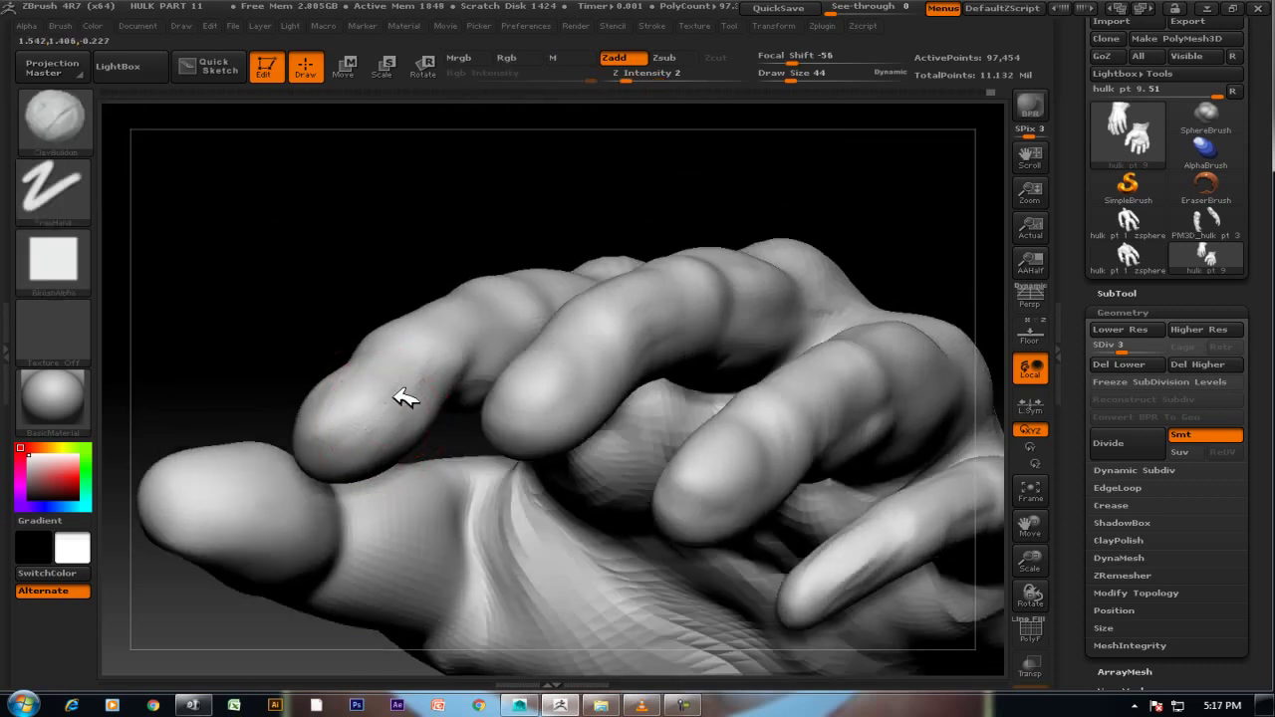
{"action": "mouse_move", "coordinate": [342, 356]}
{"action": "left_mouse_down"}
{"action": "mouse_move", "coordinate": [448, 432]}
{"action": "mouse_move", "coordinate": [401, 449]}
{"action": "left_mouse_up"}
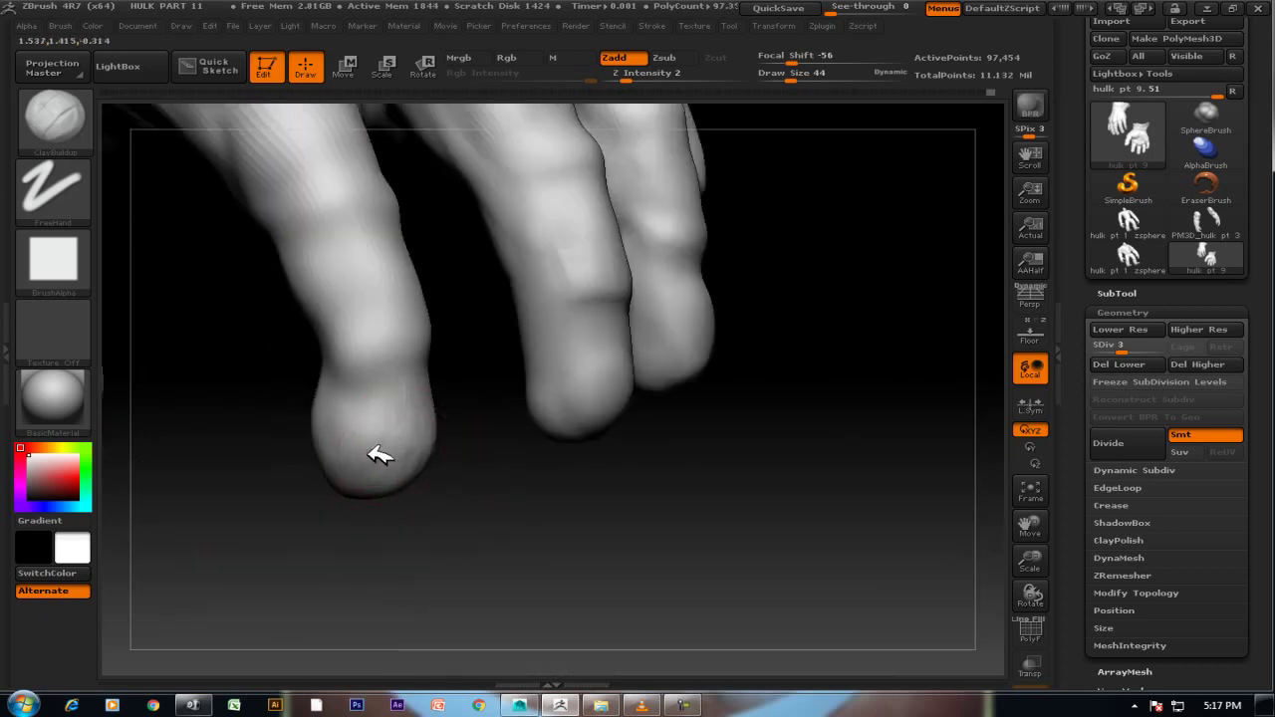
{"action": "key", "text": "shift"}
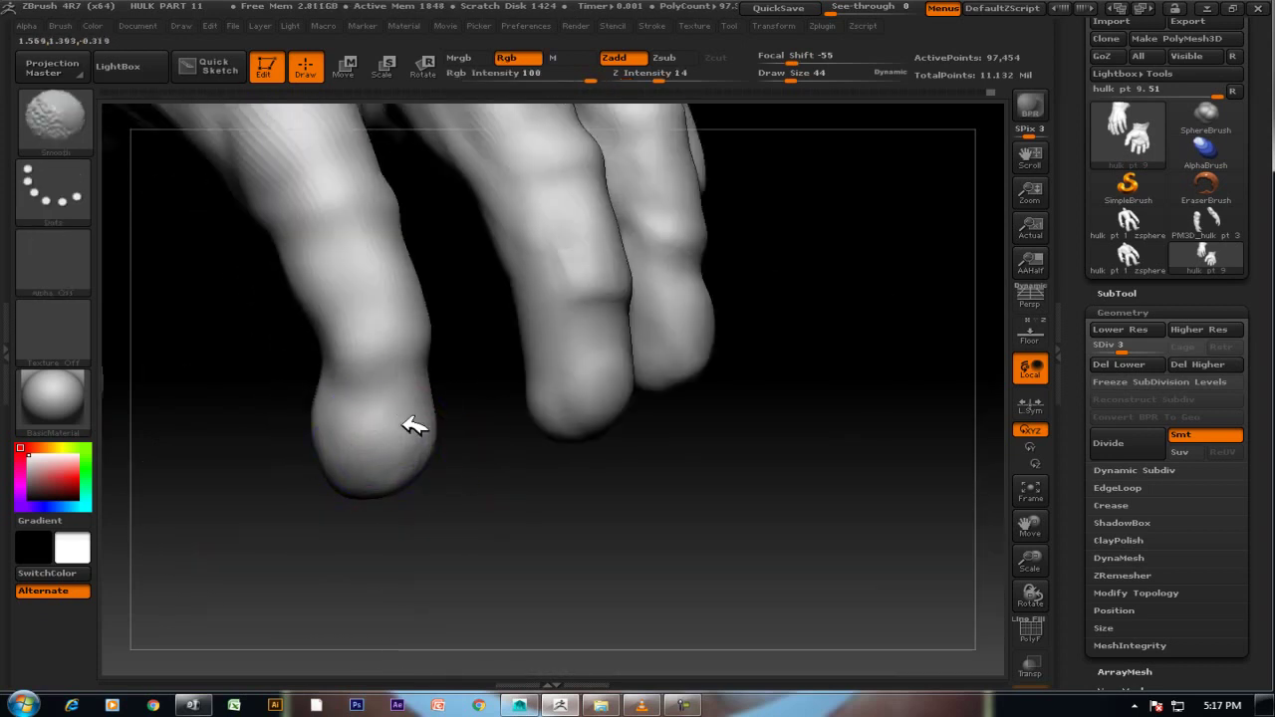
{"action": "mouse_move", "coordinate": [625, 456]}
{"action": "left_mouse_down"}
{"action": "mouse_move", "coordinate": [805, 495]}
{"action": "mouse_move", "coordinate": [843, 448]}
{"action": "mouse_move", "coordinate": [883, 442]}
{"action": "left_mouse_up"}
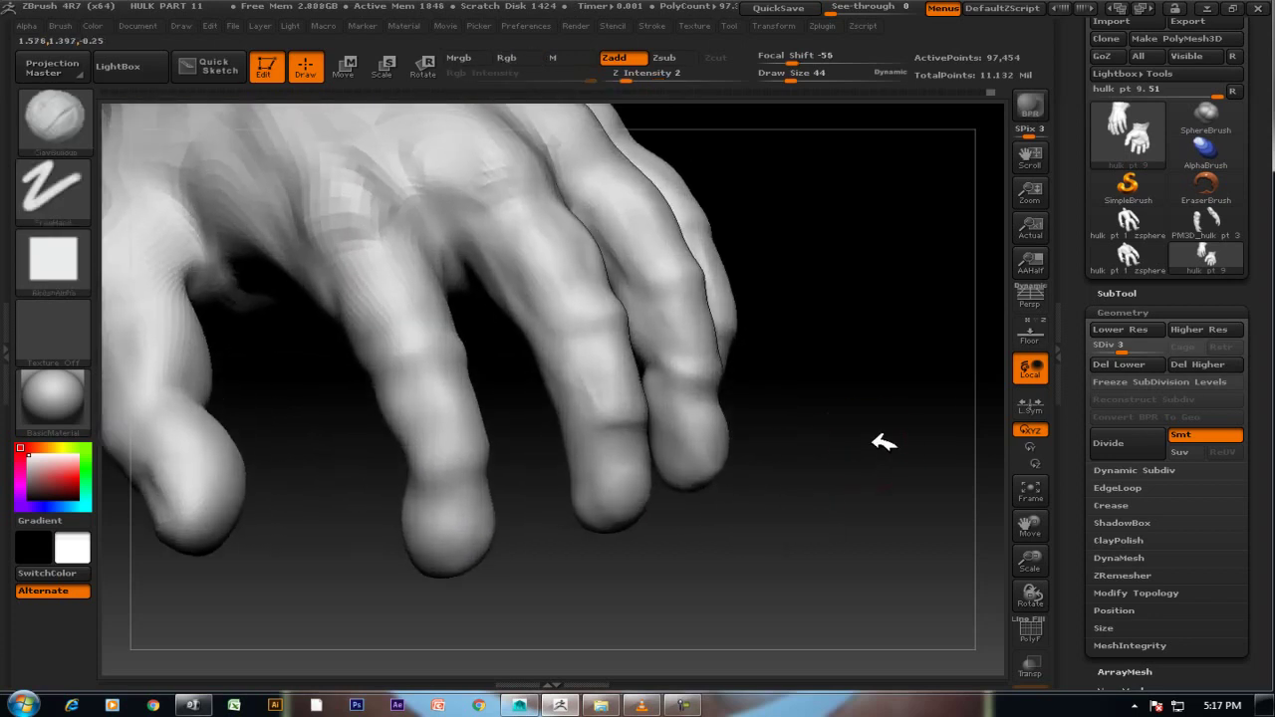
{"action": "left_click_drag", "start_coordinate": [369, 281], "coordinate": [379, 307]}
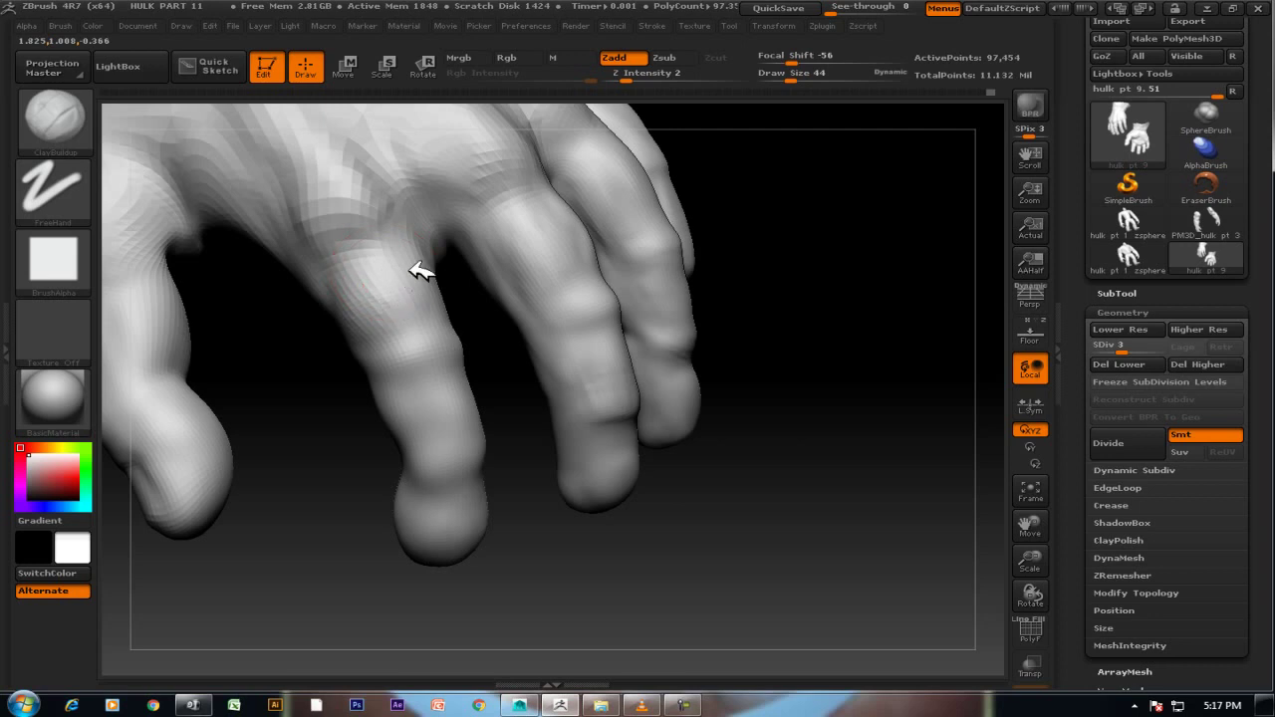
{"action": "mouse_move", "coordinate": [655, 533]}
{"action": "left_mouse_down"}
{"action": "mouse_move", "coordinate": [617, 535]}
{"action": "mouse_move", "coordinate": [538, 389]}
{"action": "left_mouse_up"}
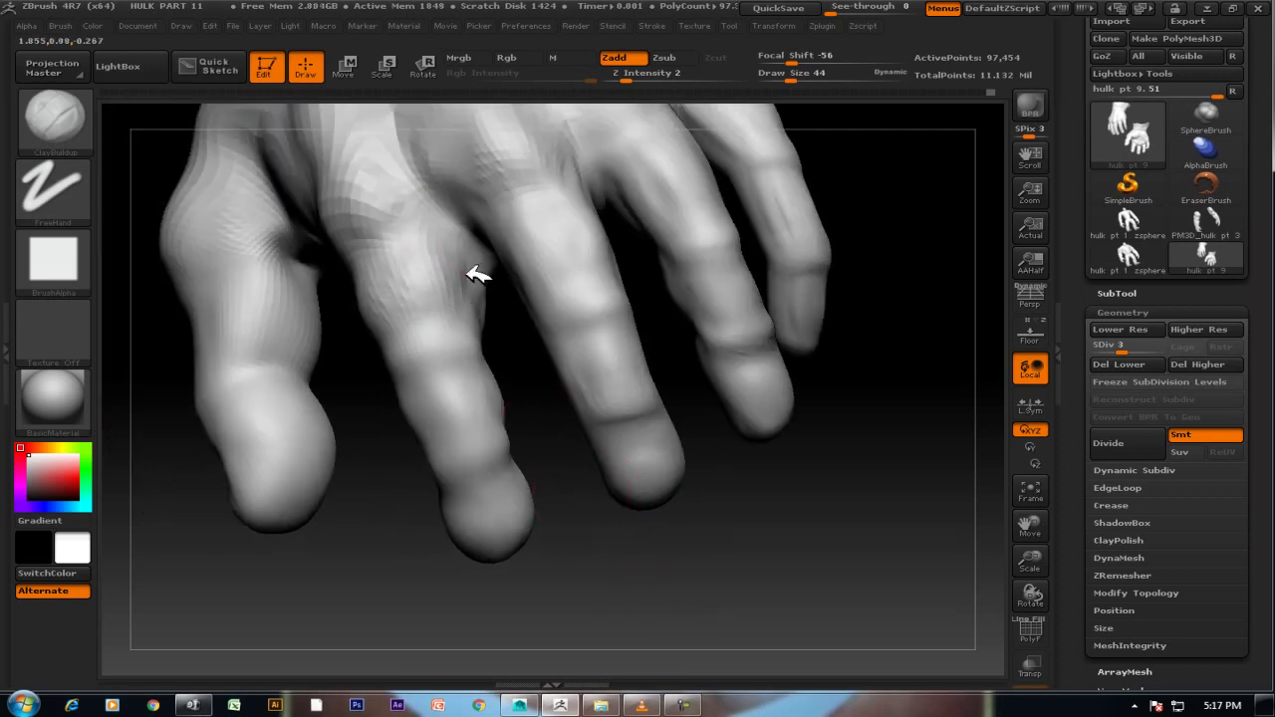
{"action": "mouse_move", "coordinate": [820, 484]}
{"action": "left_mouse_down"}
{"action": "mouse_move", "coordinate": [798, 584]}
{"action": "mouse_move", "coordinate": [826, 512]}
{"action": "left_mouse_up"}
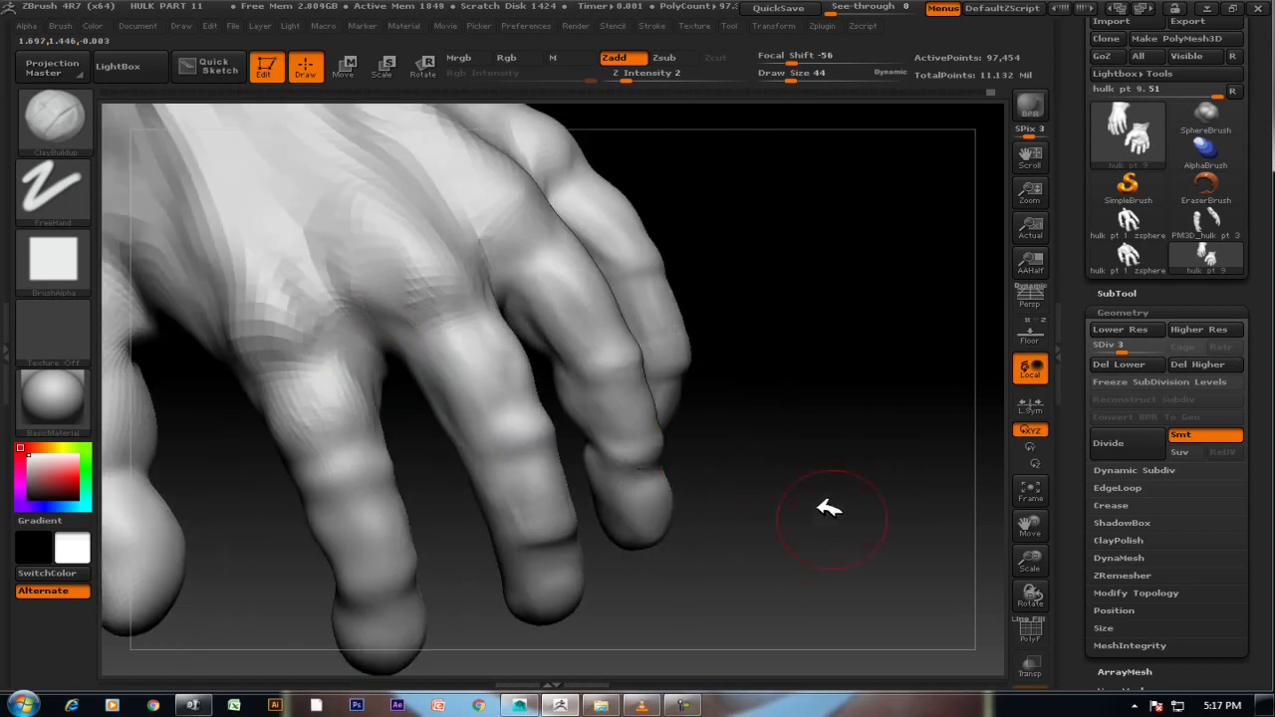
{"action": "key", "text": "bracketleft"}
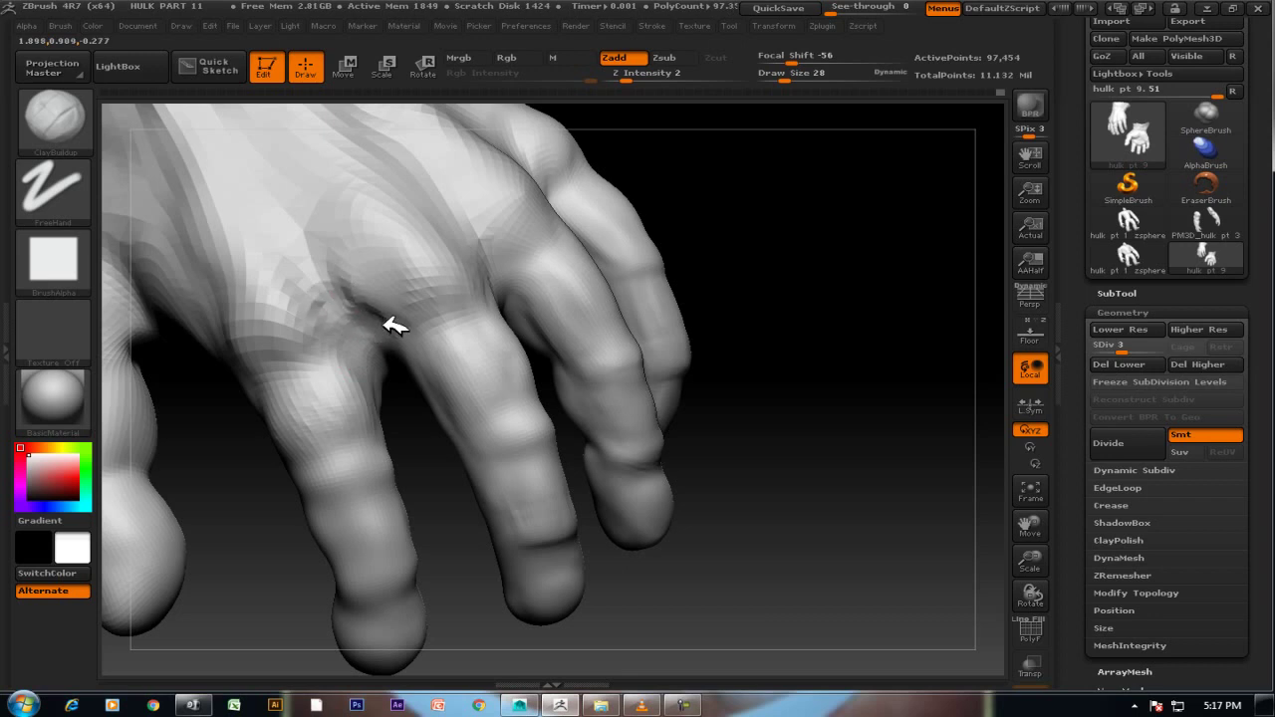
{"action": "mouse_move", "coordinate": [713, 291]}
{"action": "left_mouse_down"}
{"action": "mouse_move", "coordinate": [817, 244]}
{"action": "mouse_move", "coordinate": [817, 318]}
{"action": "mouse_move", "coordinate": [886, 308]}
{"action": "mouse_move", "coordinate": [848, 463]}
{"action": "mouse_move", "coordinate": [854, 364]}
{"action": "mouse_move", "coordinate": [541, 408]}
{"action": "left_mouse_up"}
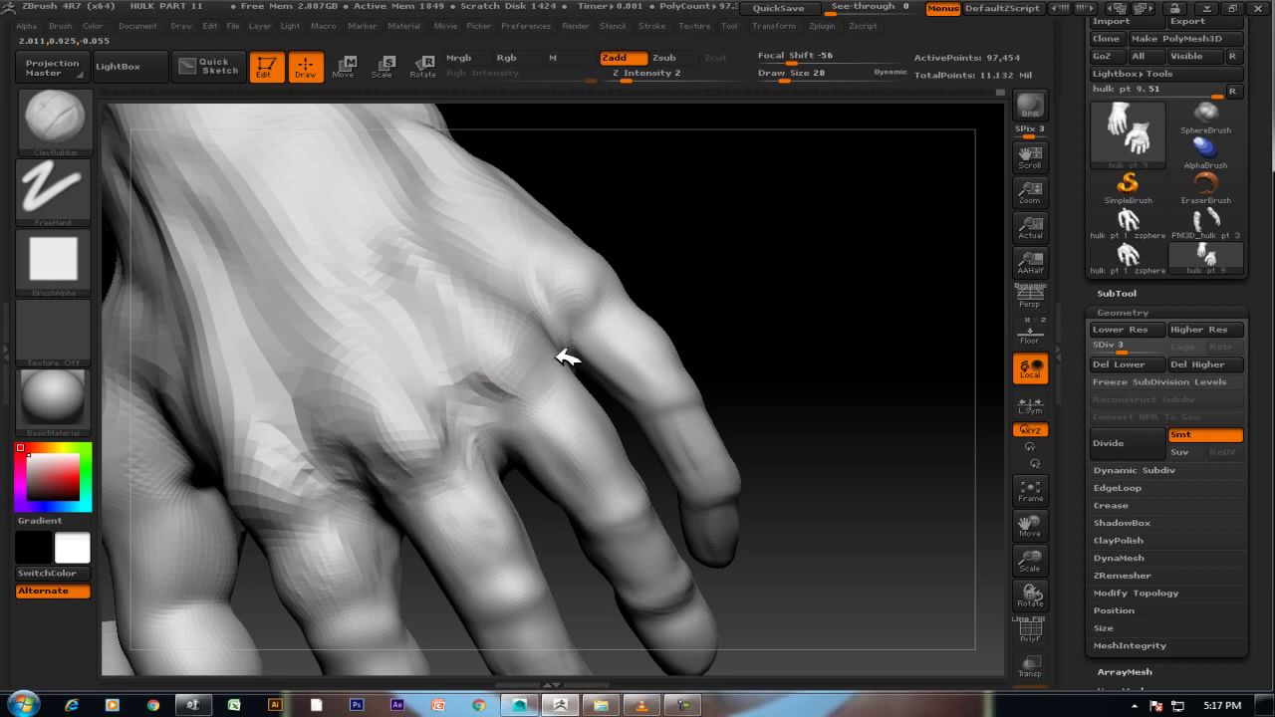
{"action": "left_click_drag", "start_coordinate": [718, 259], "coordinate": [556, 334]}
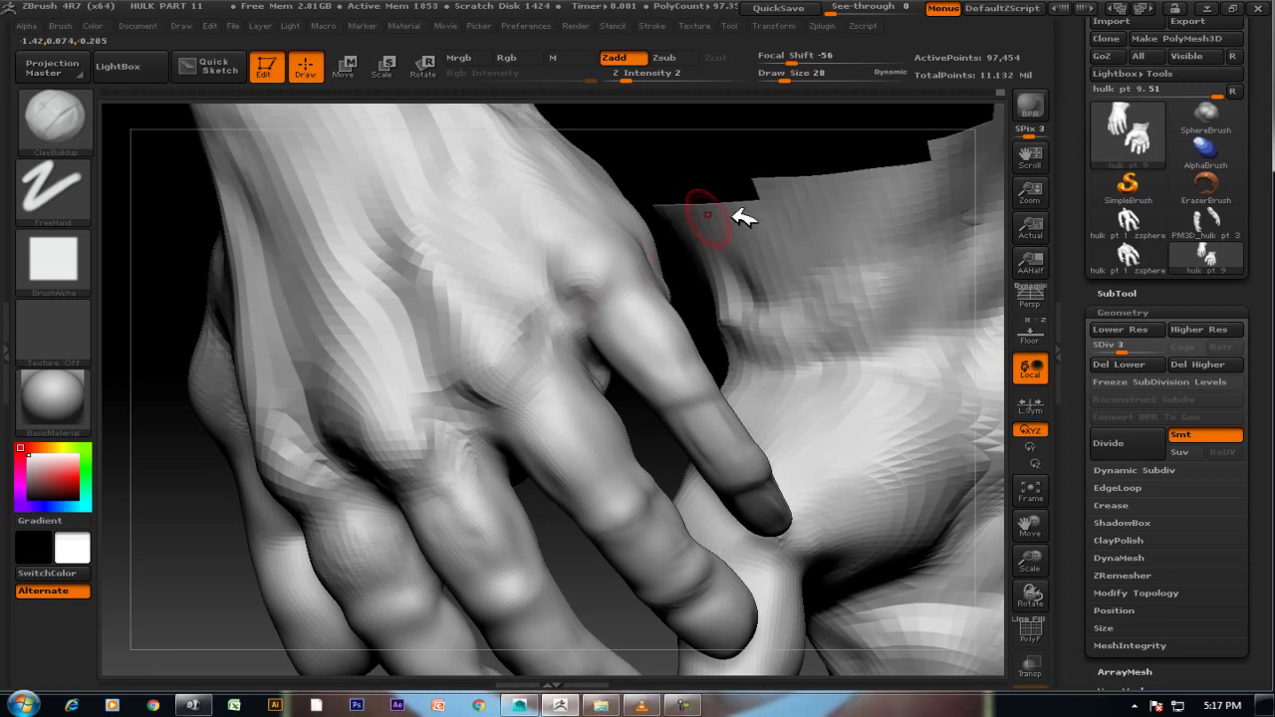
Enlarge the brush to 60 and build up clay along the side of the hand.
{"action": "key", "text": "shift"}
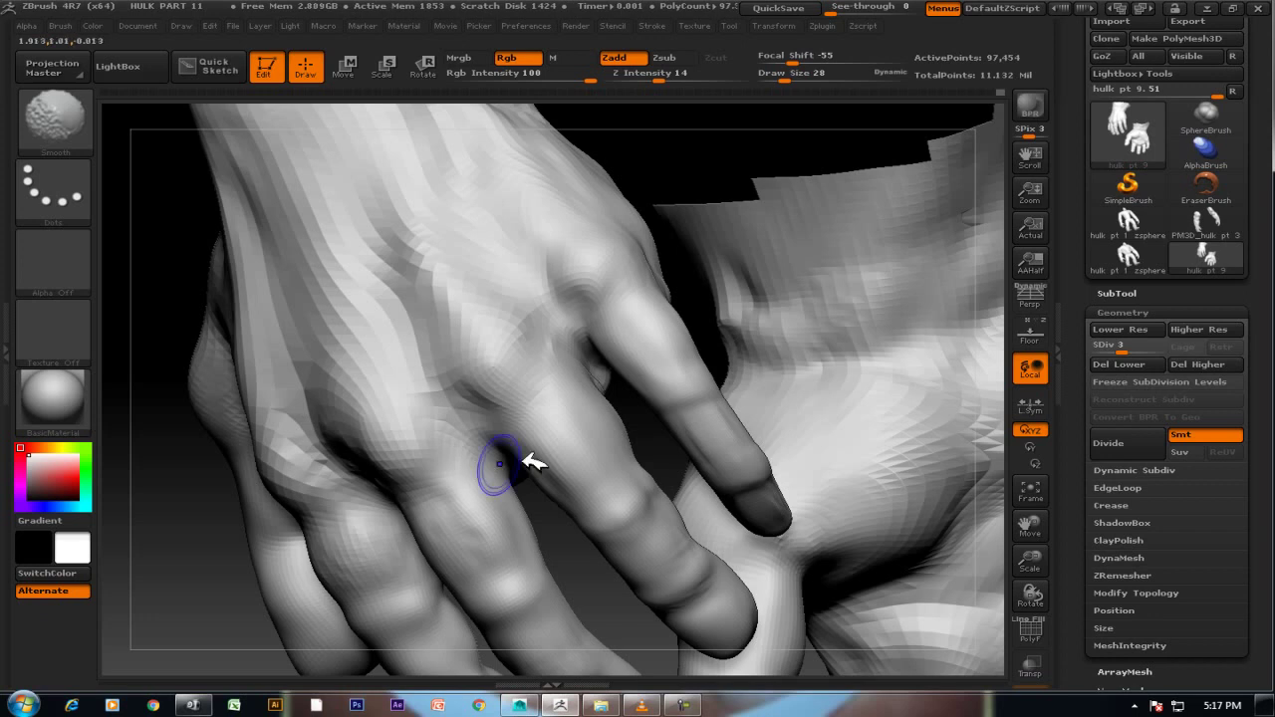
{"action": "mouse_move", "coordinate": [256, 521]}
{"action": "left_mouse_down"}
{"action": "mouse_move", "coordinate": [328, 541]}
{"action": "mouse_move", "coordinate": [431, 488]}
{"action": "left_mouse_up"}
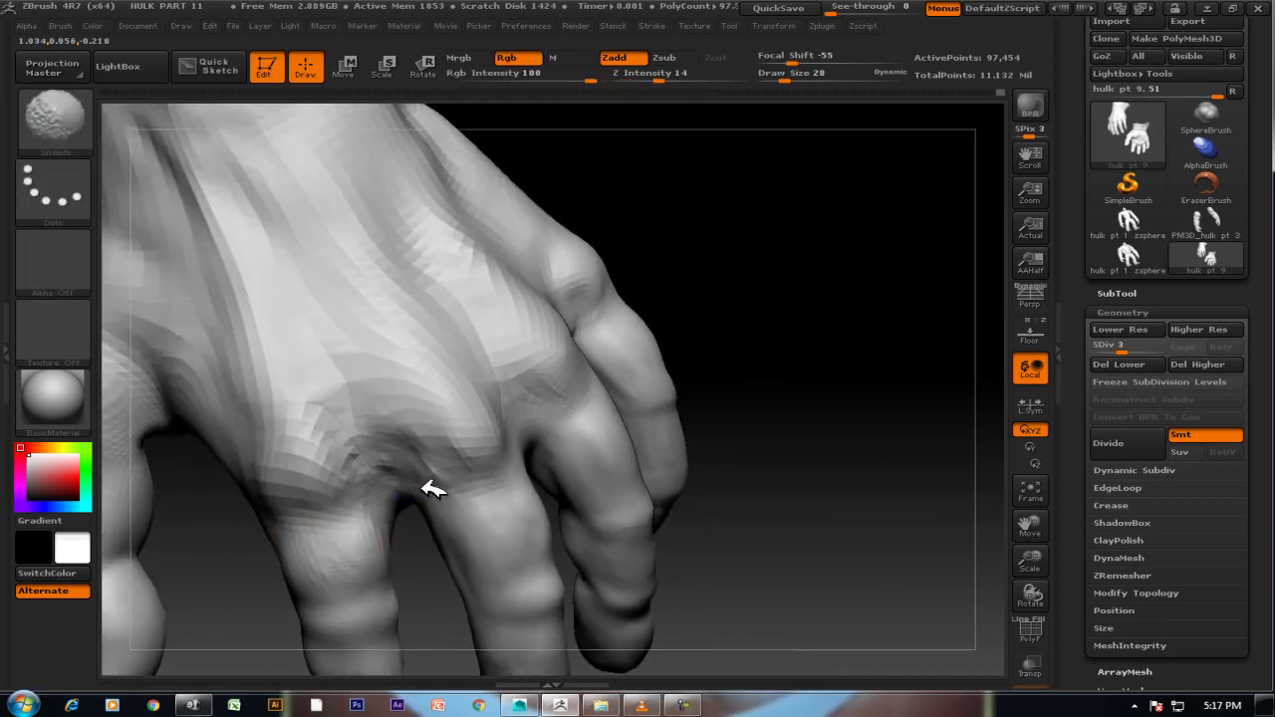
{"action": "mouse_move", "coordinate": [811, 419]}
{"action": "left_mouse_down", "text": "alt"}
{"action": "mouse_move", "coordinate": [797, 271]}
{"action": "mouse_move", "coordinate": [786, 359]}
{"action": "mouse_move", "coordinate": [800, 429]}
{"action": "mouse_move", "coordinate": [784, 459]}
{"action": "mouse_move", "coordinate": [732, 448]}
{"action": "mouse_move", "coordinate": [763, 498]}
{"action": "mouse_move", "coordinate": [789, 451]}
{"action": "mouse_move", "coordinate": [717, 444]}
{"action": "left_mouse_up", "text": "alt"}
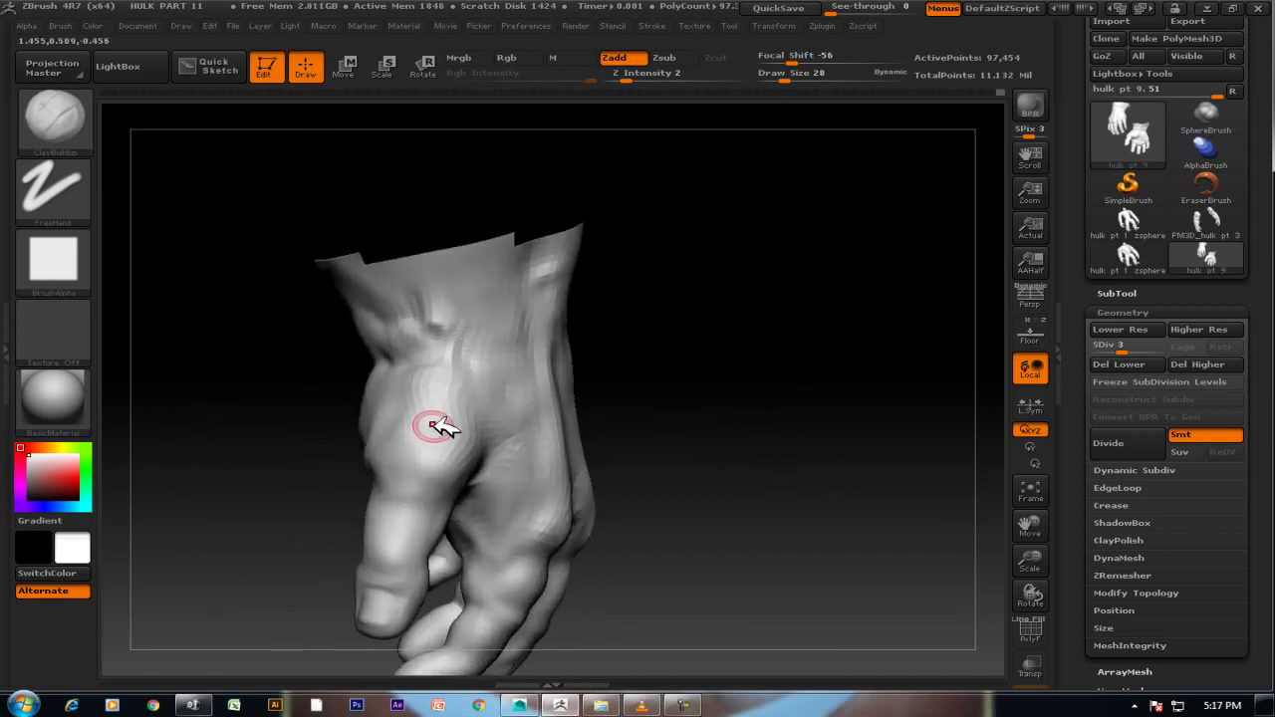
{"action": "key", "text": "bracketright"}
{"action": "key", "text": "bracketright"}
{"action": "key", "text": "bracketright"}
{"action": "mouse_move", "coordinate": [439, 423]}
{"action": "left_mouse_down"}
{"action": "mouse_move", "coordinate": [444, 314]}
{"action": "mouse_move", "coordinate": [467, 317]}
{"action": "left_mouse_up"}
{"action": "mouse_move", "coordinate": [647, 378]}
{"action": "left_mouse_down"}
{"action": "mouse_move", "coordinate": [826, 408]}
{"action": "mouse_move", "coordinate": [820, 398]}
{"action": "mouse_move", "coordinate": [874, 402]}
{"action": "mouse_move", "coordinate": [789, 411]}
{"action": "mouse_move", "coordinate": [714, 456]}
{"action": "mouse_move", "coordinate": [709, 427]}
{"action": "mouse_move", "coordinate": [598, 448]}
{"action": "left_mouse_up"}
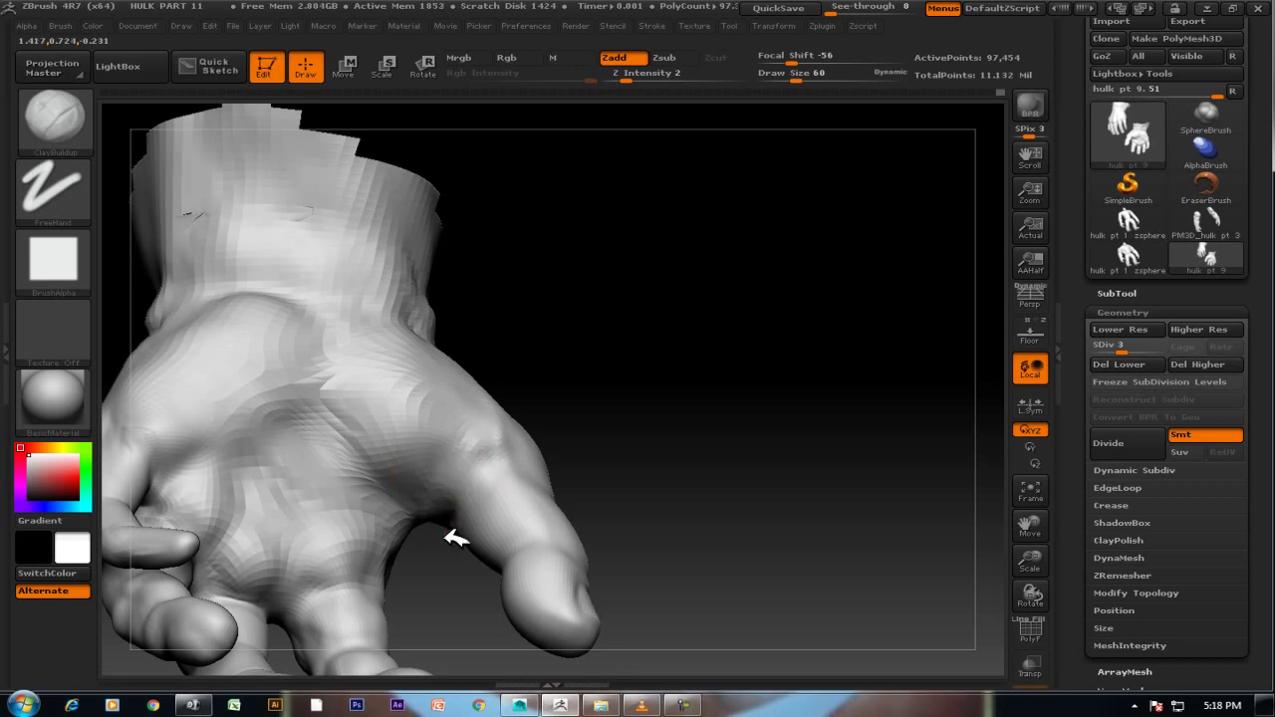
Smooth the knuckles and the outer side of the hand from several views.
{"action": "key", "text": "shift"}
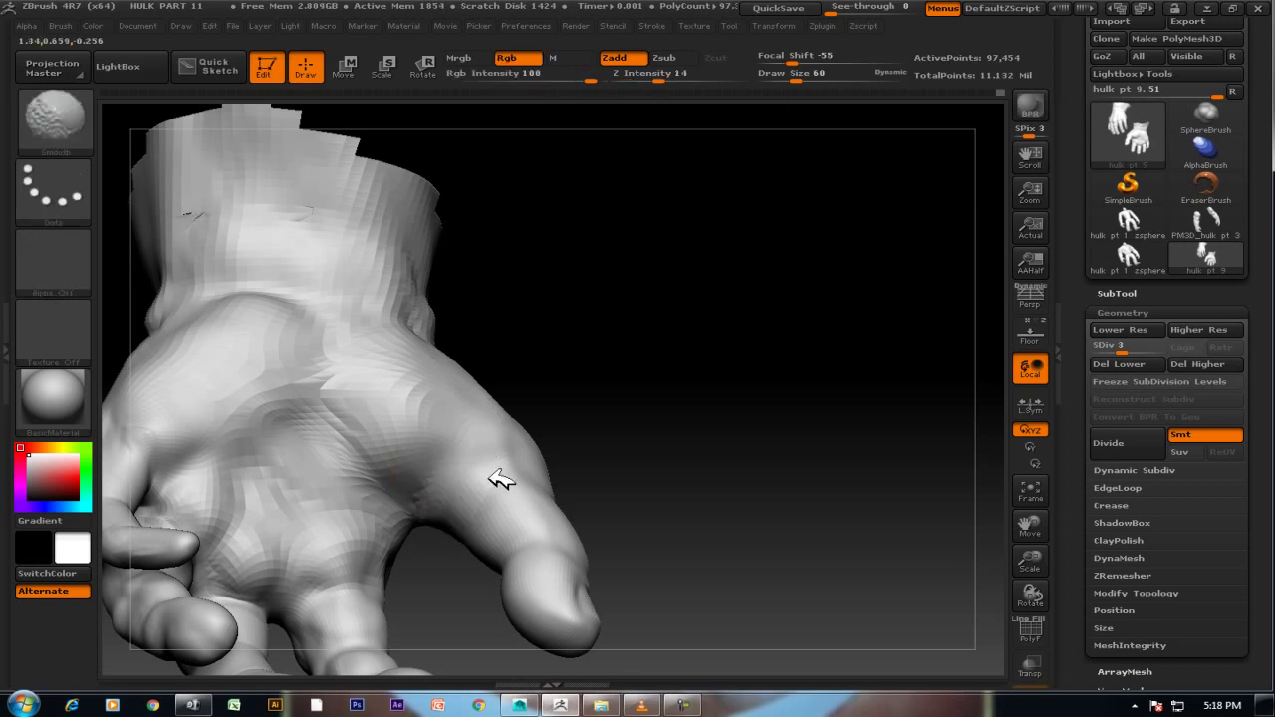
{"action": "left_click_drag", "start_coordinate": [607, 443], "coordinate": [649, 442]}
{"action": "mouse_move", "coordinate": [653, 368]}
{"action": "left_mouse_down"}
{"action": "mouse_move", "coordinate": [661, 379]}
{"action": "mouse_move", "coordinate": [755, 365]}
{"action": "mouse_move", "coordinate": [585, 416]}
{"action": "left_mouse_up"}
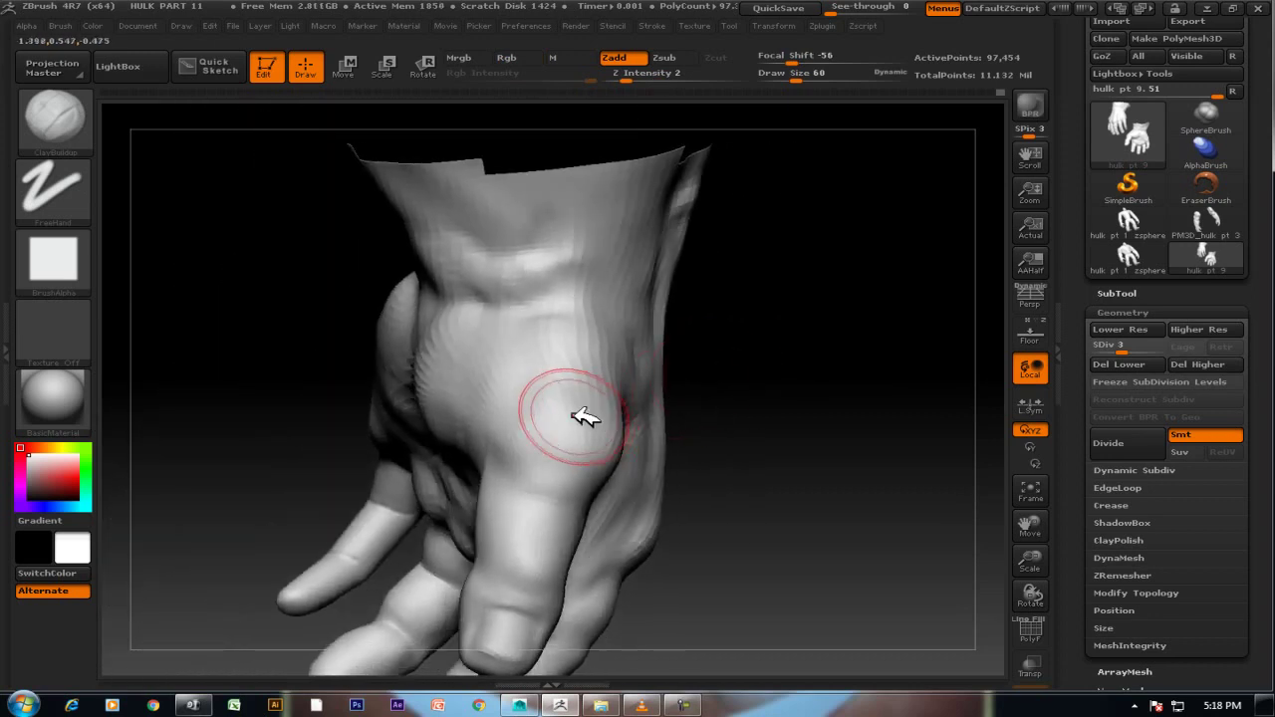
{"action": "mouse_move", "coordinate": [721, 427]}
{"action": "left_mouse_down"}
{"action": "mouse_move", "coordinate": [754, 399]}
{"action": "mouse_move", "coordinate": [620, 433]}
{"action": "left_mouse_up"}
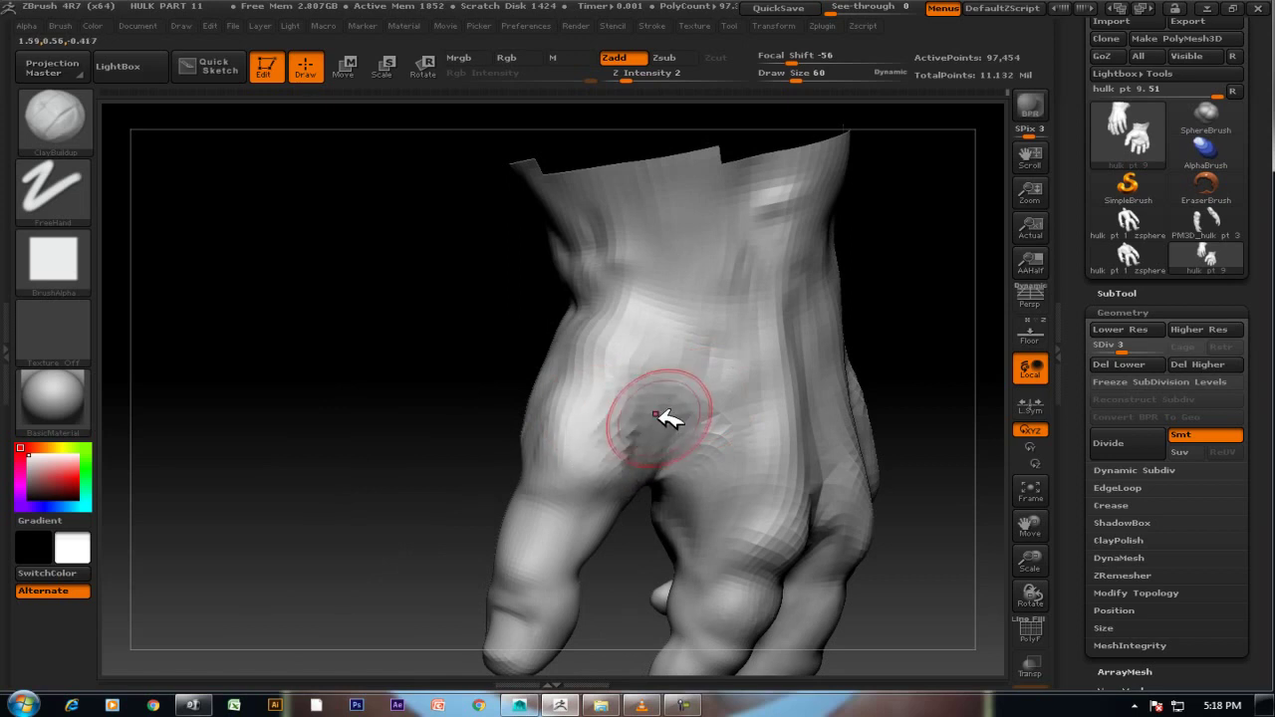
{"action": "key", "text": "shift"}
{"action": "mouse_move", "coordinate": [967, 370]}
{"action": "left_mouse_down"}
{"action": "mouse_move", "coordinate": [887, 368]}
{"action": "mouse_move", "coordinate": [934, 328]}
{"action": "mouse_move", "coordinate": [709, 427]}
{"action": "left_mouse_up"}
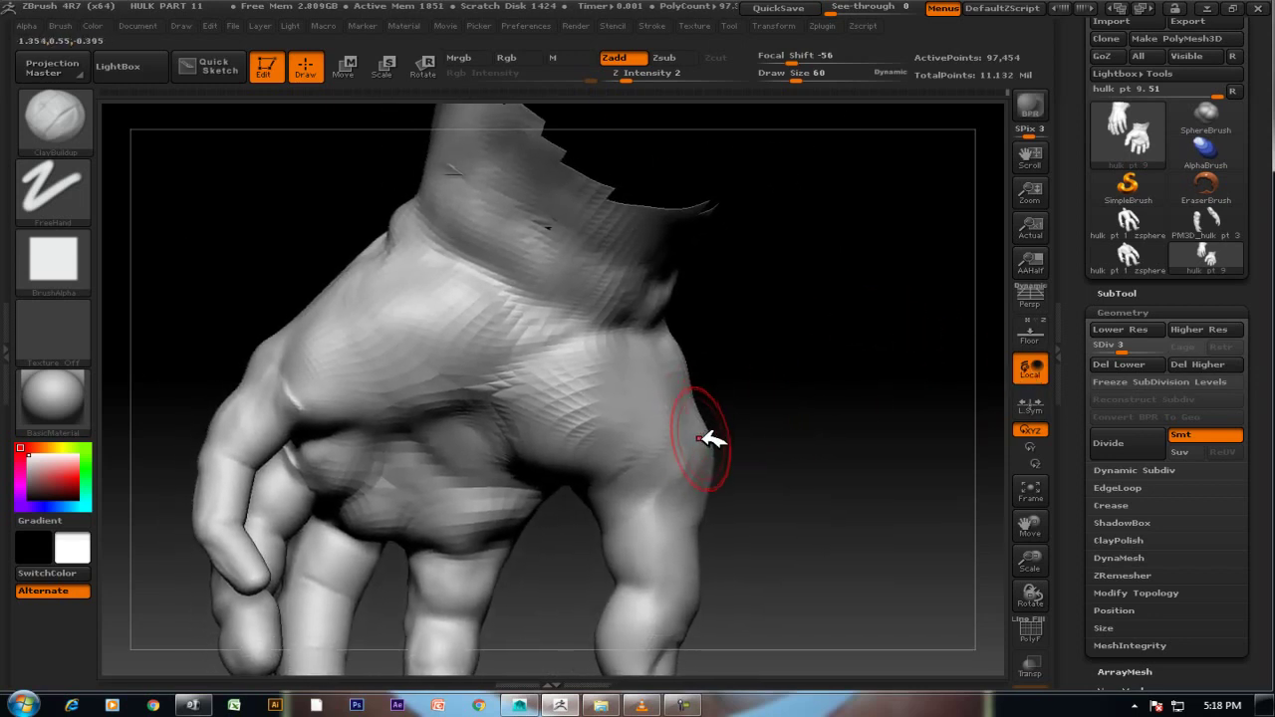
{"action": "key", "text": "shift"}
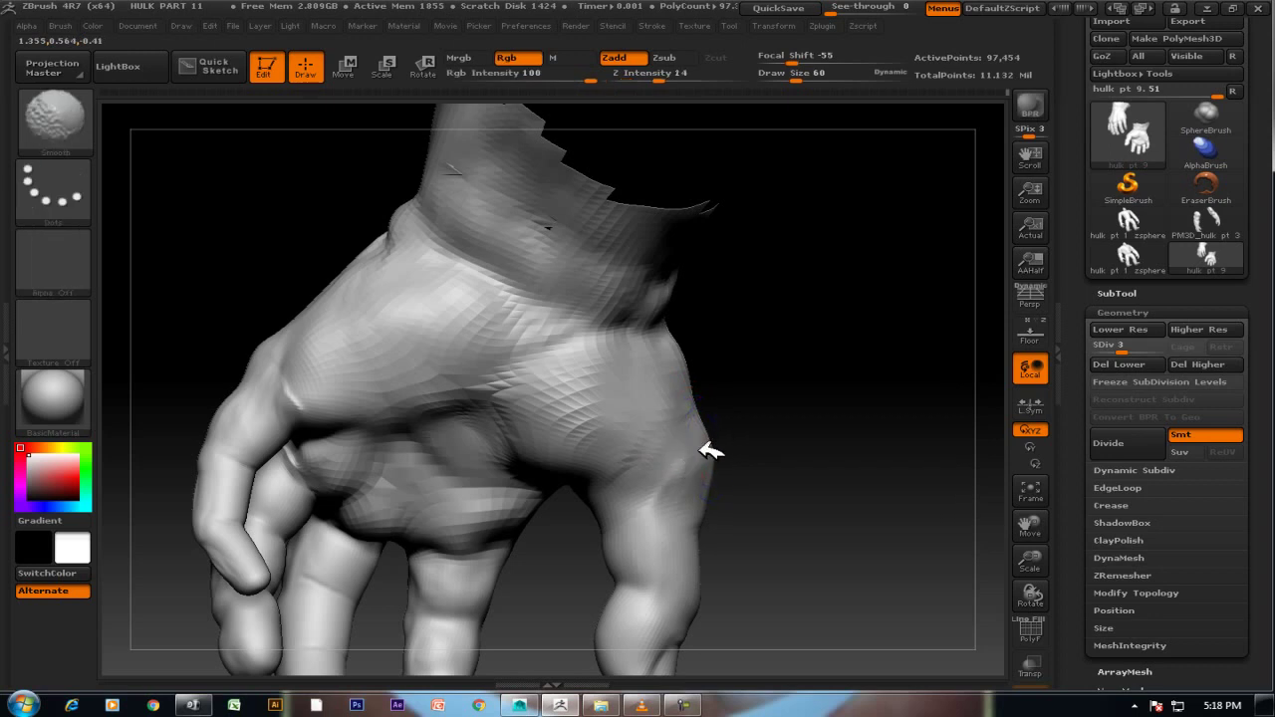
{"action": "mouse_move", "coordinate": [677, 495]}
{"action": "left_mouse_down"}
{"action": "mouse_move", "coordinate": [734, 419]}
{"action": "mouse_move", "coordinate": [735, 498]}
{"action": "left_mouse_up"}
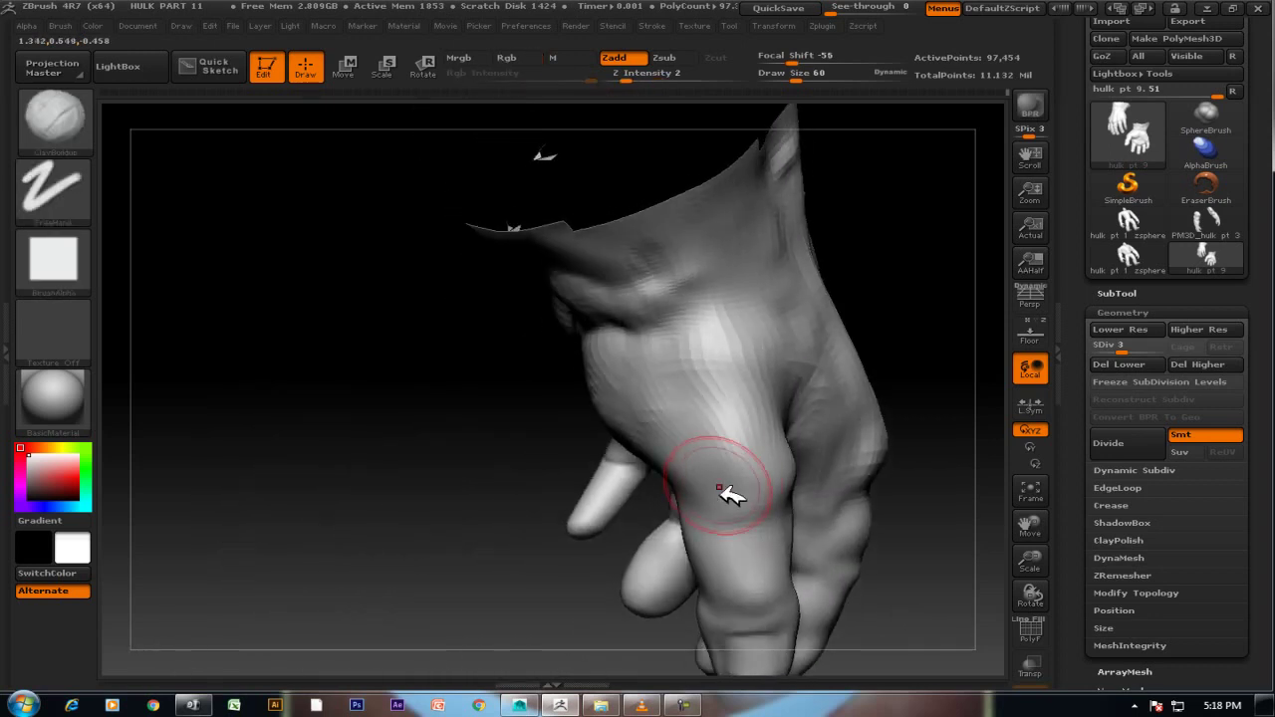
{"action": "left_click_drag", "start_coordinate": [746, 432], "coordinate": [720, 464], "text": "shift"}
{"action": "mouse_move", "coordinate": [558, 490]}
{"action": "left_mouse_down"}
{"action": "mouse_move", "coordinate": [442, 492]}
{"action": "mouse_move", "coordinate": [476, 509]}
{"action": "mouse_move", "coordinate": [374, 406]}
{"action": "mouse_move", "coordinate": [378, 436]}
{"action": "mouse_move", "coordinate": [427, 464]}
{"action": "left_mouse_up"}
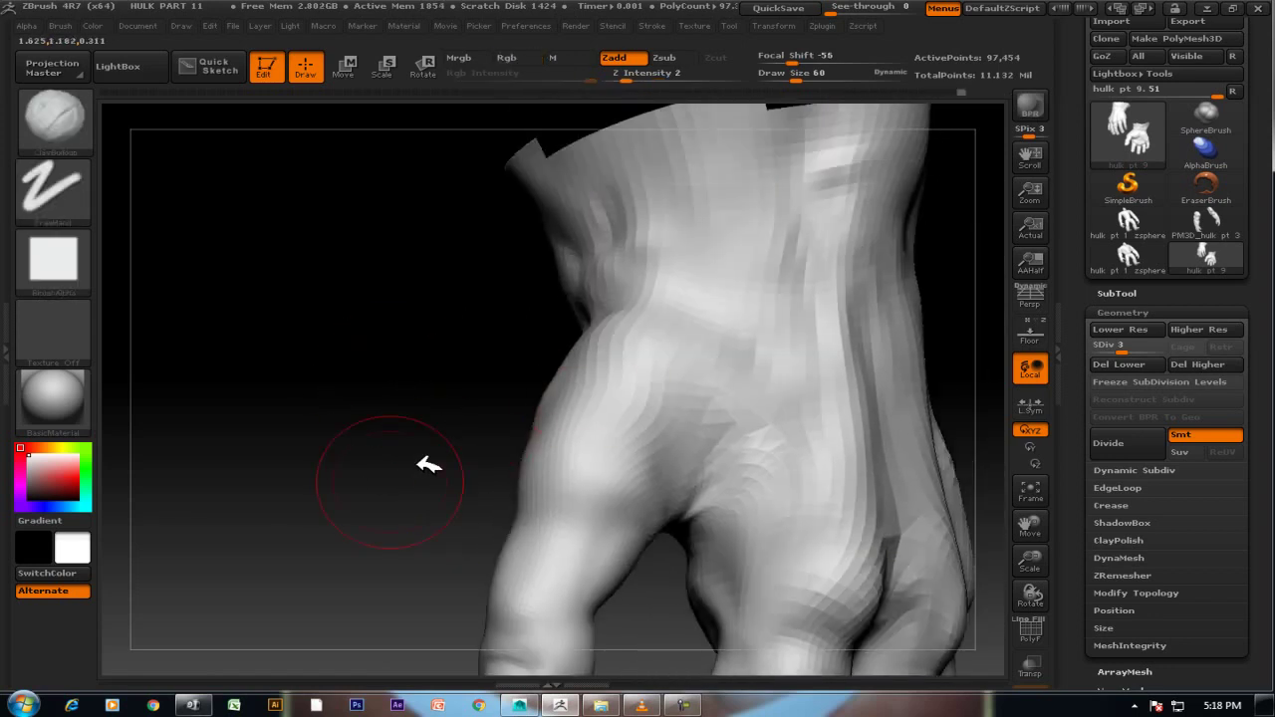
Build a ridge where the finger meets the palm and smooth it and the surrounding finger base.
{"action": "mouse_move", "coordinate": [649, 369]}
{"action": "left_mouse_down", "text": "shift"}
{"action": "mouse_move", "coordinate": [655, 392]}
{"action": "mouse_move", "coordinate": [690, 412]}
{"action": "left_mouse_up", "text": "shift"}
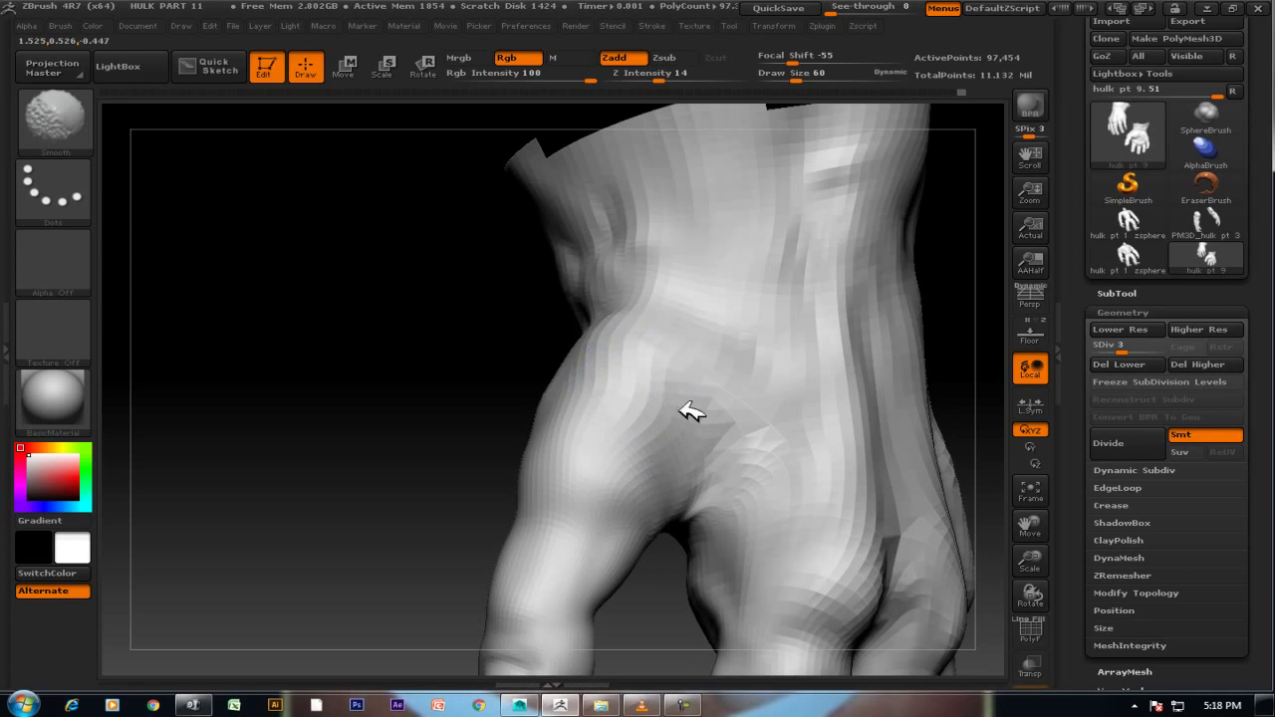
{"action": "mouse_move", "coordinate": [484, 403]}
{"action": "left_mouse_down"}
{"action": "mouse_move", "coordinate": [412, 432]}
{"action": "mouse_move", "coordinate": [493, 451]}
{"action": "left_mouse_up"}
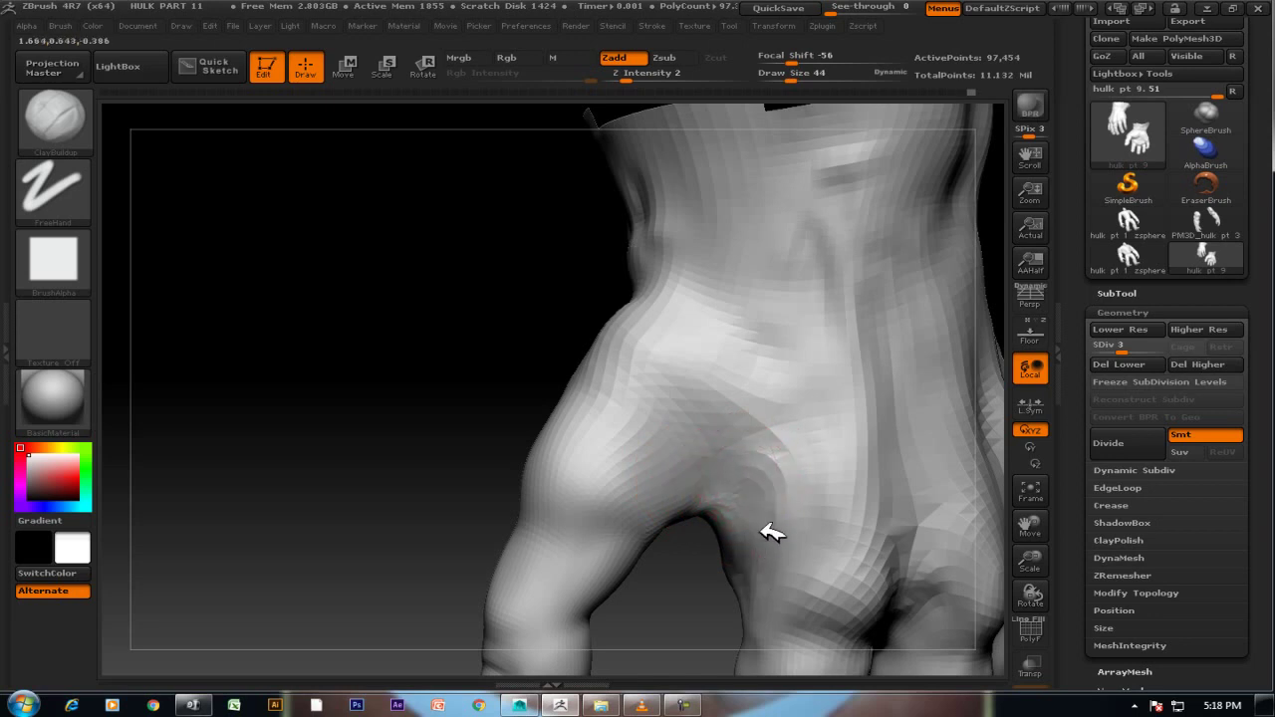
{"action": "left_click_drag", "start_coordinate": [776, 495], "coordinate": [811, 469]}
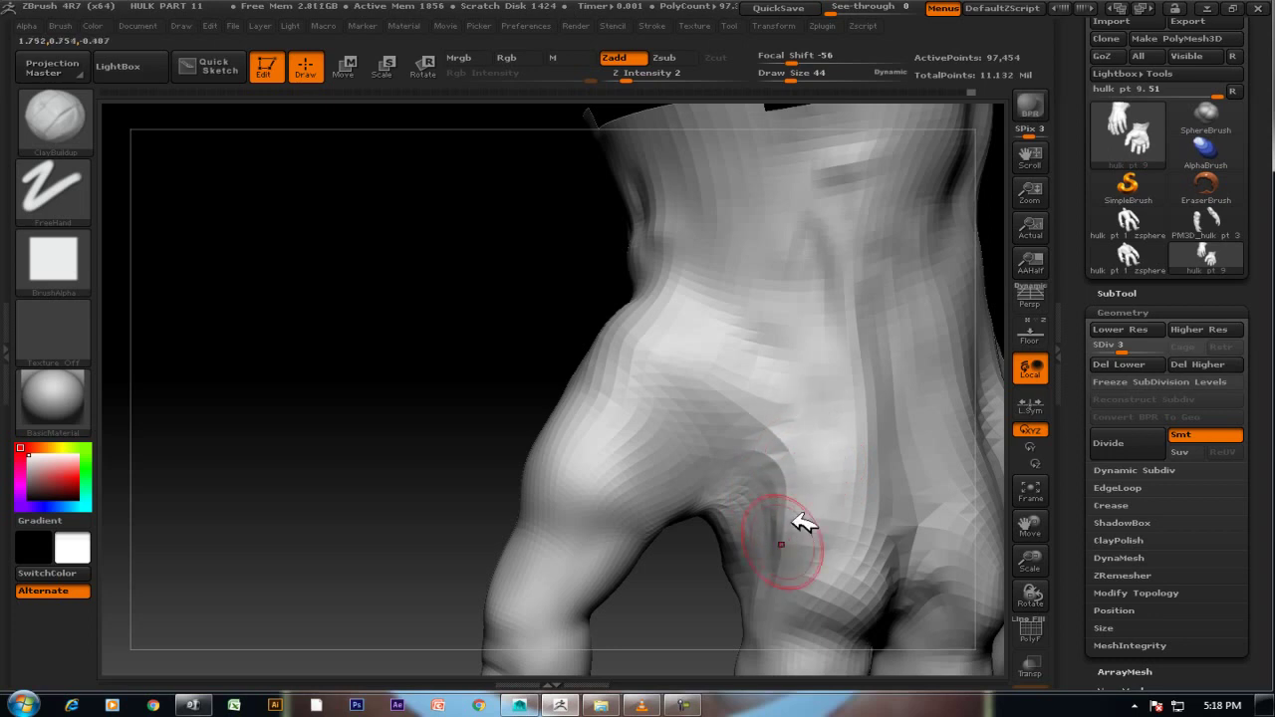
{"action": "left_click_drag", "start_coordinate": [798, 522], "coordinate": [792, 564], "text": "shift"}
{"action": "left_click_drag", "start_coordinate": [526, 384], "coordinate": [489, 302]}
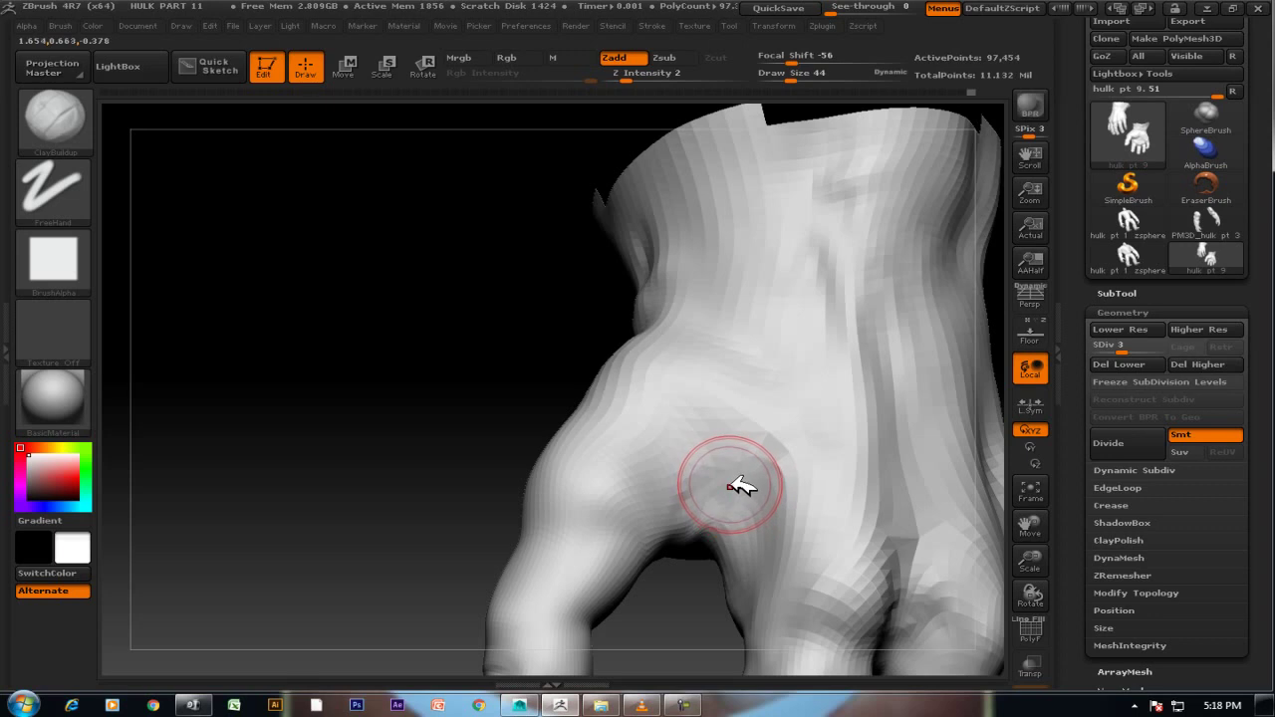
{"action": "mouse_move", "coordinate": [555, 441]}
{"action": "left_mouse_down"}
{"action": "mouse_move", "coordinate": [456, 441]}
{"action": "mouse_move", "coordinate": [707, 478]}
{"action": "left_mouse_up"}
{"action": "left_click_drag", "start_coordinate": [803, 495], "coordinate": [803, 528], "text": "shift"}
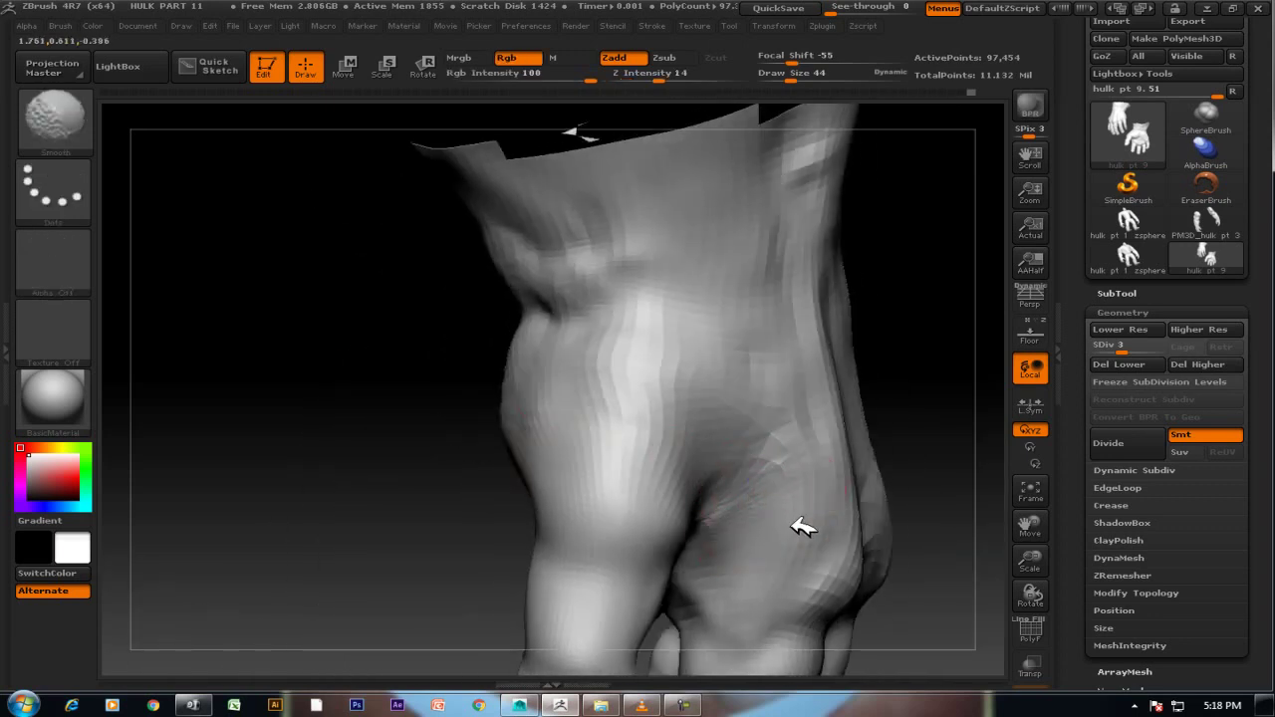
{"action": "mouse_move", "coordinate": [804, 389]}
{"action": "left_mouse_down"}
{"action": "mouse_move", "coordinate": [896, 233]}
{"action": "mouse_move", "coordinate": [967, 341]}
{"action": "mouse_move", "coordinate": [945, 390]}
{"action": "mouse_move", "coordinate": [805, 421]}
{"action": "left_mouse_up"}
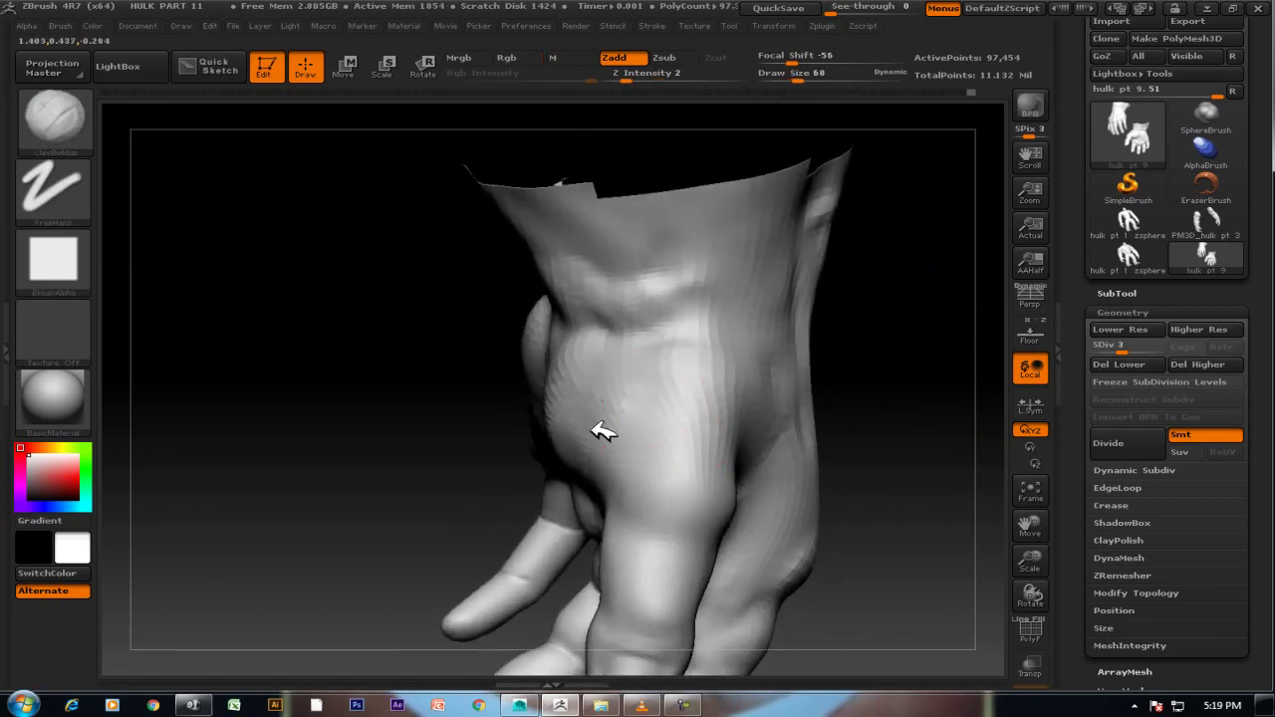
{"action": "mouse_move", "coordinate": [891, 347]}
{"action": "left_mouse_down"}
{"action": "mouse_move", "coordinate": [942, 258]}
{"action": "mouse_move", "coordinate": [900, 365]}
{"action": "mouse_move", "coordinate": [863, 392]}
{"action": "mouse_move", "coordinate": [746, 379]}
{"action": "left_mouse_up"}
Build up clay along the crease near the thumb on the back of the hand.
{"action": "left_click_drag", "start_coordinate": [829, 373], "coordinate": [957, 325]}
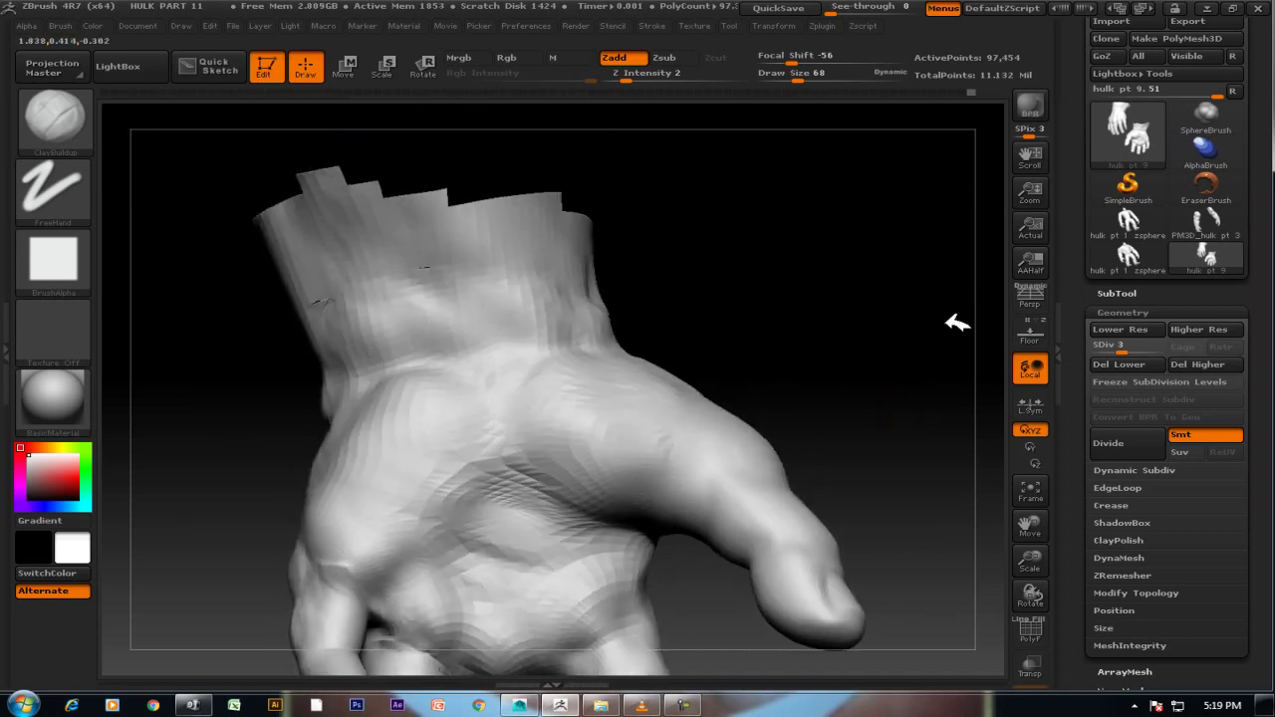
{"action": "mouse_move", "coordinate": [624, 471]}
{"action": "left_mouse_down"}
{"action": "mouse_move", "coordinate": [584, 447]}
{"action": "mouse_move", "coordinate": [569, 419]}
{"action": "mouse_move", "coordinate": [584, 470]}
{"action": "mouse_move", "coordinate": [610, 486]}
{"action": "left_mouse_up"}
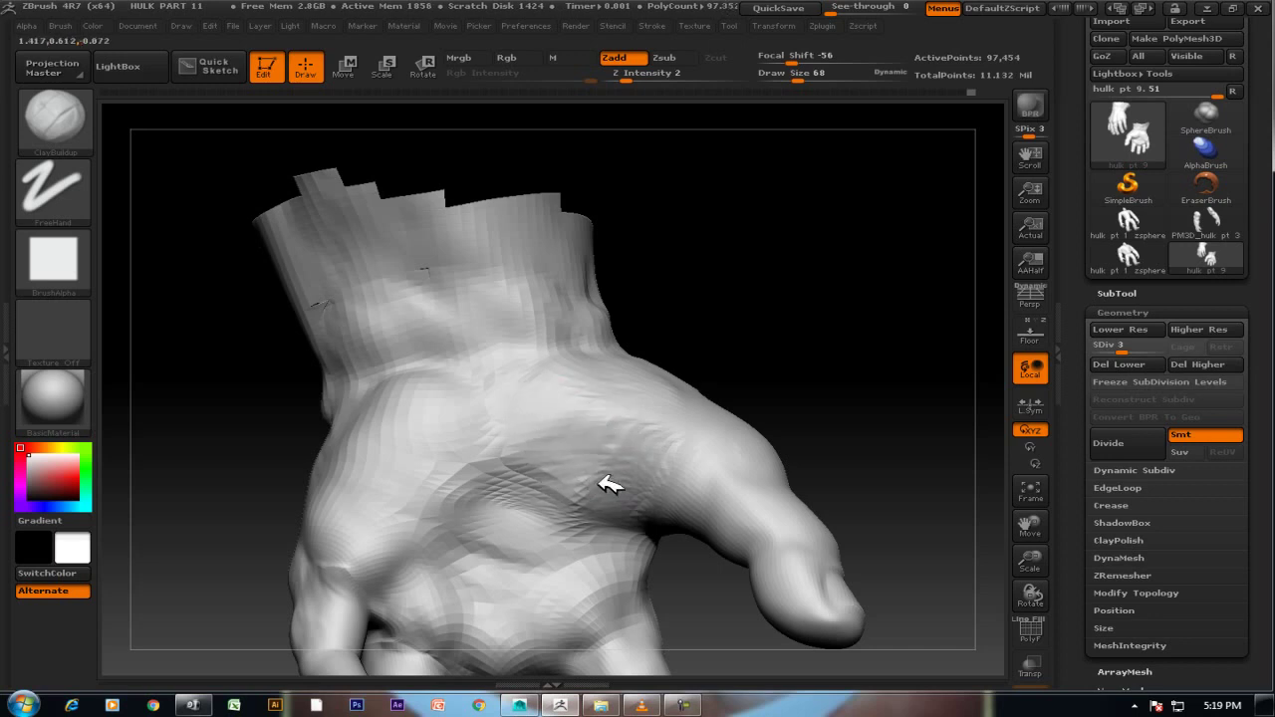
{"action": "mouse_move", "coordinate": [854, 285]}
{"action": "left_mouse_down"}
{"action": "mouse_move", "coordinate": [854, 256]}
{"action": "mouse_move", "coordinate": [833, 369]}
{"action": "mouse_move", "coordinate": [854, 308]}
{"action": "left_mouse_up"}
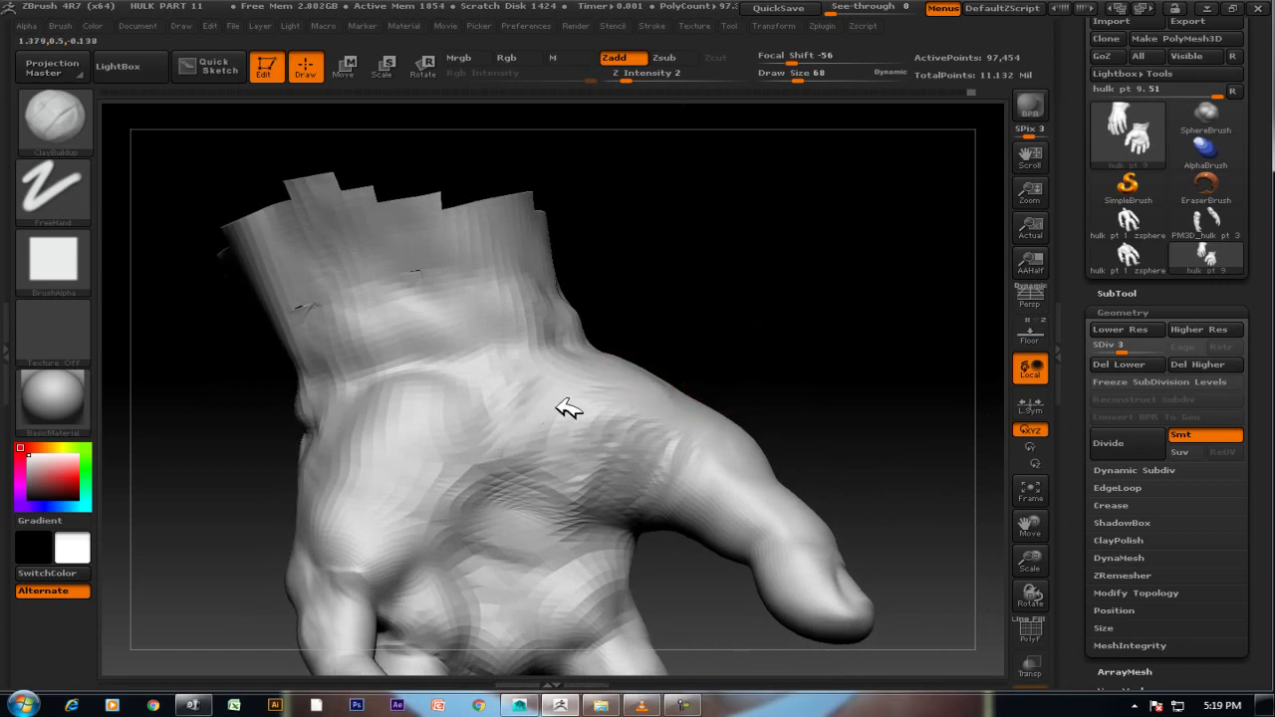
{"action": "mouse_move", "coordinate": [717, 348]}
{"action": "left_mouse_down"}
{"action": "mouse_move", "coordinate": [787, 342]}
{"action": "mouse_move", "coordinate": [627, 361]}
{"action": "left_mouse_up"}
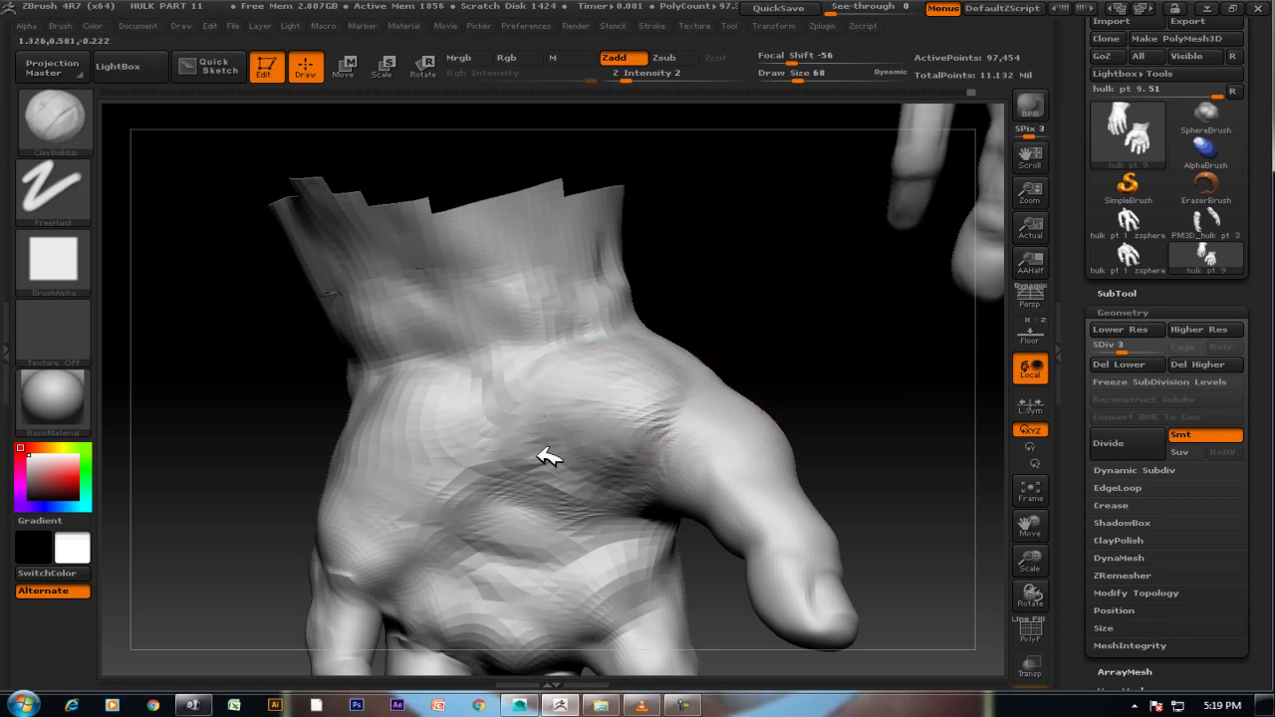
{"action": "left_click_drag", "start_coordinate": [663, 379], "coordinate": [649, 408], "text": "shift"}
Smooth the back of the hand and the thumb crease.
{"action": "key", "text": "shift"}
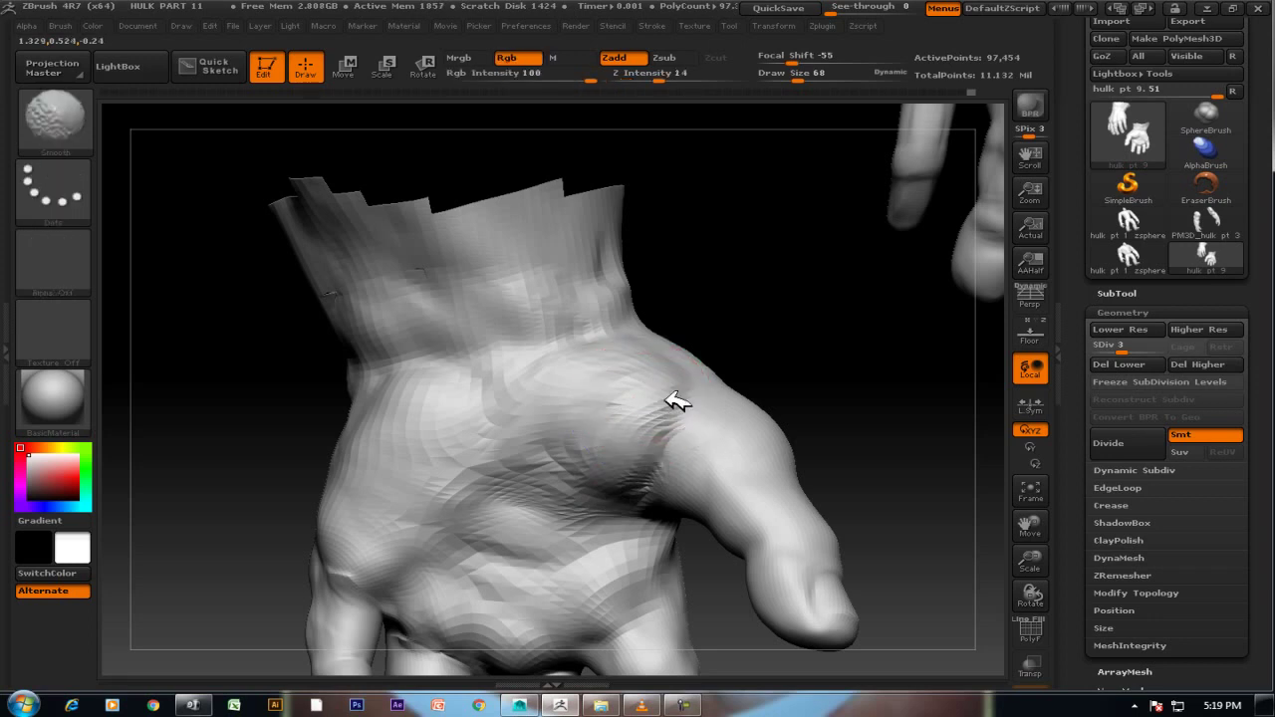
{"action": "mouse_move", "coordinate": [763, 294]}
{"action": "left_mouse_down"}
{"action": "mouse_move", "coordinate": [790, 317]}
{"action": "mouse_move", "coordinate": [834, 259]}
{"action": "mouse_move", "coordinate": [618, 455]}
{"action": "left_mouse_up"}
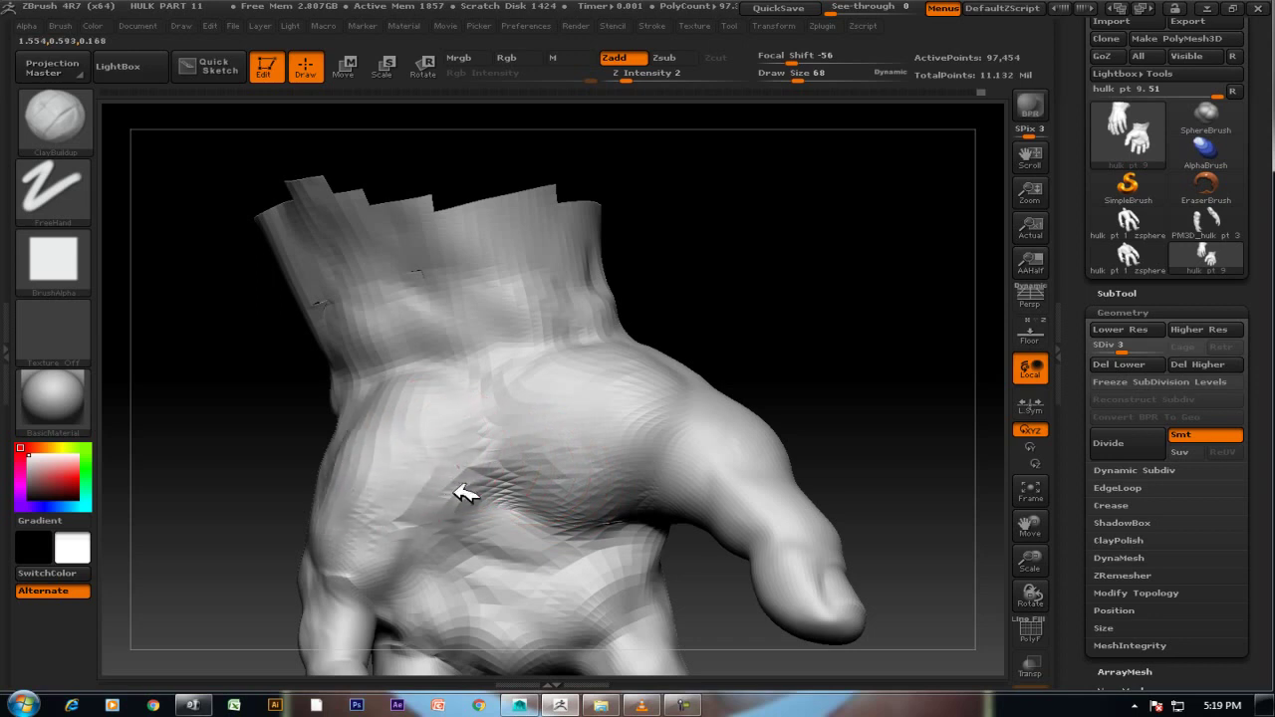
{"action": "left_click_drag", "start_coordinate": [742, 313], "coordinate": [678, 356]}
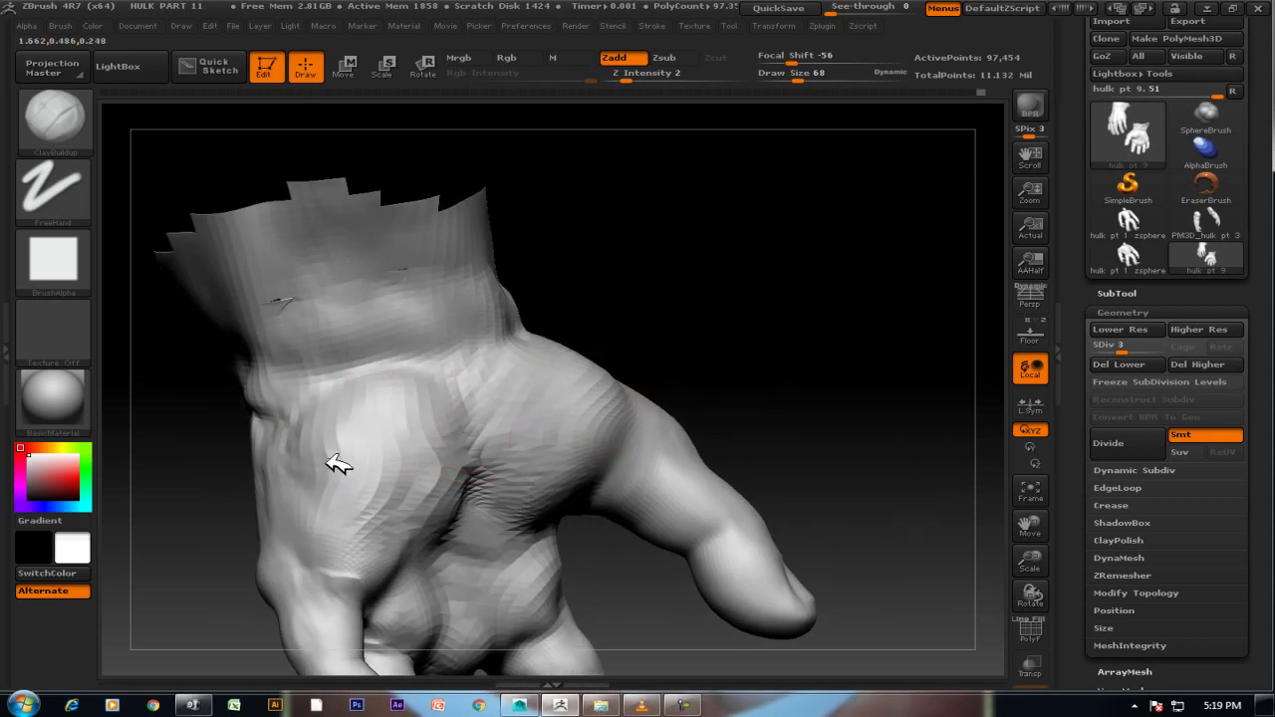
{"action": "left_click_drag", "start_coordinate": [402, 442], "coordinate": [498, 464], "text": "shift"}
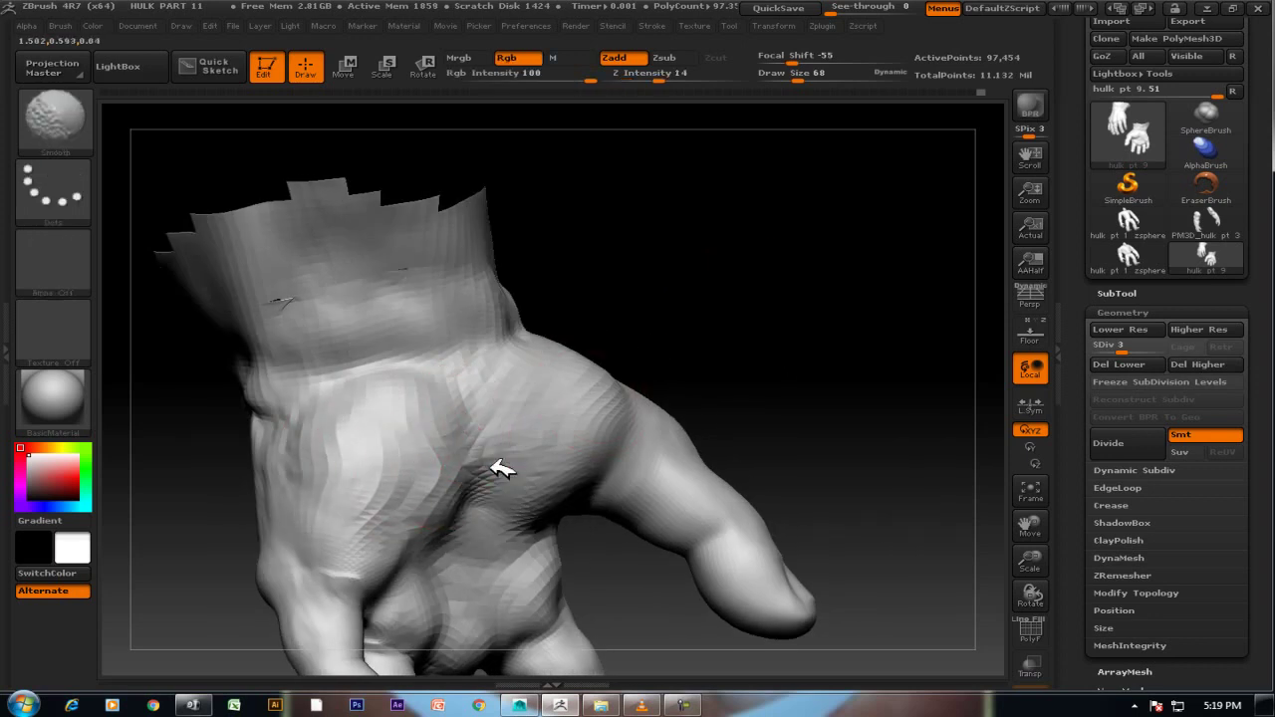
{"action": "left_click_drag", "start_coordinate": [711, 328], "coordinate": [677, 354]}
{"action": "key", "text": "shift"}
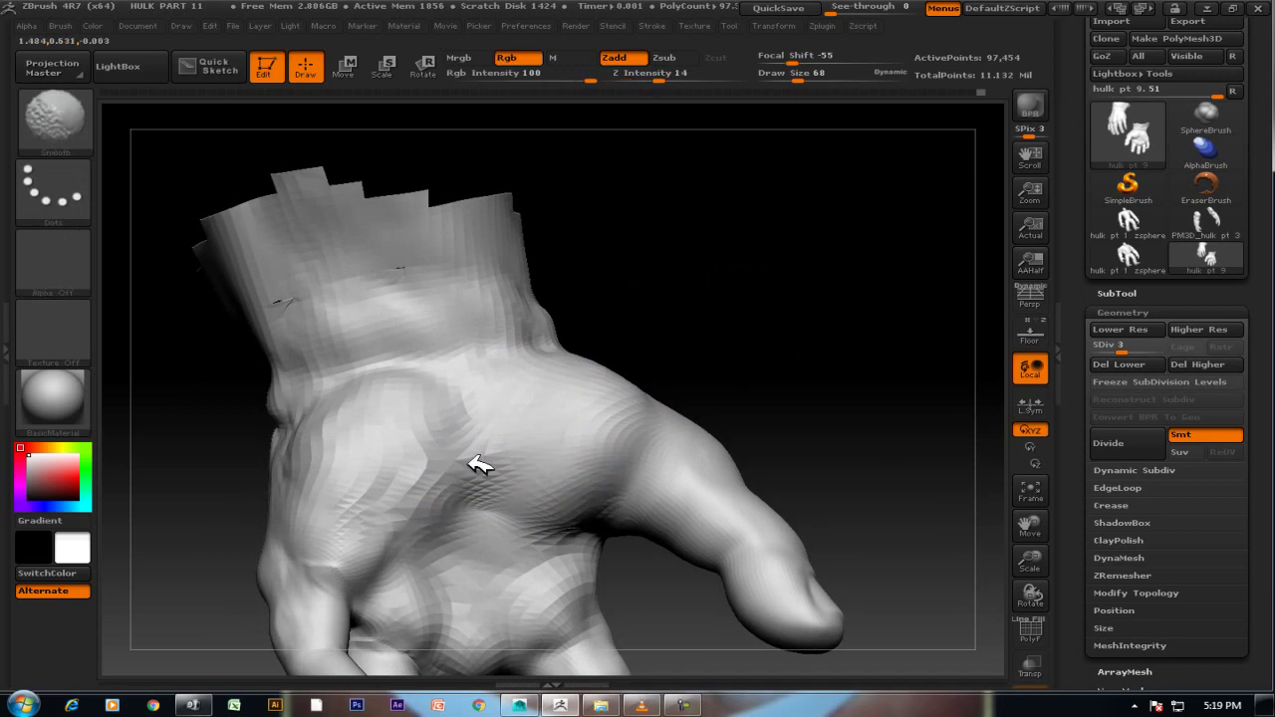
{"action": "mouse_move", "coordinate": [769, 333]}
{"action": "left_mouse_down"}
{"action": "mouse_move", "coordinate": [662, 413]}
{"action": "mouse_move", "coordinate": [684, 392]}
{"action": "left_mouse_up"}
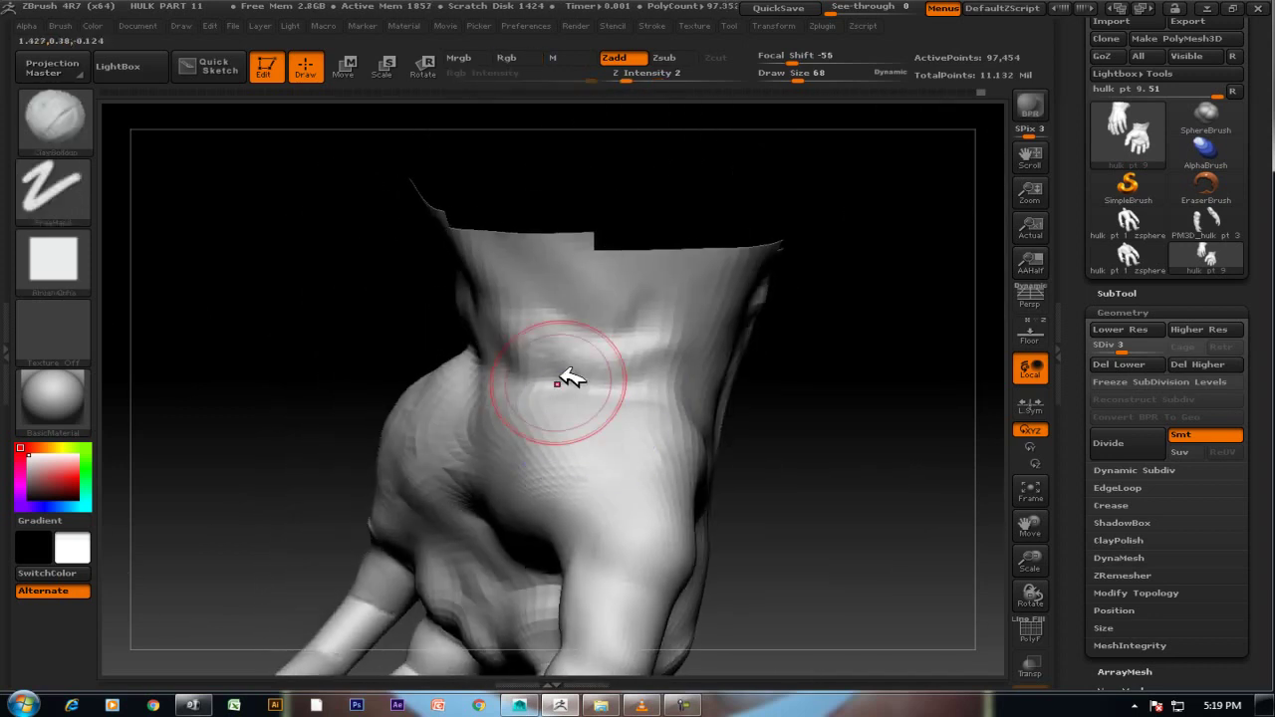
Resize the brush and smooth the back of the hand up close.
{"action": "mouse_move", "coordinate": [821, 370]}
{"action": "left_mouse_down"}
{"action": "mouse_move", "coordinate": [911, 421]}
{"action": "mouse_move", "coordinate": [740, 407]}
{"action": "left_mouse_up"}
{"action": "key", "text": "bracketleft"}
{"action": "key", "text": "bracketleft"}
{"action": "key", "text": "bracketleft"}
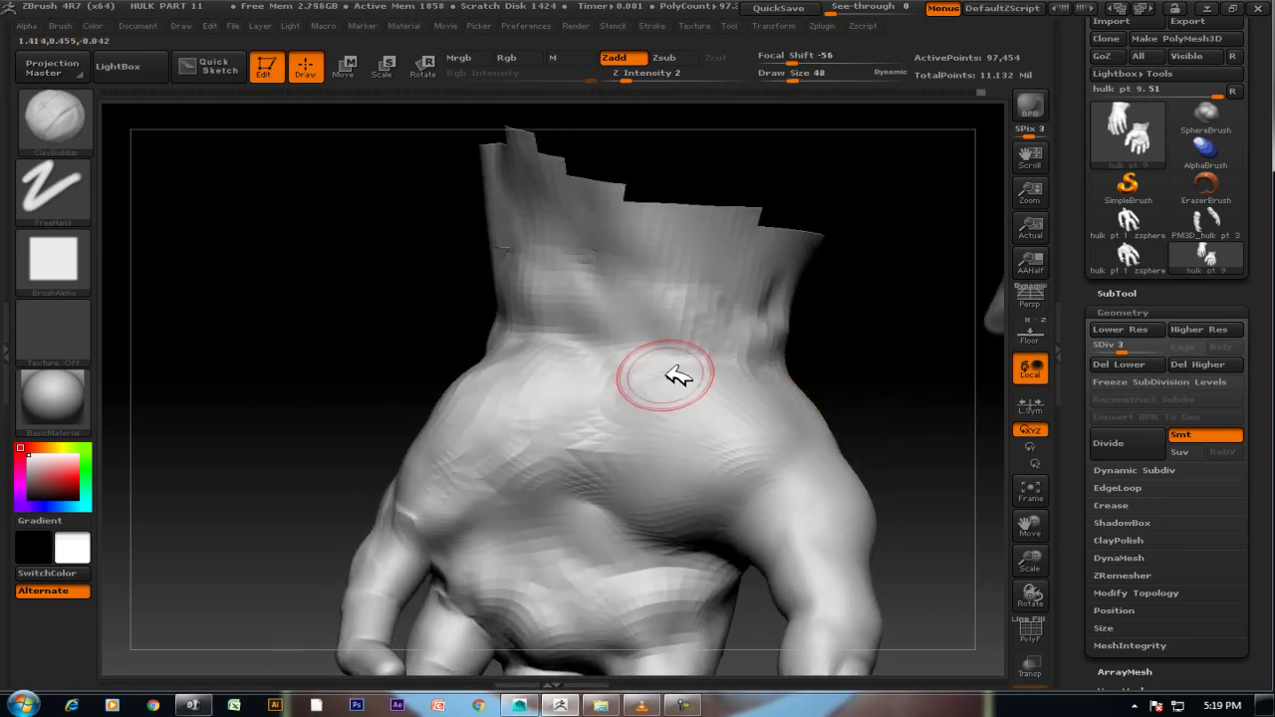
{"action": "mouse_move", "coordinate": [791, 369]}
{"action": "left_mouse_down"}
{"action": "mouse_move", "coordinate": [896, 356]}
{"action": "mouse_move", "coordinate": [802, 332]}
{"action": "left_mouse_up"}
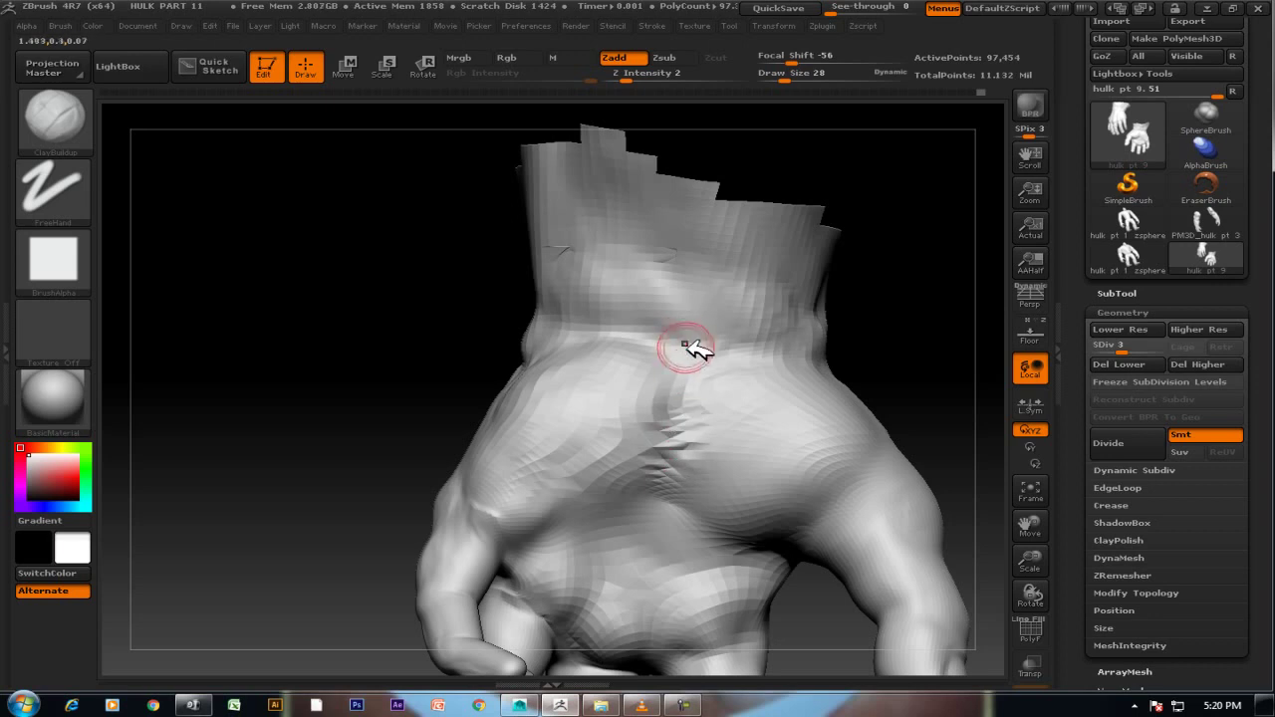
{"action": "key", "text": "shift"}
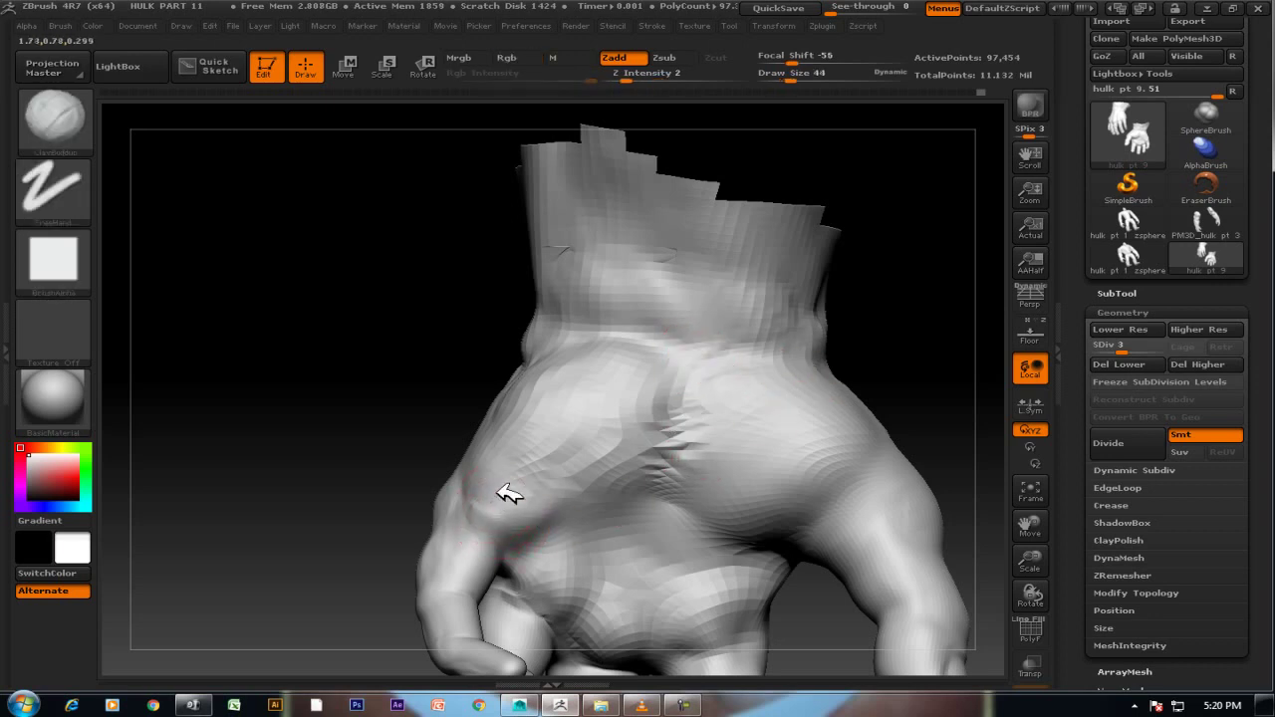
{"action": "mouse_move", "coordinate": [418, 412]}
{"action": "left_mouse_down"}
{"action": "mouse_move", "coordinate": [419, 341]}
{"action": "mouse_move", "coordinate": [563, 451]}
{"action": "left_mouse_up"}
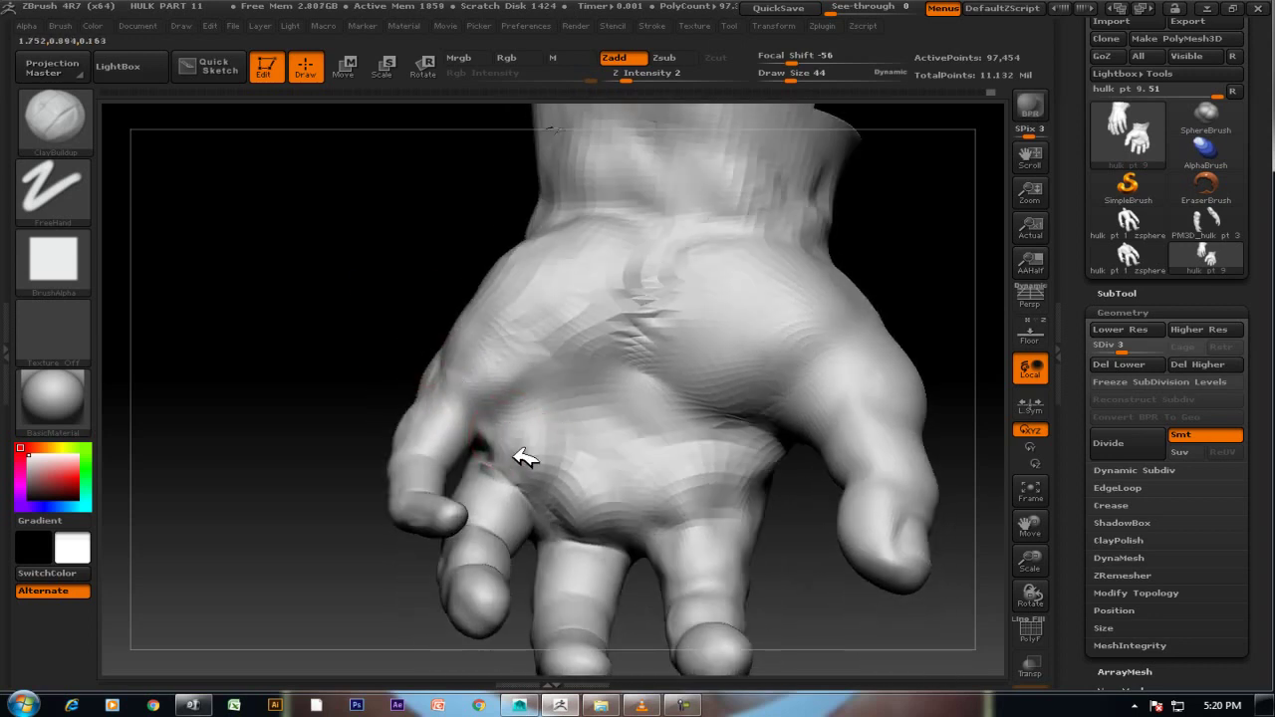
{"action": "key", "text": "bracketleft"}
{"action": "key", "text": "bracketleft"}
{"action": "key", "text": "bracketleft"}
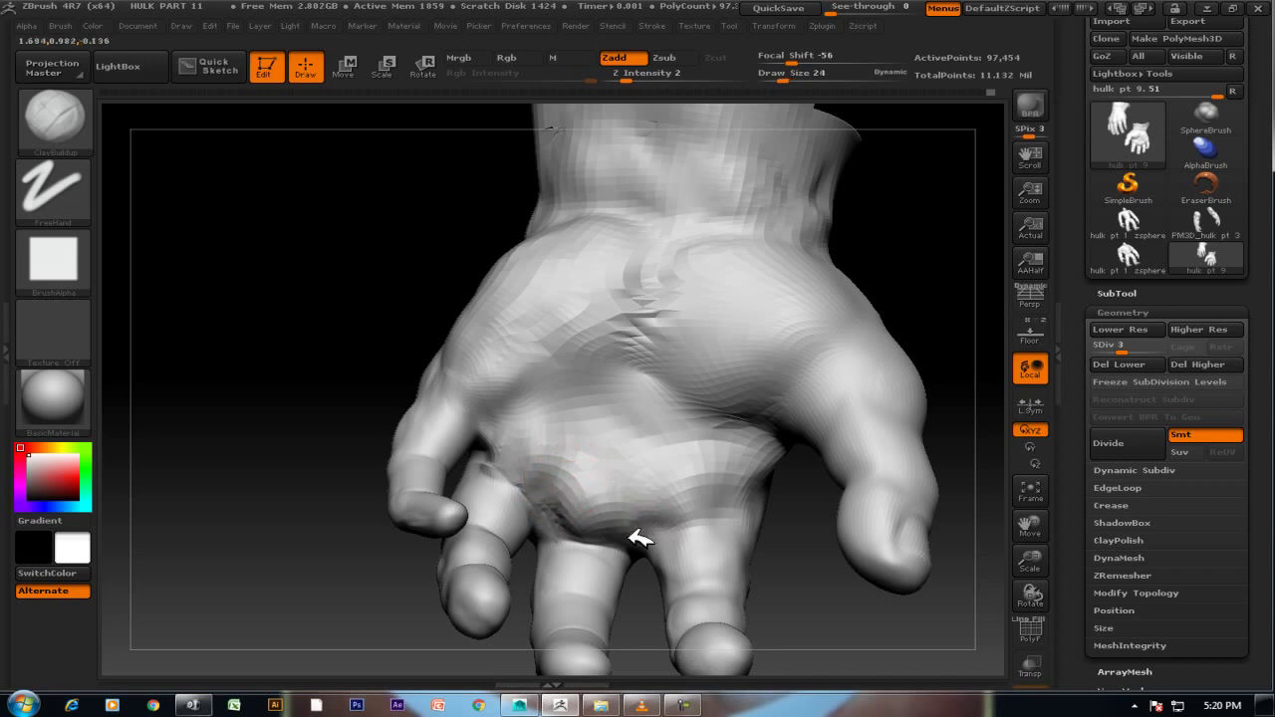
{"action": "key", "text": "bracketright"}
{"action": "key", "text": "bracketright"}
{"action": "key", "text": "bracketright"}
{"action": "key", "text": "bracketright"}
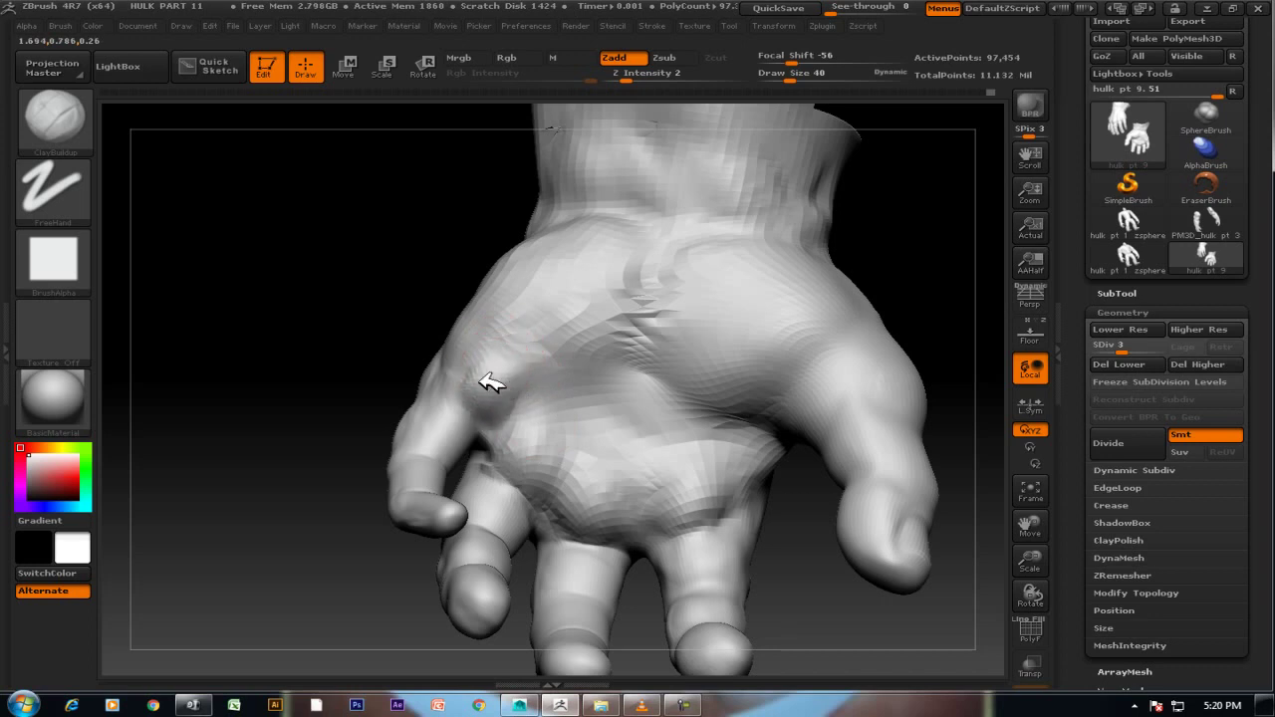
Step up to SDiv 4 to lightly smooth the back of the hand, then return to SDiv 3.
{"action": "key", "text": "shift"}
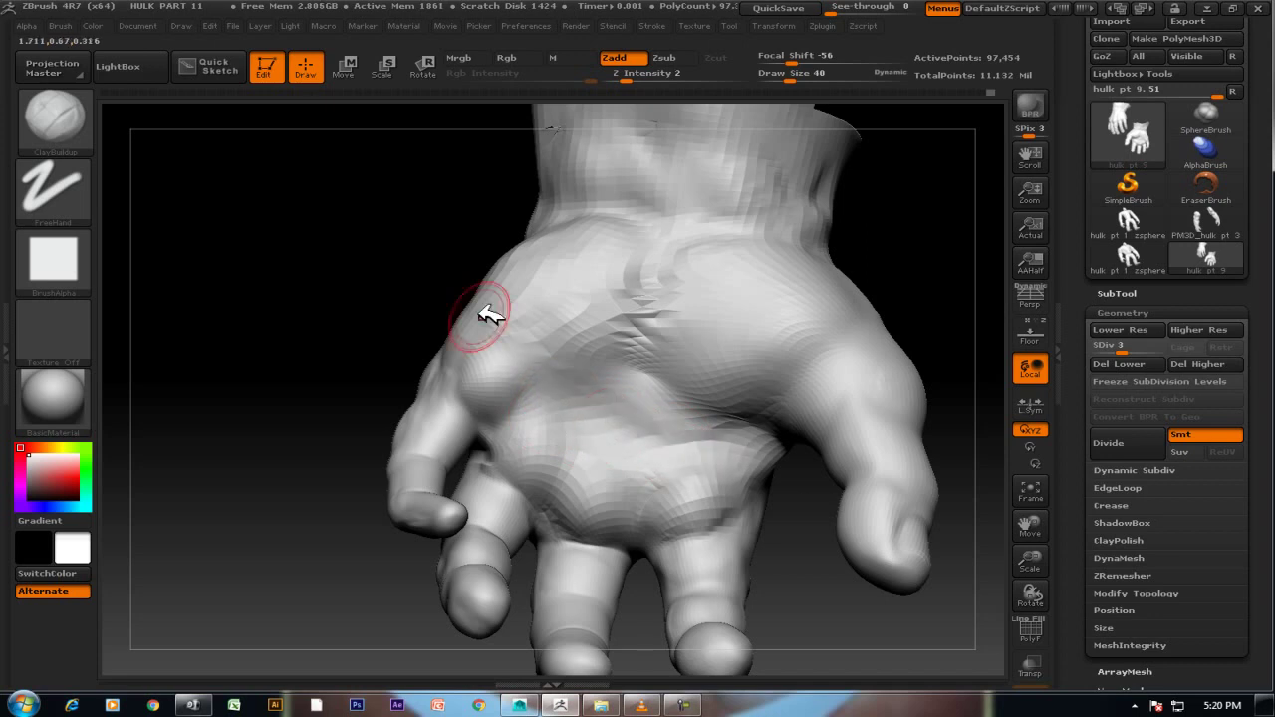
{"action": "mouse_move", "coordinate": [827, 533]}
{"action": "left_mouse_down"}
{"action": "mouse_move", "coordinate": [890, 646]}
{"action": "mouse_move", "coordinate": [649, 532]}
{"action": "left_mouse_up"}
{"action": "key", "text": "shift"}
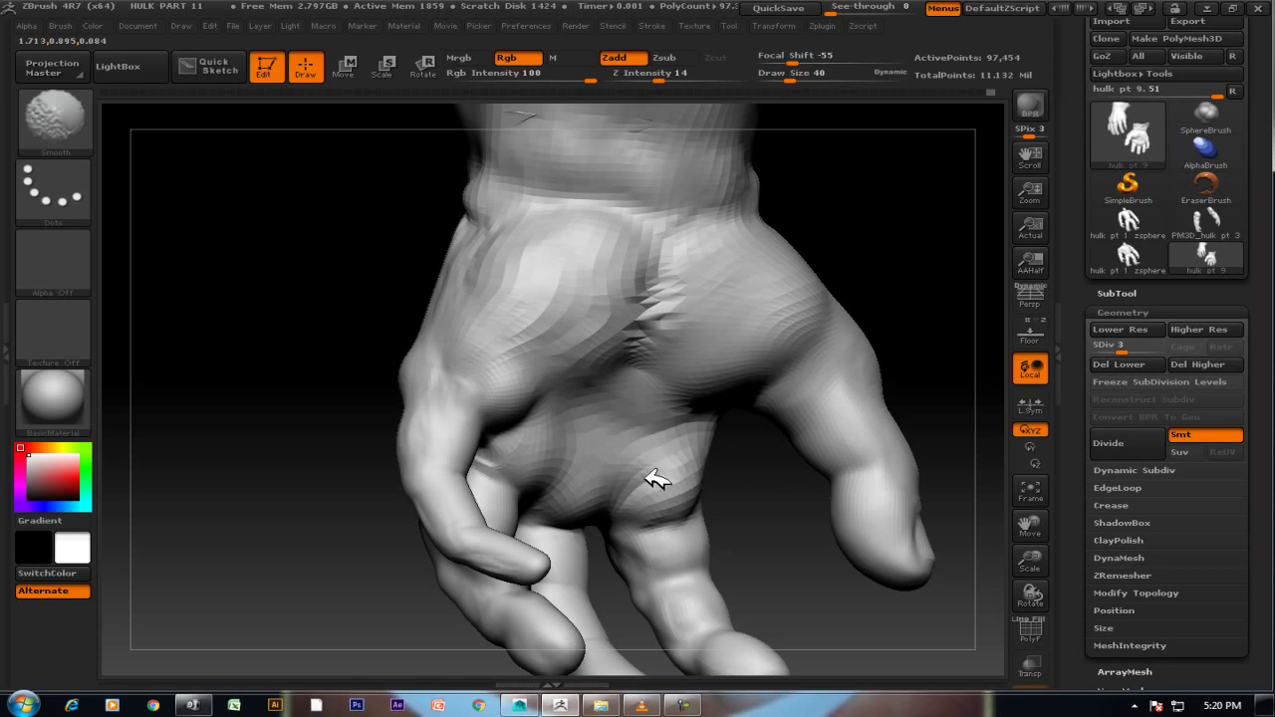
{"action": "key", "text": "f"}
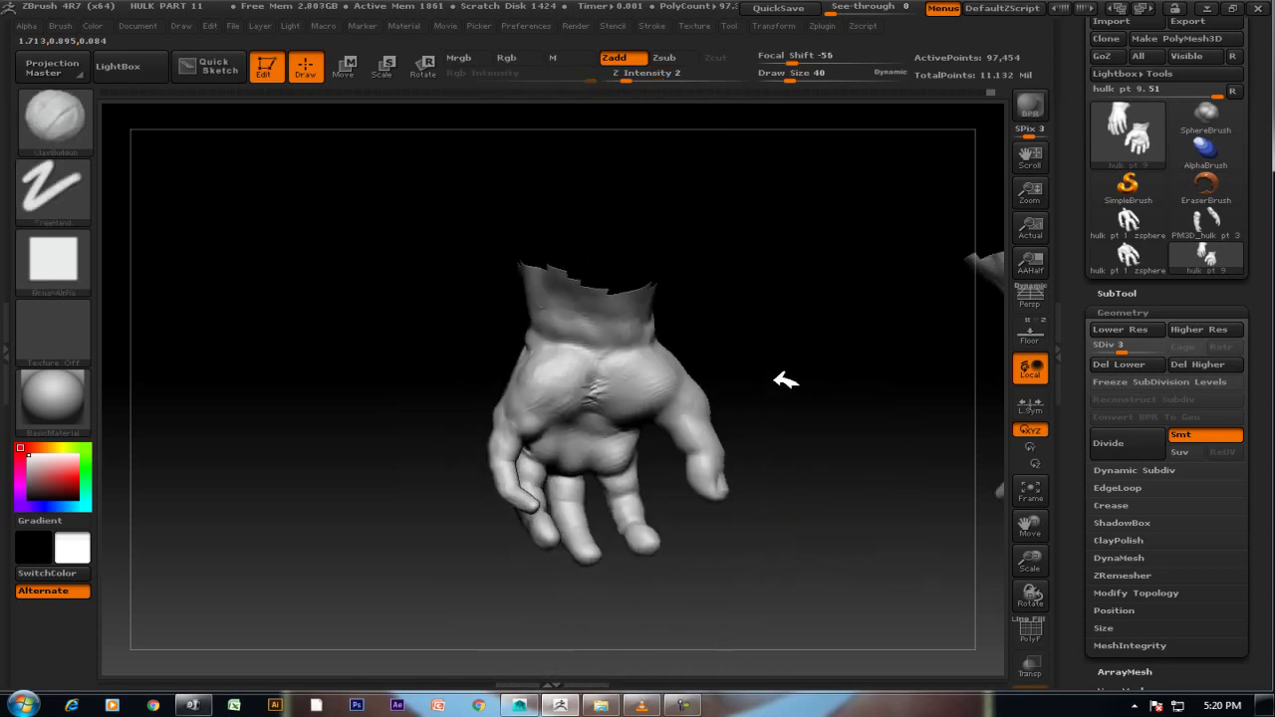
{"action": "left_click_drag", "start_coordinate": [783, 378], "coordinate": [872, 541]}
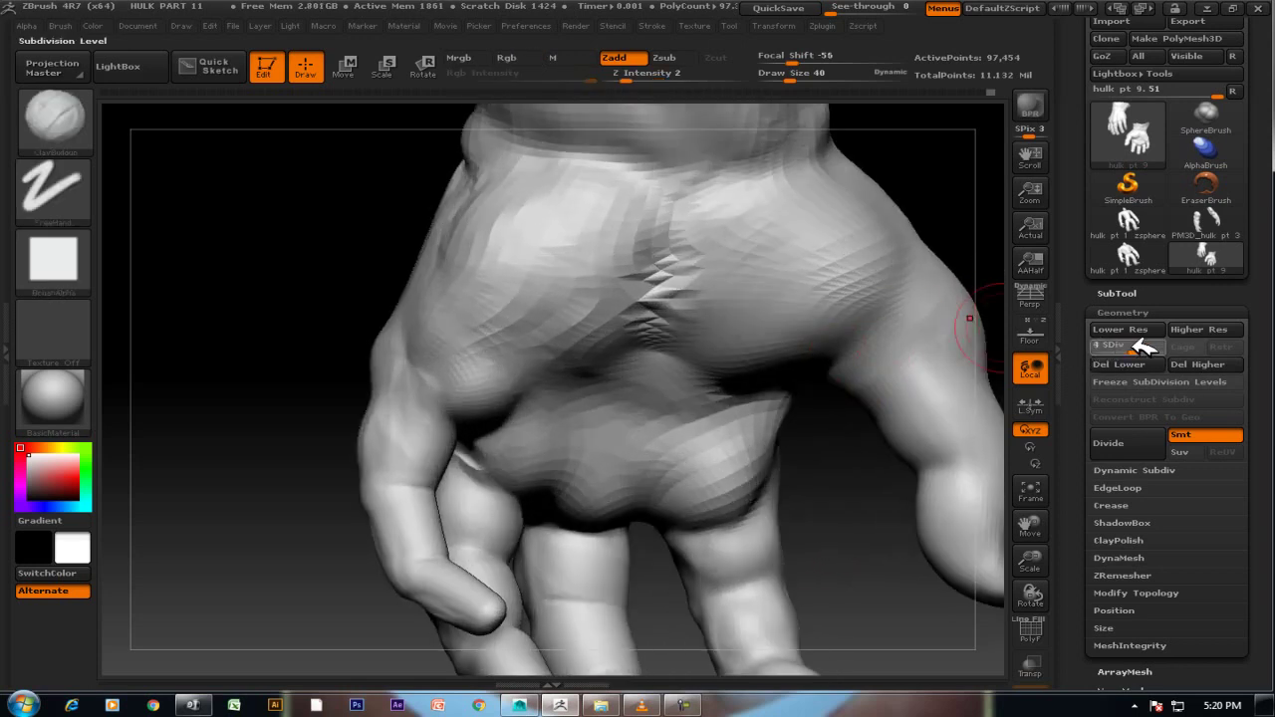
{"action": "key", "text": "d"}
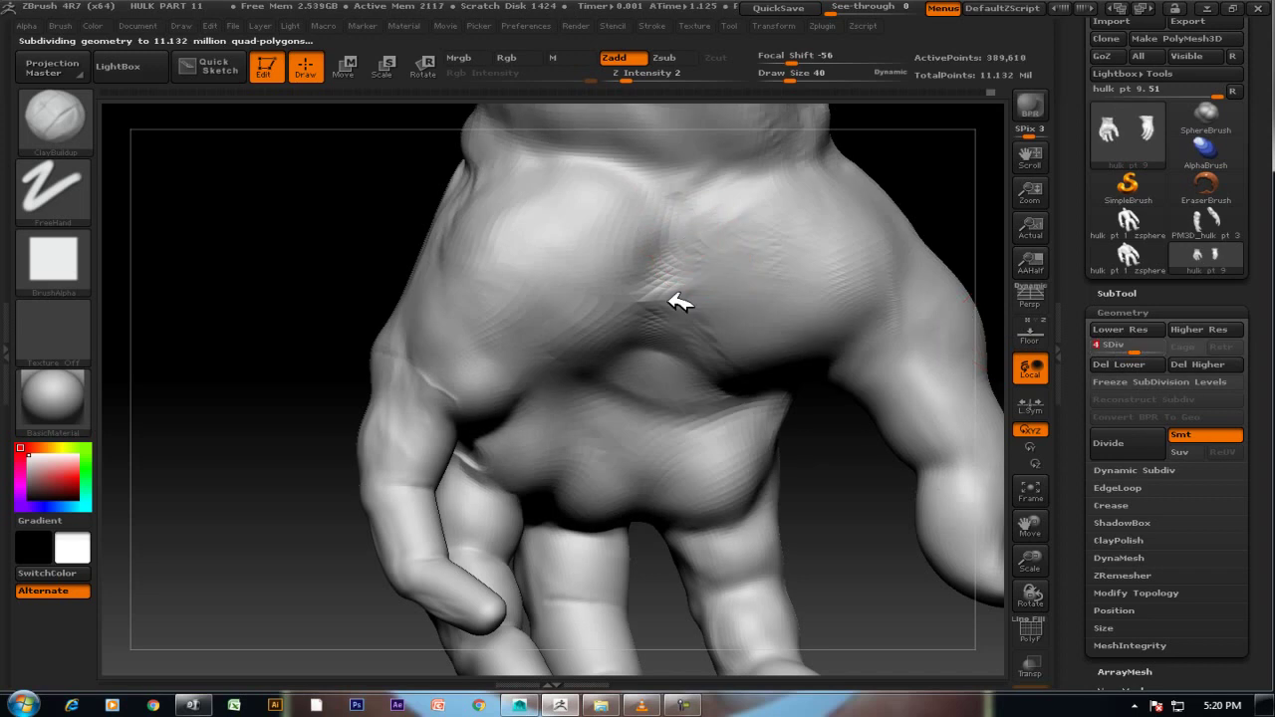
{"action": "key", "text": "shift"}
{"action": "left_click_drag", "start_coordinate": [482, 444], "coordinate": [458, 310], "text": "shift"}
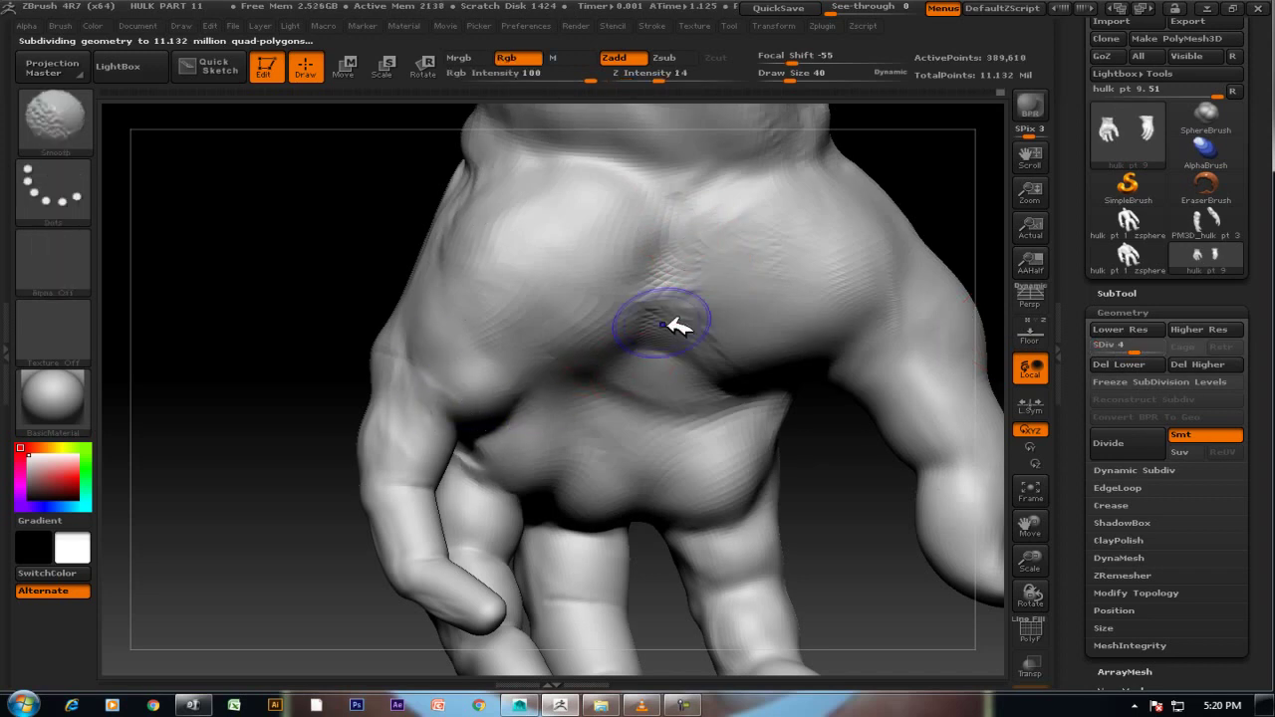
{"action": "key", "text": "f"}
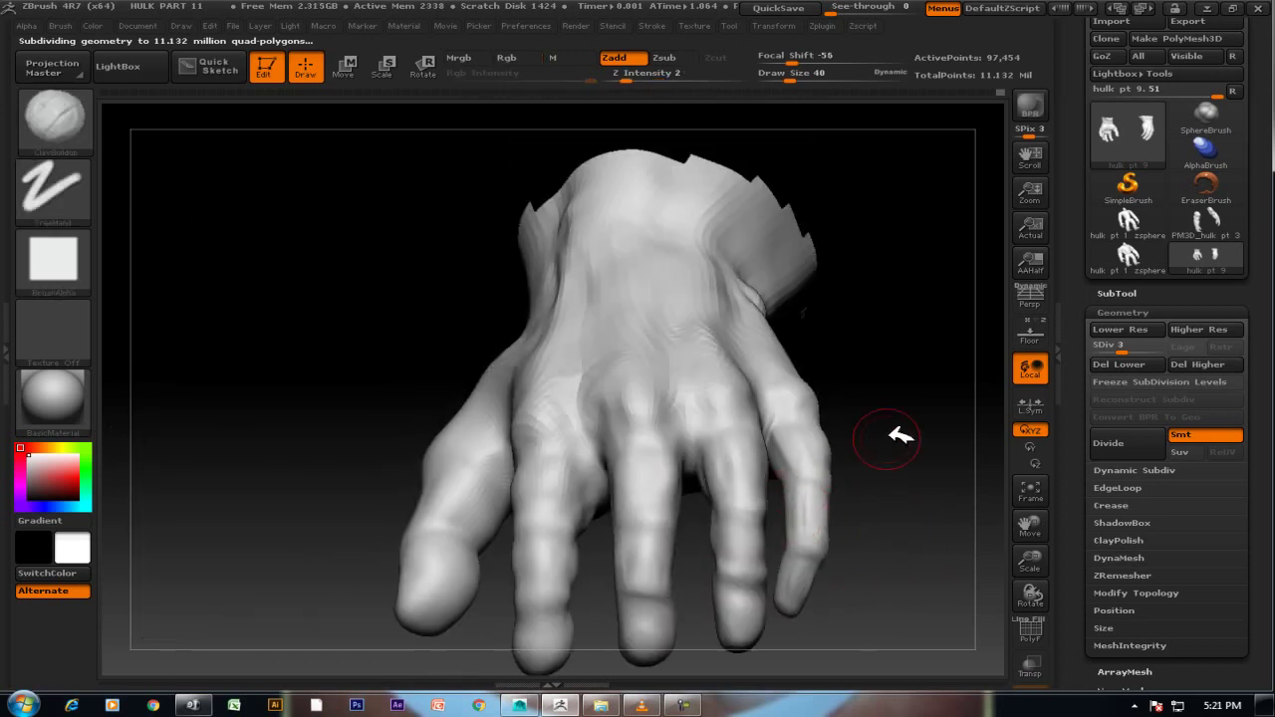
Smooth the joint folds along the fingers viewed from front and back.
{"action": "mouse_move", "coordinate": [938, 441]}
{"action": "left_mouse_down"}
{"action": "mouse_move", "coordinate": [896, 368]}
{"action": "mouse_move", "coordinate": [939, 379]}
{"action": "mouse_move", "coordinate": [720, 393]}
{"action": "left_mouse_up"}
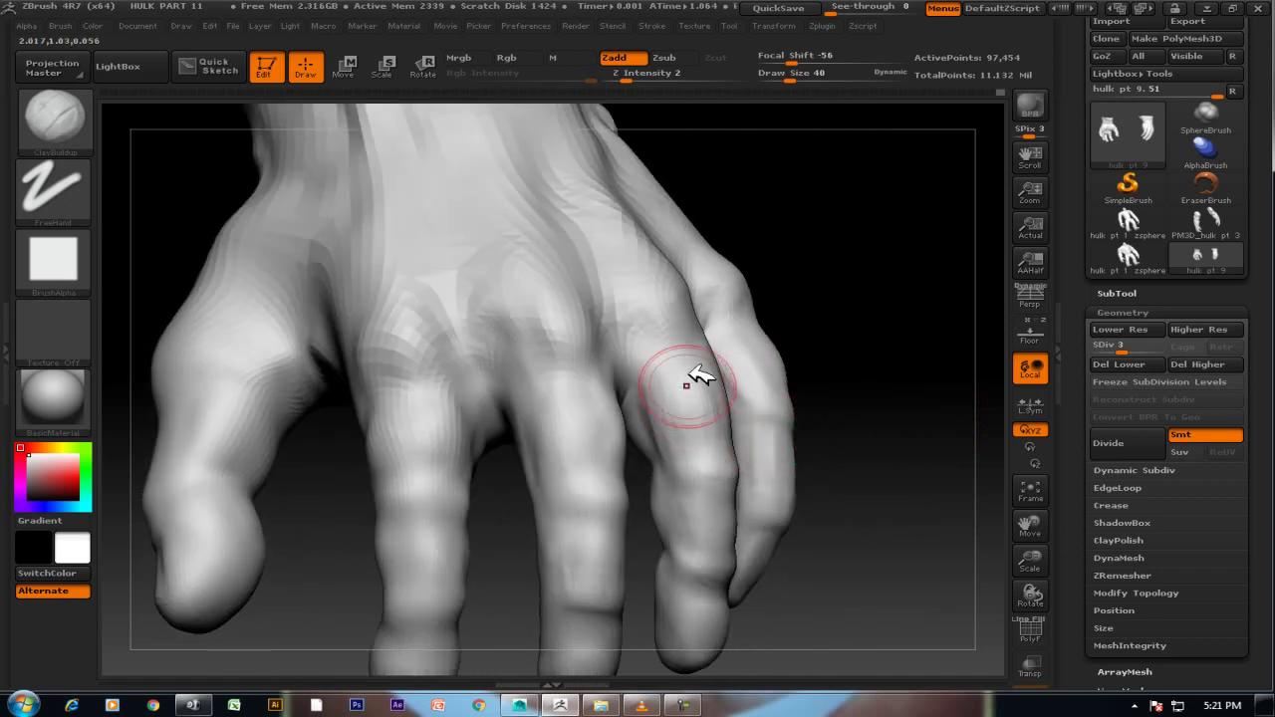
{"action": "left_click_drag", "start_coordinate": [854, 321], "coordinate": [715, 371]}
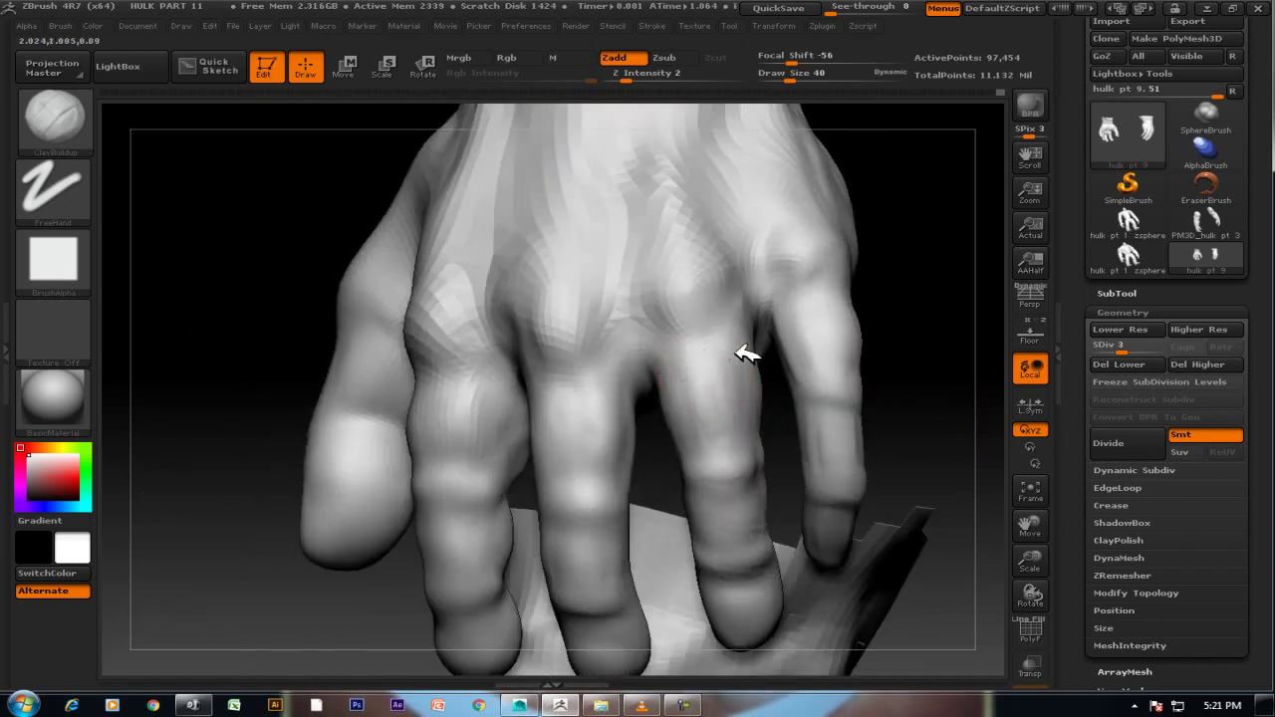
{"action": "mouse_move", "coordinate": [935, 412]}
{"action": "left_mouse_down"}
{"action": "mouse_move", "coordinate": [846, 270]}
{"action": "mouse_move", "coordinate": [928, 296]}
{"action": "left_mouse_up"}
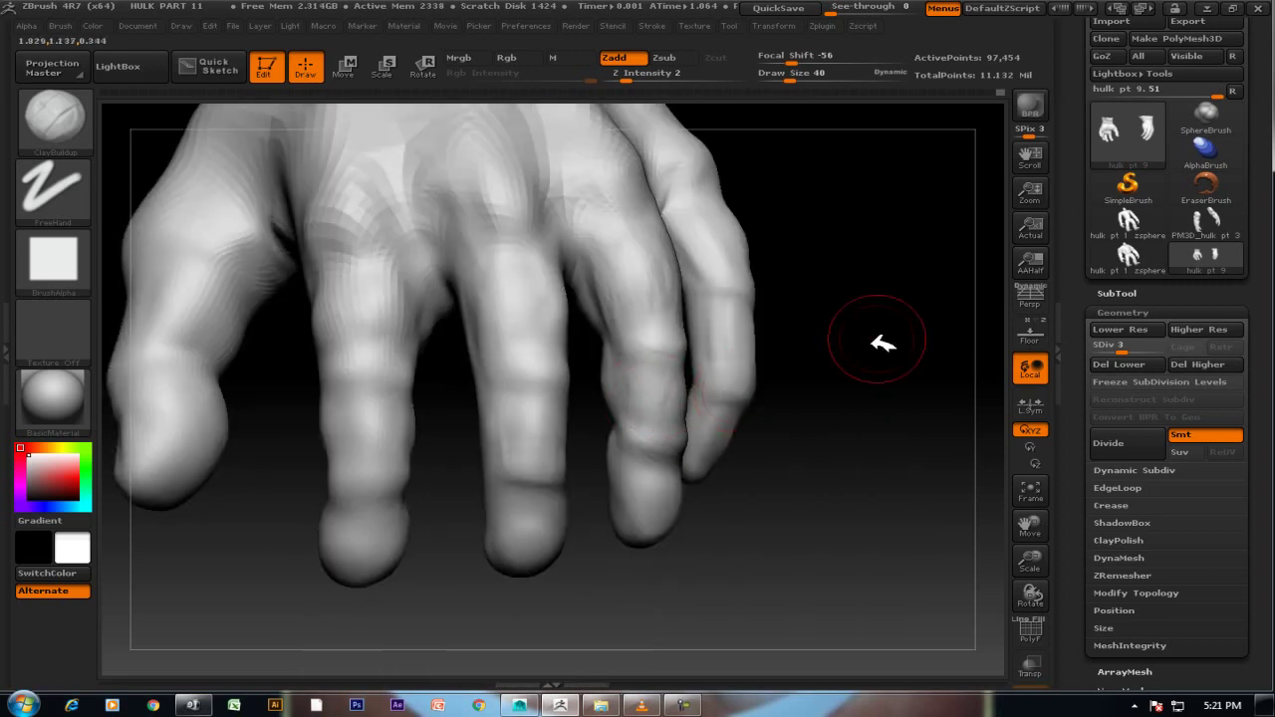
{"action": "left_click_drag", "start_coordinate": [877, 344], "coordinate": [709, 385]}
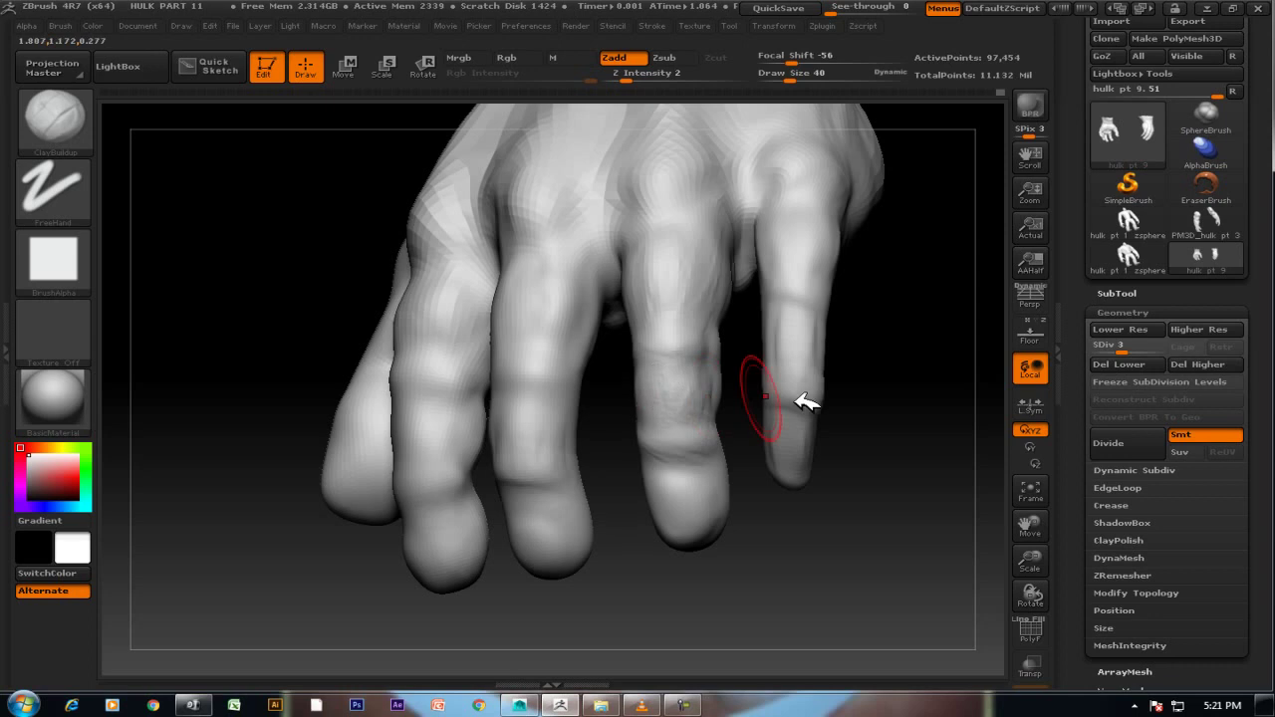
{"action": "left_click_drag", "start_coordinate": [807, 402], "coordinate": [857, 419]}
{"action": "key", "text": "shift"}
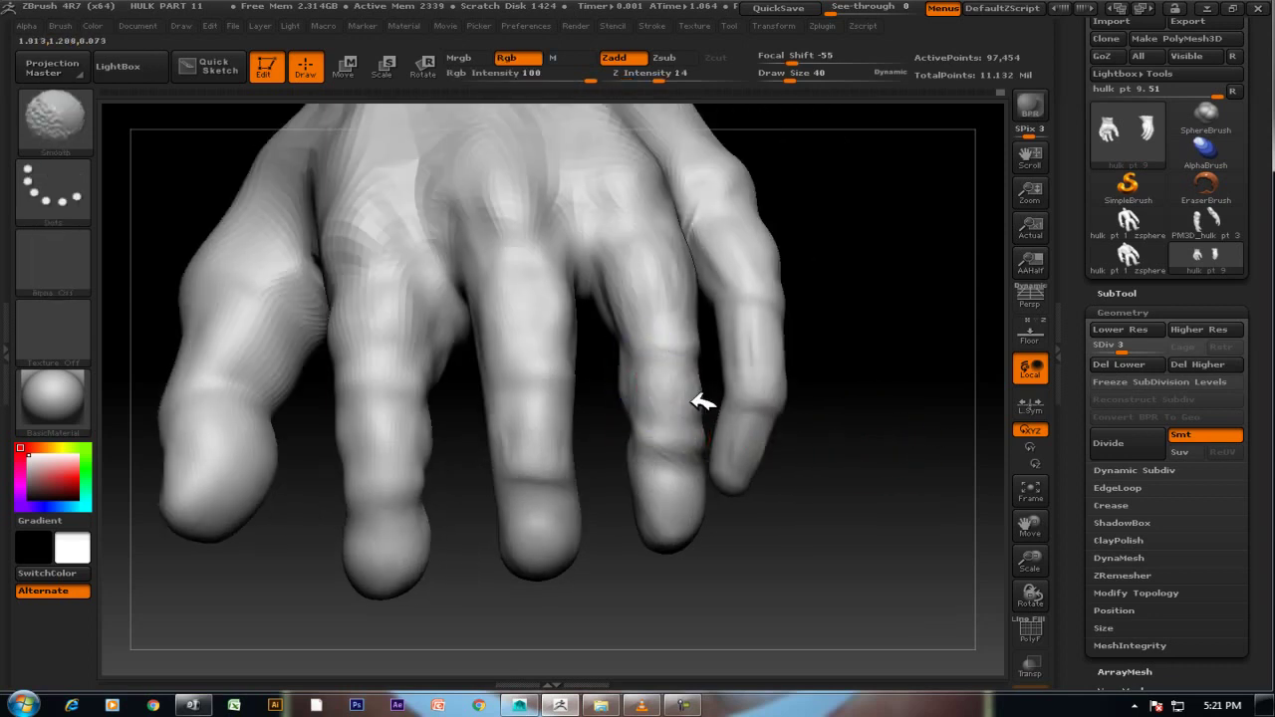
{"action": "mouse_move", "coordinate": [735, 524]}
{"action": "left_mouse_down"}
{"action": "mouse_move", "coordinate": [831, 547]}
{"action": "mouse_move", "coordinate": [888, 601]}
{"action": "mouse_move", "coordinate": [844, 475]}
{"action": "mouse_move", "coordinate": [726, 455]}
{"action": "left_mouse_up"}
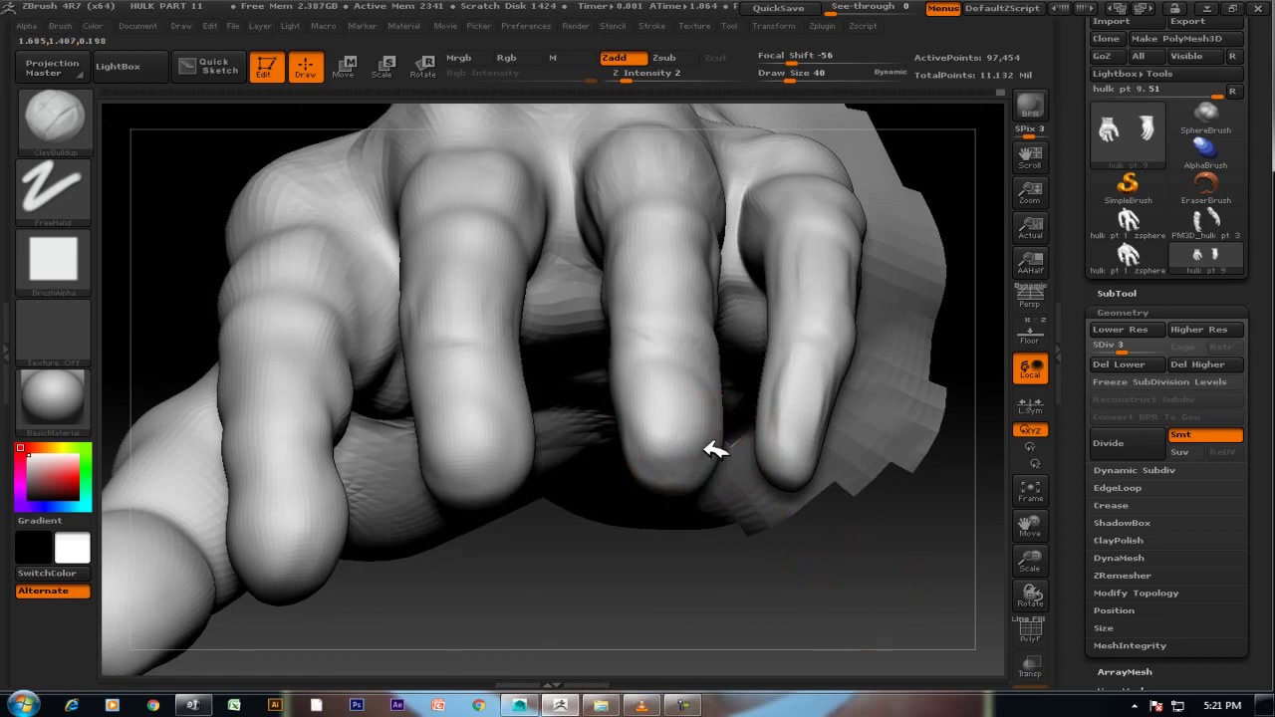
Round off the fingertips by smoothing them from the side, above and below.
{"action": "mouse_move", "coordinate": [685, 456]}
{"action": "left_mouse_down"}
{"action": "mouse_move", "coordinate": [734, 589]}
{"action": "mouse_move", "coordinate": [730, 428]}
{"action": "left_mouse_up"}
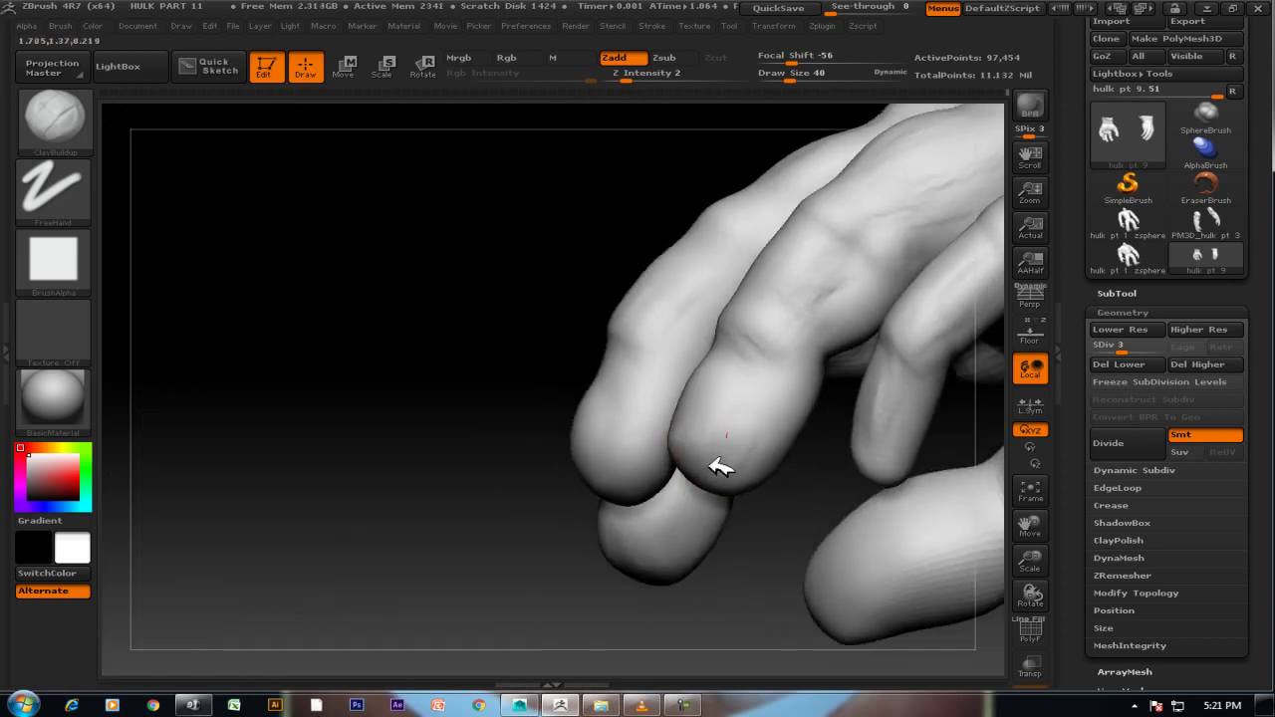
{"action": "mouse_move", "coordinate": [750, 661]}
{"action": "left_mouse_down"}
{"action": "mouse_move", "coordinate": [797, 643]}
{"action": "mouse_move", "coordinate": [746, 365]}
{"action": "mouse_move", "coordinate": [729, 428]}
{"action": "left_mouse_up"}
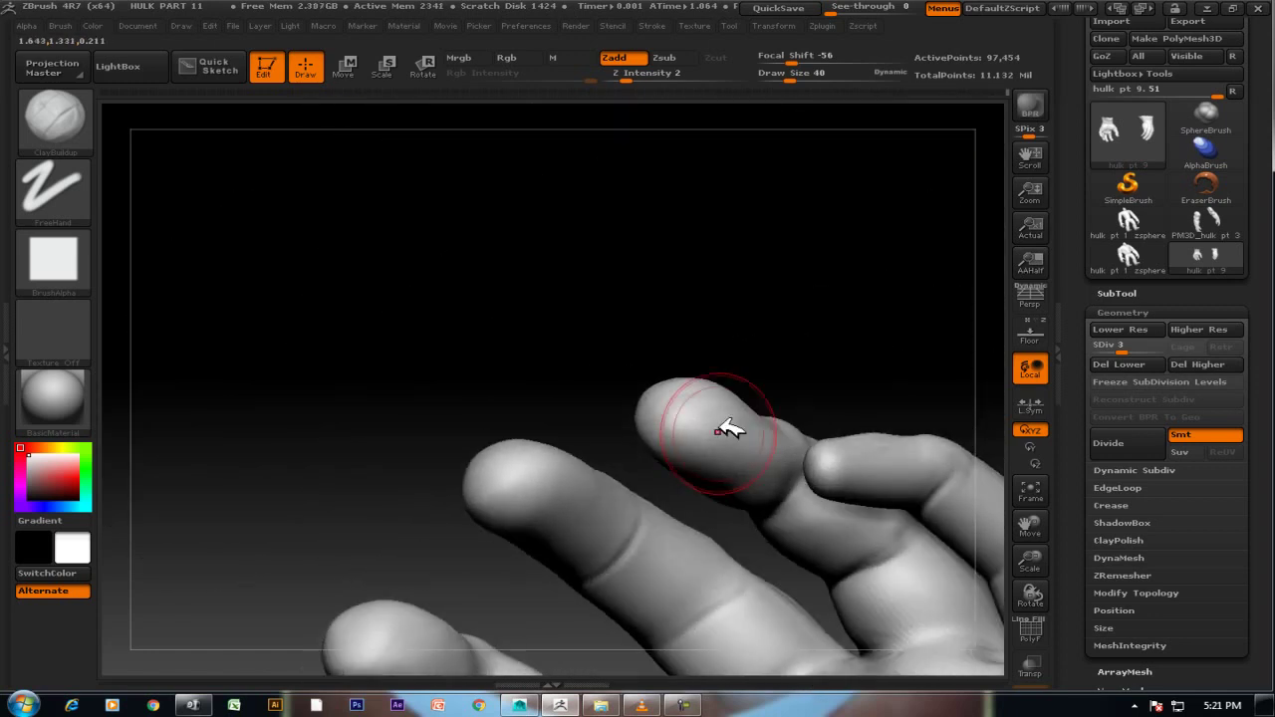
{"action": "mouse_move", "coordinate": [769, 373]}
{"action": "left_mouse_down"}
{"action": "mouse_move", "coordinate": [757, 421]}
{"action": "mouse_move", "coordinate": [769, 385]}
{"action": "left_mouse_up"}
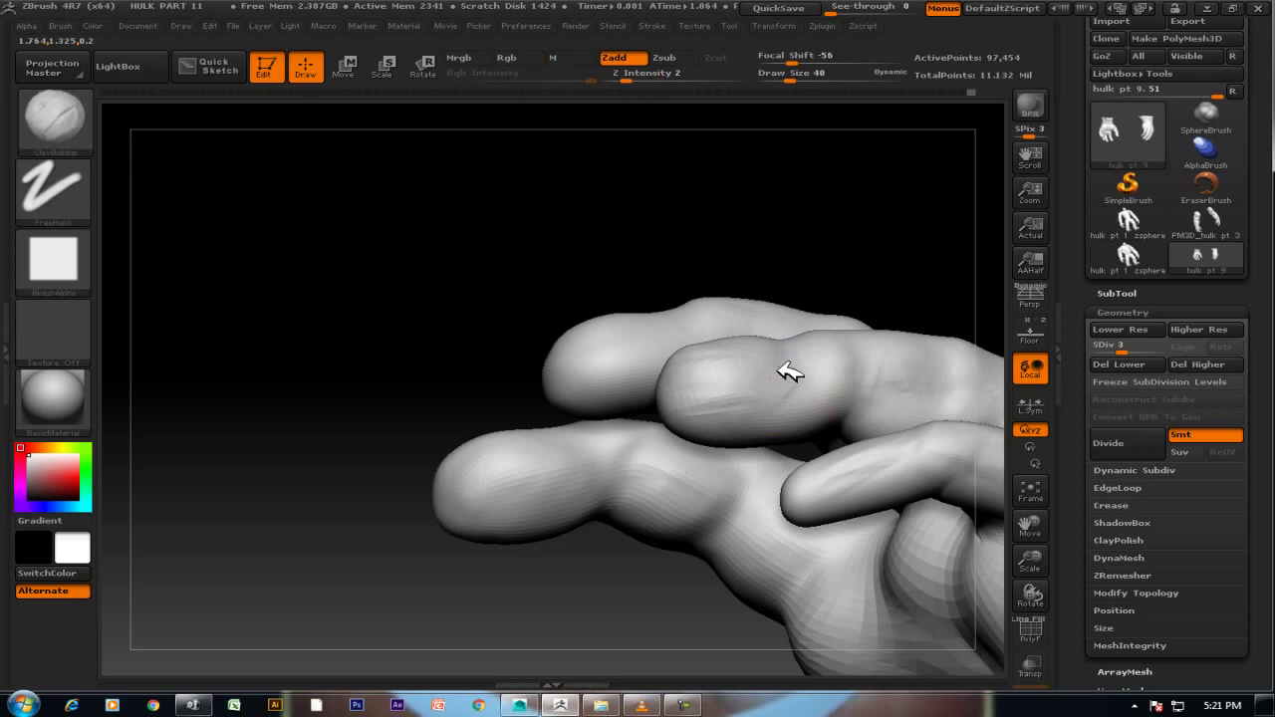
{"action": "key", "text": "shift"}
{"action": "mouse_move", "coordinate": [731, 305]}
{"action": "left_mouse_down"}
{"action": "mouse_move", "coordinate": [860, 428]}
{"action": "mouse_move", "coordinate": [854, 490]}
{"action": "mouse_move", "coordinate": [717, 388]}
{"action": "mouse_move", "coordinate": [803, 558]}
{"action": "mouse_move", "coordinate": [786, 436]}
{"action": "left_mouse_up"}
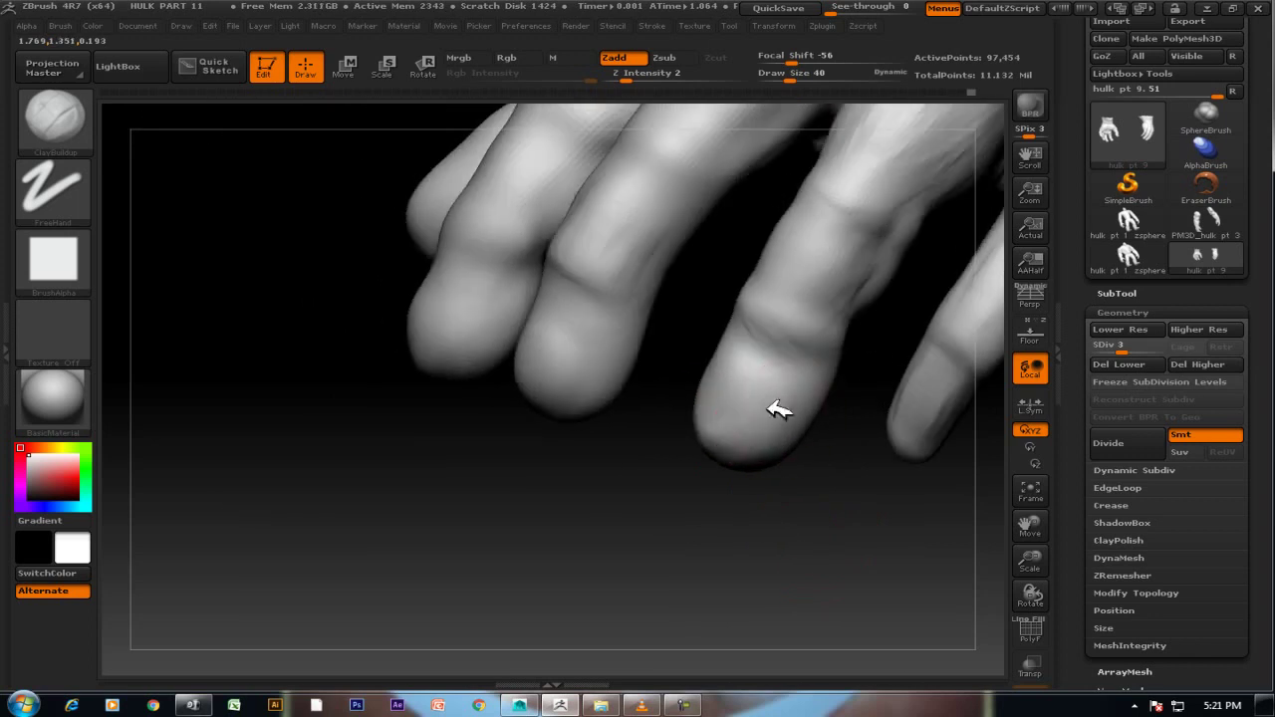
{"action": "key", "text": "shift"}
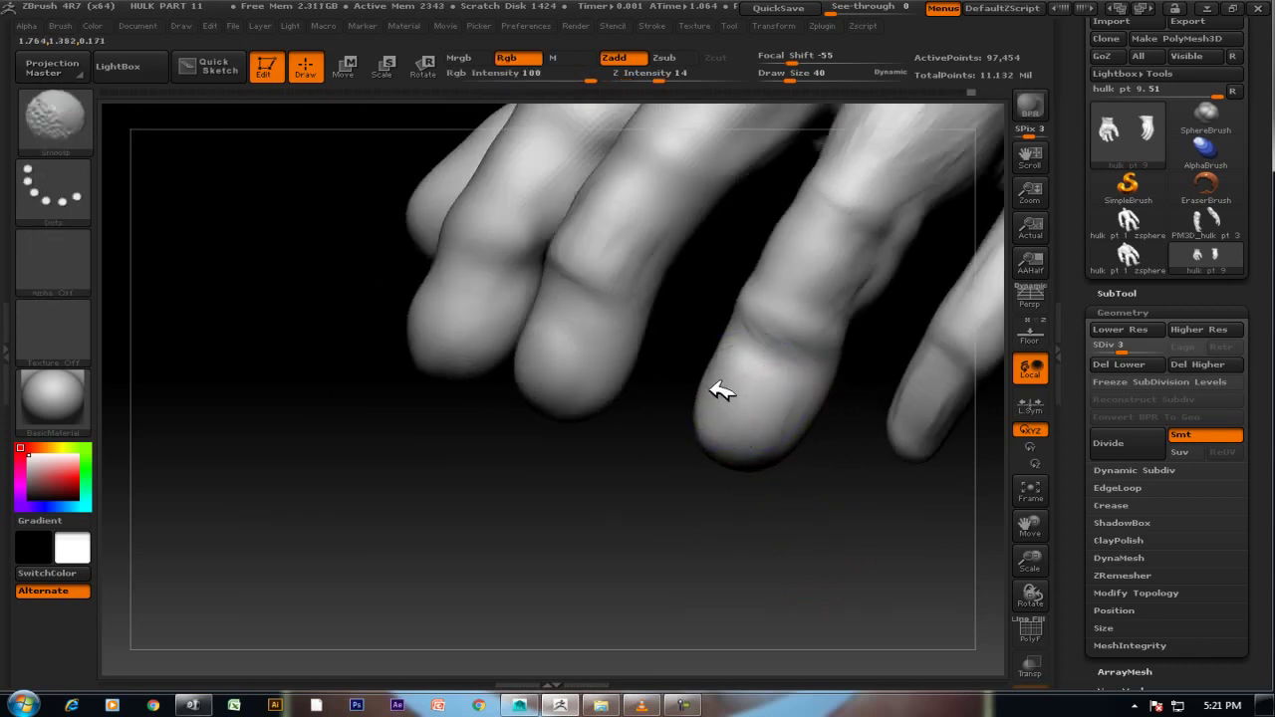
{"action": "mouse_move", "coordinate": [757, 396]}
{"action": "left_mouse_down"}
{"action": "mouse_move", "coordinate": [817, 578]}
{"action": "mouse_move", "coordinate": [917, 555]}
{"action": "left_mouse_up"}
{"action": "left_click_drag", "start_coordinate": [942, 470], "coordinate": [940, 558]}
{"action": "key", "text": "shift"}
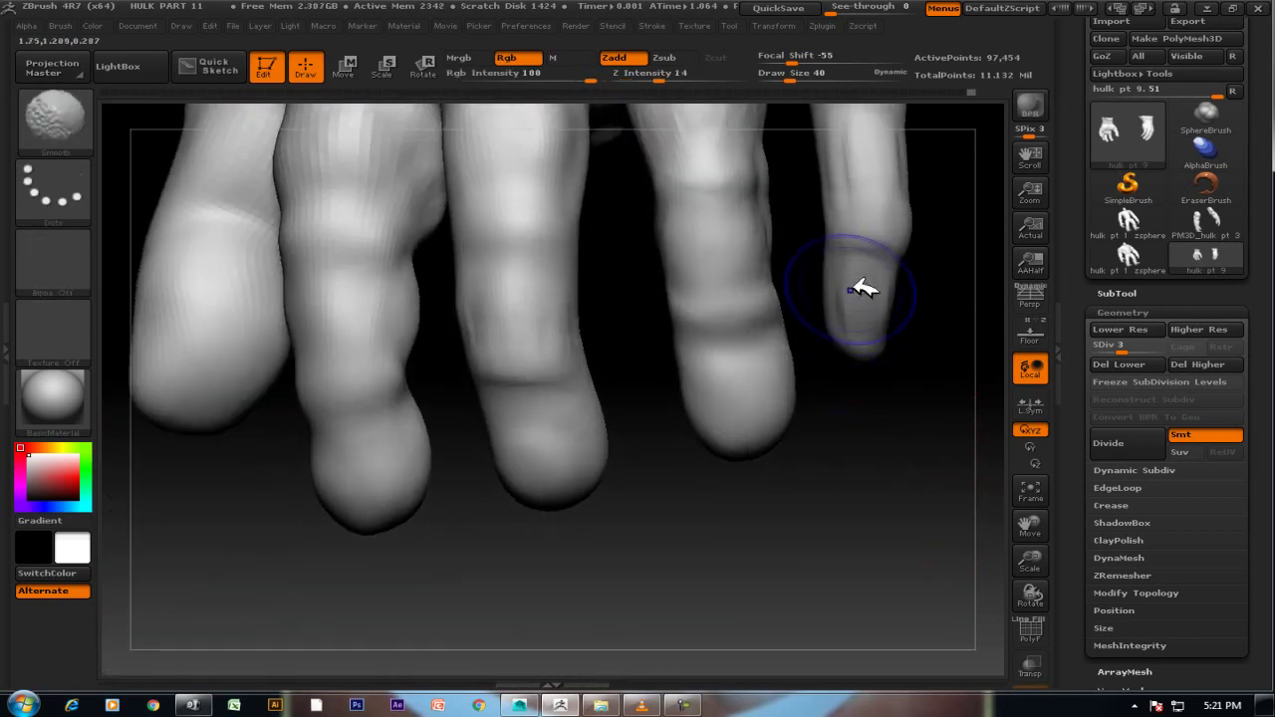
Drop to SDiv 2 and select the Move brush at size 60.
{"action": "left_click", "coordinate": [1116, 345]}
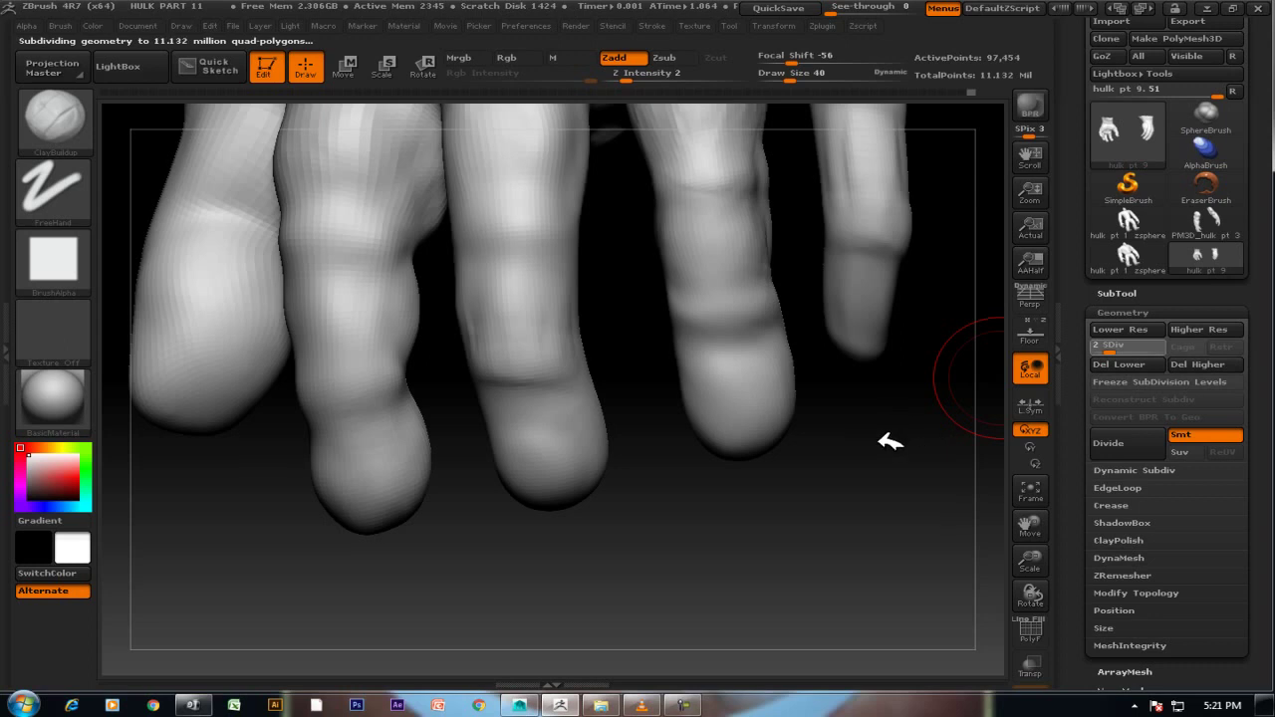
{"action": "mouse_move", "coordinate": [876, 382]}
{"action": "left_mouse_down"}
{"action": "mouse_move", "coordinate": [891, 492]}
{"action": "mouse_move", "coordinate": [917, 501]}
{"action": "mouse_move", "coordinate": [888, 588]}
{"action": "mouse_move", "coordinate": [874, 450]}
{"action": "left_mouse_up"}
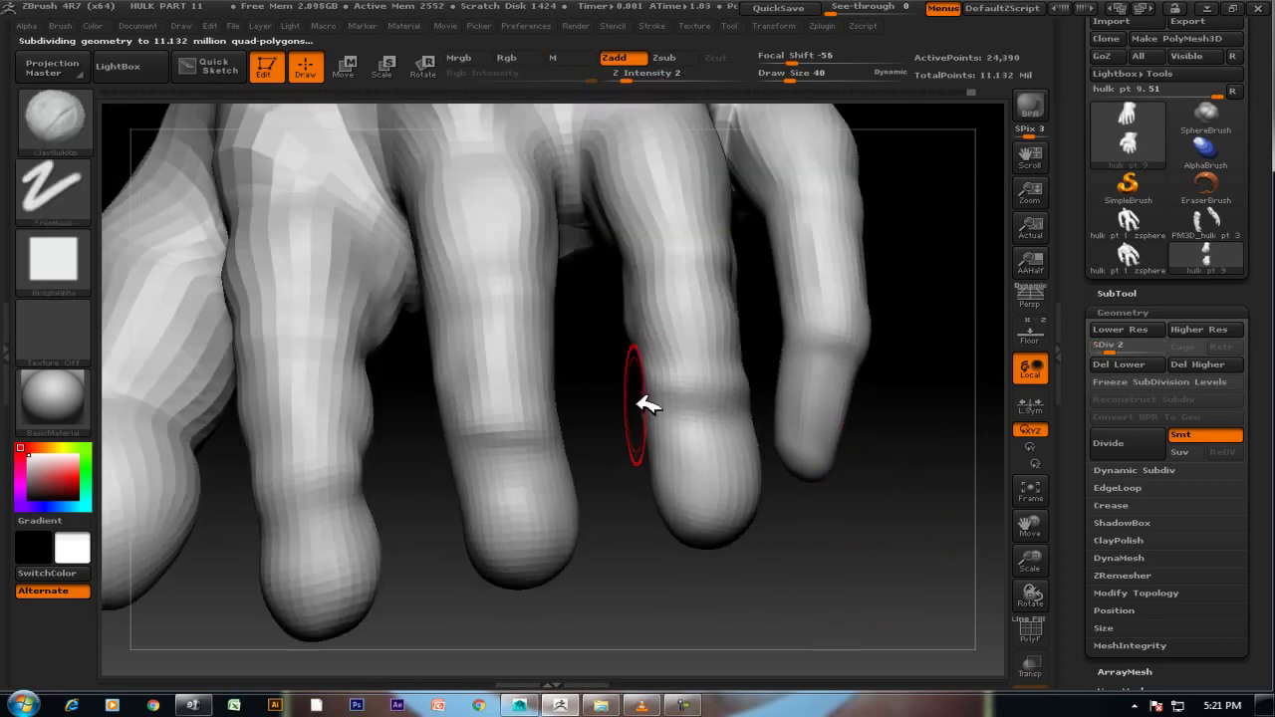
{"action": "key", "text": "b"}
{"action": "key", "text": "m"}
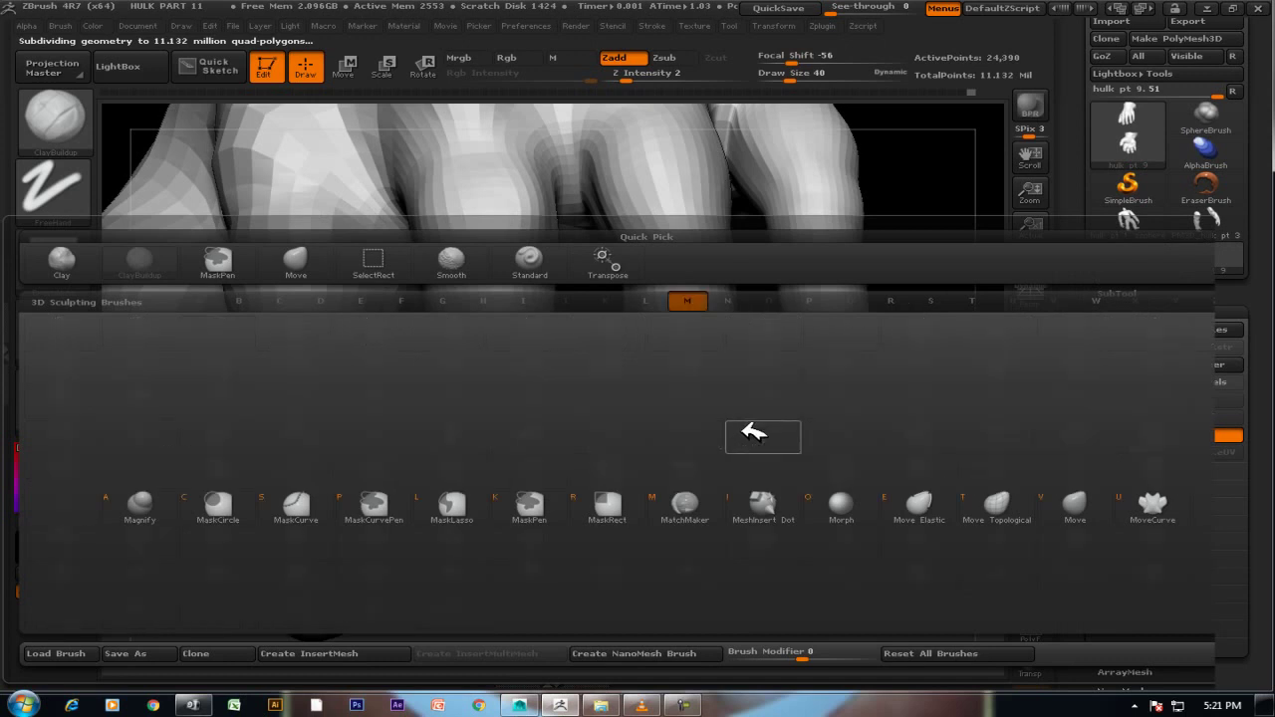
{"action": "left_click", "coordinate": [1075, 506]}
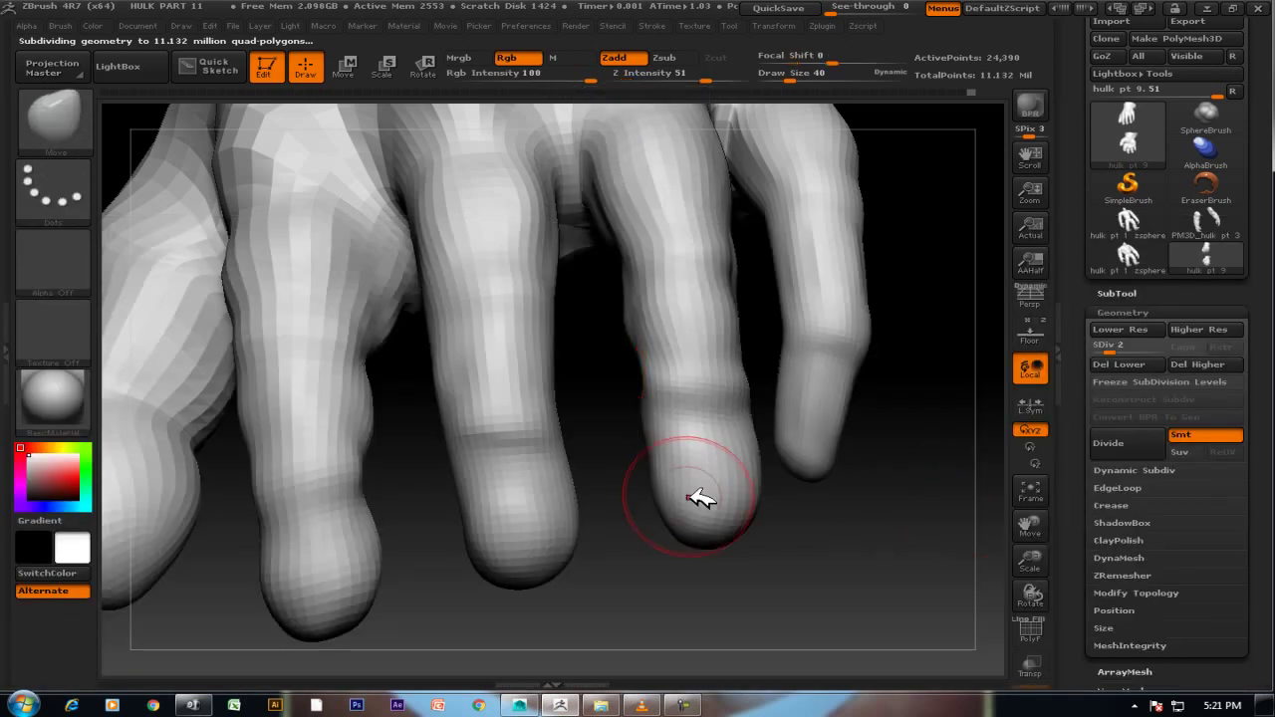
{"action": "key", "text": "bracketright"}
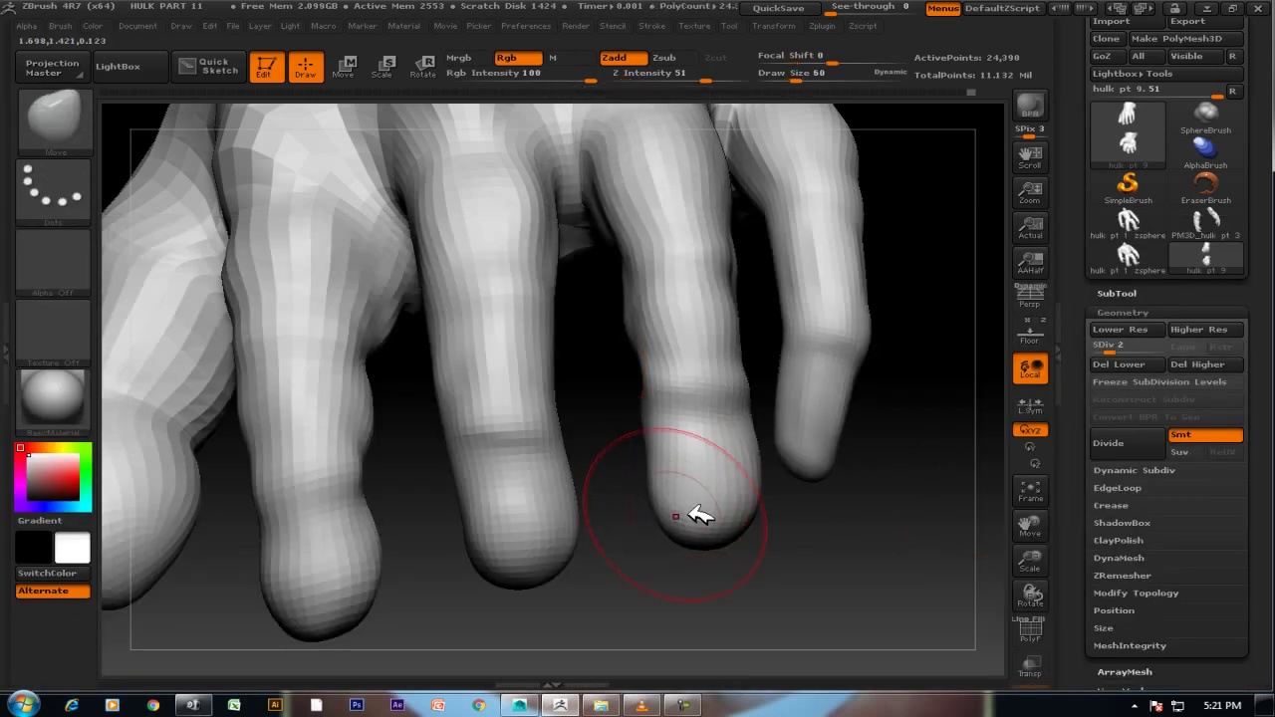
Pull a fingertip outward and nudge a finger's crease band upward.
{"action": "left_click_drag", "start_coordinate": [700, 514], "coordinate": [769, 511]}
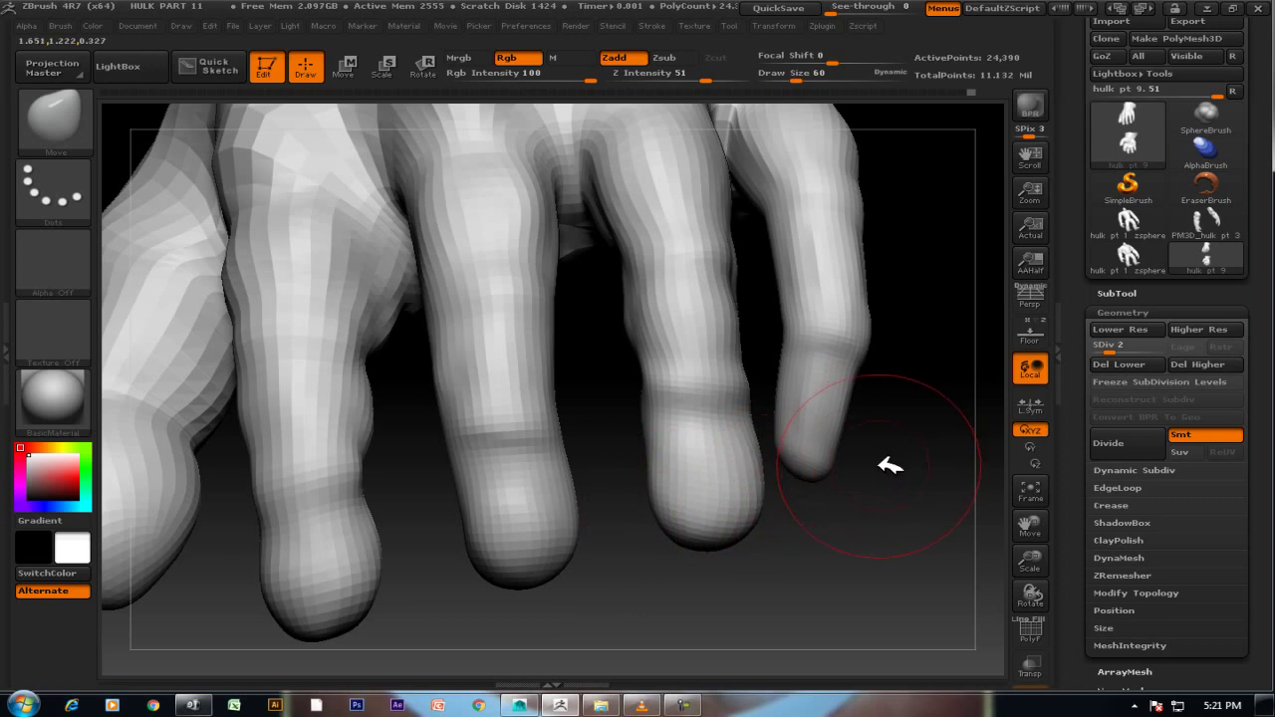
{"action": "left_click_drag", "start_coordinate": [891, 455], "coordinate": [840, 435]}
{"action": "left_click_drag", "start_coordinate": [910, 472], "coordinate": [886, 455]}
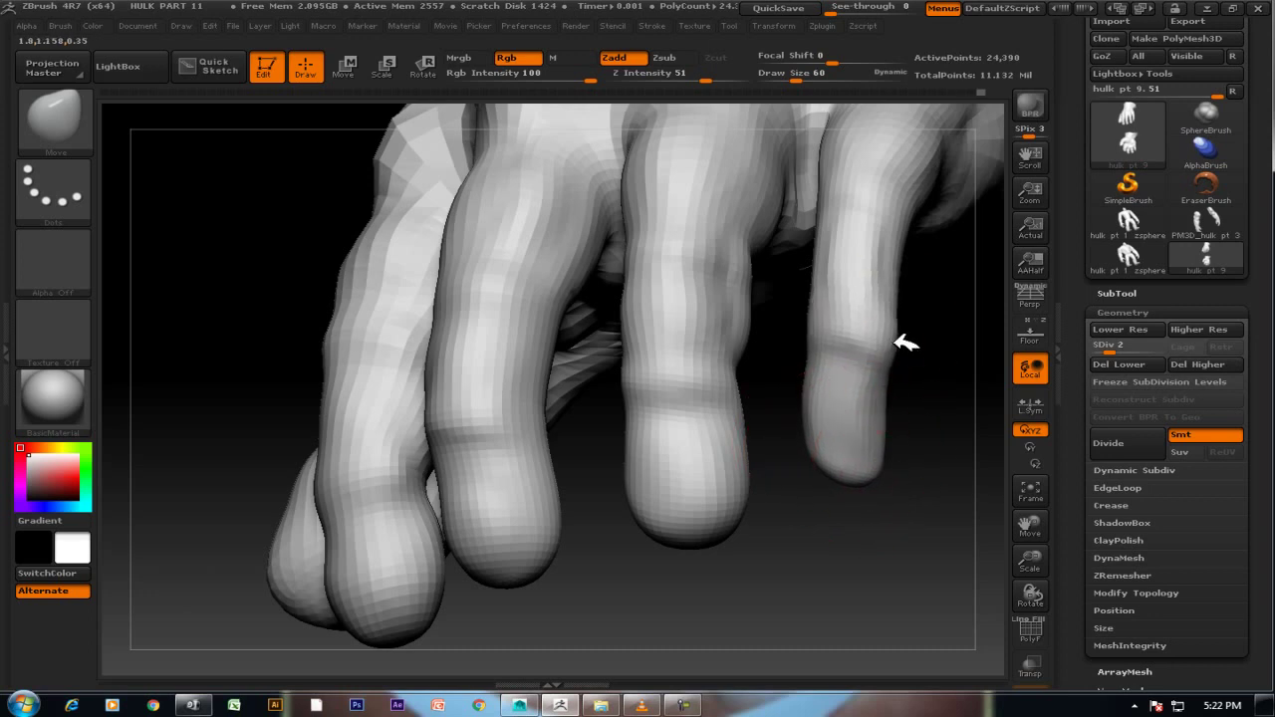
{"action": "mouse_move", "coordinate": [927, 478]}
{"action": "left_mouse_down"}
{"action": "mouse_move", "coordinate": [947, 512]}
{"action": "mouse_move", "coordinate": [872, 388]}
{"action": "left_mouse_up"}
{"action": "left_click_drag", "start_coordinate": [798, 342], "coordinate": [805, 336]}
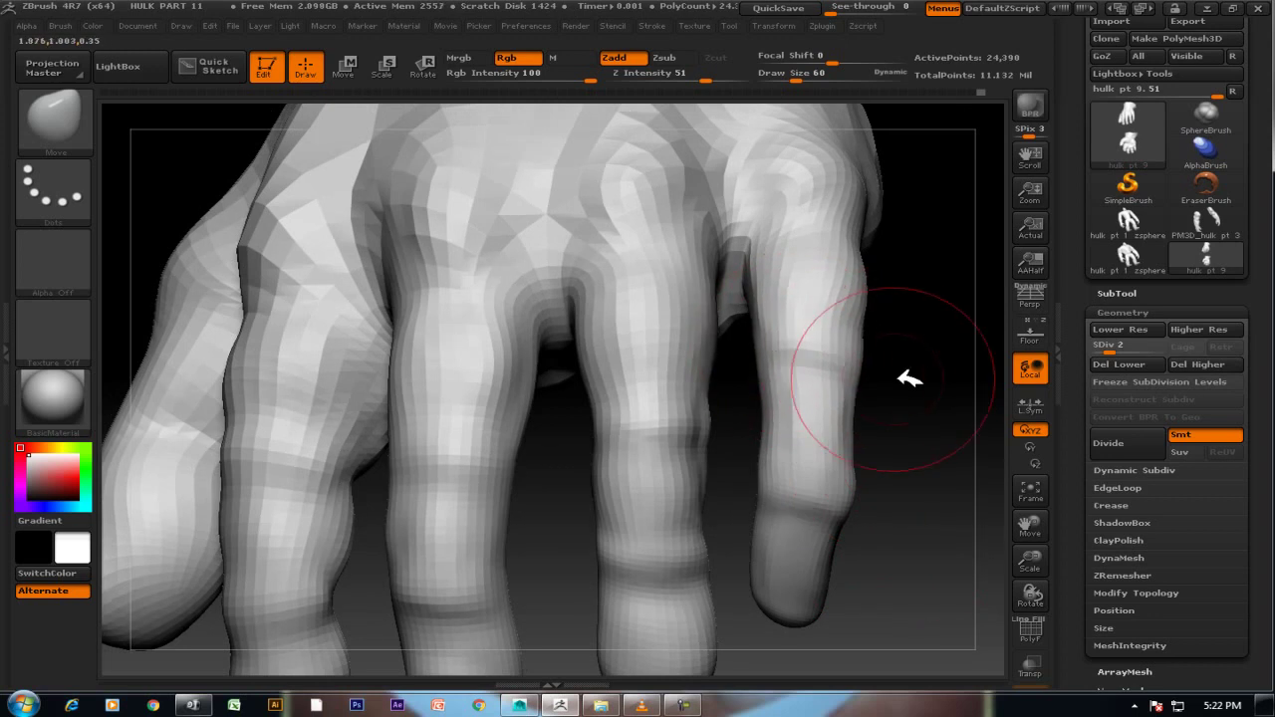
{"action": "left_click_drag", "start_coordinate": [911, 379], "coordinate": [919, 460]}
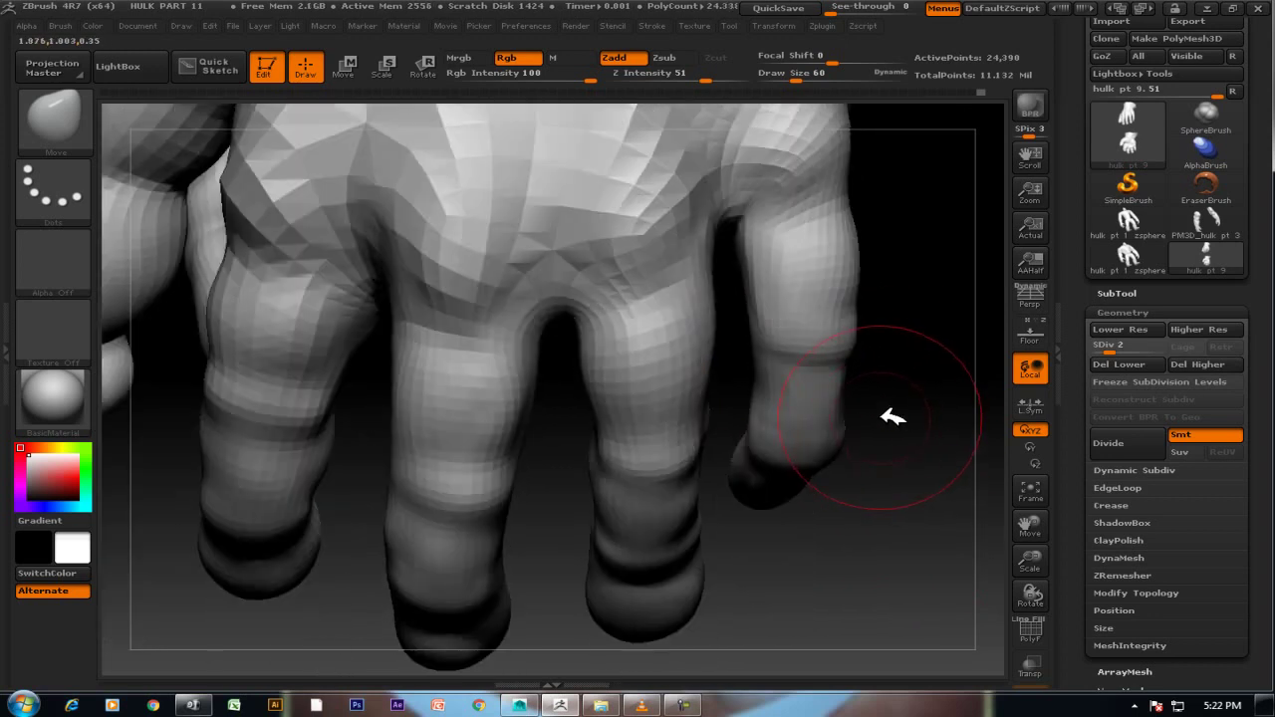
{"action": "mouse_move", "coordinate": [897, 408]}
{"action": "left_mouse_down"}
{"action": "mouse_move", "coordinate": [911, 399]}
{"action": "mouse_move", "coordinate": [910, 365]}
{"action": "mouse_move", "coordinate": [743, 421]}
{"action": "mouse_move", "coordinate": [785, 324]}
{"action": "mouse_move", "coordinate": [686, 342]}
{"action": "mouse_move", "coordinate": [700, 445]}
{"action": "mouse_move", "coordinate": [688, 424]}
{"action": "left_mouse_up"}
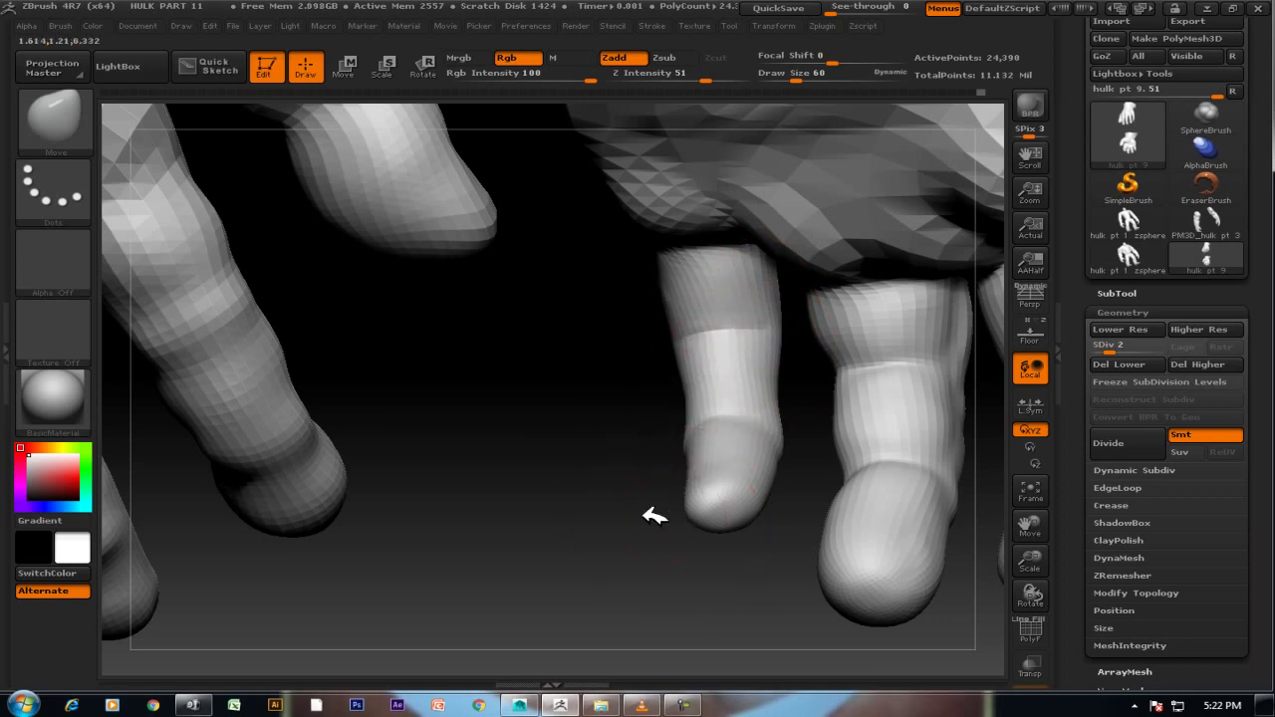
{"action": "left_click_drag", "start_coordinate": [660, 515], "coordinate": [549, 516], "text": "alt"}
Reshape the middle finger along its length, then open the sculpting brush library.
{"action": "mouse_move", "coordinate": [738, 367]}
{"action": "left_mouse_down"}
{"action": "mouse_move", "coordinate": [817, 362]}
{"action": "mouse_move", "coordinate": [840, 478]}
{"action": "mouse_move", "coordinate": [675, 578]}
{"action": "mouse_move", "coordinate": [840, 518]}
{"action": "mouse_move", "coordinate": [852, 586]}
{"action": "mouse_move", "coordinate": [834, 526]}
{"action": "mouse_move", "coordinate": [863, 541]}
{"action": "mouse_move", "coordinate": [843, 521]}
{"action": "left_mouse_up"}
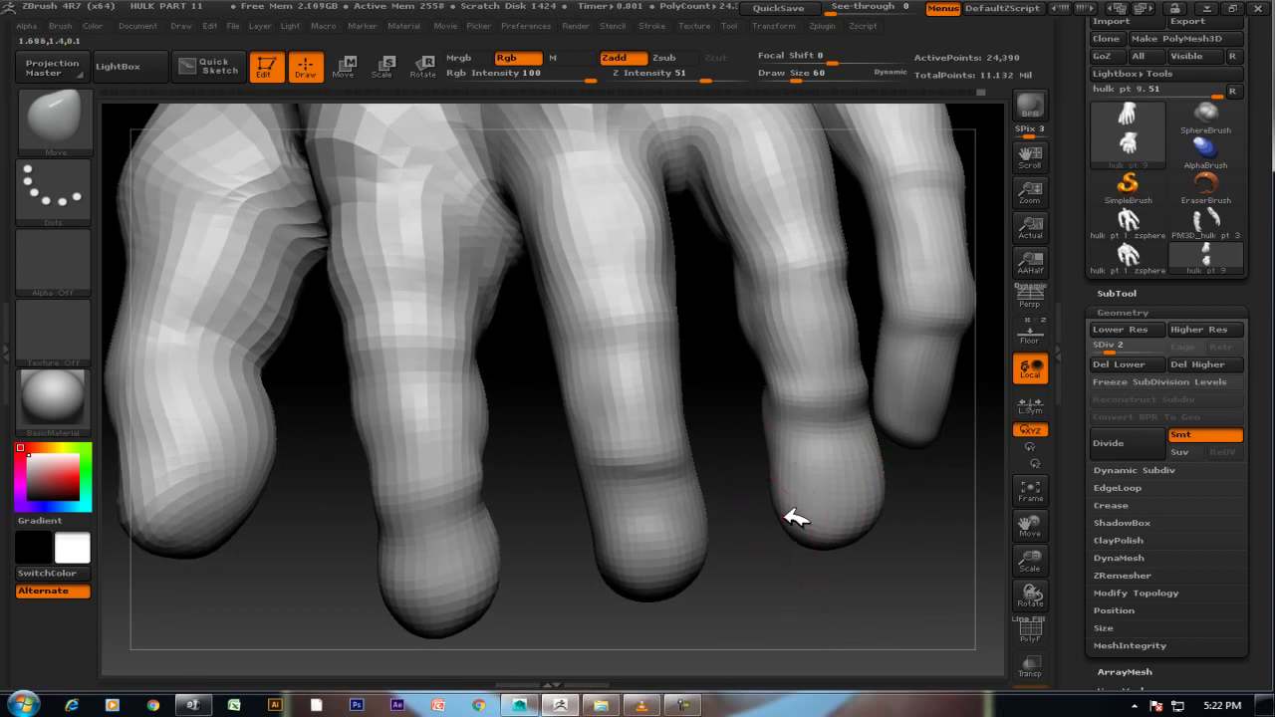
{"action": "left_click_drag", "start_coordinate": [890, 575], "coordinate": [883, 513]}
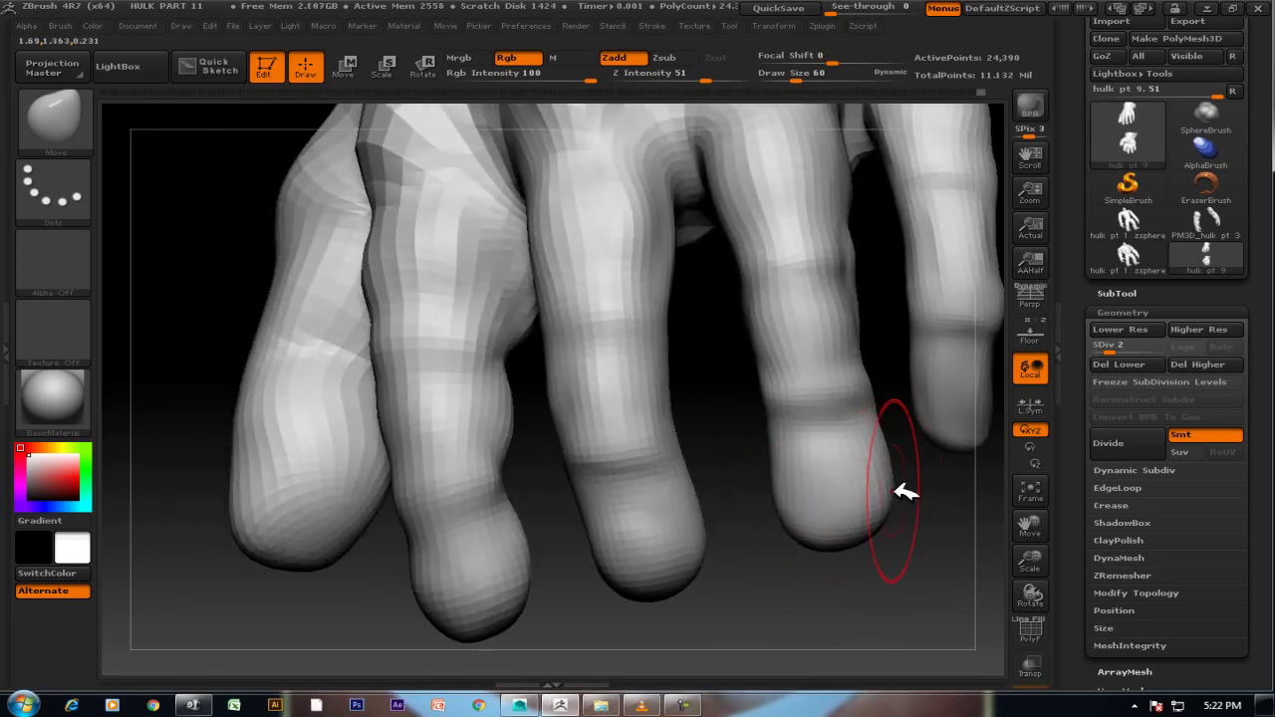
{"action": "mouse_move", "coordinate": [877, 598]}
{"action": "left_mouse_down"}
{"action": "mouse_move", "coordinate": [840, 578]}
{"action": "mouse_move", "coordinate": [877, 591]}
{"action": "mouse_move", "coordinate": [854, 598]}
{"action": "mouse_move", "coordinate": [845, 543]}
{"action": "left_mouse_up"}
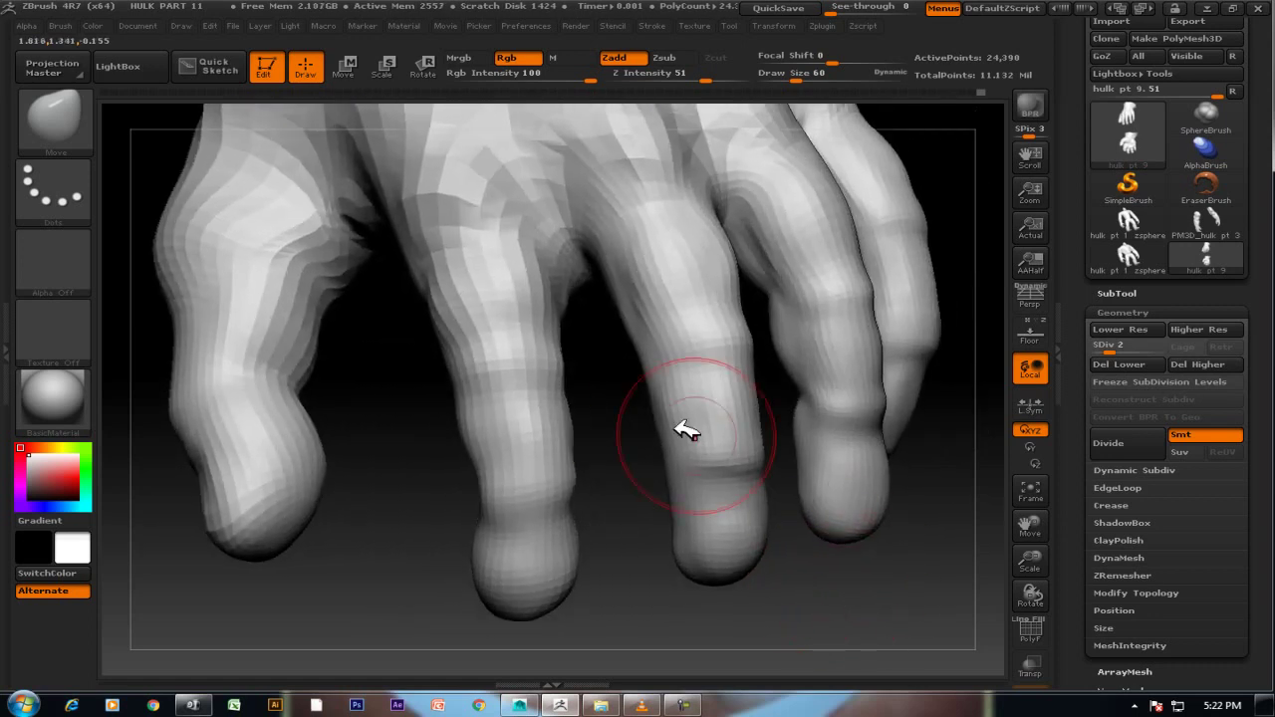
{"action": "left_click", "coordinate": [85, 119]}
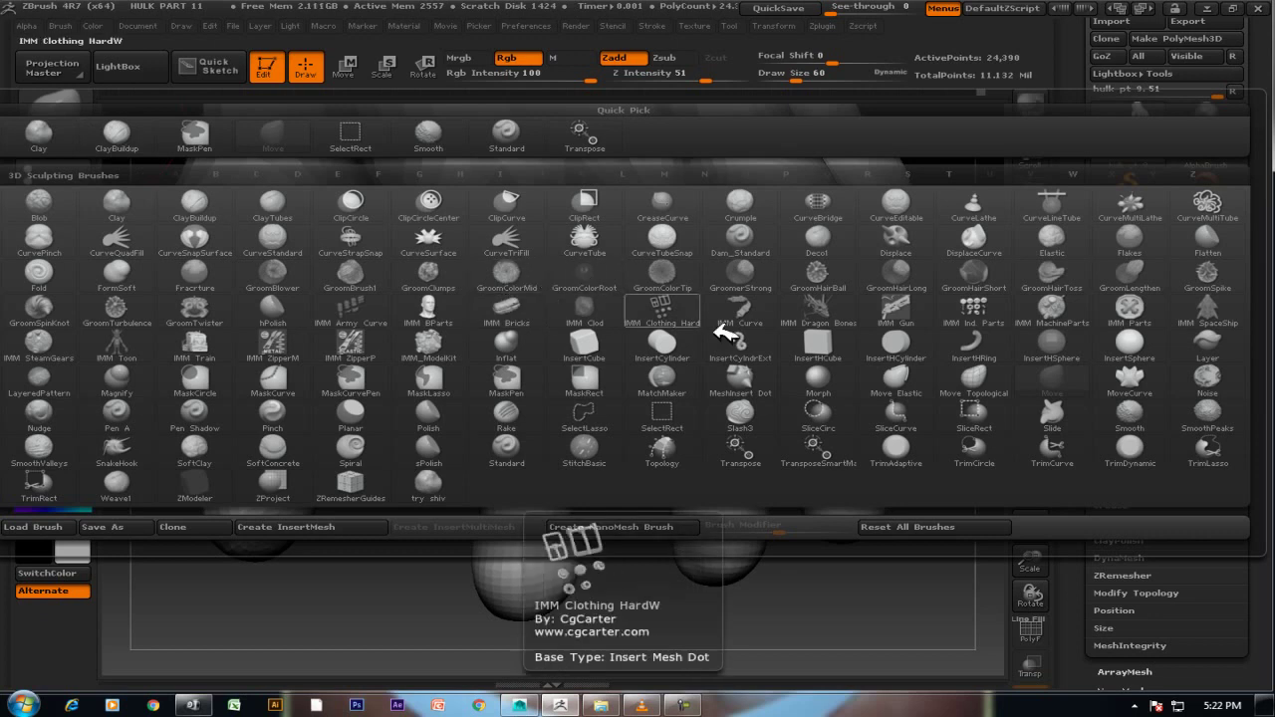
Select the Slash3 carving brush and reduce its Draw Size to 12.
{"action": "key", "text": "s"}
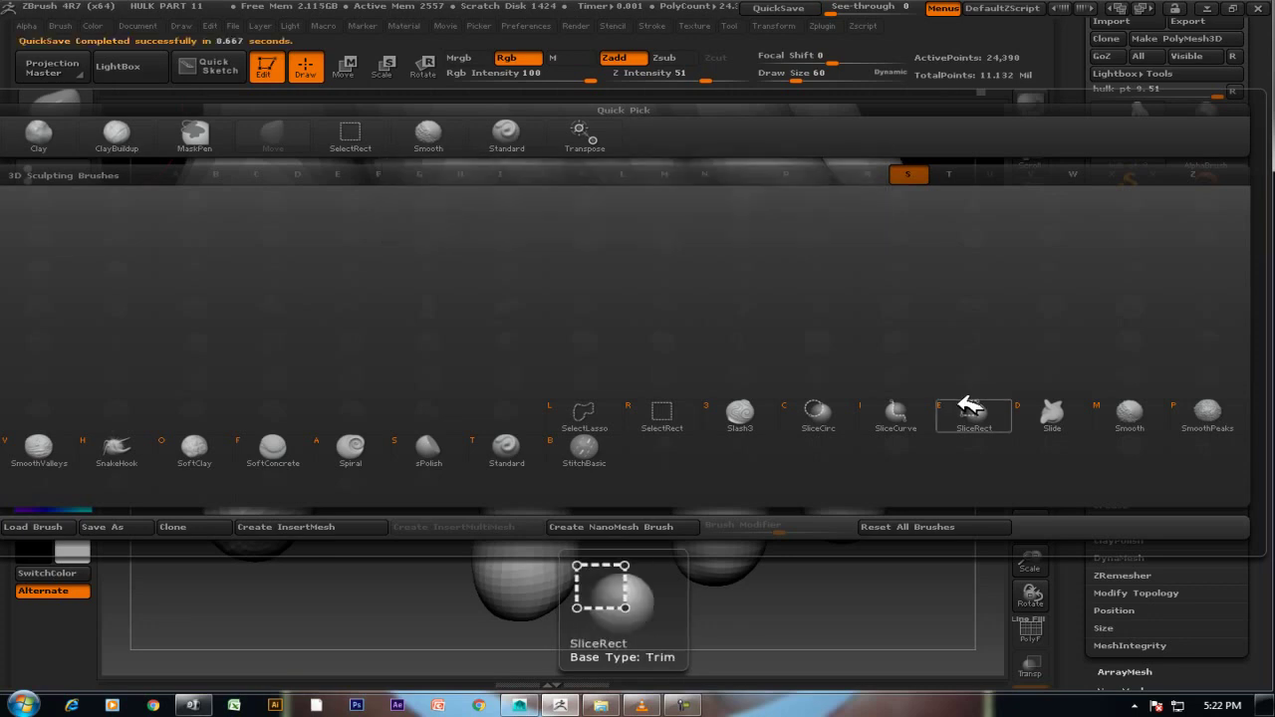
{"action": "left_click", "coordinate": [758, 418]}
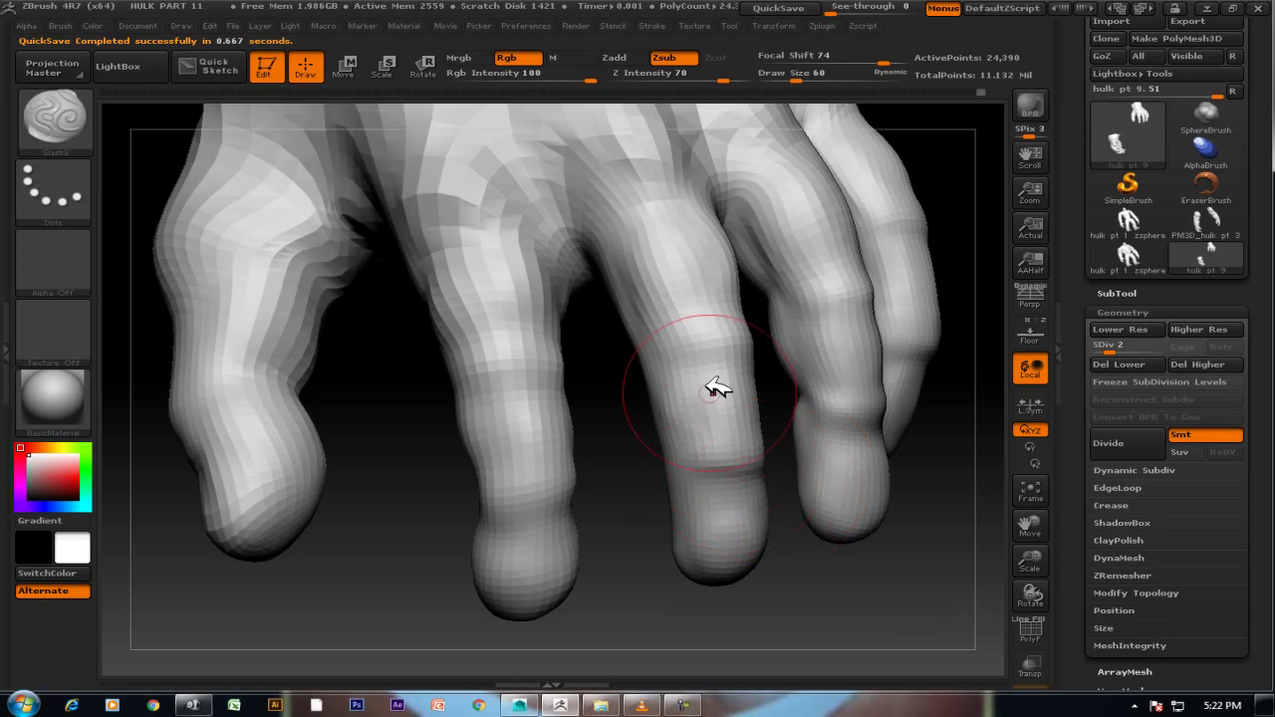
{"action": "key", "text": "bracketleft"}
{"action": "key", "text": "bracketleft"}
{"action": "key", "text": "bracketleft"}
{"action": "left_click_drag", "start_coordinate": [854, 592], "coordinate": [848, 575]}
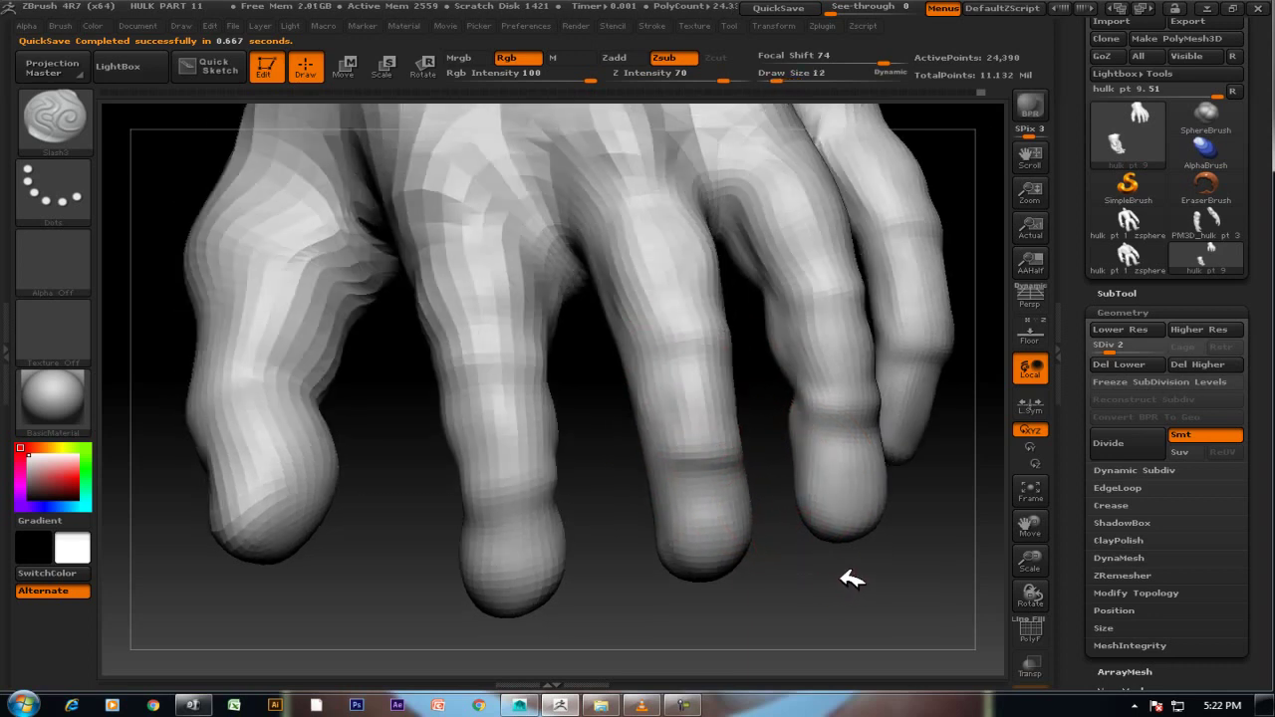
Raise the hand to subdivision level 3 and try a test slash on a fingertip.
{"action": "left_click", "coordinate": [1116, 347]}
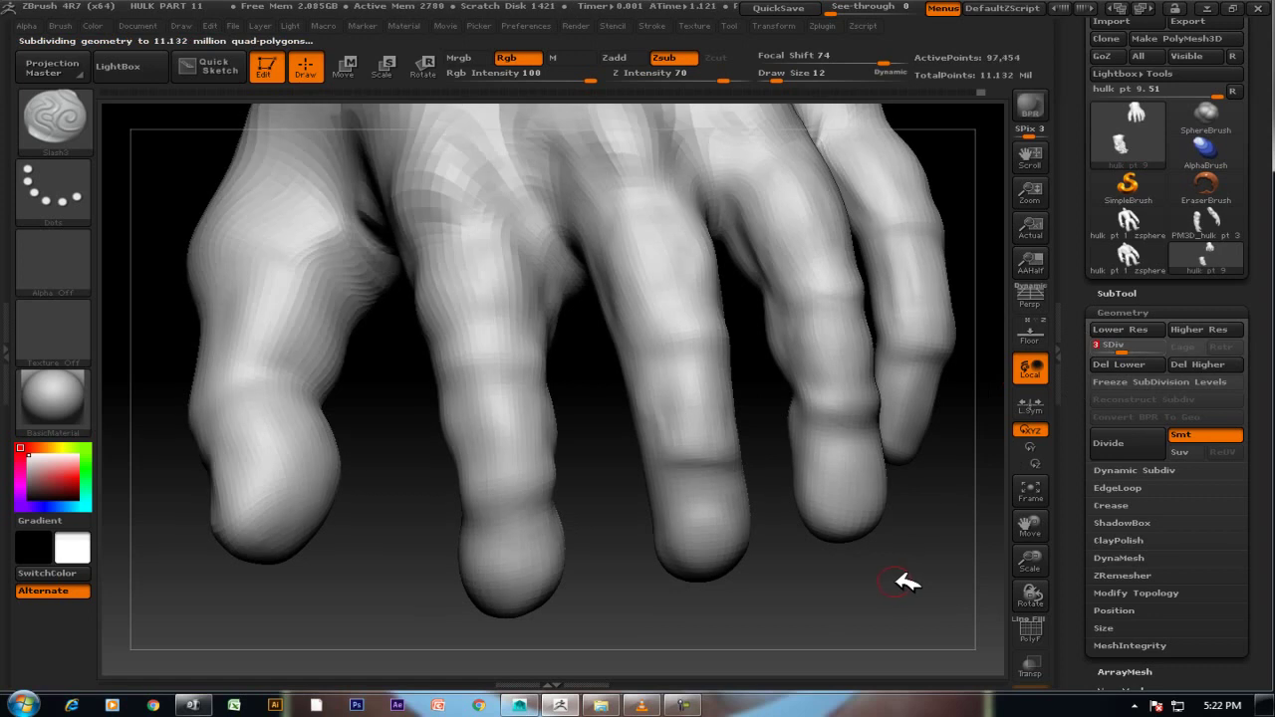
{"action": "left_click_drag", "start_coordinate": [904, 578], "coordinate": [729, 459]}
{"action": "left_click_drag", "start_coordinate": [802, 508], "coordinate": [763, 435], "text": "alt"}
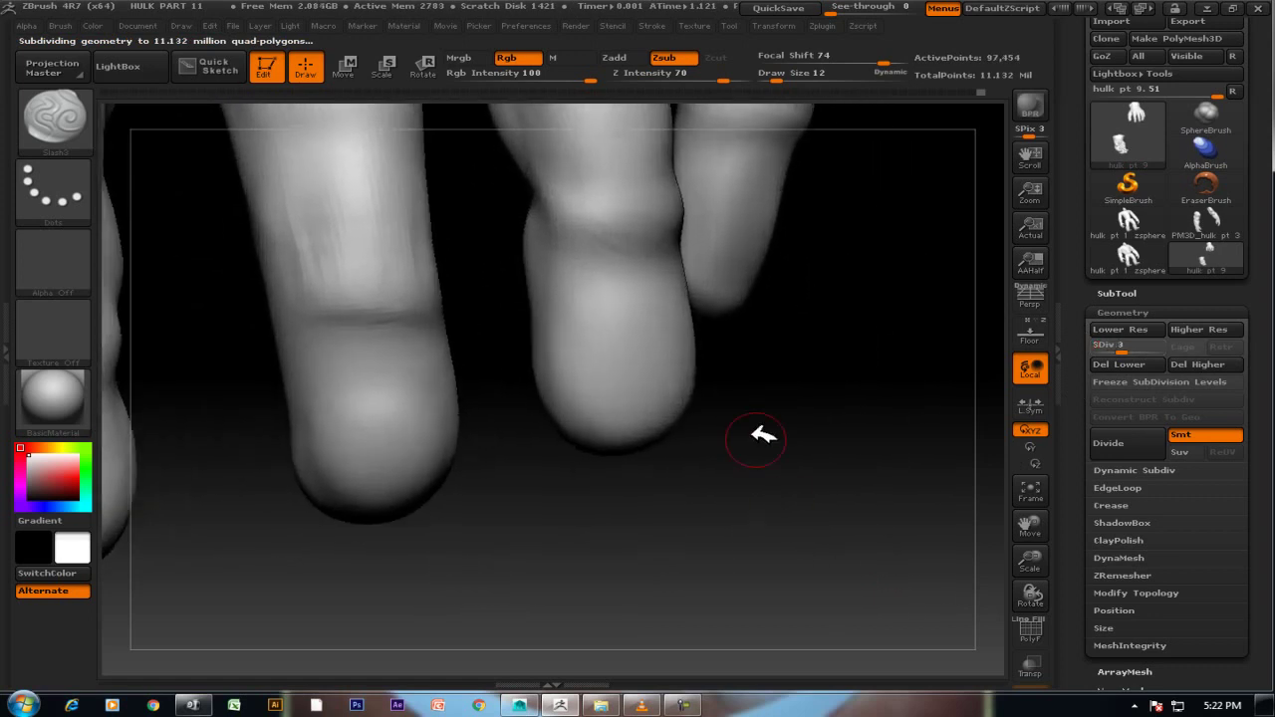
{"action": "mouse_move", "coordinate": [598, 348]}
{"action": "left_mouse_down", "text": "shift"}
{"action": "mouse_move", "coordinate": [618, 330]}
{"action": "mouse_move", "coordinate": [586, 386]}
{"action": "left_mouse_up", "text": "shift"}
{"action": "mouse_move", "coordinate": [638, 462]}
{"action": "left_mouse_down"}
{"action": "mouse_move", "coordinate": [703, 501]}
{"action": "mouse_move", "coordinate": [734, 444]}
{"action": "left_mouse_up"}
Undo the test slash and carve a fingernail outline on the middle fingertip with Slash3.
{"action": "key", "text": "ctrl+z"}
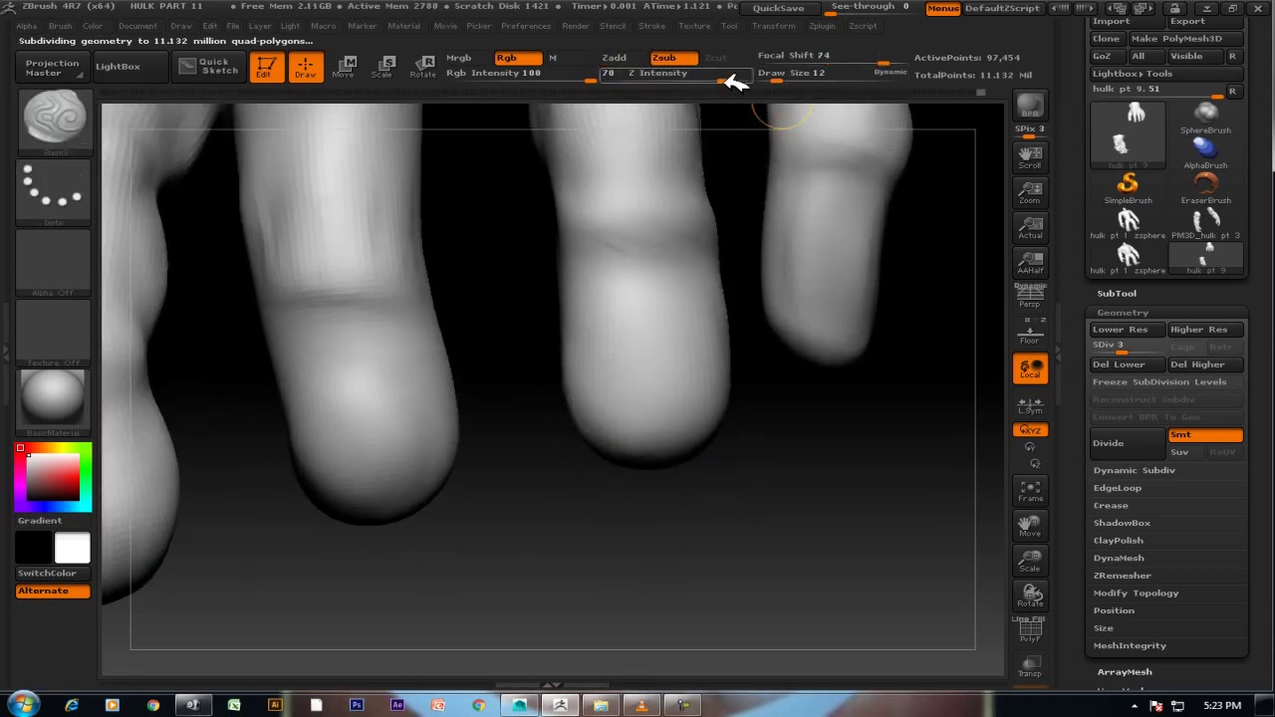
{"action": "mouse_move", "coordinate": [807, 461]}
{"action": "left_mouse_down"}
{"action": "mouse_move", "coordinate": [792, 421]}
{"action": "mouse_move", "coordinate": [774, 421]}
{"action": "mouse_move", "coordinate": [806, 475]}
{"action": "mouse_move", "coordinate": [757, 438]}
{"action": "left_mouse_up"}
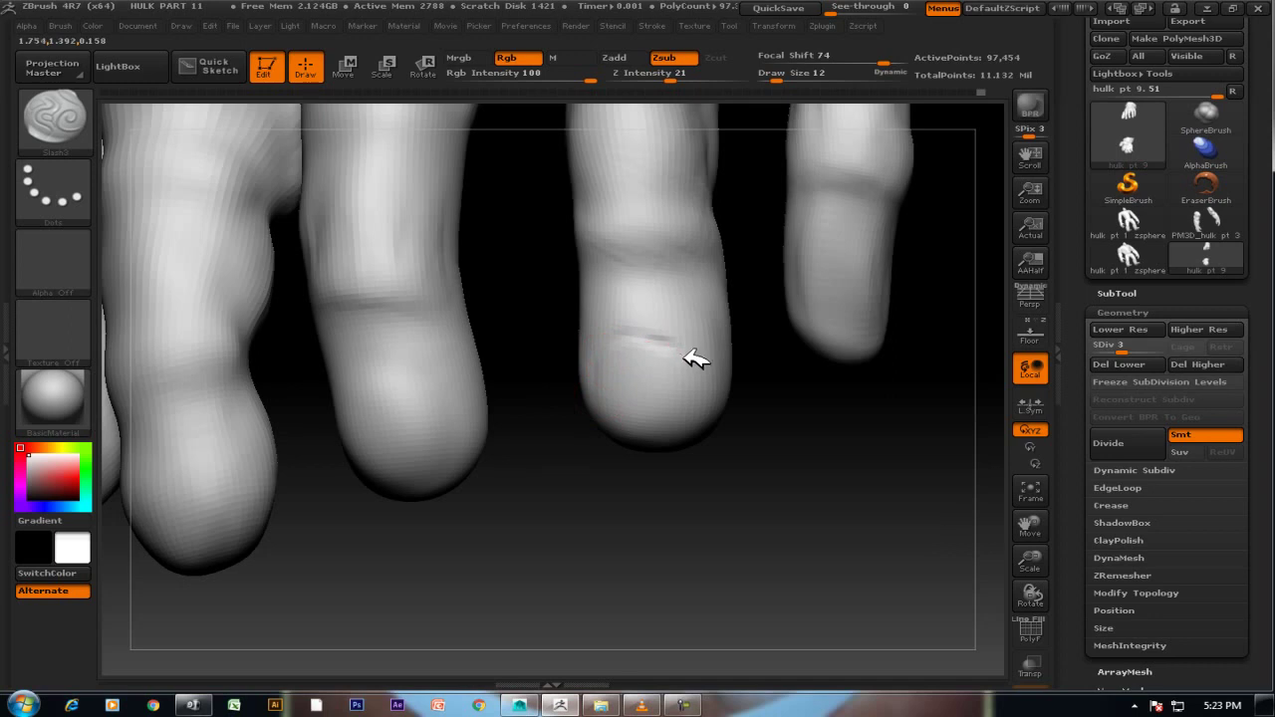
{"action": "left_click_drag", "start_coordinate": [686, 356], "coordinate": [688, 393]}
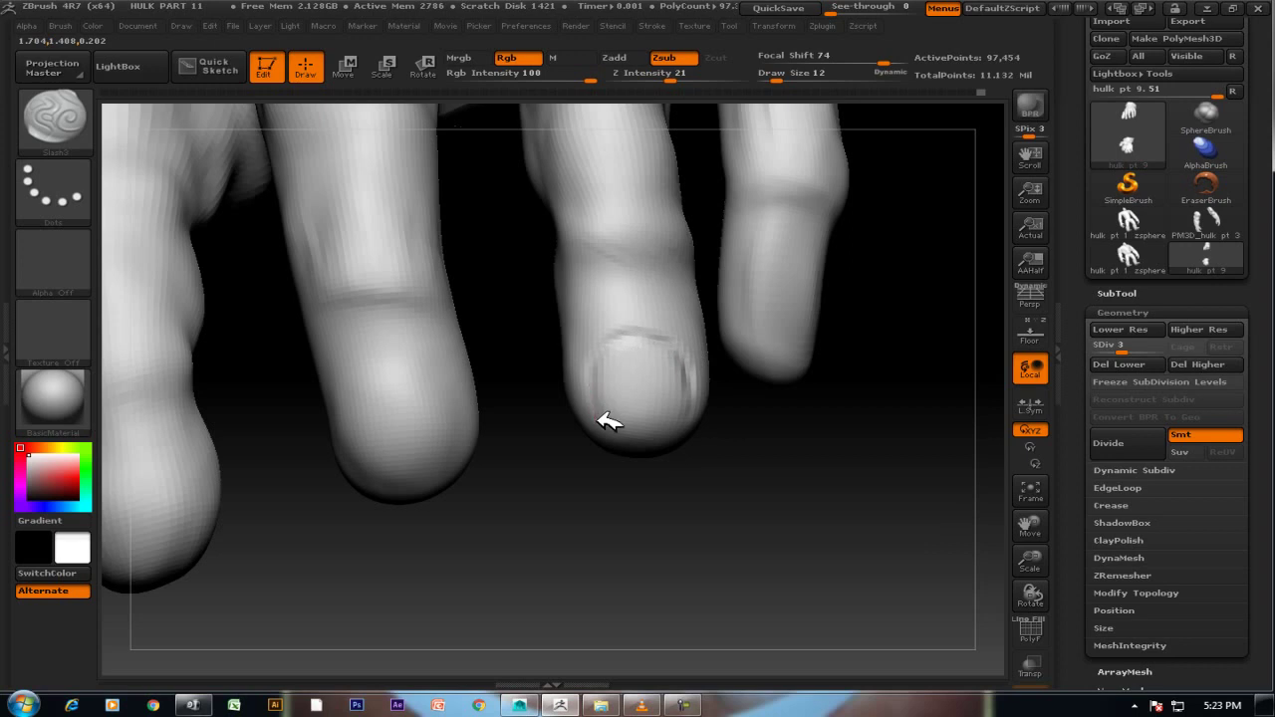
{"action": "left_click_drag", "start_coordinate": [760, 487], "coordinate": [687, 414]}
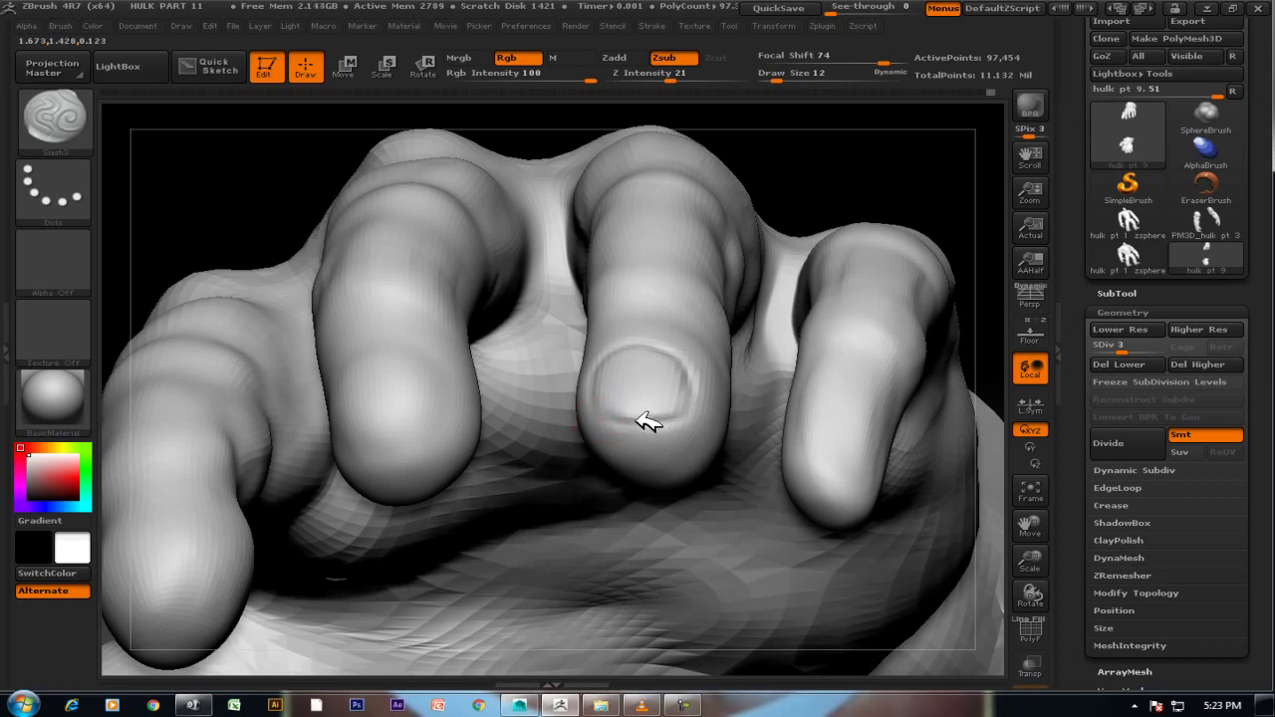
{"action": "left_click_drag", "start_coordinate": [605, 418], "coordinate": [689, 414]}
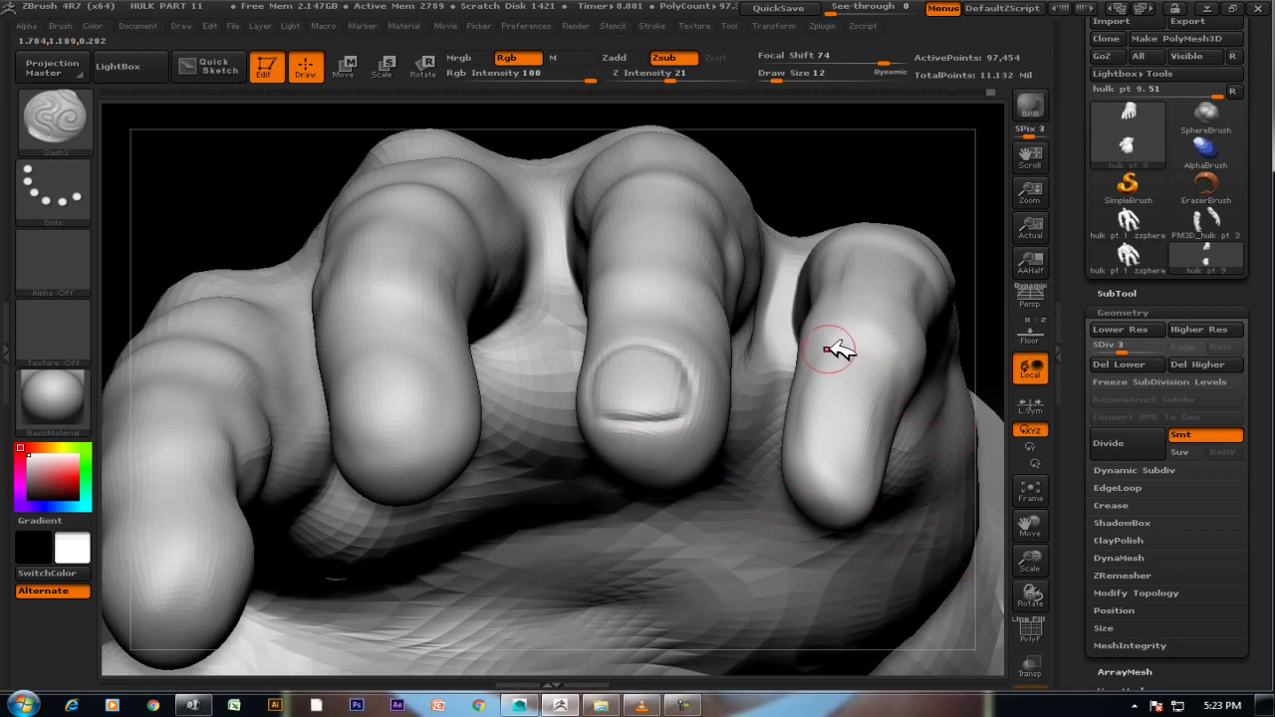
View the fingertips from below and begin a faint nail line on the neighbouring finger.
{"action": "key", "text": "f"}
{"action": "mouse_move", "coordinate": [892, 284]}
{"action": "left_mouse_down"}
{"action": "mouse_move", "coordinate": [854, 365]}
{"action": "mouse_move", "coordinate": [939, 558]}
{"action": "mouse_move", "coordinate": [926, 427]}
{"action": "mouse_move", "coordinate": [956, 361]}
{"action": "mouse_move", "coordinate": [840, 364]}
{"action": "mouse_move", "coordinate": [854, 341]}
{"action": "mouse_move", "coordinate": [853, 399]}
{"action": "mouse_move", "coordinate": [696, 441]}
{"action": "mouse_move", "coordinate": [826, 370]}
{"action": "mouse_move", "coordinate": [840, 336]}
{"action": "mouse_move", "coordinate": [847, 495]}
{"action": "mouse_move", "coordinate": [831, 388]}
{"action": "mouse_move", "coordinate": [741, 194]}
{"action": "left_mouse_up"}
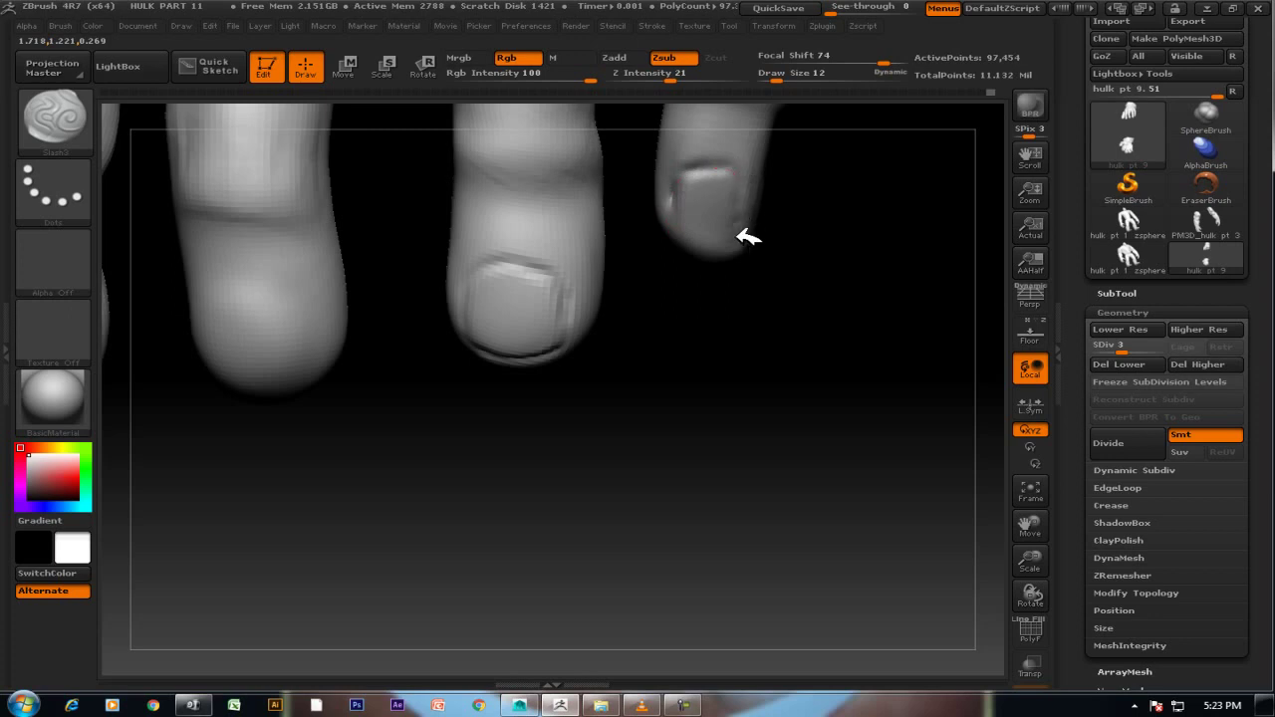
{"action": "mouse_move", "coordinate": [811, 361]}
{"action": "left_mouse_down"}
{"action": "mouse_move", "coordinate": [826, 209]}
{"action": "mouse_move", "coordinate": [768, 250]}
{"action": "left_mouse_up"}
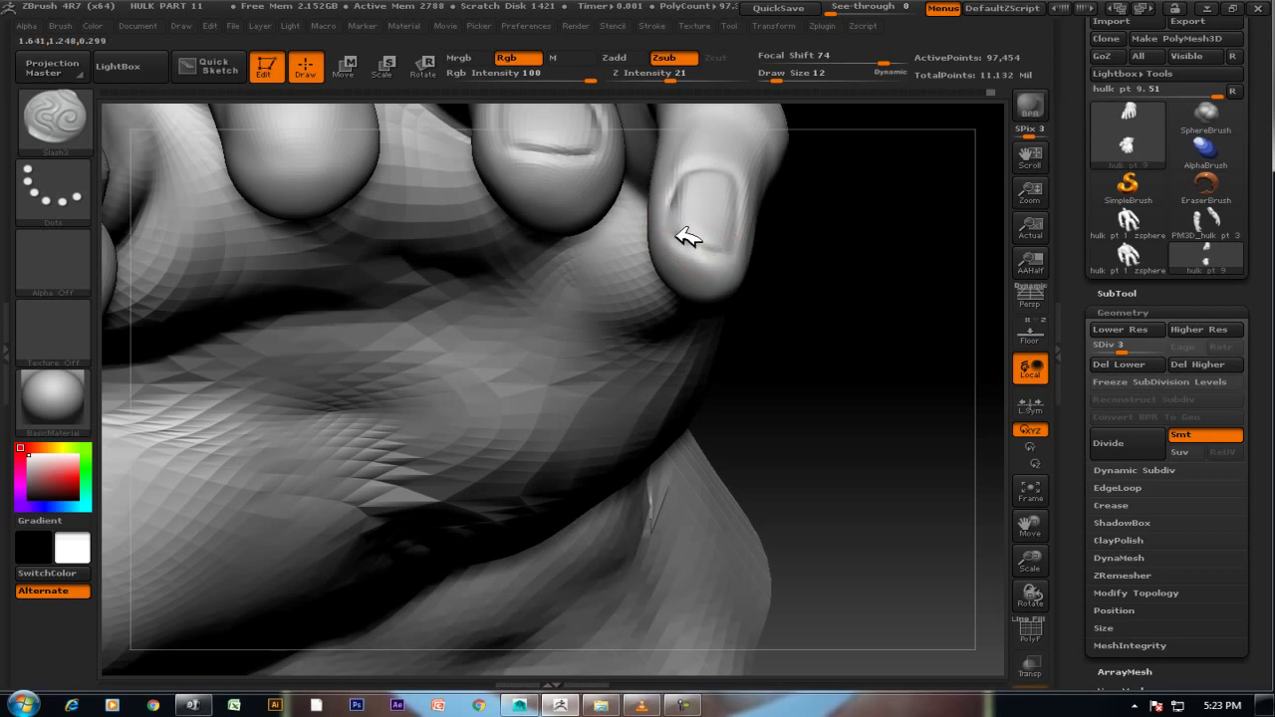
{"action": "mouse_move", "coordinate": [871, 256]}
{"action": "left_mouse_down"}
{"action": "mouse_move", "coordinate": [860, 370]}
{"action": "mouse_move", "coordinate": [927, 370]}
{"action": "left_mouse_up"}
{"action": "left_click", "coordinate": [450, 322]}
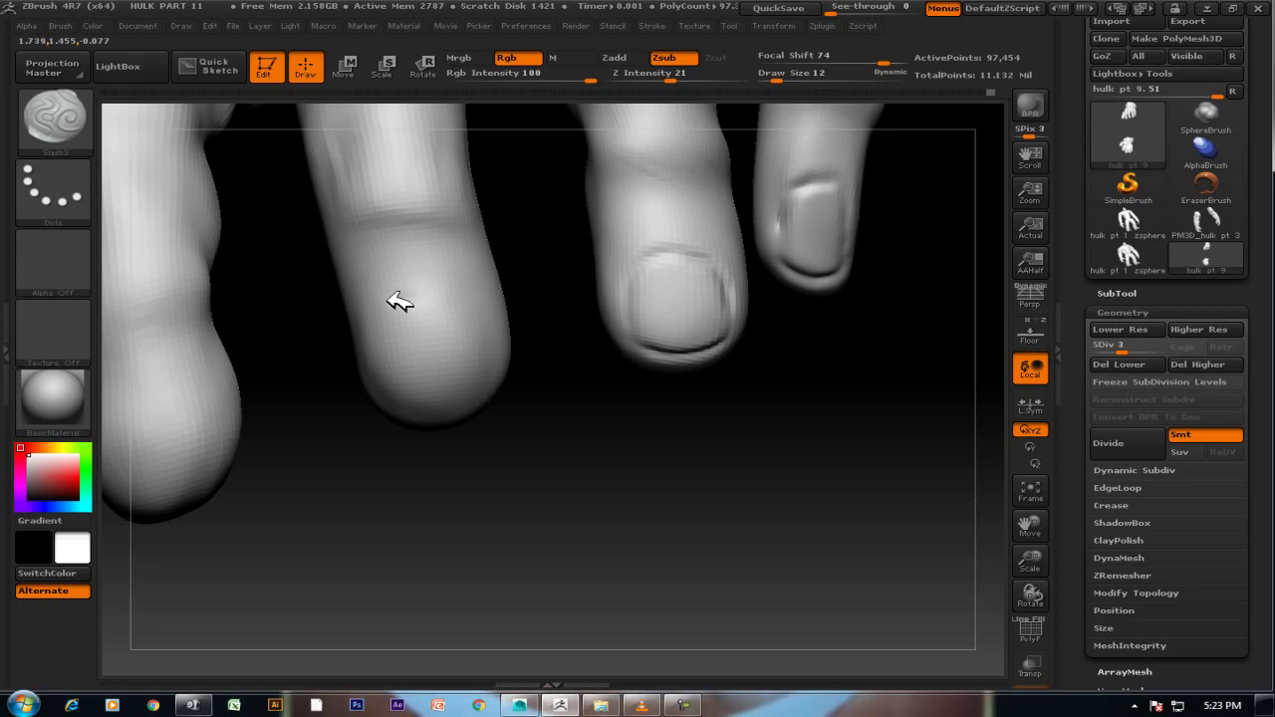
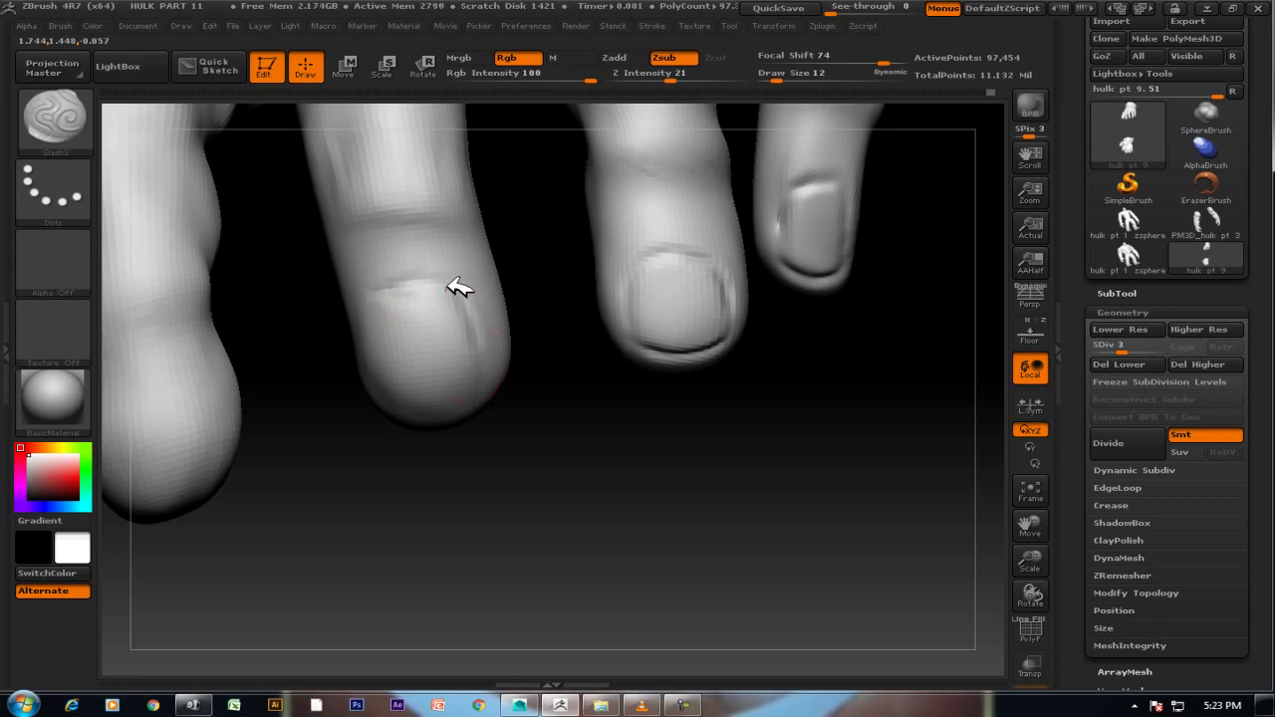
Carve and deepen a Slash3 crease along the left fingernail's side.
{"action": "left_click_drag", "start_coordinate": [488, 476], "coordinate": [455, 336]}
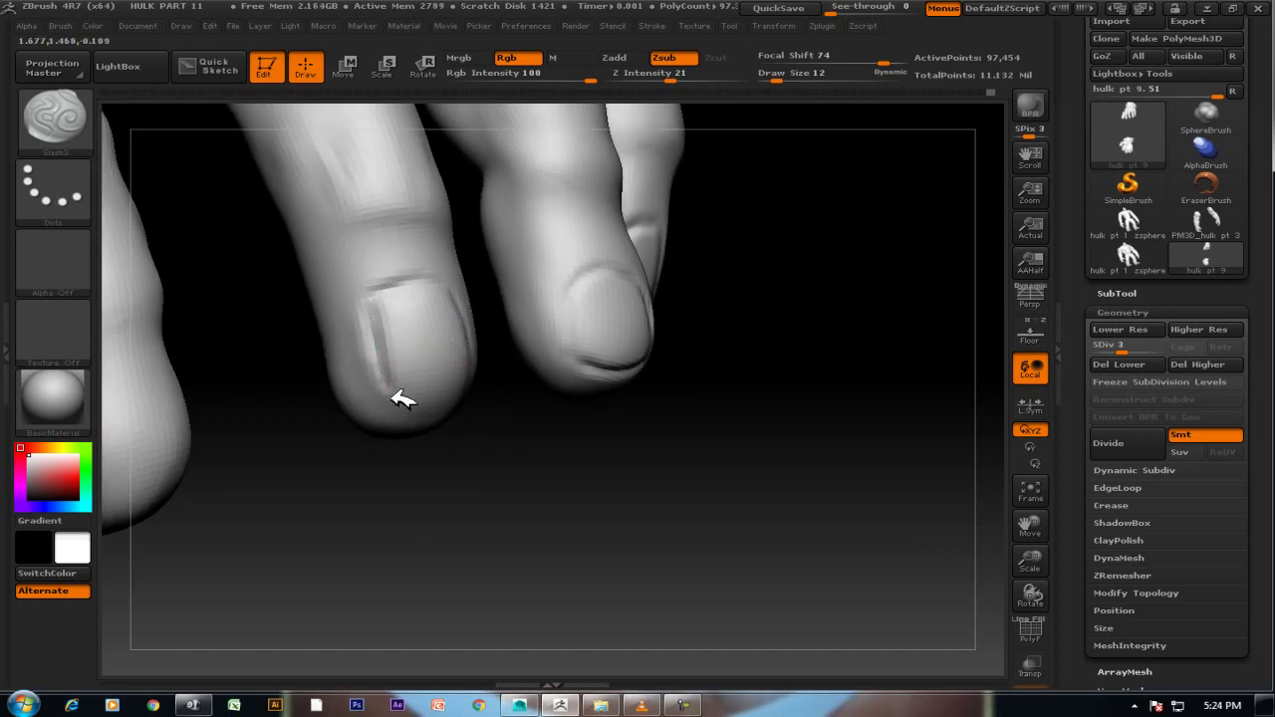
{"action": "left_click_drag", "start_coordinate": [402, 396], "coordinate": [483, 389]}
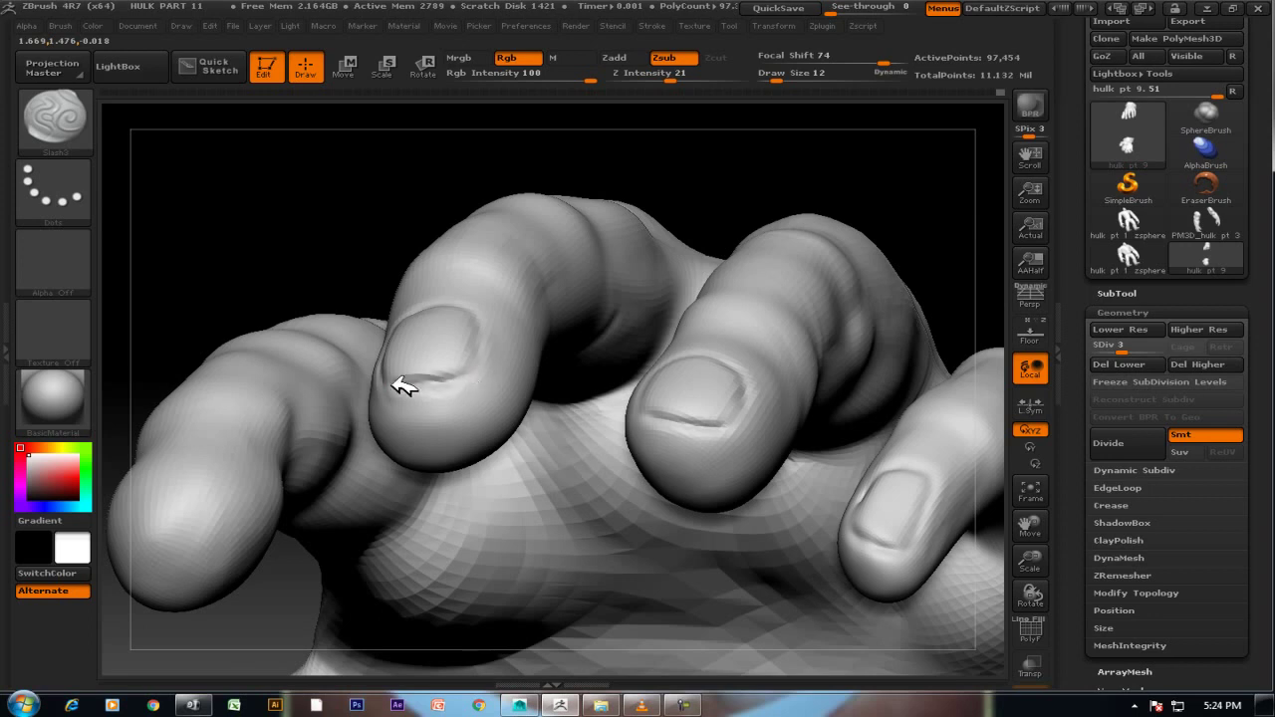
{"action": "mouse_move", "coordinate": [754, 176]}
{"action": "left_mouse_down"}
{"action": "mouse_move", "coordinate": [780, 500]}
{"action": "mouse_move", "coordinate": [815, 505]}
{"action": "mouse_move", "coordinate": [488, 344]}
{"action": "left_mouse_up"}
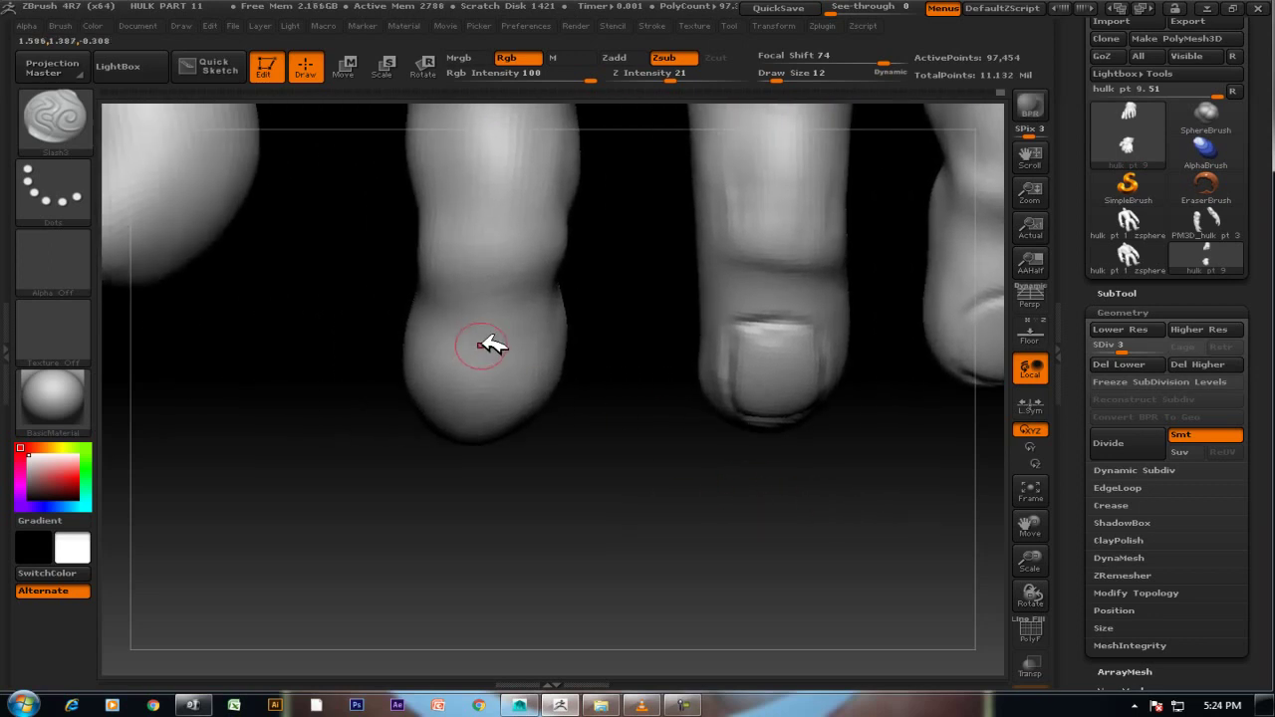
{"action": "left_click_drag", "start_coordinate": [516, 337], "coordinate": [515, 391]}
{"action": "left_click_drag", "start_coordinate": [515, 332], "coordinate": [439, 335]}
From a frontal view, carve the nail's top-edge crease and refine its left side.
{"action": "mouse_move", "coordinate": [435, 394]}
{"action": "left_mouse_down"}
{"action": "mouse_move", "coordinate": [435, 377]}
{"action": "mouse_move", "coordinate": [425, 415]}
{"action": "mouse_move", "coordinate": [598, 526]}
{"action": "mouse_move", "coordinate": [549, 390]}
{"action": "left_mouse_up"}
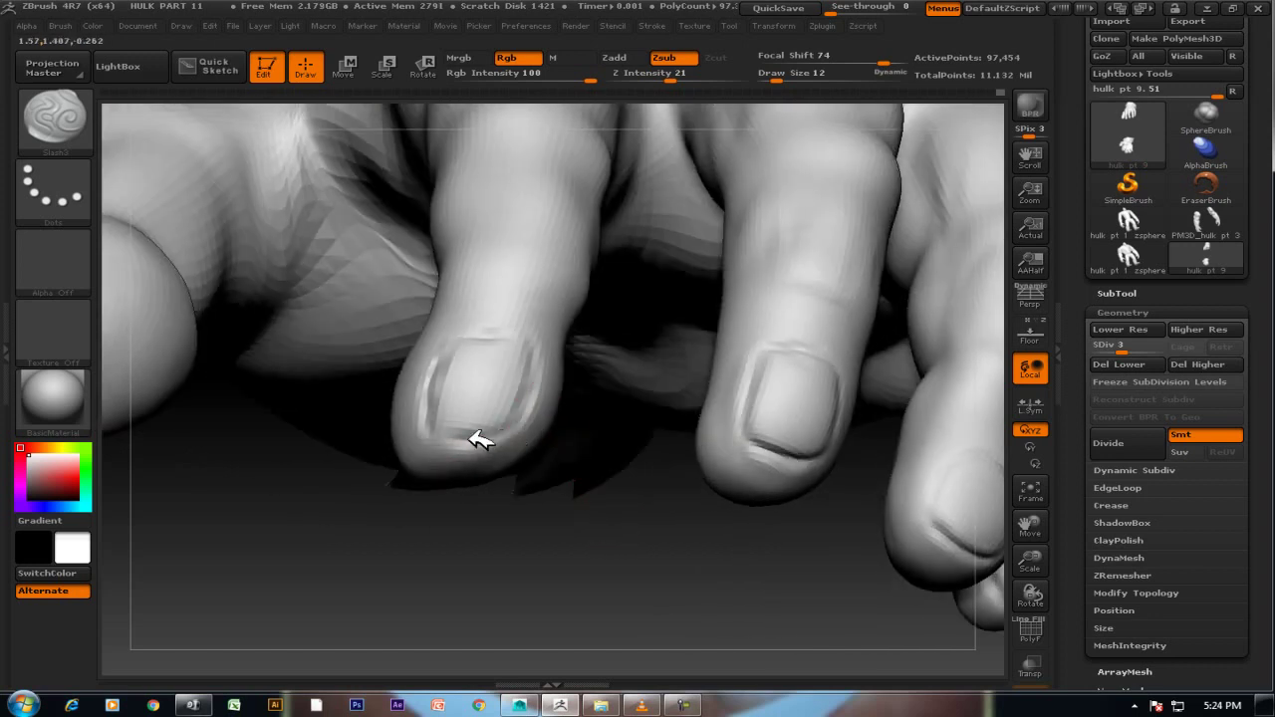
{"action": "left_click_drag", "start_coordinate": [598, 529], "coordinate": [597, 553]}
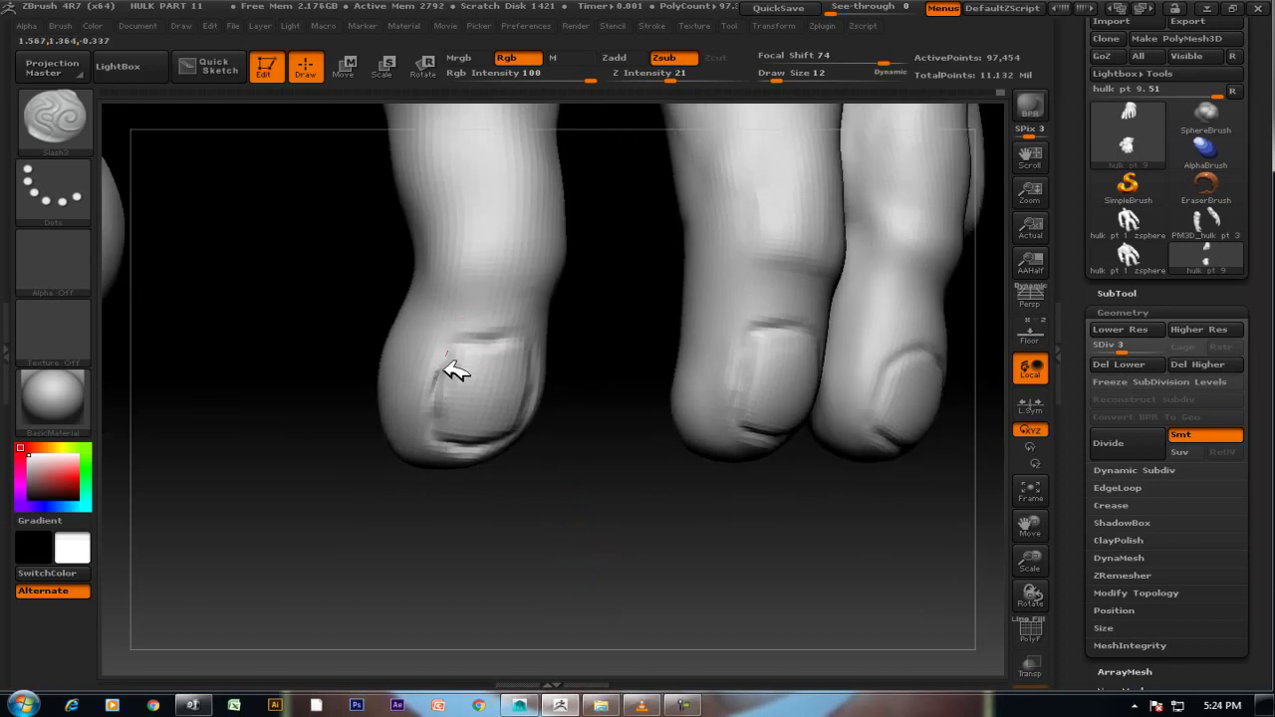
{"action": "mouse_move", "coordinate": [592, 509]}
{"action": "left_mouse_down"}
{"action": "mouse_move", "coordinate": [532, 526]}
{"action": "mouse_move", "coordinate": [581, 498]}
{"action": "left_mouse_up"}
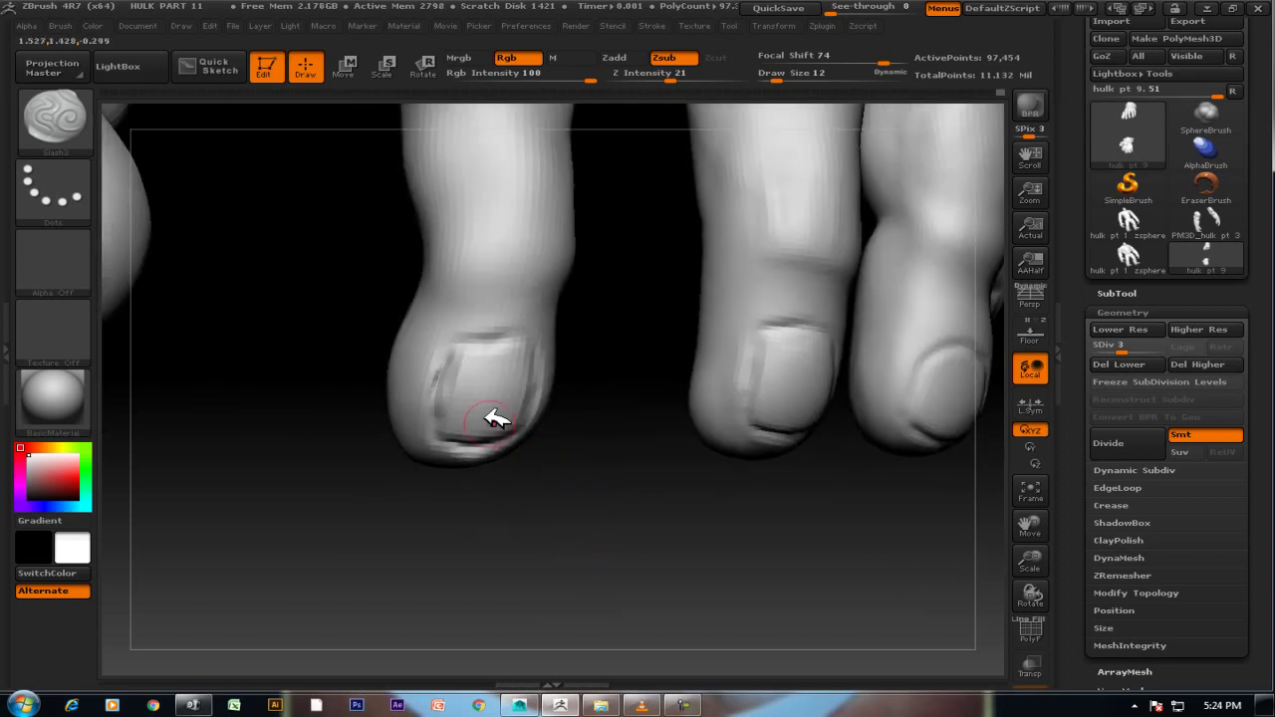
{"action": "mouse_move", "coordinate": [533, 344]}
{"action": "left_mouse_down"}
{"action": "mouse_move", "coordinate": [498, 335]}
{"action": "mouse_move", "coordinate": [522, 335]}
{"action": "left_mouse_up"}
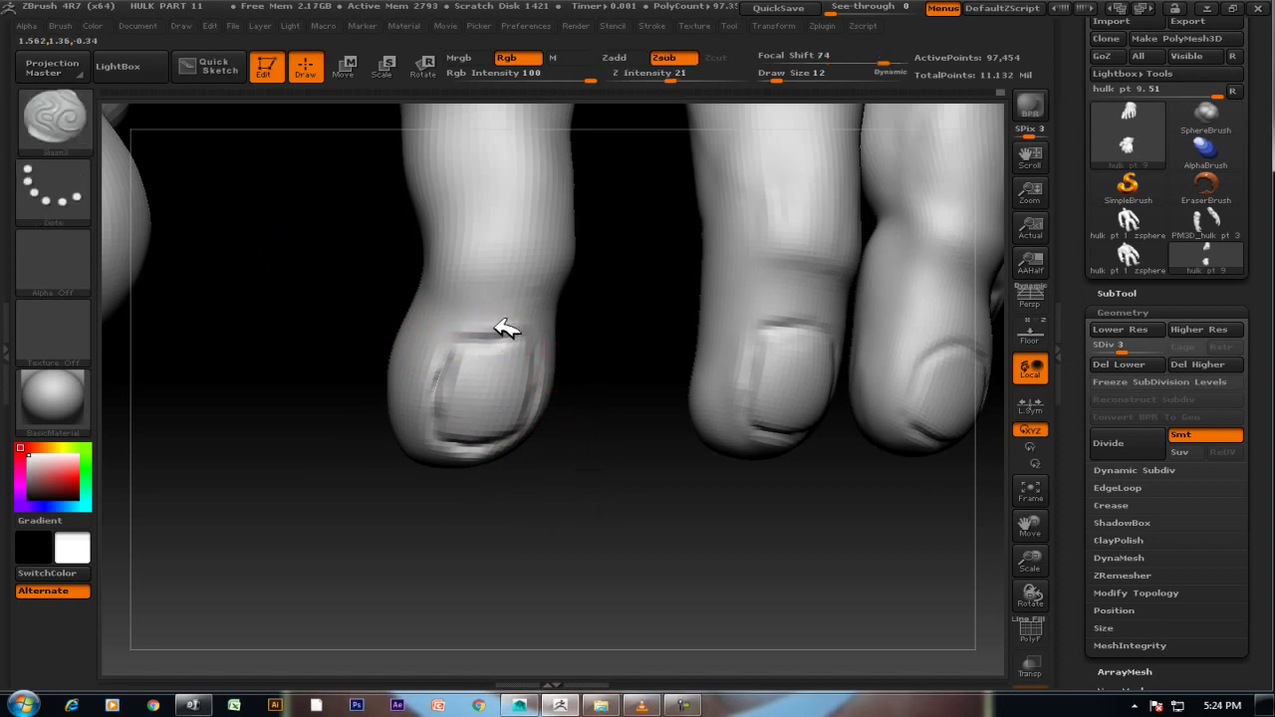
{"action": "left_click_drag", "start_coordinate": [536, 331], "coordinate": [438, 364]}
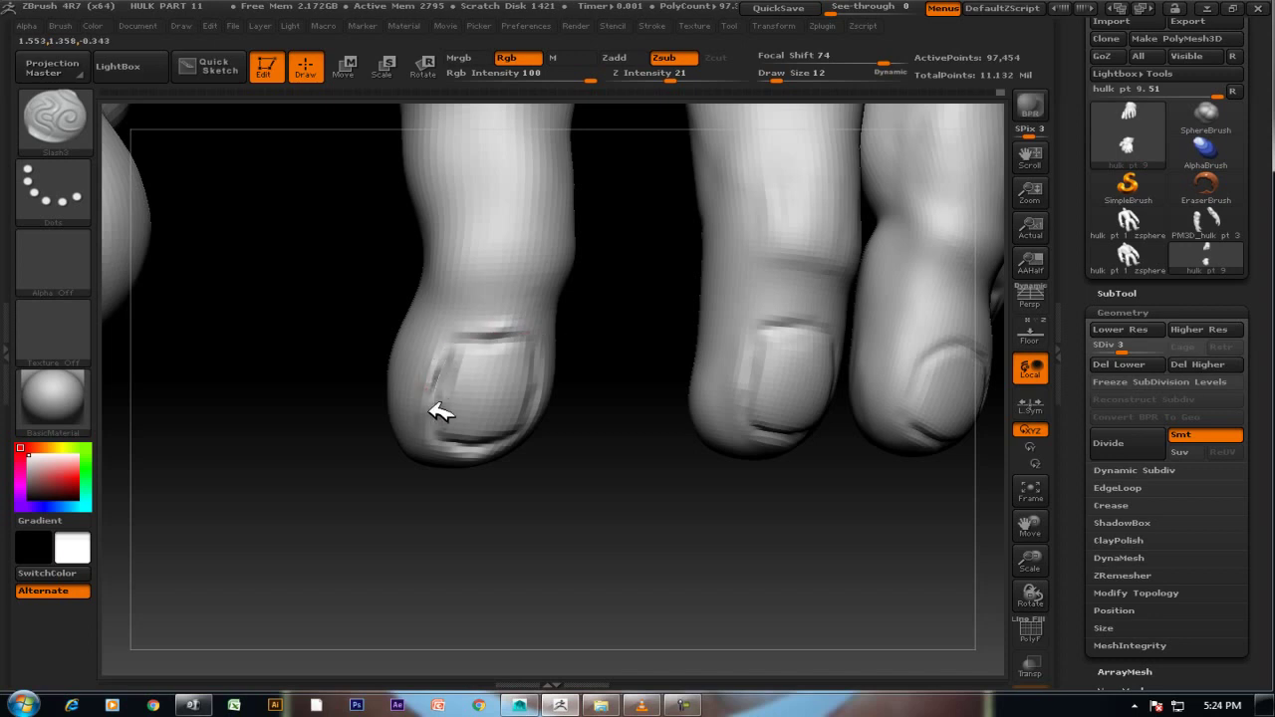
{"action": "left_click_drag", "start_coordinate": [478, 478], "coordinate": [583, 421]}
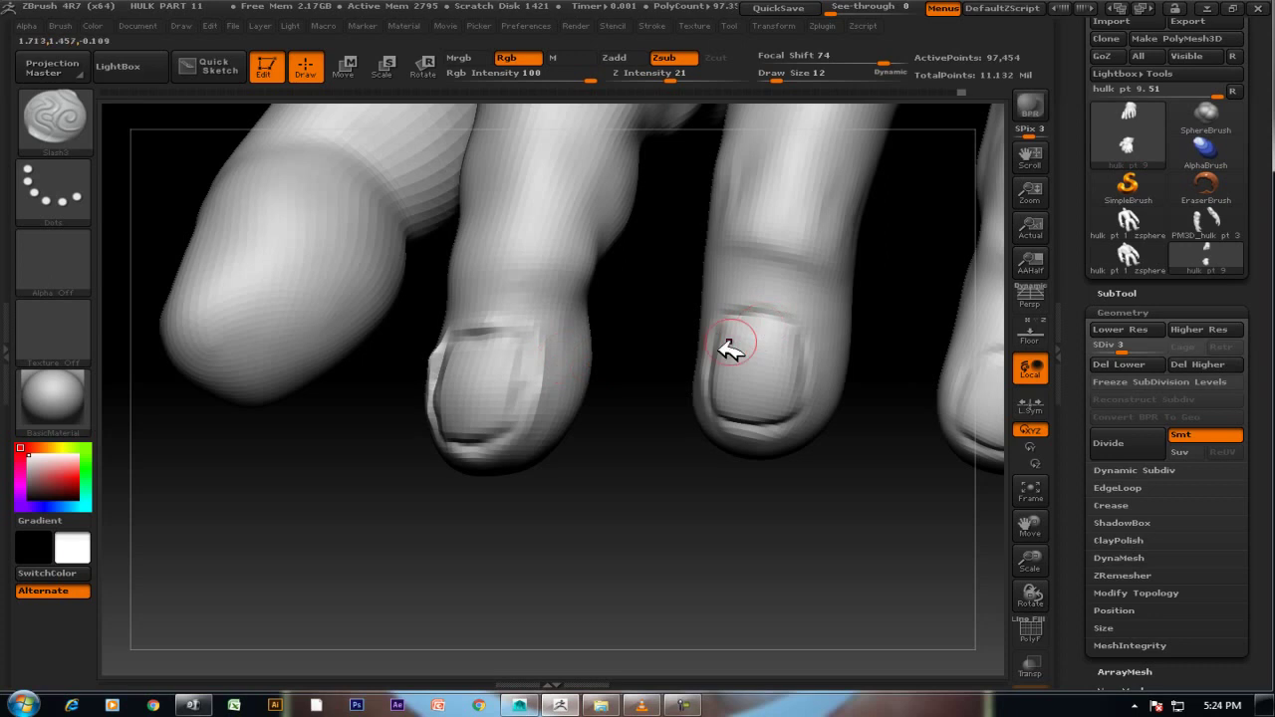
Extend the crease groove around the right fingernail, briefly switching to smoothing and back.
{"action": "left_click_drag", "start_coordinate": [640, 547], "coordinate": [698, 518]}
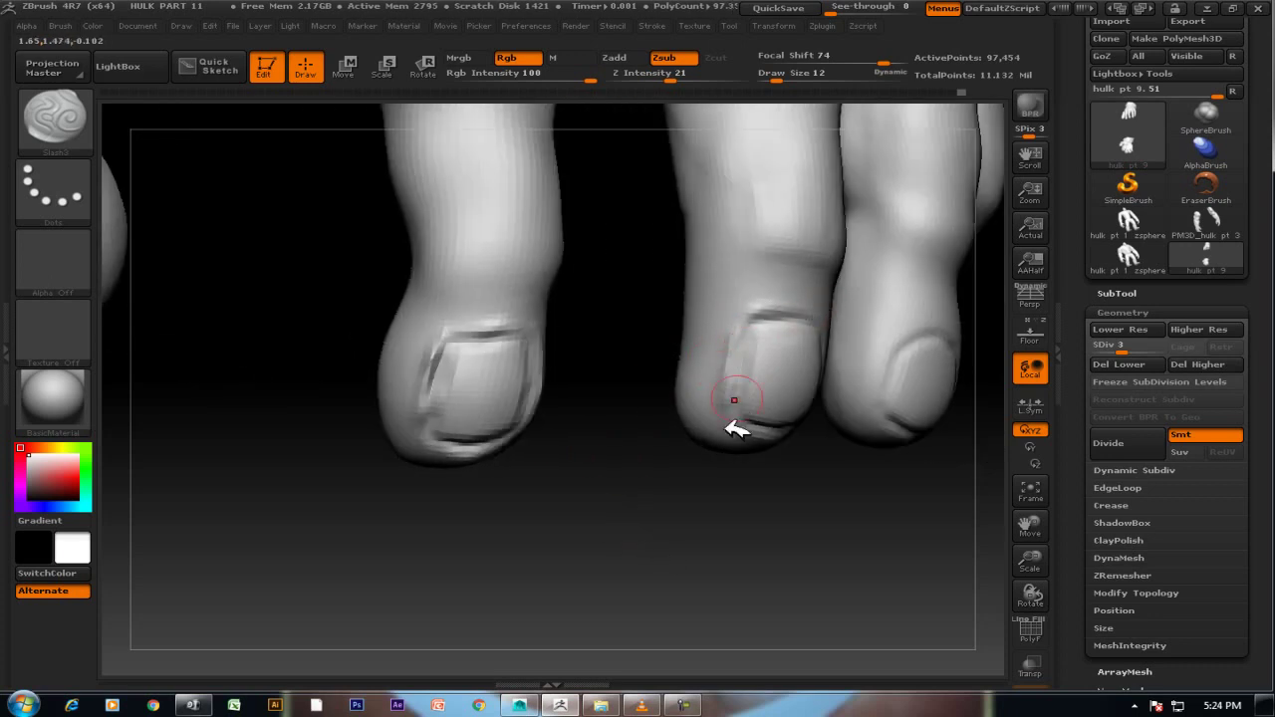
{"action": "left_click_drag", "start_coordinate": [735, 427], "coordinate": [638, 456]}
{"action": "left_click_drag", "start_coordinate": [805, 309], "coordinate": [831, 327]}
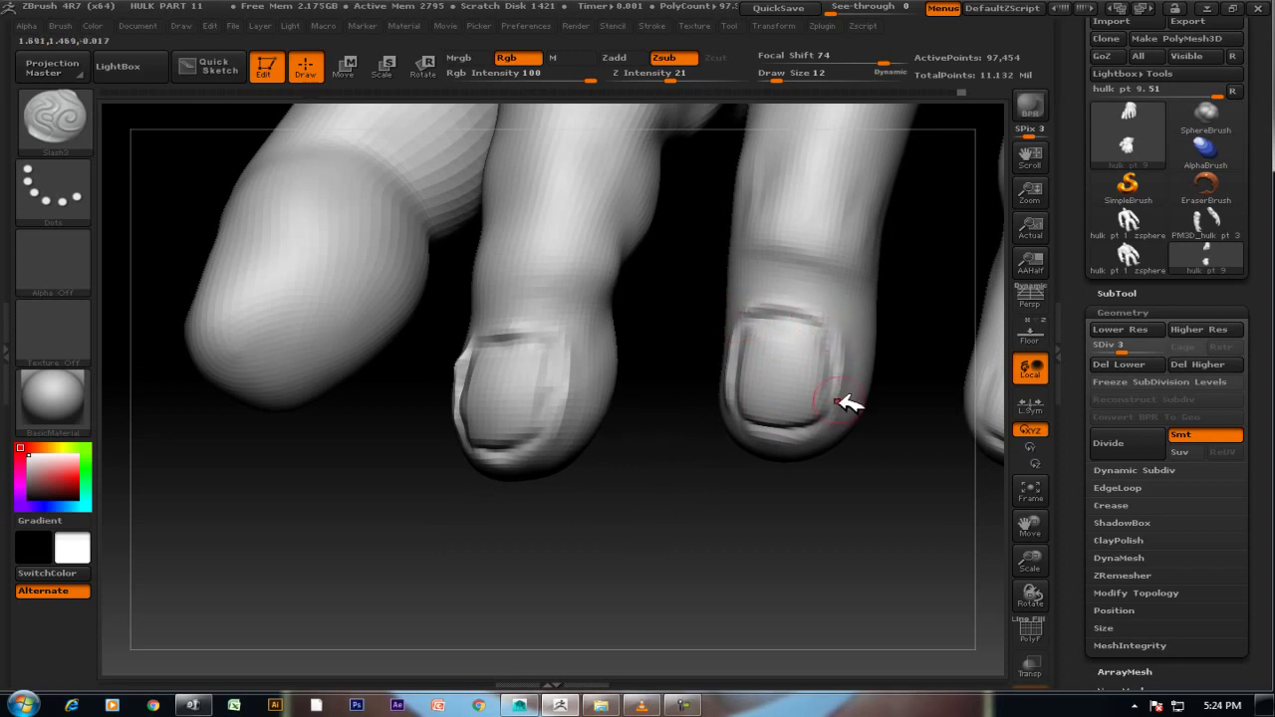
{"action": "key", "text": "b"}
{"action": "key", "text": "s"}
{"action": "key", "text": "t"}
{"action": "key", "text": "b"}
{"action": "key", "text": "s"}
{"action": "key", "text": "l"}
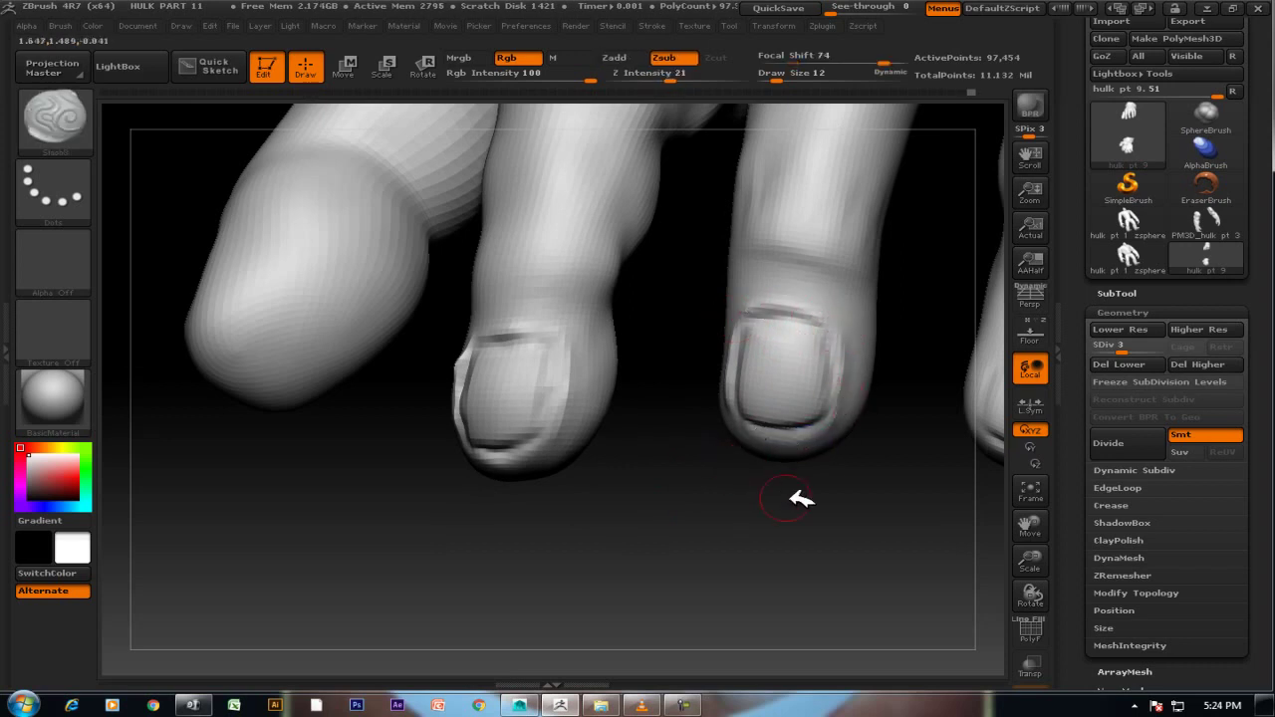
Carve a crease along the right nail's top edge, then zoom out to the whole hand.
{"action": "left_click_drag", "start_coordinate": [800, 498], "coordinate": [801, 408]}
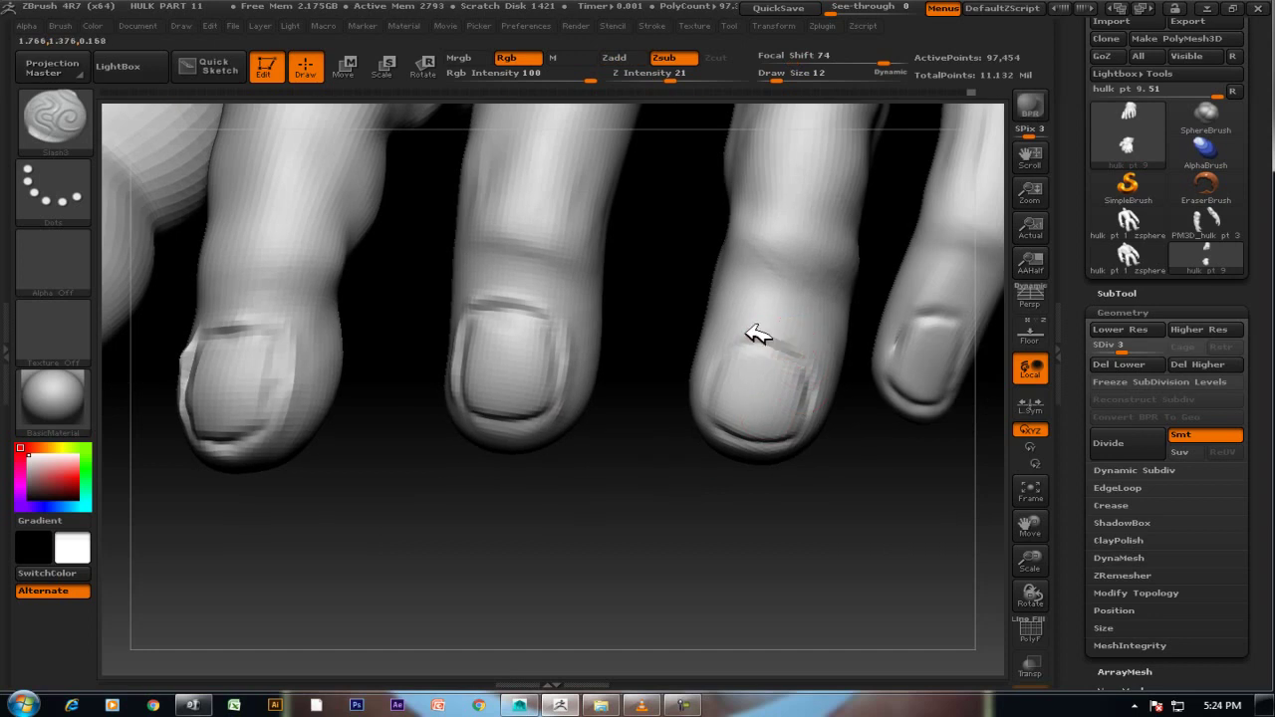
{"action": "mouse_move", "coordinate": [660, 504]}
{"action": "left_mouse_down"}
{"action": "mouse_move", "coordinate": [611, 419]}
{"action": "mouse_move", "coordinate": [766, 347]}
{"action": "mouse_move", "coordinate": [823, 371]}
{"action": "mouse_move", "coordinate": [817, 434]}
{"action": "left_mouse_up"}
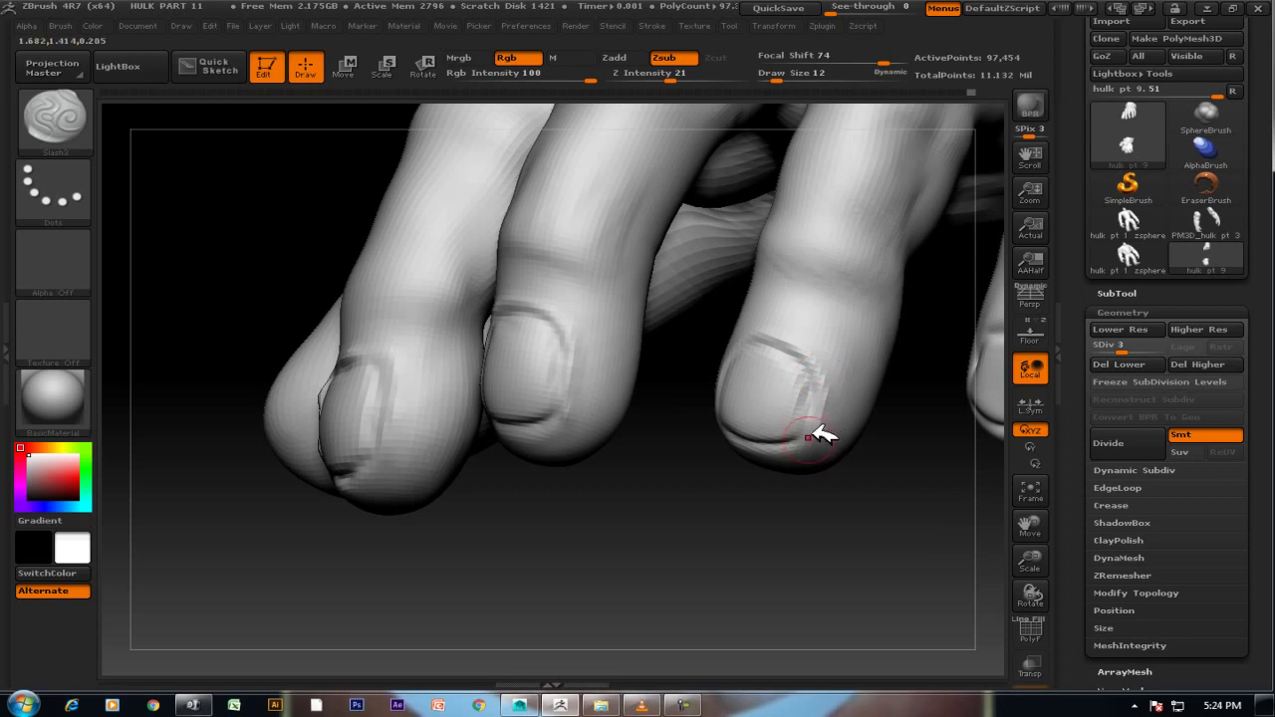
{"action": "left_click_drag", "start_coordinate": [867, 519], "coordinate": [832, 422]}
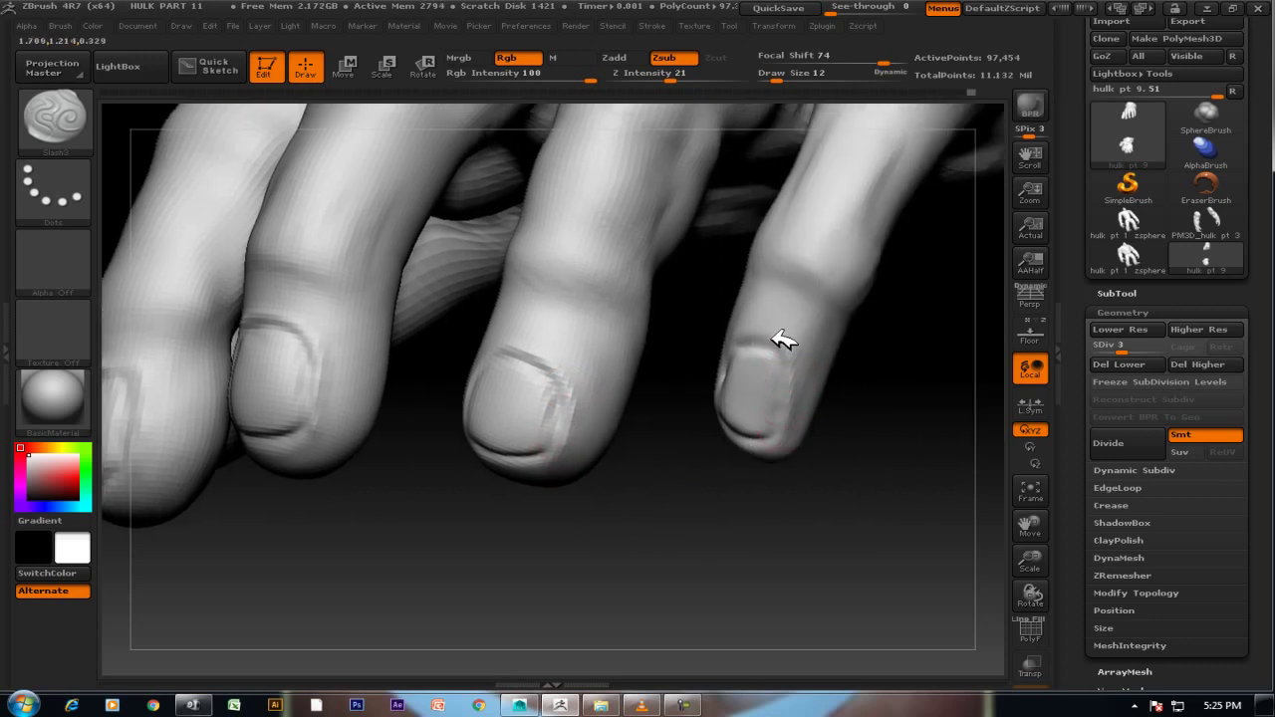
{"action": "mouse_move", "coordinate": [704, 375]}
{"action": "left_mouse_down"}
{"action": "mouse_move", "coordinate": [694, 487]}
{"action": "mouse_move", "coordinate": [762, 335]}
{"action": "left_mouse_up"}
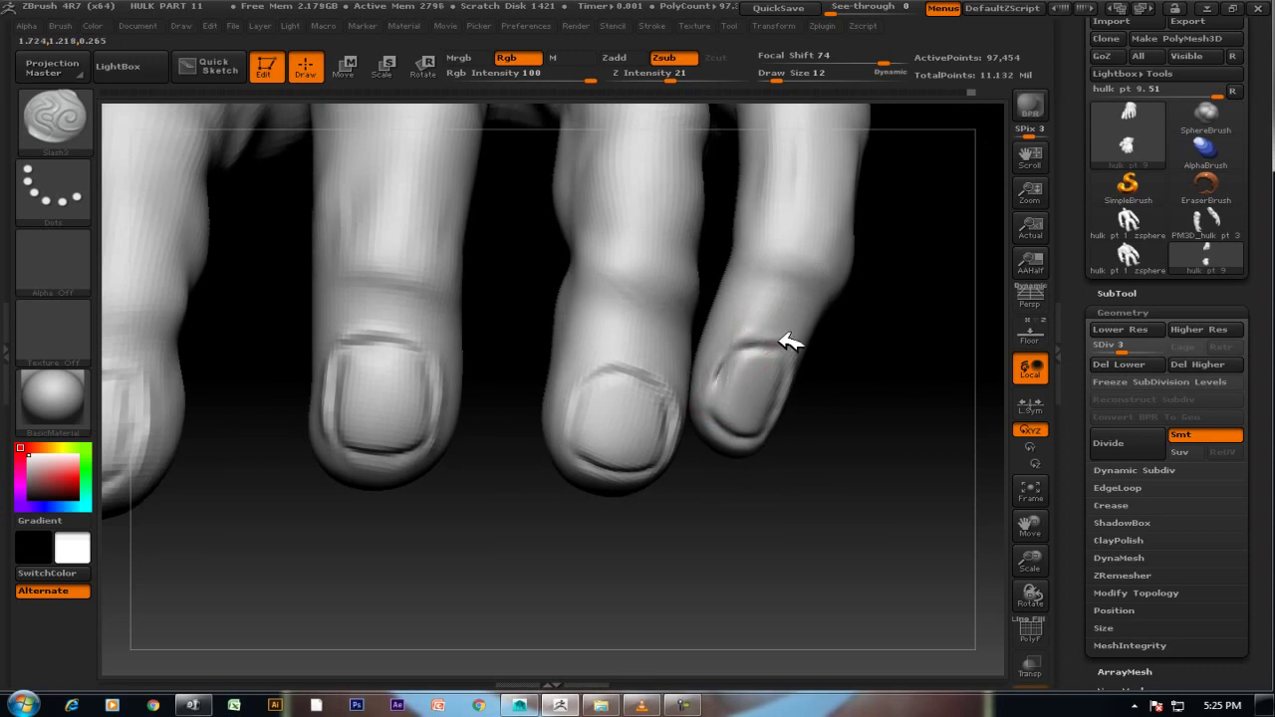
{"action": "left_click_drag", "start_coordinate": [755, 341], "coordinate": [780, 347]}
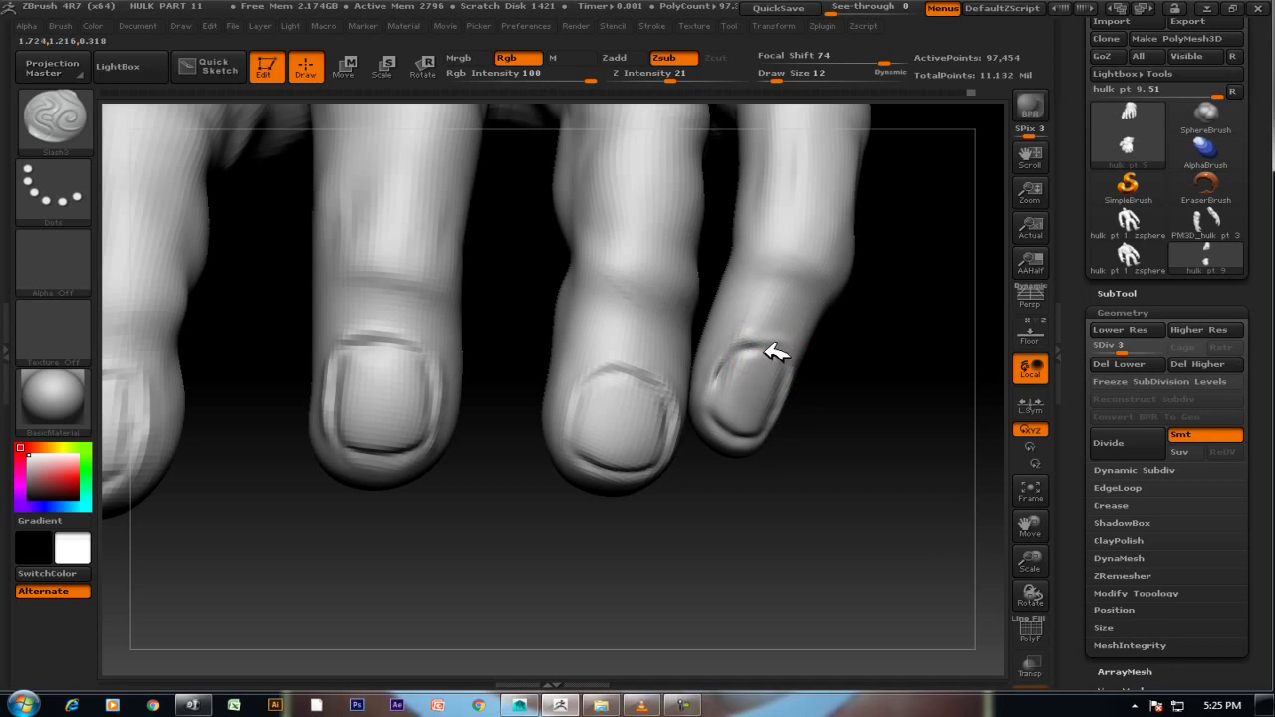
{"action": "mouse_move", "coordinate": [765, 362]}
{"action": "left_mouse_down"}
{"action": "mouse_move", "coordinate": [715, 471]}
{"action": "mouse_move", "coordinate": [811, 541]}
{"action": "mouse_move", "coordinate": [735, 498]}
{"action": "mouse_move", "coordinate": [776, 461]}
{"action": "left_mouse_up"}
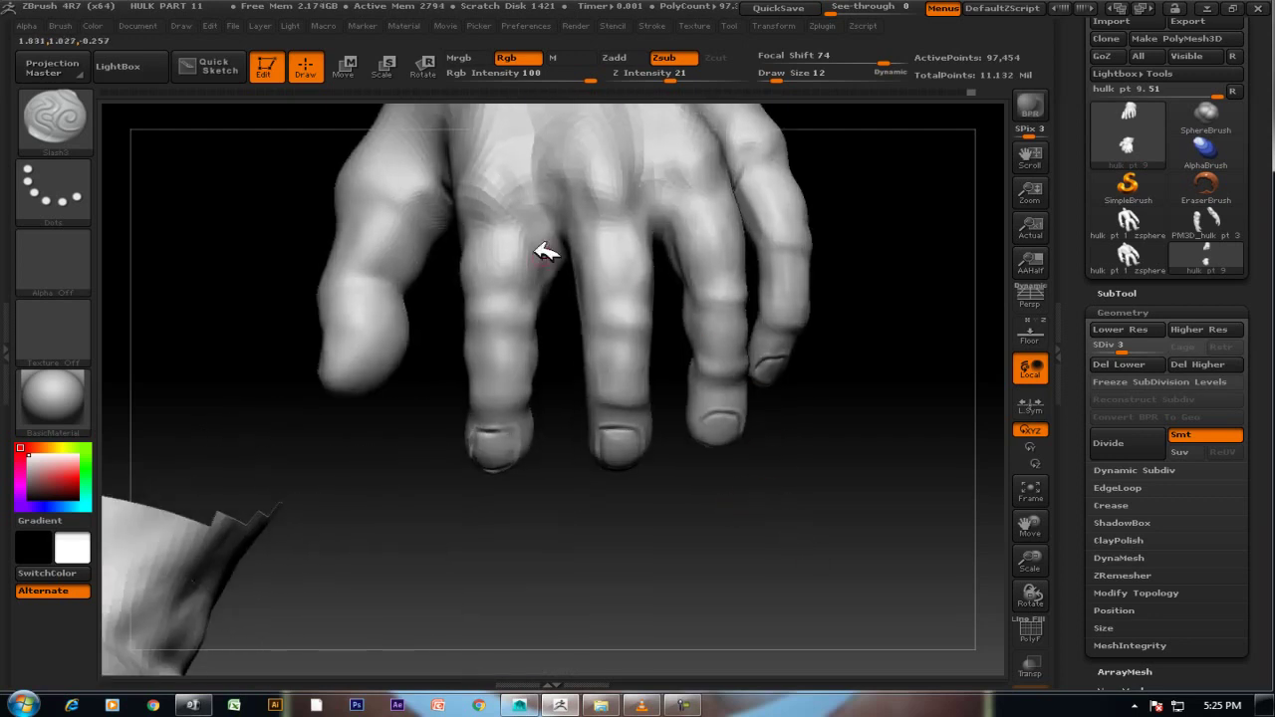
{"action": "left_click", "coordinate": [79, 120]}
{"action": "mouse_move", "coordinate": [735, 592]}
{"action": "left_mouse_down"}
{"action": "mouse_move", "coordinate": [793, 538]}
{"action": "mouse_move", "coordinate": [840, 532]}
{"action": "mouse_move", "coordinate": [728, 584]}
{"action": "mouse_move", "coordinate": [779, 569]}
{"action": "mouse_move", "coordinate": [775, 558]}
{"action": "left_mouse_up"}
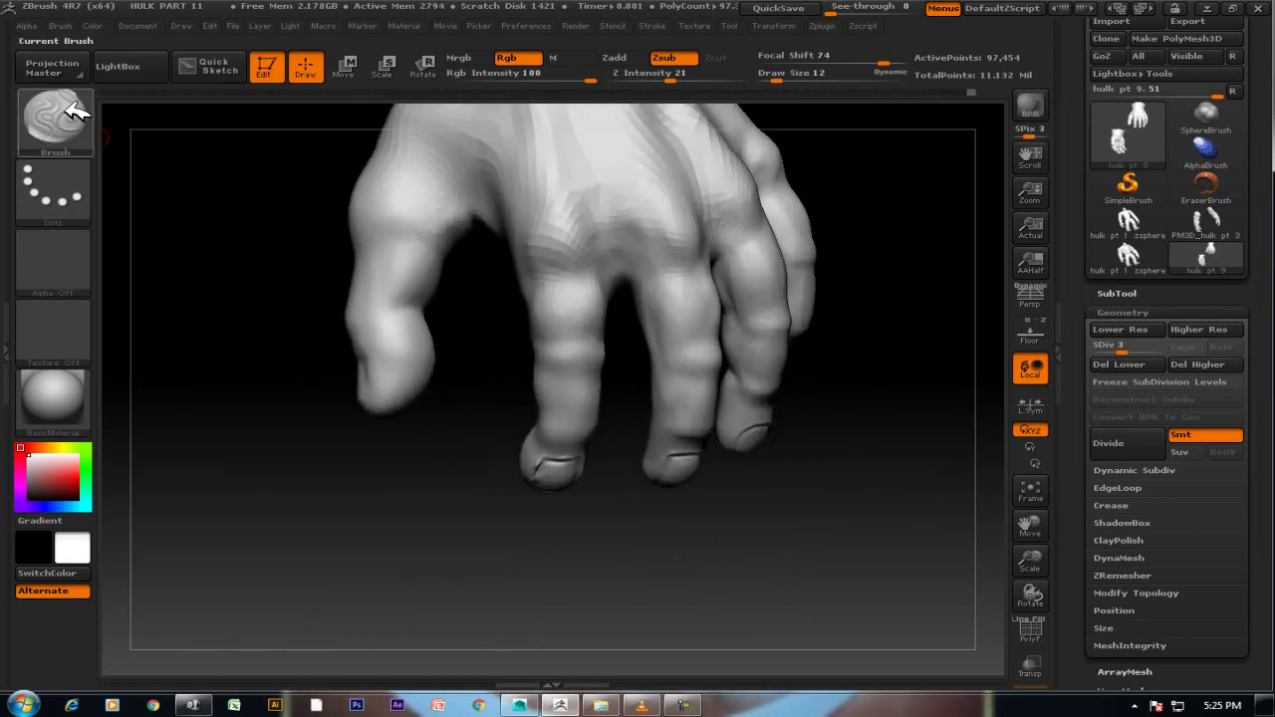
Switch to the ClayBuildup brush and smooth the ring finger's knuckle wrinkles and upper surface.
{"action": "left_click", "coordinate": [70, 115]}
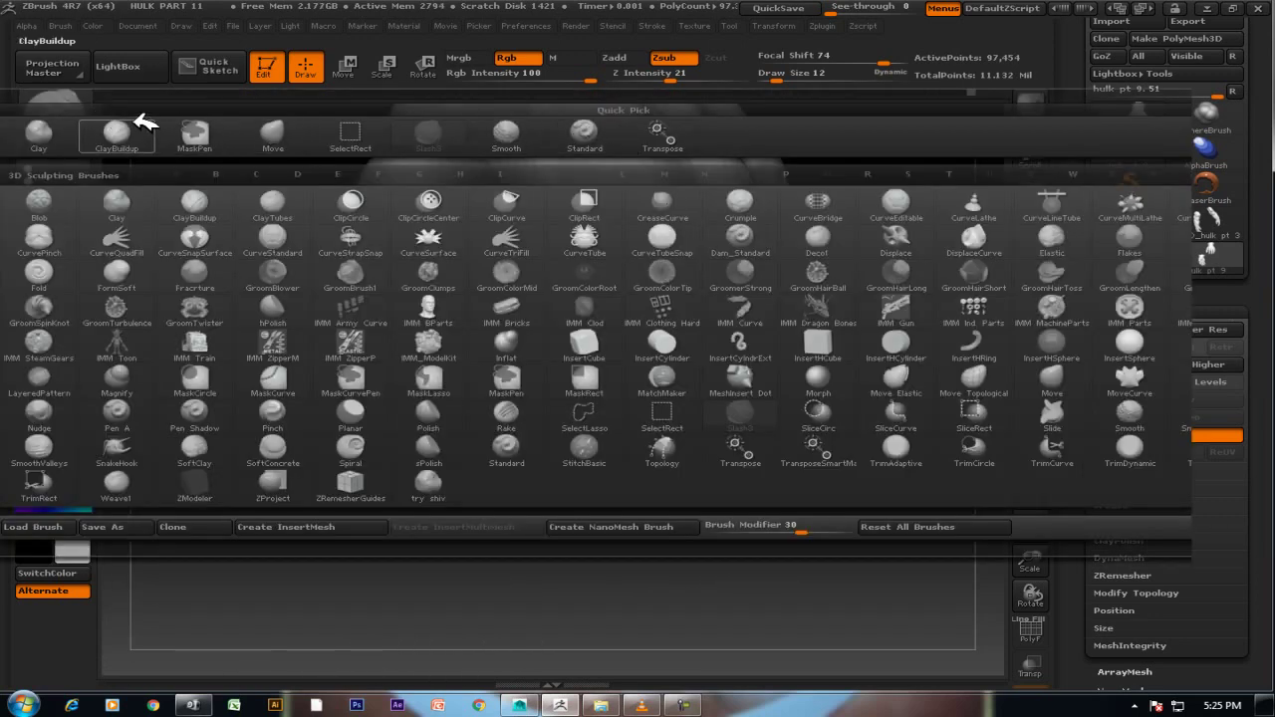
{"action": "left_click", "coordinate": [127, 140]}
{"action": "mouse_move", "coordinate": [691, 581]}
{"action": "left_mouse_down"}
{"action": "mouse_move", "coordinate": [700, 546]}
{"action": "mouse_move", "coordinate": [504, 390]}
{"action": "left_mouse_up"}
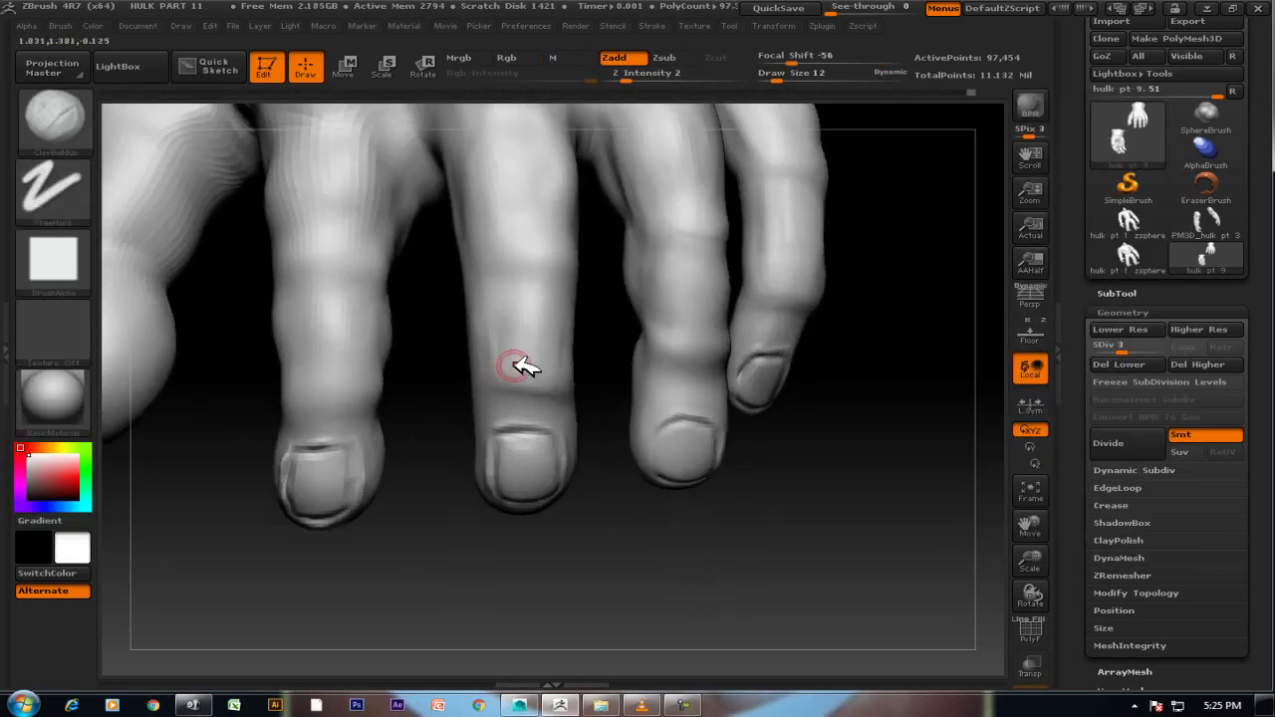
{"action": "key", "text": "shift"}
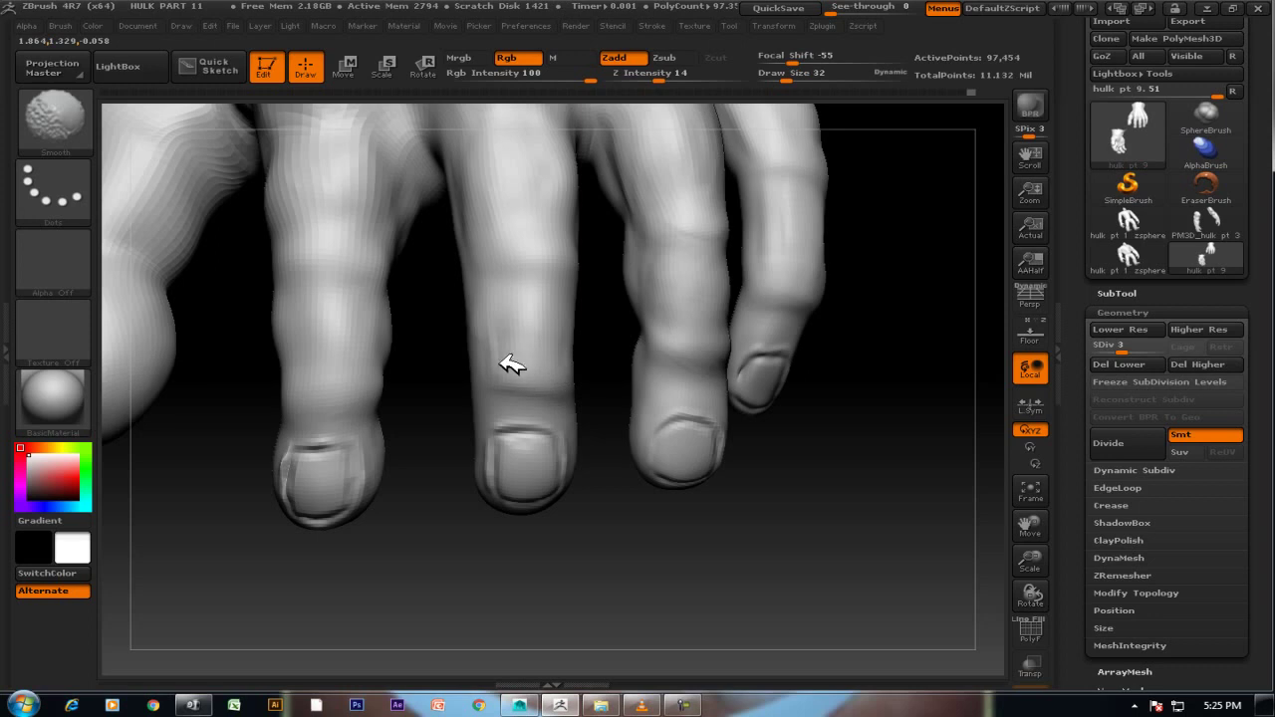
{"action": "left_click_drag", "start_coordinate": [698, 335], "coordinate": [711, 348], "text": "shift"}
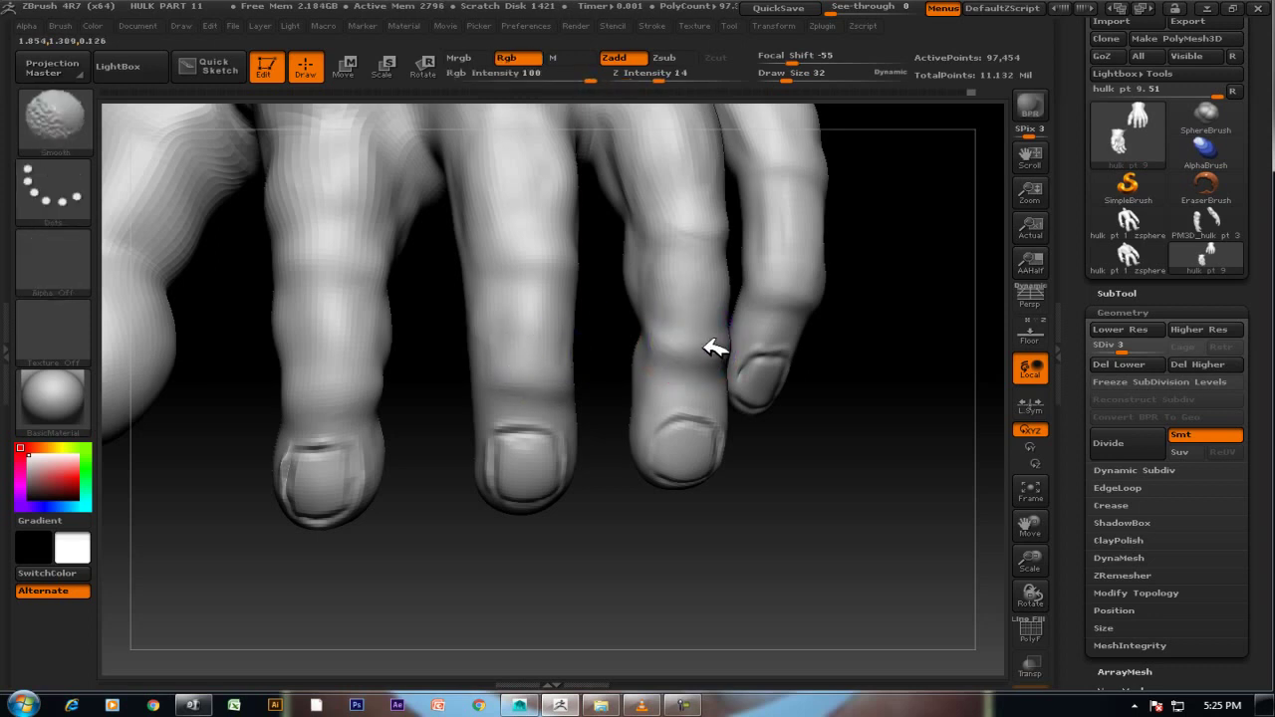
{"action": "left_click_drag", "start_coordinate": [729, 270], "coordinate": [706, 231], "text": "shift"}
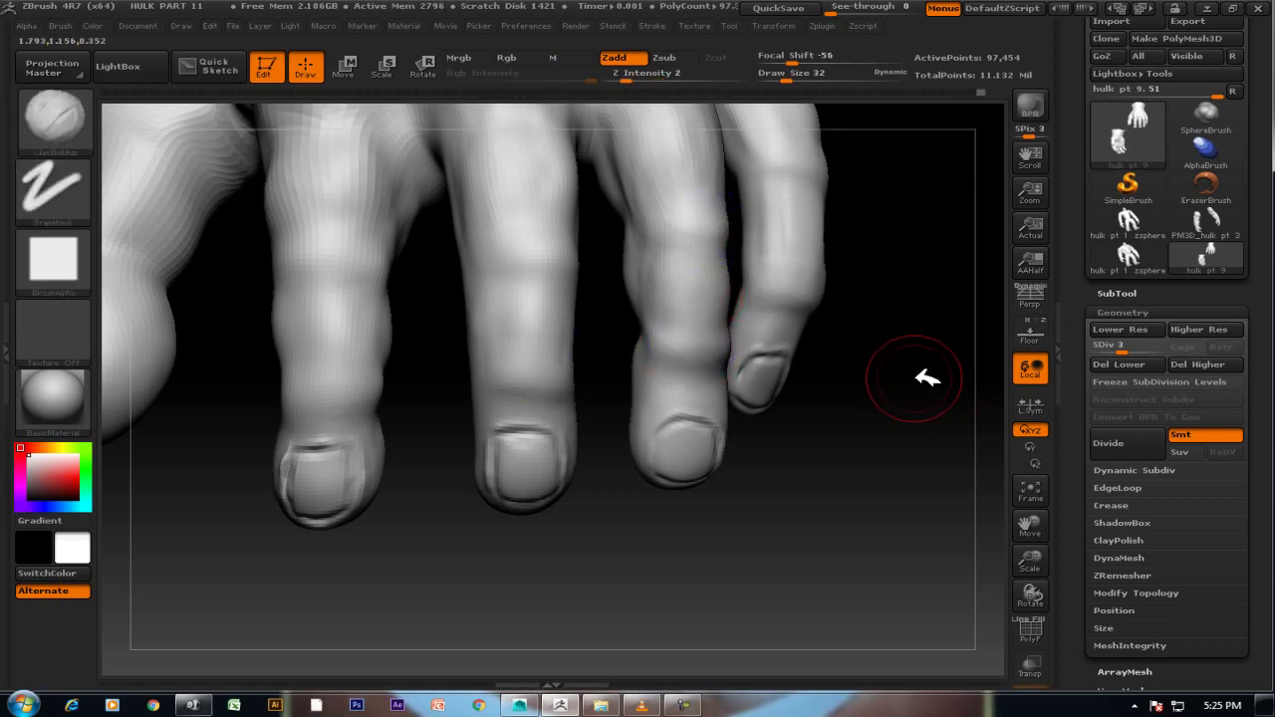
Build up clay bulges and form on the bicep.
{"action": "left_click_drag", "start_coordinate": [924, 375], "coordinate": [817, 380]}
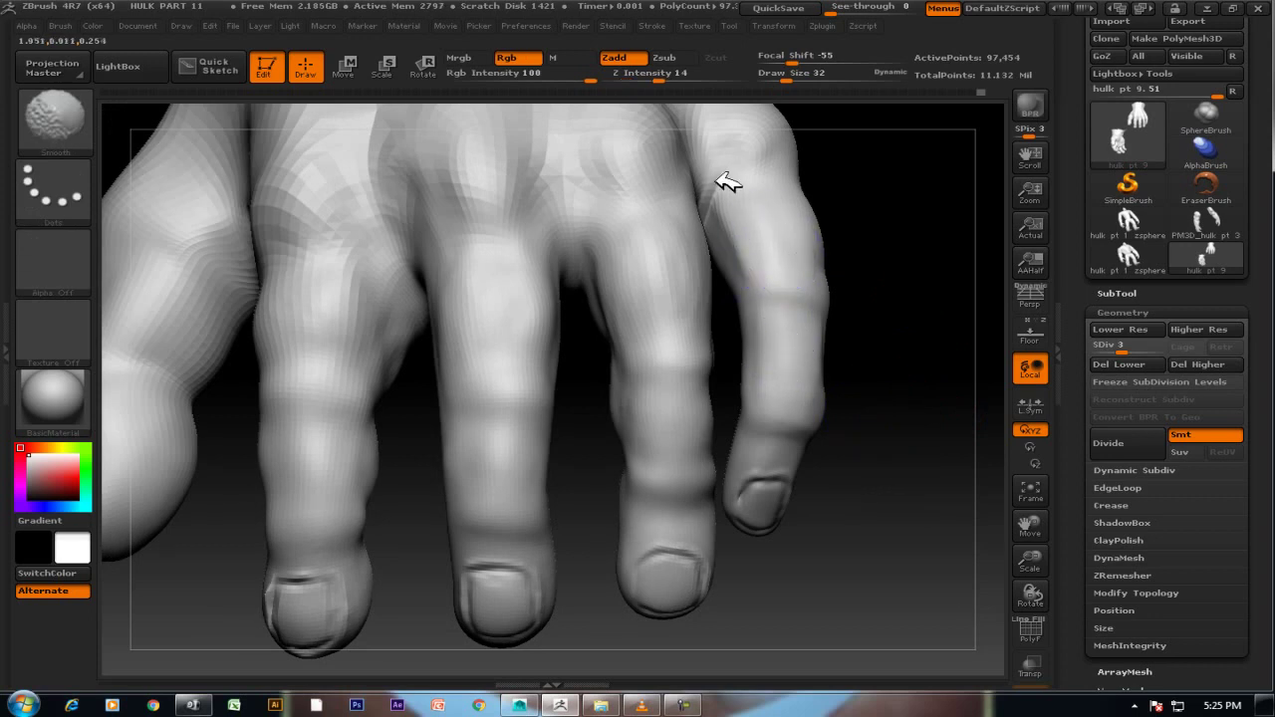
{"action": "left_click_drag", "start_coordinate": [882, 199], "coordinate": [803, 236]}
{"action": "mouse_move", "coordinate": [751, 174]}
{"action": "left_mouse_down"}
{"action": "mouse_move", "coordinate": [917, 346]}
{"action": "mouse_move", "coordinate": [814, 288]}
{"action": "left_mouse_up"}
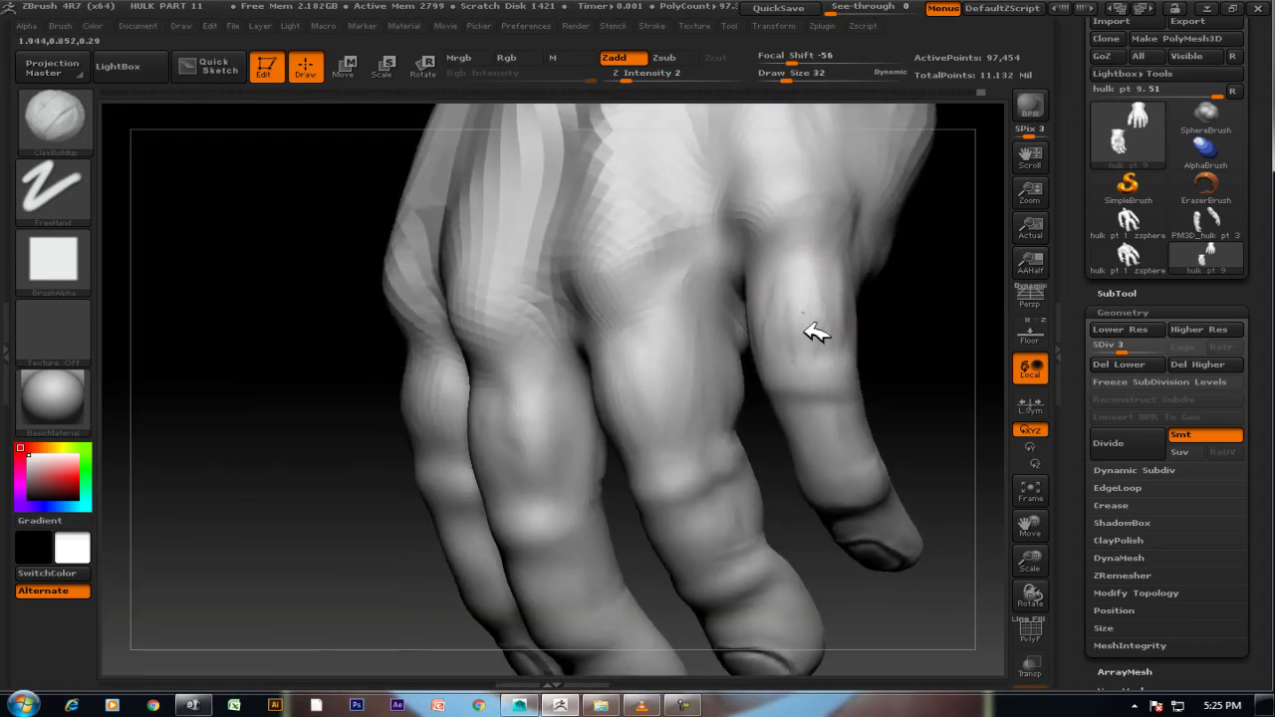
{"action": "left_click_drag", "start_coordinate": [885, 353], "coordinate": [931, 365]}
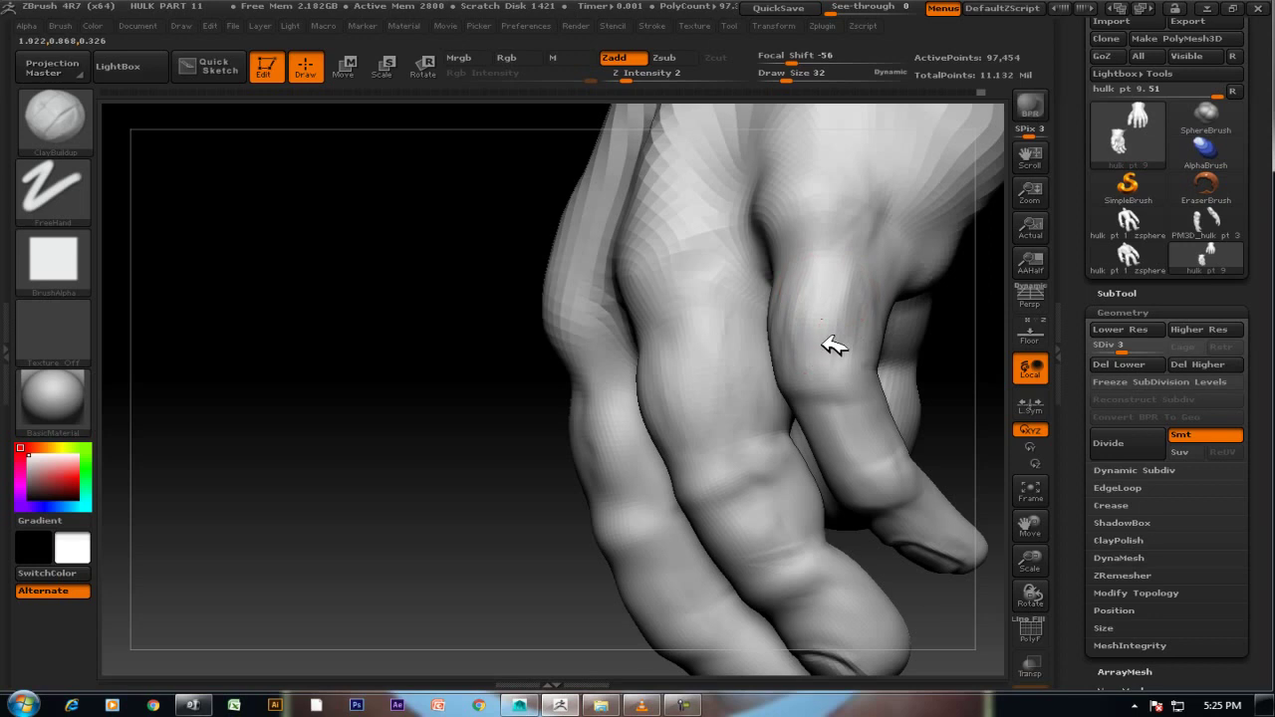
{"action": "key", "text": "shift"}
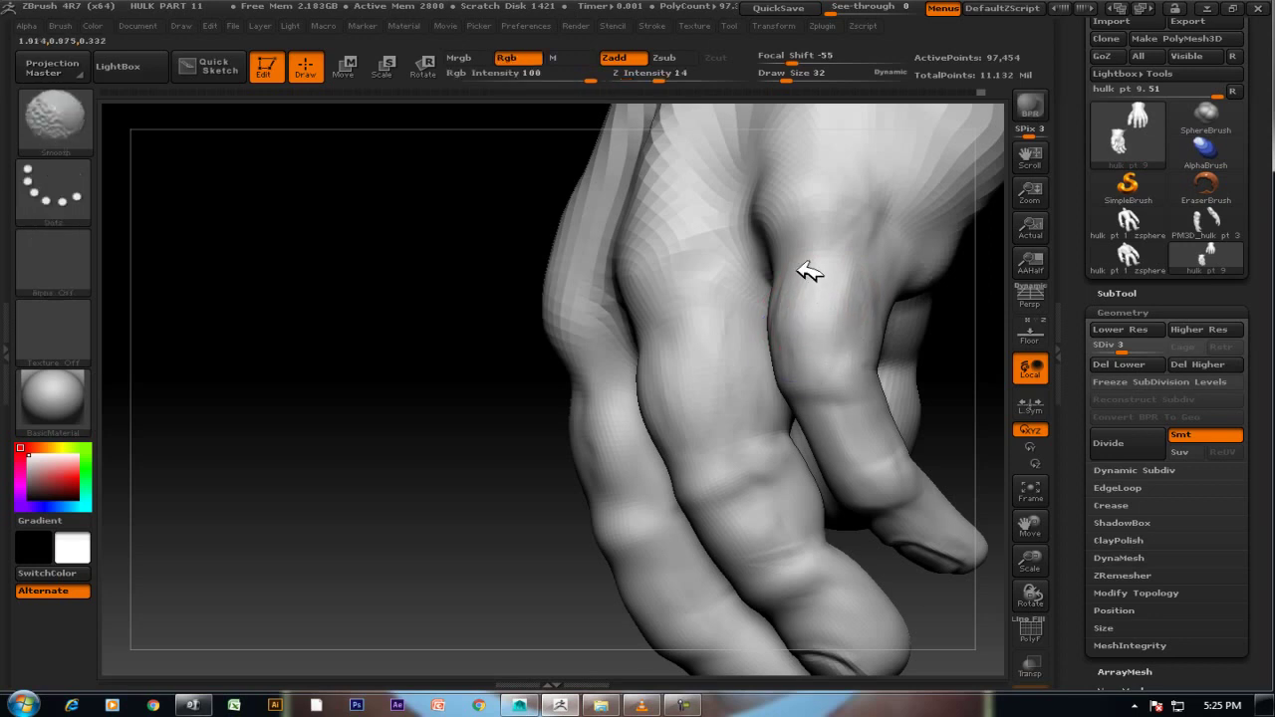
{"action": "left_click_drag", "start_coordinate": [441, 398], "coordinate": [734, 299]}
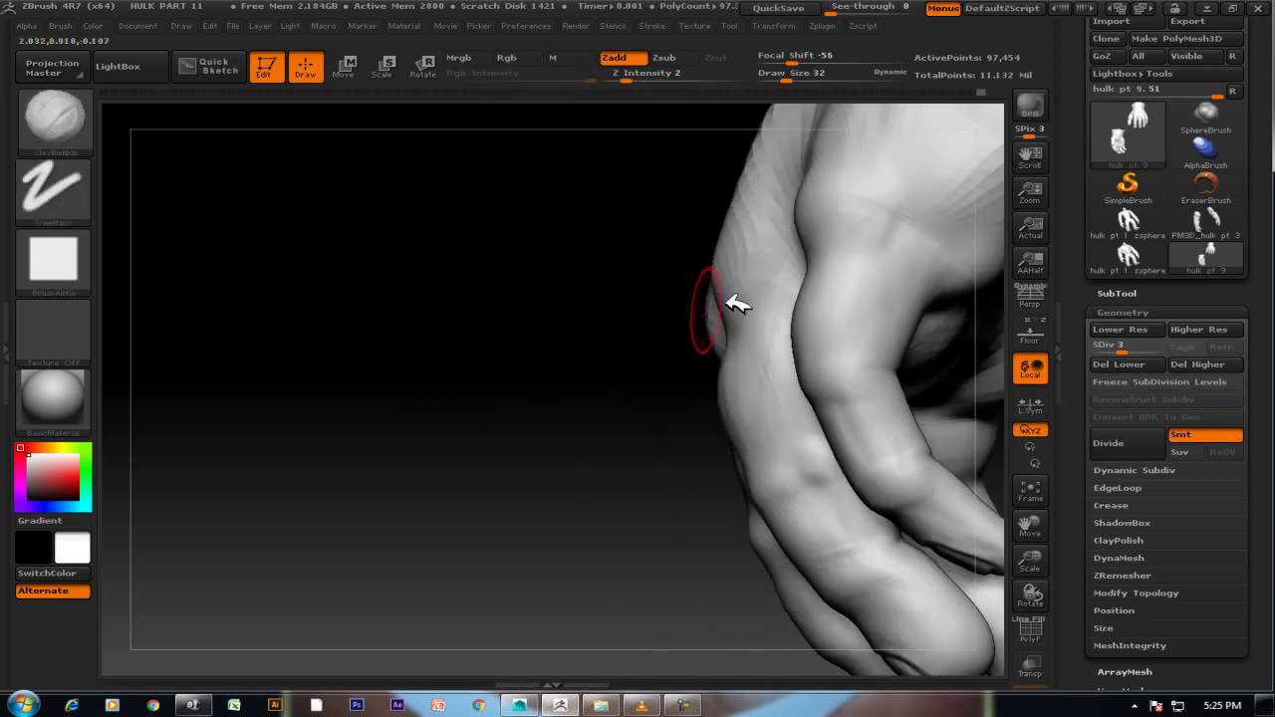
{"action": "left_click_drag", "start_coordinate": [854, 333], "coordinate": [877, 285]}
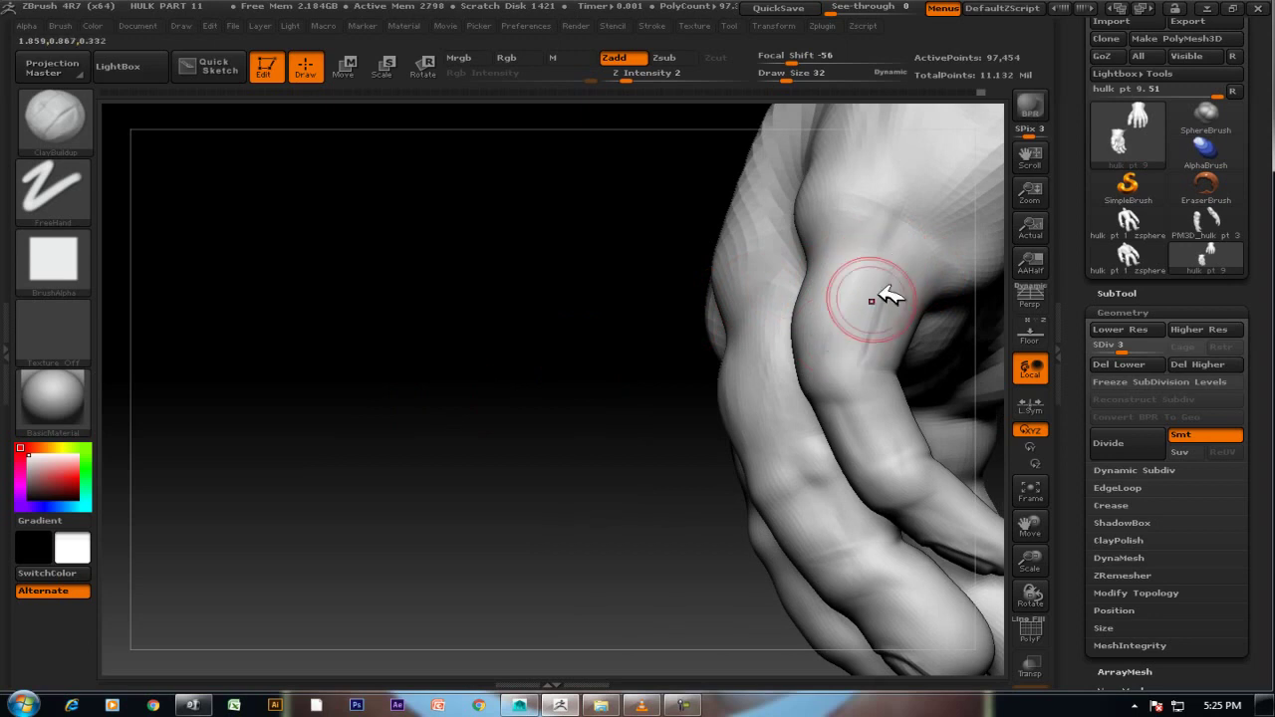
{"action": "key", "text": "shift"}
{"action": "mouse_move", "coordinate": [558, 418]}
{"action": "left_mouse_down"}
{"action": "mouse_move", "coordinate": [372, 488]}
{"action": "mouse_move", "coordinate": [518, 438]}
{"action": "left_mouse_up"}
{"action": "mouse_move", "coordinate": [769, 407]}
{"action": "left_mouse_down"}
{"action": "mouse_move", "coordinate": [720, 398]}
{"action": "mouse_move", "coordinate": [744, 419]}
{"action": "mouse_move", "coordinate": [711, 356]}
{"action": "mouse_move", "coordinate": [698, 418]}
{"action": "left_mouse_up"}
{"action": "mouse_move", "coordinate": [598, 421]}
{"action": "left_mouse_down"}
{"action": "mouse_move", "coordinate": [461, 422]}
{"action": "mouse_move", "coordinate": [451, 340]}
{"action": "mouse_move", "coordinate": [469, 344]}
{"action": "left_mouse_up"}
Build up clay on the finger's upper segment and along the finger.
{"action": "mouse_move", "coordinate": [755, 419]}
{"action": "left_mouse_down"}
{"action": "mouse_move", "coordinate": [805, 398]}
{"action": "mouse_move", "coordinate": [820, 426]}
{"action": "mouse_move", "coordinate": [763, 425]}
{"action": "left_mouse_up"}
{"action": "mouse_move", "coordinate": [710, 384]}
{"action": "left_mouse_down"}
{"action": "mouse_move", "coordinate": [718, 426]}
{"action": "mouse_move", "coordinate": [805, 418]}
{"action": "mouse_move", "coordinate": [621, 362]}
{"action": "mouse_move", "coordinate": [771, 398]}
{"action": "left_mouse_up"}
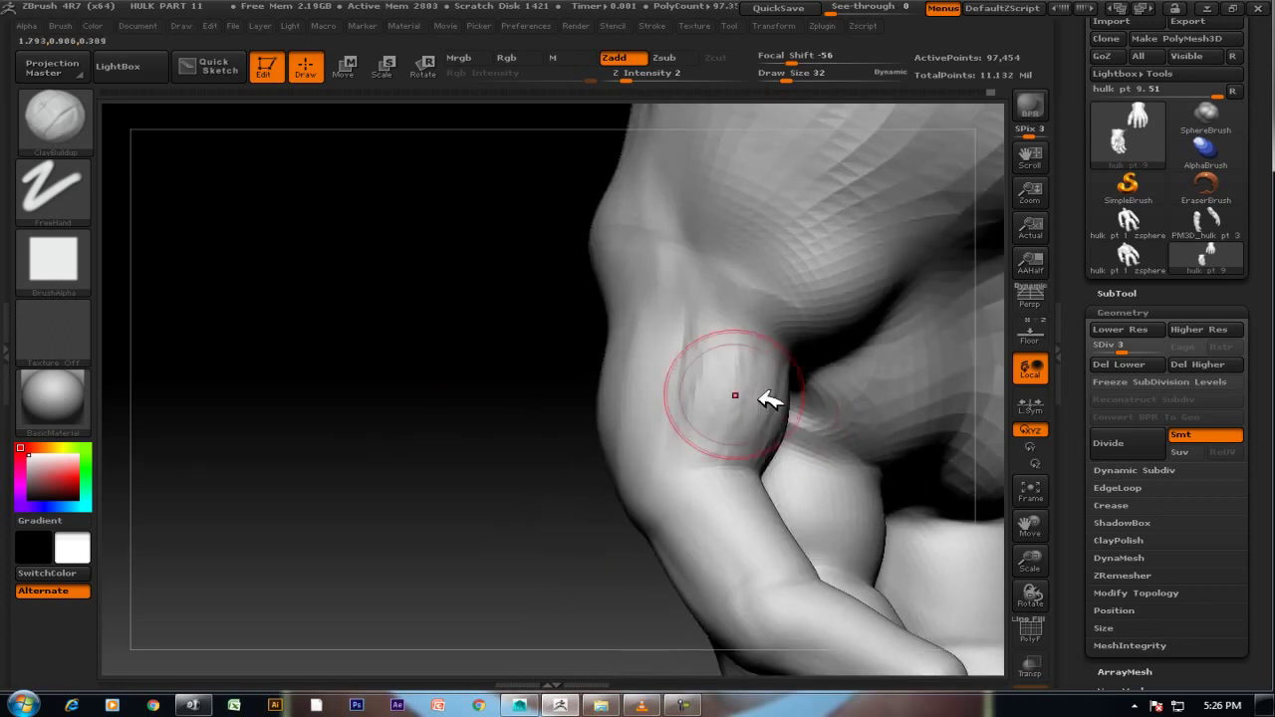
{"action": "key", "text": "shift"}
{"action": "left_click_drag", "start_coordinate": [489, 422], "coordinate": [522, 536]}
{"action": "left_click_drag", "start_coordinate": [598, 330], "coordinate": [621, 364]}
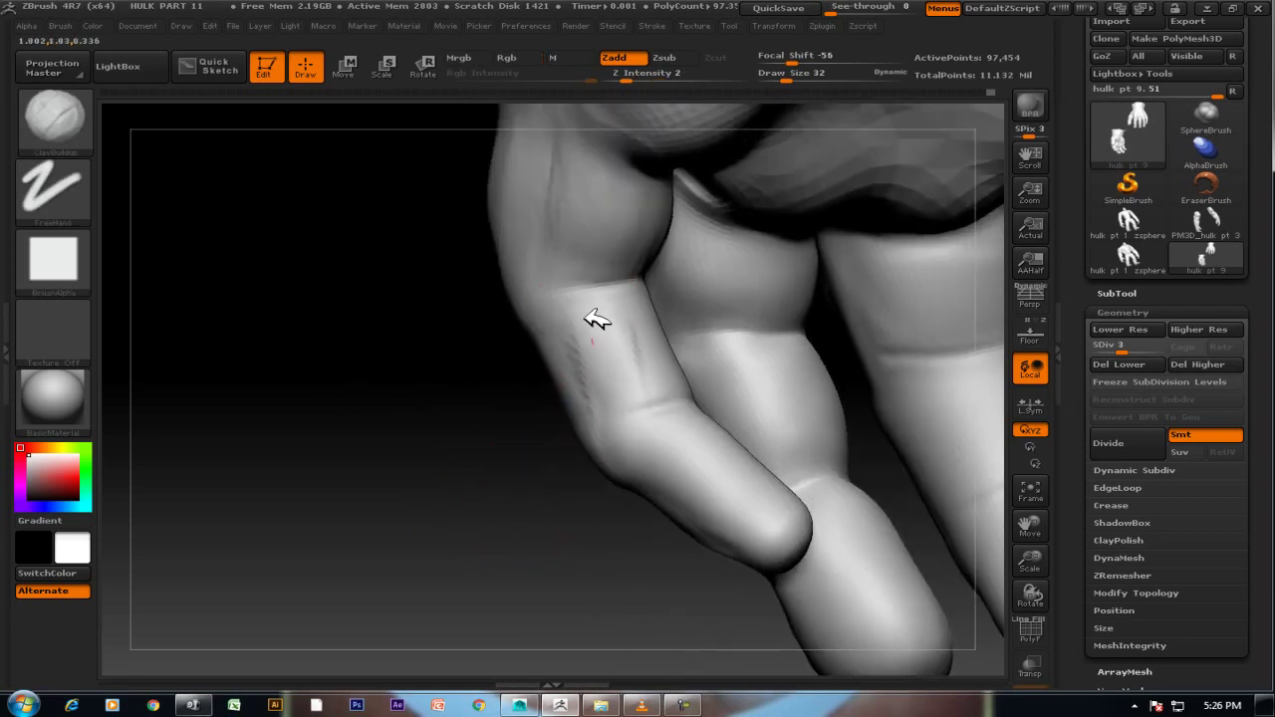
Sculpt faint ClayBuildup strokes on an upright fingertip and smooth them.
{"action": "left_click_drag", "start_coordinate": [491, 435], "coordinate": [442, 447]}
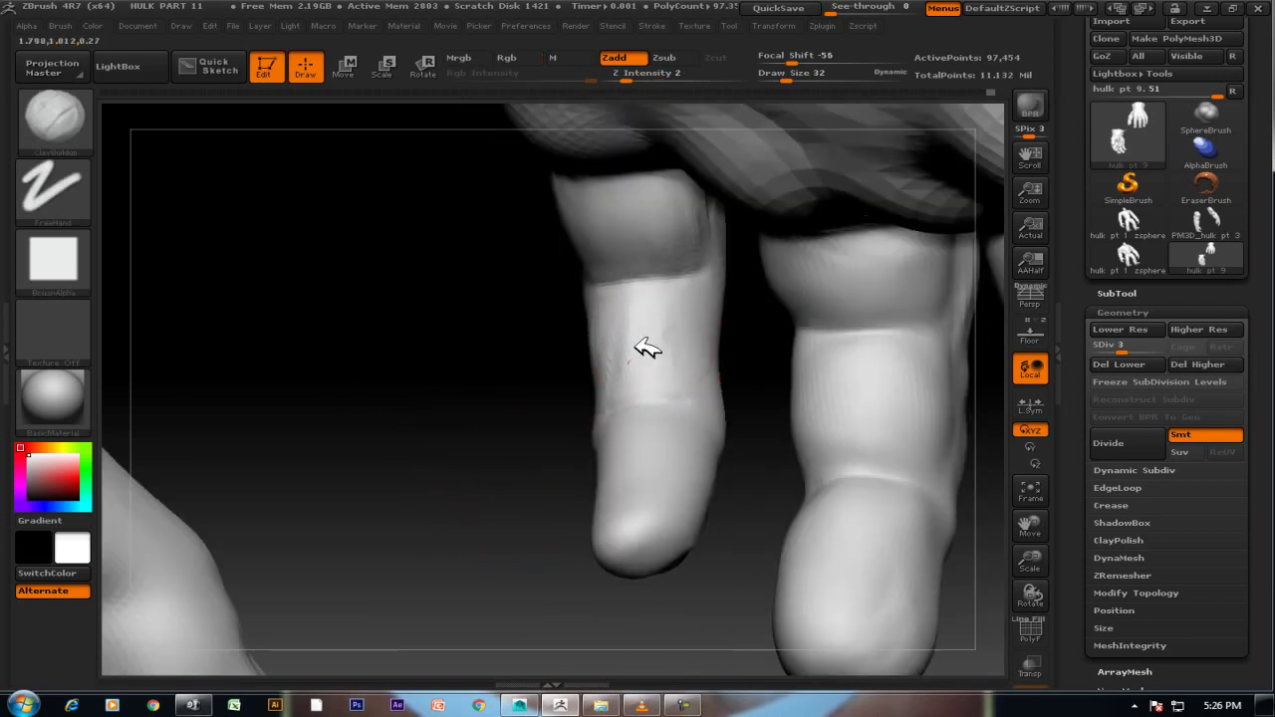
{"action": "key", "text": "shift"}
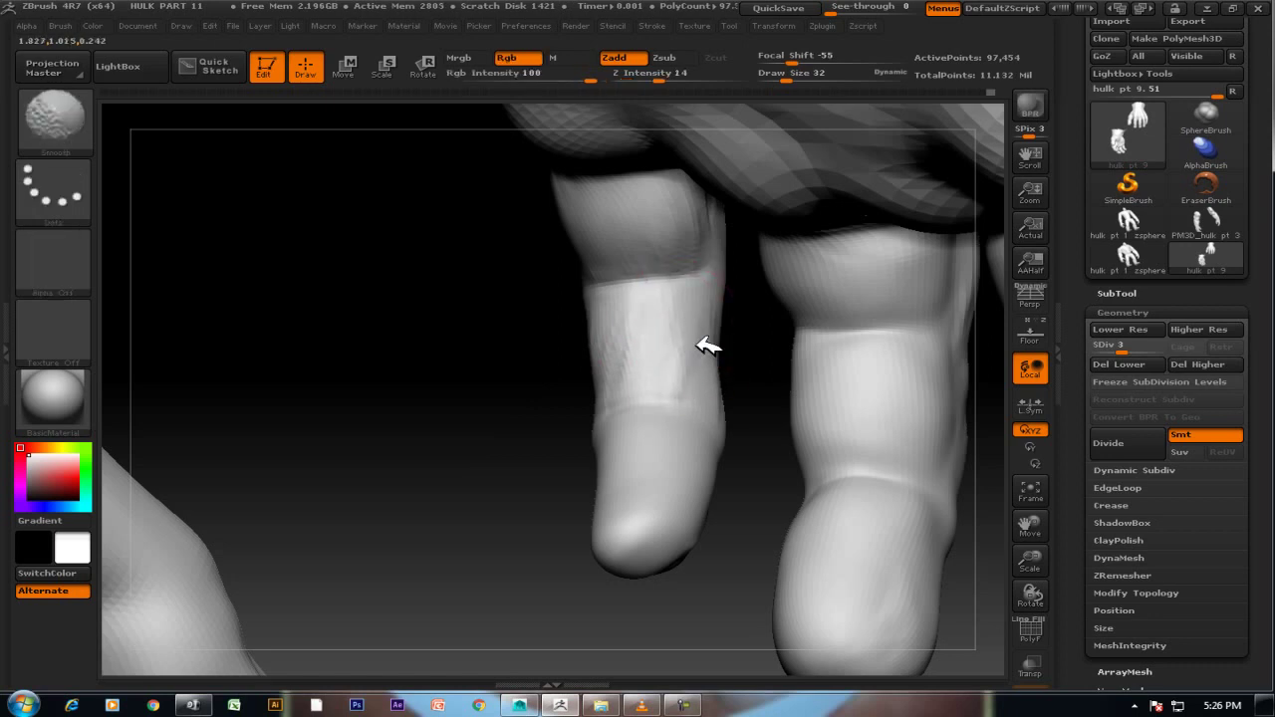
{"action": "left_click_drag", "start_coordinate": [490, 498], "coordinate": [529, 432]}
{"action": "key", "text": "shift"}
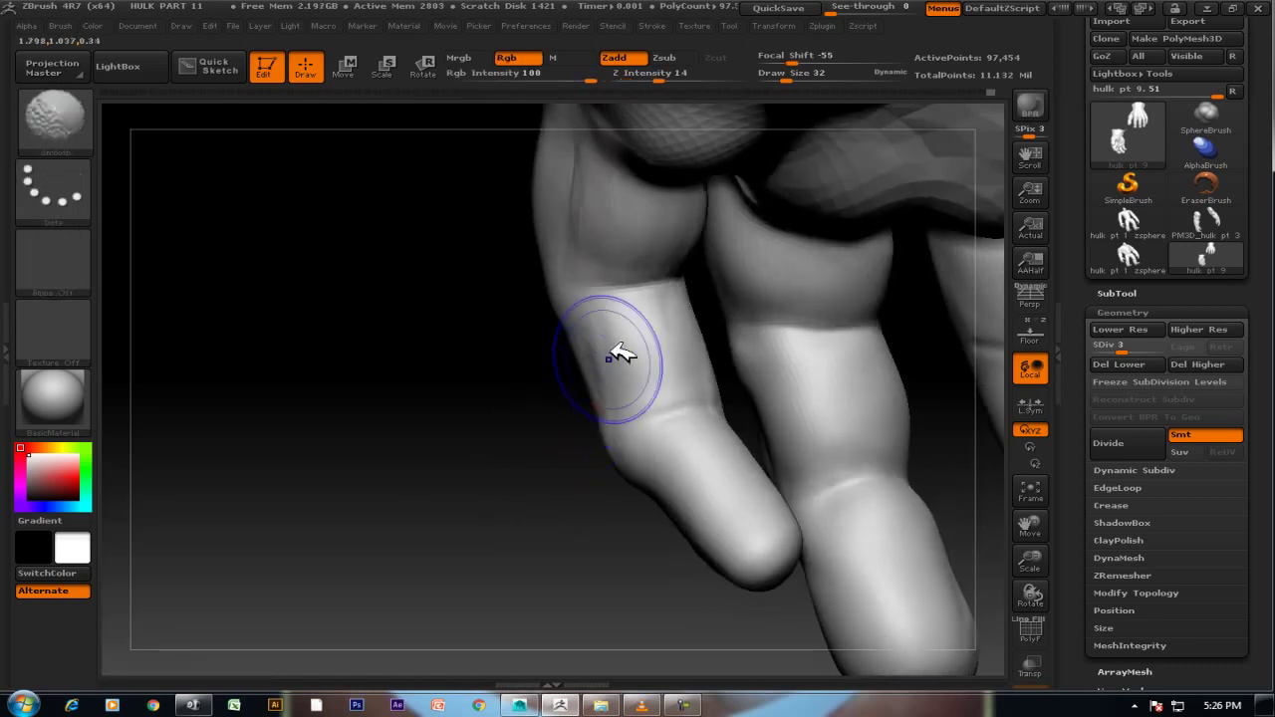
{"action": "key", "text": "shift"}
{"action": "left_click_drag", "start_coordinate": [611, 551], "coordinate": [688, 506]}
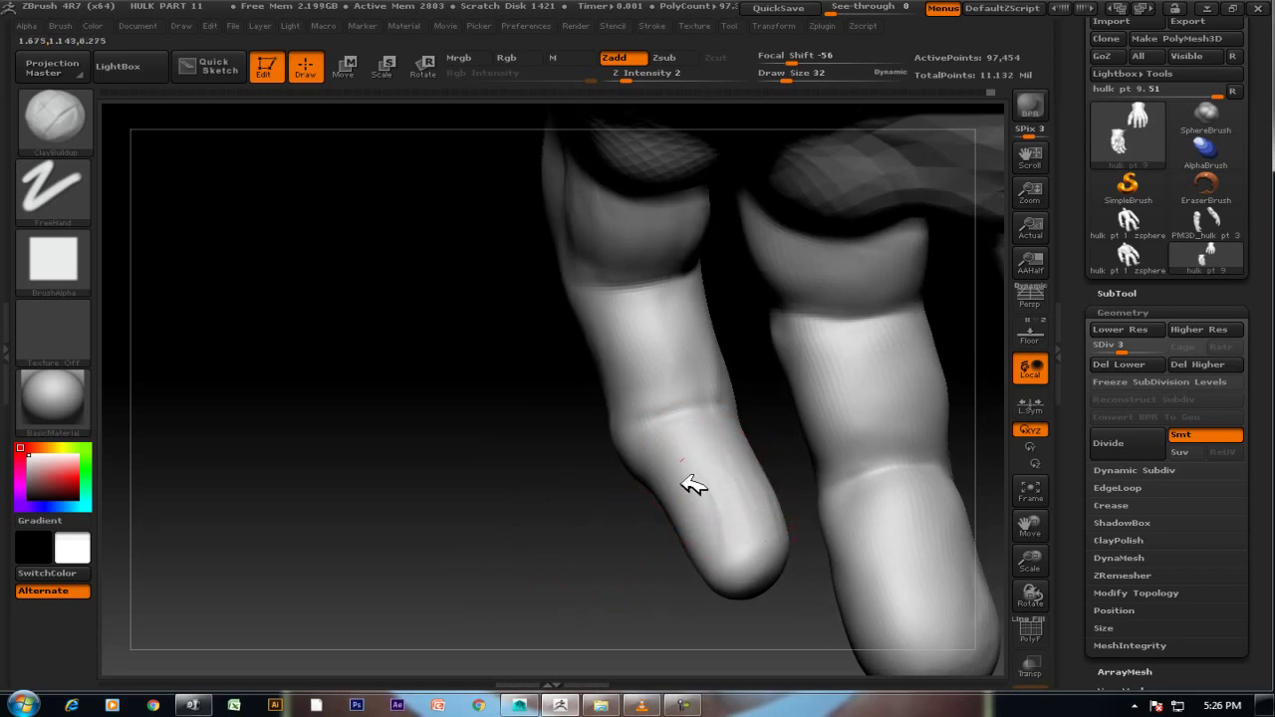
{"action": "left_click_drag", "start_coordinate": [730, 539], "coordinate": [715, 450]}
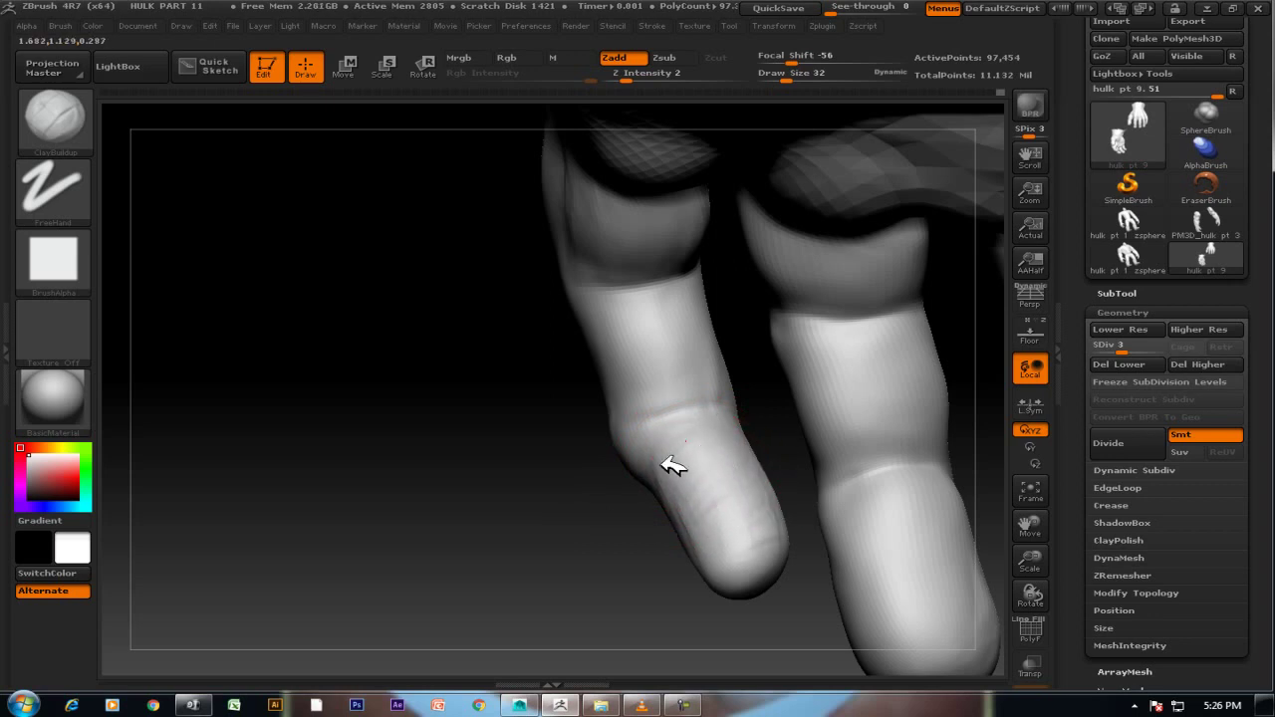
{"action": "key", "text": "shift"}
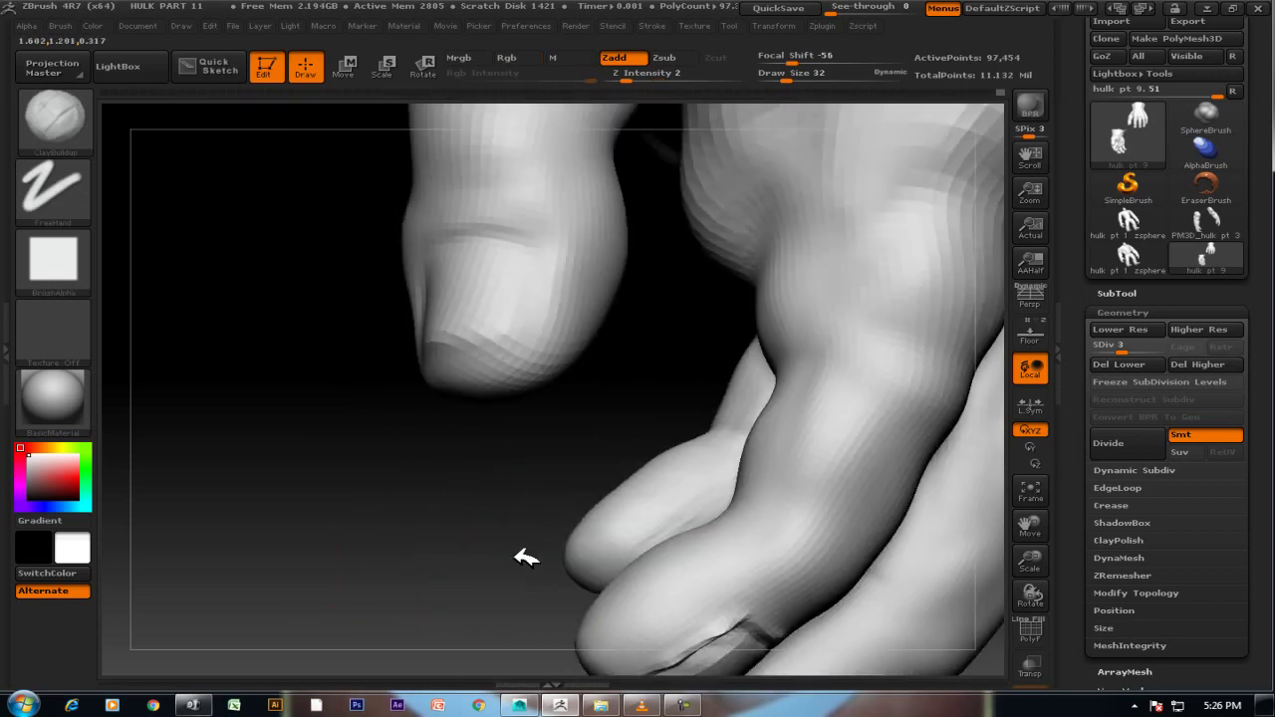
{"action": "left_click_drag", "start_coordinate": [525, 558], "coordinate": [754, 532]}
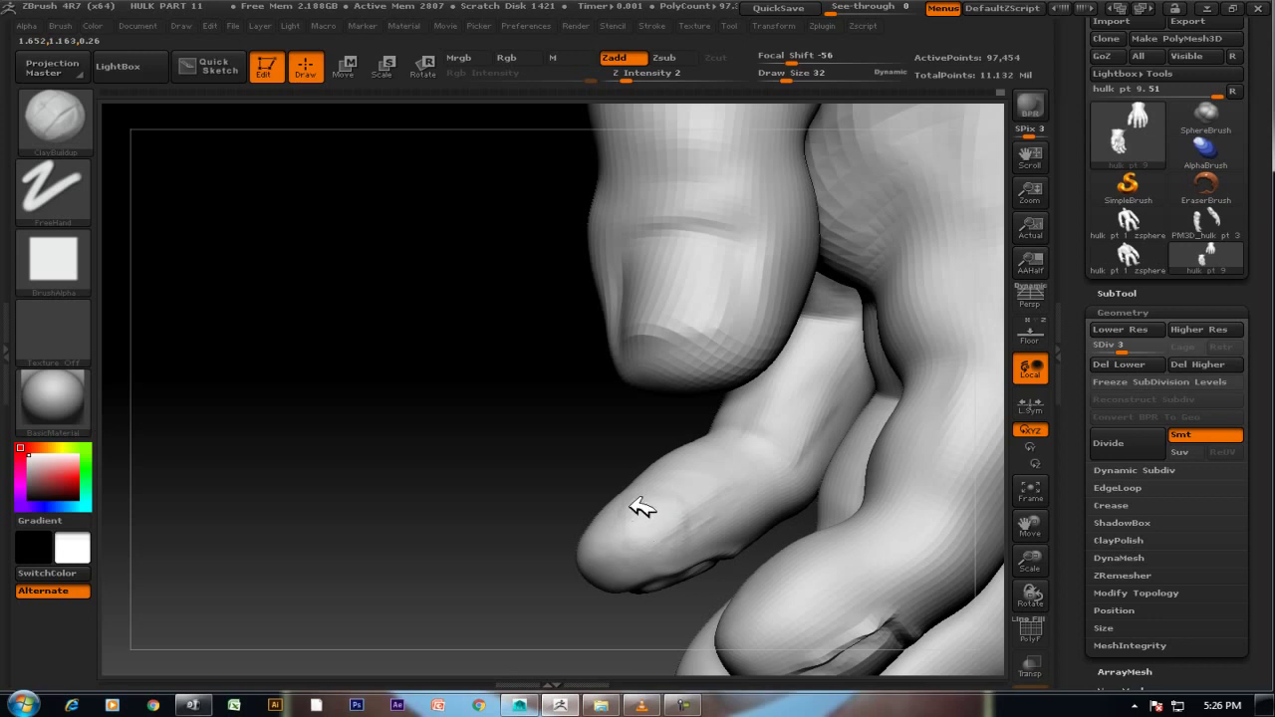
Add small forms to the fingertip, alternating with Shift-smoothing.
{"action": "key", "text": "shift"}
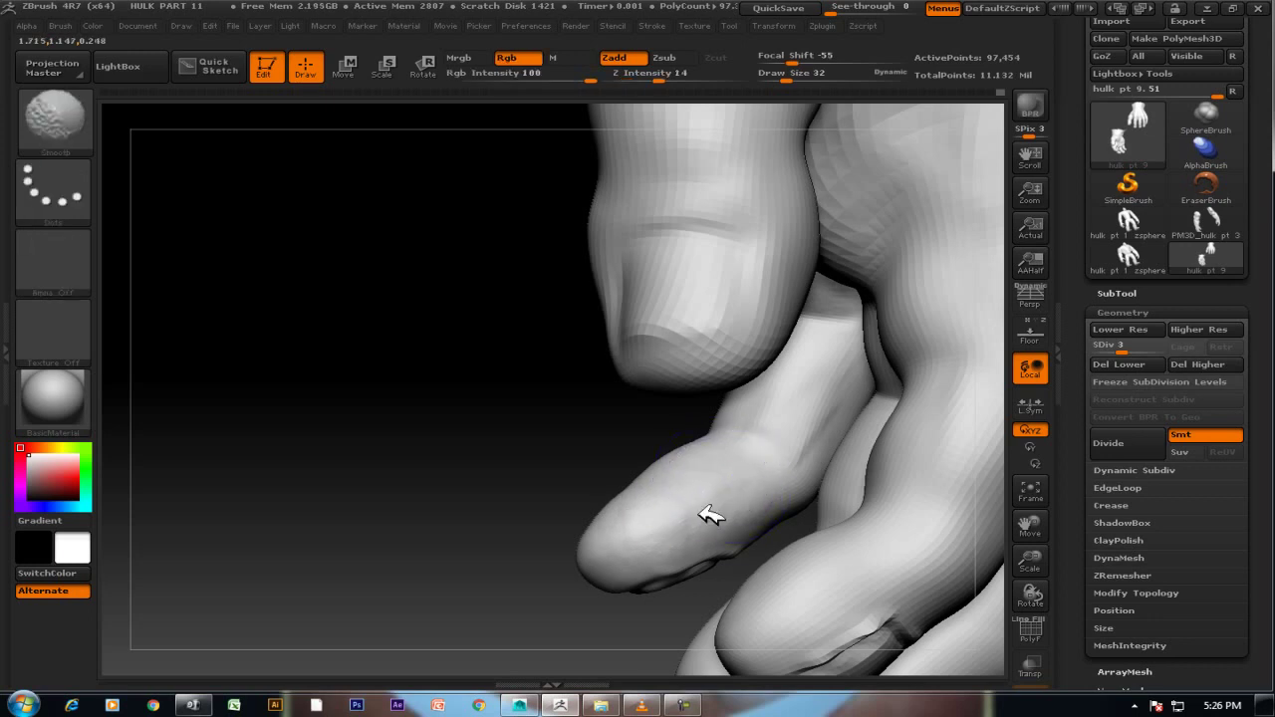
{"action": "left_click_drag", "start_coordinate": [529, 524], "coordinate": [652, 549]}
{"action": "key", "text": "shift"}
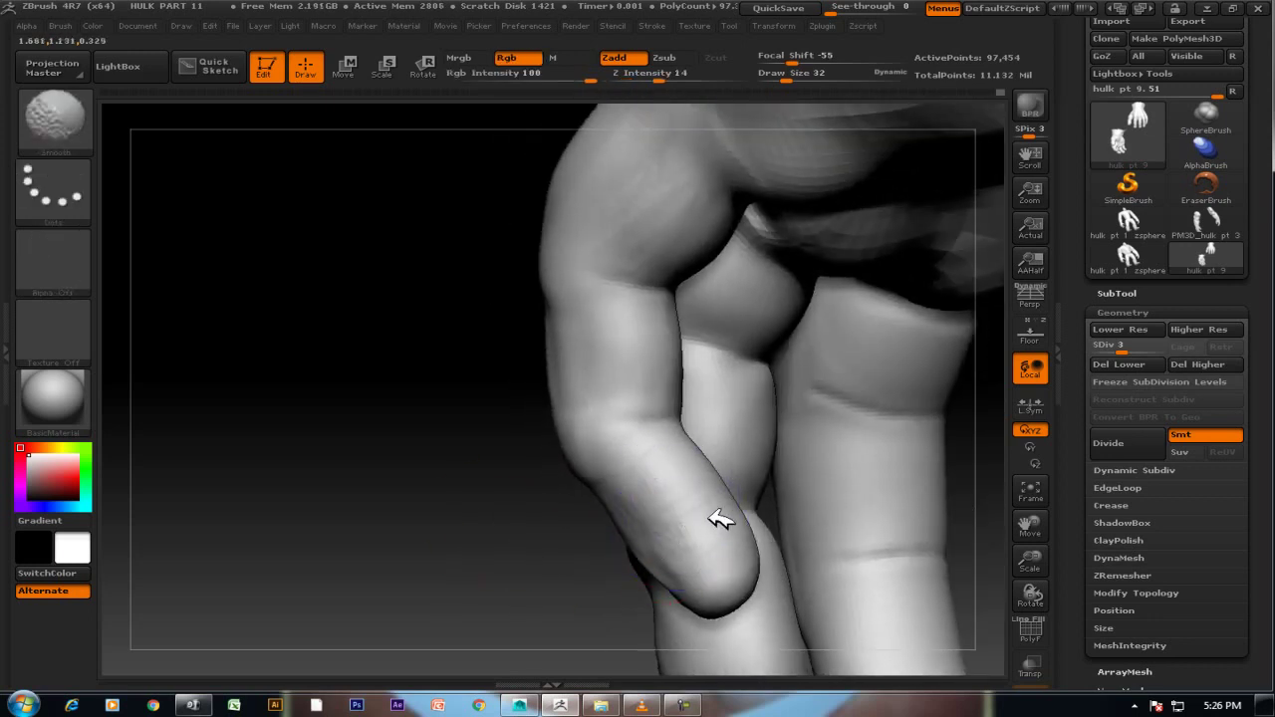
{"action": "left_click_drag", "start_coordinate": [558, 538], "coordinate": [688, 385]}
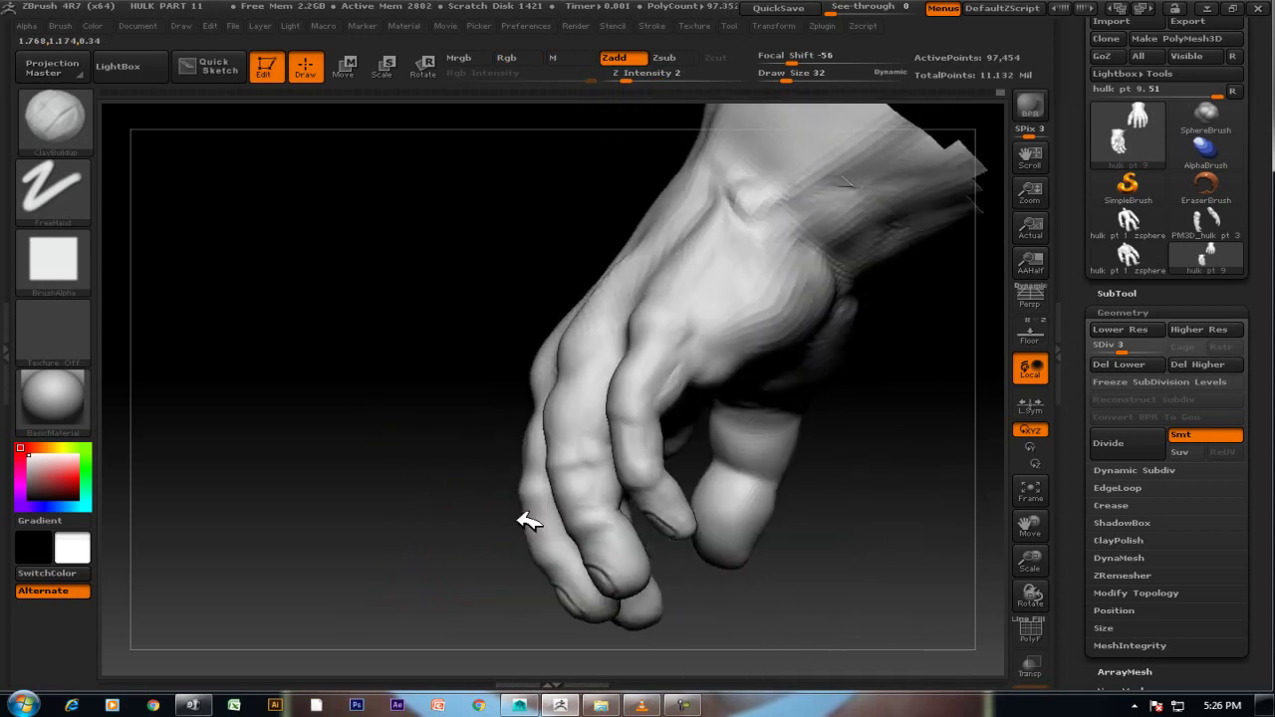
{"action": "key", "text": "shift"}
{"action": "mouse_move", "coordinate": [427, 435]}
{"action": "left_mouse_down", "text": "alt"}
{"action": "mouse_move", "coordinate": [601, 489]}
{"action": "mouse_move", "coordinate": [640, 455]}
{"action": "left_mouse_up", "text": "alt"}
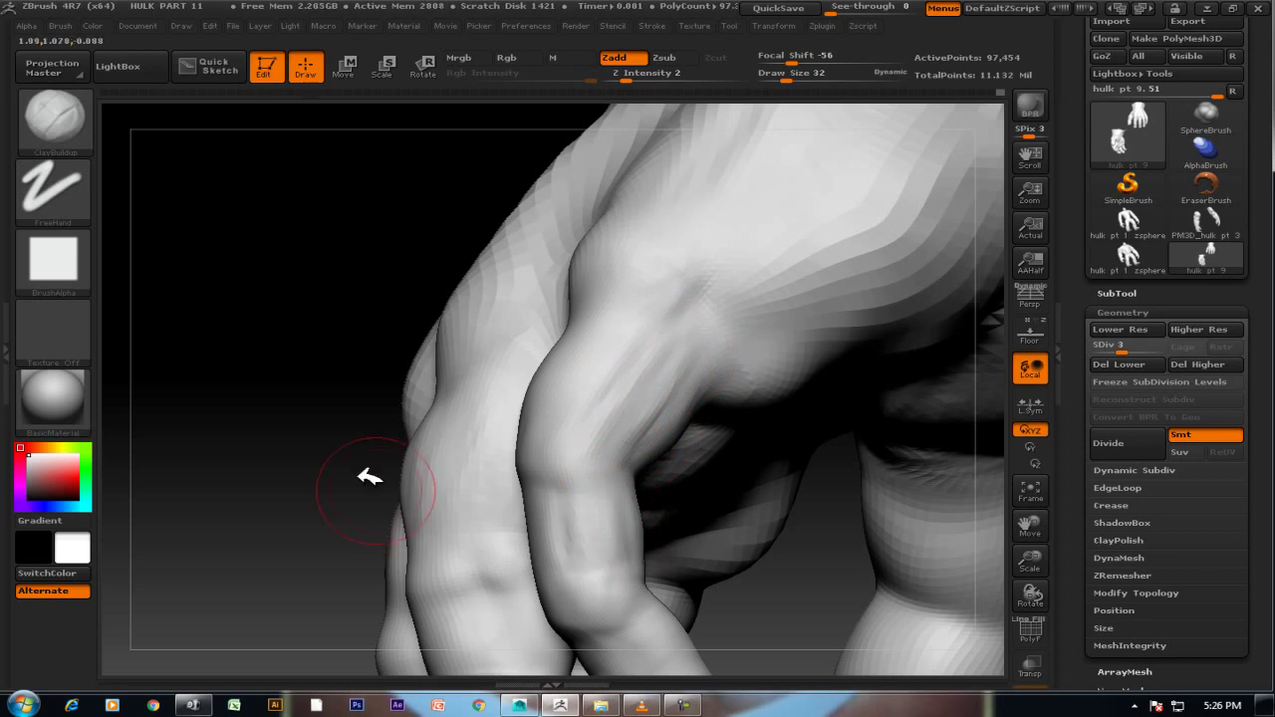
{"action": "left_click_drag", "start_coordinate": [369, 478], "coordinate": [432, 369]}
{"action": "left_click_drag", "start_coordinate": [604, 428], "coordinate": [606, 451]}
{"action": "key", "text": "shift"}
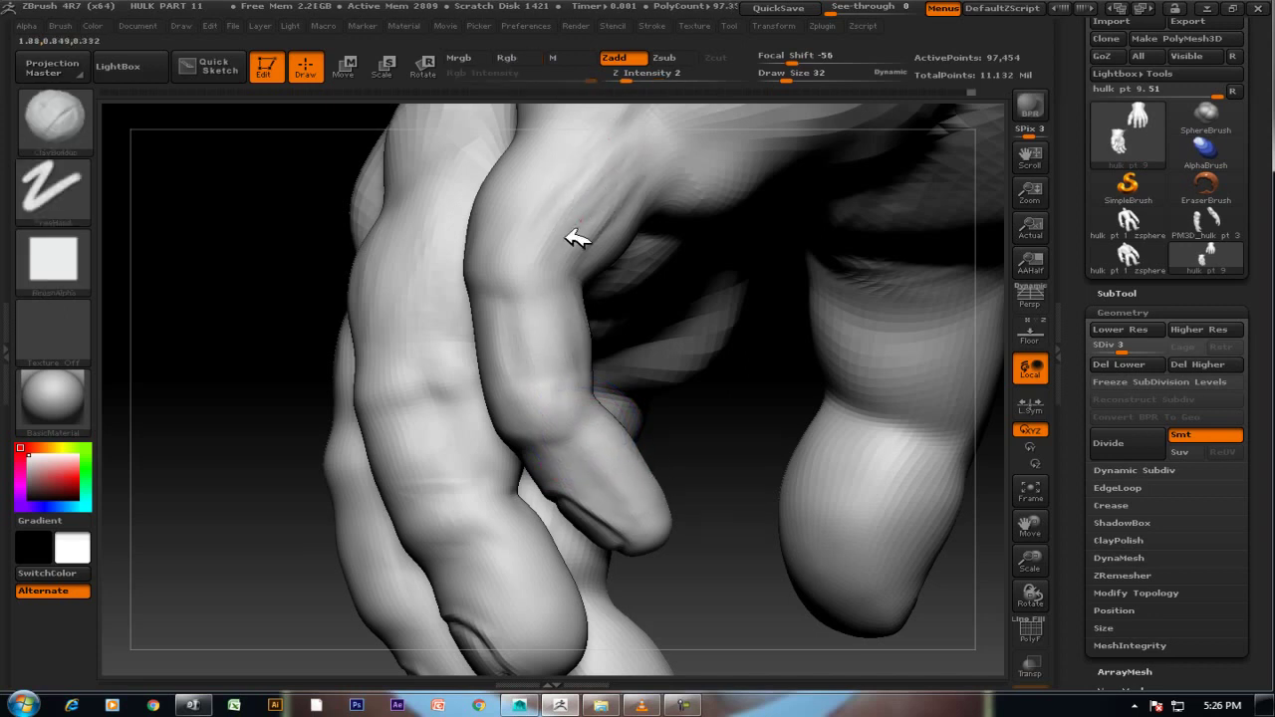
{"action": "key", "text": "shift"}
Lightly sculpt the finger, smooth the middle finger lengthwise and build its knuckle bump.
{"action": "mouse_move", "coordinate": [328, 358]}
{"action": "left_mouse_down"}
{"action": "mouse_move", "coordinate": [285, 319]}
{"action": "mouse_move", "coordinate": [362, 365]}
{"action": "mouse_move", "coordinate": [777, 372]}
{"action": "mouse_move", "coordinate": [863, 418]}
{"action": "left_mouse_up"}
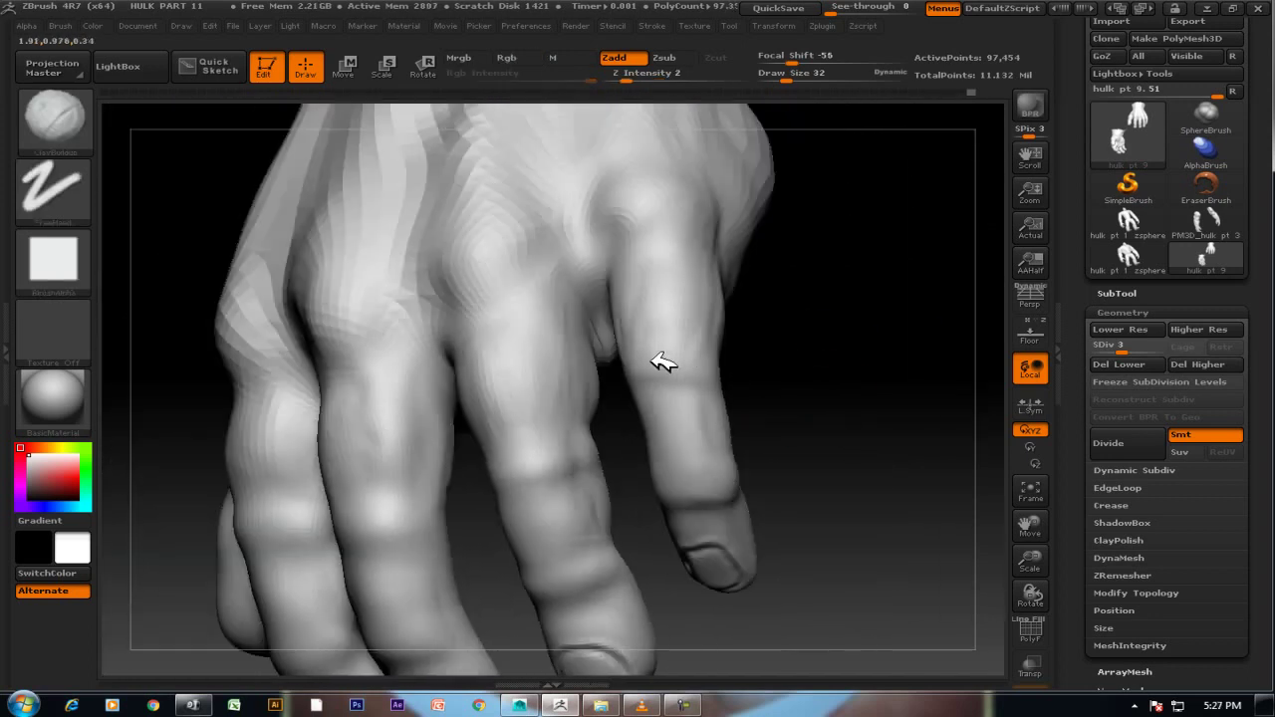
{"action": "left_click_drag", "start_coordinate": [652, 360], "coordinate": [686, 366], "text": "alt"}
{"action": "key", "text": "shift"}
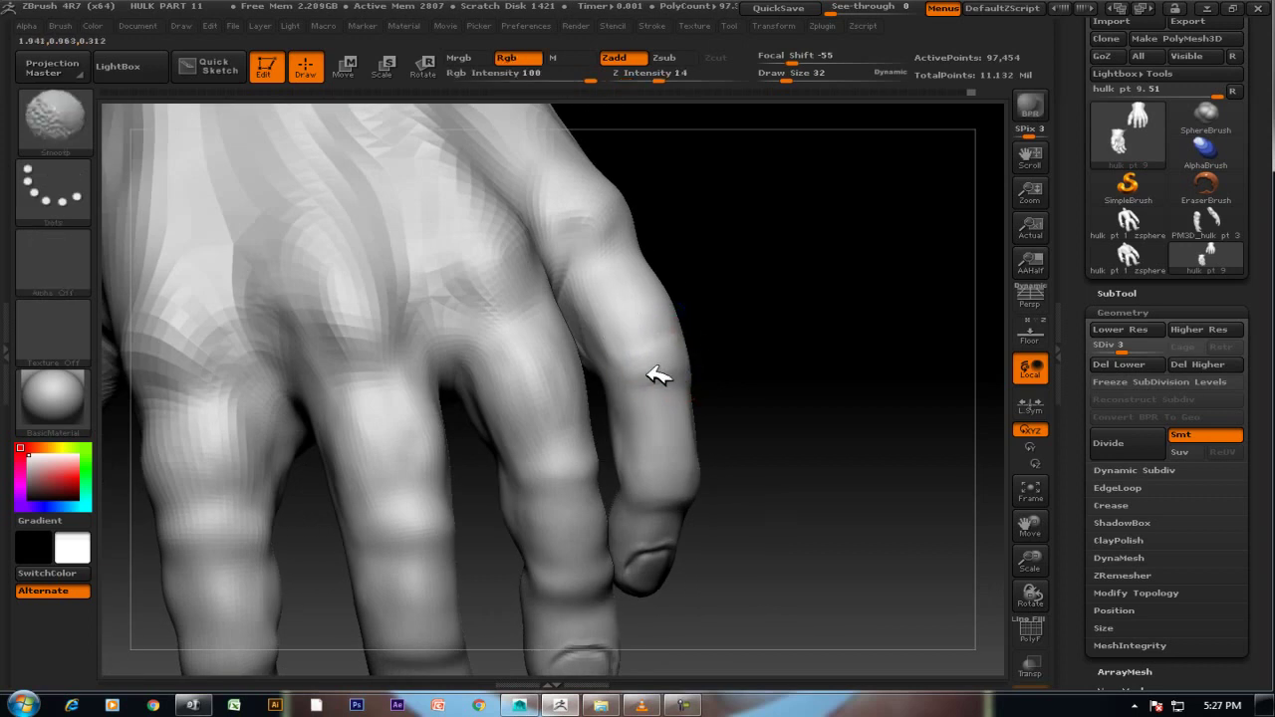
{"action": "left_click_drag", "start_coordinate": [777, 465], "coordinate": [774, 405]}
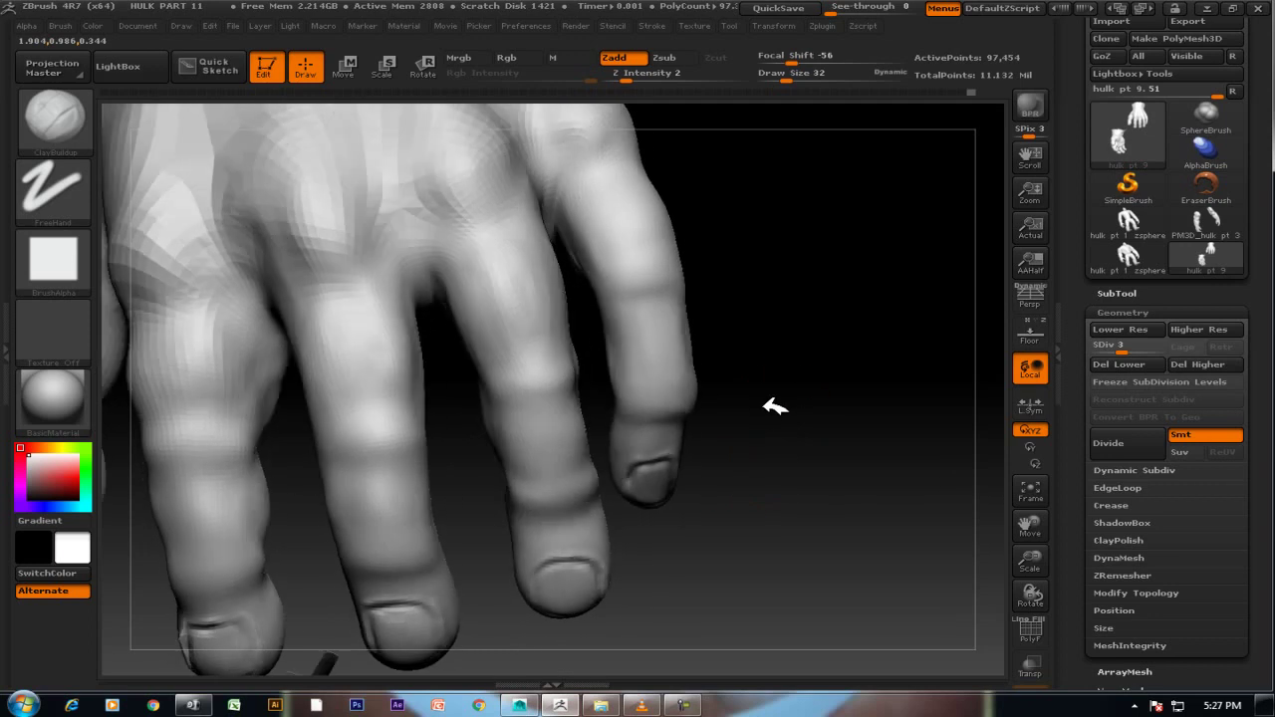
{"action": "key", "text": "shift"}
{"action": "mouse_move", "coordinate": [697, 411]}
{"action": "left_mouse_down"}
{"action": "mouse_move", "coordinate": [774, 379]}
{"action": "mouse_move", "coordinate": [734, 384]}
{"action": "mouse_move", "coordinate": [697, 413]}
{"action": "left_mouse_up"}
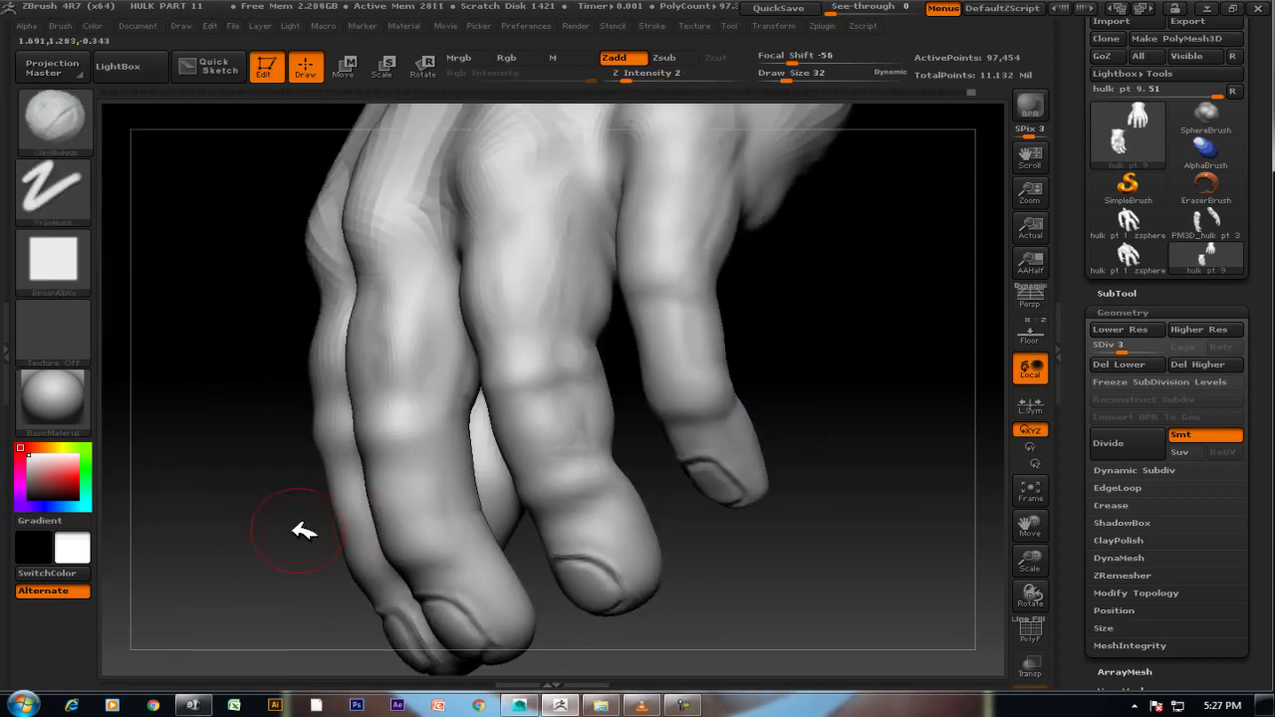
{"action": "mouse_move", "coordinate": [252, 550]}
{"action": "left_mouse_down"}
{"action": "mouse_move", "coordinate": [257, 532]}
{"action": "mouse_move", "coordinate": [569, 455]}
{"action": "left_mouse_up"}
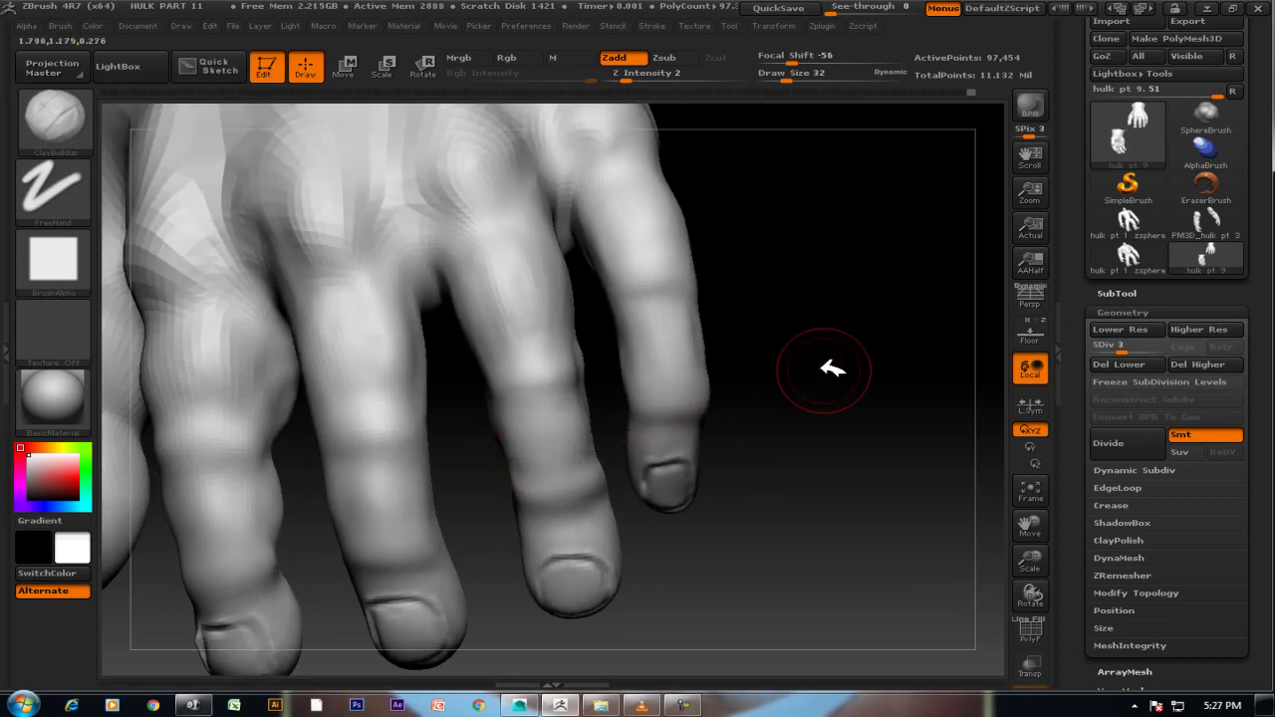
{"action": "left_click_drag", "start_coordinate": [811, 370], "coordinate": [808, 378]}
{"action": "mouse_move", "coordinate": [598, 285]}
{"action": "left_mouse_down"}
{"action": "mouse_move", "coordinate": [576, 329]}
{"action": "mouse_move", "coordinate": [580, 317]}
{"action": "left_mouse_up"}
{"action": "left_click_drag", "start_coordinate": [505, 371], "coordinate": [601, 482], "text": "shift"}
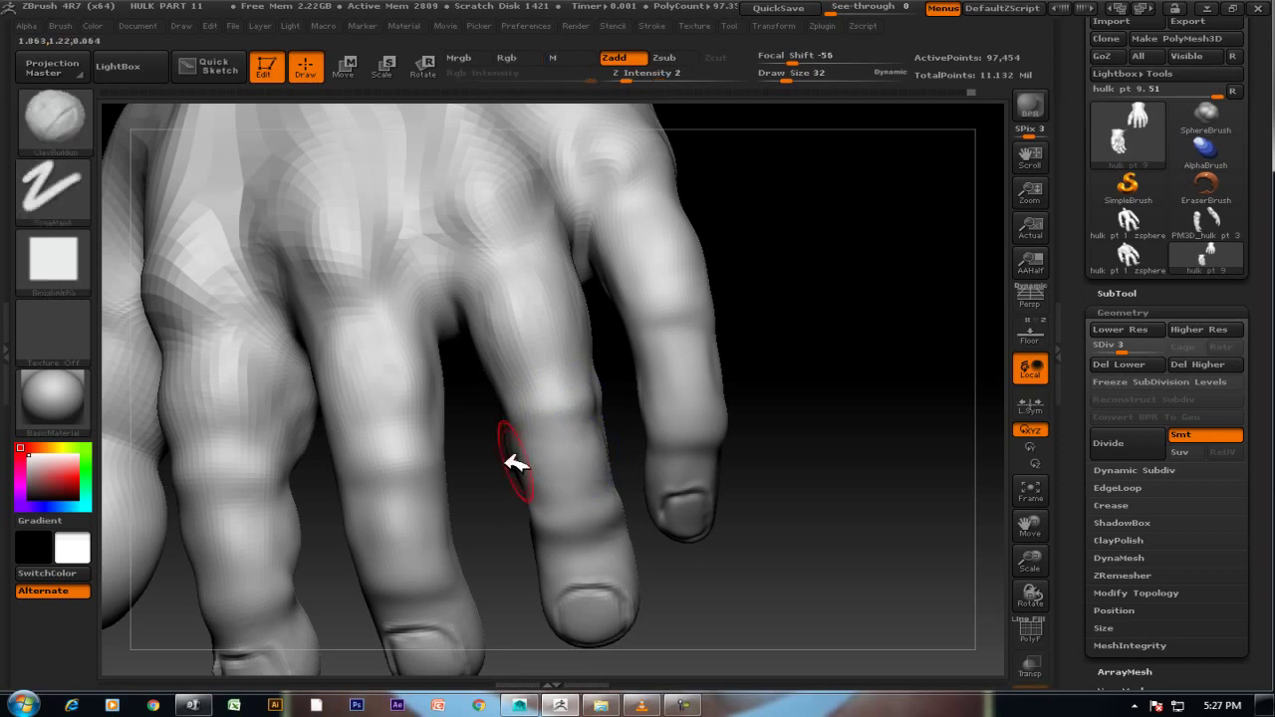
{"action": "left_click_drag", "start_coordinate": [820, 412], "coordinate": [671, 448]}
{"action": "mouse_move", "coordinate": [594, 412]}
{"action": "left_mouse_down"}
{"action": "mouse_move", "coordinate": [544, 419]}
{"action": "mouse_move", "coordinate": [610, 399]}
{"action": "left_mouse_up"}
Hide the pinky with a Ctrl+Shift selection to isolate the other fingers.
{"action": "mouse_move", "coordinate": [621, 454]}
{"action": "left_mouse_down"}
{"action": "mouse_move", "coordinate": [805, 359]}
{"action": "mouse_move", "coordinate": [649, 378]}
{"action": "left_mouse_up"}
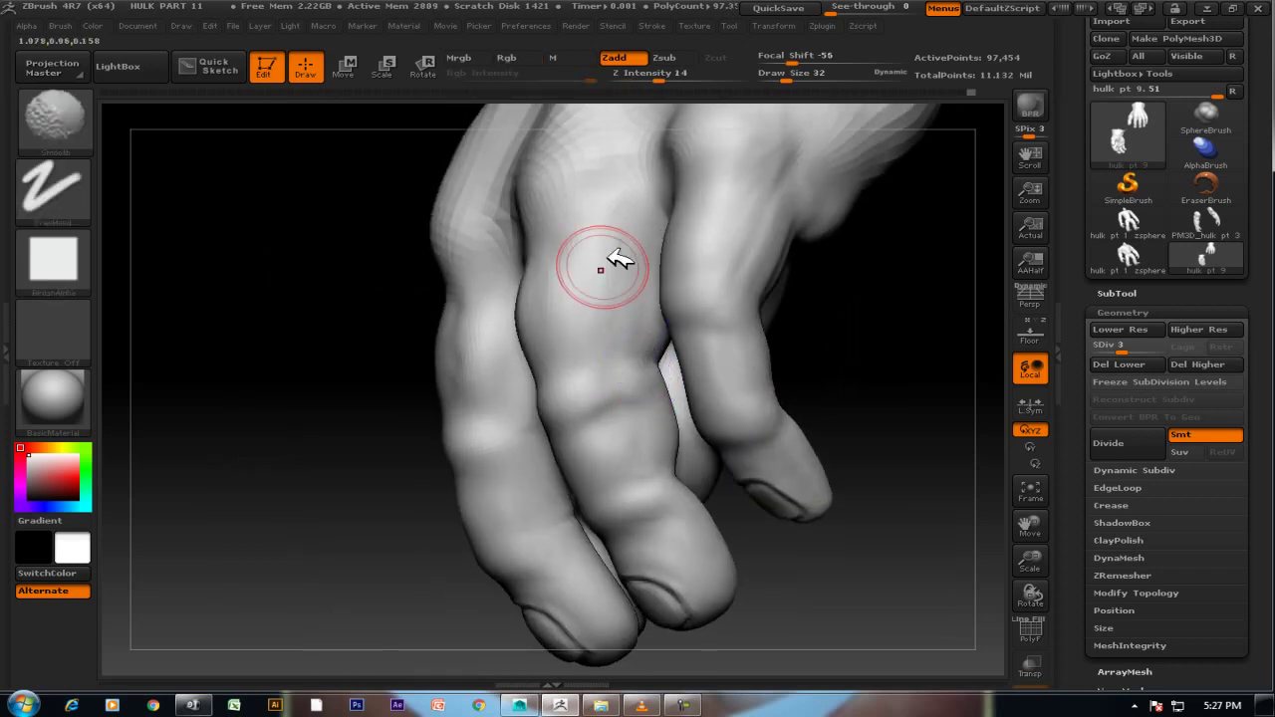
{"action": "left_click_drag", "start_coordinate": [883, 370], "coordinate": [791, 341]}
{"action": "left_click_drag", "start_coordinate": [815, 244], "coordinate": [726, 279]}
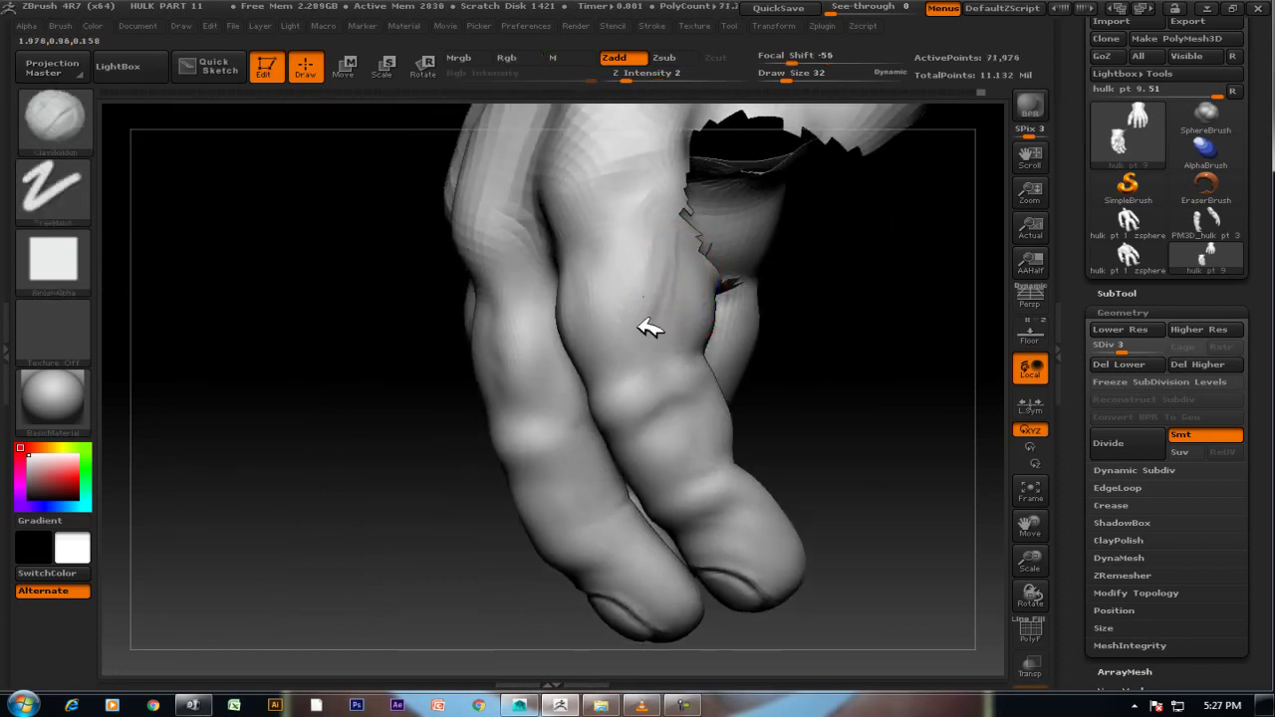
Smooth the surfaces of two fingers and their knuckle from several angles.
{"action": "left_click_drag", "start_coordinate": [847, 353], "coordinate": [703, 254]}
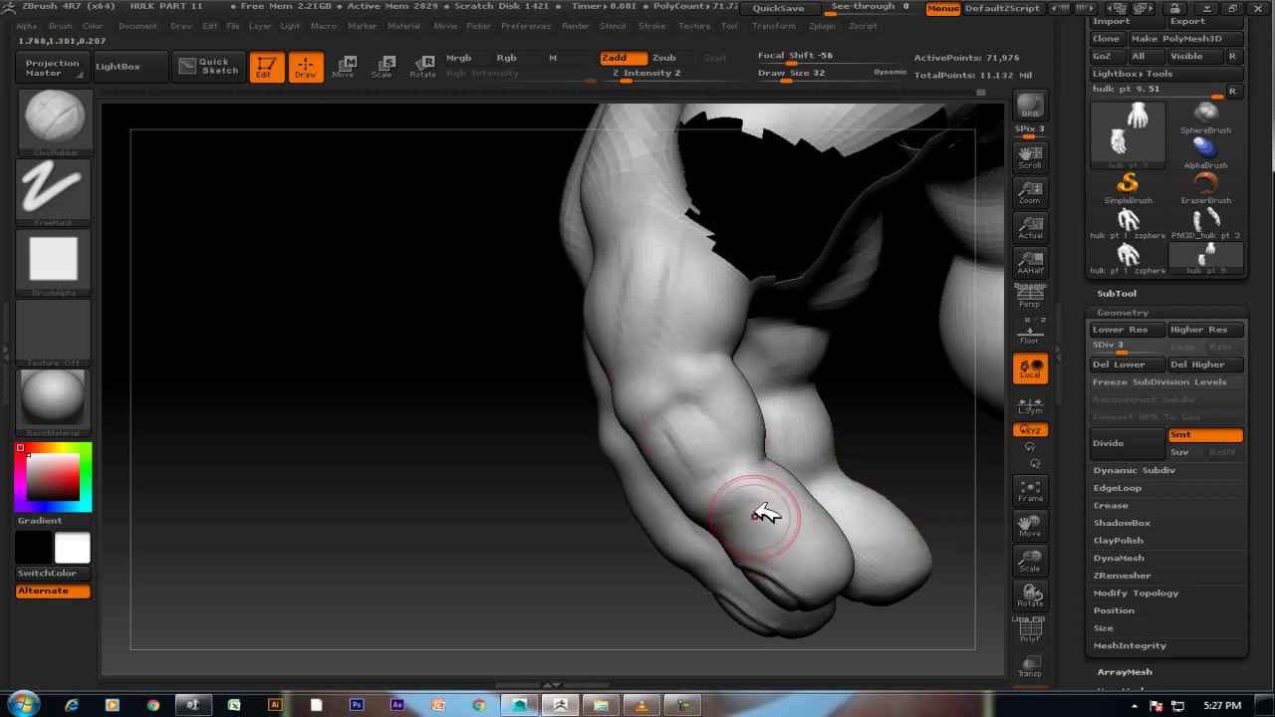
{"action": "key", "text": "shift"}
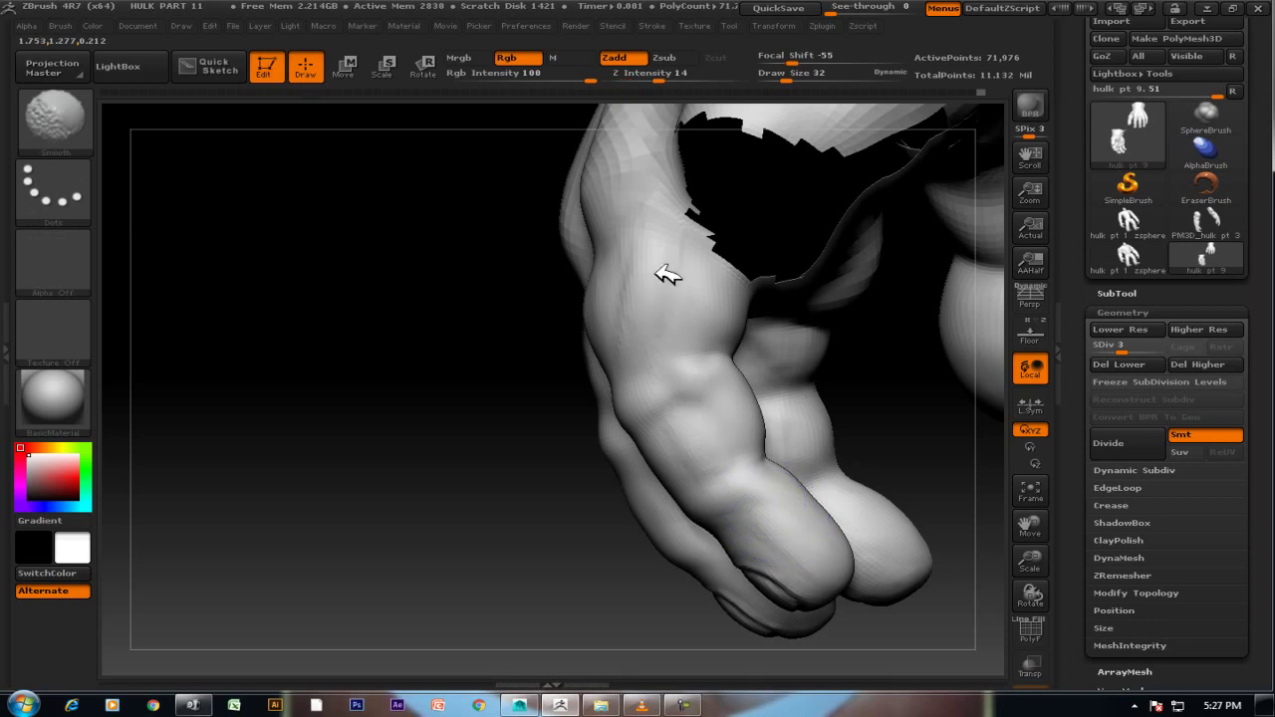
{"action": "mouse_move", "coordinate": [891, 435]}
{"action": "left_mouse_down"}
{"action": "mouse_move", "coordinate": [960, 428]}
{"action": "mouse_move", "coordinate": [894, 405]}
{"action": "mouse_move", "coordinate": [847, 349]}
{"action": "mouse_move", "coordinate": [707, 270]}
{"action": "left_mouse_up"}
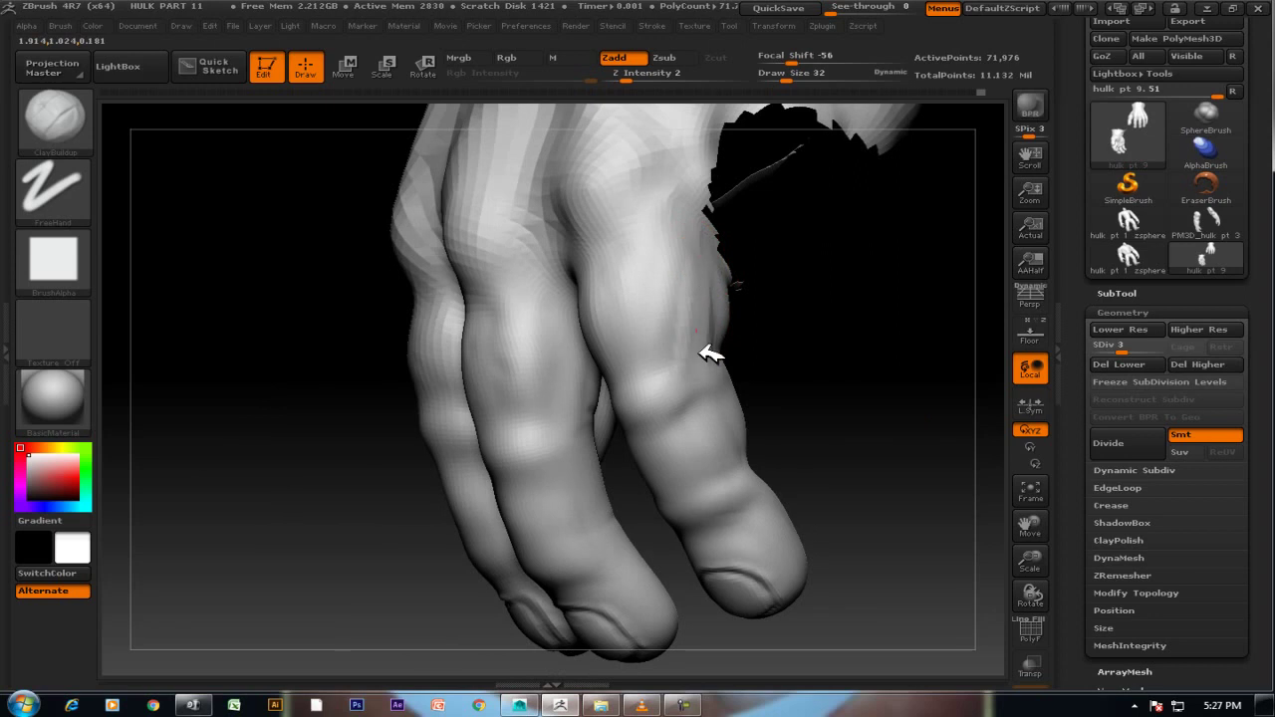
{"action": "key", "text": "shift"}
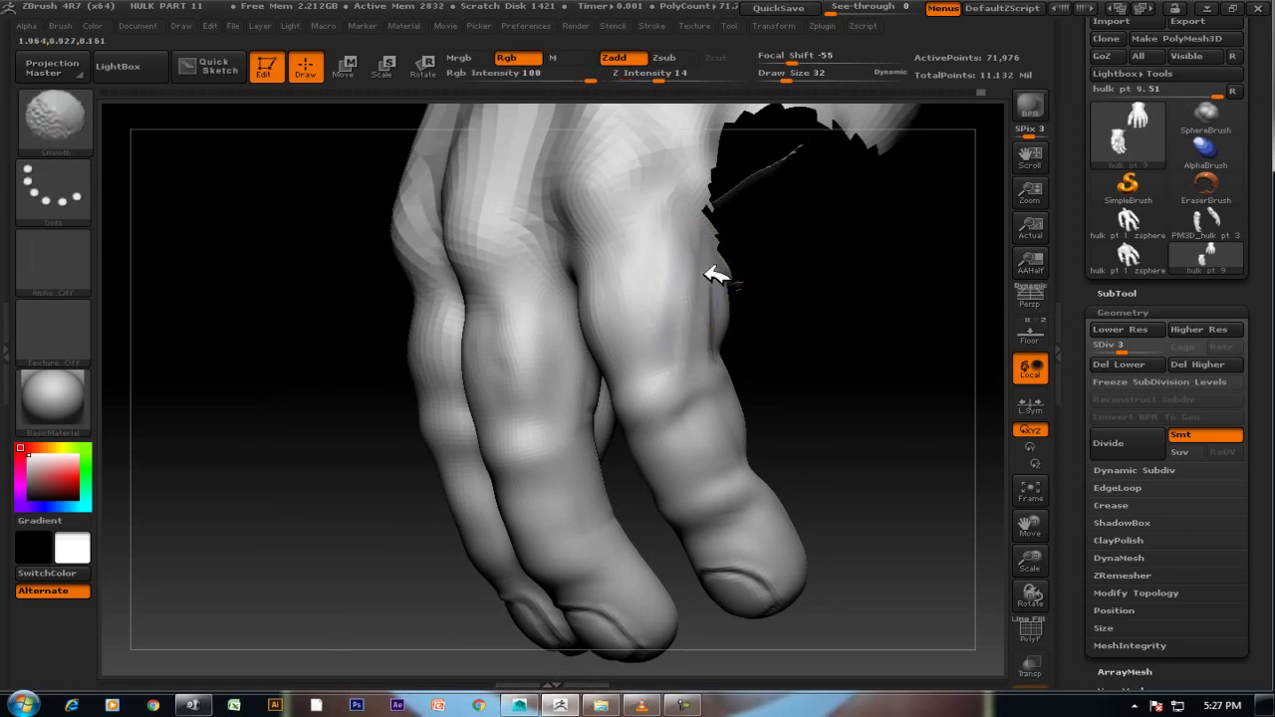
{"action": "mouse_move", "coordinate": [883, 408]}
{"action": "left_mouse_down"}
{"action": "mouse_move", "coordinate": [769, 333]}
{"action": "mouse_move", "coordinate": [763, 296]}
{"action": "mouse_move", "coordinate": [834, 328]}
{"action": "left_mouse_up"}
{"action": "key", "text": "shift"}
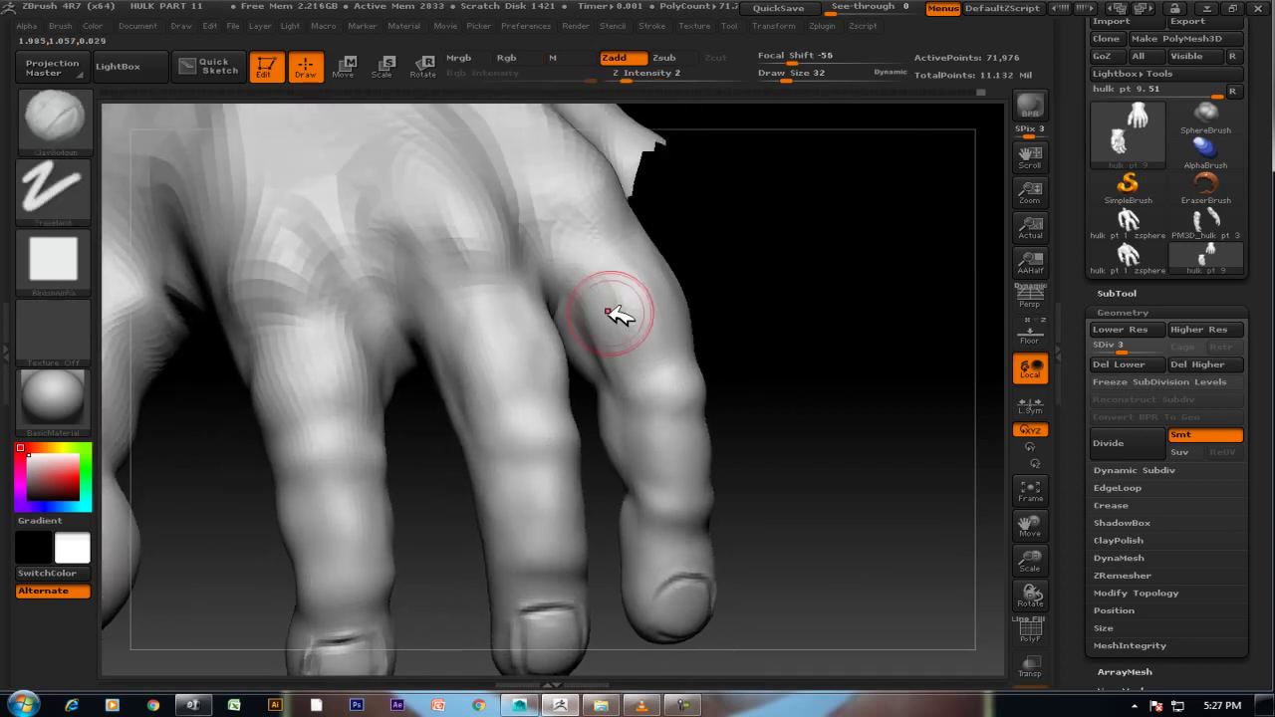
{"action": "key", "text": "shift"}
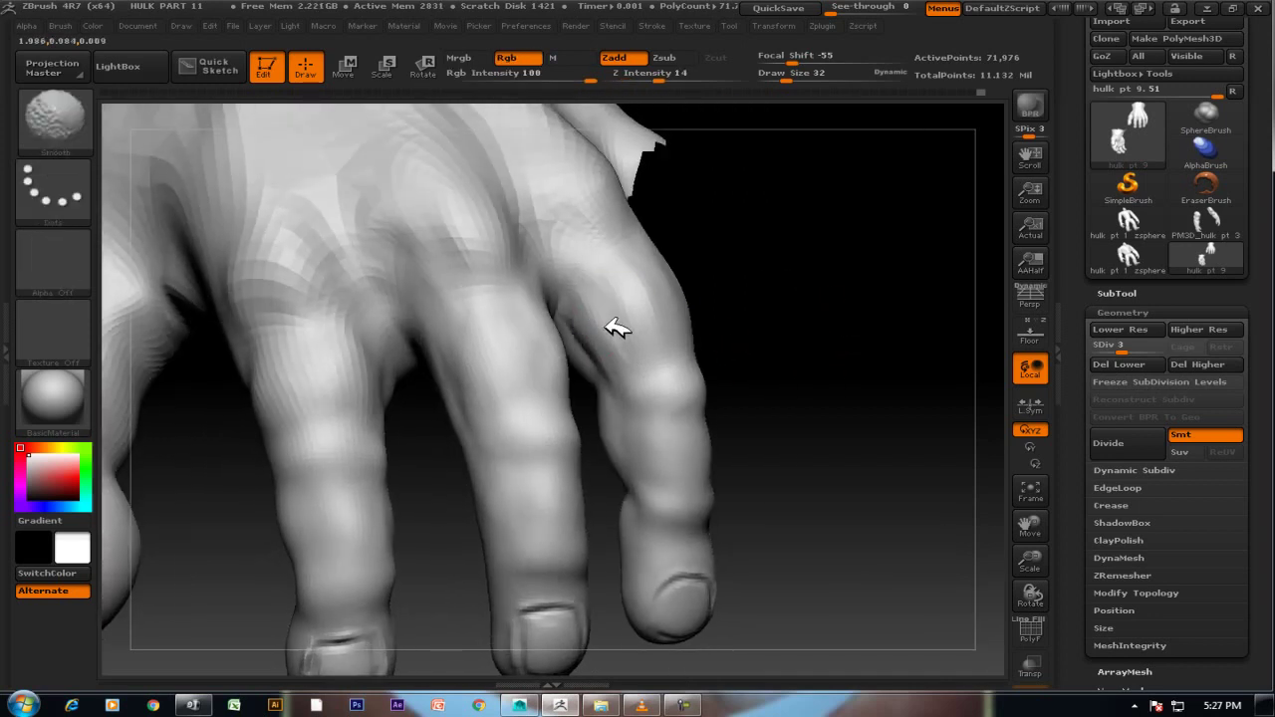
{"action": "mouse_move", "coordinate": [735, 428]}
{"action": "left_mouse_down"}
{"action": "mouse_move", "coordinate": [826, 379]}
{"action": "mouse_move", "coordinate": [802, 379]}
{"action": "left_mouse_up"}
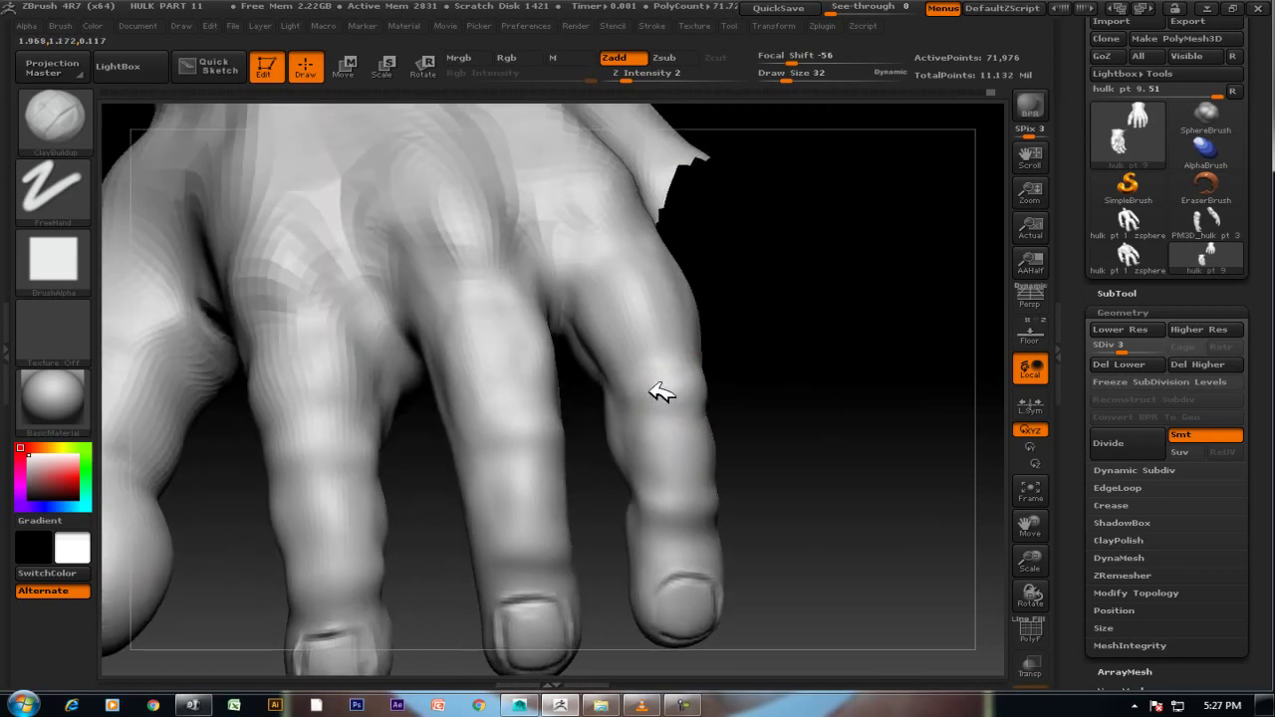
{"action": "key", "text": "shift"}
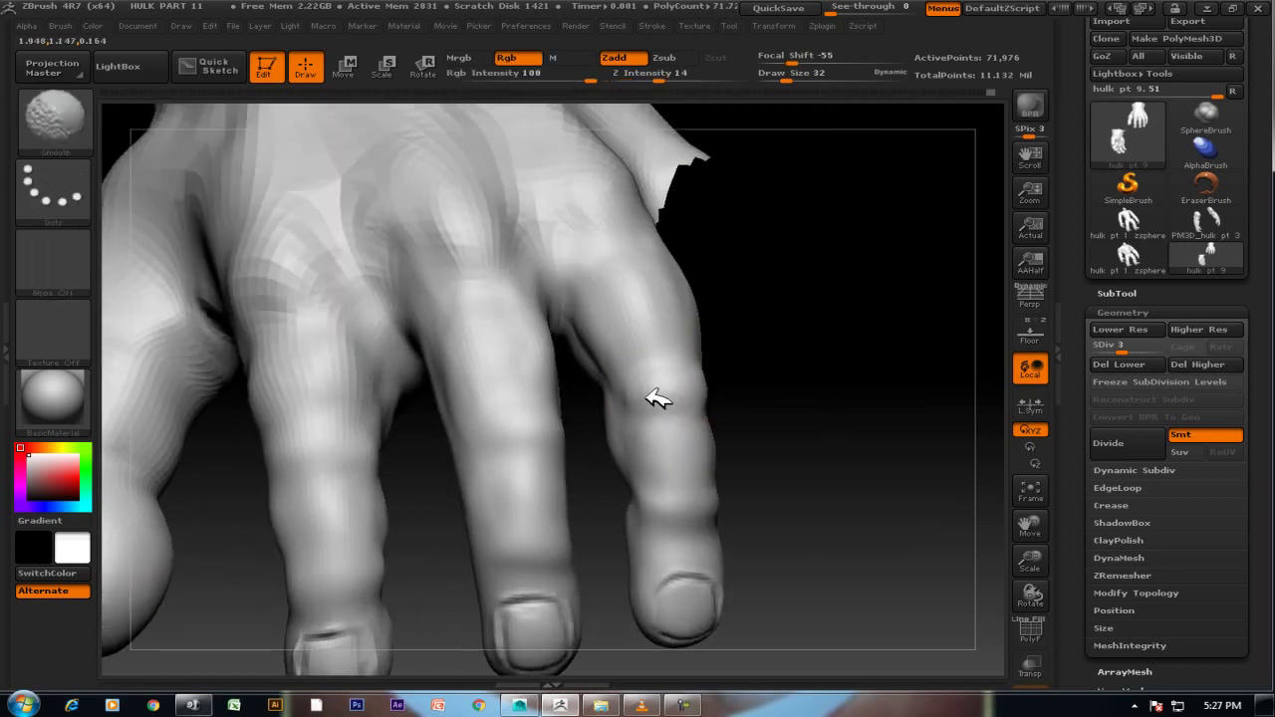
{"action": "key", "text": "shift"}
Build up clay over the back-of-hand knuckle, then smooth the surface.
{"action": "mouse_move", "coordinate": [677, 426]}
{"action": "left_mouse_down"}
{"action": "mouse_move", "coordinate": [754, 449]}
{"action": "mouse_move", "coordinate": [739, 498]}
{"action": "mouse_move", "coordinate": [711, 516]}
{"action": "mouse_move", "coordinate": [688, 501]}
{"action": "left_mouse_up"}
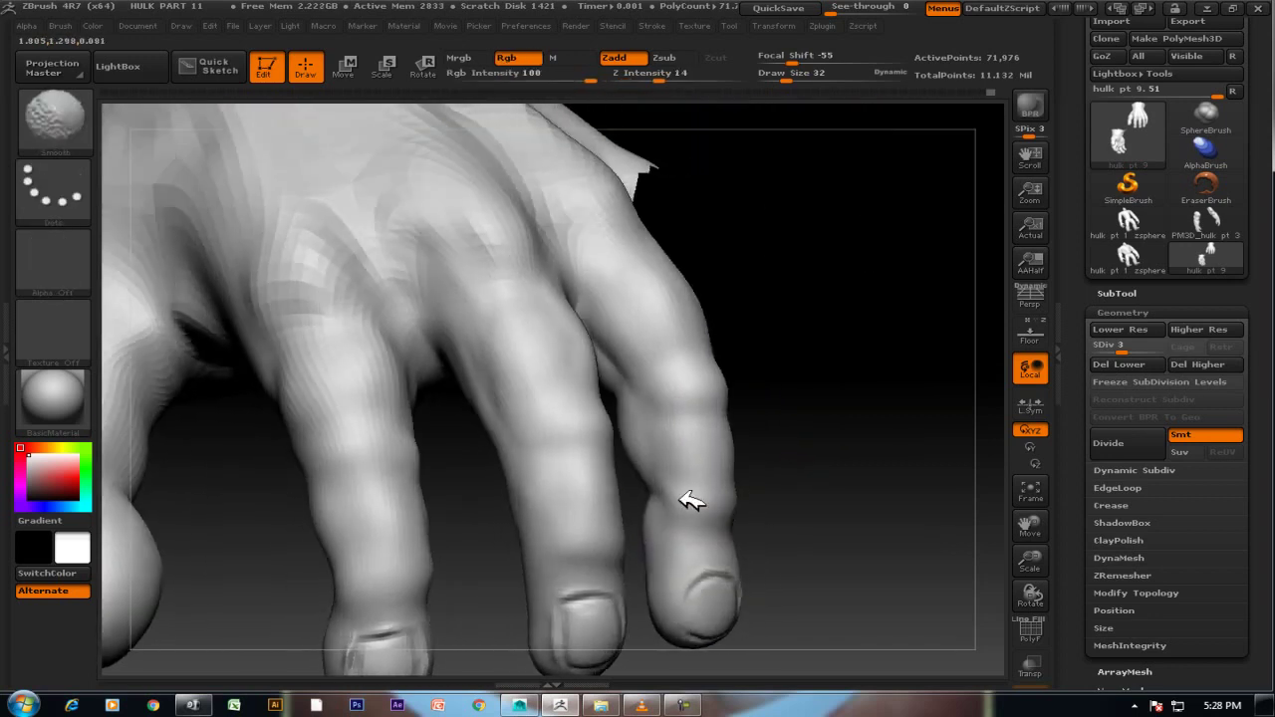
{"action": "mouse_move", "coordinate": [697, 209]}
{"action": "left_mouse_down"}
{"action": "mouse_move", "coordinate": [755, 205]}
{"action": "mouse_move", "coordinate": [779, 337]}
{"action": "left_mouse_up"}
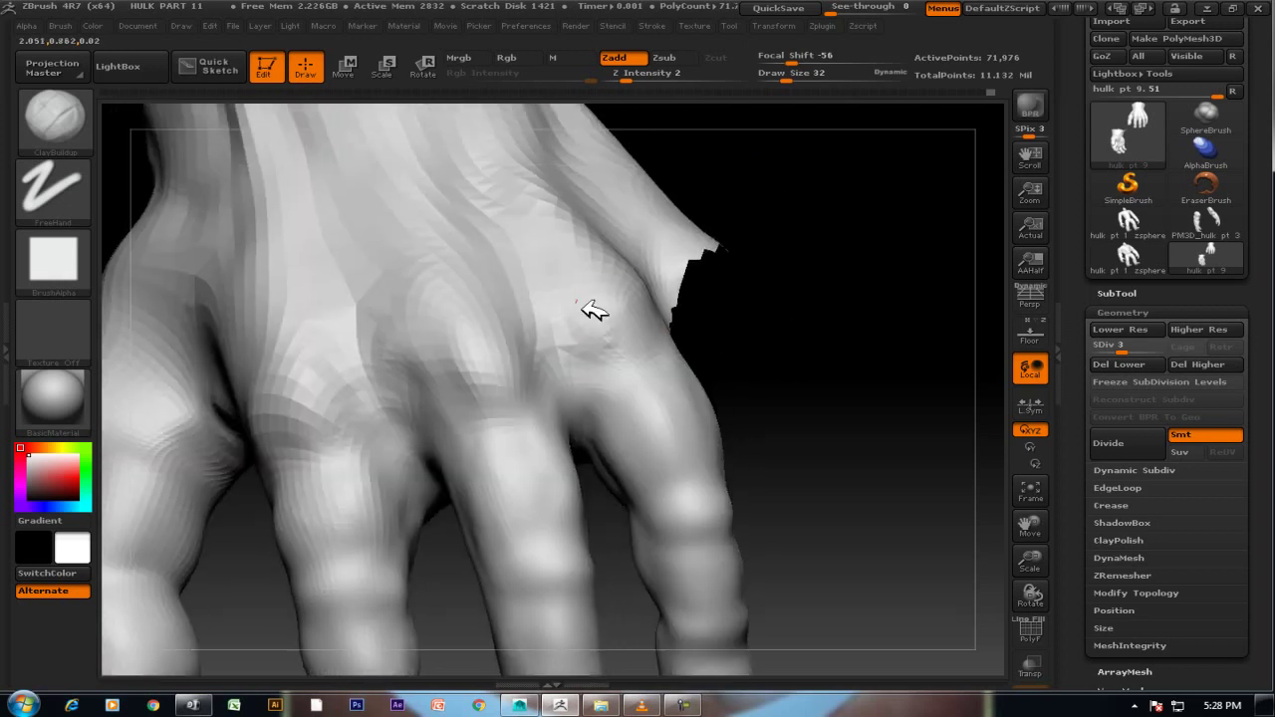
{"action": "left_click_drag", "start_coordinate": [613, 317], "coordinate": [588, 317]}
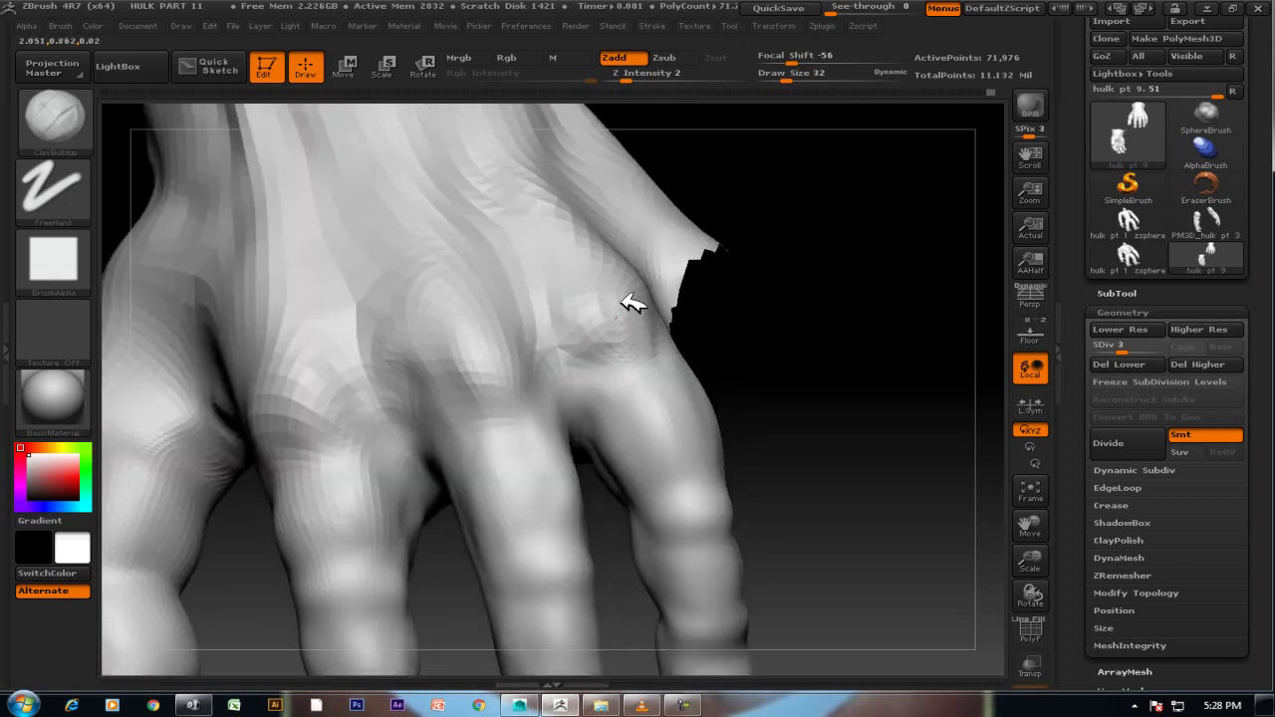
{"action": "mouse_move", "coordinate": [842, 414]}
{"action": "left_mouse_down"}
{"action": "mouse_move", "coordinate": [762, 419]}
{"action": "mouse_move", "coordinate": [663, 274]}
{"action": "left_mouse_up"}
{"action": "mouse_move", "coordinate": [541, 276]}
{"action": "left_mouse_down"}
{"action": "mouse_move", "coordinate": [465, 305]}
{"action": "mouse_move", "coordinate": [620, 398]}
{"action": "left_mouse_up"}
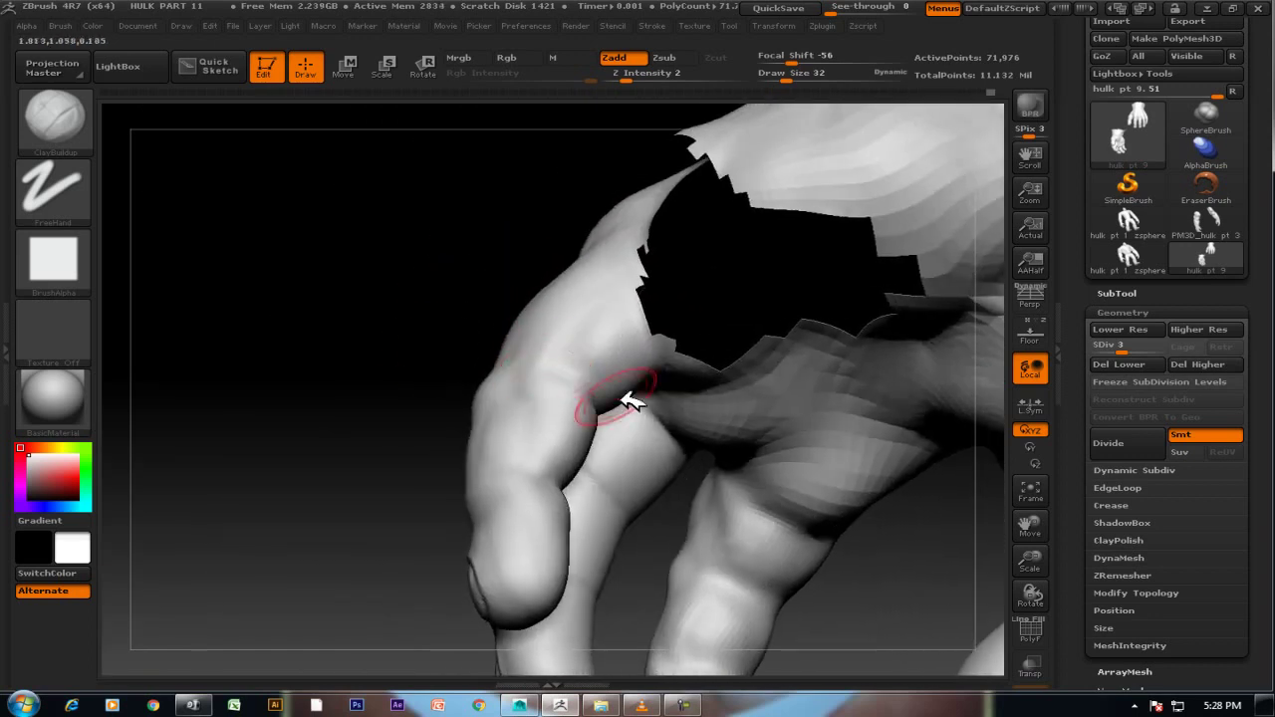
{"action": "mouse_move", "coordinate": [412, 342]}
{"action": "left_mouse_down"}
{"action": "mouse_move", "coordinate": [513, 336]}
{"action": "mouse_move", "coordinate": [498, 293]}
{"action": "mouse_move", "coordinate": [563, 384]}
{"action": "left_mouse_up"}
{"action": "key", "text": "shift"}
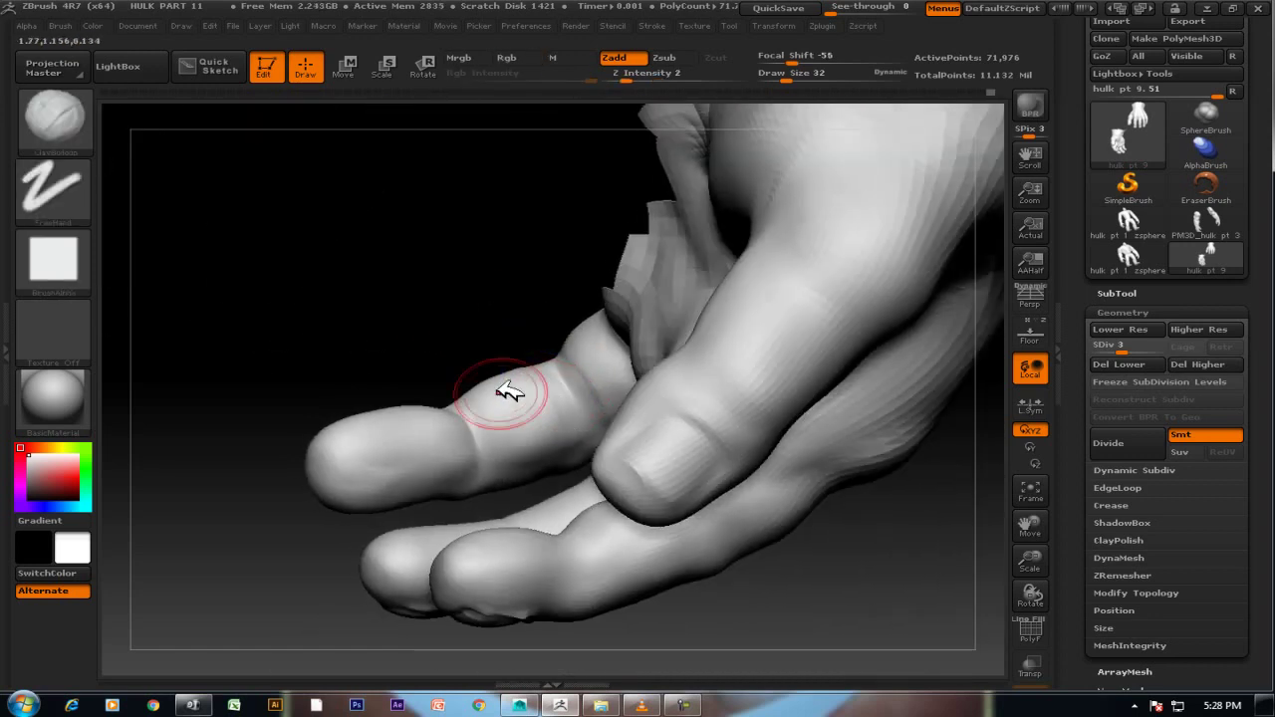
Orbit and zoom to frame the fingernail up close.
{"action": "mouse_move", "coordinate": [551, 455]}
{"action": "left_mouse_down"}
{"action": "mouse_move", "coordinate": [479, 332]}
{"action": "mouse_move", "coordinate": [592, 322]}
{"action": "mouse_move", "coordinate": [603, 399]}
{"action": "mouse_move", "coordinate": [732, 317]}
{"action": "mouse_move", "coordinate": [725, 262]}
{"action": "mouse_move", "coordinate": [768, 308]}
{"action": "left_mouse_up"}
{"action": "mouse_move", "coordinate": [774, 364]}
{"action": "left_mouse_down"}
{"action": "mouse_move", "coordinate": [739, 359]}
{"action": "mouse_move", "coordinate": [774, 308]}
{"action": "mouse_move", "coordinate": [774, 427]}
{"action": "mouse_move", "coordinate": [758, 348]}
{"action": "mouse_move", "coordinate": [528, 356]}
{"action": "left_mouse_up"}
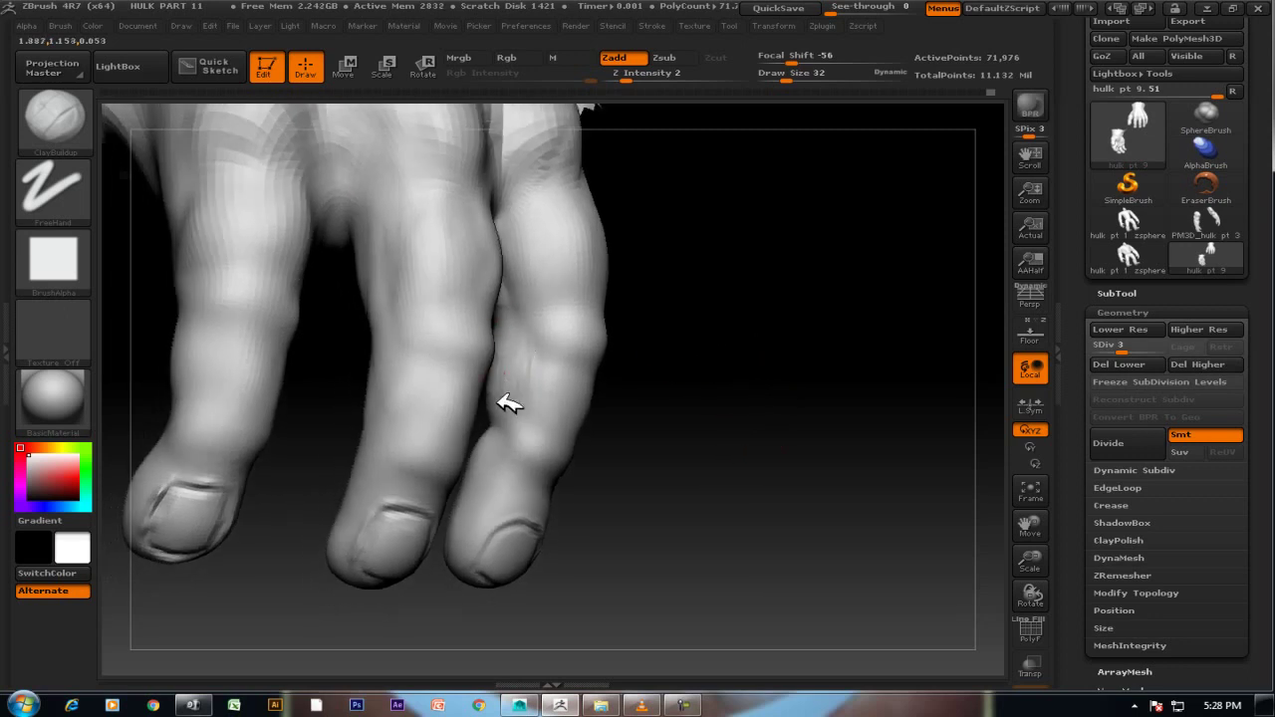
{"action": "left_click_drag", "start_coordinate": [637, 396], "coordinate": [547, 377], "text": "shift"}
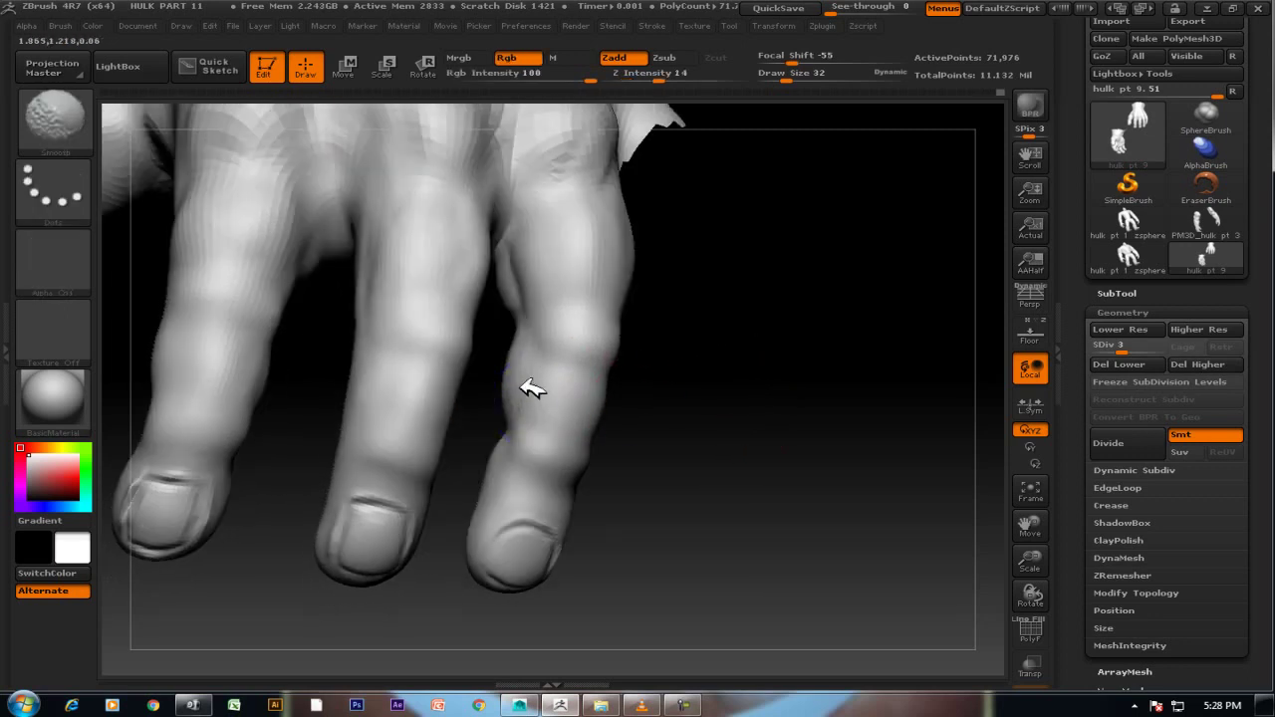
{"action": "mouse_move", "coordinate": [649, 427]}
{"action": "left_mouse_down"}
{"action": "mouse_move", "coordinate": [711, 412]}
{"action": "mouse_move", "coordinate": [712, 450]}
{"action": "mouse_move", "coordinate": [743, 319]}
{"action": "mouse_move", "coordinate": [720, 364]}
{"action": "left_mouse_up"}
{"action": "mouse_move", "coordinate": [612, 369]}
{"action": "left_mouse_down"}
{"action": "mouse_move", "coordinate": [698, 362]}
{"action": "mouse_move", "coordinate": [588, 411]}
{"action": "left_mouse_up"}
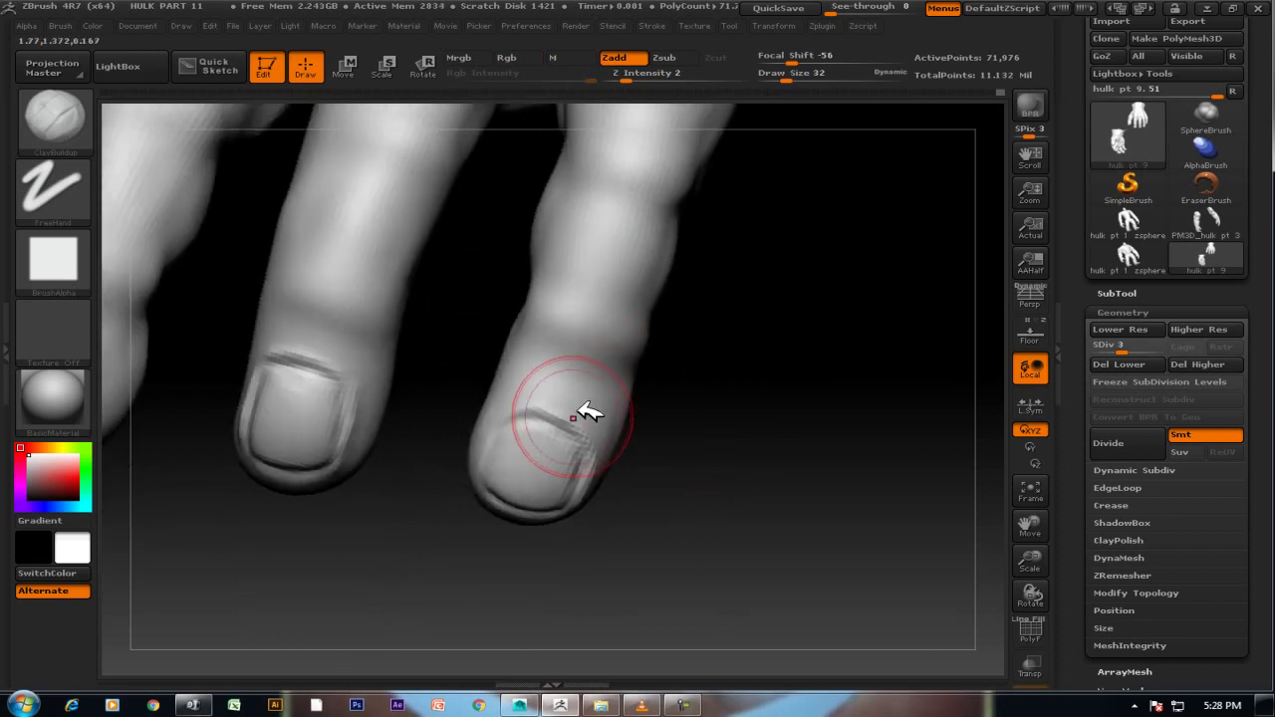
Shrink the brush, smooth the fingernail rim and surface, then enlarge the brush.
{"action": "key", "text": "bracketleft"}
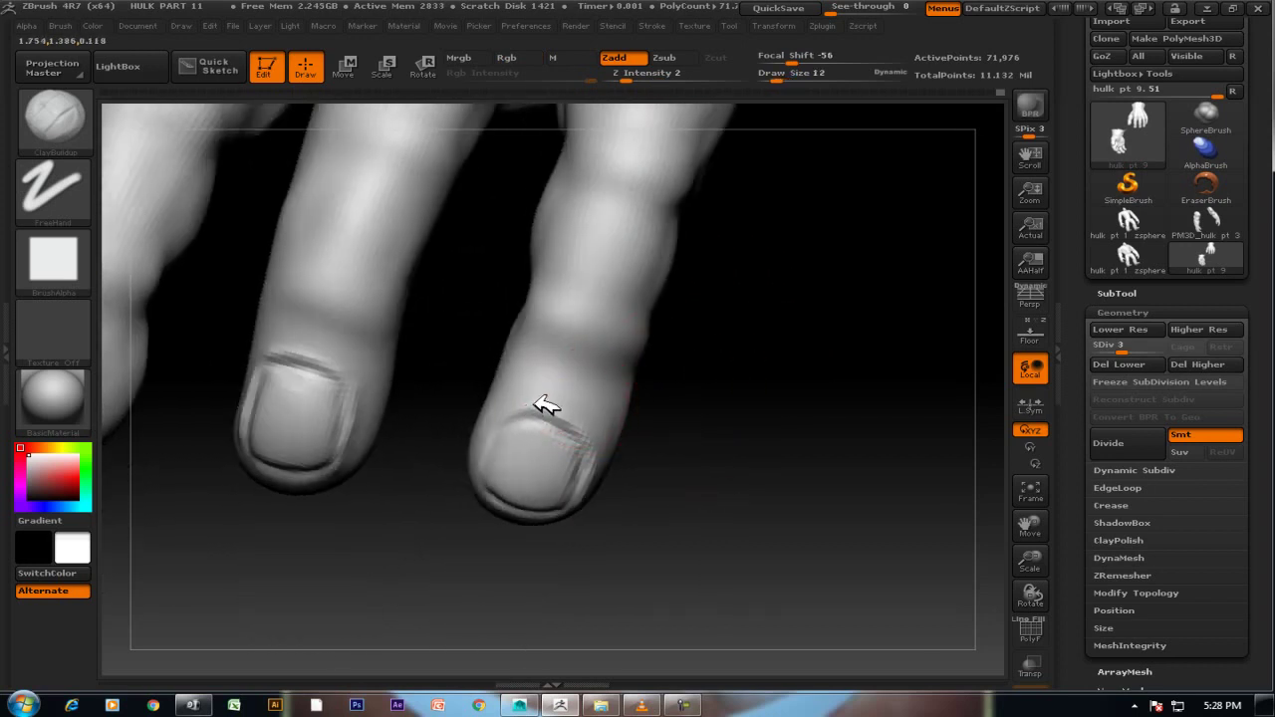
{"action": "mouse_move", "coordinate": [647, 428]}
{"action": "left_mouse_down"}
{"action": "mouse_move", "coordinate": [697, 422]}
{"action": "mouse_move", "coordinate": [592, 419]}
{"action": "left_mouse_up"}
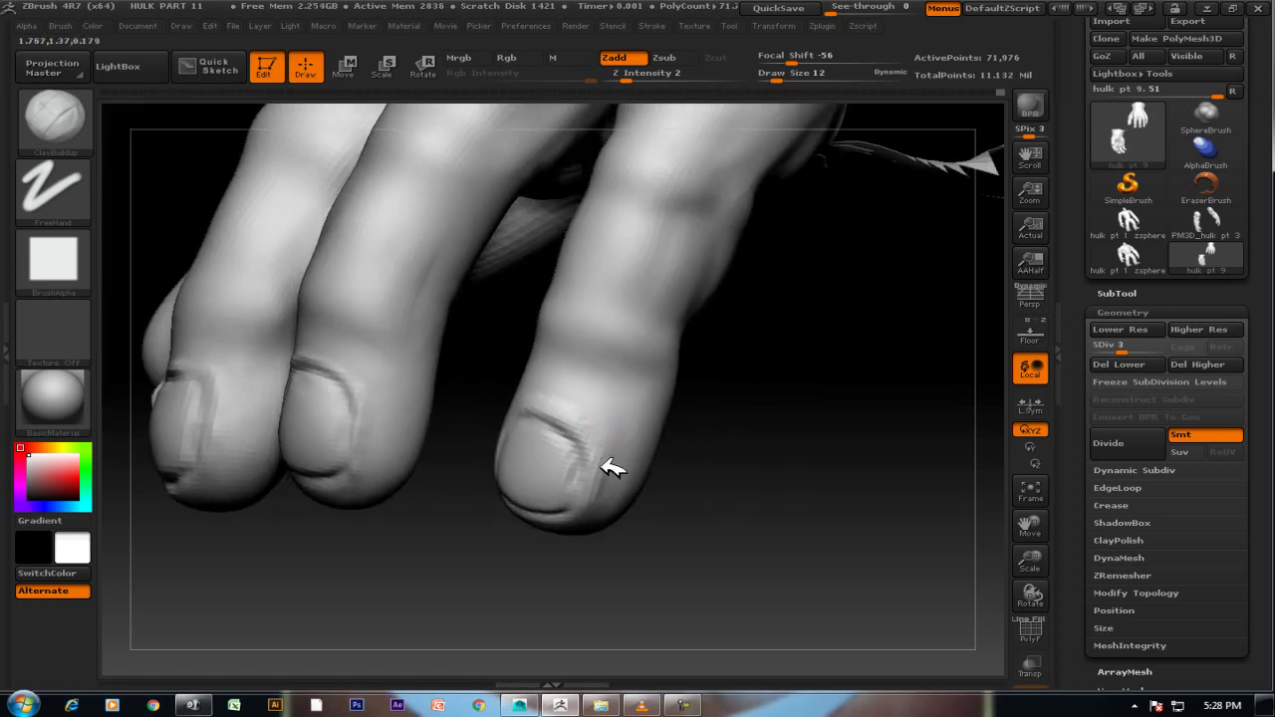
{"action": "left_click_drag", "start_coordinate": [694, 427], "coordinate": [683, 404]}
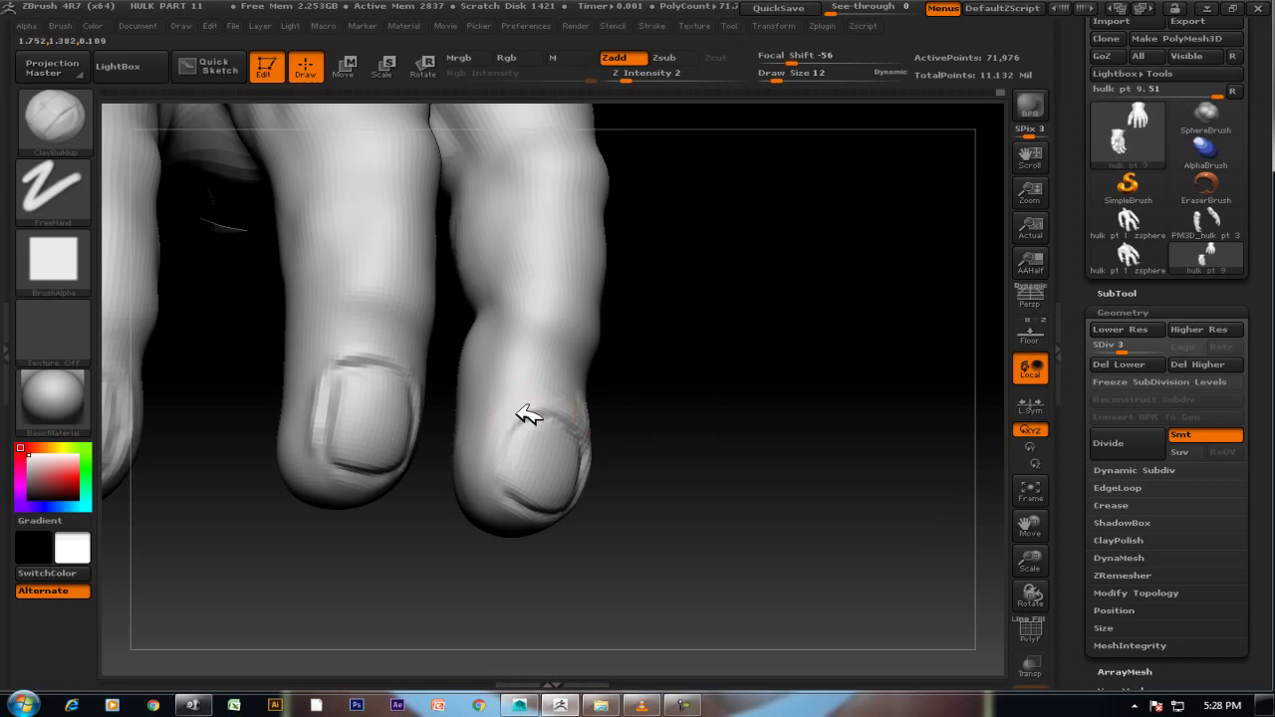
{"action": "mouse_move", "coordinate": [622, 402]}
{"action": "left_mouse_down", "text": "shift"}
{"action": "mouse_move", "coordinate": [672, 415]}
{"action": "mouse_move", "coordinate": [620, 404]}
{"action": "left_mouse_up", "text": "shift"}
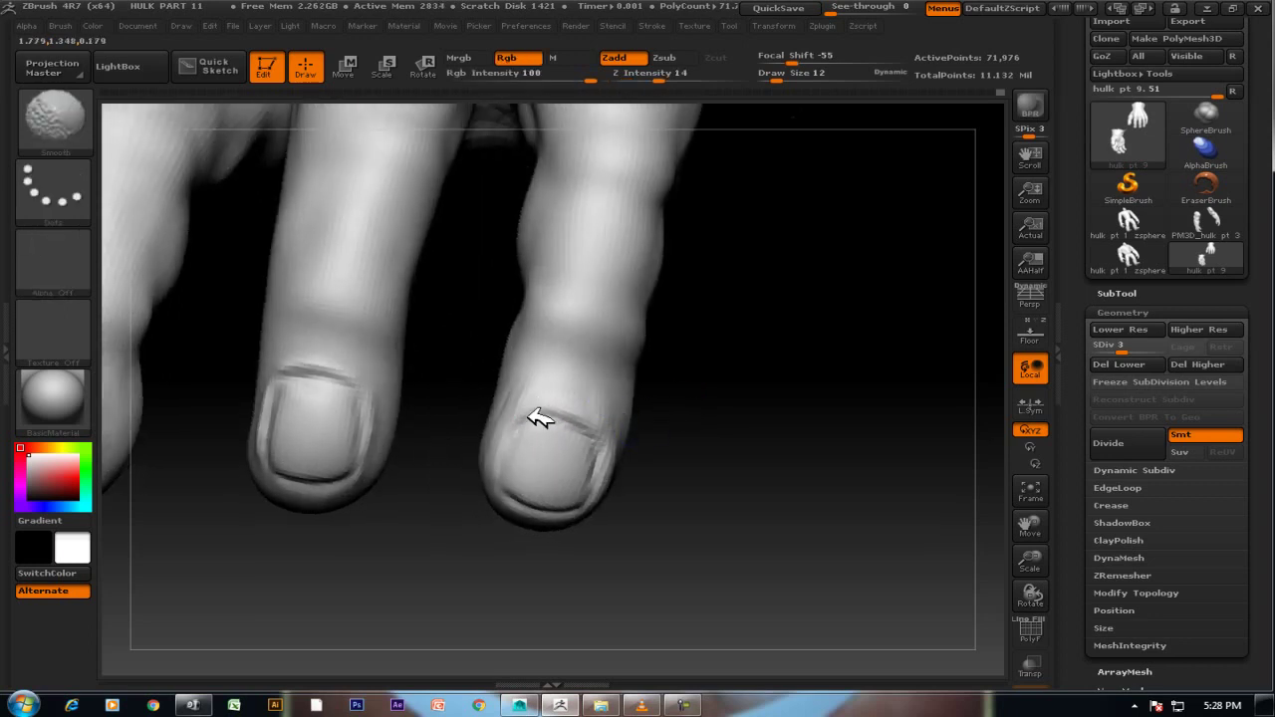
{"action": "key", "text": "bracketright"}
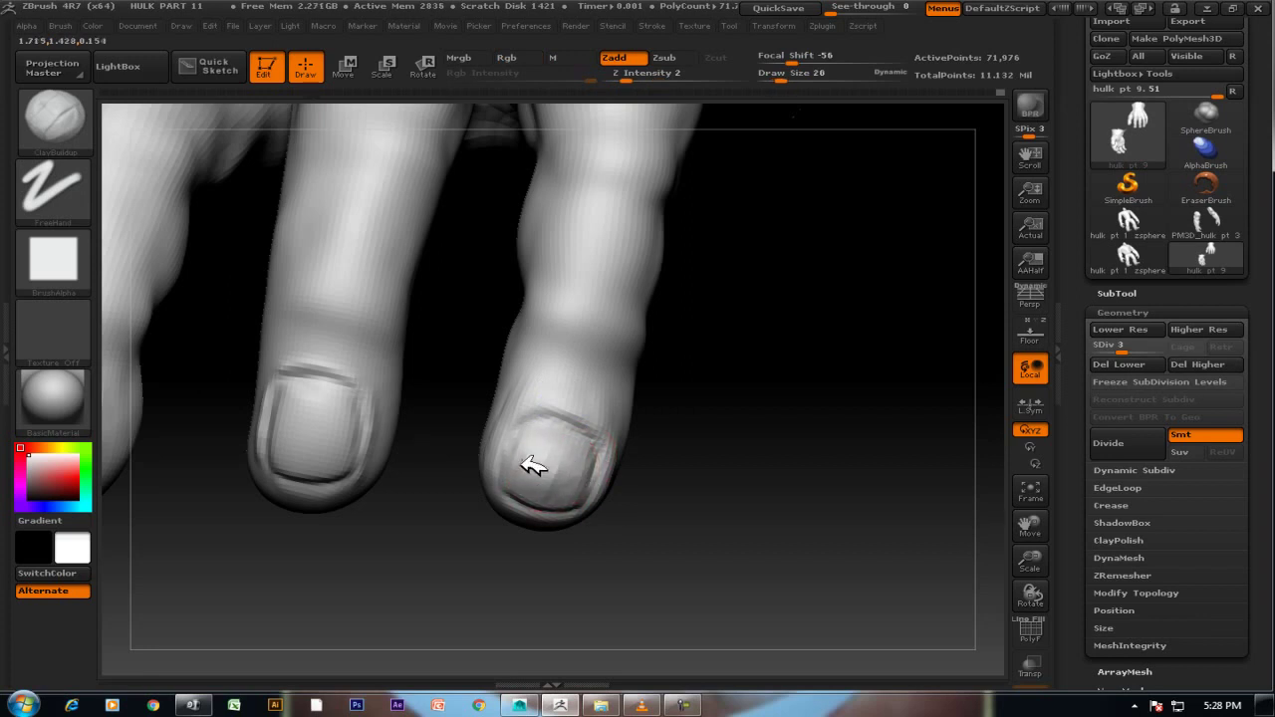
{"action": "mouse_move", "coordinate": [541, 448]}
{"action": "left_mouse_down", "text": "shift"}
{"action": "mouse_move", "coordinate": [584, 479]}
{"action": "mouse_move", "coordinate": [541, 441]}
{"action": "left_mouse_up", "text": "shift"}
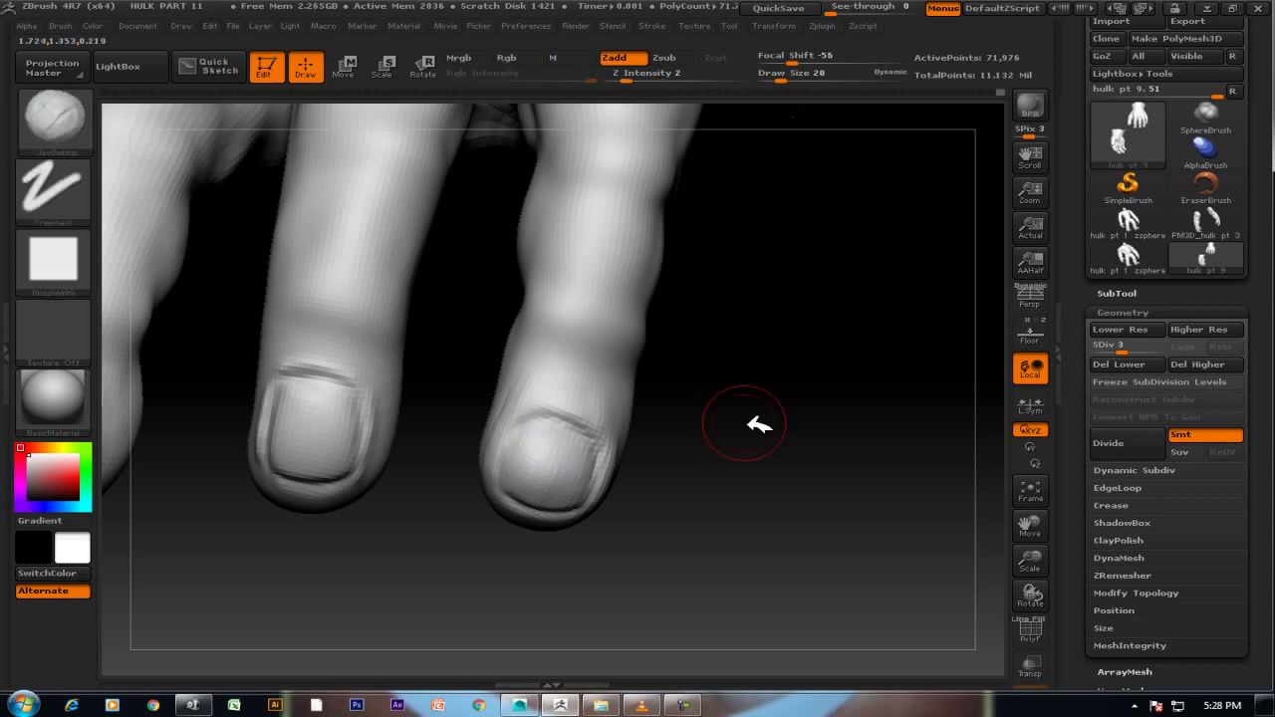
{"action": "left_click_drag", "start_coordinate": [759, 426], "coordinate": [578, 423]}
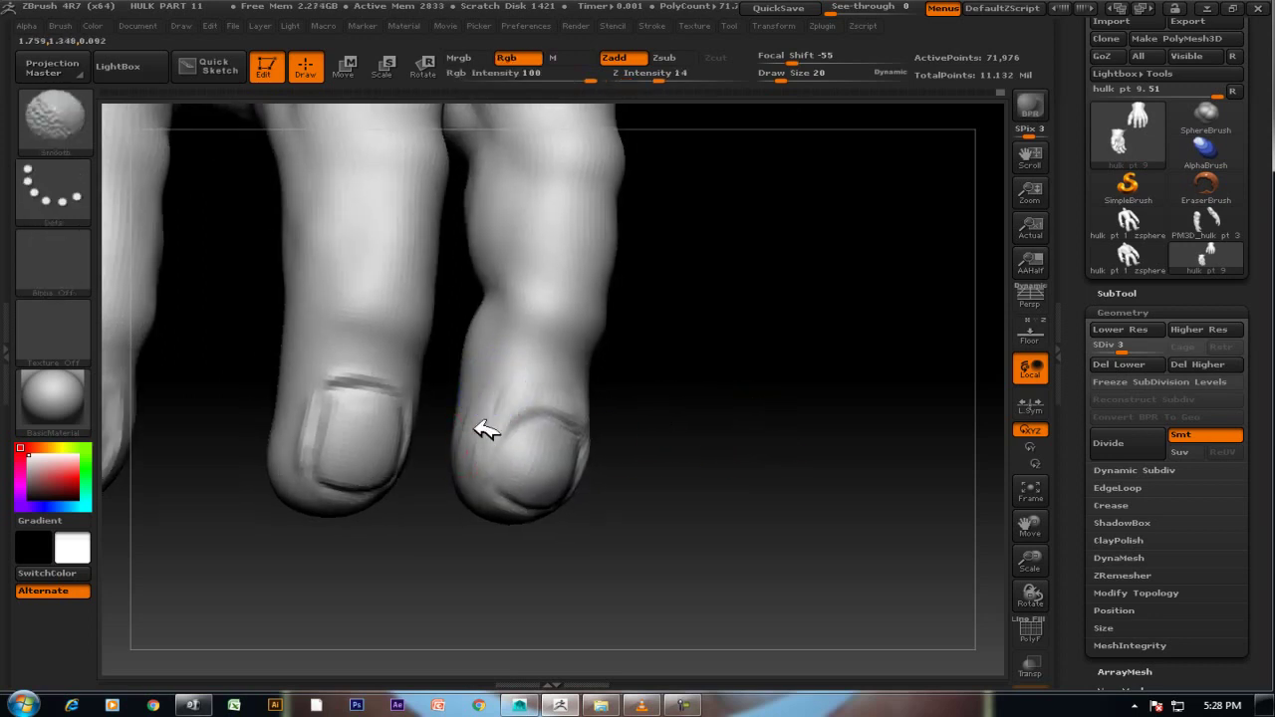
{"action": "mouse_move", "coordinate": [506, 396]}
{"action": "left_mouse_down"}
{"action": "mouse_move", "coordinate": [775, 433]}
{"action": "mouse_move", "coordinate": [691, 484]}
{"action": "mouse_move", "coordinate": [688, 471]}
{"action": "mouse_move", "coordinate": [814, 561]}
{"action": "mouse_move", "coordinate": [744, 492]}
{"action": "mouse_move", "coordinate": [752, 529]}
{"action": "mouse_move", "coordinate": [840, 564]}
{"action": "mouse_move", "coordinate": [521, 419]}
{"action": "left_mouse_up"}
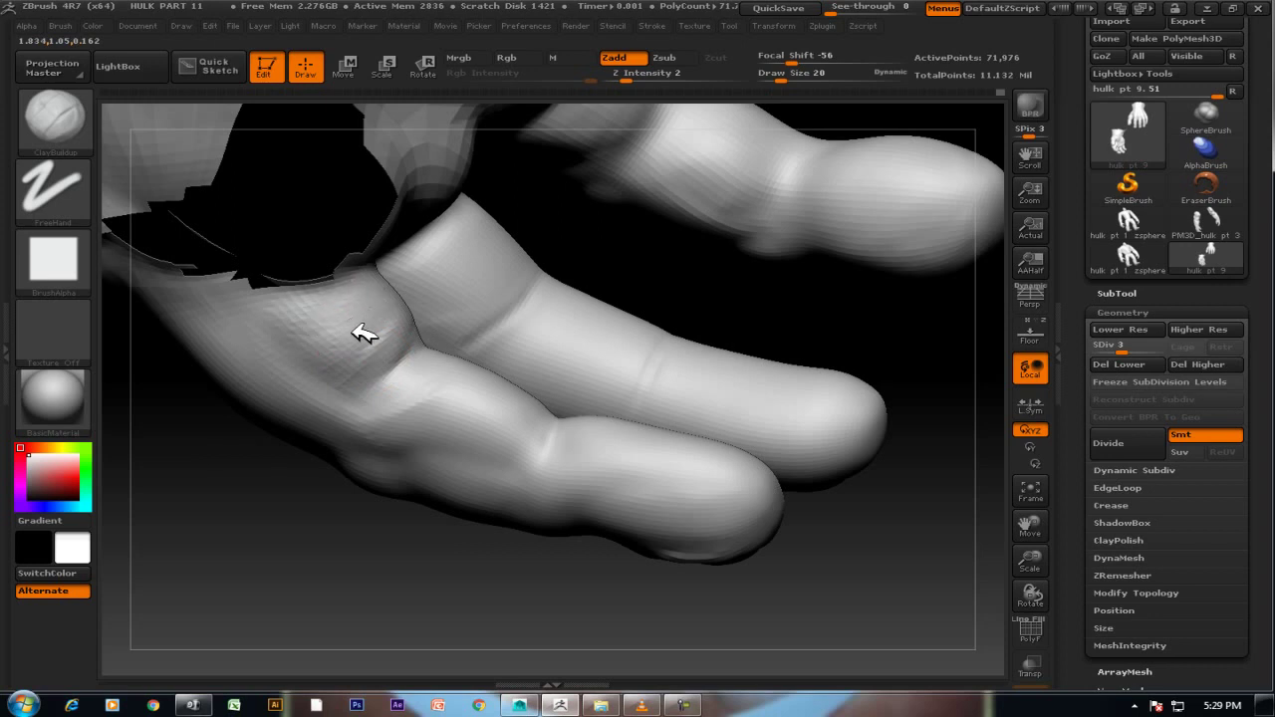
{"action": "key", "text": "shift"}
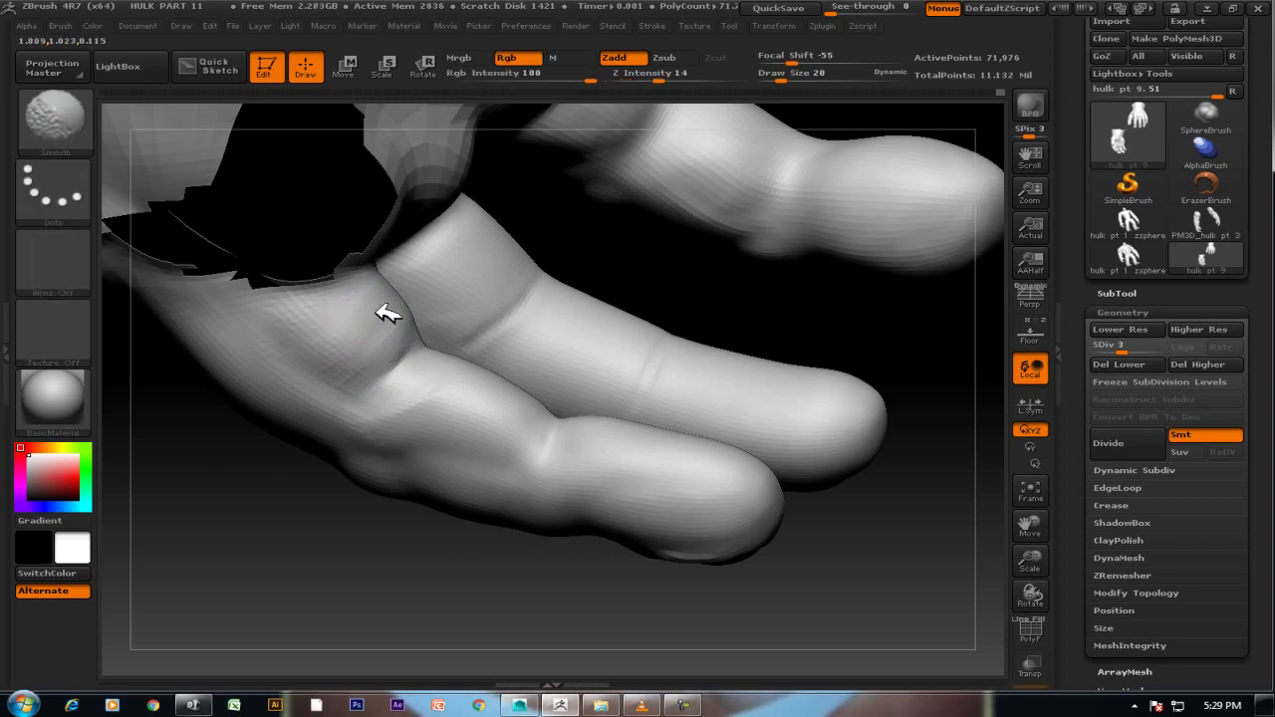
{"action": "left_click_drag", "start_coordinate": [876, 521], "coordinate": [743, 512]}
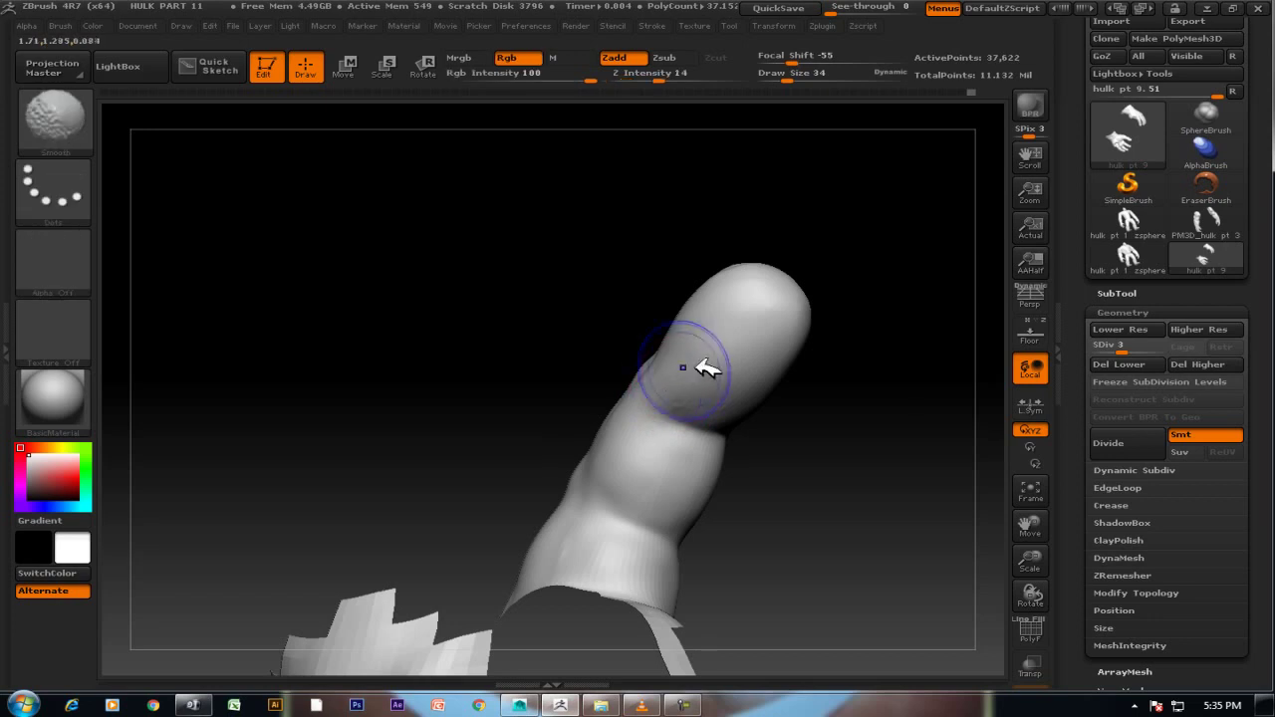
Smooth the surface over the isolated finger's knuckle with the finger upright.
{"action": "left_click_drag", "start_coordinate": [767, 428], "coordinate": [848, 441]}
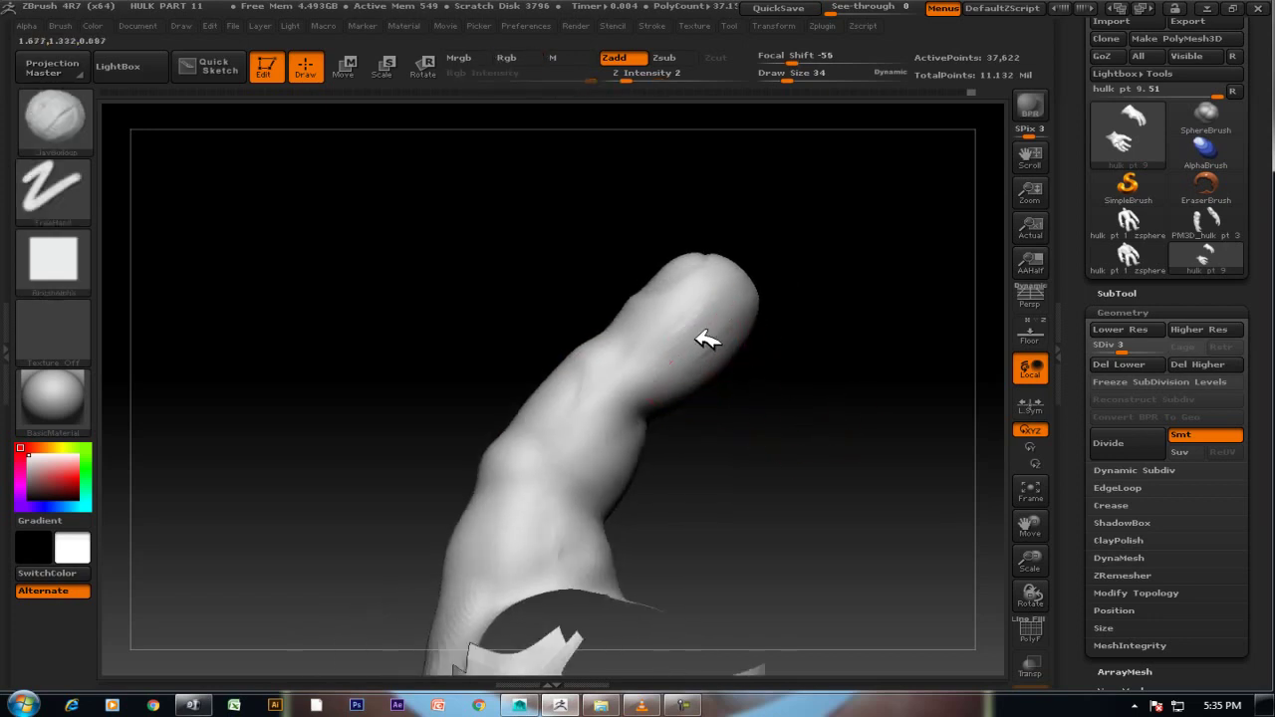
{"action": "key", "text": "shift"}
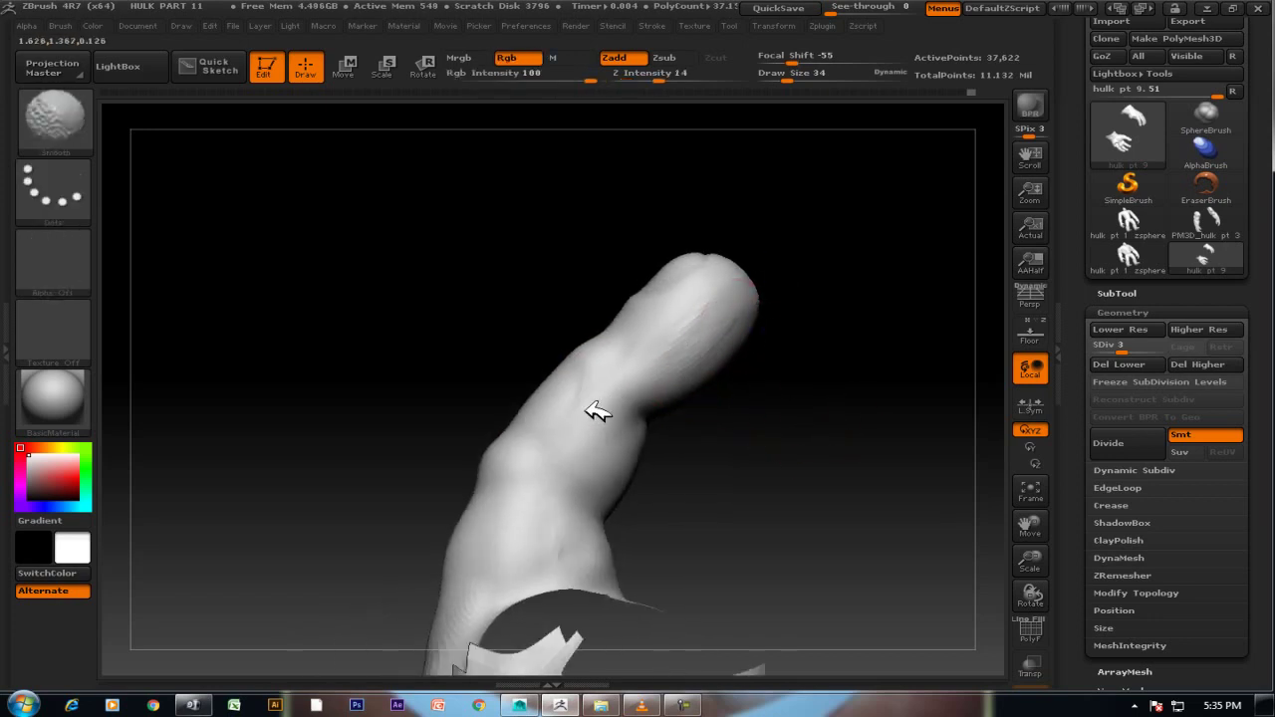
{"action": "mouse_move", "coordinate": [697, 448]}
{"action": "left_mouse_down"}
{"action": "mouse_move", "coordinate": [862, 408]}
{"action": "mouse_move", "coordinate": [883, 342]}
{"action": "mouse_move", "coordinate": [893, 392]}
{"action": "mouse_move", "coordinate": [891, 370]}
{"action": "mouse_move", "coordinate": [913, 368]}
{"action": "mouse_move", "coordinate": [883, 464]}
{"action": "left_mouse_up"}
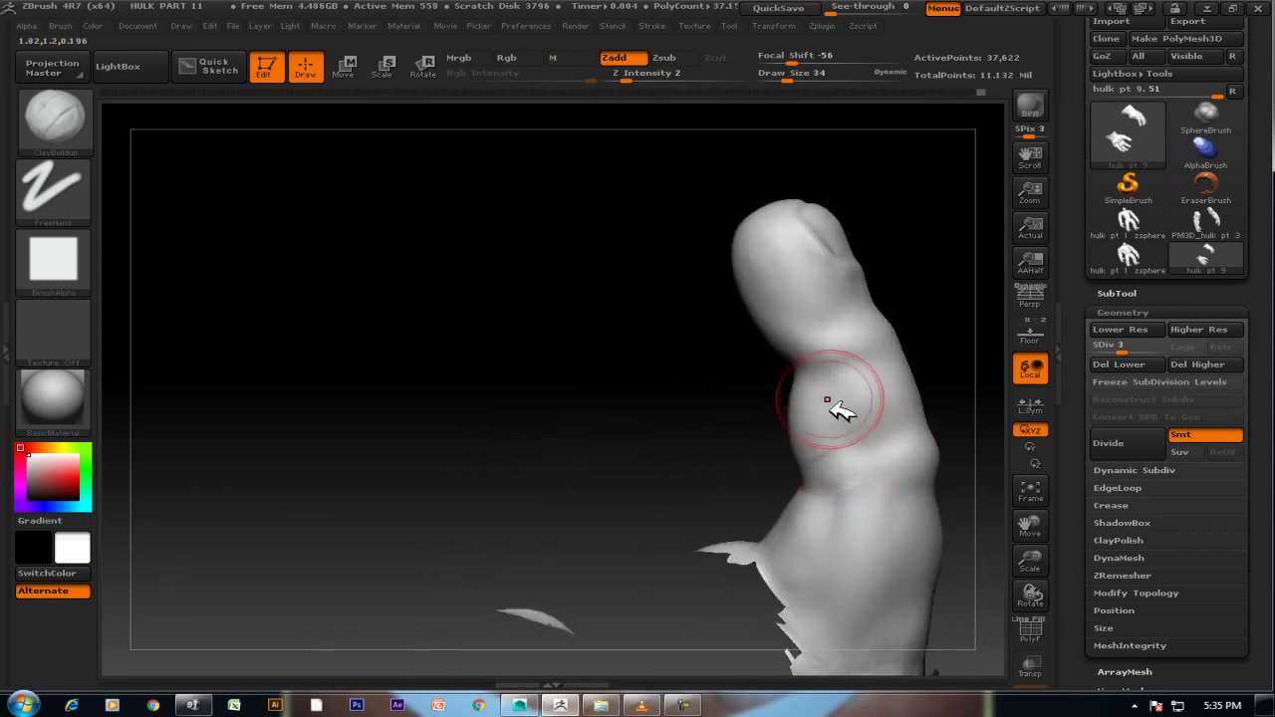
{"action": "left_click_drag", "start_coordinate": [835, 404], "coordinate": [835, 418], "text": "shift"}
{"action": "mouse_move", "coordinate": [735, 484]}
{"action": "left_mouse_down"}
{"action": "mouse_move", "coordinate": [598, 285]}
{"action": "mouse_move", "coordinate": [623, 213]}
{"action": "mouse_move", "coordinate": [720, 265]}
{"action": "mouse_move", "coordinate": [688, 265]}
{"action": "mouse_move", "coordinate": [734, 399]}
{"action": "mouse_move", "coordinate": [824, 545]}
{"action": "mouse_move", "coordinate": [811, 532]}
{"action": "mouse_move", "coordinate": [920, 548]}
{"action": "mouse_move", "coordinate": [874, 370]}
{"action": "left_mouse_up"}
Ctrl+Shift-click one finger piece to hide the rest of the model.
{"action": "key", "text": "ctrl+shift"}
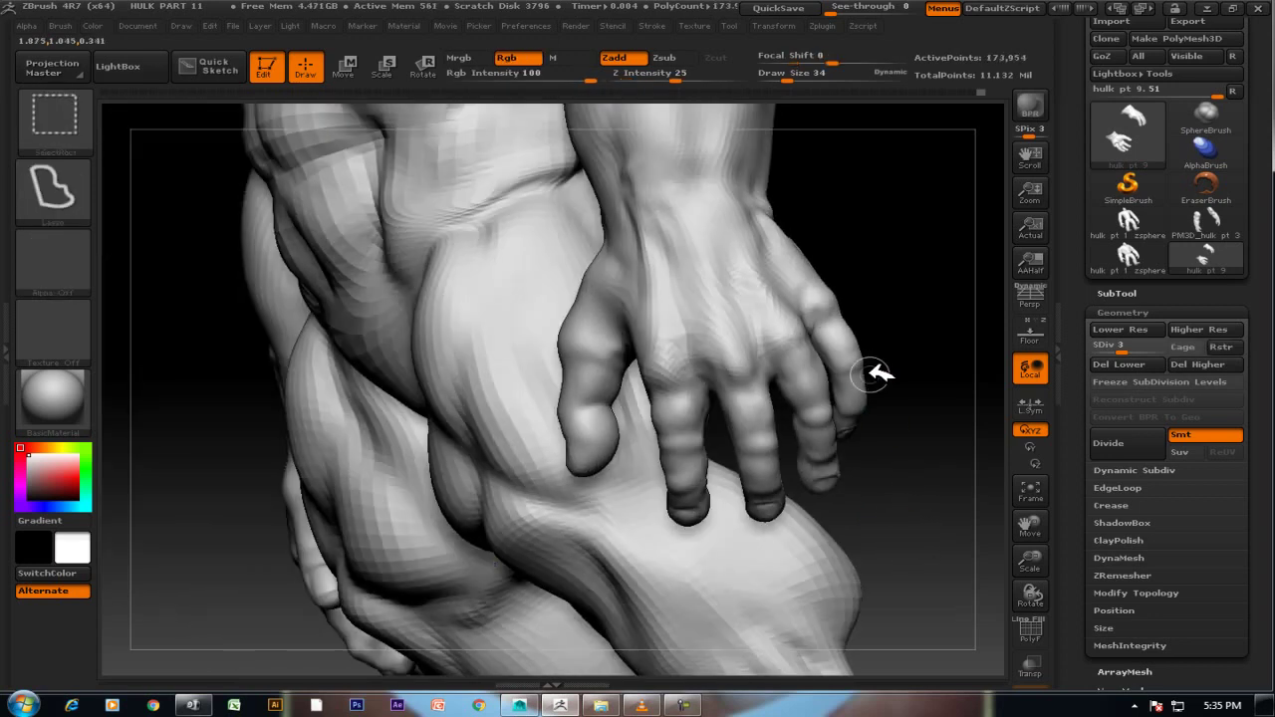
{"action": "left_click", "coordinate": [774, 423], "text": "ctrl+shift"}
{"action": "mouse_move", "coordinate": [848, 435]}
{"action": "left_mouse_down"}
{"action": "mouse_move", "coordinate": [897, 418]}
{"action": "mouse_move", "coordinate": [900, 498]}
{"action": "mouse_move", "coordinate": [809, 423]}
{"action": "mouse_move", "coordinate": [854, 399]}
{"action": "mouse_move", "coordinate": [726, 399]}
{"action": "left_mouse_up"}
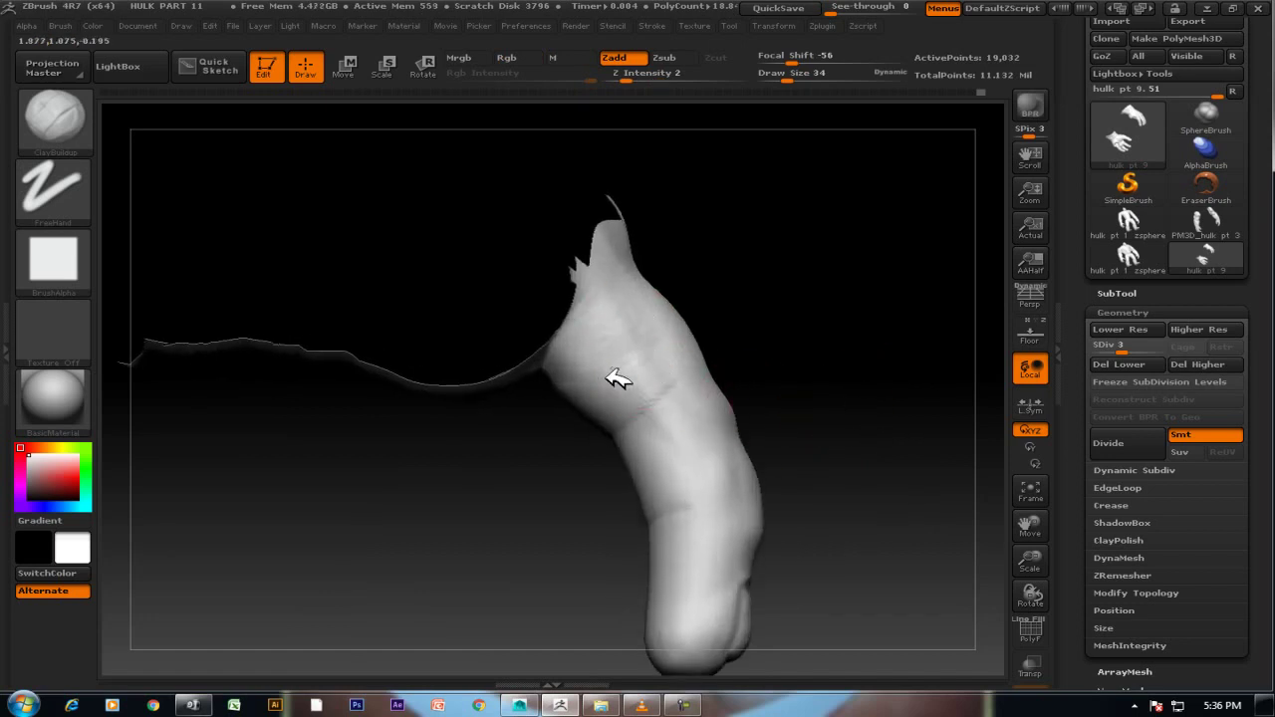
Shift-smooth the isolated finger's surface, turning it to face front.
{"action": "key", "text": "shift"}
{"action": "mouse_move", "coordinate": [747, 332]}
{"action": "left_mouse_down"}
{"action": "mouse_move", "coordinate": [698, 378]}
{"action": "mouse_move", "coordinate": [699, 417]}
{"action": "mouse_move", "coordinate": [735, 353]}
{"action": "mouse_move", "coordinate": [718, 330]}
{"action": "left_mouse_up"}
{"action": "left_click_drag", "start_coordinate": [834, 365], "coordinate": [764, 325]}
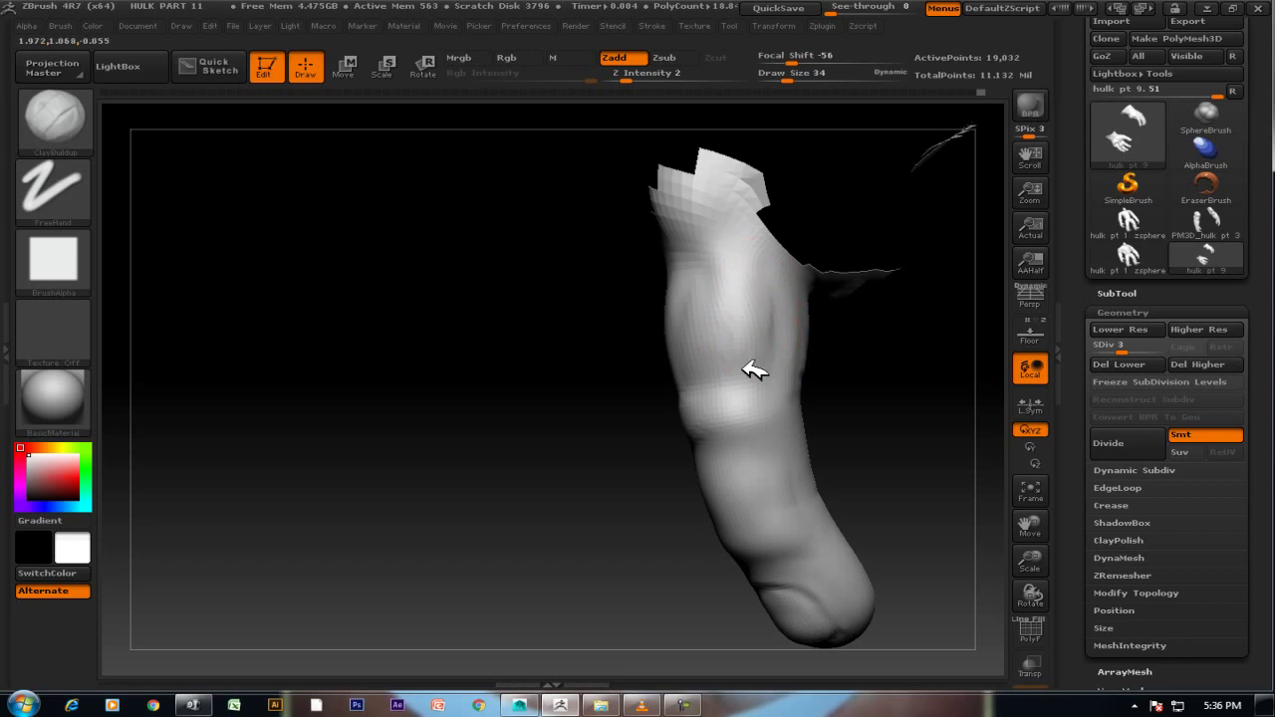
{"action": "left_click_drag", "start_coordinate": [643, 364], "coordinate": [677, 277]}
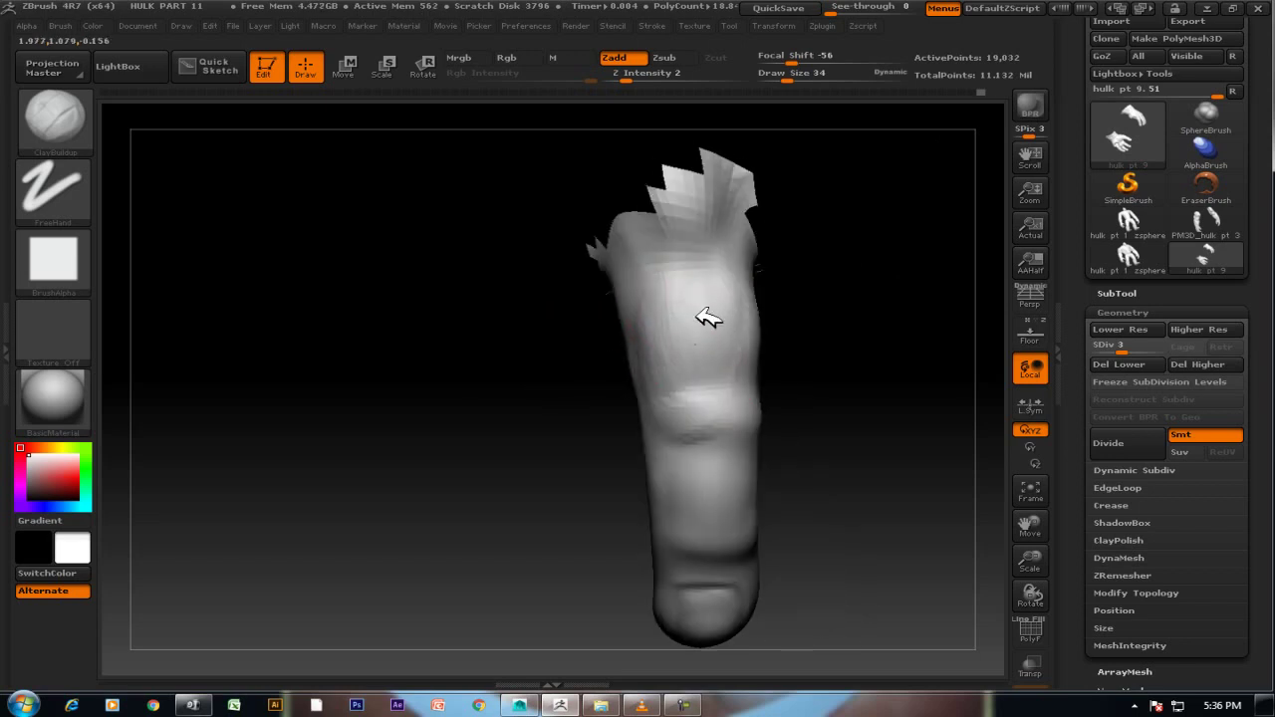
{"action": "key", "text": "shift"}
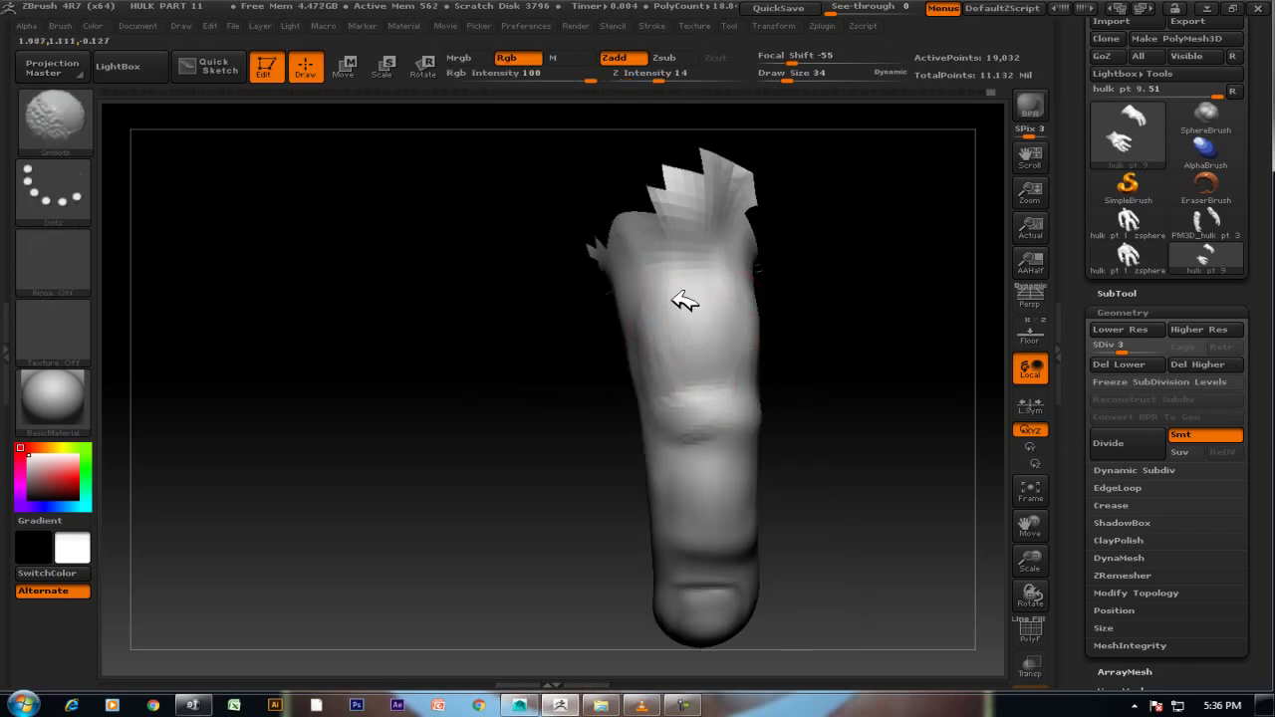
Shift-smooth the finger's upper section and knuckle with ClayBuildup, turning the finger between strokes.
{"action": "left_click_drag", "start_coordinate": [820, 370], "coordinate": [817, 376]}
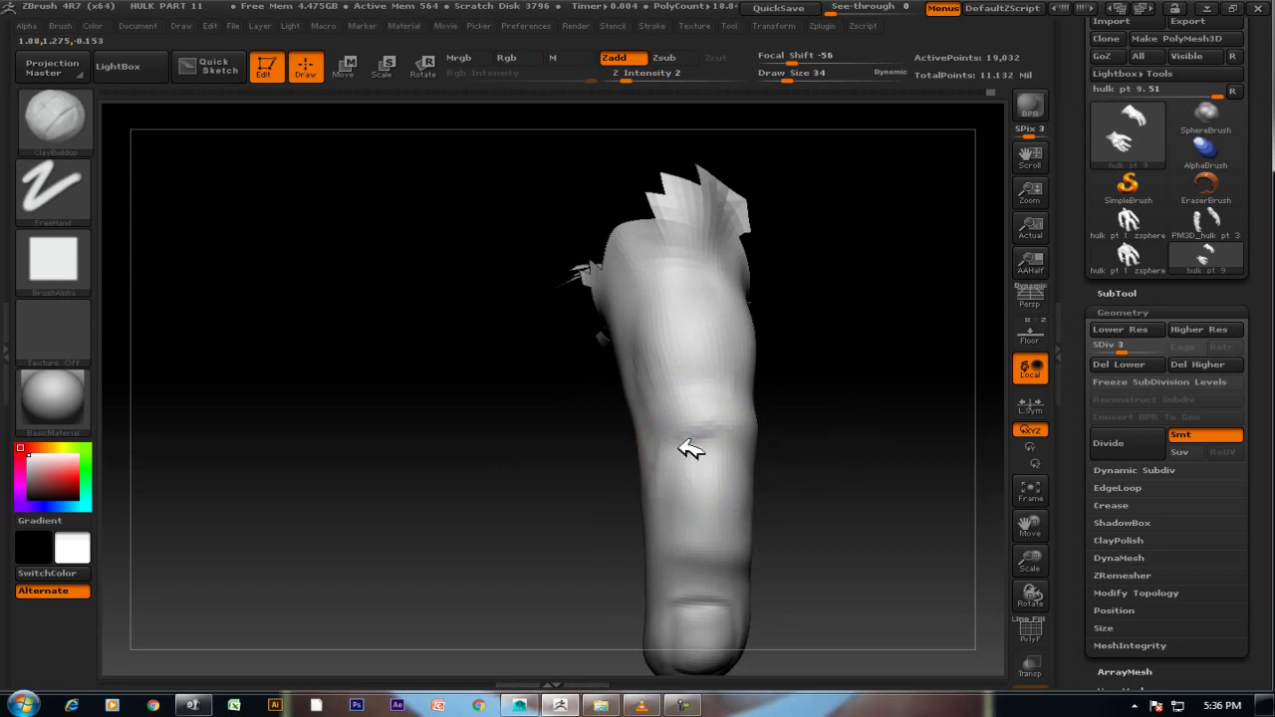
{"action": "key", "text": "shift"}
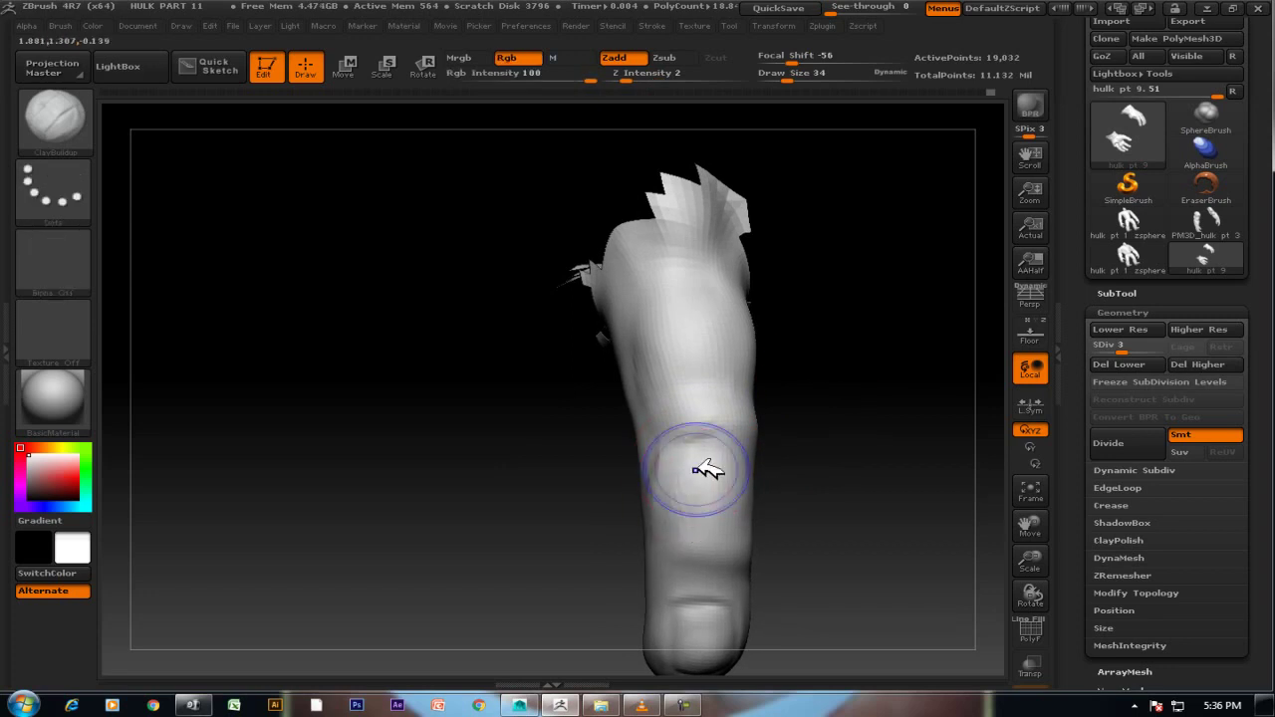
{"action": "left_click_drag", "start_coordinate": [776, 450], "coordinate": [732, 489]}
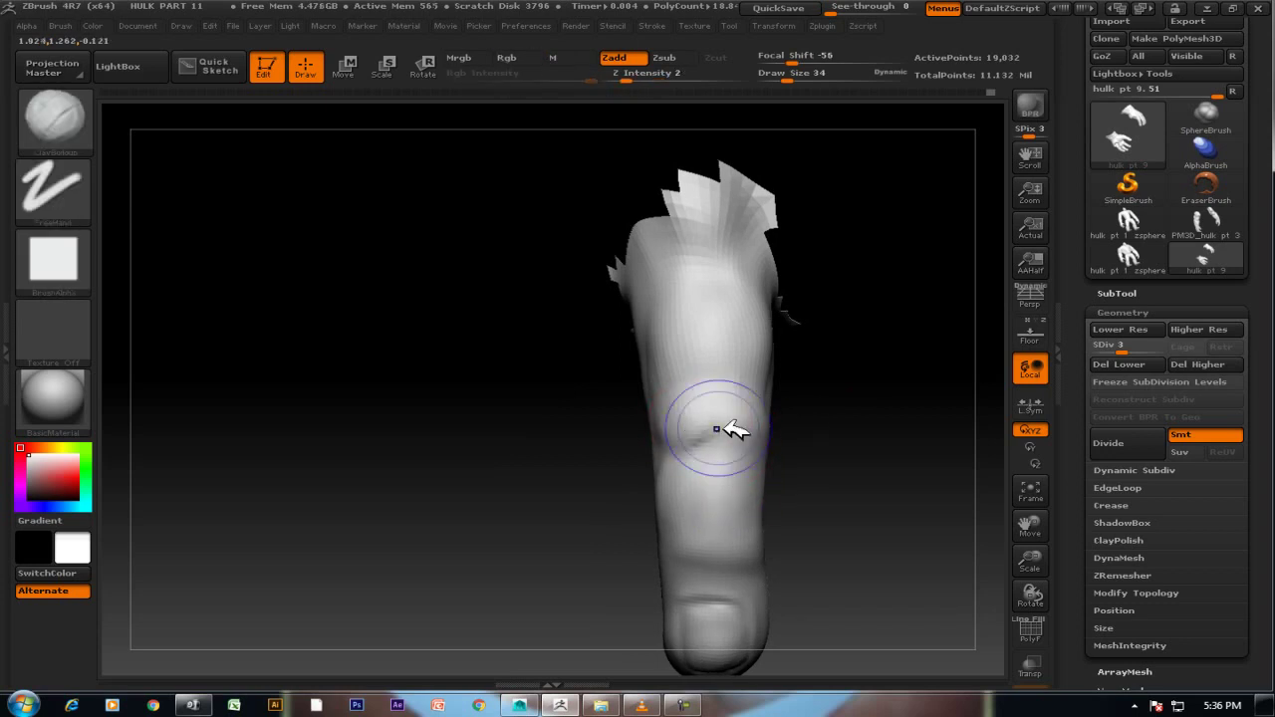
{"action": "key", "text": "shift"}
{"action": "left_click_drag", "start_coordinate": [840, 412], "coordinate": [763, 442]}
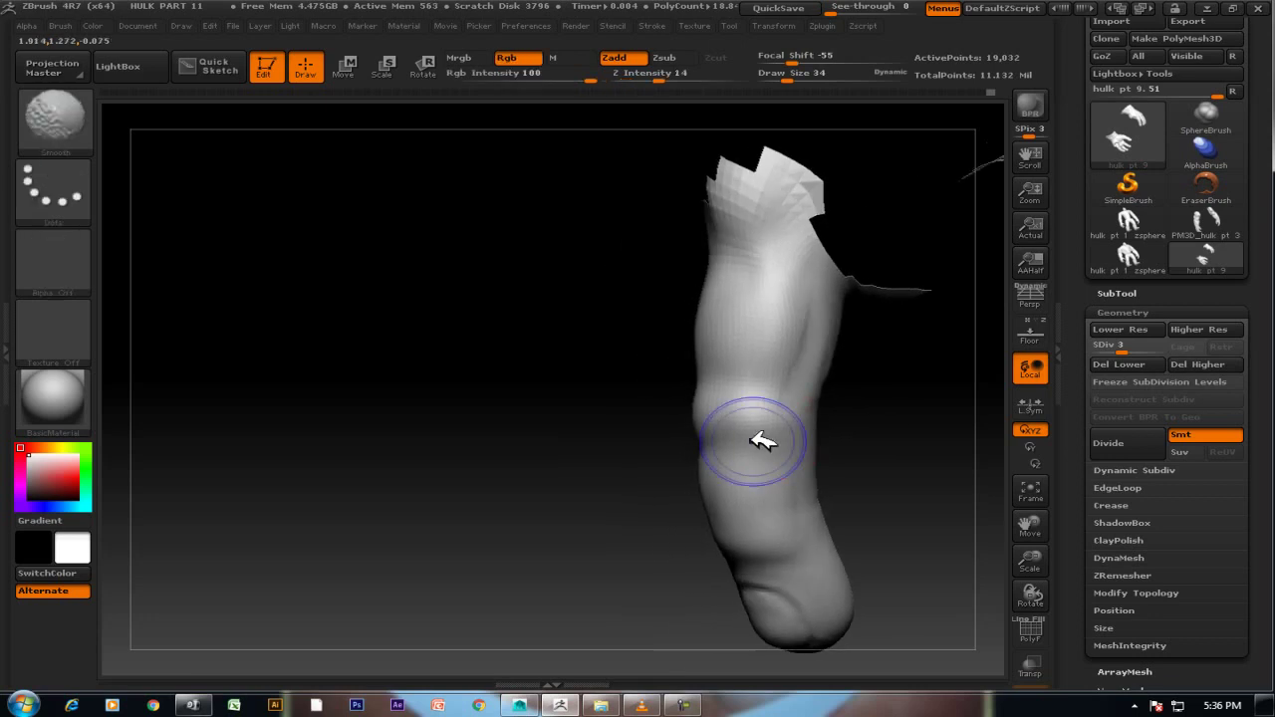
{"action": "mouse_move", "coordinate": [890, 422]}
{"action": "left_mouse_down"}
{"action": "mouse_move", "coordinate": [845, 406]}
{"action": "mouse_move", "coordinate": [888, 398]}
{"action": "mouse_move", "coordinate": [763, 336]}
{"action": "mouse_move", "coordinate": [718, 385]}
{"action": "mouse_move", "coordinate": [754, 299]}
{"action": "mouse_move", "coordinate": [758, 352]}
{"action": "left_mouse_up"}
{"action": "mouse_move", "coordinate": [787, 402]}
{"action": "left_mouse_down"}
{"action": "mouse_move", "coordinate": [778, 415]}
{"action": "mouse_move", "coordinate": [843, 368]}
{"action": "left_mouse_up"}
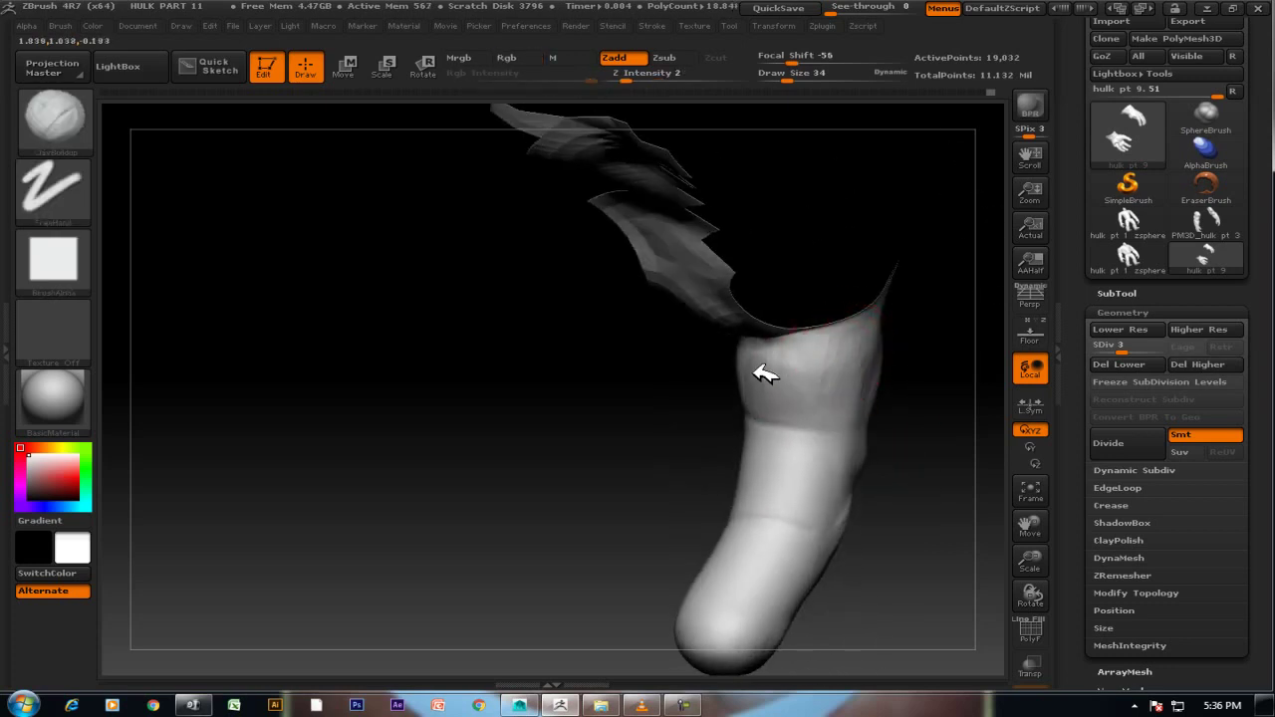
{"action": "left_click_drag", "start_coordinate": [828, 381], "coordinate": [773, 397], "text": "shift"}
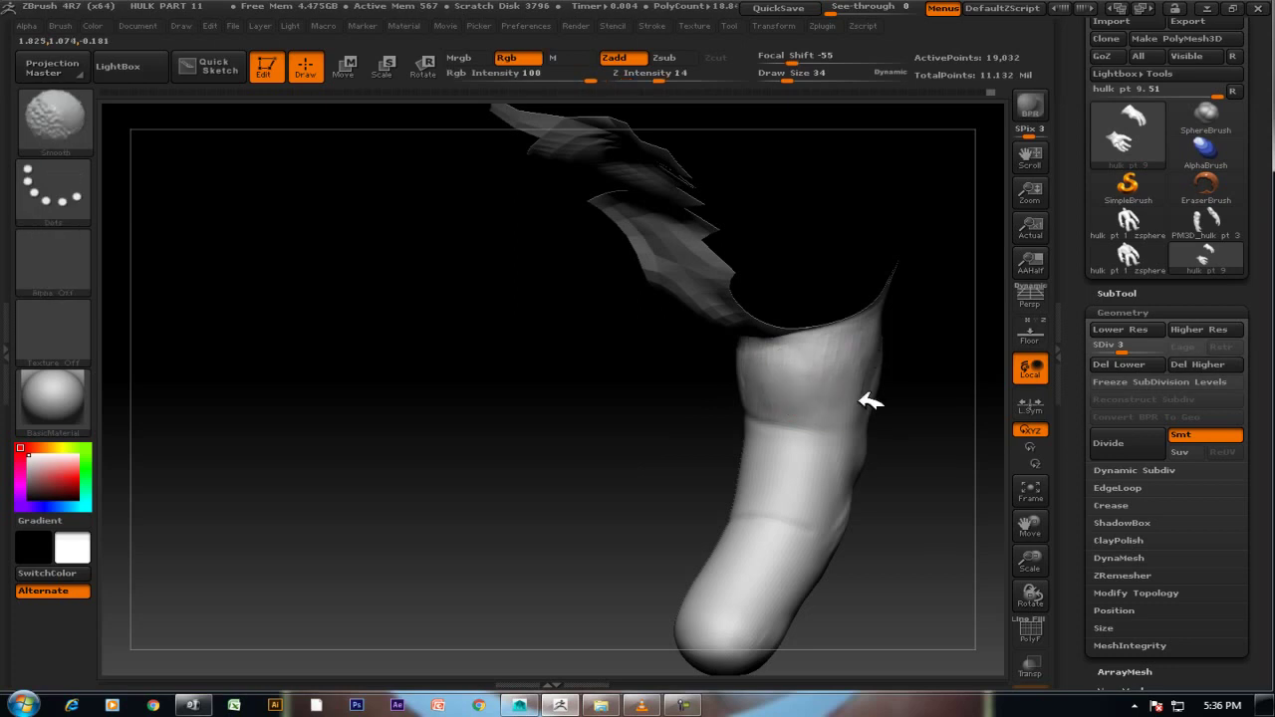
{"action": "left_click_drag", "start_coordinate": [870, 401], "coordinate": [897, 371]}
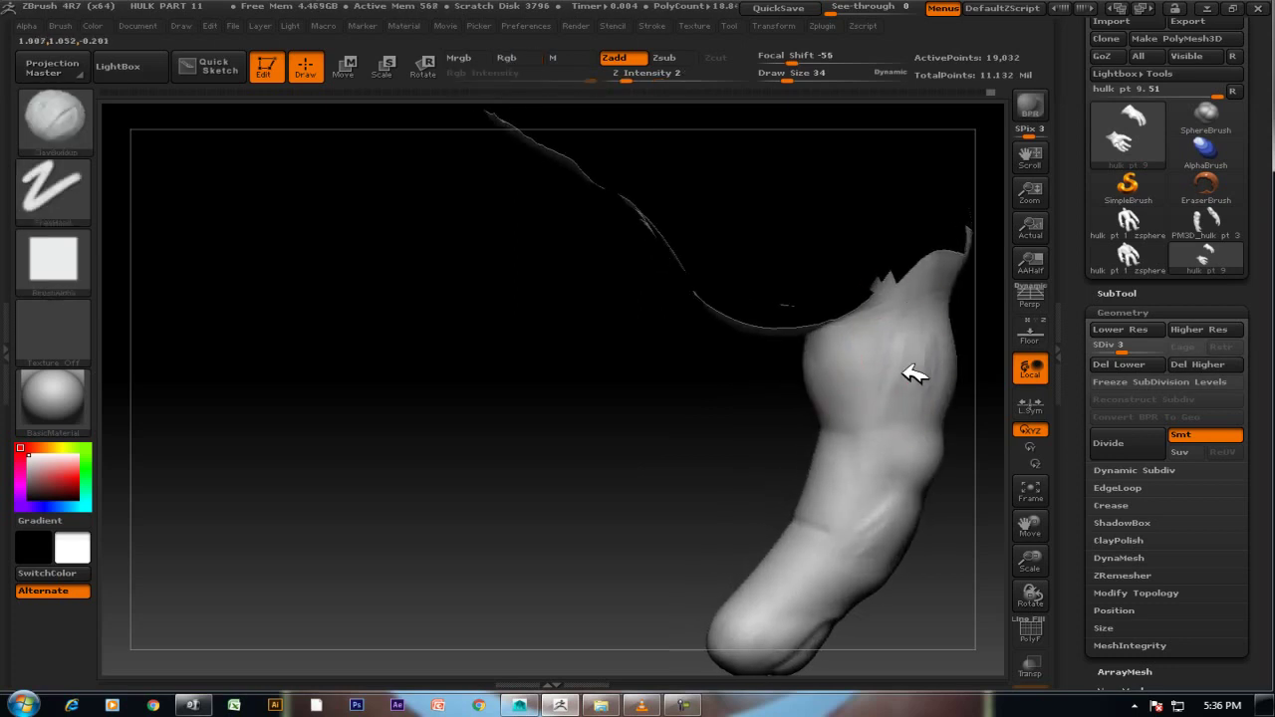
{"action": "left_click_drag", "start_coordinate": [942, 372], "coordinate": [928, 406], "text": "shift"}
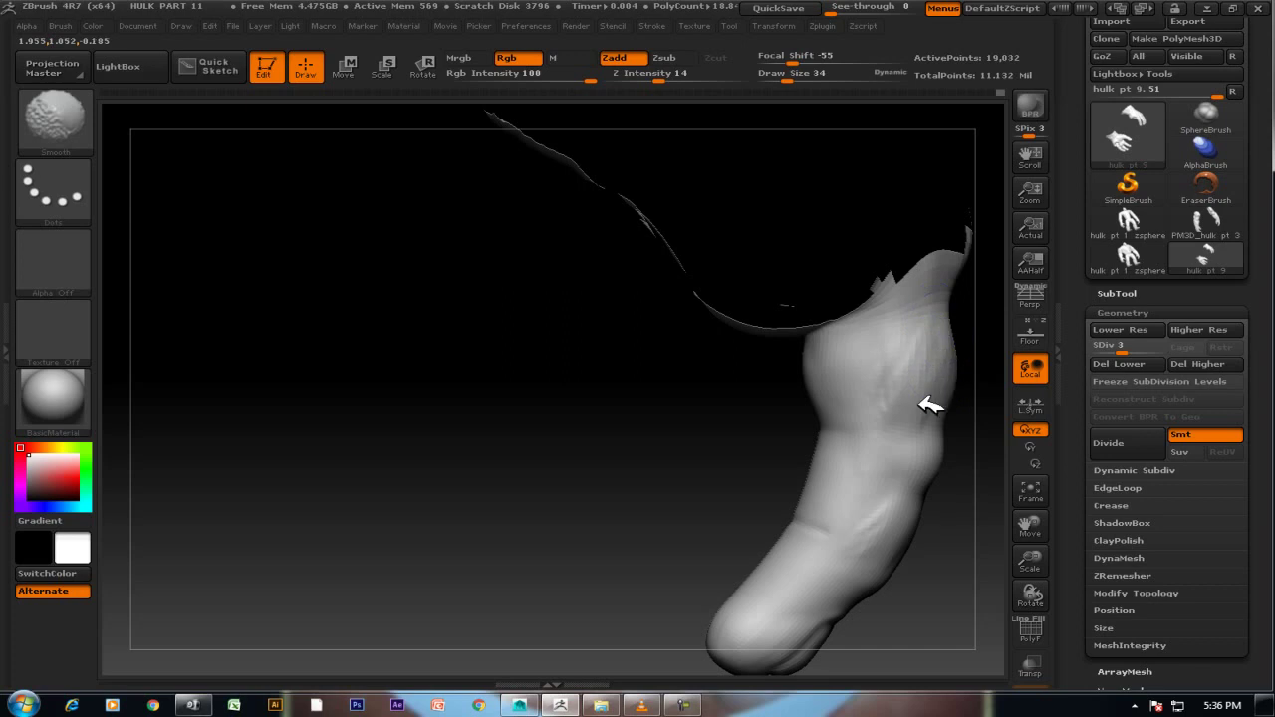
Orbit around the finger to inspect the smoothed knuckle from the front, sides and diagonals.
{"action": "left_click_drag", "start_coordinate": [708, 415], "coordinate": [805, 372]}
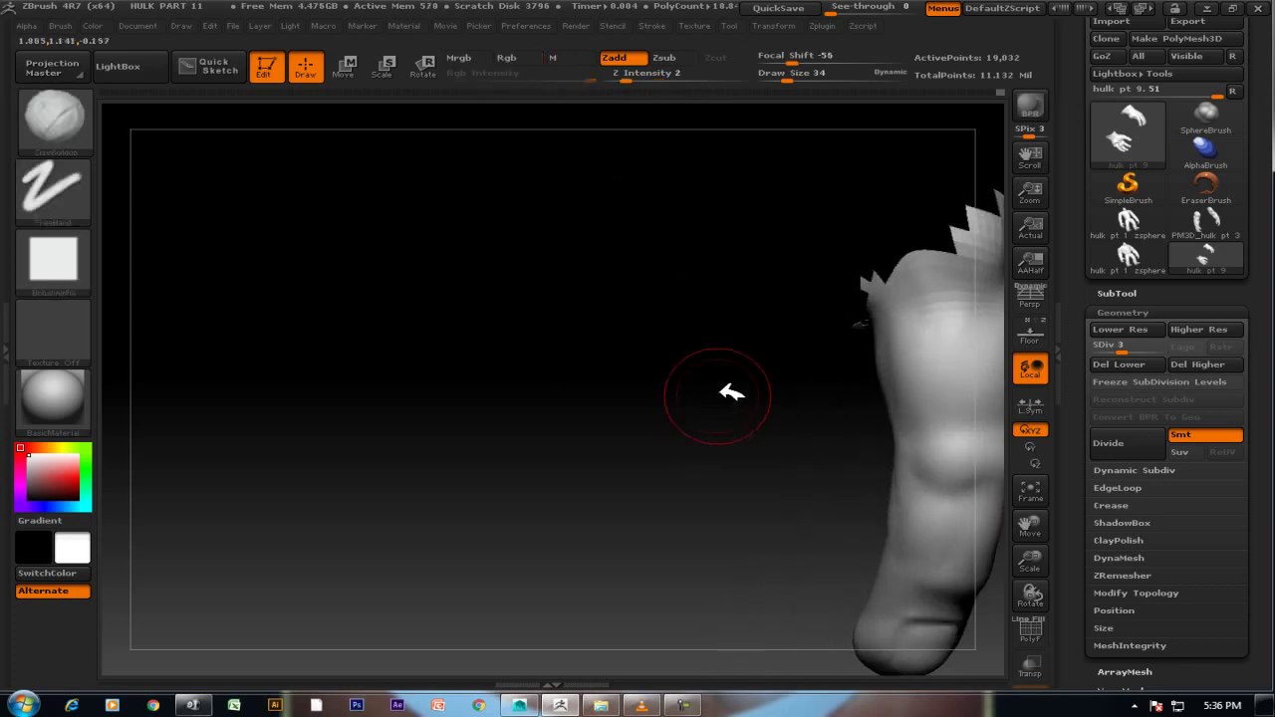
{"action": "left_click_drag", "start_coordinate": [814, 442], "coordinate": [941, 448]}
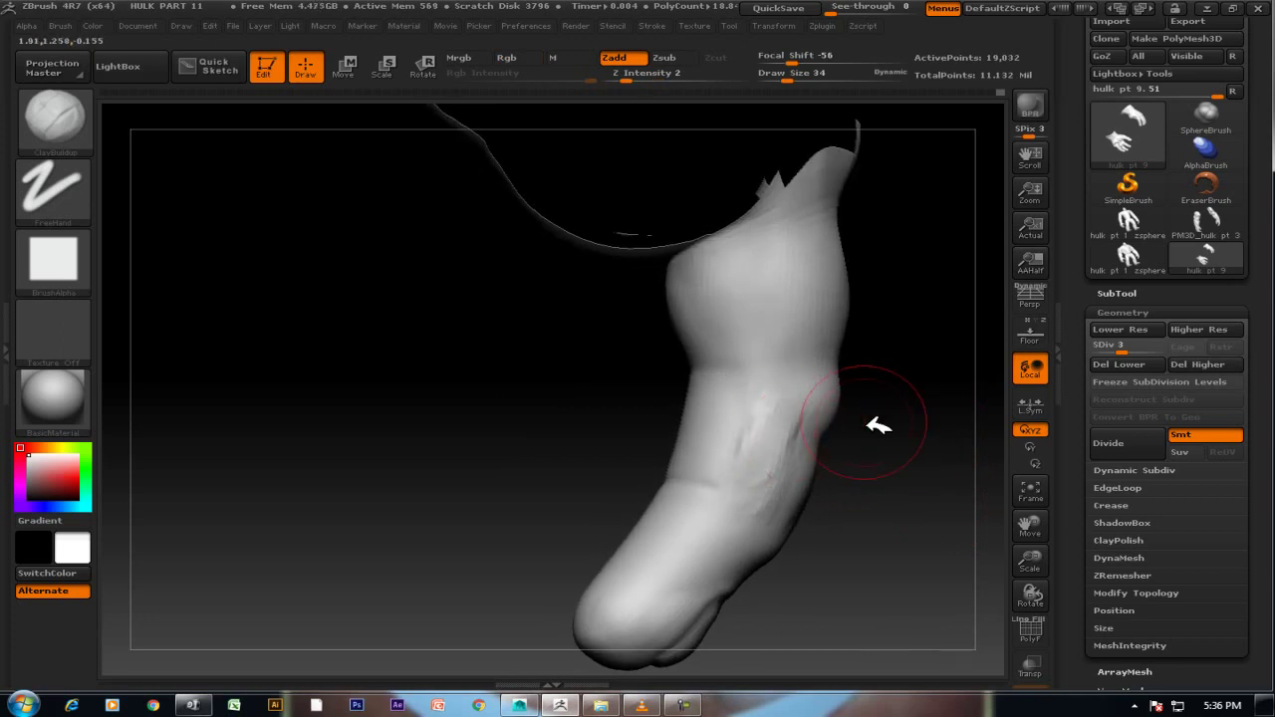
{"action": "left_click_drag", "start_coordinate": [878, 425], "coordinate": [763, 421]}
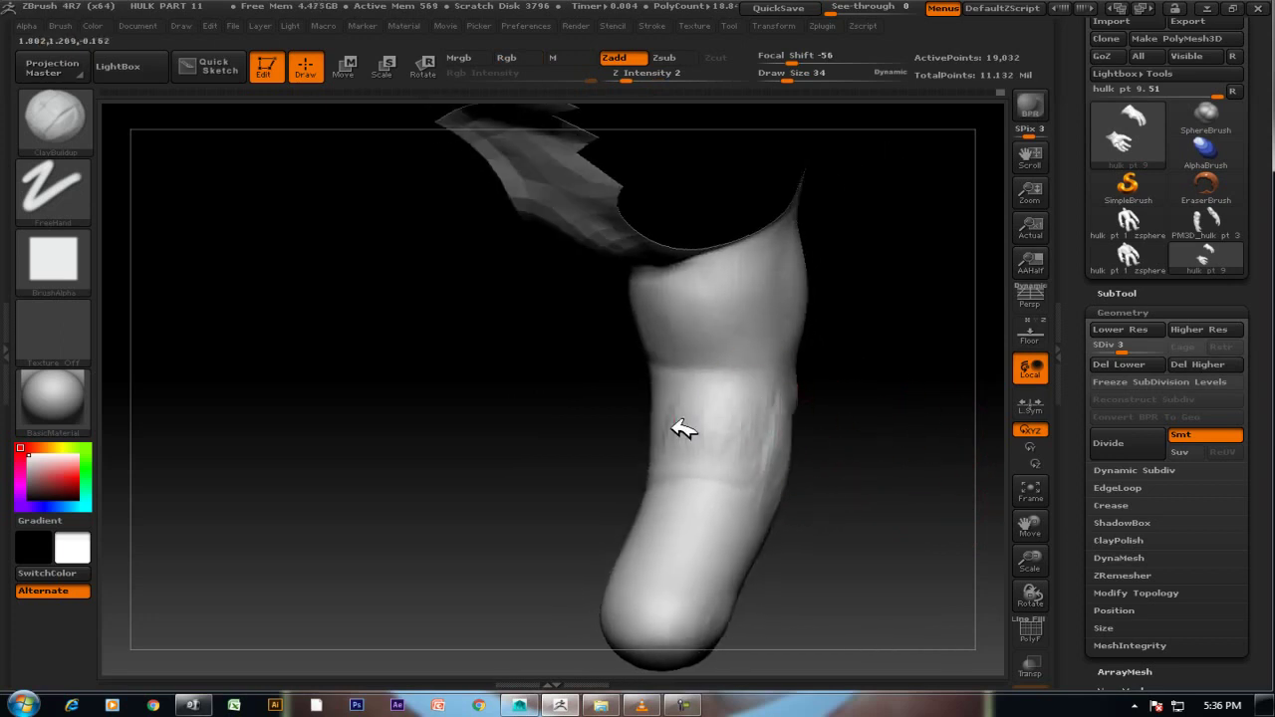
{"action": "left_click_drag", "start_coordinate": [920, 435], "coordinate": [867, 439]}
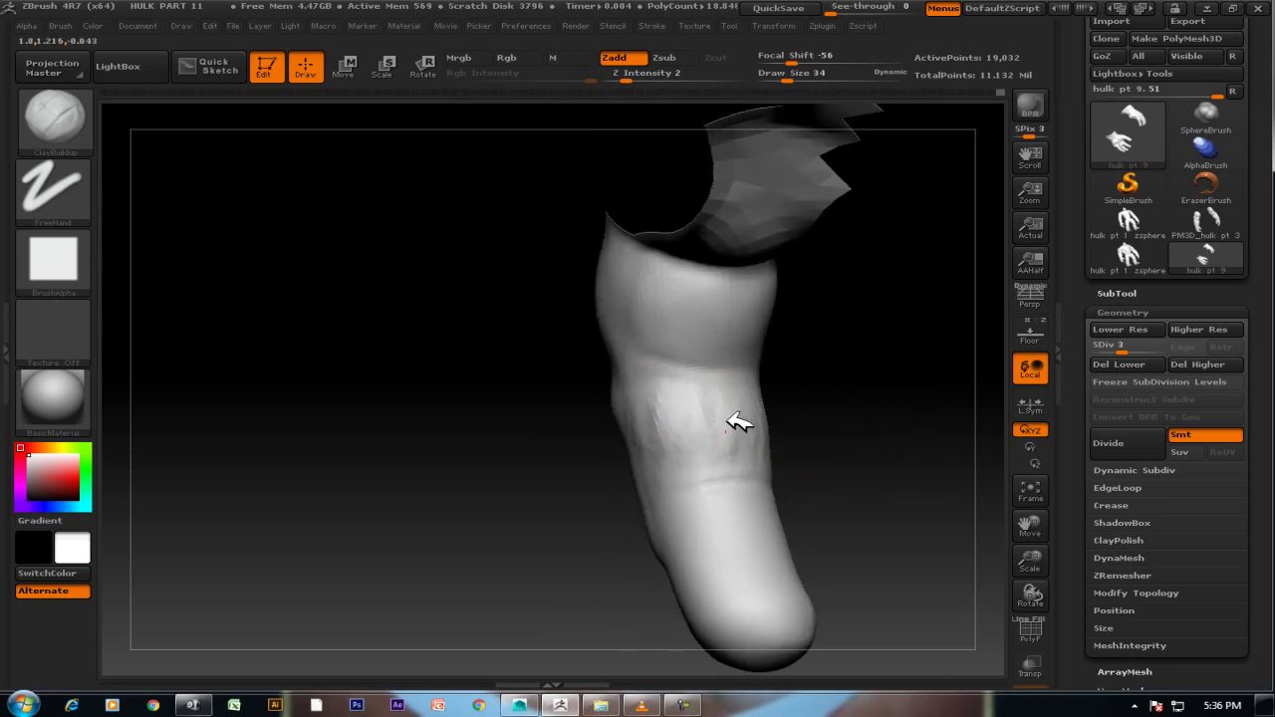
{"action": "mouse_move", "coordinate": [817, 433]}
{"action": "left_mouse_down"}
{"action": "mouse_move", "coordinate": [765, 444]}
{"action": "mouse_move", "coordinate": [707, 420]}
{"action": "left_mouse_up"}
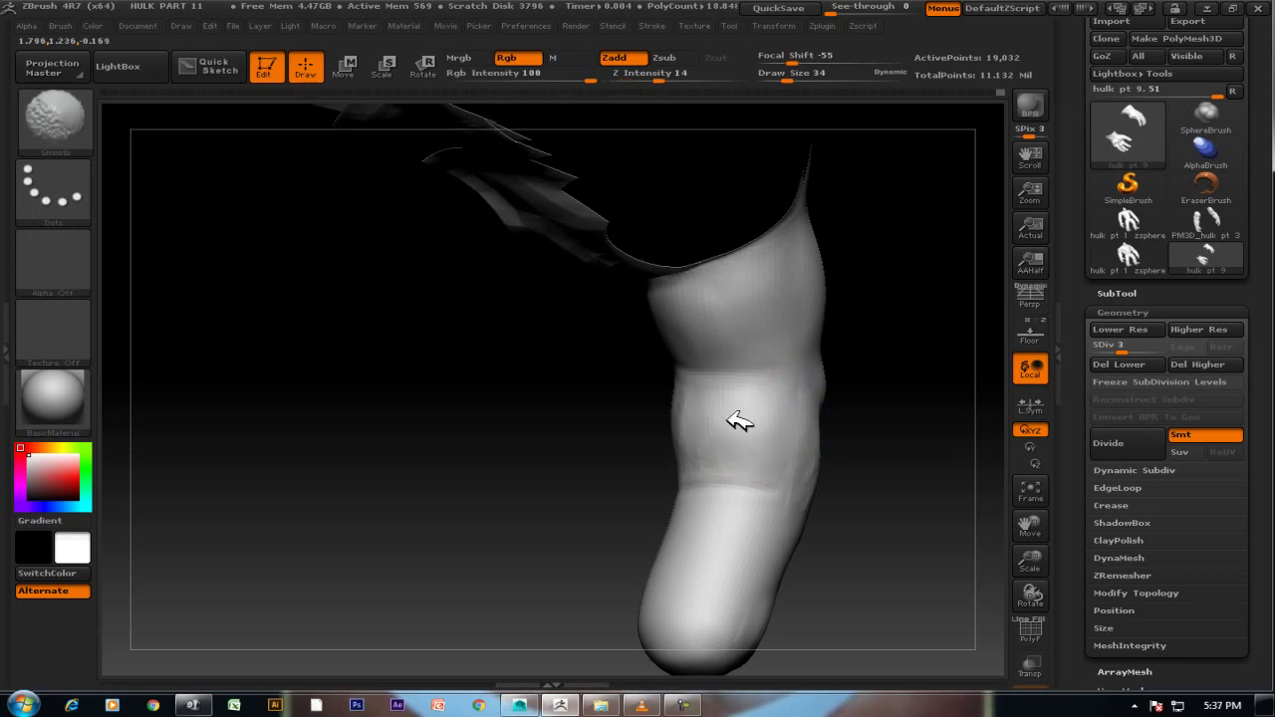
{"action": "left_click_drag", "start_coordinate": [860, 427], "coordinate": [778, 447], "text": "shift"}
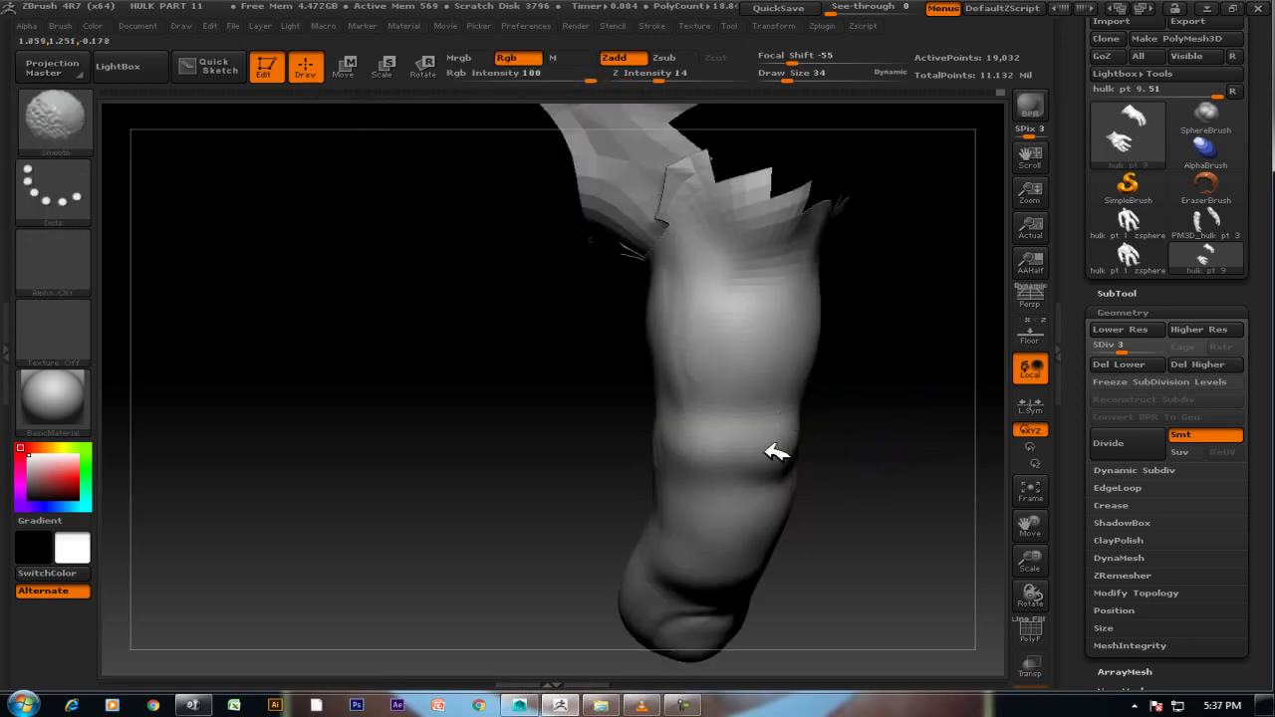
{"action": "mouse_move", "coordinate": [896, 477]}
{"action": "left_mouse_down"}
{"action": "mouse_move", "coordinate": [900, 450]}
{"action": "mouse_move", "coordinate": [672, 461]}
{"action": "left_mouse_up"}
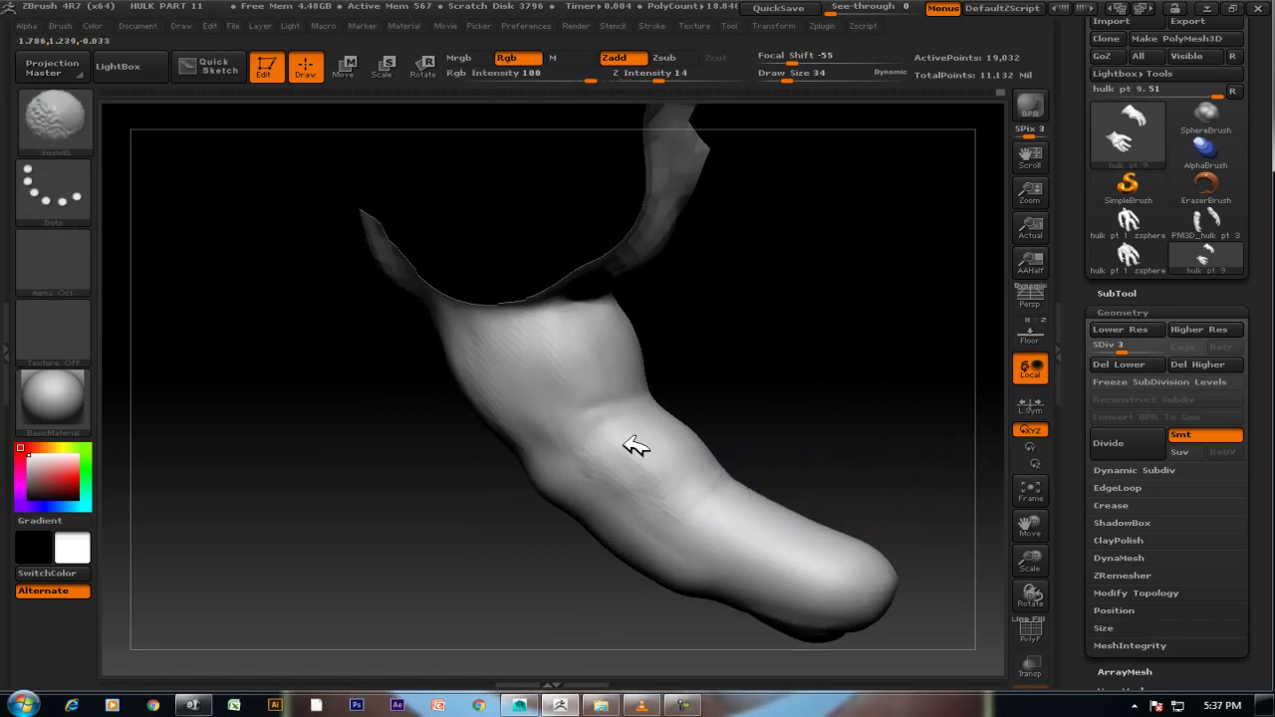
{"action": "mouse_move", "coordinate": [814, 369]}
{"action": "left_mouse_down"}
{"action": "mouse_move", "coordinate": [757, 432]}
{"action": "mouse_move", "coordinate": [805, 428]}
{"action": "mouse_move", "coordinate": [830, 390]}
{"action": "mouse_move", "coordinate": [883, 370]}
{"action": "mouse_move", "coordinate": [721, 512]}
{"action": "mouse_move", "coordinate": [648, 440]}
{"action": "left_mouse_up"}
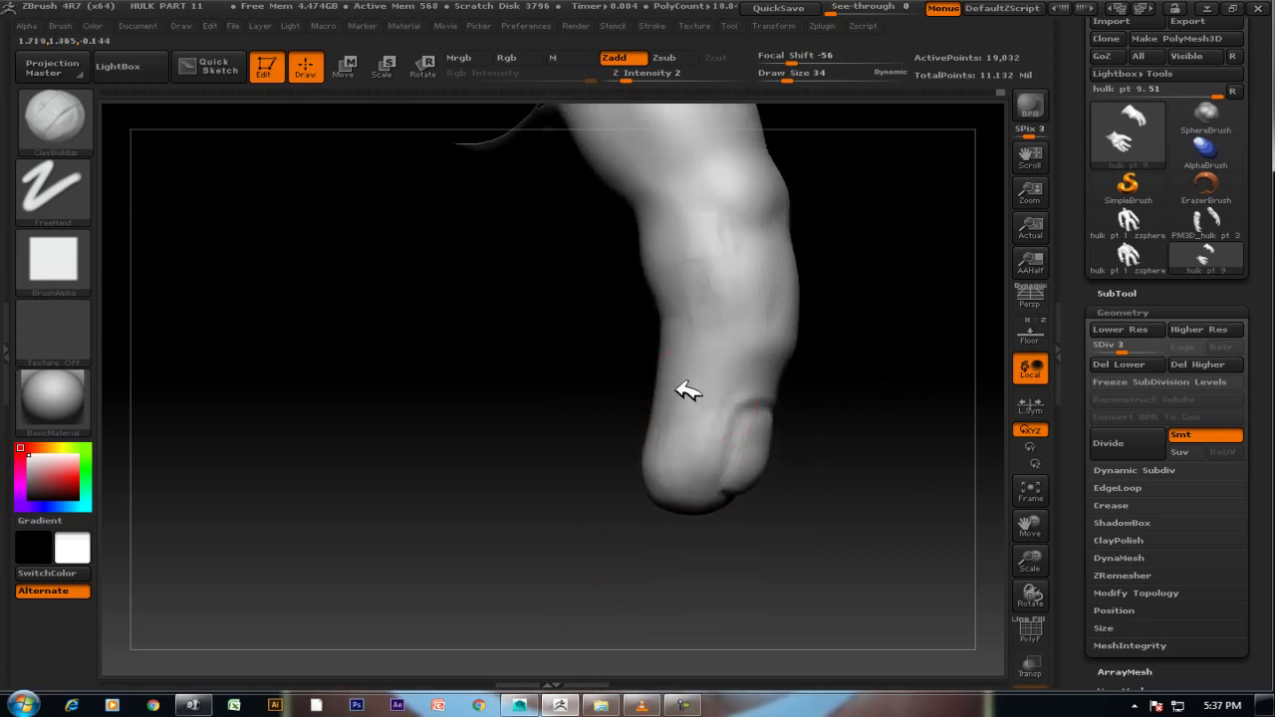
Build up clay form across the top of the finger and Shift-smooth the stroke.
{"action": "key", "text": "shift"}
{"action": "mouse_move", "coordinate": [638, 438]}
{"action": "left_mouse_down", "text": "shift"}
{"action": "mouse_move", "coordinate": [578, 449]}
{"action": "mouse_move", "coordinate": [541, 436]}
{"action": "left_mouse_up", "text": "shift"}
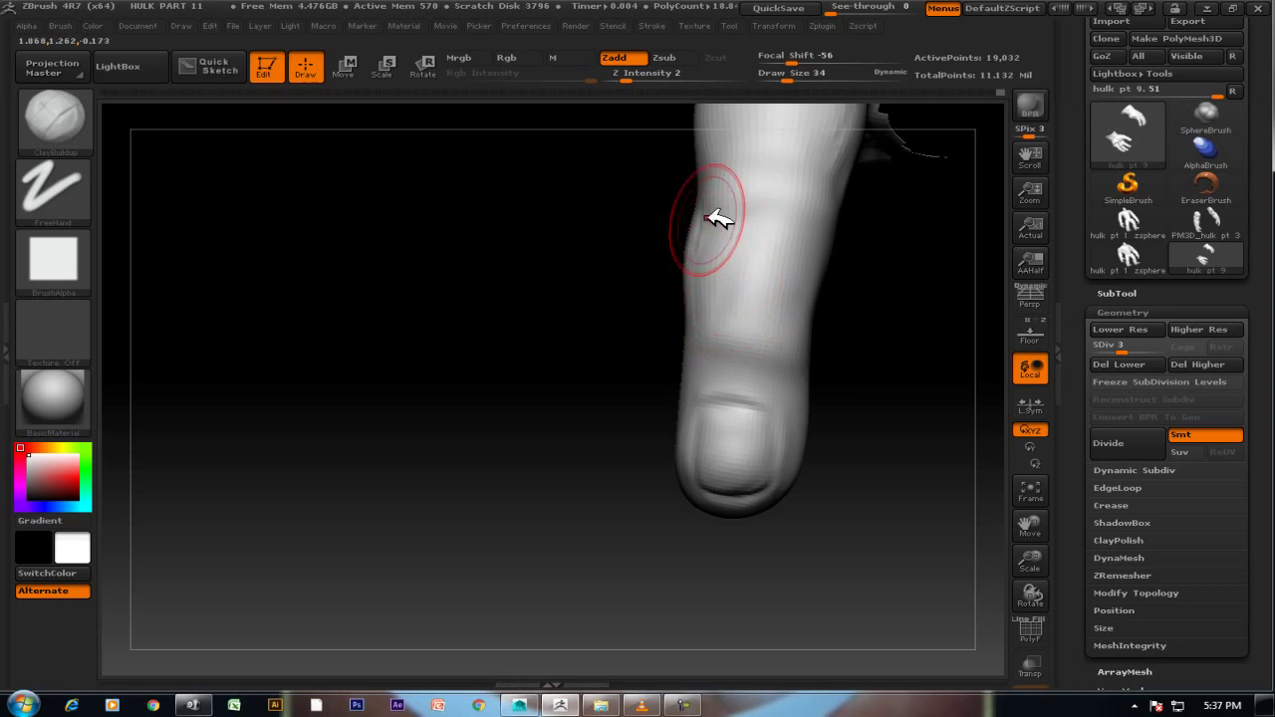
{"action": "key", "text": "shift"}
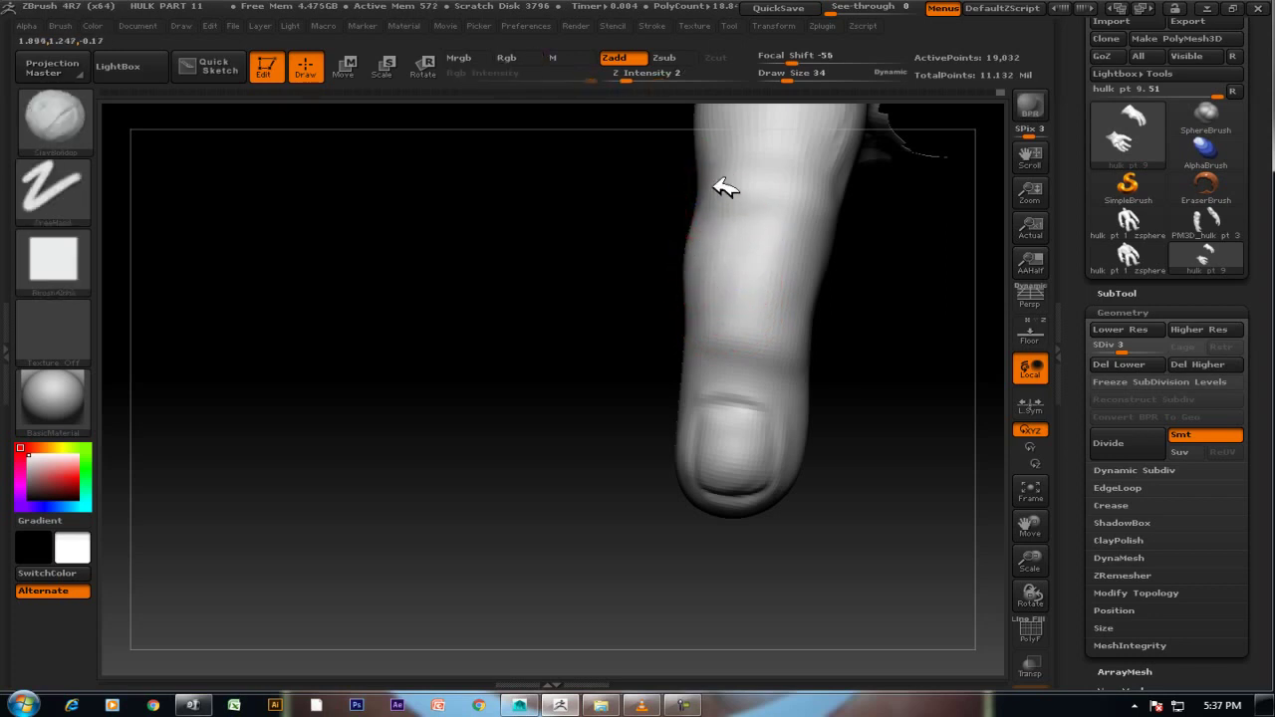
{"action": "left_click_drag", "start_coordinate": [835, 211], "coordinate": [854, 284]}
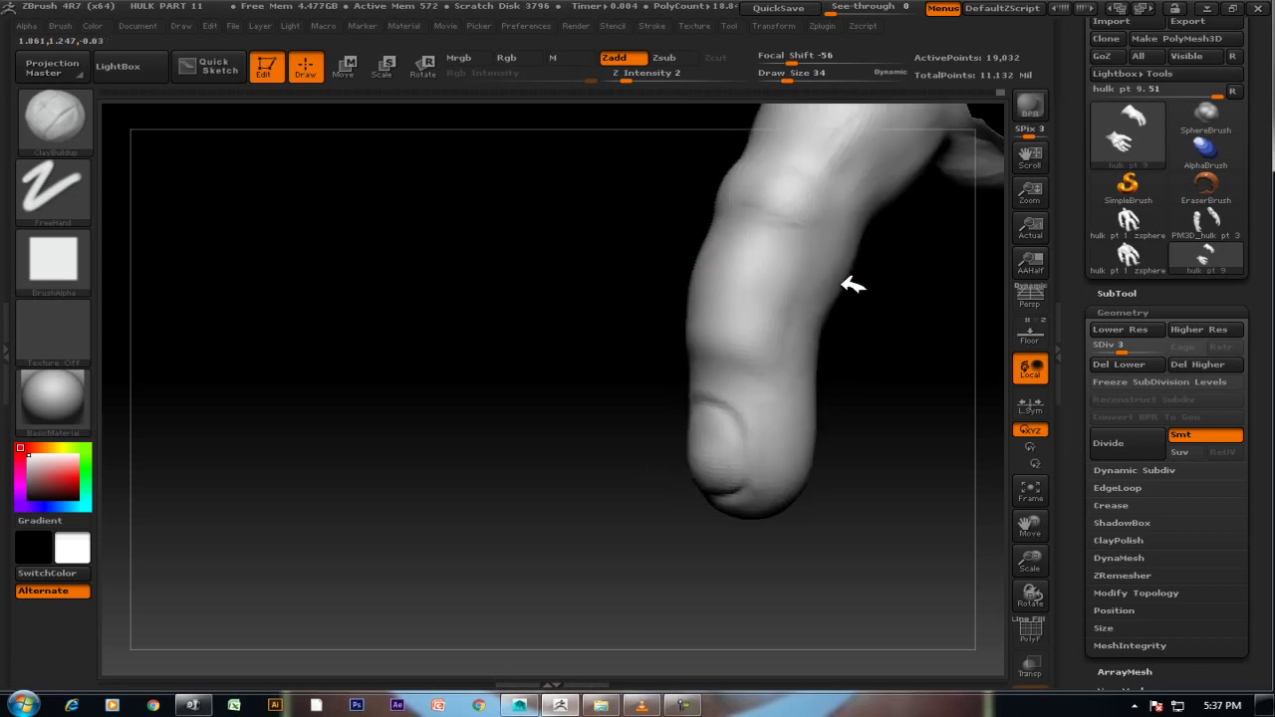
{"action": "key", "text": "shift"}
{"action": "mouse_move", "coordinate": [749, 200]}
{"action": "left_mouse_down", "text": "shift"}
{"action": "mouse_move", "coordinate": [846, 290]}
{"action": "mouse_move", "coordinate": [843, 250]}
{"action": "left_mouse_up", "text": "shift"}
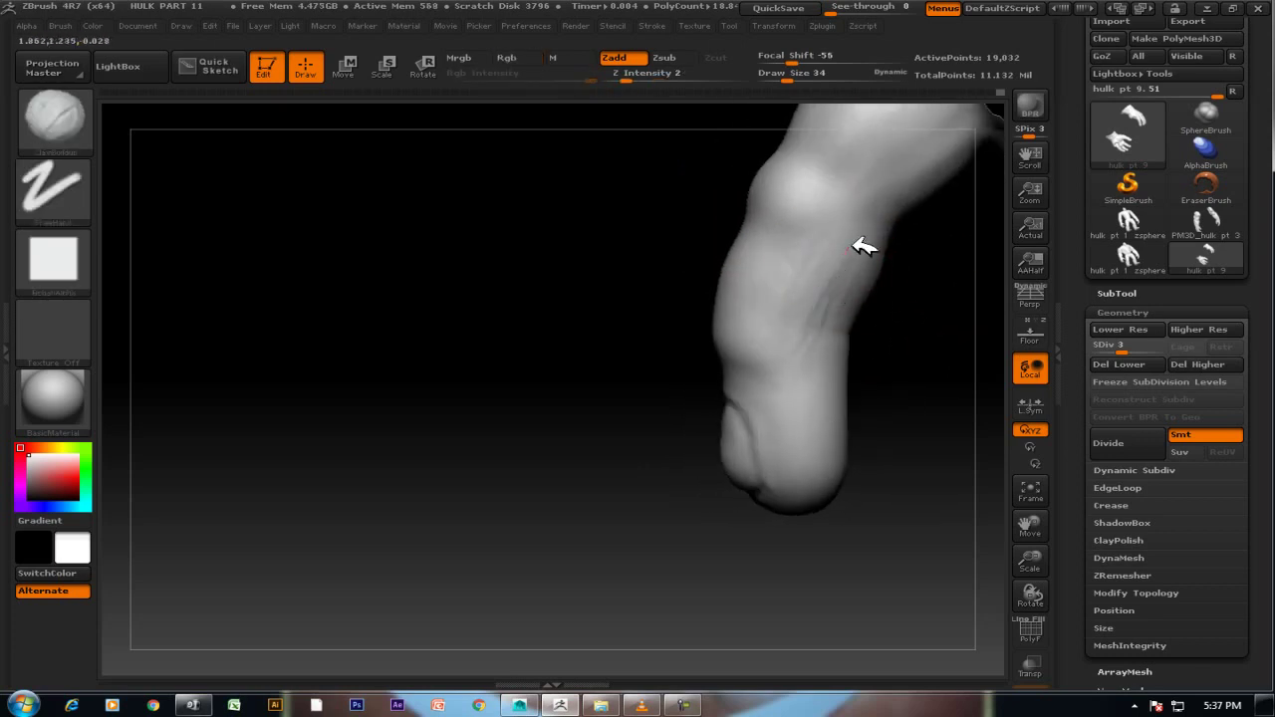
{"action": "mouse_move", "coordinate": [837, 317]}
{"action": "left_mouse_down", "text": "shift"}
{"action": "mouse_move", "coordinate": [859, 254]}
{"action": "mouse_move", "coordinate": [883, 322]}
{"action": "left_mouse_up", "text": "shift"}
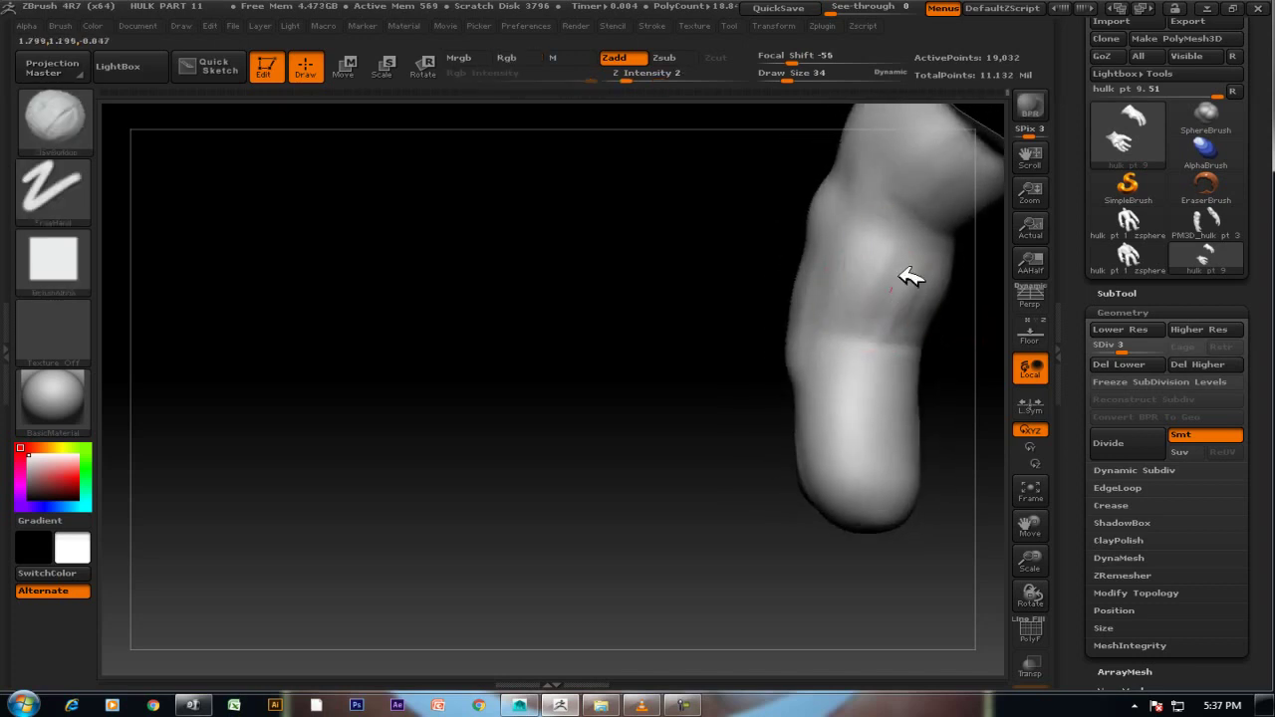
Build up and smooth the finger's upper side and base so the joint bulges read clearly.
{"action": "left_click_drag", "start_coordinate": [865, 289], "coordinate": [569, 484]}
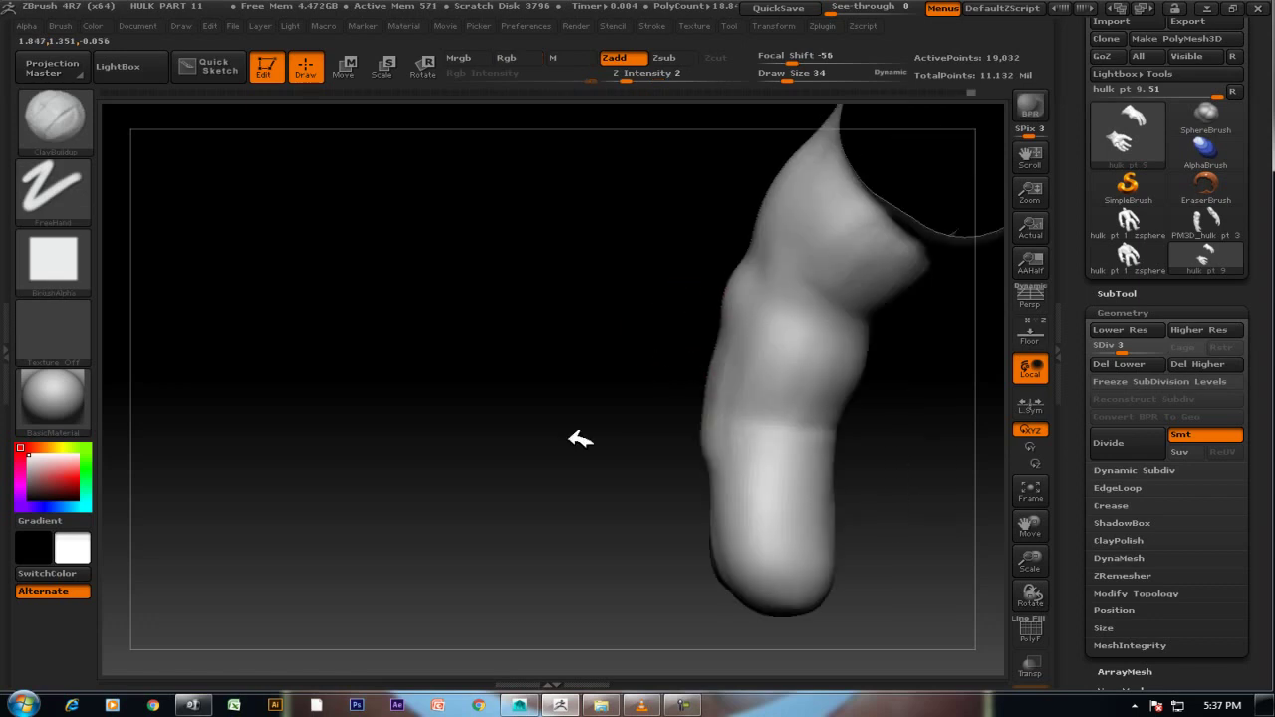
{"action": "left_click_drag", "start_coordinate": [823, 330], "coordinate": [790, 301]}
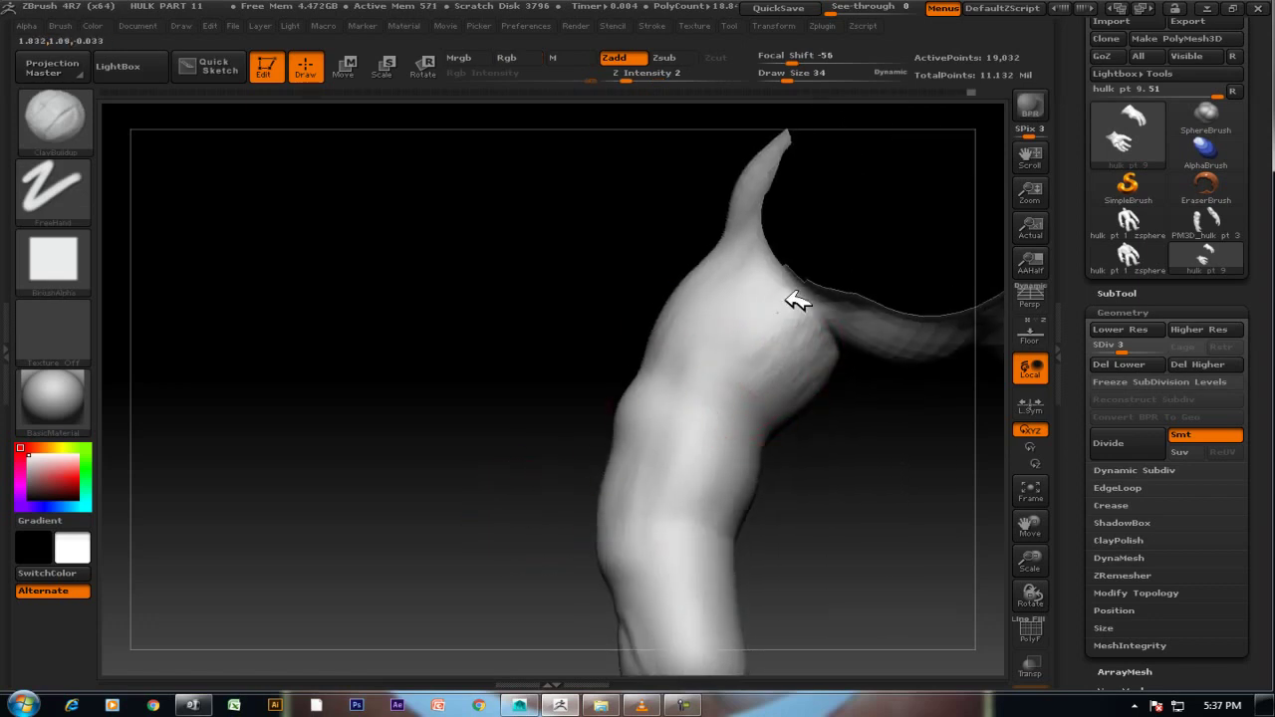
{"action": "left_click_drag", "start_coordinate": [723, 334], "coordinate": [714, 365]}
{"action": "left_click_drag", "start_coordinate": [754, 293], "coordinate": [748, 374], "text": "shift"}
{"action": "mouse_move", "coordinate": [853, 470]}
{"action": "left_mouse_down"}
{"action": "mouse_move", "coordinate": [804, 412]}
{"action": "mouse_move", "coordinate": [820, 407]}
{"action": "mouse_move", "coordinate": [865, 449]}
{"action": "mouse_move", "coordinate": [744, 313]}
{"action": "mouse_move", "coordinate": [811, 333]}
{"action": "mouse_move", "coordinate": [758, 369]}
{"action": "mouse_move", "coordinate": [757, 324]}
{"action": "left_mouse_up"}
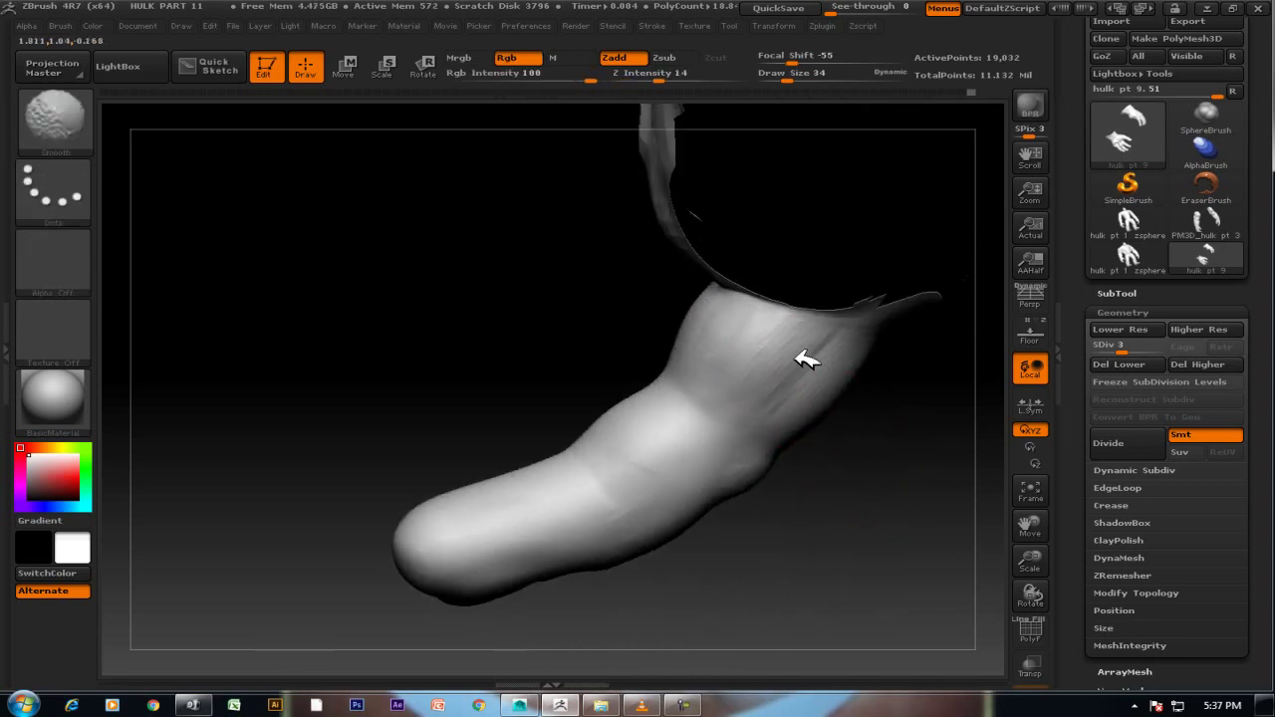
{"action": "left_click_drag", "start_coordinate": [702, 447], "coordinate": [674, 464]}
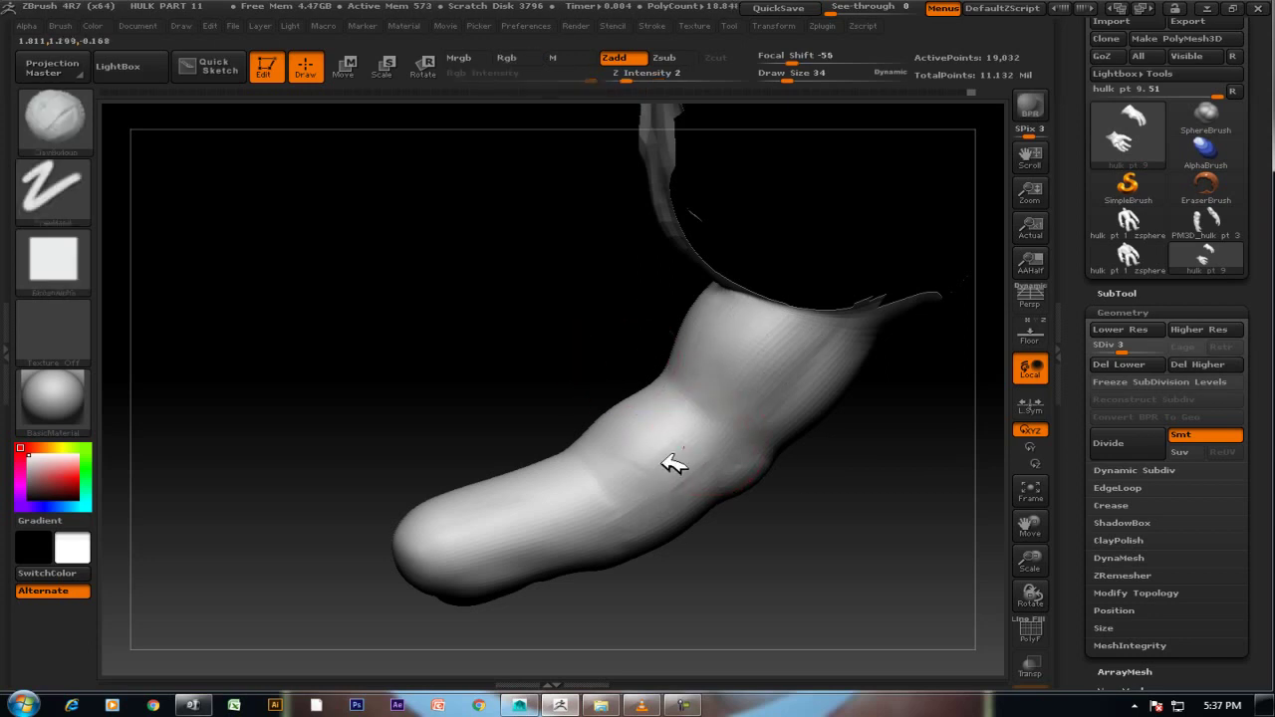
{"action": "left_click_drag", "start_coordinate": [632, 421], "coordinate": [641, 441], "text": "shift"}
{"action": "mouse_move", "coordinate": [532, 370]}
{"action": "left_mouse_down"}
{"action": "mouse_move", "coordinate": [676, 520]}
{"action": "mouse_move", "coordinate": [641, 407]}
{"action": "left_mouse_up"}
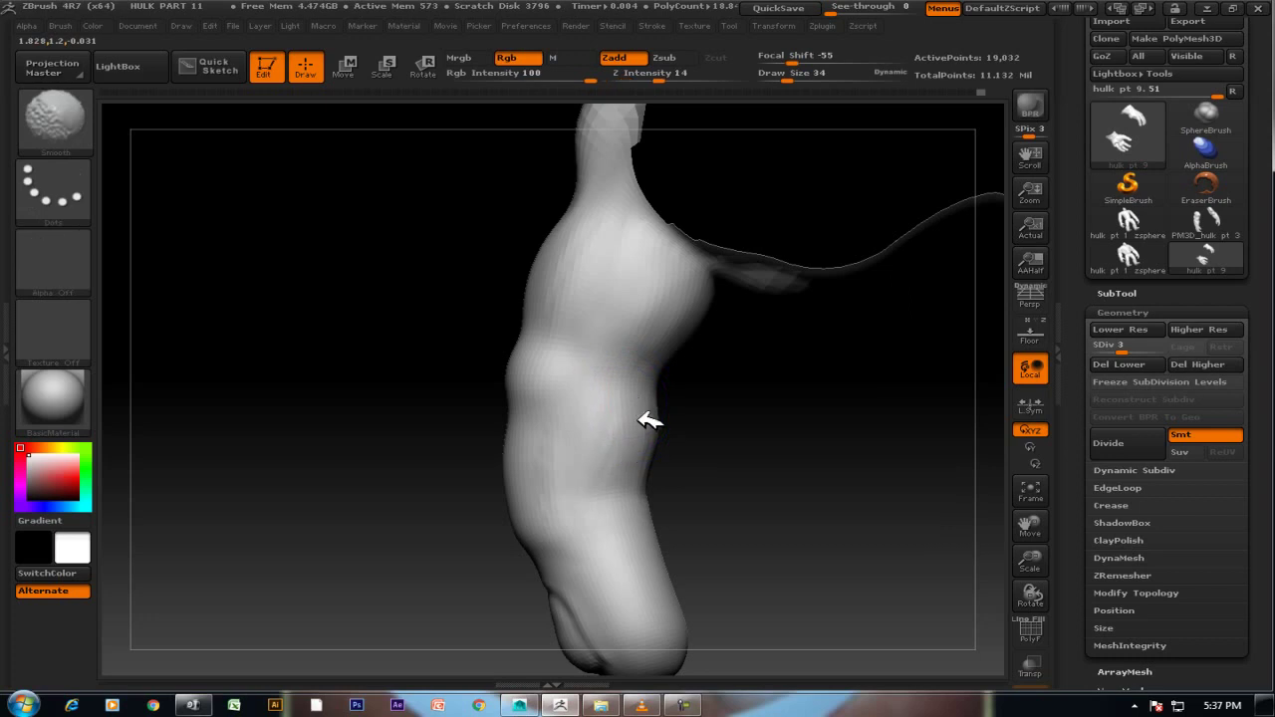
{"action": "mouse_move", "coordinate": [774, 484]}
{"action": "left_mouse_down"}
{"action": "mouse_move", "coordinate": [766, 527]}
{"action": "mouse_move", "coordinate": [727, 419]}
{"action": "mouse_move", "coordinate": [778, 462]}
{"action": "mouse_move", "coordinate": [813, 446]}
{"action": "mouse_move", "coordinate": [777, 447]}
{"action": "left_mouse_up"}
Lower the draw size to 14 and build up the rim around the nail bed.
{"action": "key", "text": "bracketleft"}
{"action": "key", "text": "bracketleft"}
{"action": "key", "text": "bracketleft"}
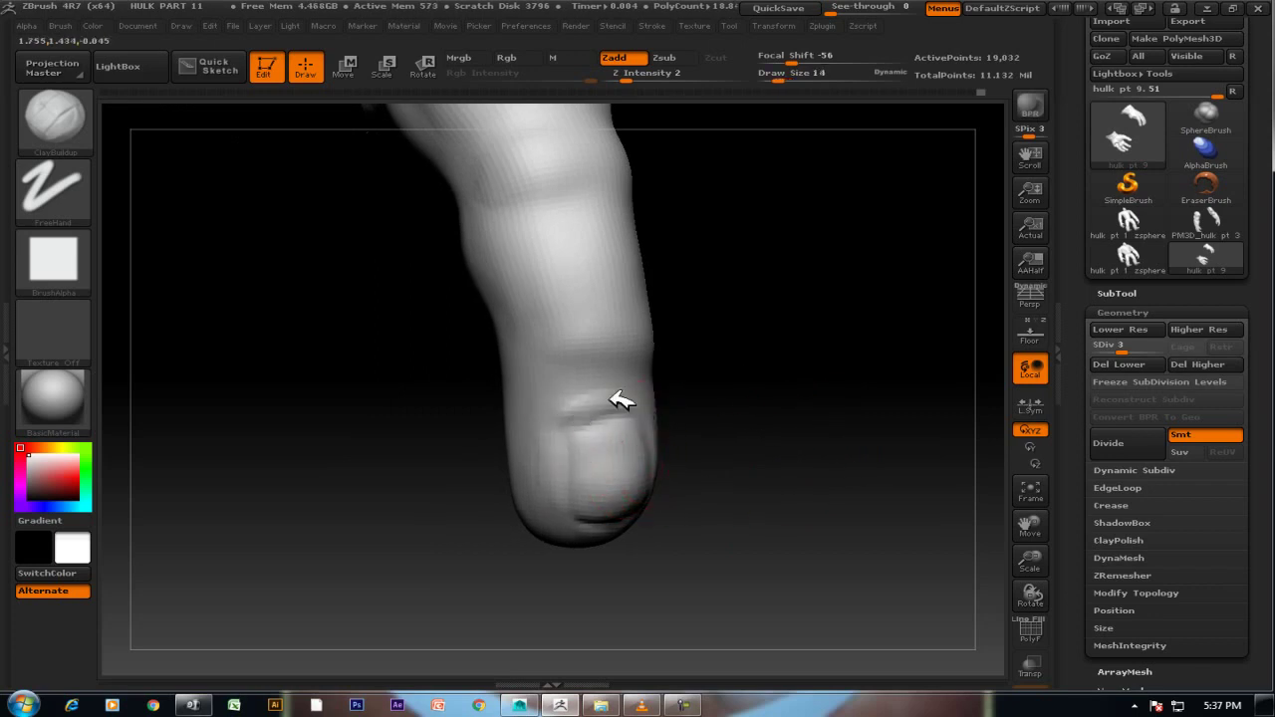
{"action": "left_click_drag", "start_coordinate": [688, 371], "coordinate": [647, 401]}
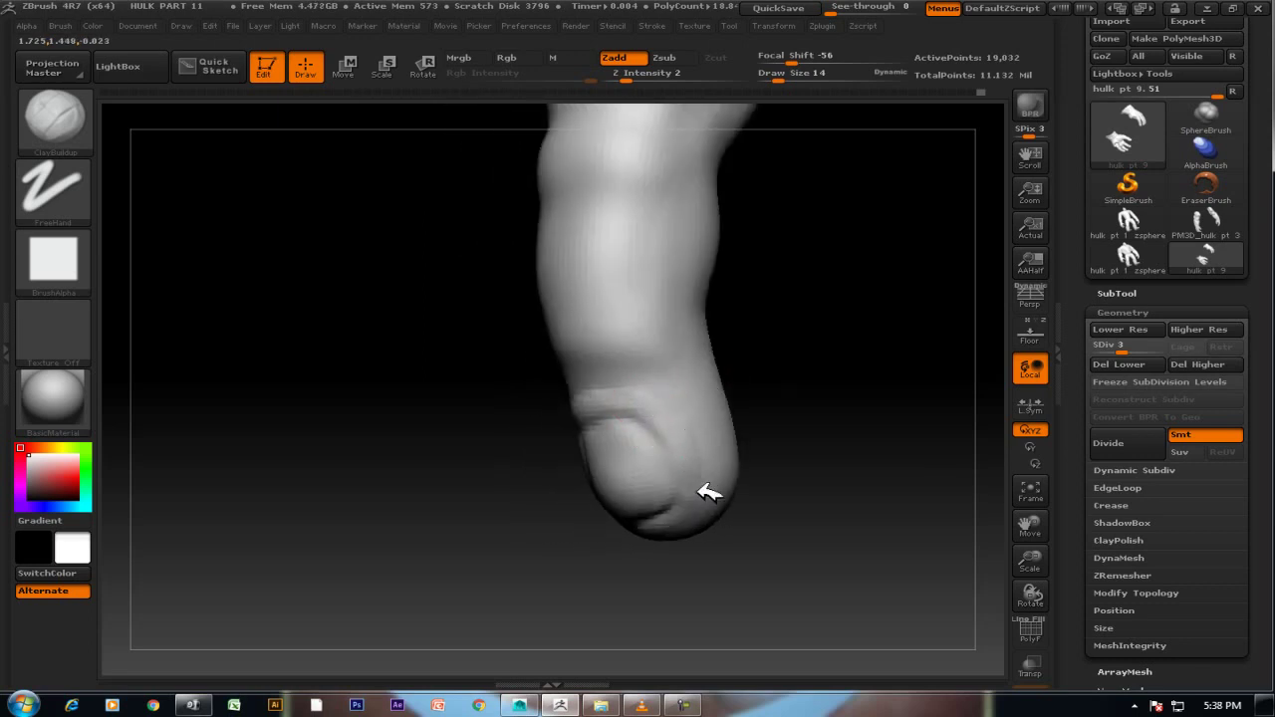
{"action": "key", "text": "shift"}
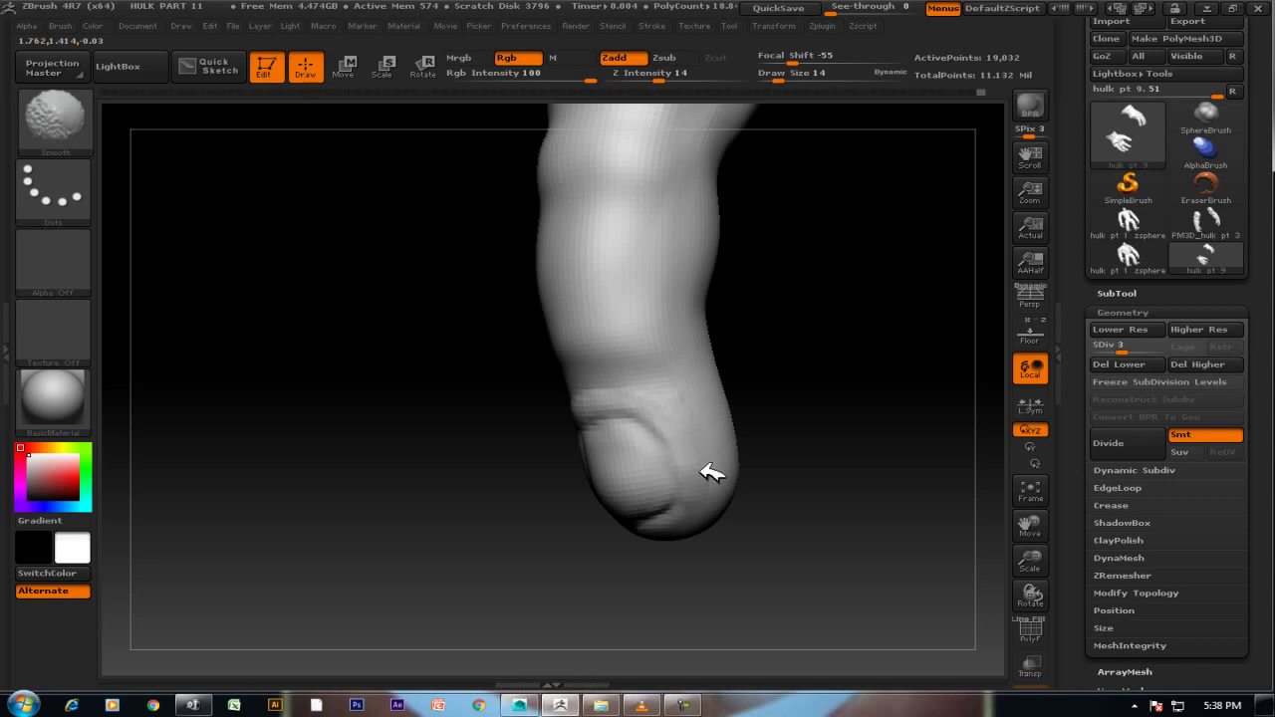
{"action": "mouse_move", "coordinate": [606, 395]}
{"action": "left_mouse_down"}
{"action": "mouse_move", "coordinate": [854, 376]}
{"action": "mouse_move", "coordinate": [621, 404]}
{"action": "left_mouse_up"}
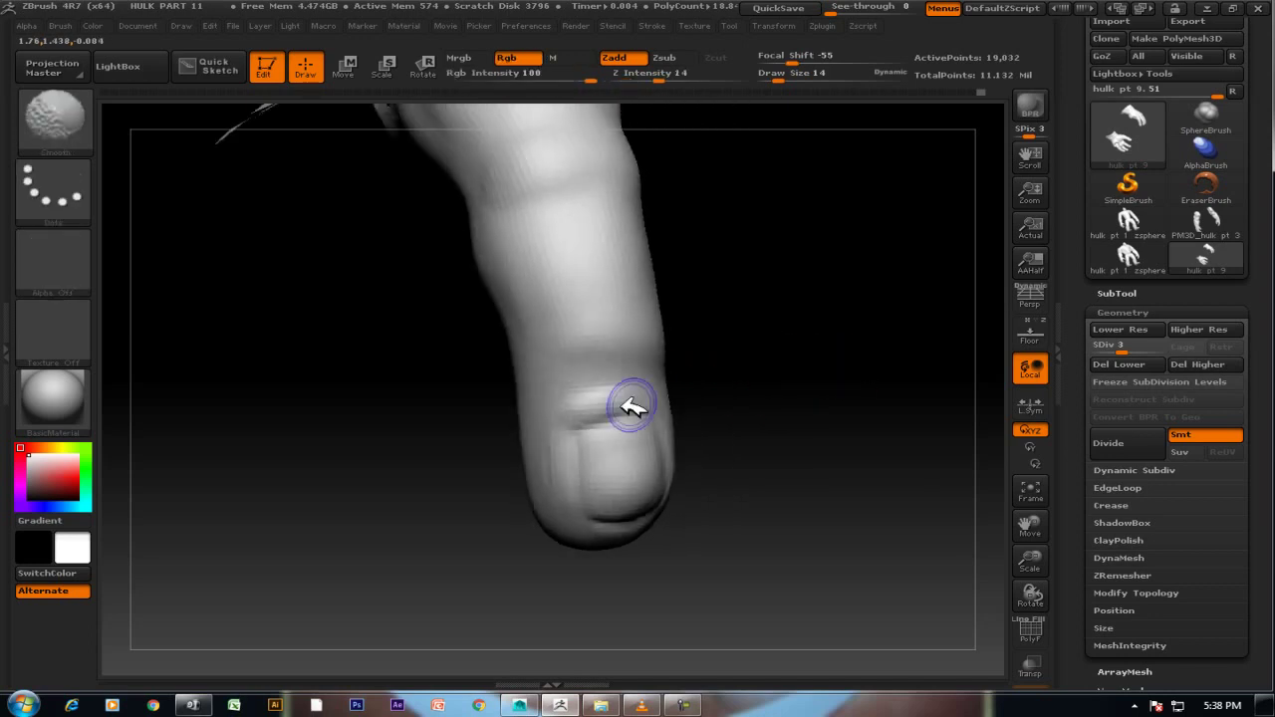
{"action": "key", "text": "shift"}
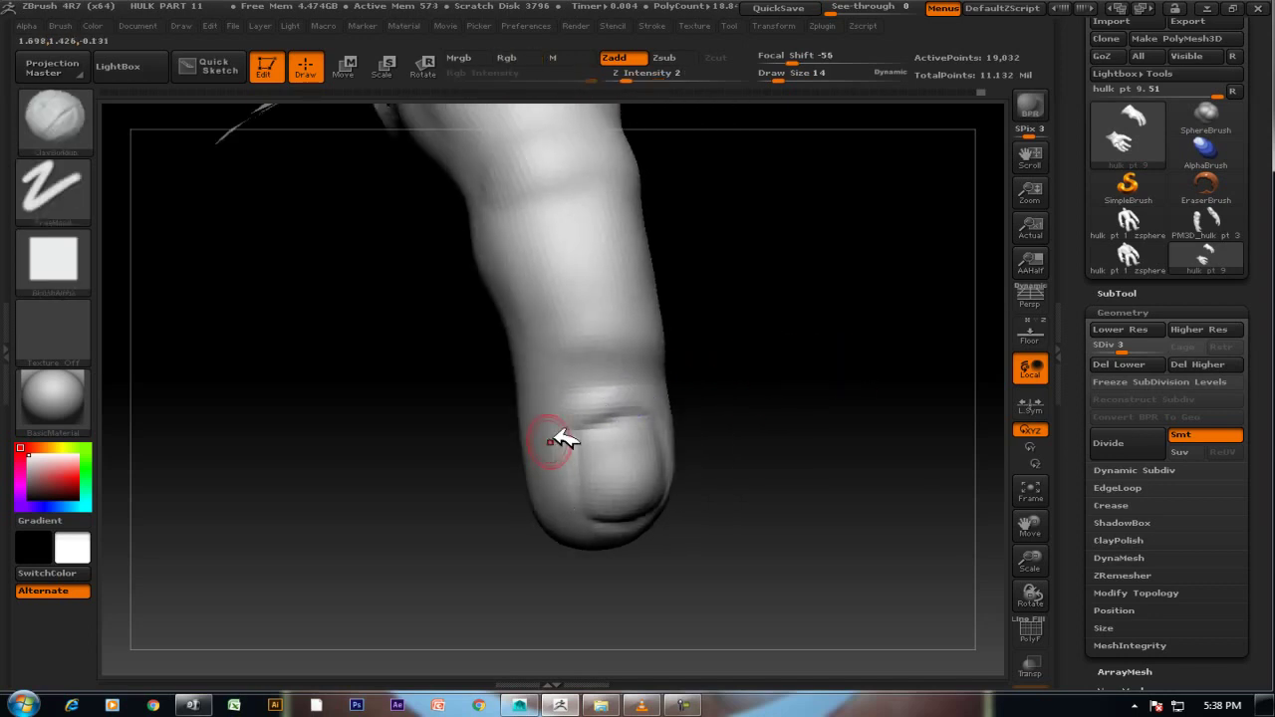
Shift-smooth the nail rim from an upright view, then bring up the brush library with B.
{"action": "key", "text": "shift"}
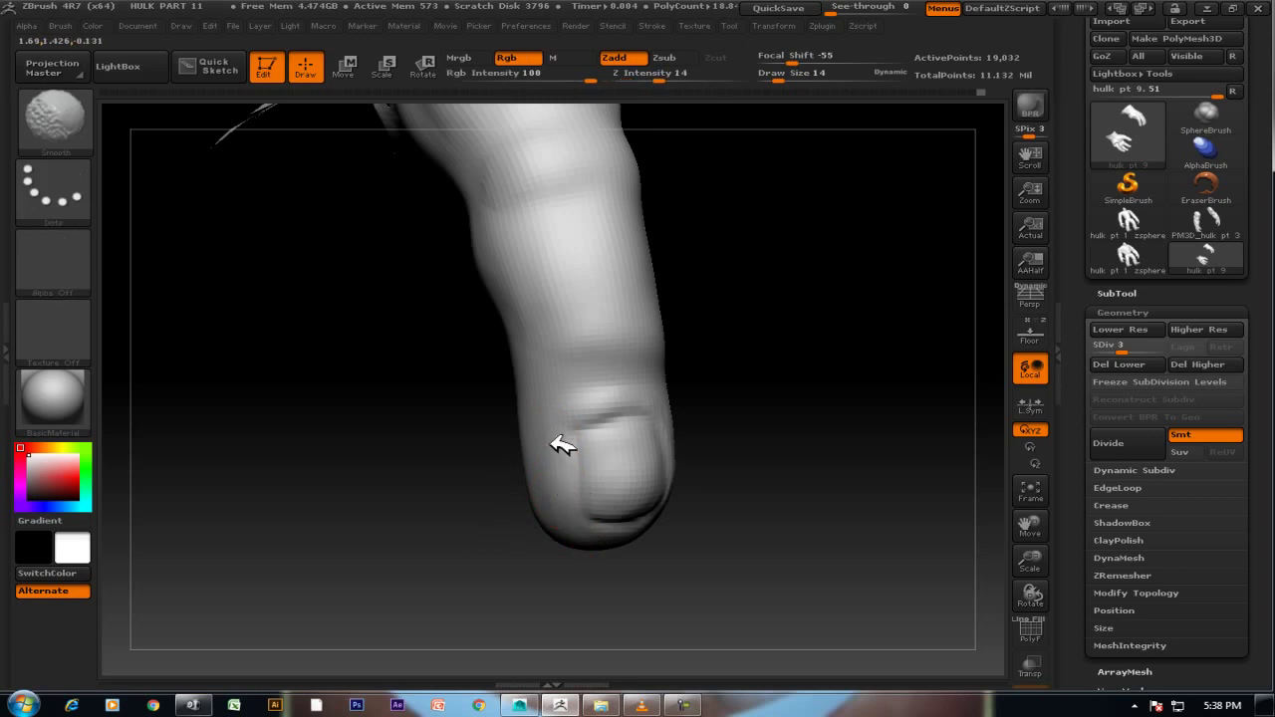
{"action": "left_click_drag", "start_coordinate": [763, 407], "coordinate": [740, 435]}
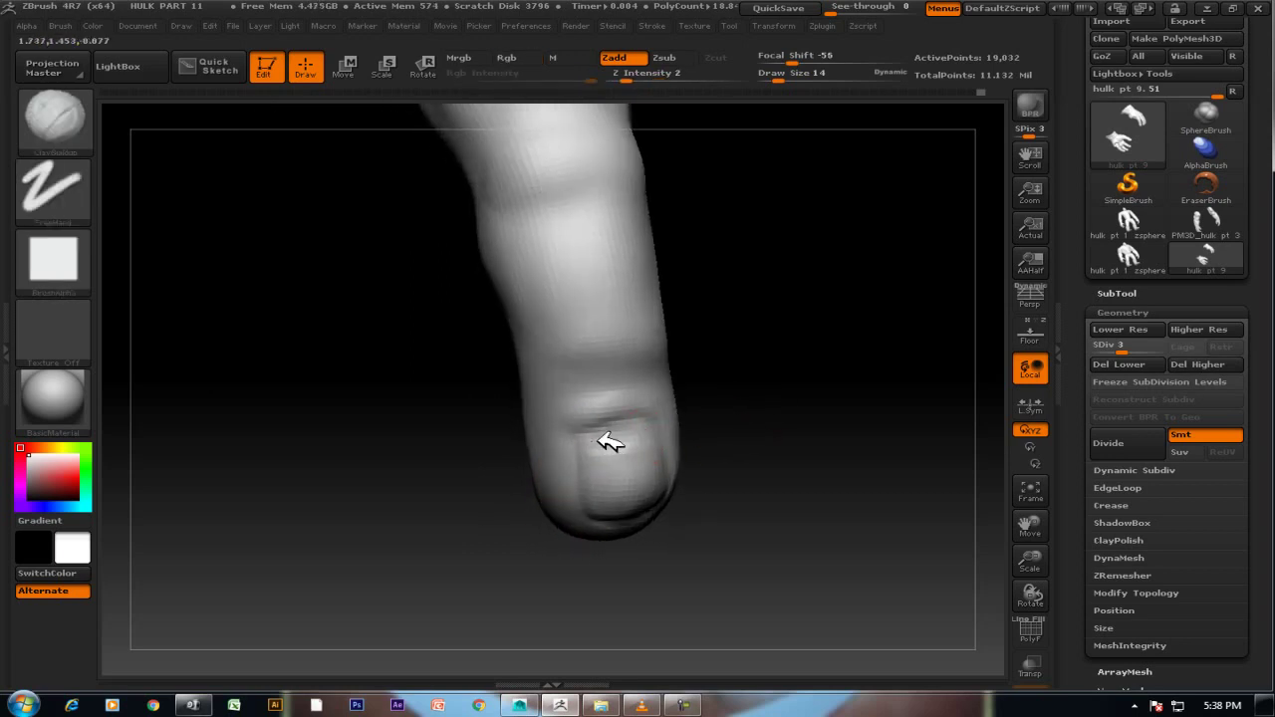
{"action": "key", "text": "shift"}
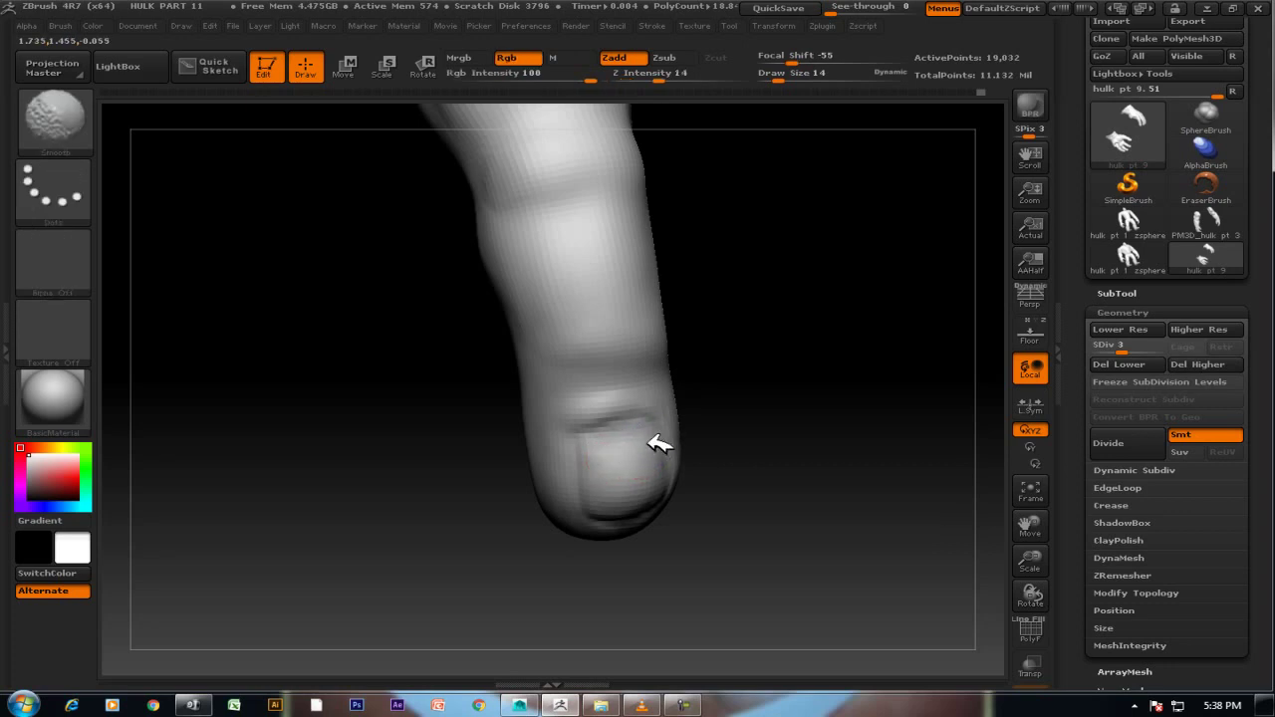
{"action": "mouse_move", "coordinate": [697, 428]}
{"action": "left_mouse_down", "text": "shift"}
{"action": "mouse_move", "coordinate": [788, 416]}
{"action": "mouse_move", "coordinate": [788, 313]}
{"action": "left_mouse_up", "text": "shift"}
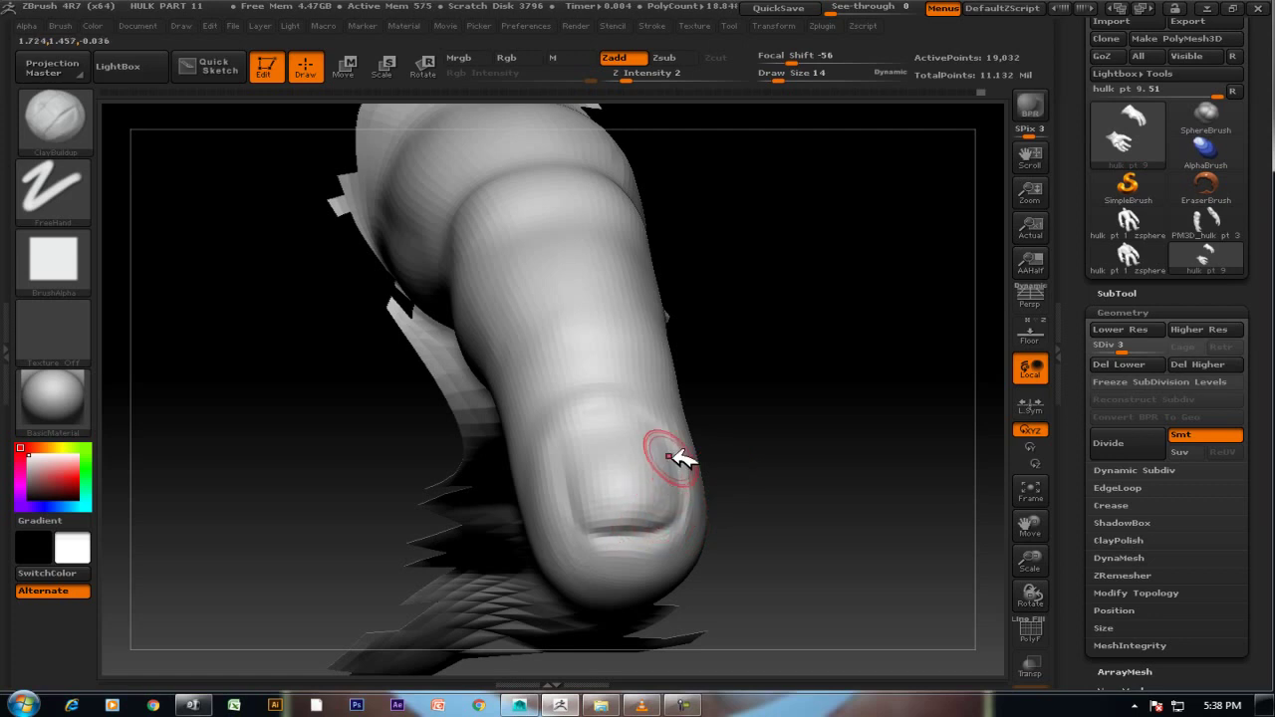
{"action": "key", "text": "b"}
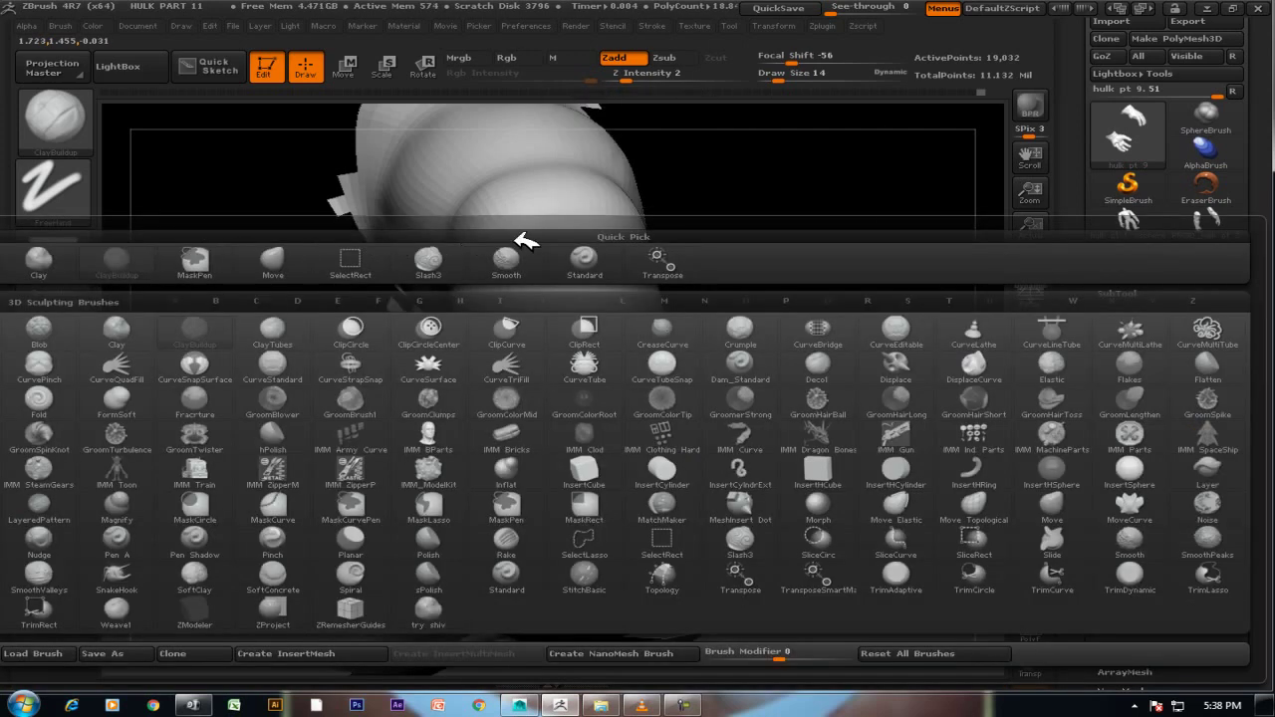
Pick the Standard brush, set focal shift to 66, and deepen the nail's cuticle groove.
{"action": "left_click", "coordinate": [590, 249]}
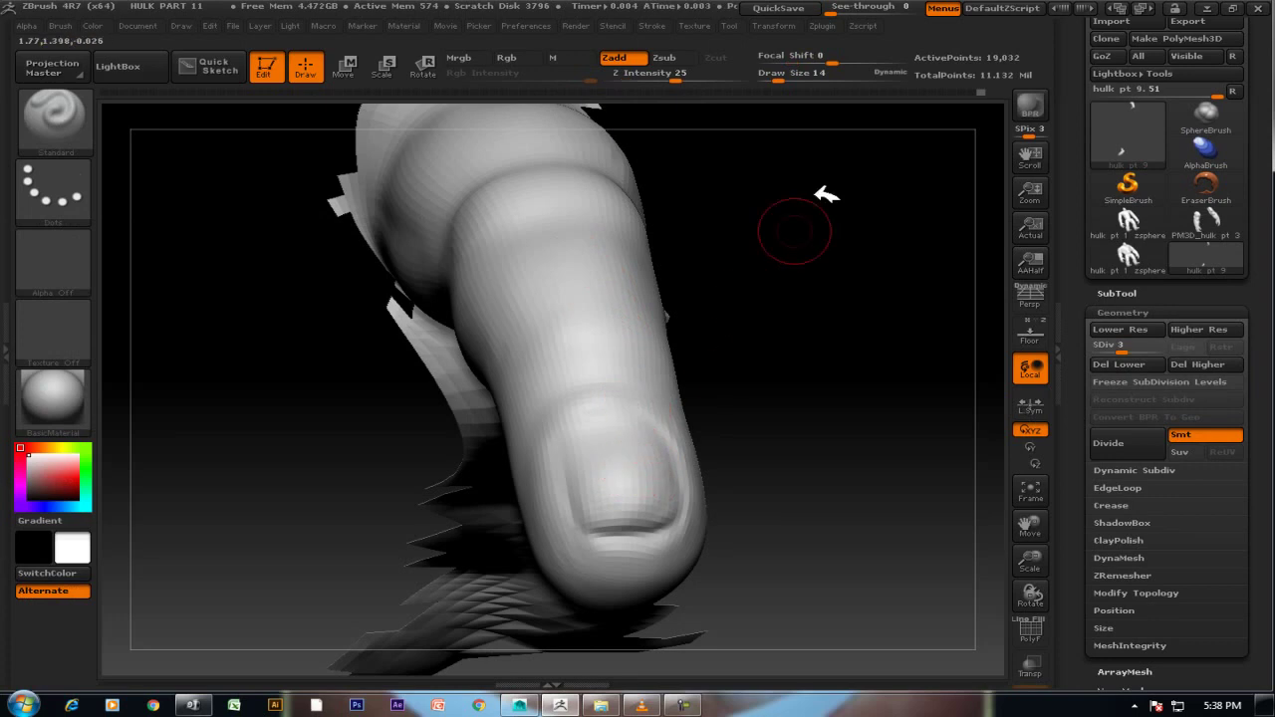
{"action": "left_click_drag", "start_coordinate": [840, 54], "coordinate": [878, 57]}
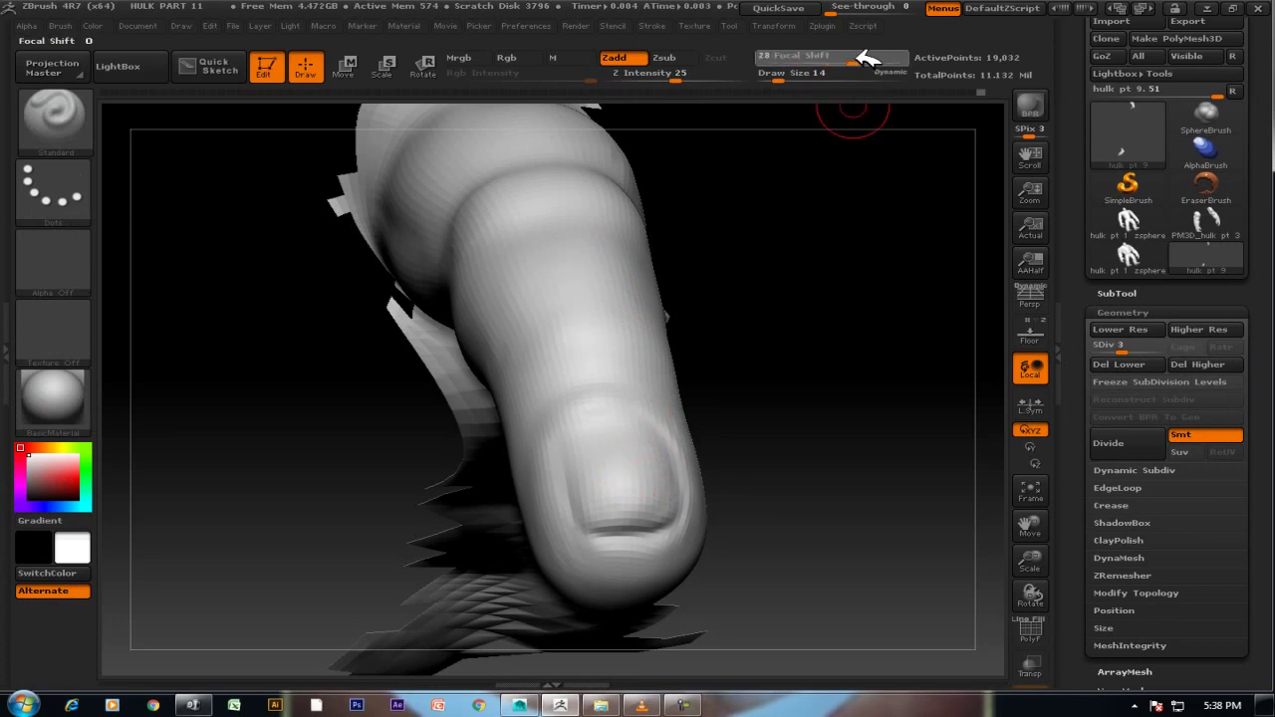
{"action": "mouse_move", "coordinate": [865, 125]}
{"action": "left_mouse_down"}
{"action": "mouse_move", "coordinate": [882, 490]}
{"action": "mouse_move", "coordinate": [805, 421]}
{"action": "mouse_move", "coordinate": [652, 442]}
{"action": "mouse_move", "coordinate": [570, 435]}
{"action": "left_mouse_up"}
{"action": "left_click_drag", "start_coordinate": [573, 514], "coordinate": [579, 423]}
Smooth the fingernail surface, ending on a straight front view of the nail.
{"action": "mouse_move", "coordinate": [698, 416]}
{"action": "left_mouse_down"}
{"action": "mouse_move", "coordinate": [771, 421]}
{"action": "mouse_move", "coordinate": [675, 426]}
{"action": "left_mouse_up"}
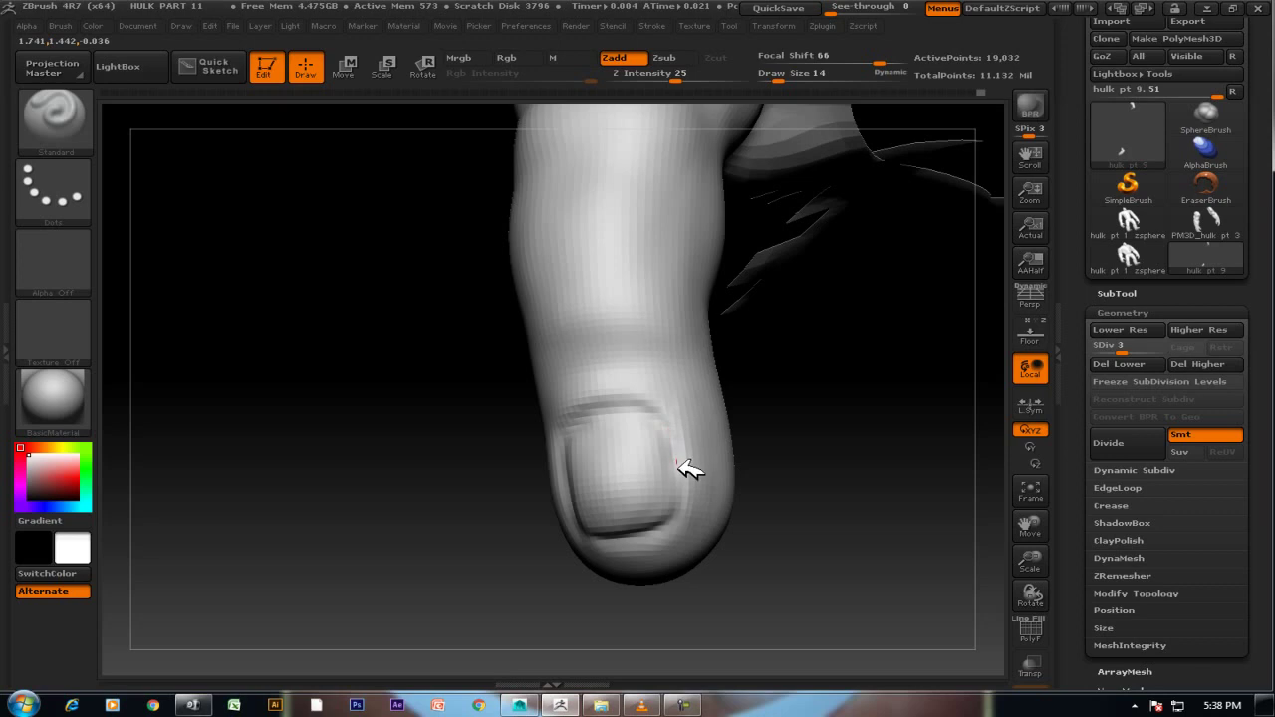
{"action": "mouse_move", "coordinate": [812, 451]}
{"action": "left_mouse_down"}
{"action": "mouse_move", "coordinate": [811, 426]}
{"action": "mouse_move", "coordinate": [610, 525]}
{"action": "mouse_move", "coordinate": [644, 479]}
{"action": "left_mouse_up"}
{"action": "mouse_move", "coordinate": [803, 450]}
{"action": "left_mouse_down"}
{"action": "mouse_move", "coordinate": [791, 370]}
{"action": "mouse_move", "coordinate": [655, 507]}
{"action": "left_mouse_up"}
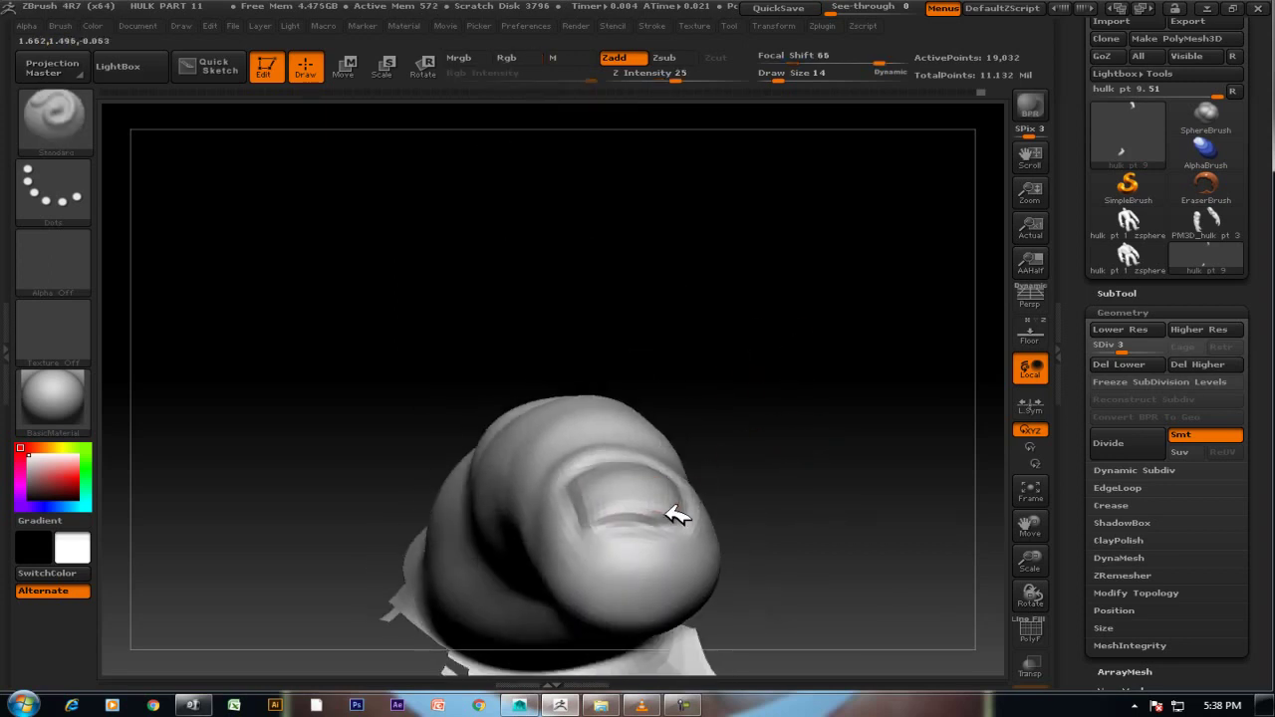
{"action": "left_click_drag", "start_coordinate": [661, 518], "coordinate": [627, 521], "text": "shift"}
{"action": "left_click_drag", "start_coordinate": [742, 498], "coordinate": [729, 521]}
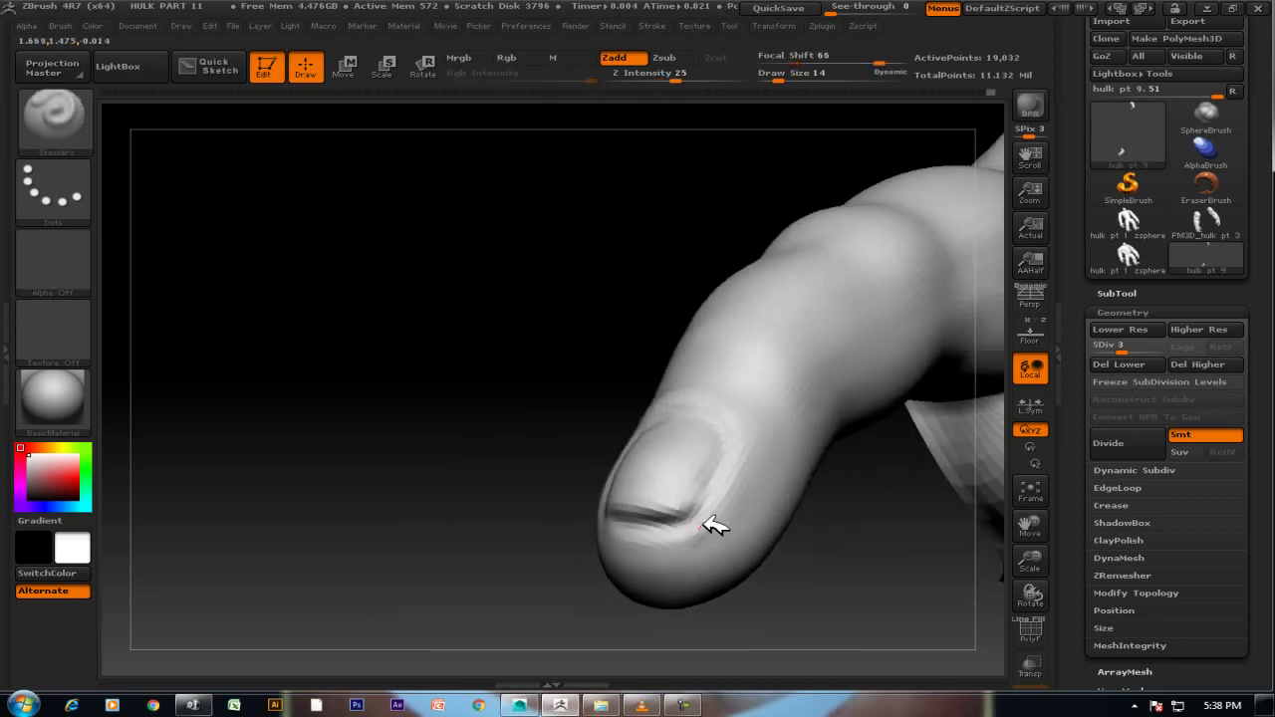
{"action": "key", "text": "shift"}
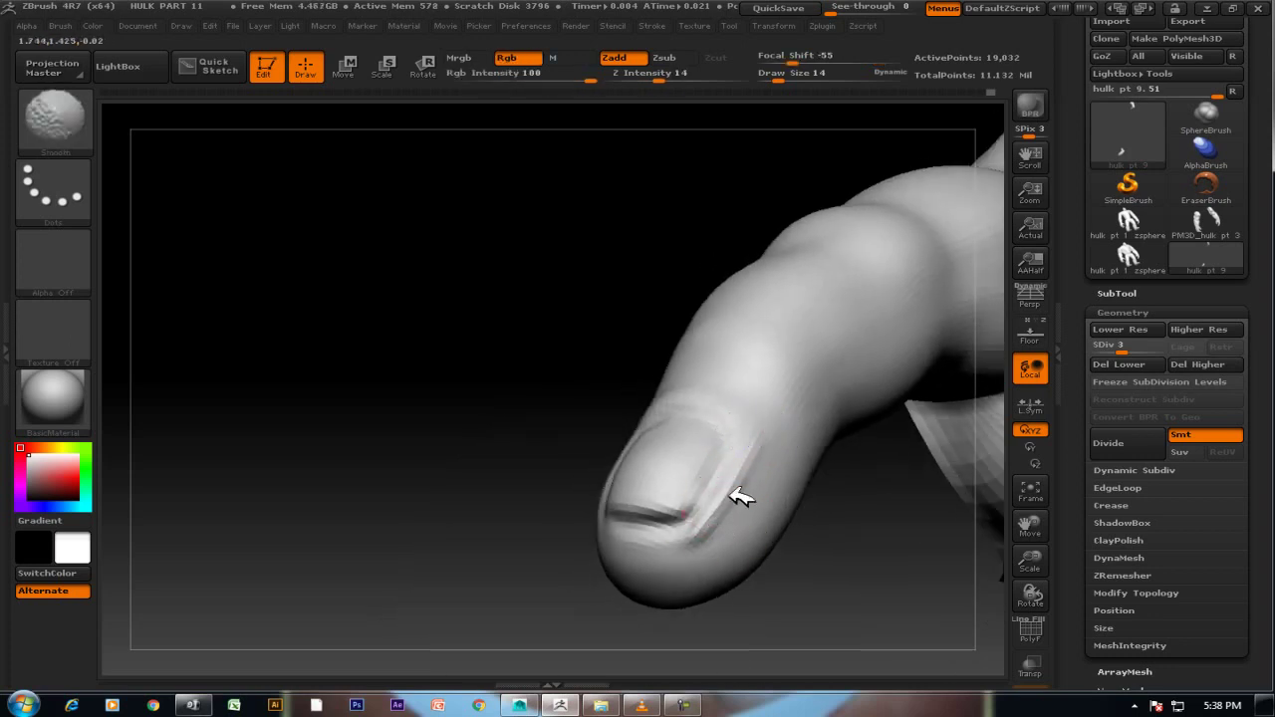
{"action": "left_click_drag", "start_coordinate": [742, 510], "coordinate": [661, 432]}
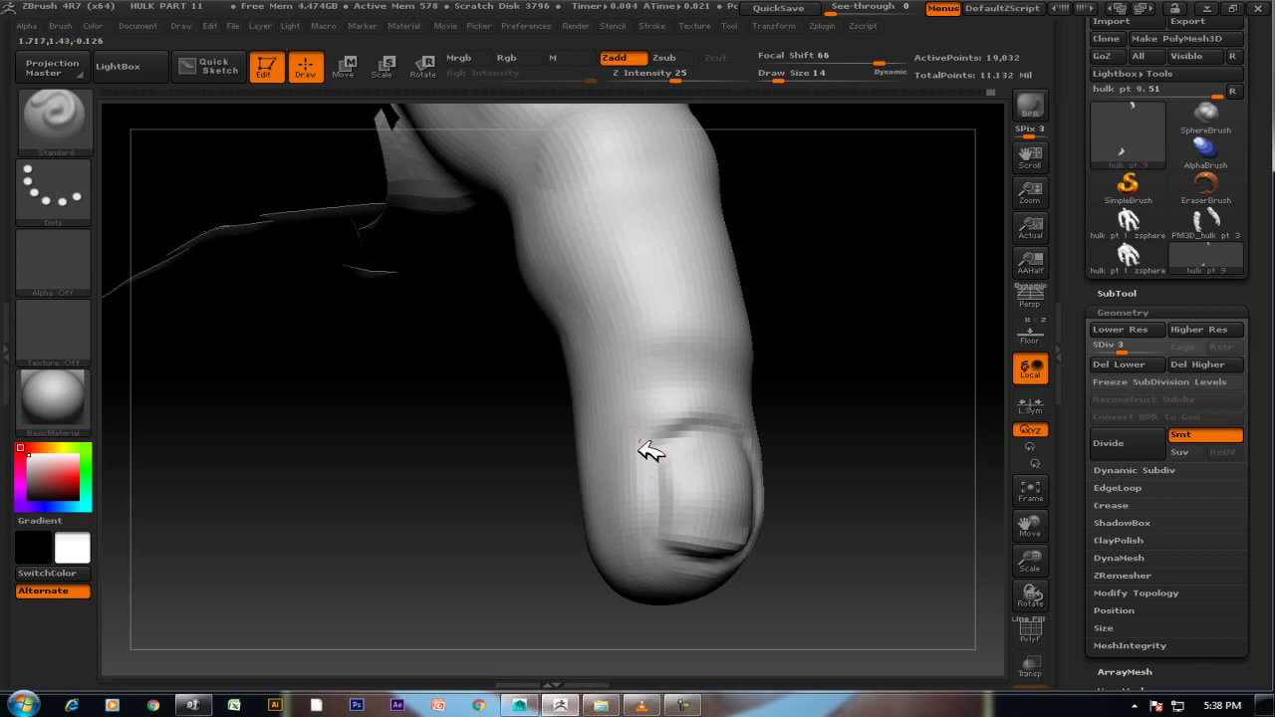
{"action": "mouse_move", "coordinate": [782, 420]}
{"action": "left_mouse_down"}
{"action": "mouse_move", "coordinate": [694, 425]}
{"action": "mouse_move", "coordinate": [787, 435]}
{"action": "left_mouse_up"}
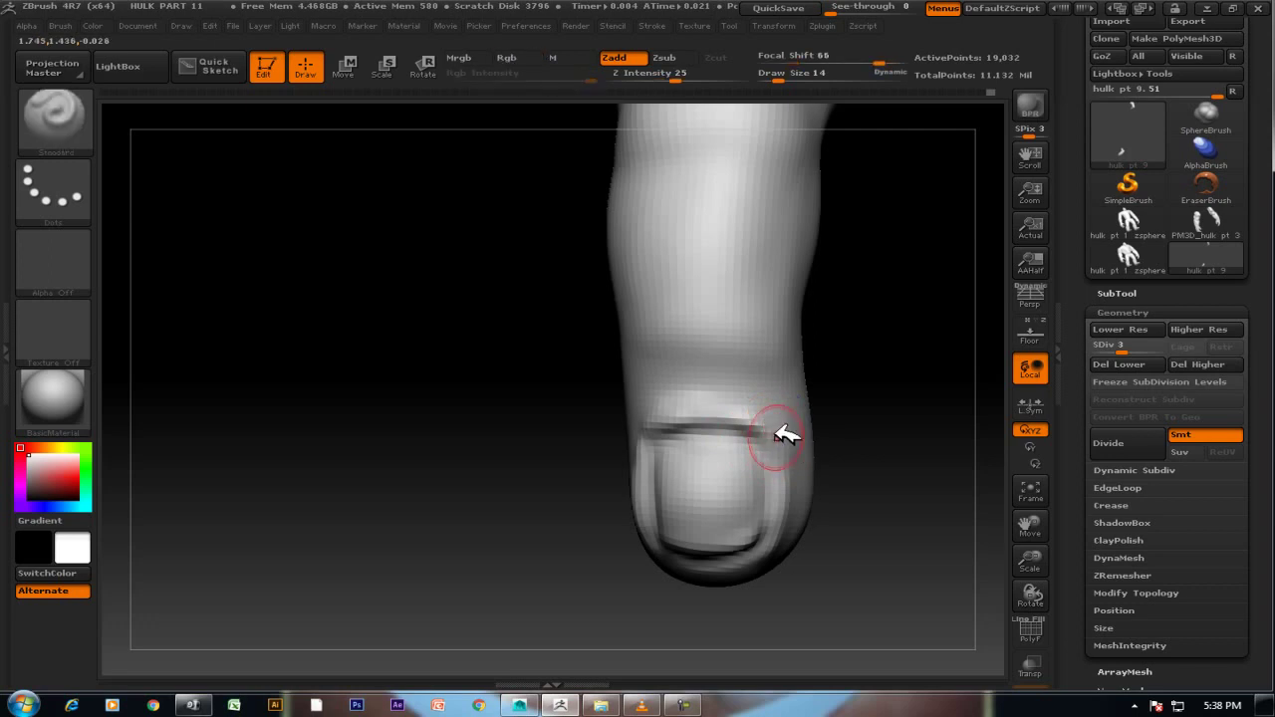
Soften the nail's left and right edges, carve a line along its top edge, and enlarge brush to 38.
{"action": "left_click_drag", "start_coordinate": [794, 518], "coordinate": [801, 480], "text": "shift"}
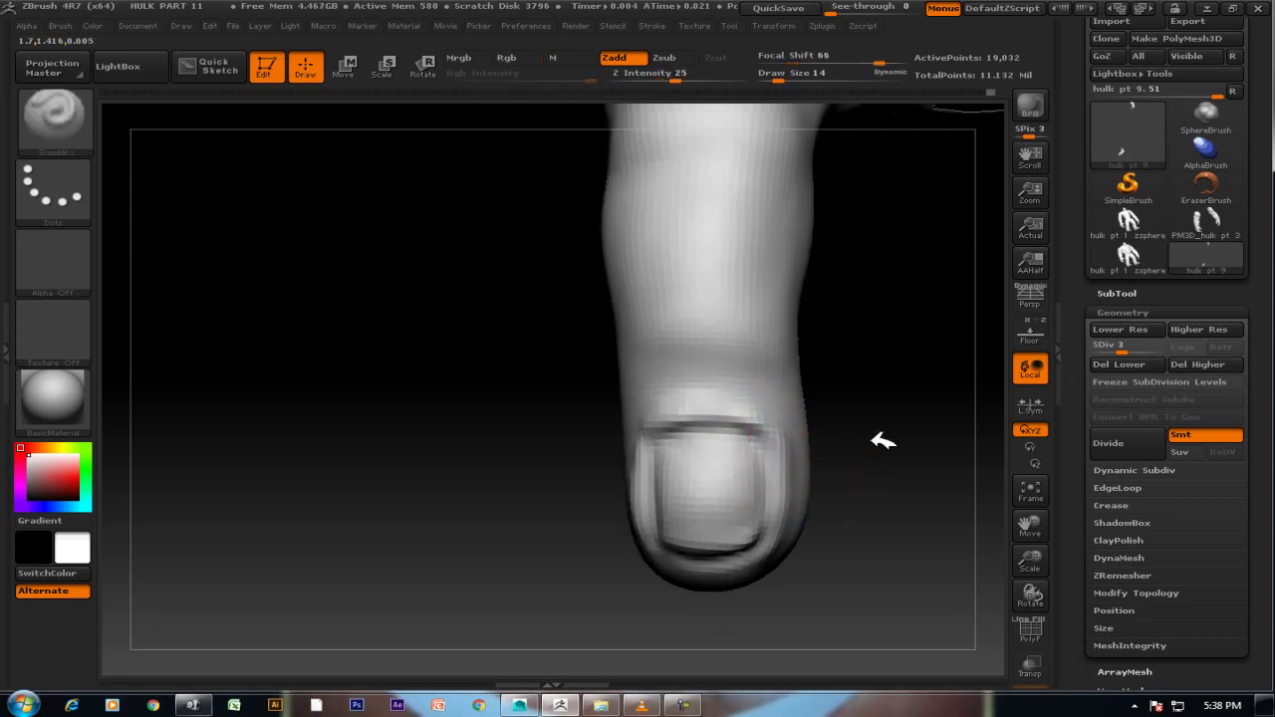
{"action": "left_click_drag", "start_coordinate": [883, 436], "coordinate": [820, 489]}
{"action": "left_click_drag", "start_coordinate": [664, 427], "coordinate": [673, 498], "text": "shift"}
{"action": "mouse_move", "coordinate": [734, 403]}
{"action": "left_mouse_down"}
{"action": "mouse_move", "coordinate": [775, 407]}
{"action": "mouse_move", "coordinate": [487, 424]}
{"action": "mouse_move", "coordinate": [541, 499]}
{"action": "mouse_move", "coordinate": [499, 498]}
{"action": "mouse_move", "coordinate": [598, 660]}
{"action": "left_mouse_up"}
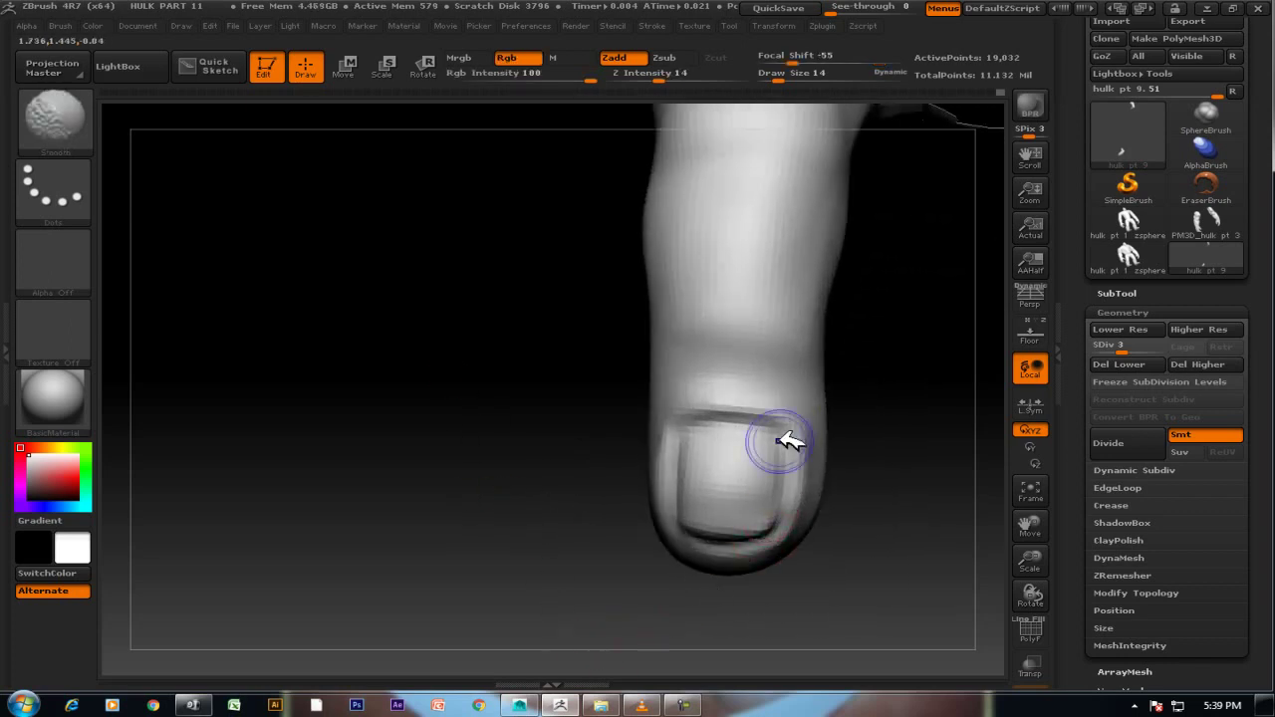
{"action": "left_click_drag", "start_coordinate": [815, 466], "coordinate": [813, 498], "text": "shift"}
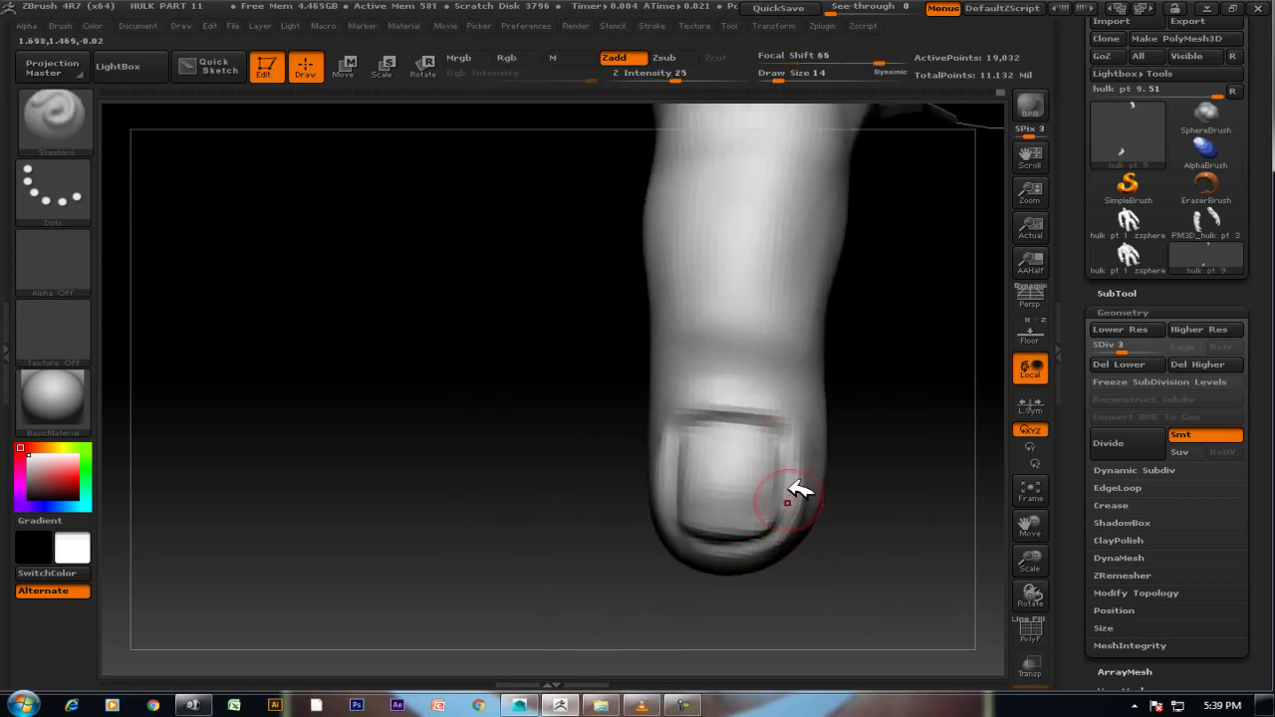
{"action": "mouse_move", "coordinate": [868, 422]}
{"action": "left_mouse_down"}
{"action": "mouse_move", "coordinate": [854, 368]}
{"action": "mouse_move", "coordinate": [805, 410]}
{"action": "left_mouse_up"}
{"action": "key", "text": "bracketright"}
{"action": "key", "text": "bracketright"}
Shrink the brush to size 18 and frame the finger's joint larger on screen.
{"action": "key", "text": "shift"}
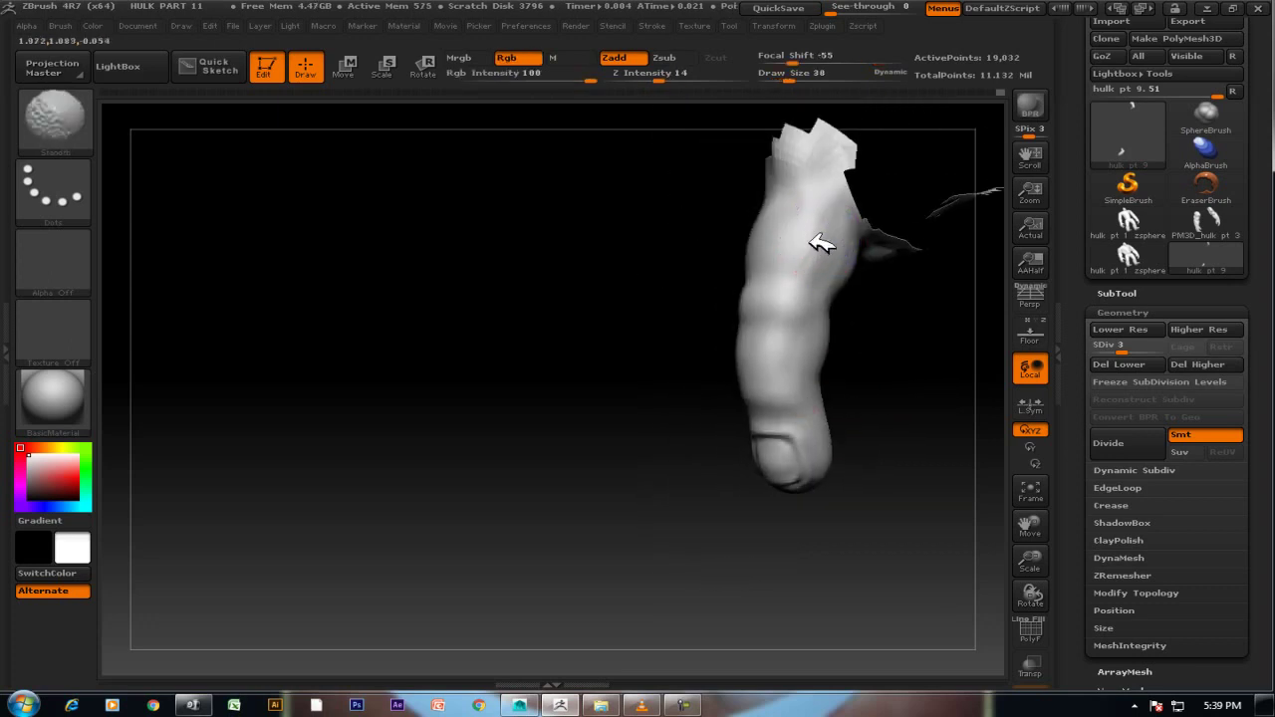
{"action": "mouse_move", "coordinate": [747, 361]}
{"action": "left_mouse_down"}
{"action": "mouse_move", "coordinate": [755, 378]}
{"action": "mouse_move", "coordinate": [834, 359]}
{"action": "mouse_move", "coordinate": [684, 418]}
{"action": "mouse_move", "coordinate": [615, 590]}
{"action": "mouse_move", "coordinate": [638, 516]}
{"action": "left_mouse_up"}
{"action": "key", "text": "bracketleft"}
{"action": "key", "text": "bracketleft"}
{"action": "key", "text": "bracketleft"}
{"action": "key", "text": "bracketleft"}
{"action": "key", "text": "shift"}
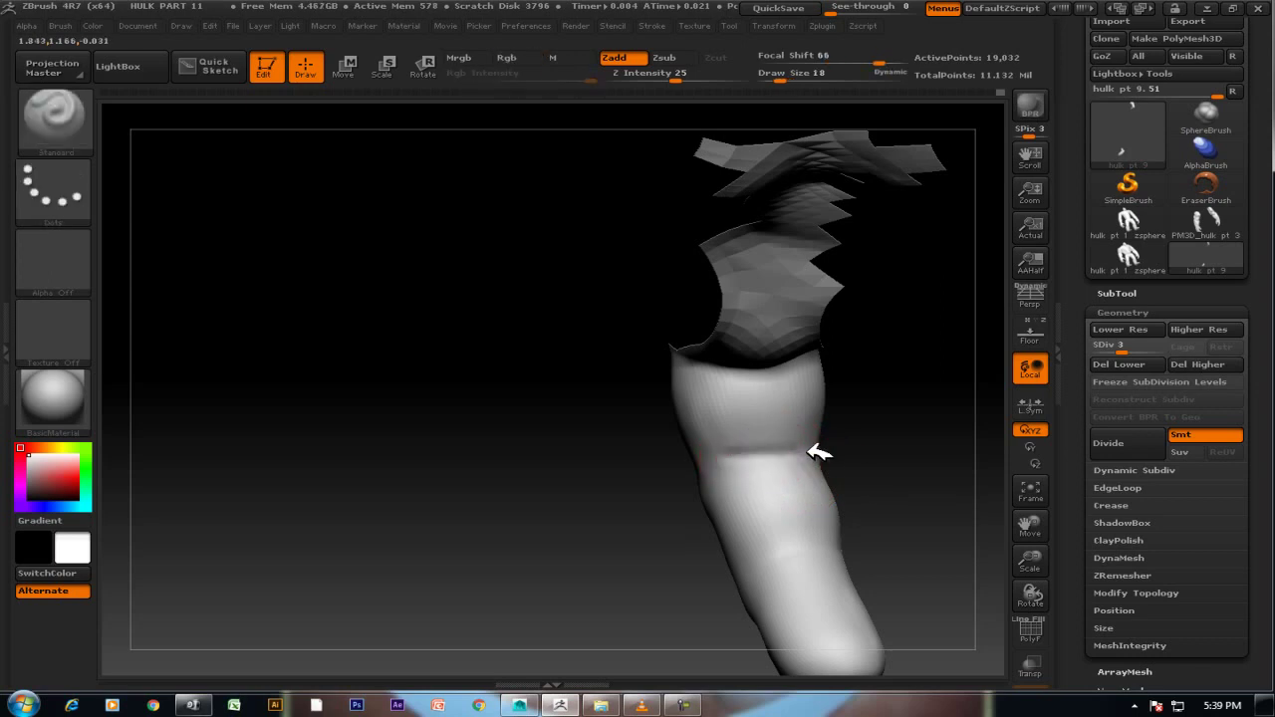
{"action": "left_click_drag", "start_coordinate": [882, 464], "coordinate": [735, 565]}
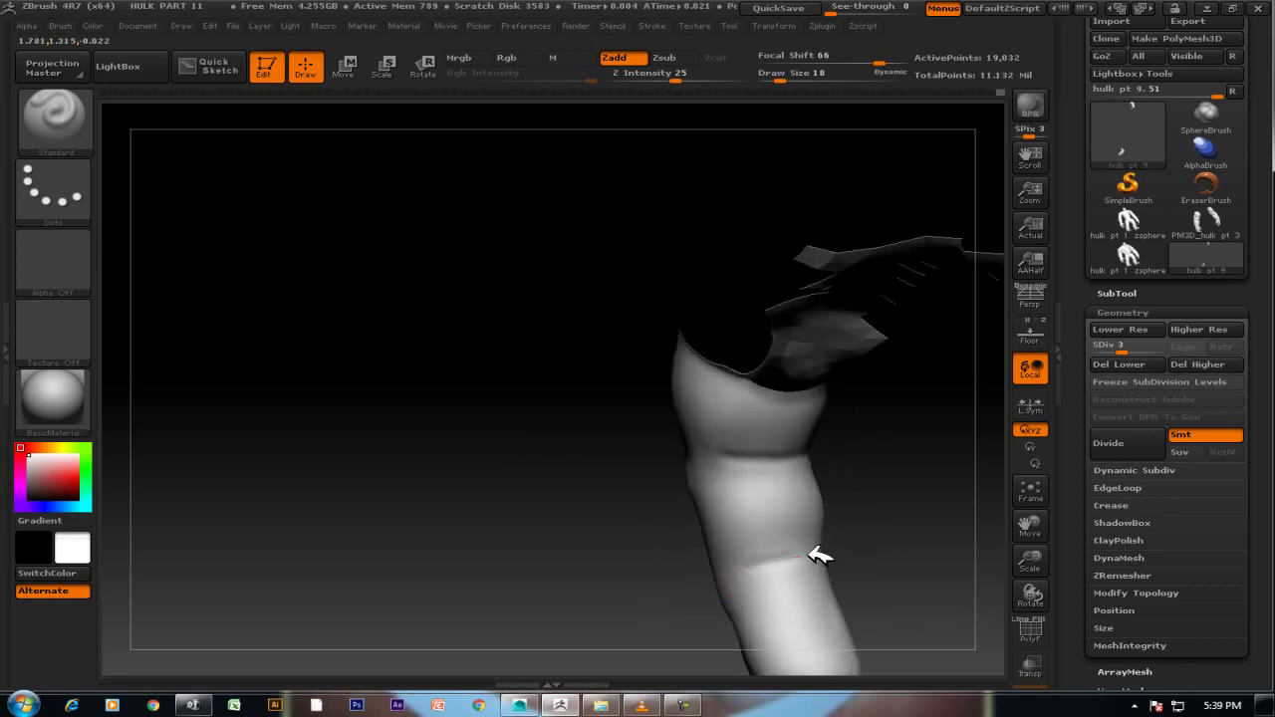
{"action": "mouse_move", "coordinate": [885, 478]}
{"action": "left_mouse_down"}
{"action": "mouse_move", "coordinate": [860, 464]}
{"action": "mouse_move", "coordinate": [897, 441]}
{"action": "mouse_move", "coordinate": [753, 460]}
{"action": "left_mouse_up"}
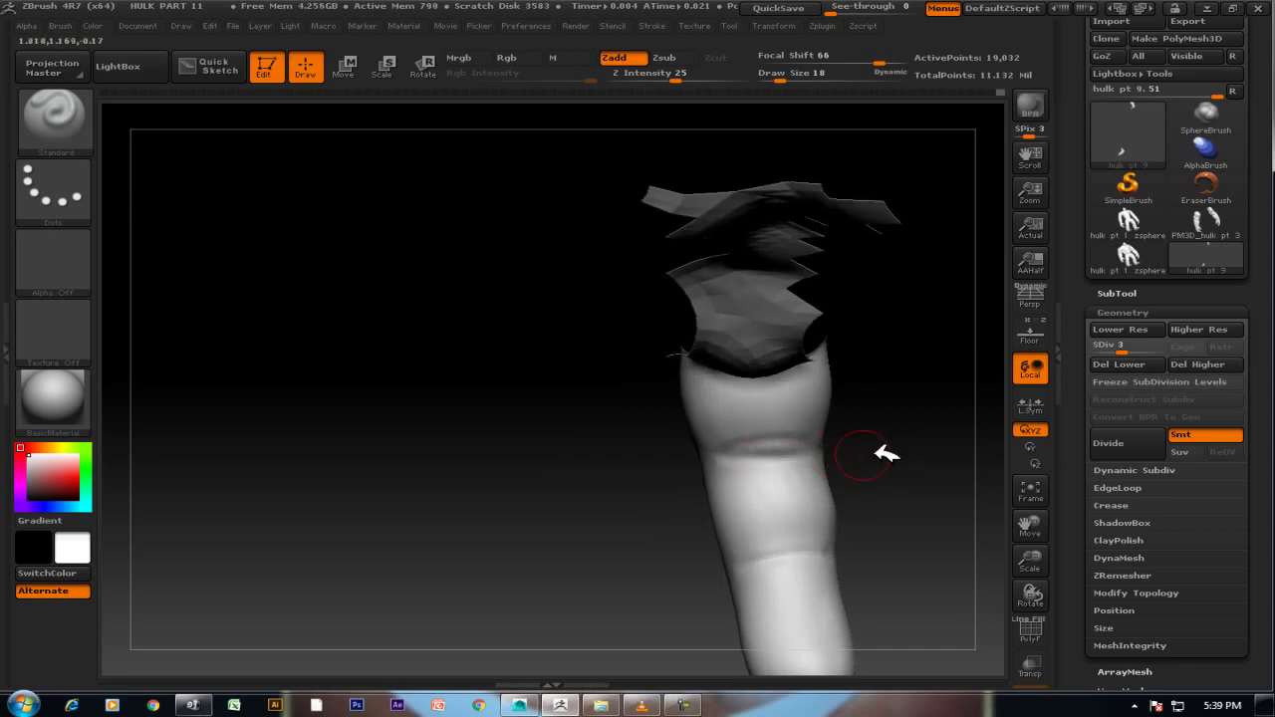
{"action": "left_click_drag", "start_coordinate": [877, 450], "coordinate": [806, 460]}
{"action": "mouse_move", "coordinate": [650, 527]}
{"action": "left_mouse_down"}
{"action": "mouse_move", "coordinate": [512, 424]}
{"action": "mouse_move", "coordinate": [569, 501]}
{"action": "mouse_move", "coordinate": [708, 483]}
{"action": "left_mouse_up"}
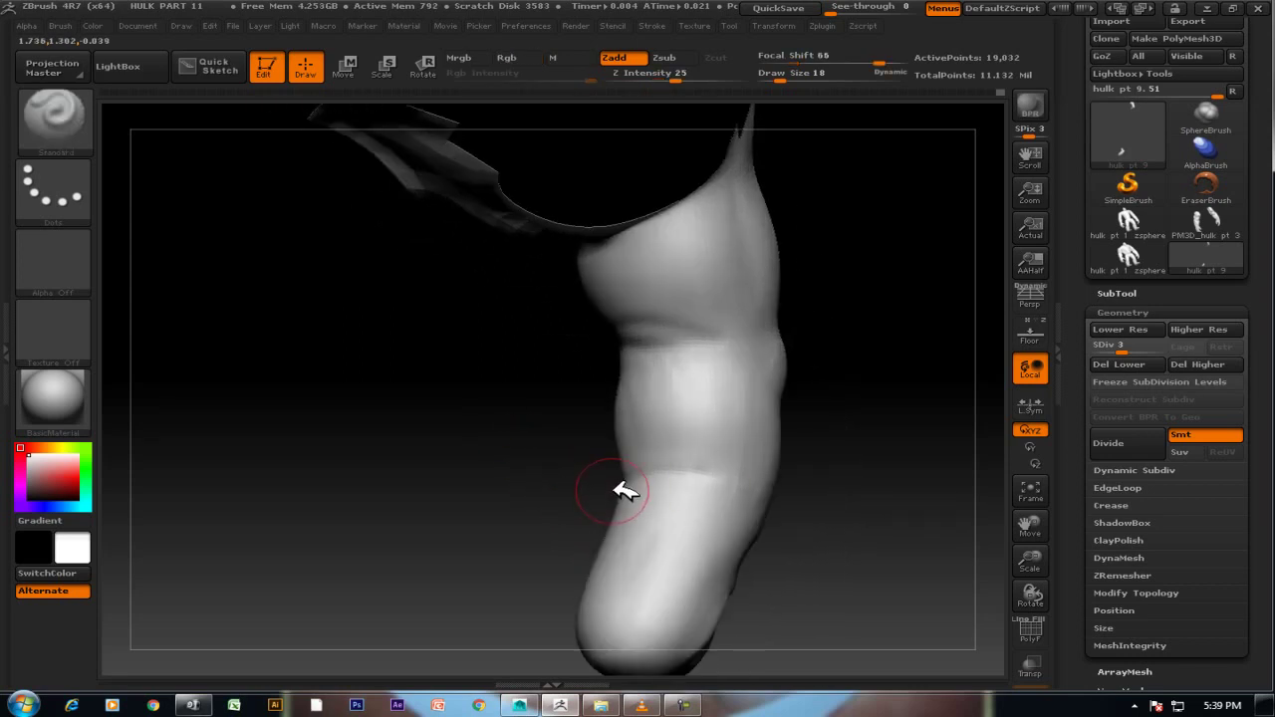
{"action": "left_click_drag", "start_coordinate": [528, 471], "coordinate": [684, 328]}
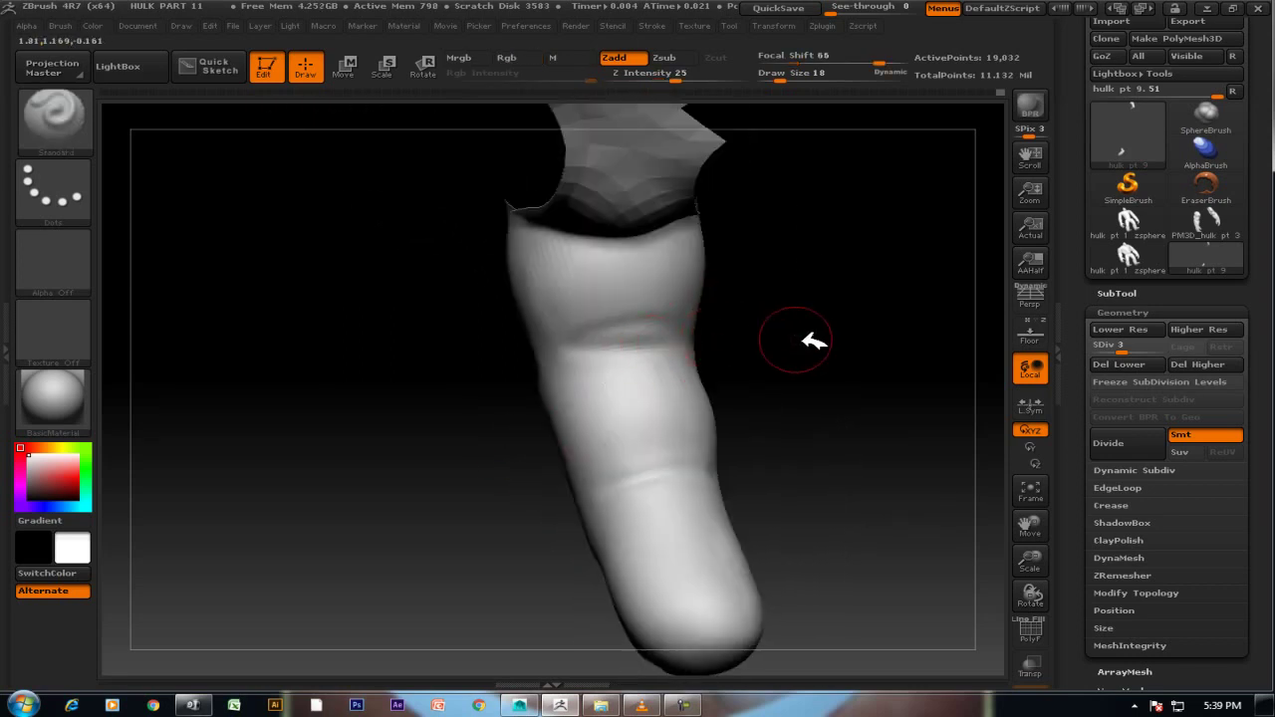
{"action": "left_click_drag", "start_coordinate": [808, 345], "coordinate": [654, 350]}
Carve and deepen a knuckle crease across the joint, smooth it, then unhide the full Hulk mesh.
{"action": "key", "text": "bracketleft"}
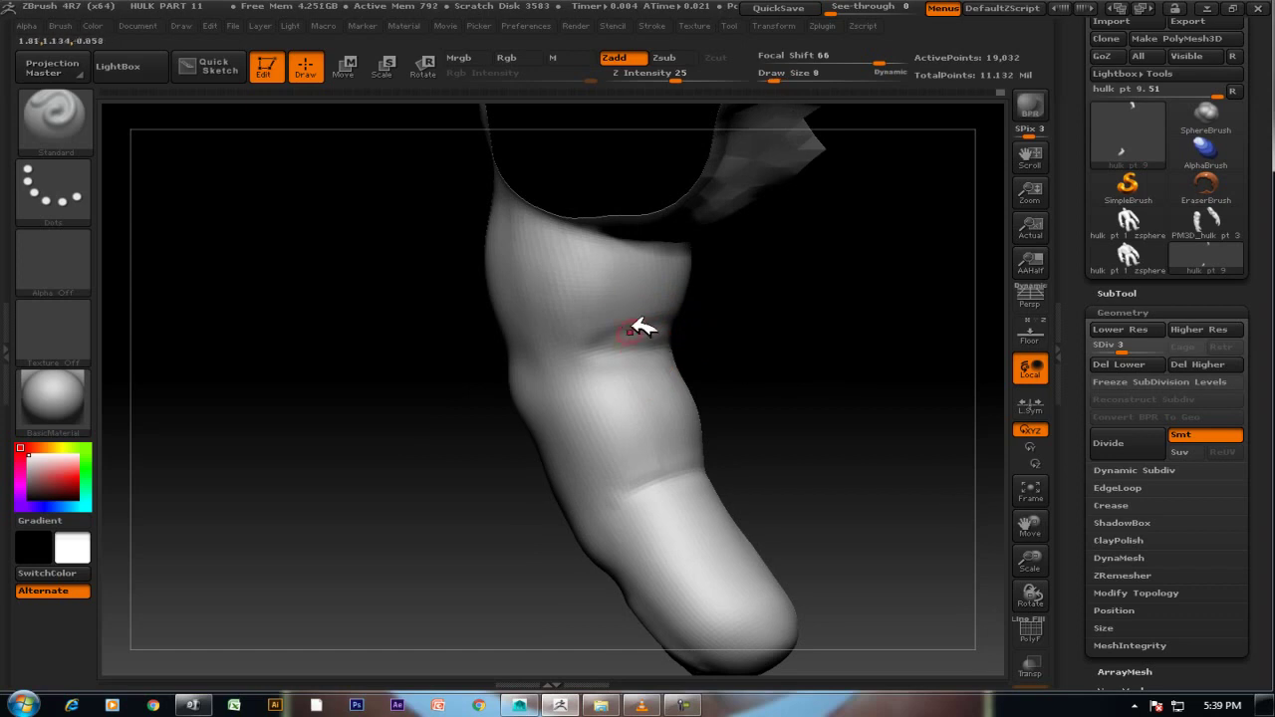
{"action": "left_click_drag", "start_coordinate": [777, 339], "coordinate": [720, 342]}
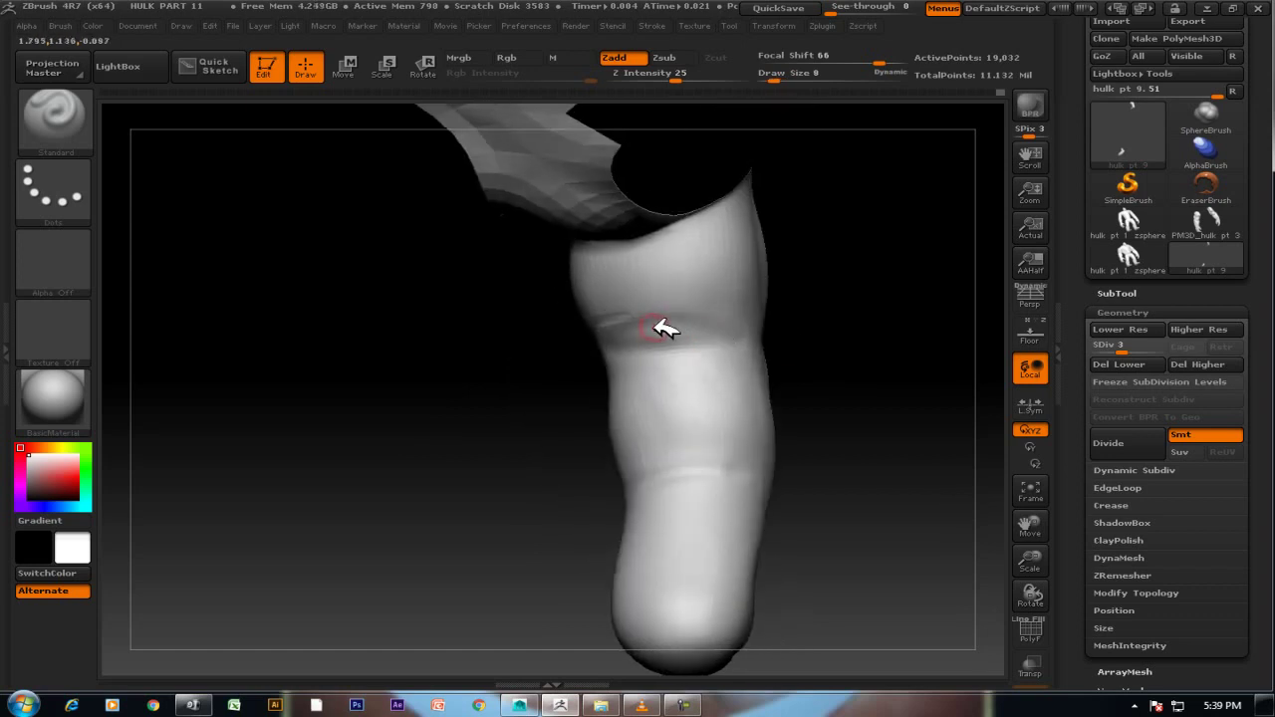
{"action": "left_click_drag", "start_coordinate": [701, 327], "coordinate": [832, 365]}
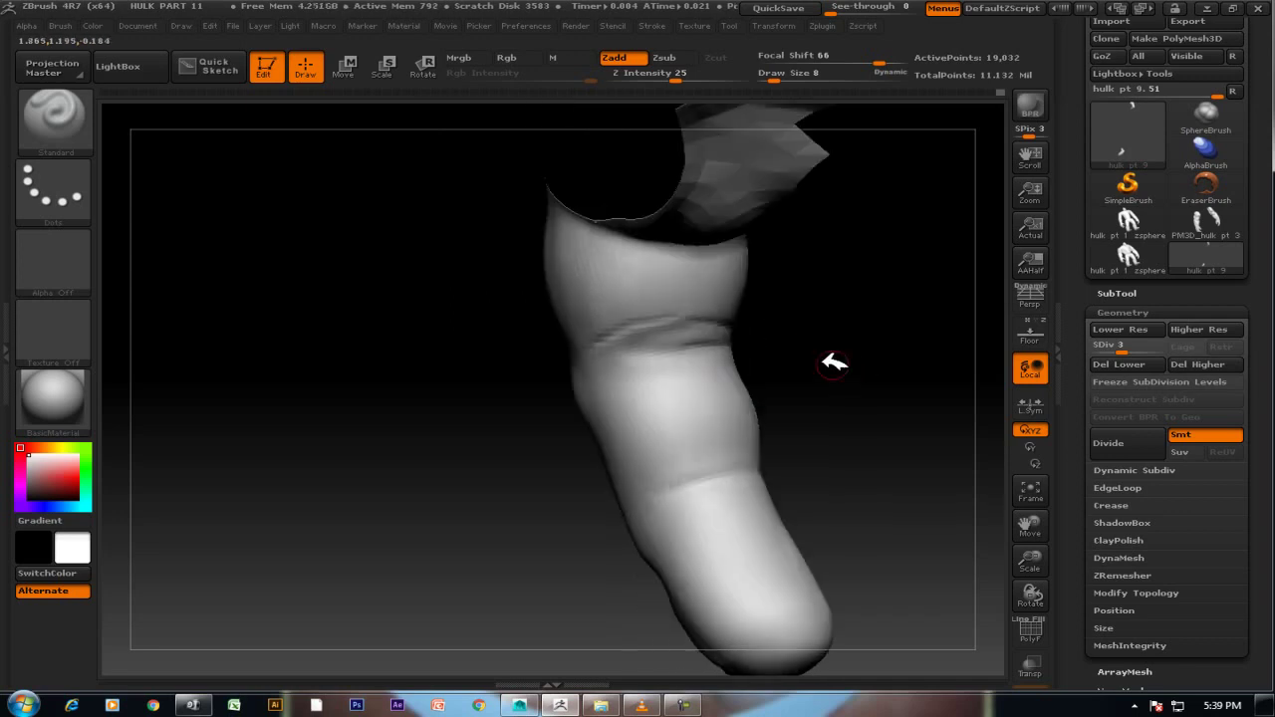
{"action": "left_click_drag", "start_coordinate": [682, 347], "coordinate": [583, 361]}
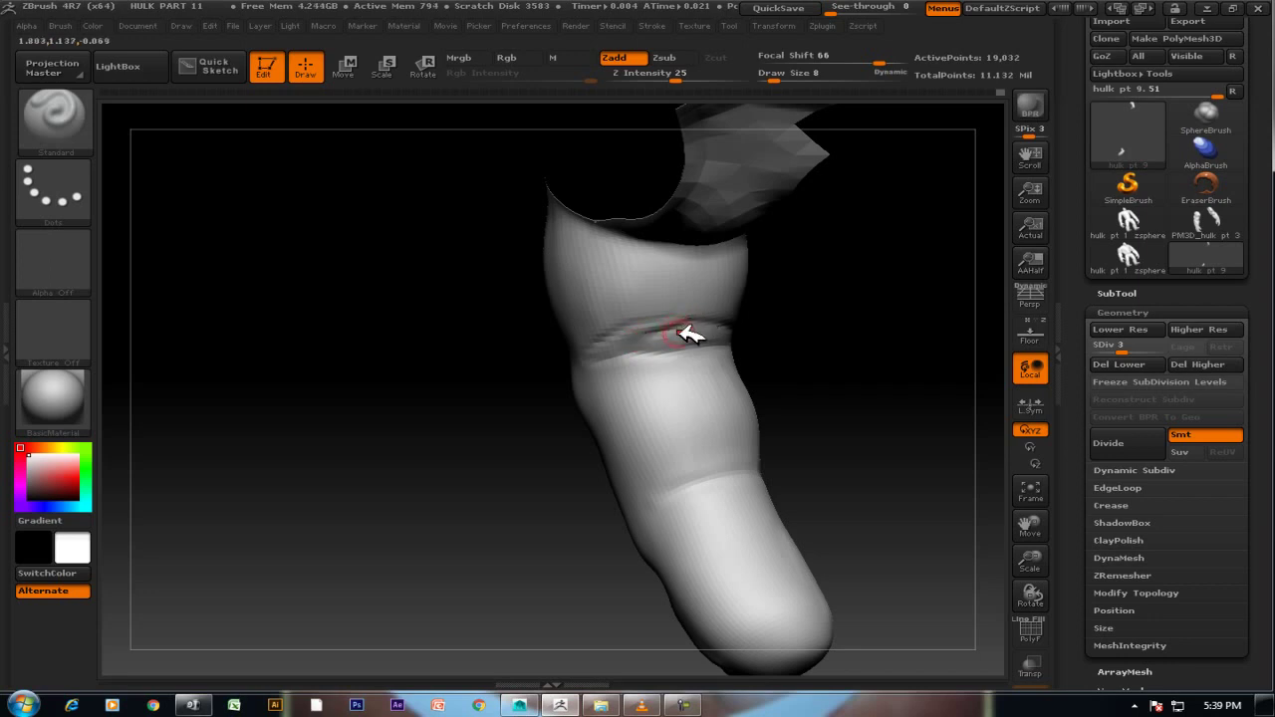
{"action": "key", "text": "shift"}
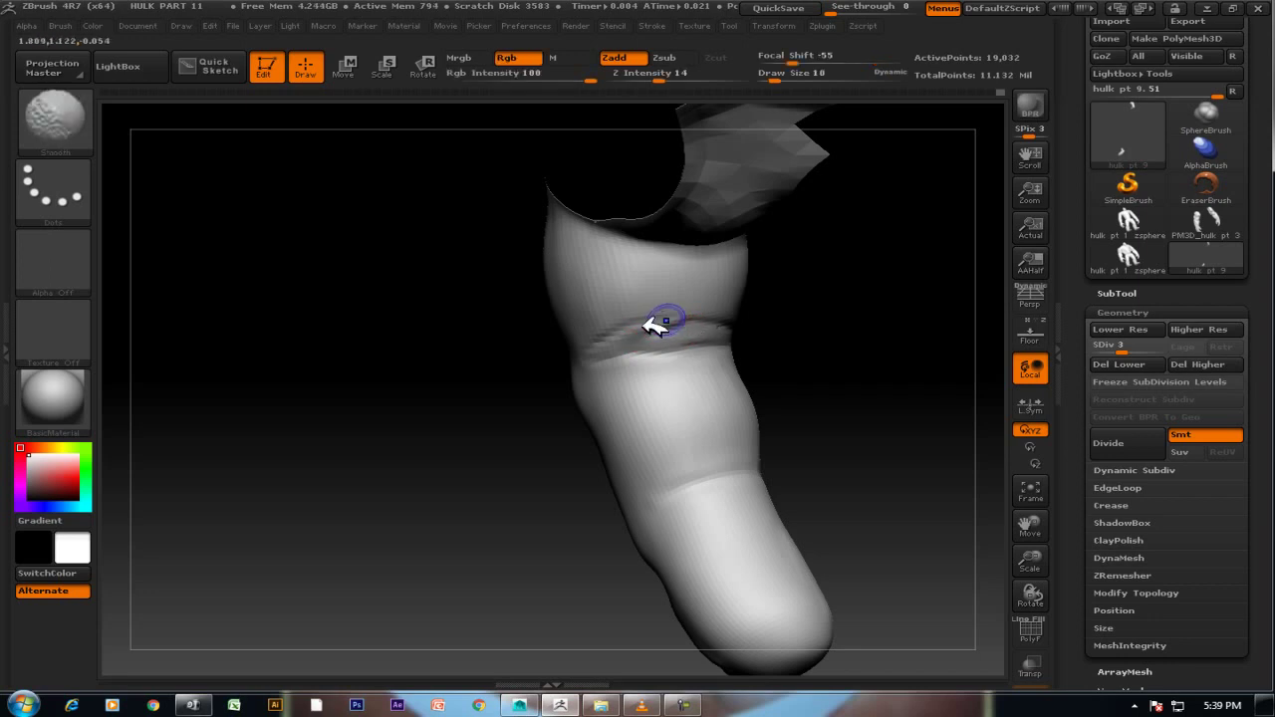
{"action": "mouse_move", "coordinate": [797, 364]}
{"action": "left_mouse_down"}
{"action": "mouse_move", "coordinate": [803, 336]}
{"action": "mouse_move", "coordinate": [754, 365]}
{"action": "mouse_move", "coordinate": [803, 409]}
{"action": "mouse_move", "coordinate": [697, 393]}
{"action": "left_mouse_up"}
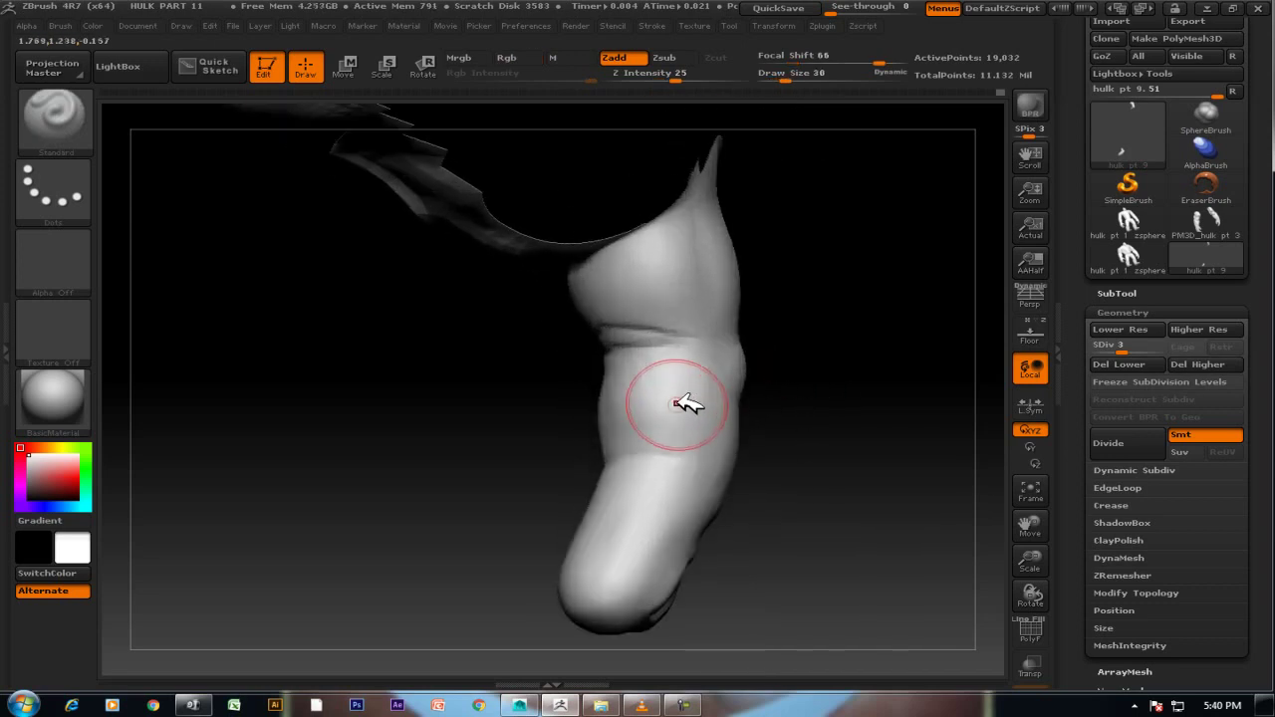
{"action": "key", "text": "shift"}
{"action": "left_click_drag", "start_coordinate": [661, 421], "coordinate": [831, 412]}
{"action": "left_click", "coordinate": [834, 404], "text": "ctrl+shift"}
{"action": "mouse_move", "coordinate": [359, 507]}
{"action": "left_mouse_down"}
{"action": "mouse_move", "coordinate": [541, 495]}
{"action": "mouse_move", "coordinate": [746, 450]}
{"action": "mouse_move", "coordinate": [890, 373]}
{"action": "mouse_move", "coordinate": [932, 440]}
{"action": "mouse_move", "coordinate": [925, 418]}
{"action": "mouse_move", "coordinate": [783, 421]}
{"action": "mouse_move", "coordinate": [711, 399]}
{"action": "mouse_move", "coordinate": [702, 408]}
{"action": "mouse_move", "coordinate": [891, 370]}
{"action": "mouse_move", "coordinate": [973, 509]}
{"action": "mouse_move", "coordinate": [973, 563]}
{"action": "mouse_move", "coordinate": [970, 535]}
{"action": "mouse_move", "coordinate": [919, 489]}
{"action": "left_mouse_up"}
Frame the whole Hulk body, zoom in on the hand, and select the ClayBuildup brush.
{"action": "key", "text": "f"}
{"action": "mouse_move", "coordinate": [854, 427]}
{"action": "left_mouse_down", "text": "alt"}
{"action": "mouse_move", "coordinate": [924, 479]}
{"action": "mouse_move", "coordinate": [906, 488]}
{"action": "mouse_move", "coordinate": [866, 433]}
{"action": "left_mouse_up", "text": "alt"}
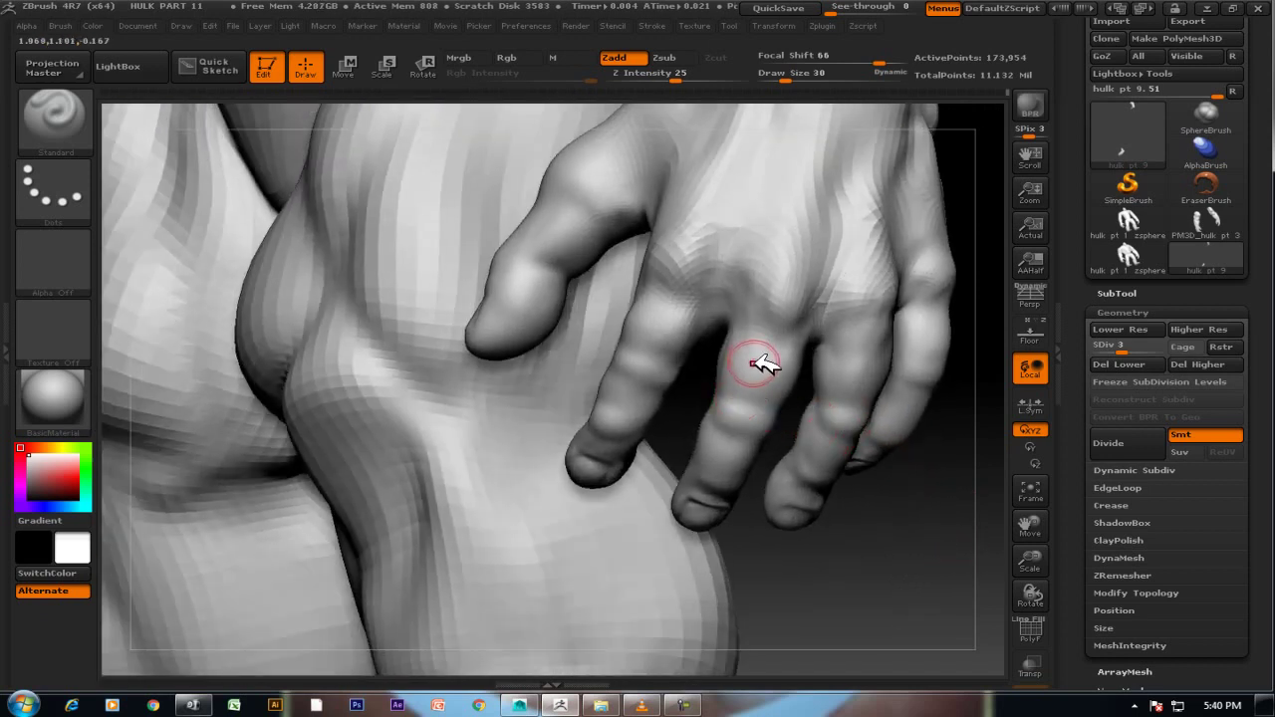
{"action": "key", "text": "b"}
{"action": "left_click", "coordinate": [128, 257]}
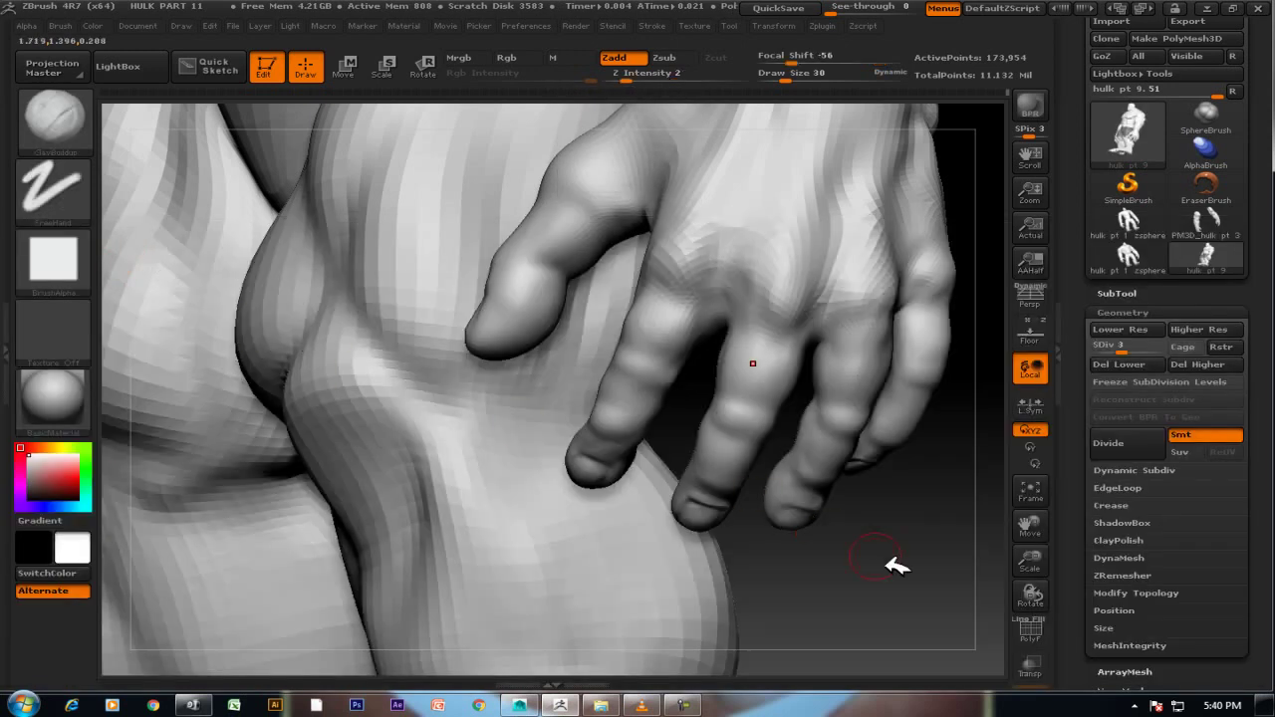
{"action": "left_click_drag", "start_coordinate": [897, 566], "coordinate": [934, 561]}
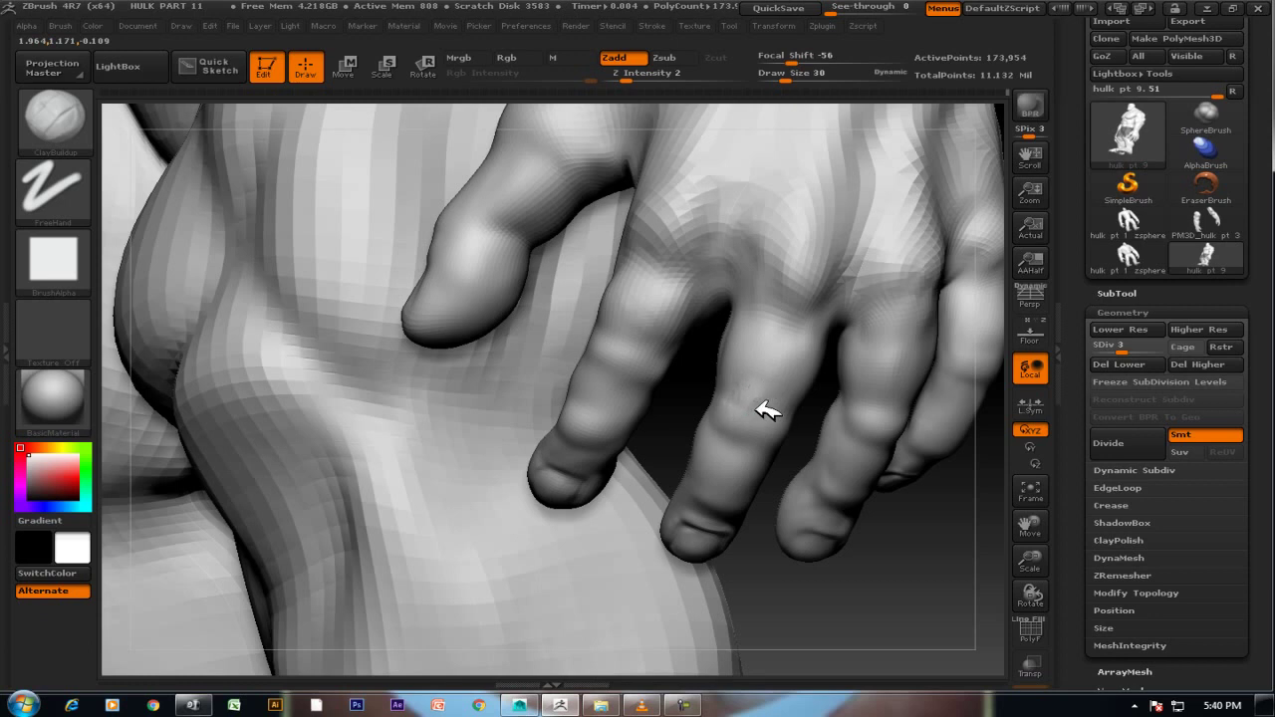
Shift-smooth the knuckle bumps along the fingers while rotating around the hand.
{"action": "key", "text": "shift"}
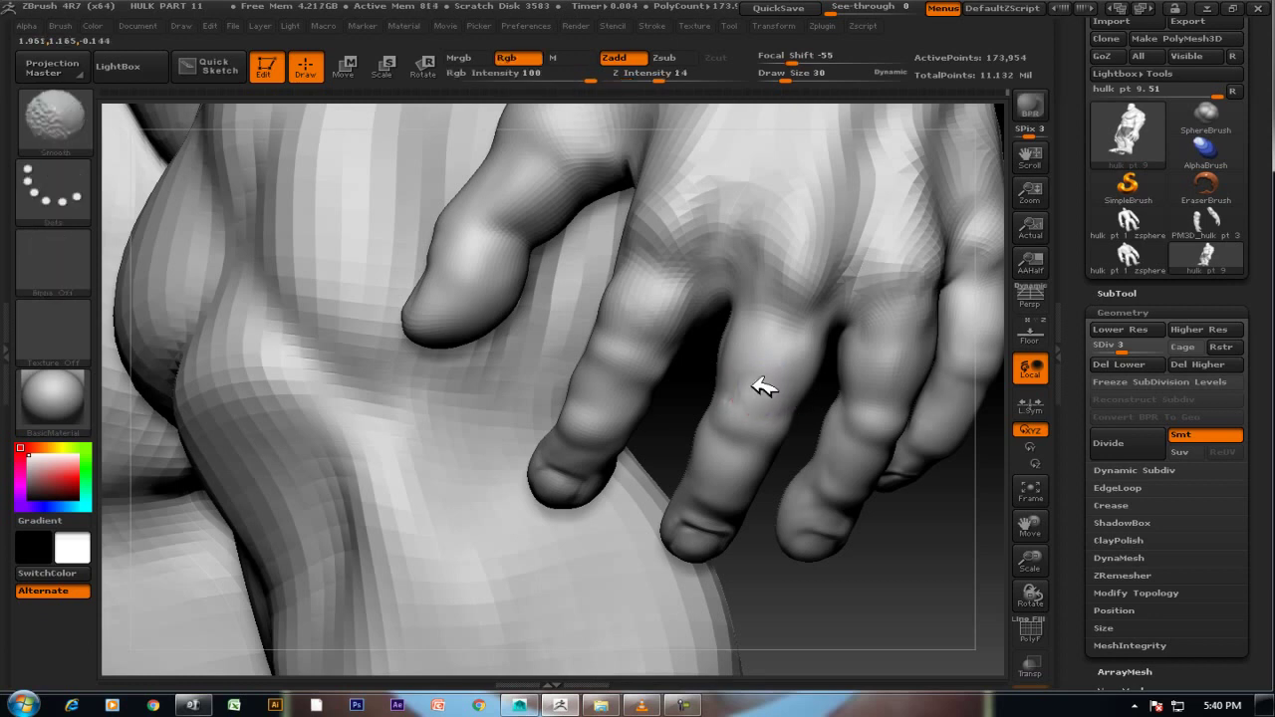
{"action": "left_click_drag", "start_coordinate": [922, 596], "coordinate": [787, 448]}
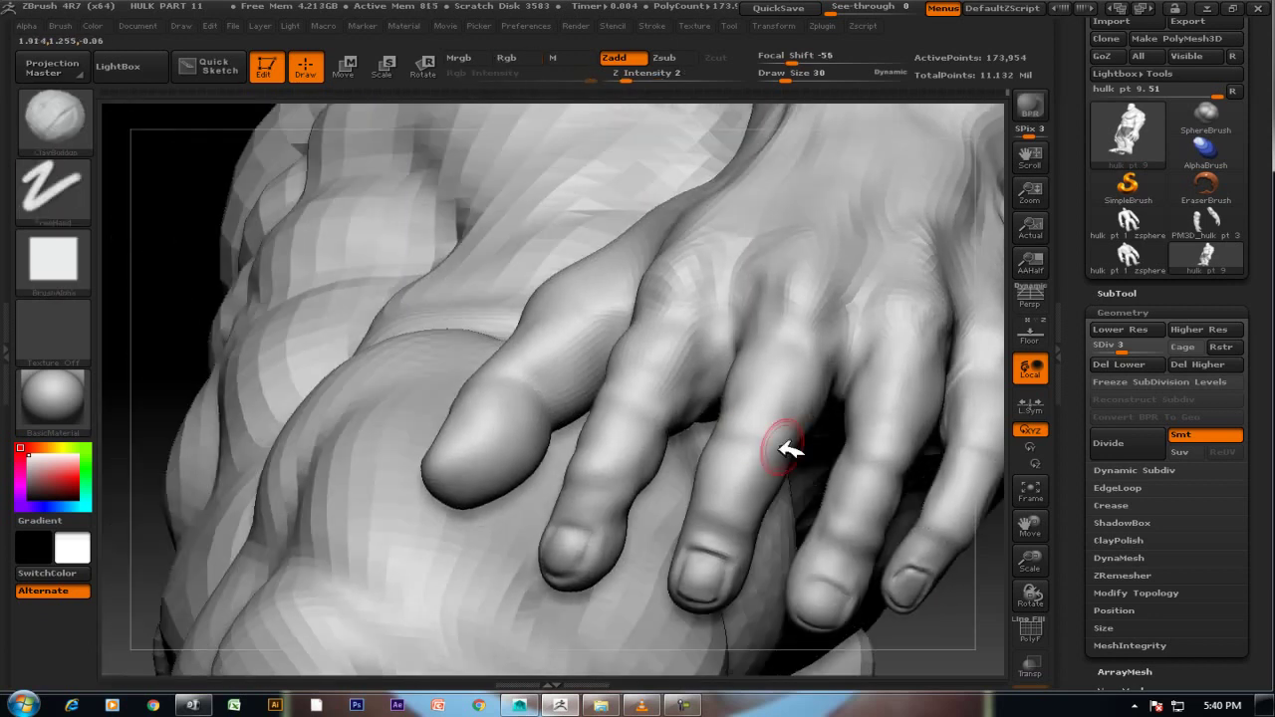
{"action": "key", "text": "shift"}
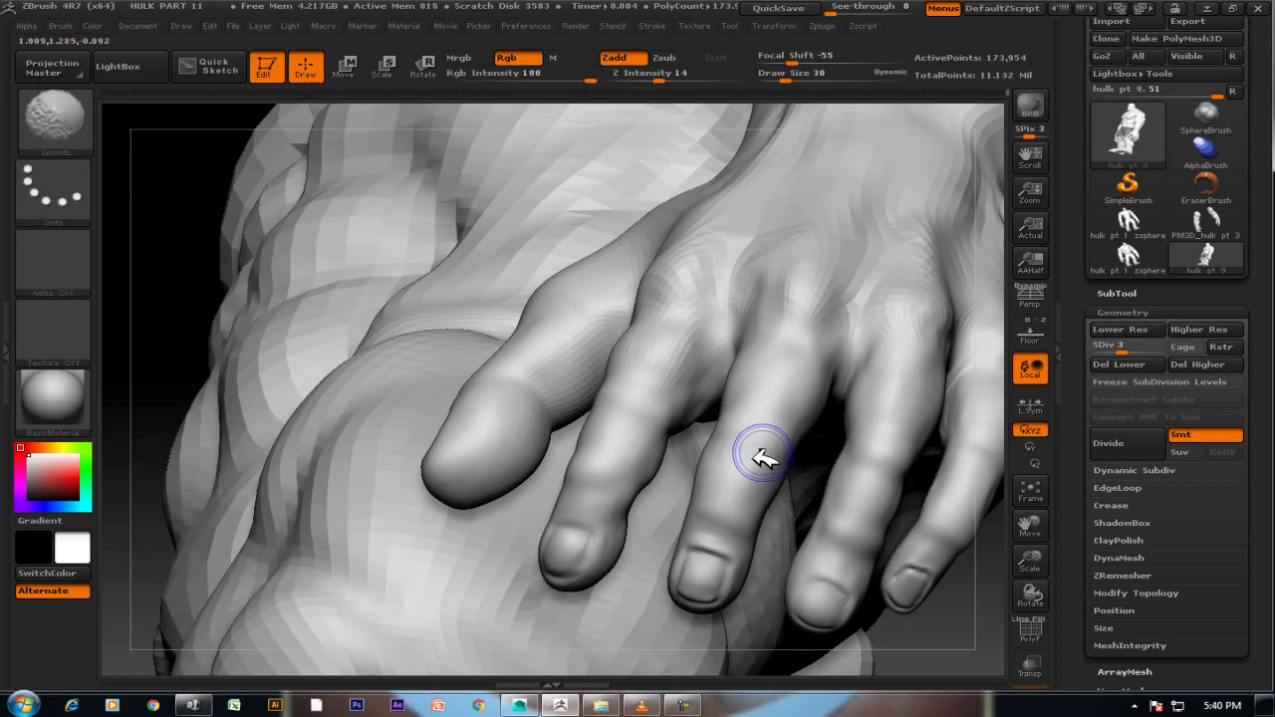
{"action": "mouse_move", "coordinate": [826, 532]}
{"action": "left_mouse_down"}
{"action": "mouse_move", "coordinate": [999, 666]}
{"action": "mouse_move", "coordinate": [806, 461]}
{"action": "left_mouse_up"}
{"action": "key", "text": "shift"}
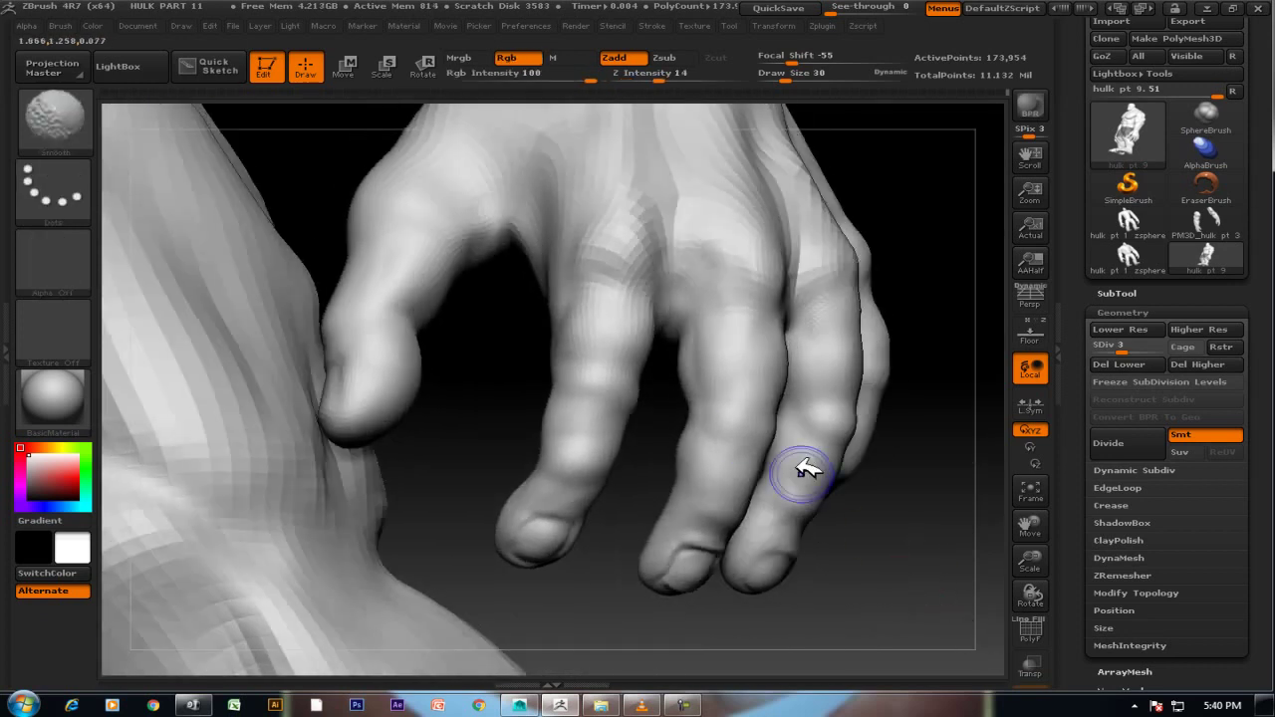
{"action": "key", "text": "shift"}
{"action": "key", "text": "shift"}
{"action": "left_click_drag", "start_coordinate": [926, 432], "coordinate": [933, 428]}
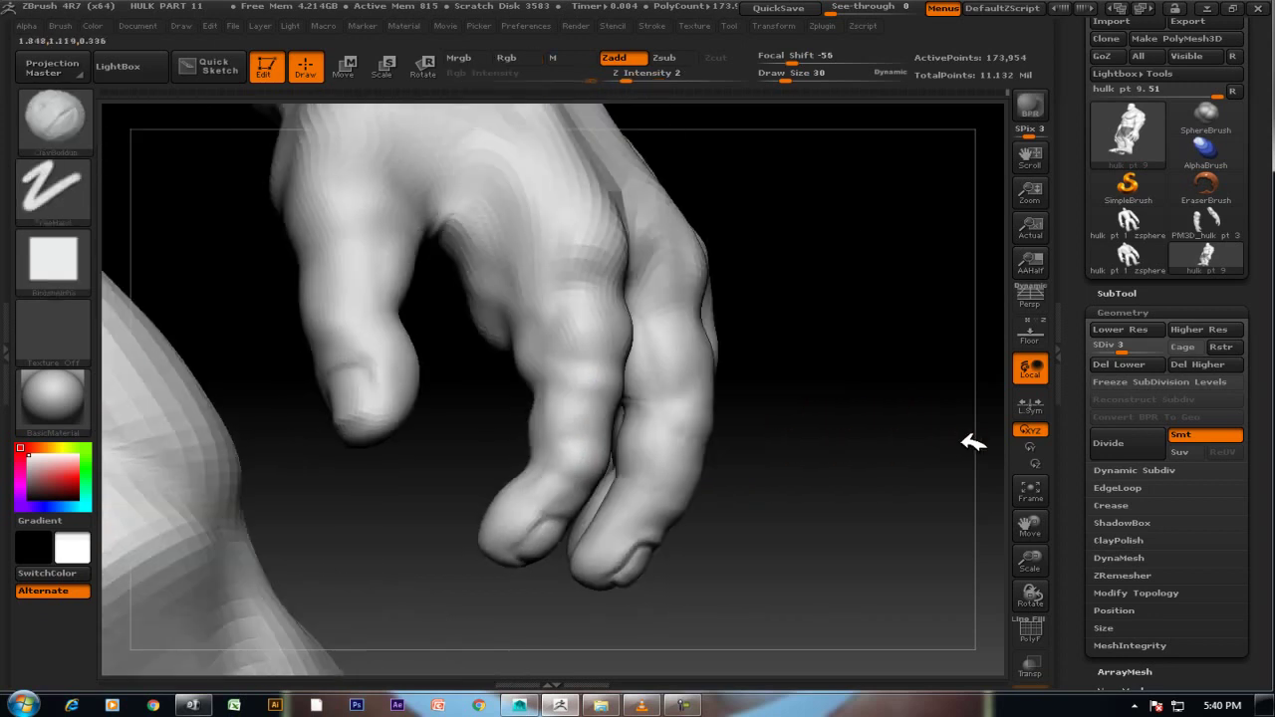
Ctrl+Shift-click to hide the rest of the hand, leaving a single finger visible.
{"action": "left_click", "coordinate": [599, 400], "text": "ctrl+alt+shift"}
{"action": "left_click", "coordinate": [598, 407], "text": "ctrl+alt+shift"}
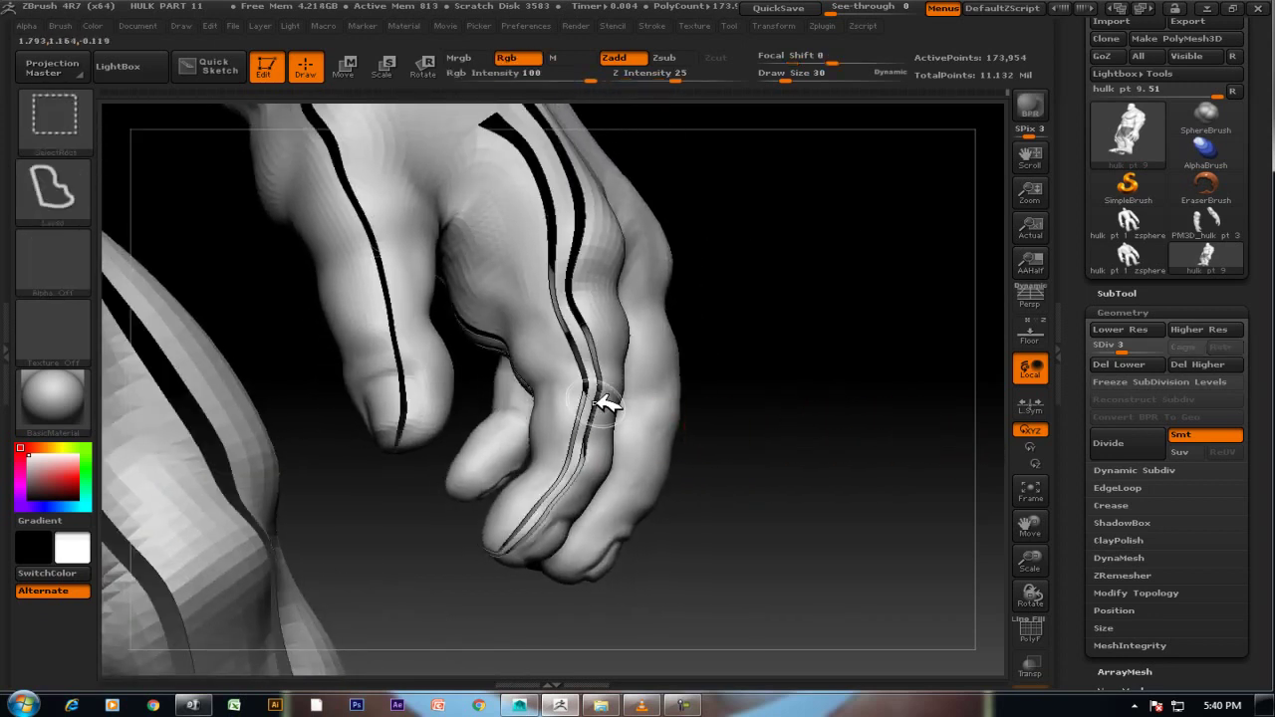
{"action": "left_click", "coordinate": [624, 427], "text": "ctrl+alt+shift"}
{"action": "left_click", "coordinate": [825, 391], "text": "ctrl+shift"}
{"action": "left_click", "coordinate": [612, 356], "text": "ctrl+shift"}
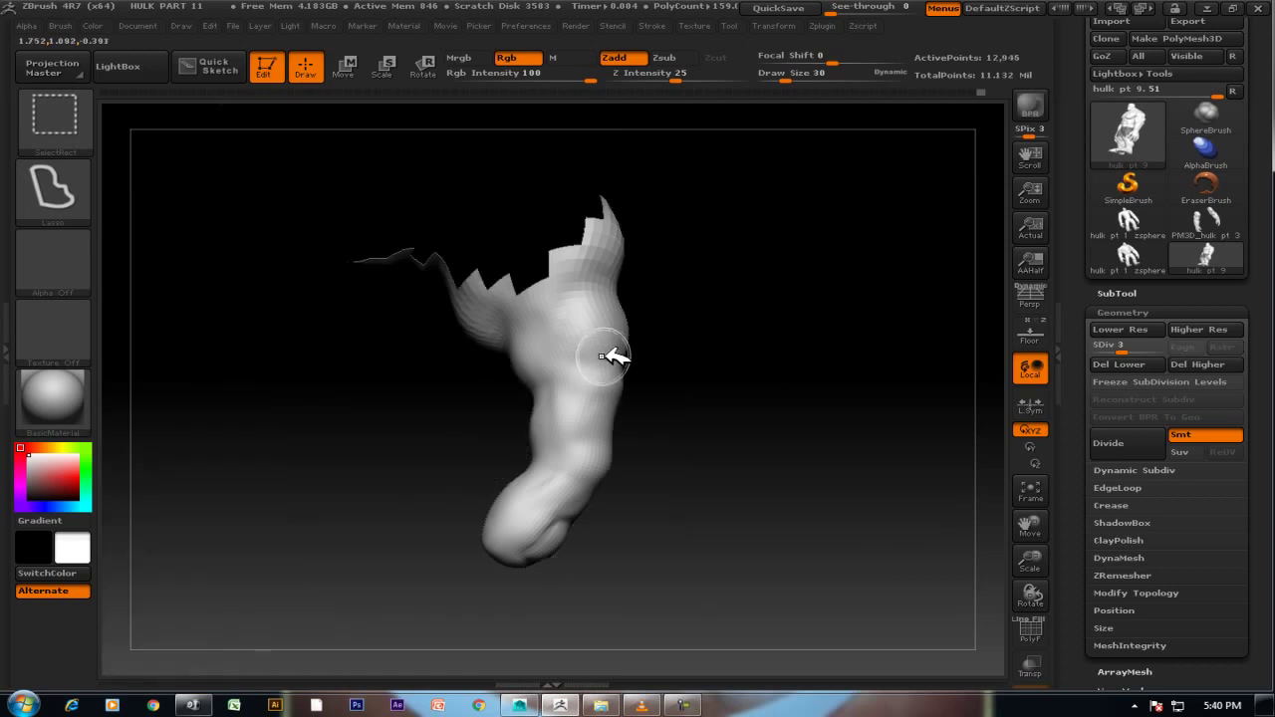
{"action": "mouse_move", "coordinate": [683, 421]}
{"action": "left_mouse_down"}
{"action": "mouse_move", "coordinate": [827, 391]}
{"action": "mouse_move", "coordinate": [797, 422]}
{"action": "mouse_move", "coordinate": [754, 369]}
{"action": "left_mouse_up"}
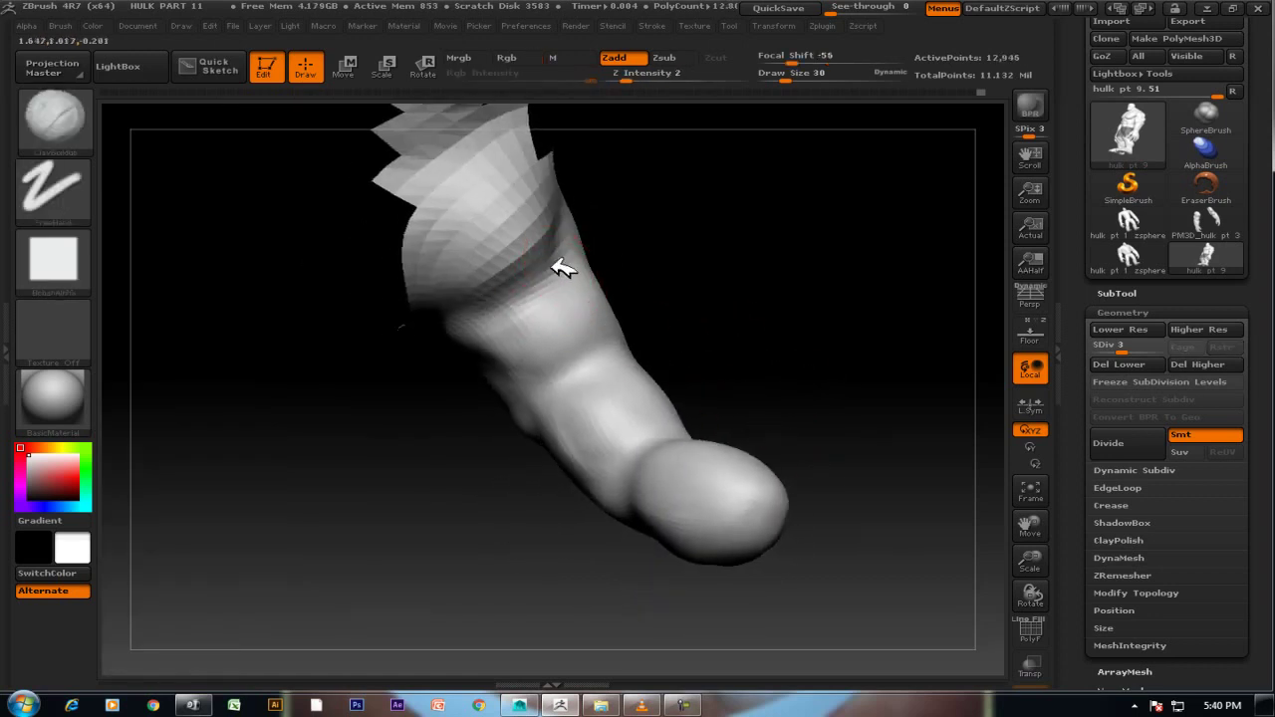
Build up clay forms on the finger's surface and upper section, smoothing between strokes.
{"action": "key", "text": "shift"}
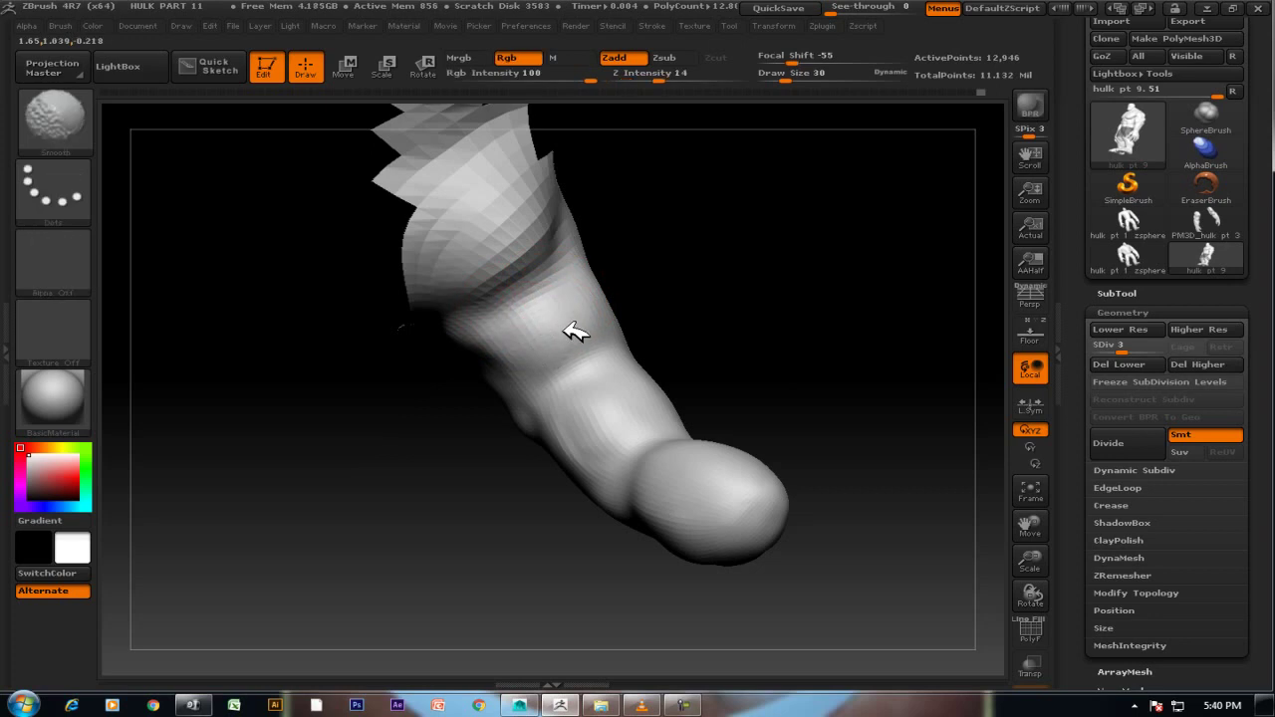
{"action": "left_click_drag", "start_coordinate": [617, 288], "coordinate": [649, 322]}
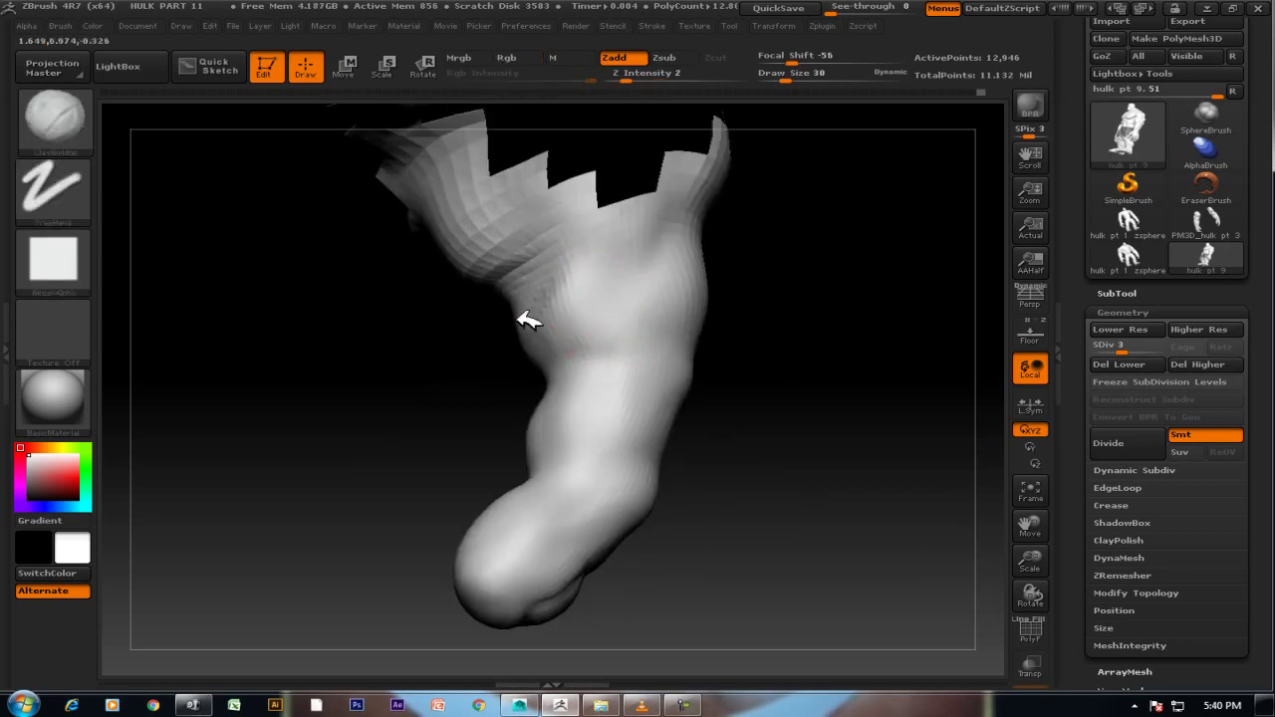
{"action": "mouse_move", "coordinate": [549, 351]}
{"action": "left_mouse_down"}
{"action": "mouse_move", "coordinate": [569, 262]}
{"action": "mouse_move", "coordinate": [607, 333]}
{"action": "mouse_move", "coordinate": [630, 288]}
{"action": "mouse_move", "coordinate": [607, 285]}
{"action": "mouse_move", "coordinate": [591, 317]}
{"action": "mouse_move", "coordinate": [584, 298]}
{"action": "left_mouse_up"}
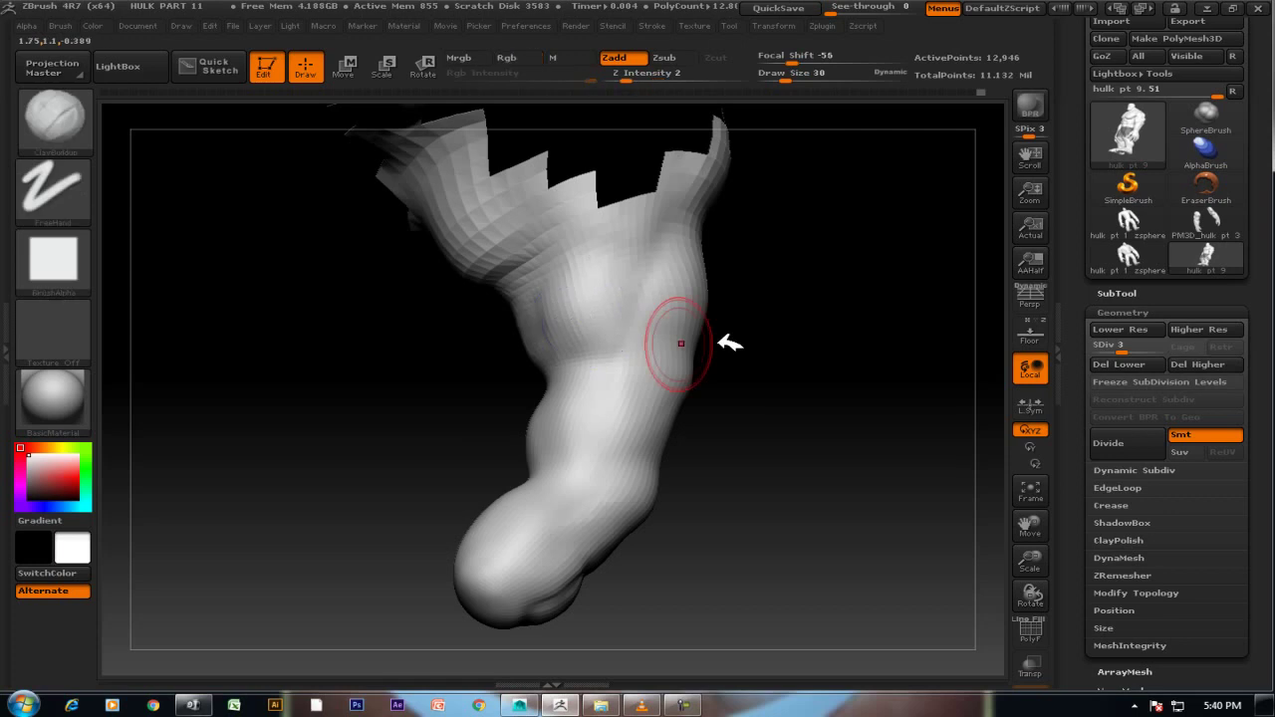
{"action": "left_click_drag", "start_coordinate": [735, 336], "coordinate": [781, 333]}
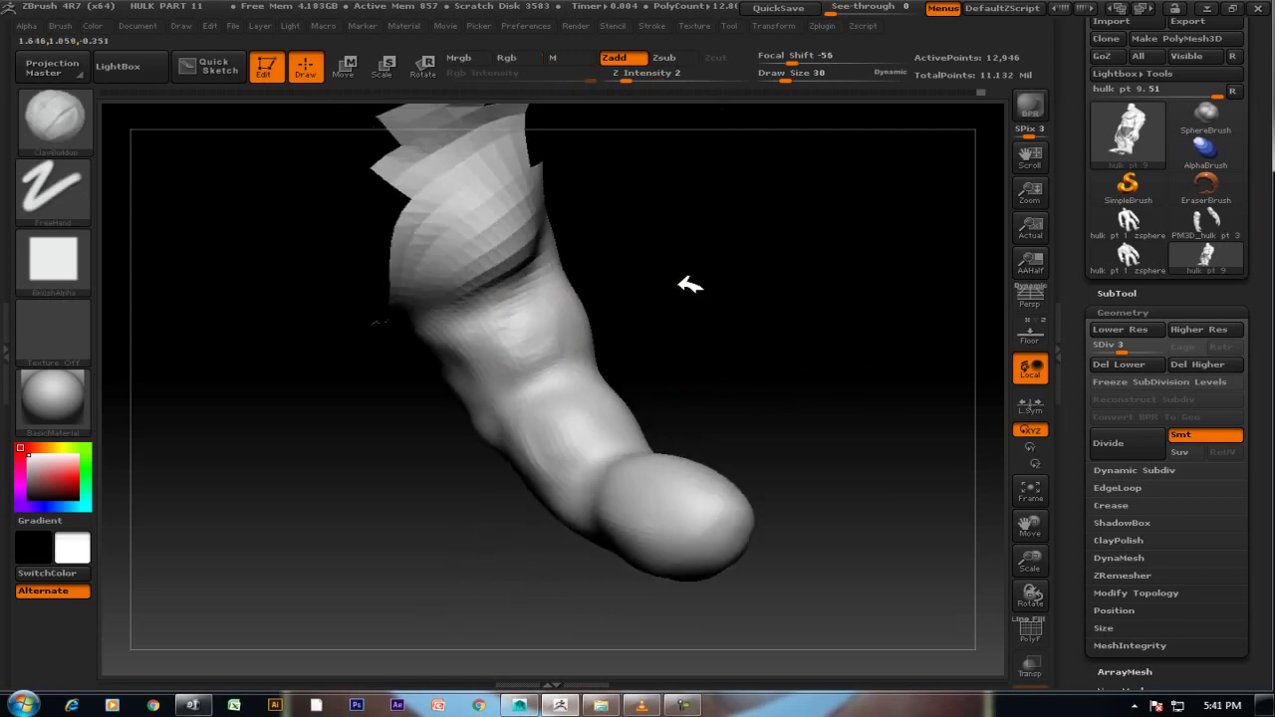
{"action": "left_click_drag", "start_coordinate": [689, 285], "coordinate": [529, 313]}
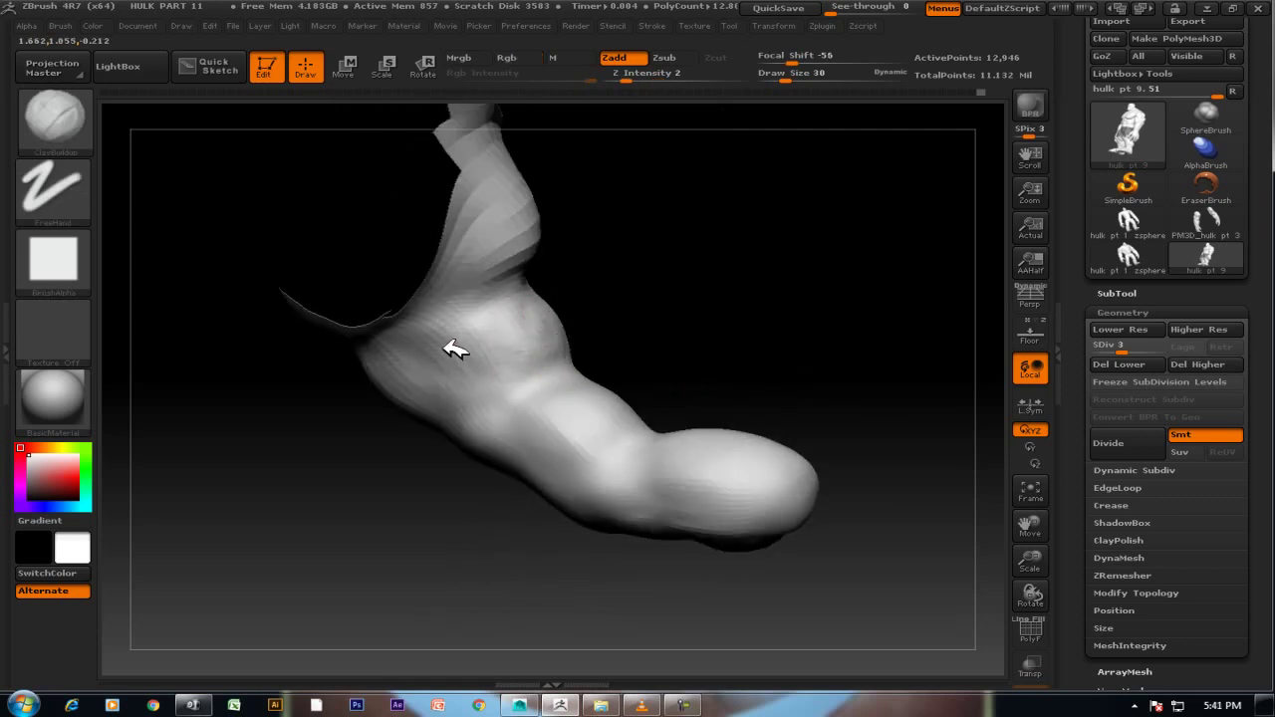
{"action": "key", "text": "shift"}
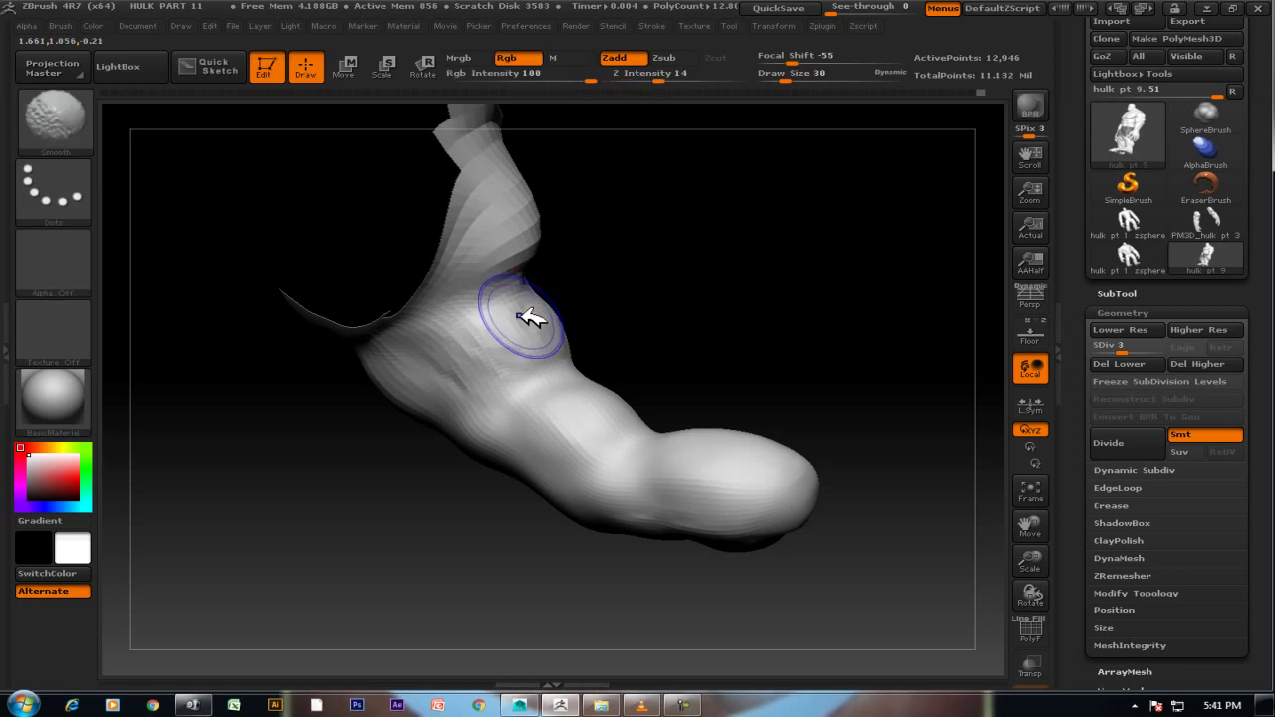
{"action": "left_click_drag", "start_coordinate": [549, 350], "coordinate": [601, 370], "text": "shift"}
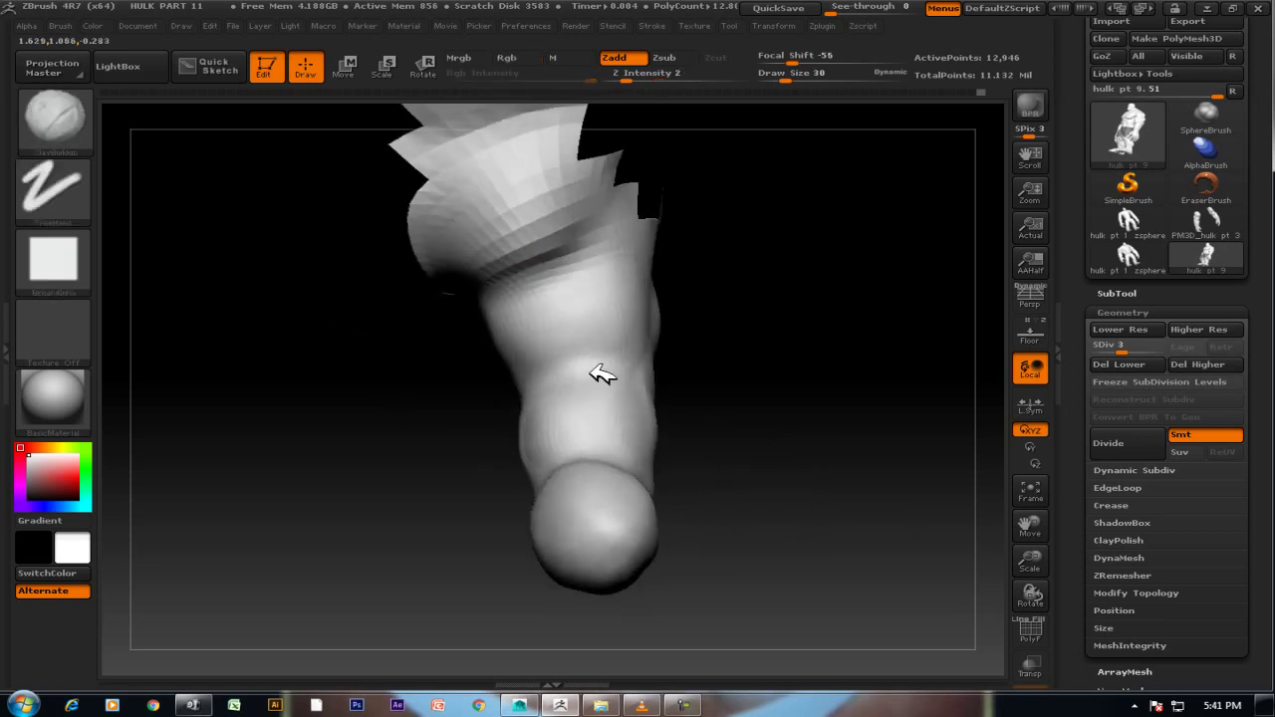
{"action": "mouse_move", "coordinate": [595, 257]}
{"action": "left_mouse_down"}
{"action": "mouse_move", "coordinate": [484, 328]}
{"action": "mouse_move", "coordinate": [547, 307]}
{"action": "mouse_move", "coordinate": [572, 348]}
{"action": "mouse_move", "coordinate": [626, 314]}
{"action": "mouse_move", "coordinate": [644, 348]}
{"action": "left_mouse_up"}
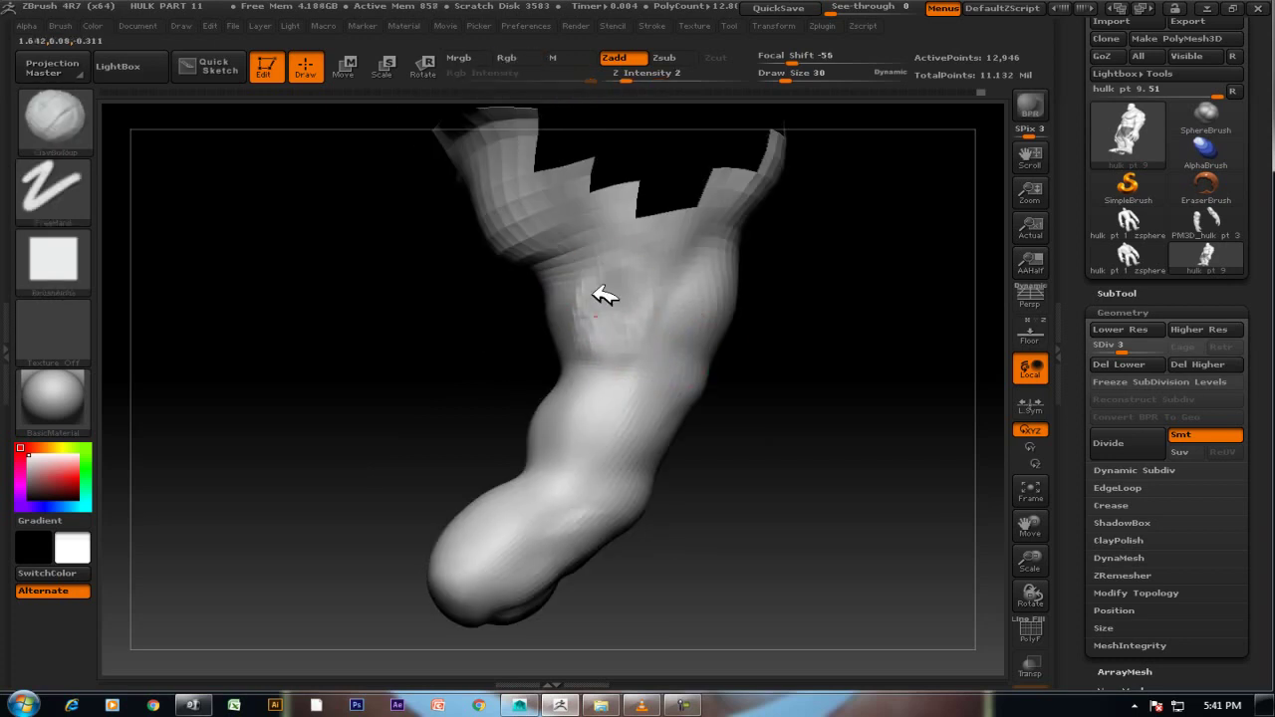
Shift-smooth the finger from several angles, including the area near the fingertip.
{"action": "key", "text": "shift"}
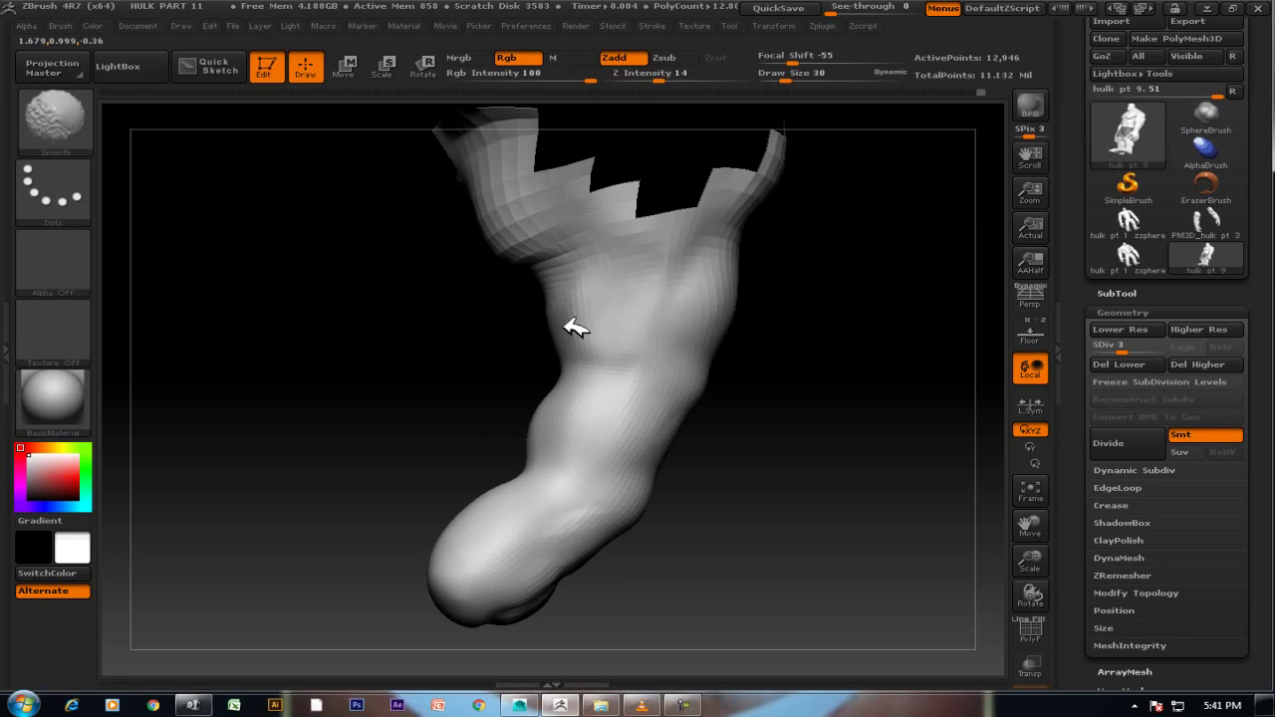
{"action": "mouse_move", "coordinate": [843, 293]}
{"action": "left_mouse_down"}
{"action": "mouse_move", "coordinate": [787, 307]}
{"action": "mouse_move", "coordinate": [897, 347]}
{"action": "left_mouse_up"}
{"action": "key", "text": "shift"}
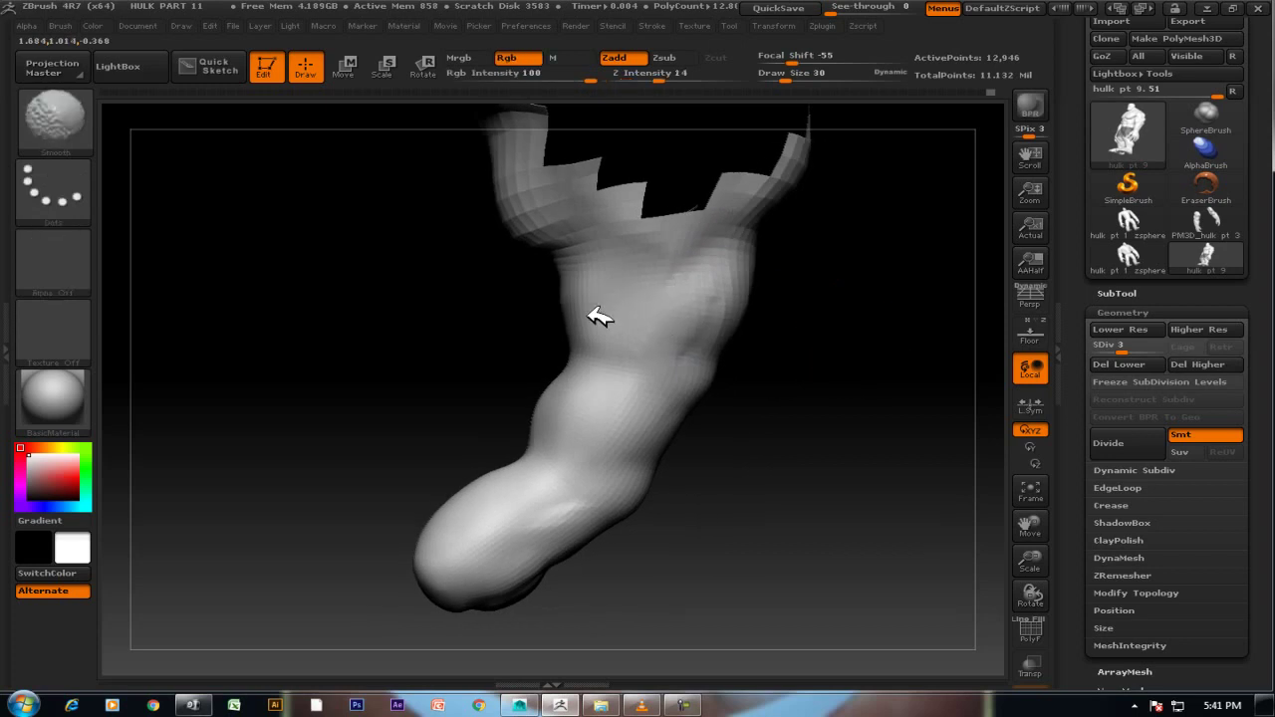
{"action": "mouse_move", "coordinate": [567, 291]}
{"action": "left_mouse_down"}
{"action": "mouse_move", "coordinate": [620, 328]}
{"action": "mouse_move", "coordinate": [638, 447]}
{"action": "left_mouse_up"}
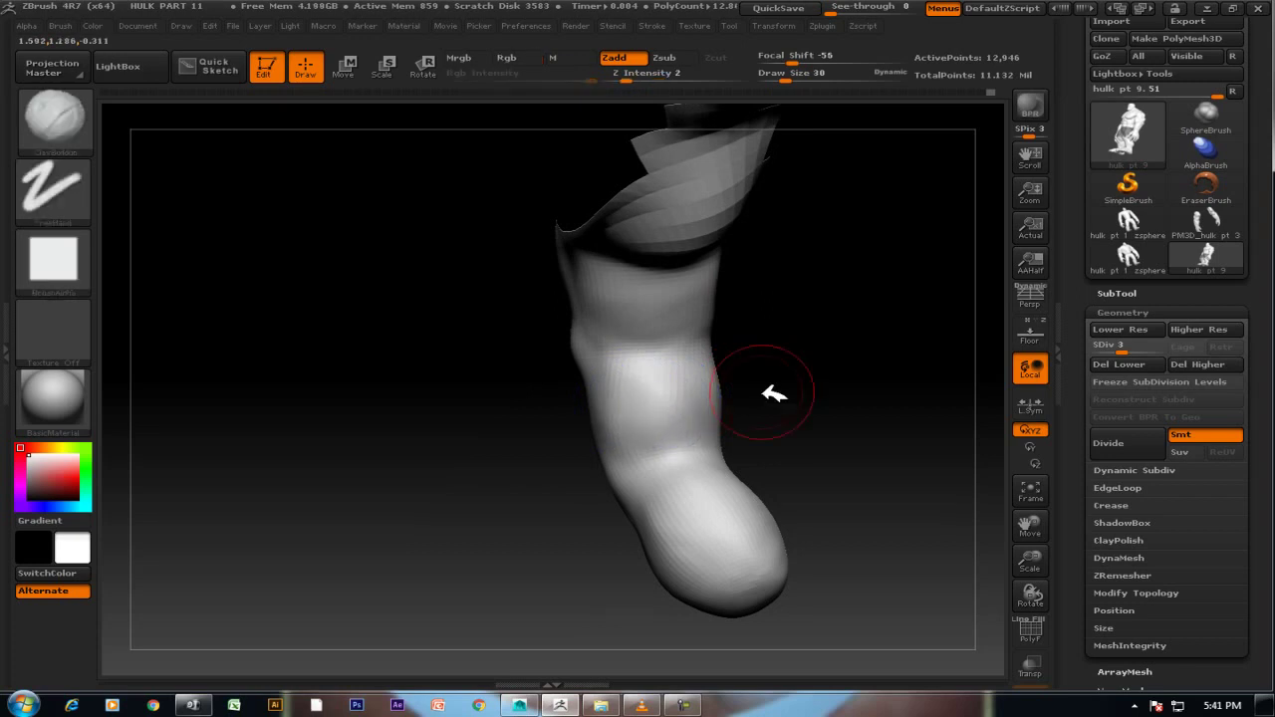
{"action": "left_click_drag", "start_coordinate": [768, 390], "coordinate": [720, 426]}
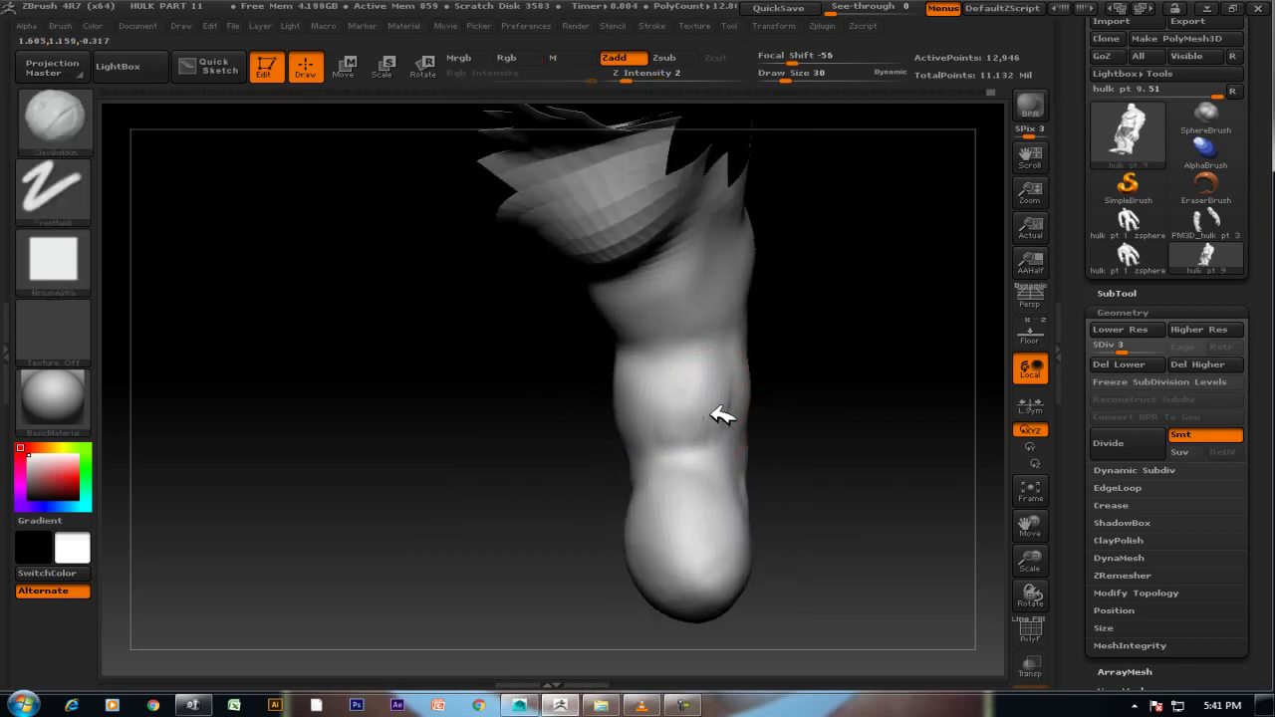
{"action": "mouse_move", "coordinate": [783, 365]}
{"action": "left_mouse_down"}
{"action": "mouse_move", "coordinate": [736, 391]}
{"action": "mouse_move", "coordinate": [719, 419]}
{"action": "mouse_move", "coordinate": [731, 447]}
{"action": "mouse_move", "coordinate": [775, 442]}
{"action": "left_mouse_up"}
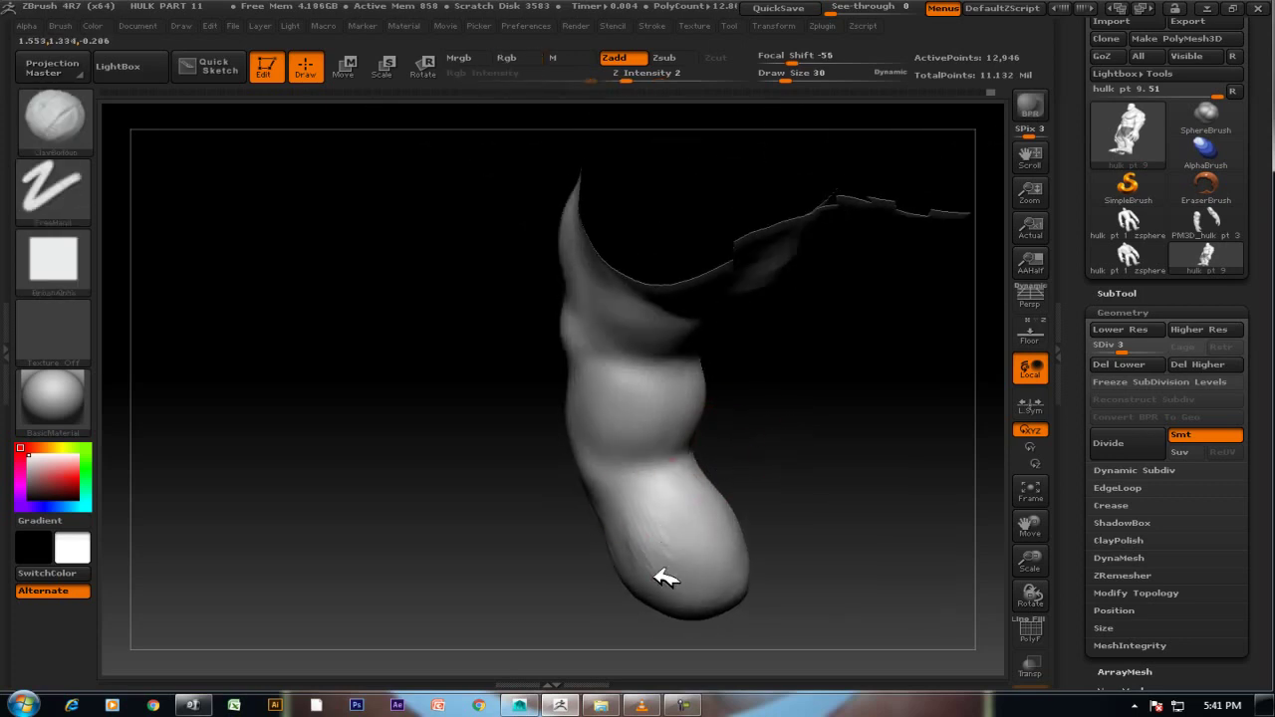
{"action": "mouse_move", "coordinate": [706, 581]}
{"action": "left_mouse_down"}
{"action": "mouse_move", "coordinate": [748, 489]}
{"action": "mouse_move", "coordinate": [729, 542]}
{"action": "mouse_move", "coordinate": [754, 498]}
{"action": "mouse_move", "coordinate": [741, 475]}
{"action": "left_mouse_up"}
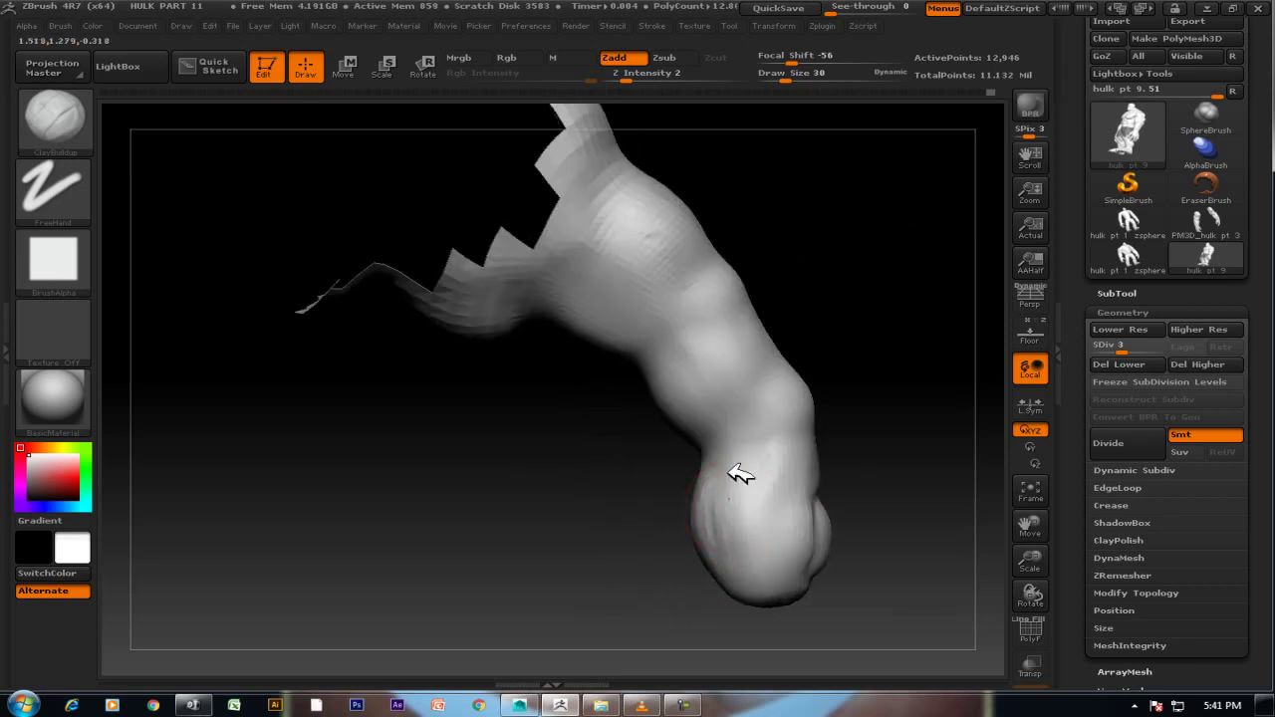
{"action": "left_click_drag", "start_coordinate": [724, 563], "coordinate": [724, 501], "text": "shift"}
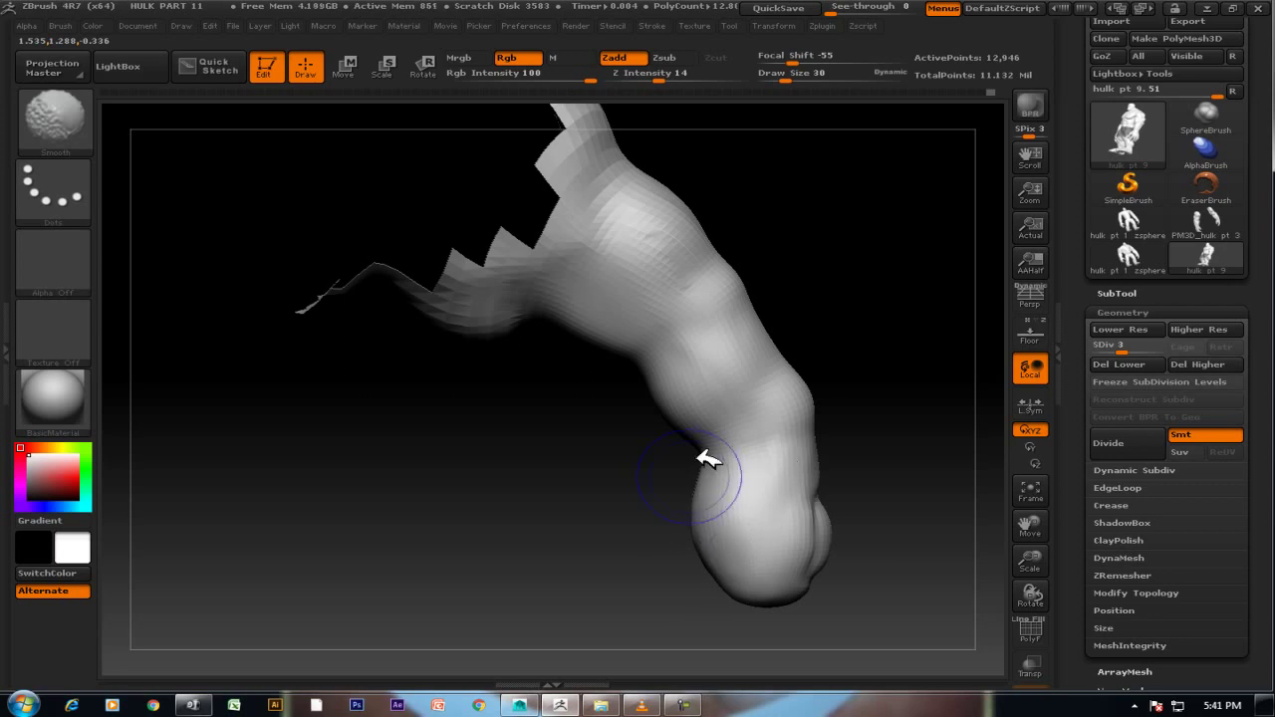
Smooth the finger's other sides further while rotating it upright.
{"action": "left_click_drag", "start_coordinate": [854, 432], "coordinate": [754, 506]}
{"action": "mouse_move", "coordinate": [661, 535]}
{"action": "left_mouse_down"}
{"action": "mouse_move", "coordinate": [933, 455]}
{"action": "mouse_move", "coordinate": [703, 512]}
{"action": "left_mouse_up"}
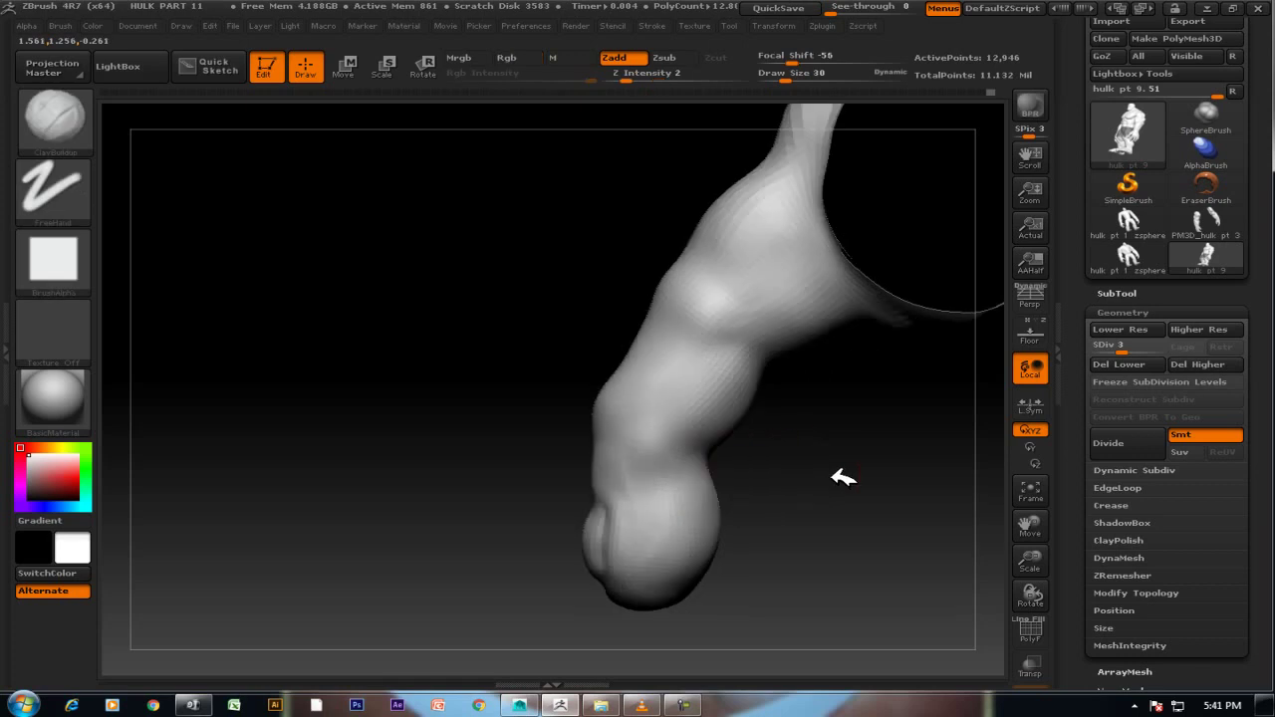
{"action": "left_click_drag", "start_coordinate": [843, 479], "coordinate": [763, 521]}
{"action": "left_click_drag", "start_coordinate": [774, 456], "coordinate": [464, 565]}
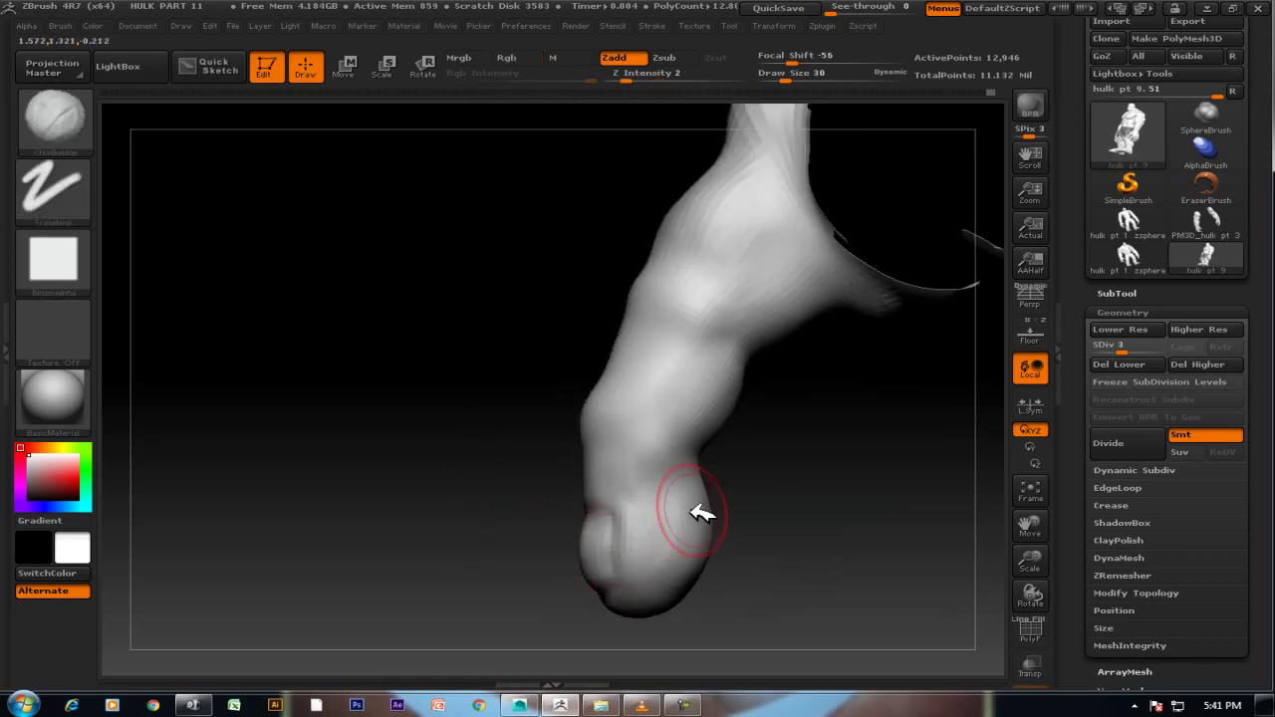
{"action": "key", "text": "shift"}
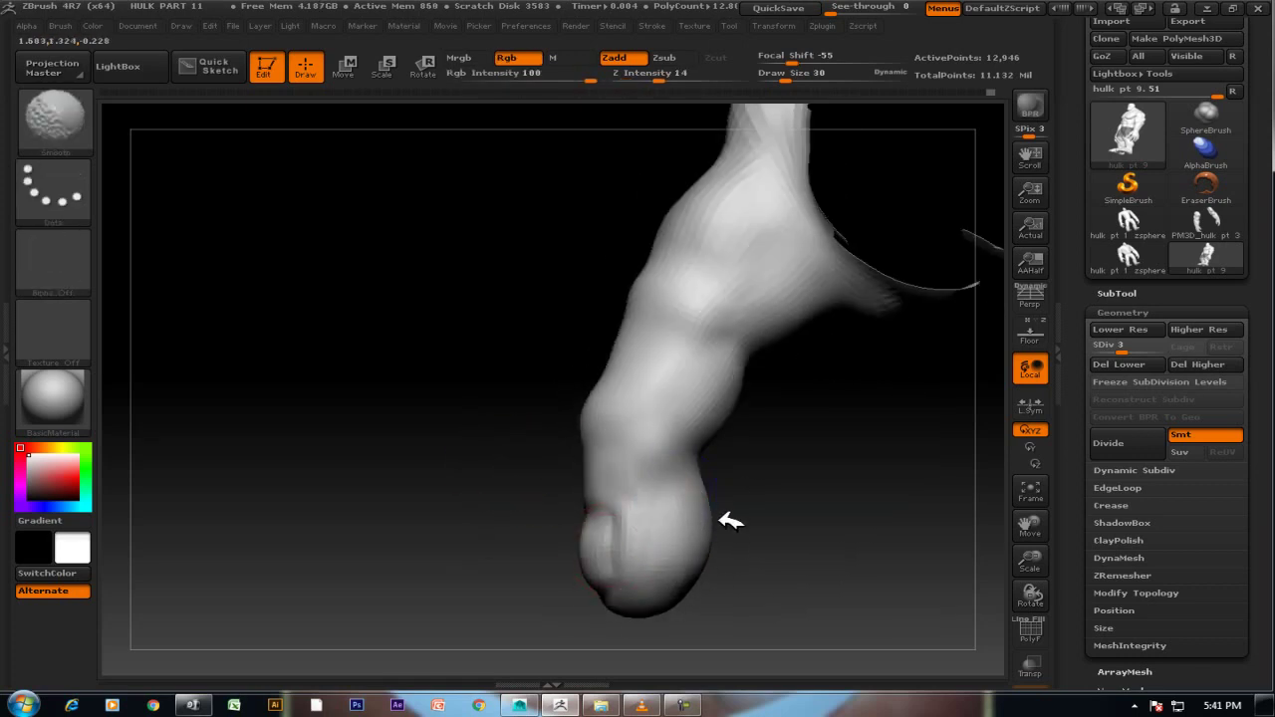
{"action": "mouse_move", "coordinate": [720, 543]}
{"action": "left_mouse_down"}
{"action": "mouse_move", "coordinate": [691, 441]}
{"action": "mouse_move", "coordinate": [692, 465]}
{"action": "mouse_move", "coordinate": [707, 438]}
{"action": "mouse_move", "coordinate": [789, 478]}
{"action": "mouse_move", "coordinate": [750, 498]}
{"action": "left_mouse_up"}
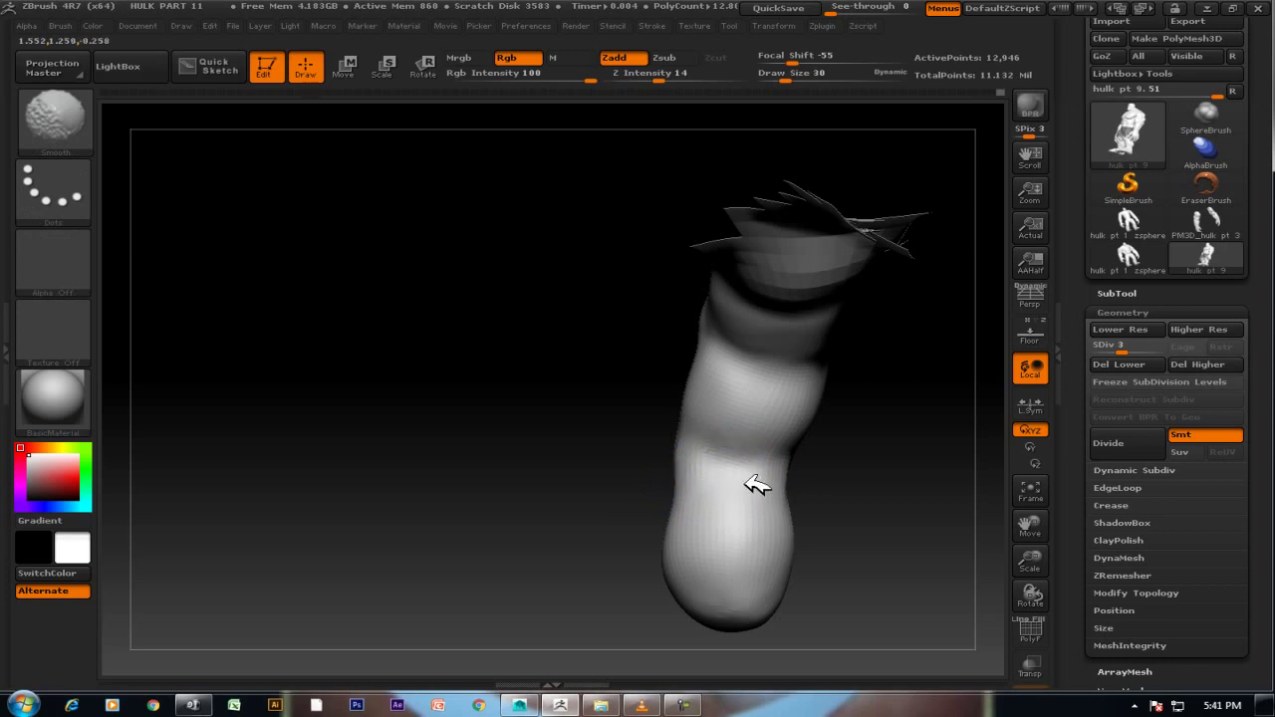
{"action": "left_click_drag", "start_coordinate": [891, 465], "coordinate": [784, 449]}
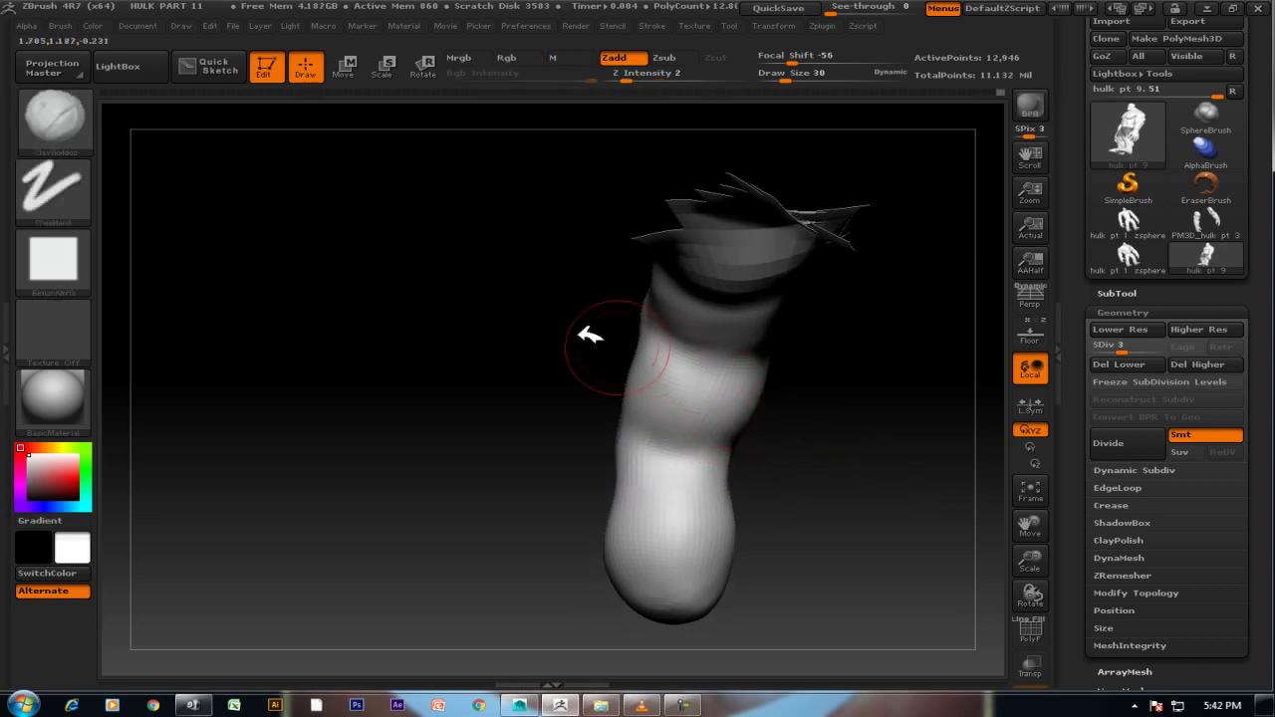
Select the Standard brush, shrink it, and switch it to Zsub to carve inward.
{"action": "left_click", "coordinate": [85, 119]}
{"action": "left_click", "coordinate": [585, 133]}
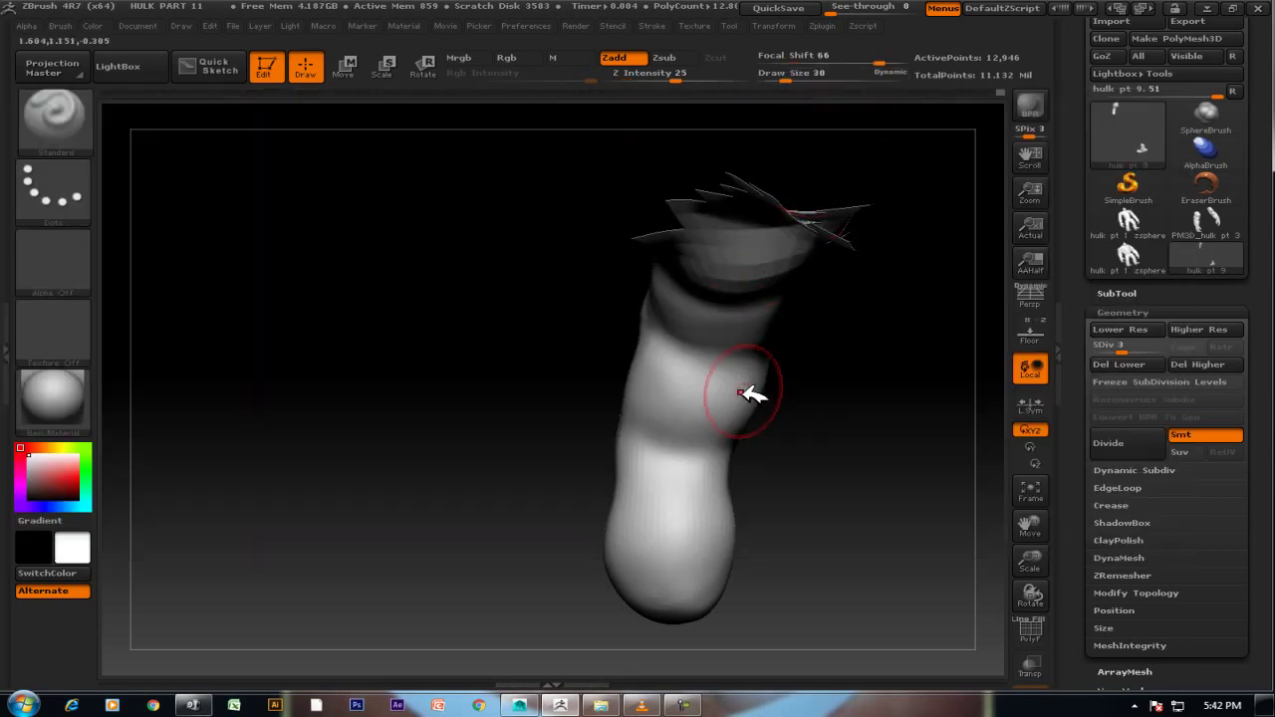
{"action": "left_click_drag", "start_coordinate": [630, 446], "coordinate": [653, 444]}
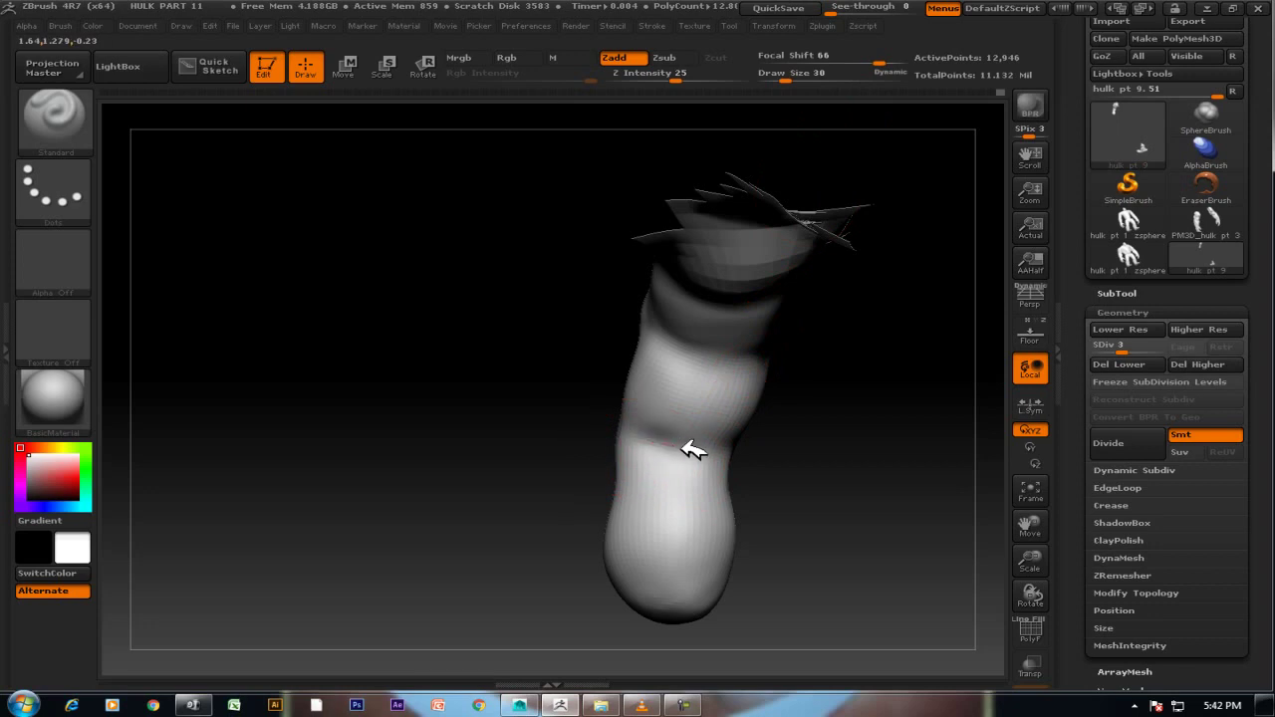
{"action": "key", "text": "bracketleft"}
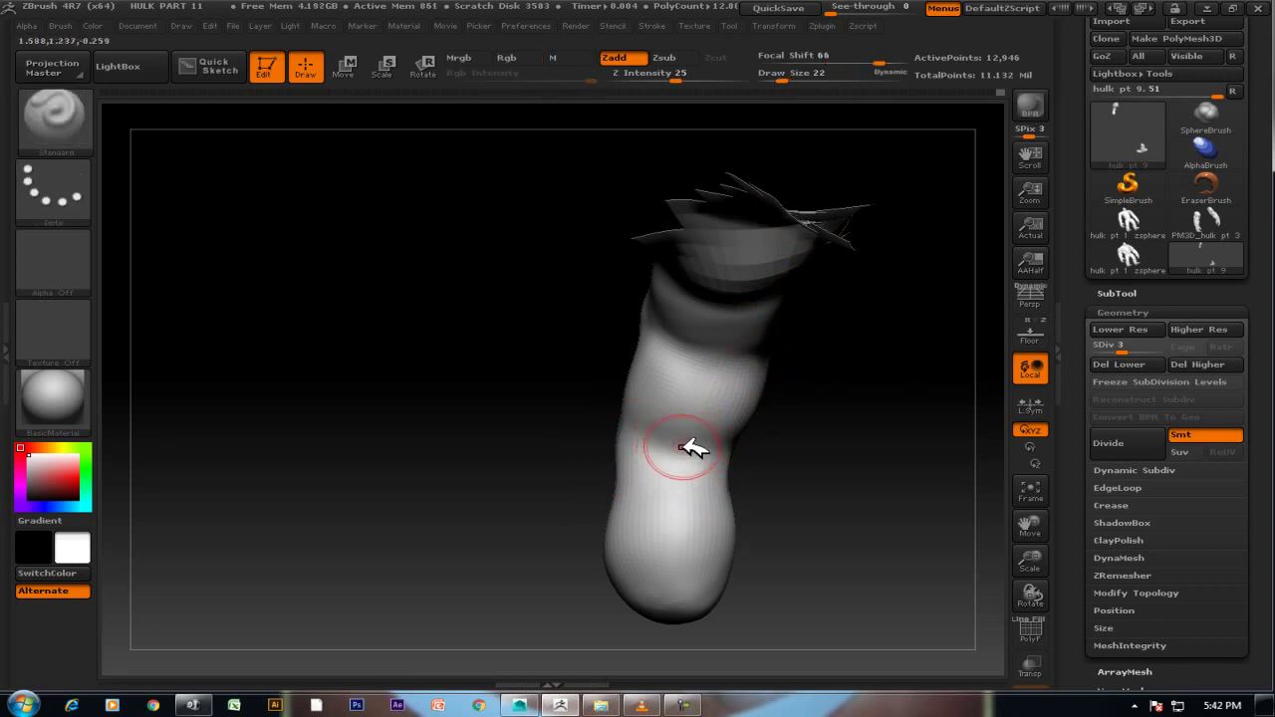
{"action": "key", "text": "bracketleft"}
{"action": "left_click", "coordinate": [673, 57]}
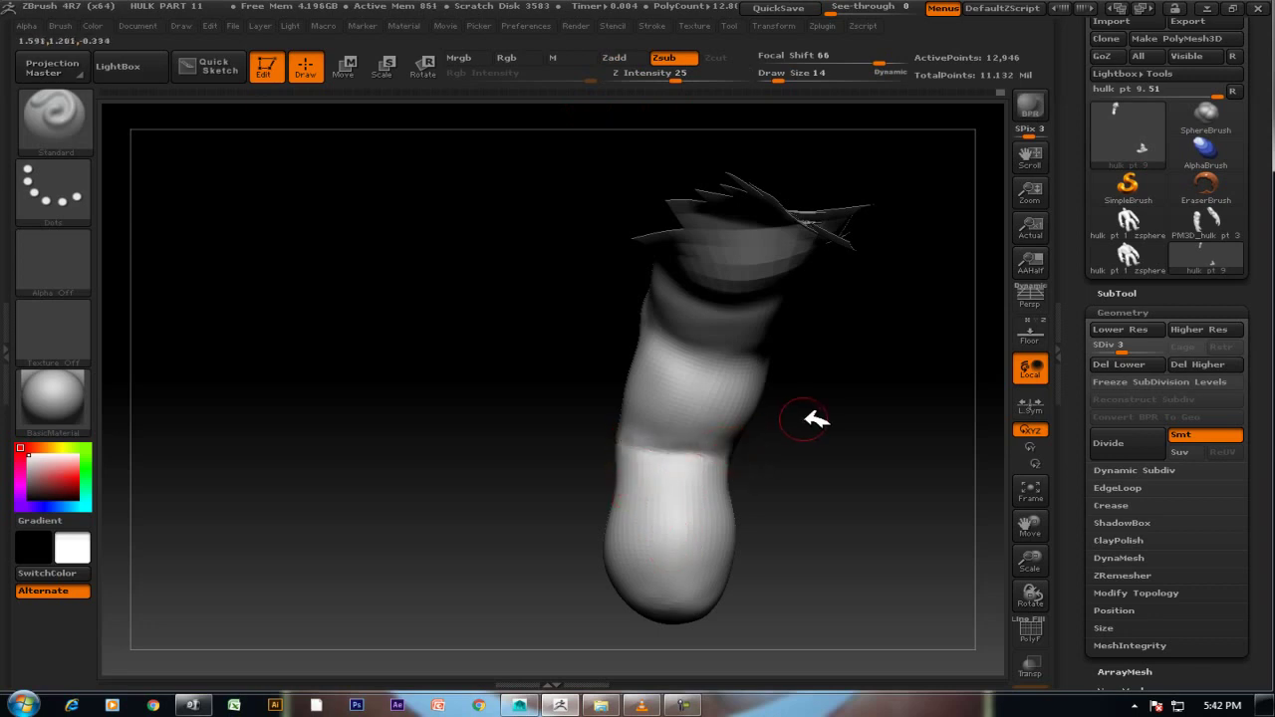
Carve, widen and extend the knuckle crease across the finger, orbiting to check it.
{"action": "left_click_drag", "start_coordinate": [817, 435], "coordinate": [867, 502], "text": "alt"}
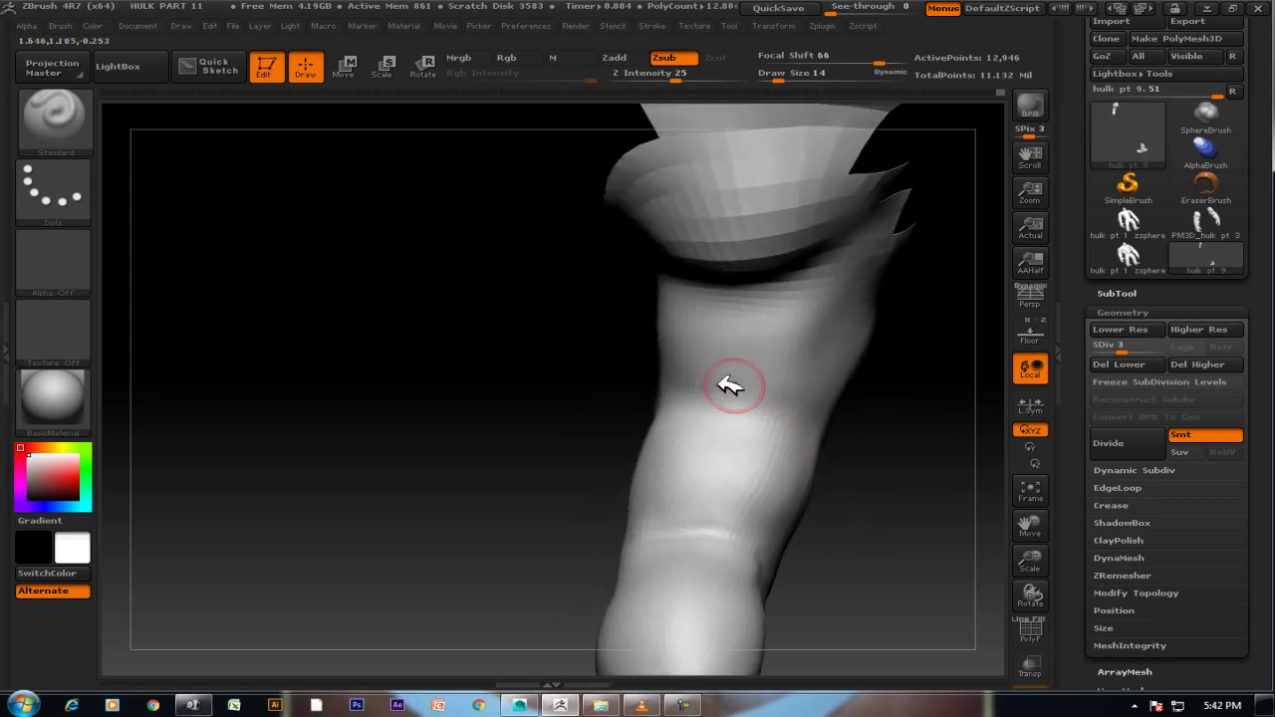
{"action": "mouse_move", "coordinate": [718, 383]}
{"action": "left_mouse_down"}
{"action": "mouse_move", "coordinate": [763, 390]}
{"action": "mouse_move", "coordinate": [826, 425]}
{"action": "left_mouse_up"}
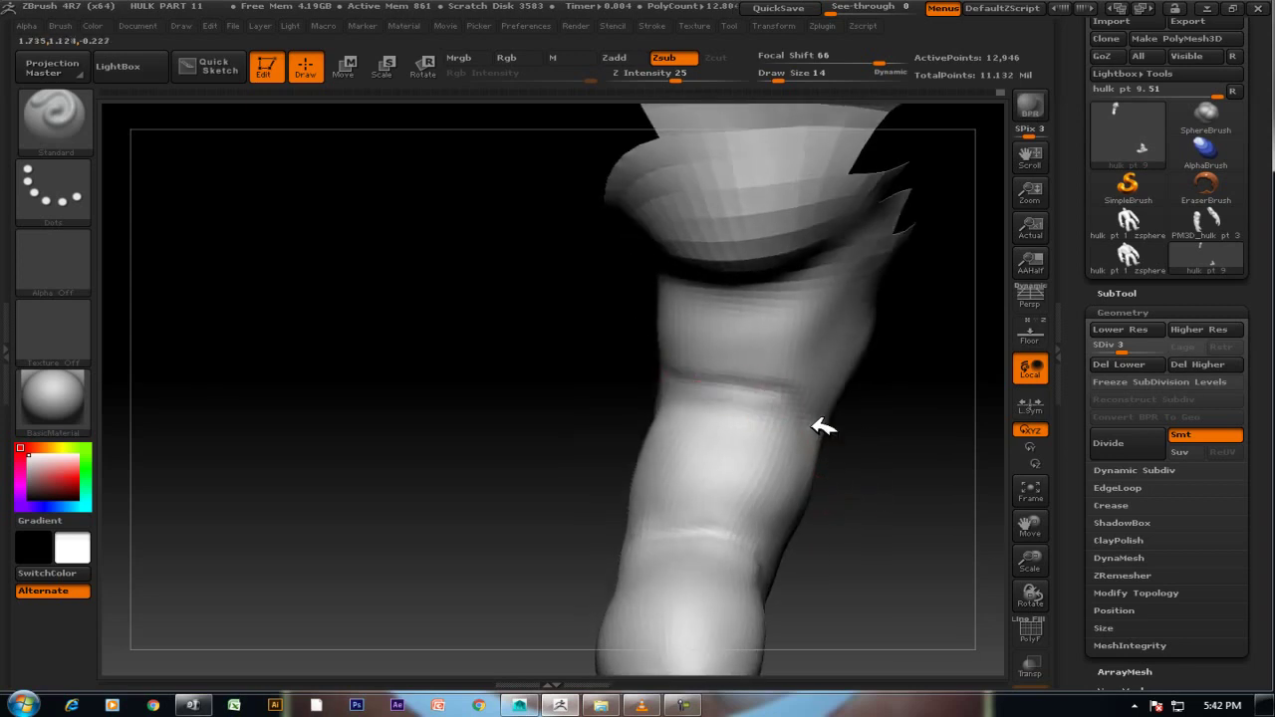
{"action": "mouse_move", "coordinate": [710, 393]}
{"action": "left_mouse_down"}
{"action": "mouse_move", "coordinate": [763, 412]}
{"action": "mouse_move", "coordinate": [817, 405]}
{"action": "mouse_move", "coordinate": [891, 484]}
{"action": "mouse_move", "coordinate": [730, 401]}
{"action": "mouse_move", "coordinate": [686, 395]}
{"action": "mouse_move", "coordinate": [703, 375]}
{"action": "mouse_move", "coordinate": [635, 393]}
{"action": "left_mouse_up"}
{"action": "key", "text": "bracketleft"}
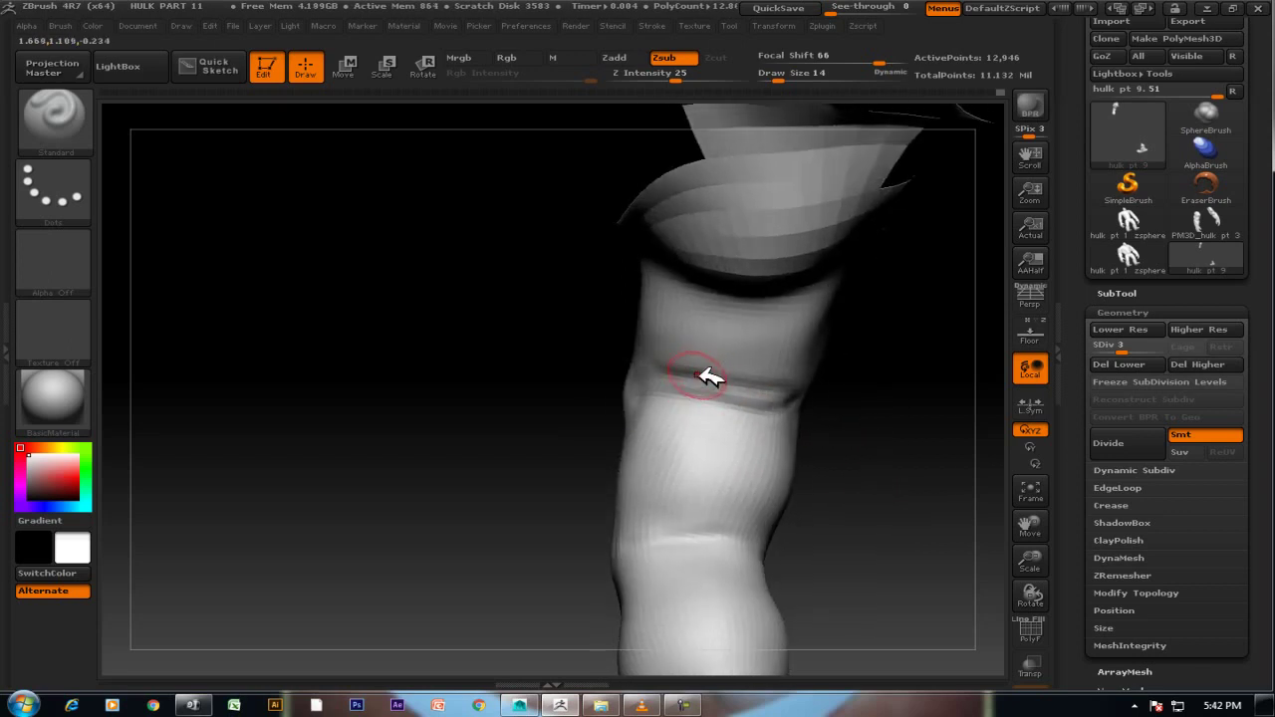
{"action": "left_click_drag", "start_coordinate": [887, 451], "coordinate": [865, 424]}
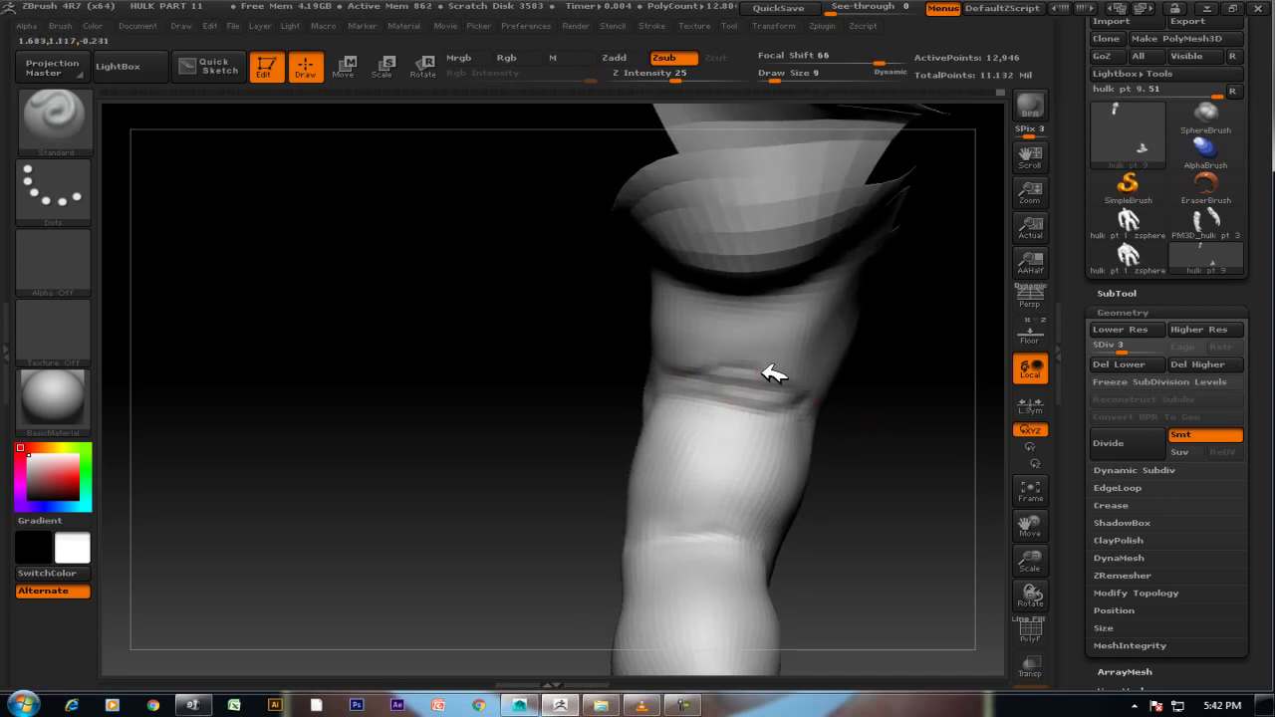
{"action": "left_click_drag", "start_coordinate": [730, 375], "coordinate": [674, 376]}
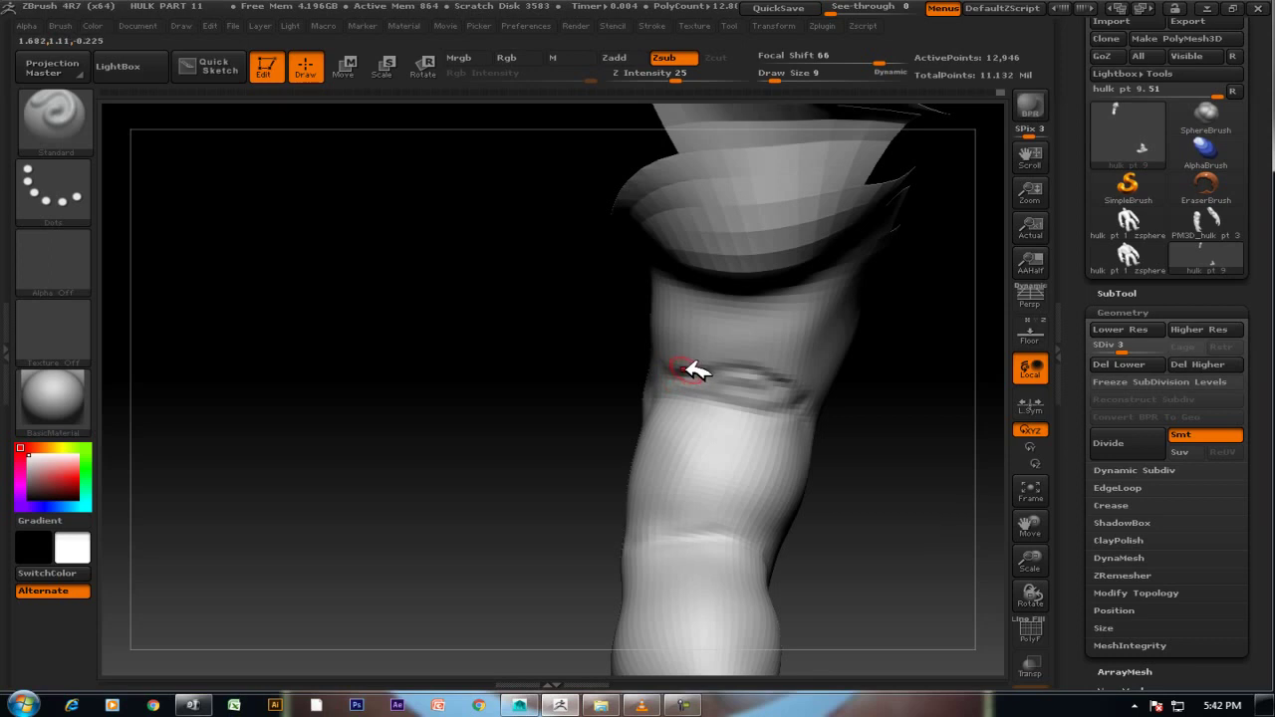
{"action": "mouse_move", "coordinate": [927, 451]}
{"action": "left_mouse_down"}
{"action": "mouse_move", "coordinate": [868, 442]}
{"action": "mouse_move", "coordinate": [857, 408]}
{"action": "left_mouse_up"}
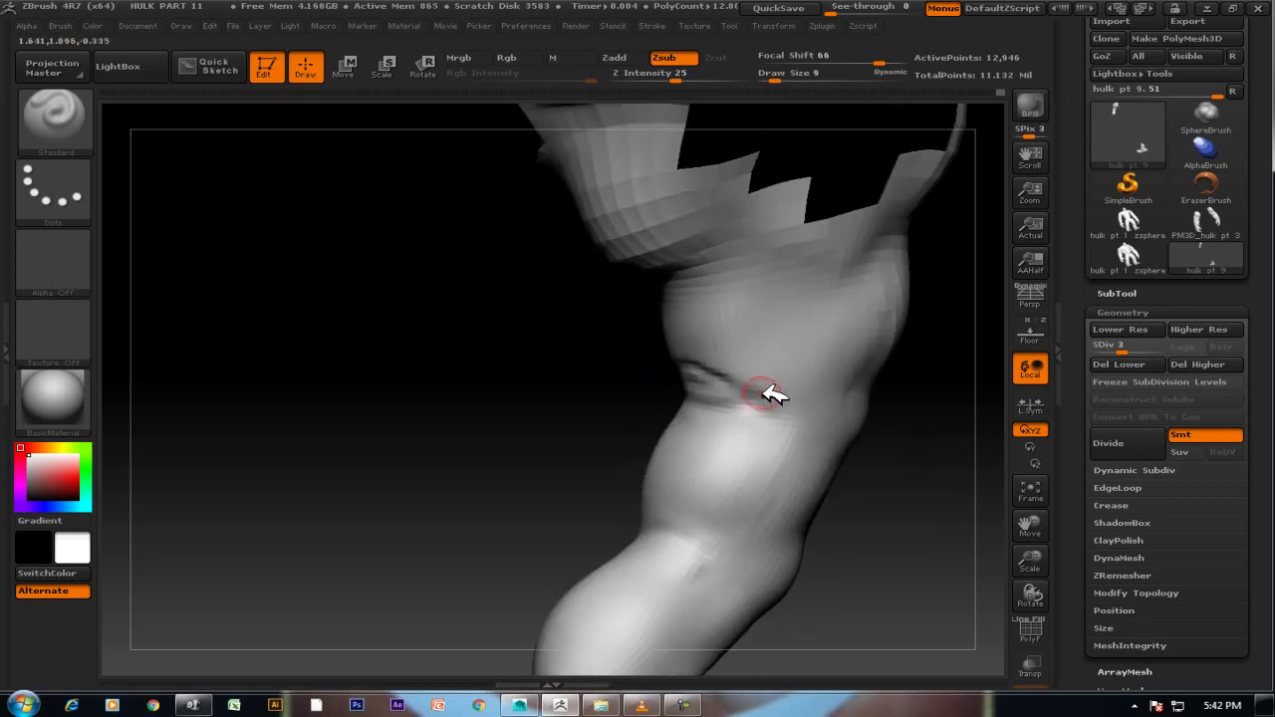
{"action": "left_click_drag", "start_coordinate": [733, 369], "coordinate": [829, 389]}
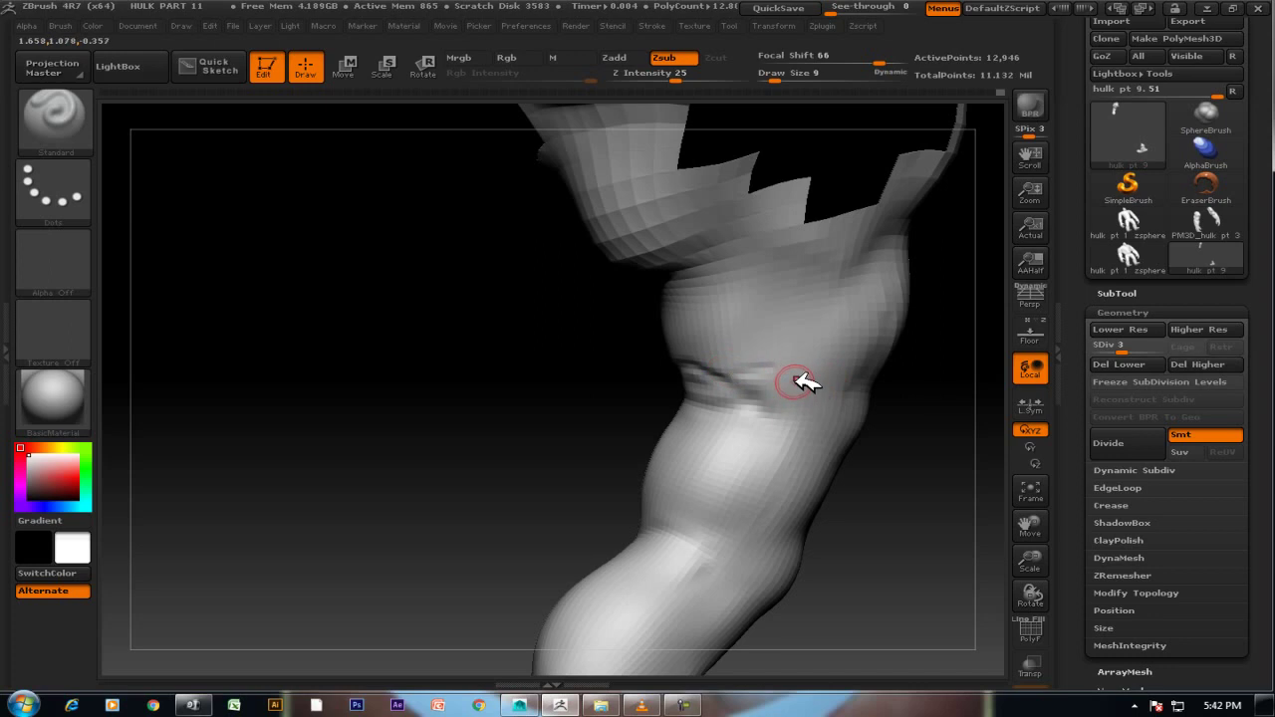
{"action": "mouse_move", "coordinate": [766, 407]}
{"action": "left_mouse_down"}
{"action": "mouse_move", "coordinate": [569, 390]}
{"action": "mouse_move", "coordinate": [854, 372]}
{"action": "mouse_move", "coordinate": [743, 387]}
{"action": "left_mouse_up"}
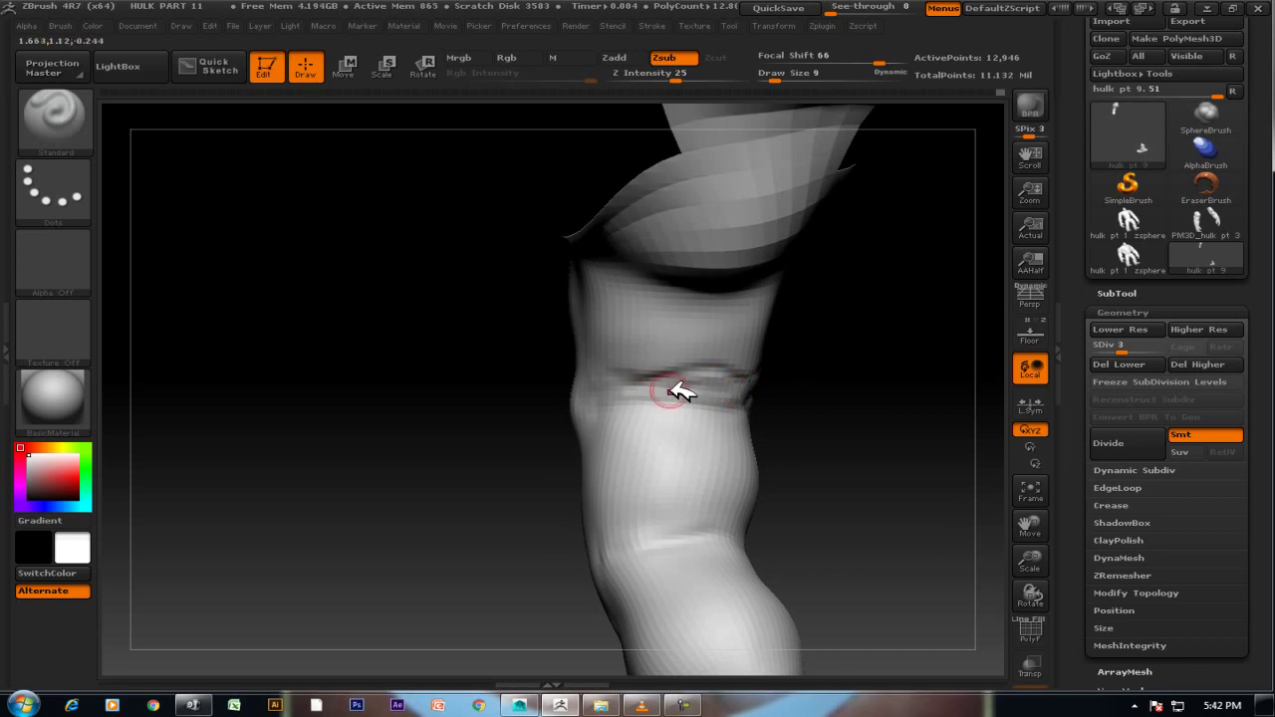
{"action": "mouse_move", "coordinate": [700, 406]}
{"action": "left_mouse_down"}
{"action": "mouse_move", "coordinate": [845, 442]}
{"action": "mouse_move", "coordinate": [711, 418]}
{"action": "left_mouse_up"}
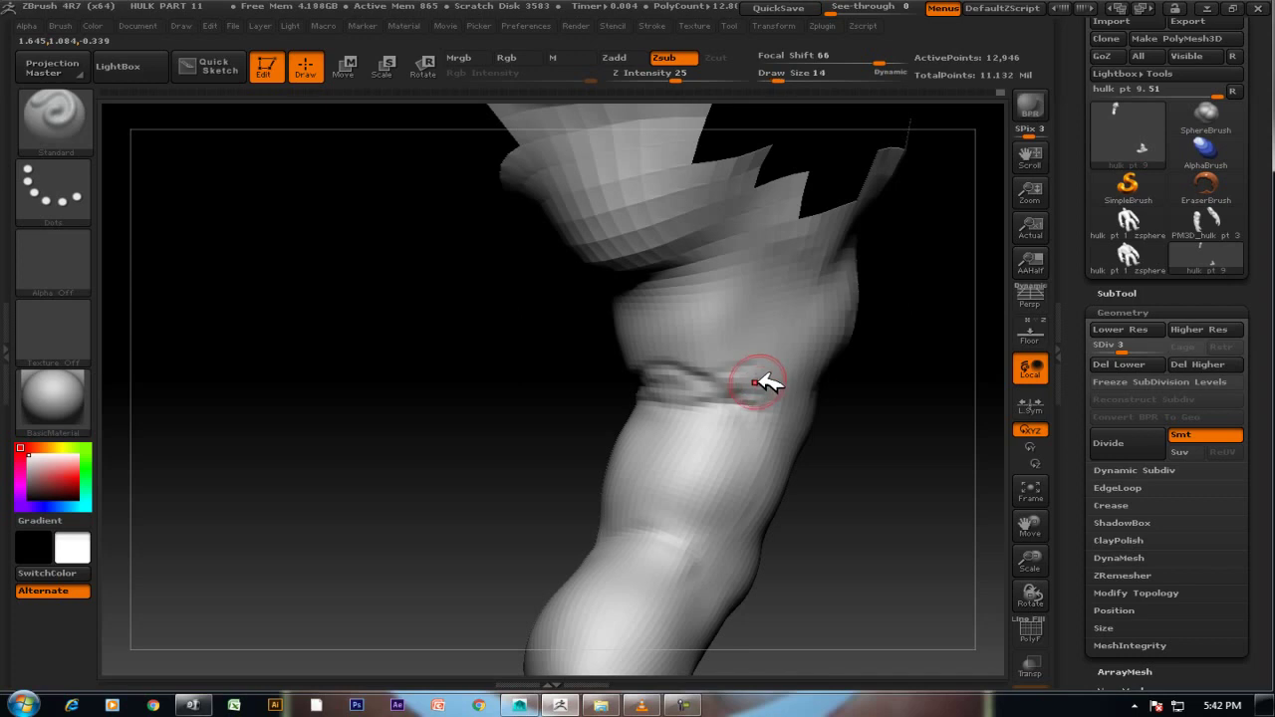
{"action": "mouse_move", "coordinate": [811, 450]}
{"action": "left_mouse_down"}
{"action": "mouse_move", "coordinate": [820, 407]}
{"action": "mouse_move", "coordinate": [885, 485]}
{"action": "mouse_move", "coordinate": [888, 507]}
{"action": "mouse_move", "coordinate": [821, 520]}
{"action": "left_mouse_up"}
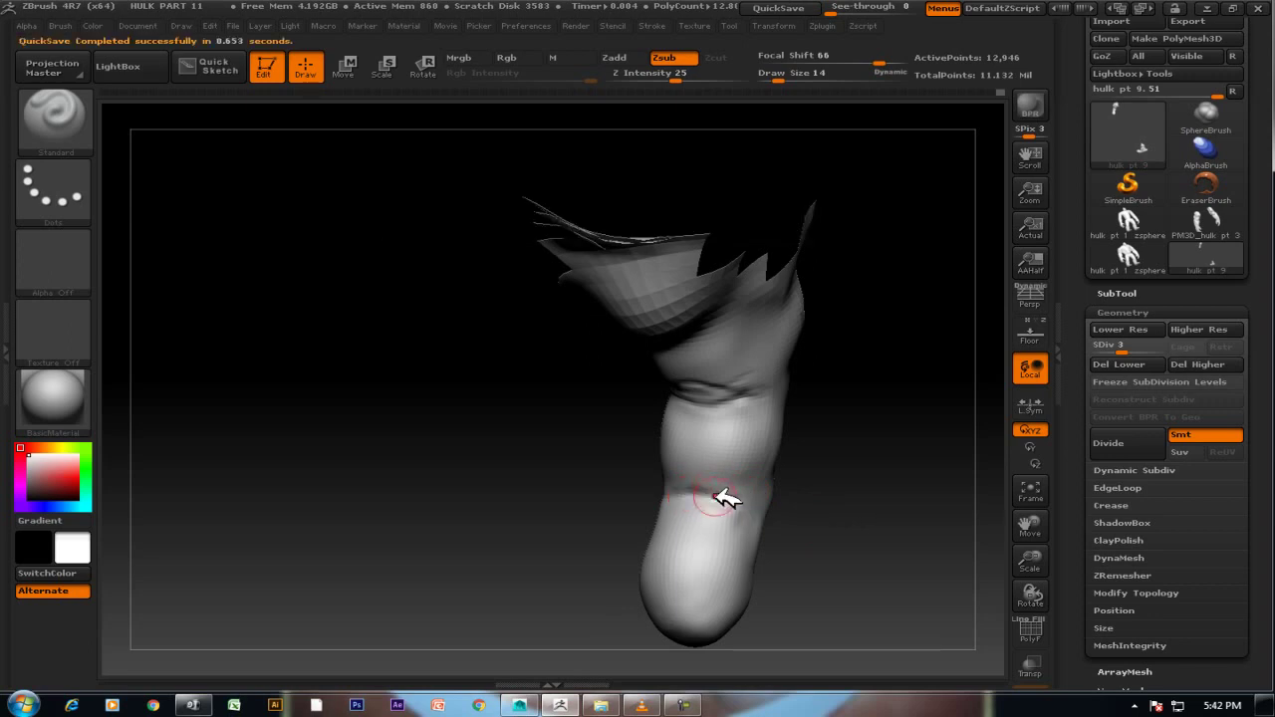
Shift-smooth the knuckle crease and turn the view toward the fingertip.
{"action": "key", "text": "shift"}
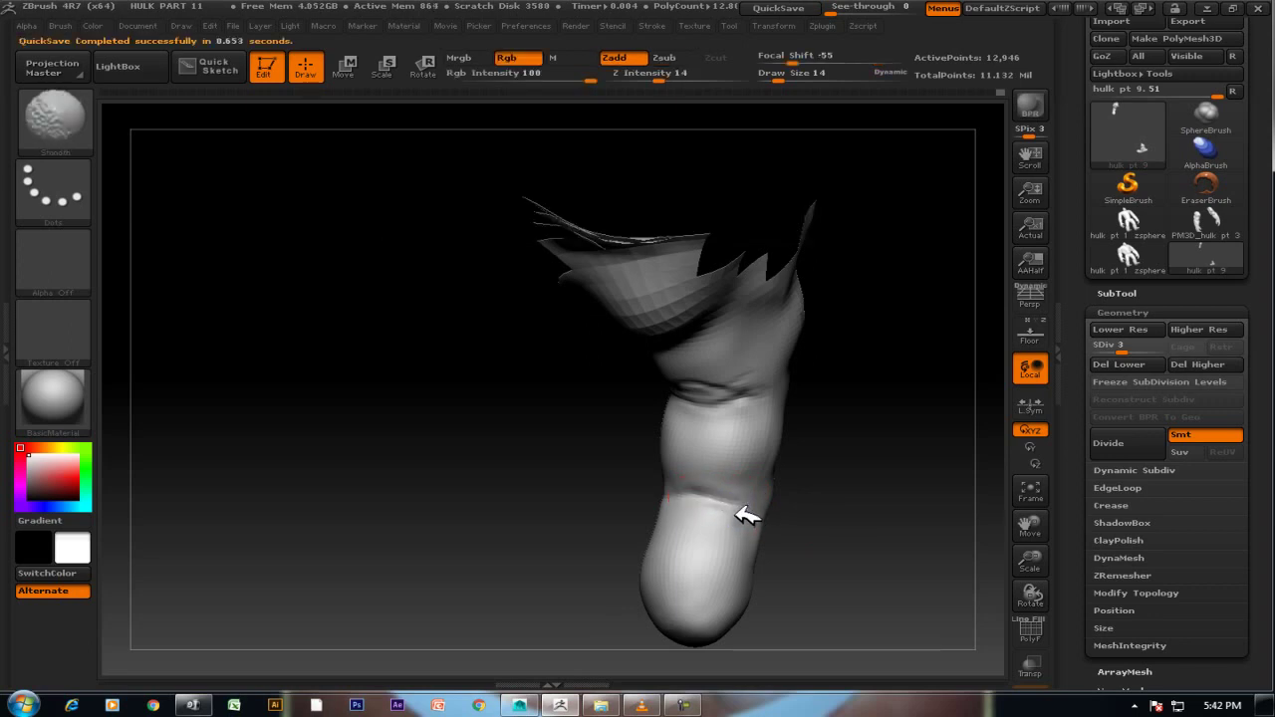
{"action": "mouse_move", "coordinate": [826, 455]}
{"action": "left_mouse_down"}
{"action": "mouse_move", "coordinate": [868, 426]}
{"action": "mouse_move", "coordinate": [848, 412]}
{"action": "mouse_move", "coordinate": [865, 425]}
{"action": "mouse_move", "coordinate": [826, 441]}
{"action": "mouse_move", "coordinate": [875, 469]}
{"action": "mouse_move", "coordinate": [831, 455]}
{"action": "mouse_move", "coordinate": [887, 504]}
{"action": "mouse_move", "coordinate": [663, 476]}
{"action": "mouse_move", "coordinate": [650, 498]}
{"action": "left_mouse_up"}
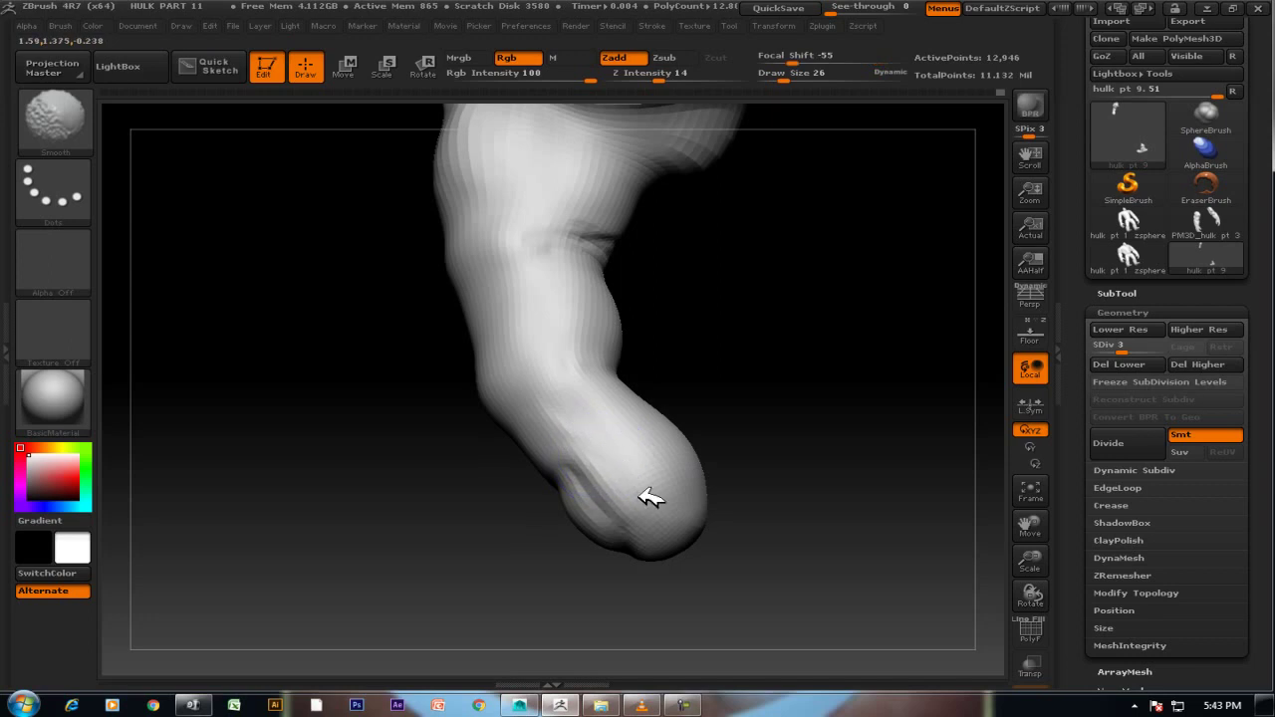
{"action": "mouse_move", "coordinate": [734, 379]}
{"action": "left_mouse_down"}
{"action": "mouse_move", "coordinate": [768, 415]}
{"action": "mouse_move", "coordinate": [757, 356]}
{"action": "mouse_move", "coordinate": [738, 410]}
{"action": "mouse_move", "coordinate": [520, 361]}
{"action": "left_mouse_up"}
{"action": "mouse_move", "coordinate": [704, 389]}
{"action": "left_mouse_down"}
{"action": "mouse_move", "coordinate": [688, 342]}
{"action": "mouse_move", "coordinate": [711, 350]}
{"action": "mouse_move", "coordinate": [684, 428]}
{"action": "left_mouse_up"}
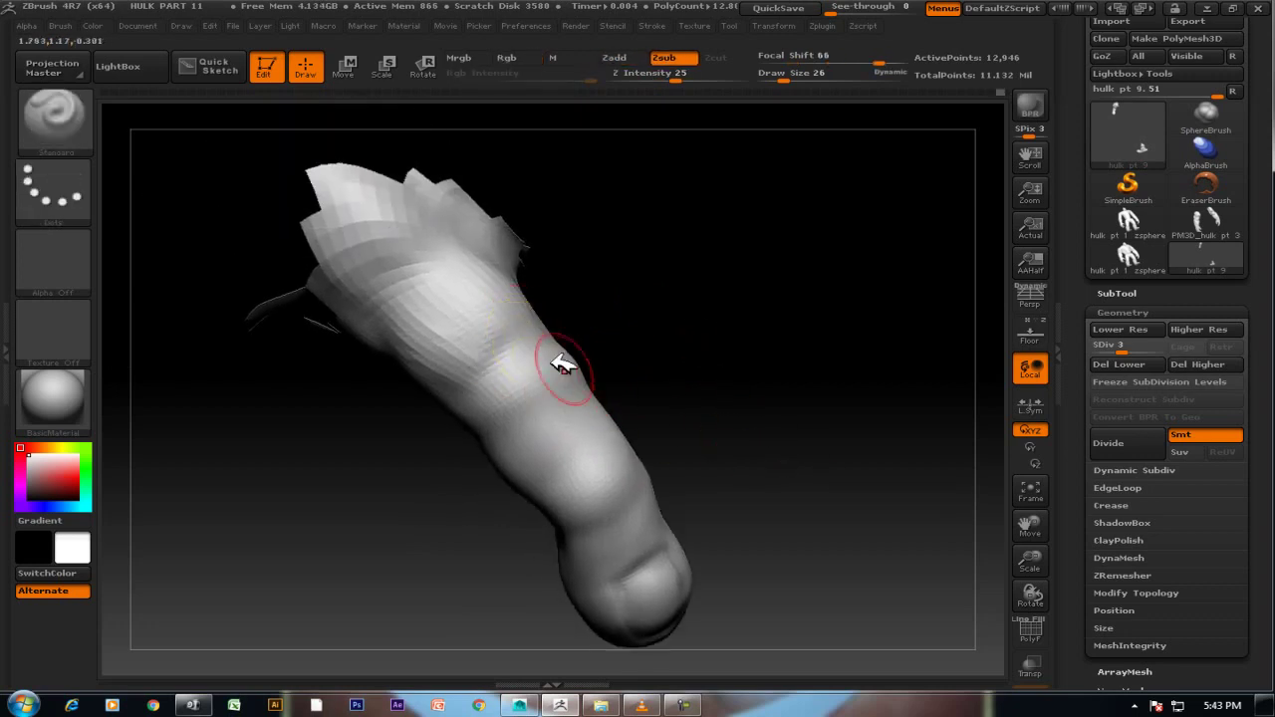
Set Focal Shift to -33 and Z Intensity to 5 for finer detail.
{"action": "mouse_move", "coordinate": [826, 52]}
{"action": "left_mouse_down"}
{"action": "mouse_move", "coordinate": [854, 58]}
{"action": "mouse_move", "coordinate": [805, 60]}
{"action": "left_mouse_up"}
{"action": "left_click_drag", "start_coordinate": [688, 77], "coordinate": [639, 78]}
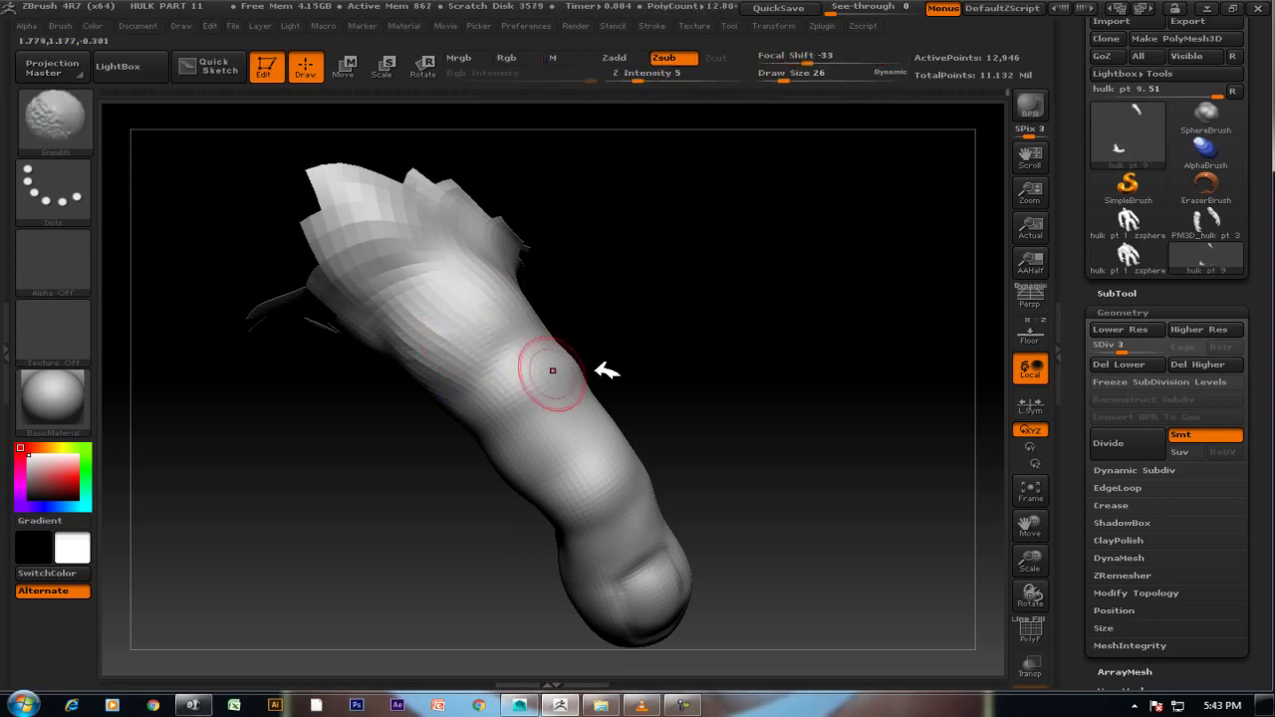
{"action": "mouse_move", "coordinate": [768, 356]}
{"action": "left_mouse_down", "text": "alt"}
{"action": "mouse_move", "coordinate": [760, 375]}
{"action": "mouse_move", "coordinate": [811, 399]}
{"action": "mouse_move", "coordinate": [768, 299]}
{"action": "mouse_move", "coordinate": [792, 344]}
{"action": "mouse_move", "coordinate": [826, 299]}
{"action": "left_mouse_up", "text": "alt"}
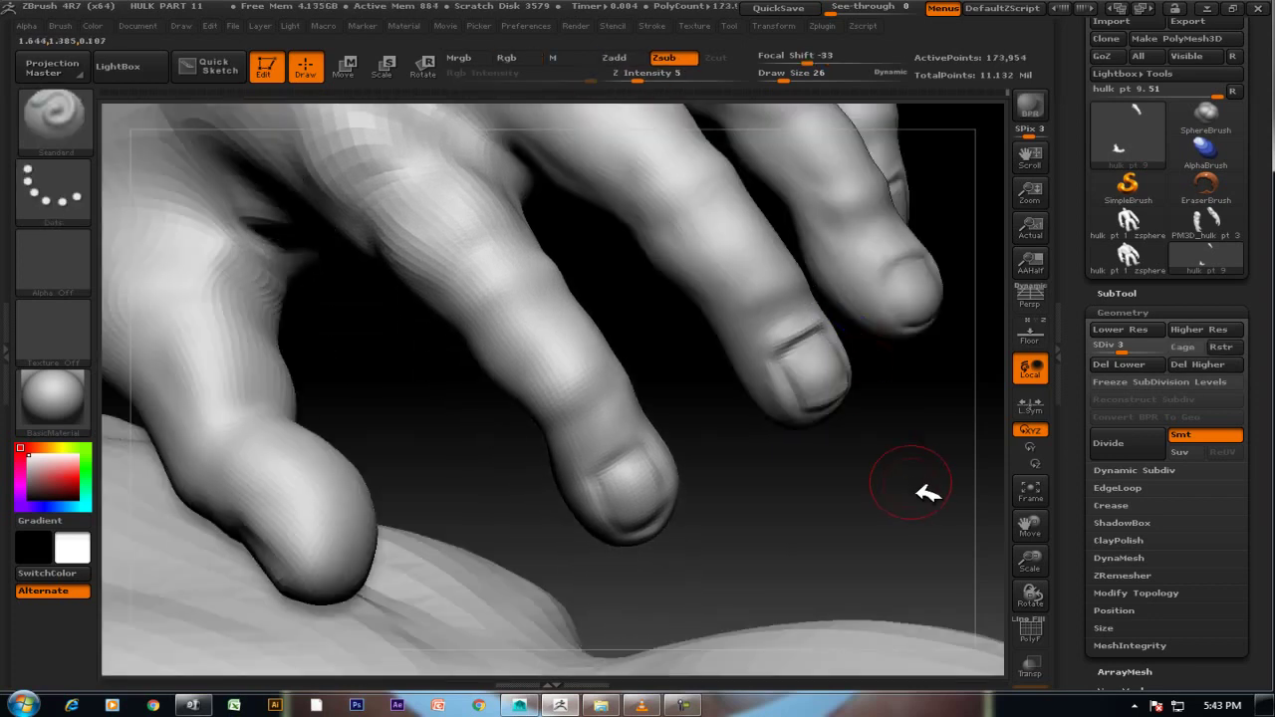
Switch to the Move brush at a slightly larger draw size, viewing the whole hand.
{"action": "mouse_move", "coordinate": [933, 489]}
{"action": "left_mouse_down", "text": "alt"}
{"action": "mouse_move", "coordinate": [919, 406]}
{"action": "mouse_move", "coordinate": [954, 364]}
{"action": "left_mouse_up", "text": "alt"}
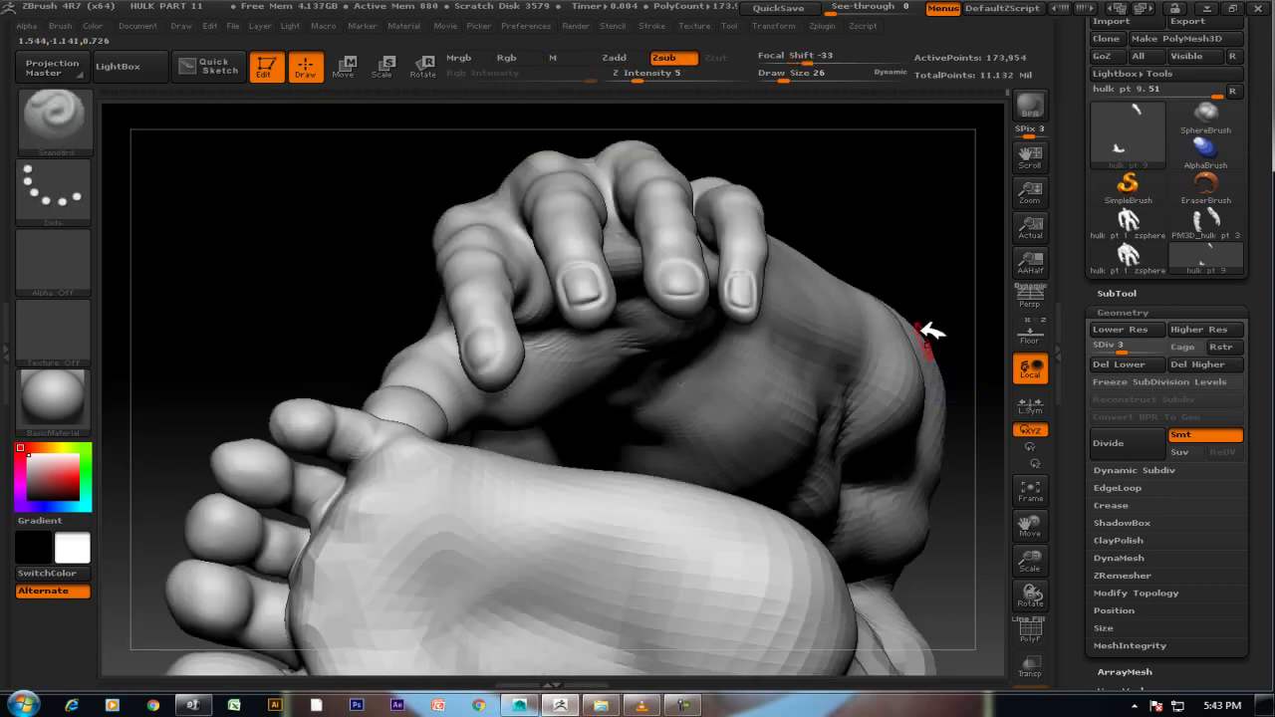
{"action": "mouse_move", "coordinate": [932, 219]}
{"action": "left_mouse_down"}
{"action": "mouse_move", "coordinate": [931, 248]}
{"action": "mouse_move", "coordinate": [990, 270]}
{"action": "left_mouse_up"}
{"action": "mouse_move", "coordinate": [947, 222]}
{"action": "left_mouse_down", "text": "alt"}
{"action": "mouse_move", "coordinate": [967, 212]}
{"action": "mouse_move", "coordinate": [789, 196]}
{"action": "mouse_move", "coordinate": [721, 248]}
{"action": "left_mouse_up", "text": "alt"}
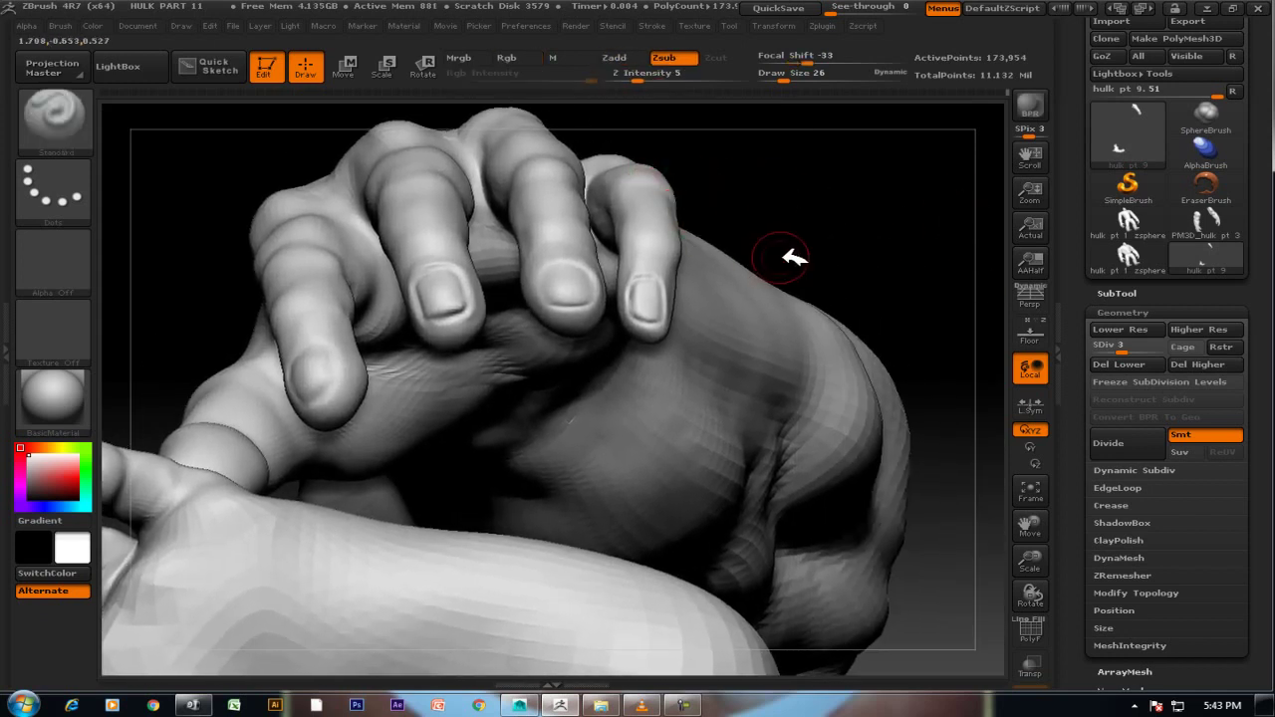
{"action": "key", "text": "b"}
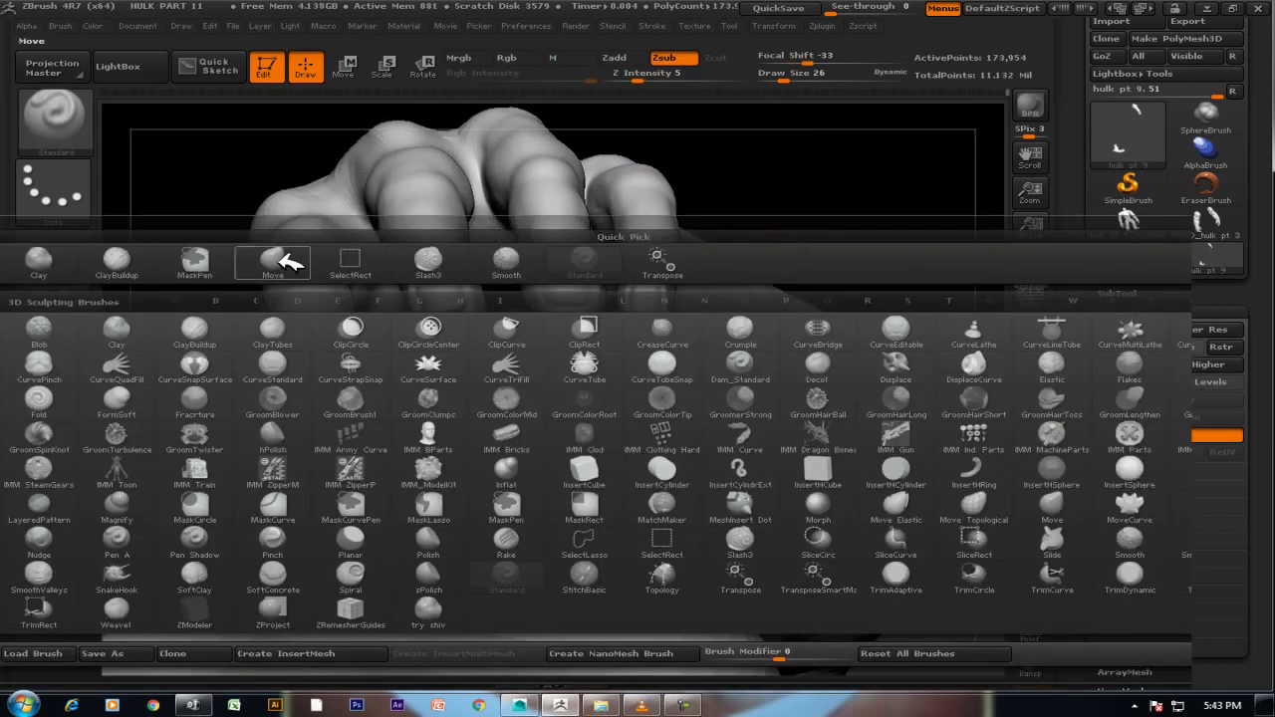
{"action": "left_click", "coordinate": [274, 261]}
{"action": "key", "text": "bracketright"}
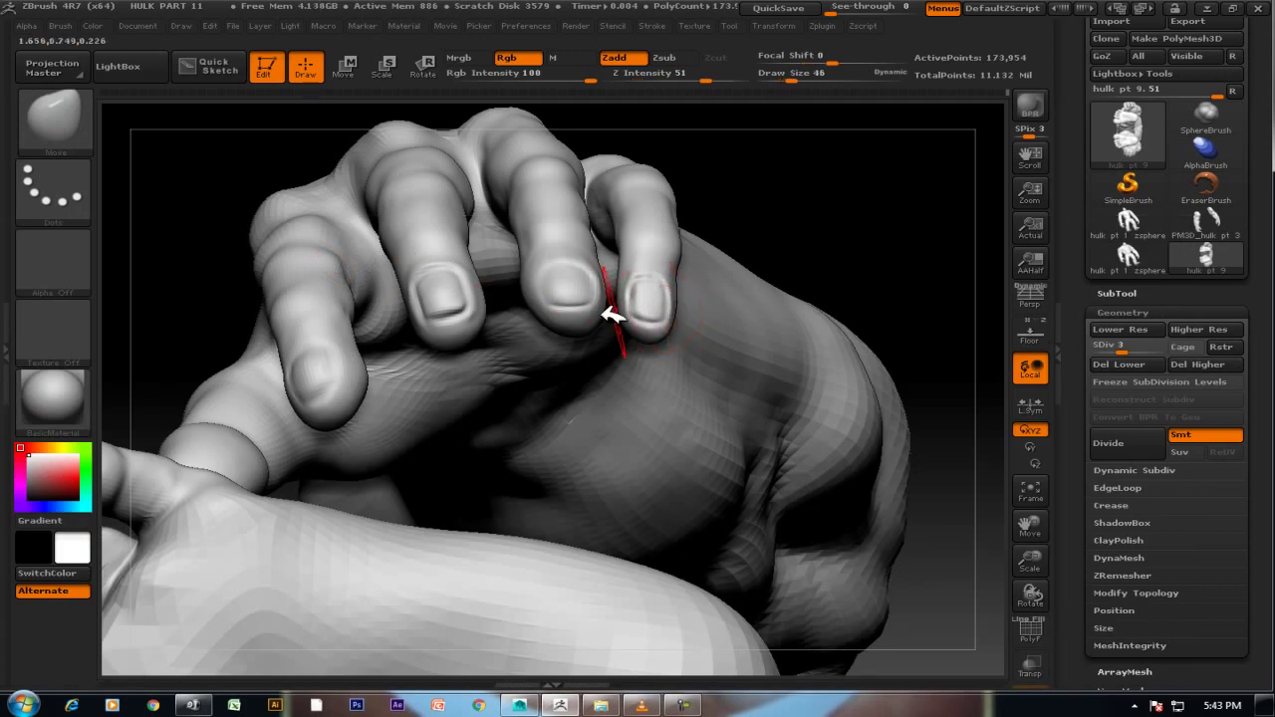
{"action": "mouse_move", "coordinate": [820, 193]}
{"action": "left_mouse_down"}
{"action": "mouse_move", "coordinate": [854, 285]}
{"action": "mouse_move", "coordinate": [820, 274]}
{"action": "left_mouse_up"}
{"action": "mouse_move", "coordinate": [784, 361]}
{"action": "left_mouse_down"}
{"action": "mouse_move", "coordinate": [726, 330]}
{"action": "mouse_move", "coordinate": [848, 293]}
{"action": "mouse_move", "coordinate": [843, 185]}
{"action": "mouse_move", "coordinate": [848, 285]}
{"action": "mouse_move", "coordinate": [902, 258]}
{"action": "mouse_move", "coordinate": [910, 333]}
{"action": "mouse_move", "coordinate": [851, 313]}
{"action": "mouse_move", "coordinate": [936, 384]}
{"action": "mouse_move", "coordinate": [893, 396]}
{"action": "mouse_move", "coordinate": [883, 371]}
{"action": "left_mouse_up"}
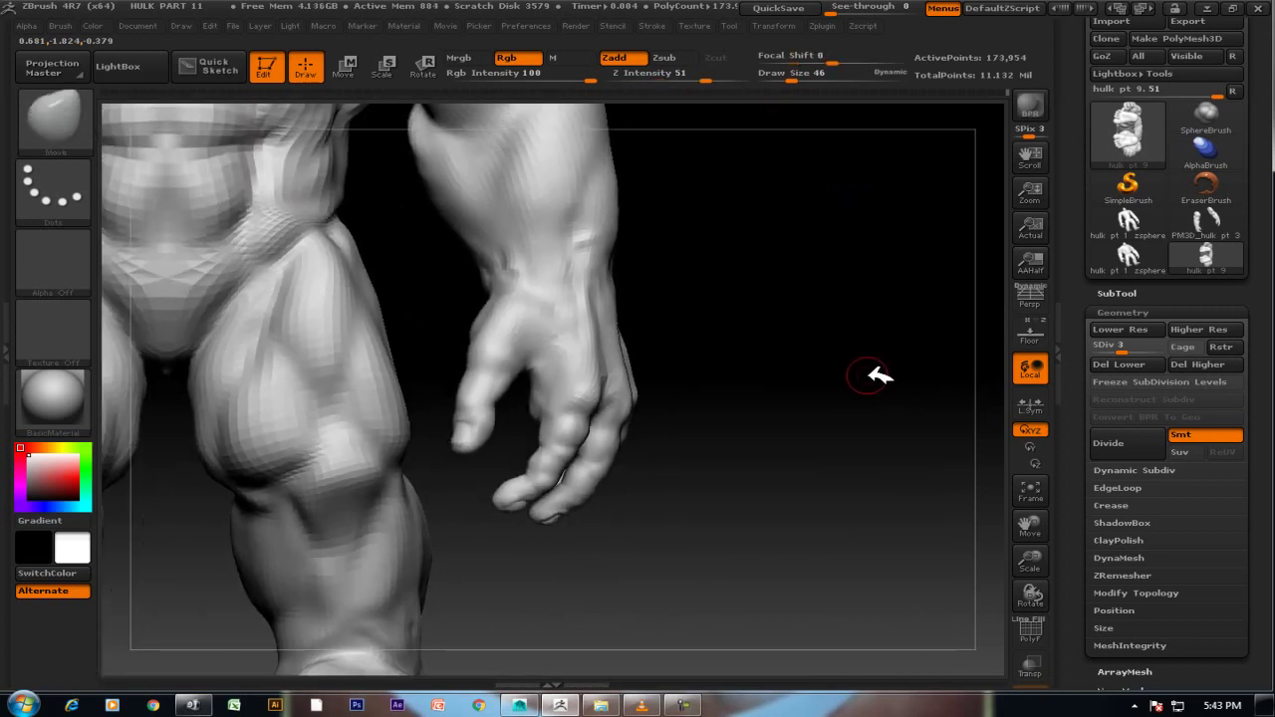
Enlarge the brush to Draw Size 58 with the hand filling the view.
{"action": "left_click_drag", "start_coordinate": [875, 380], "coordinate": [883, 456]}
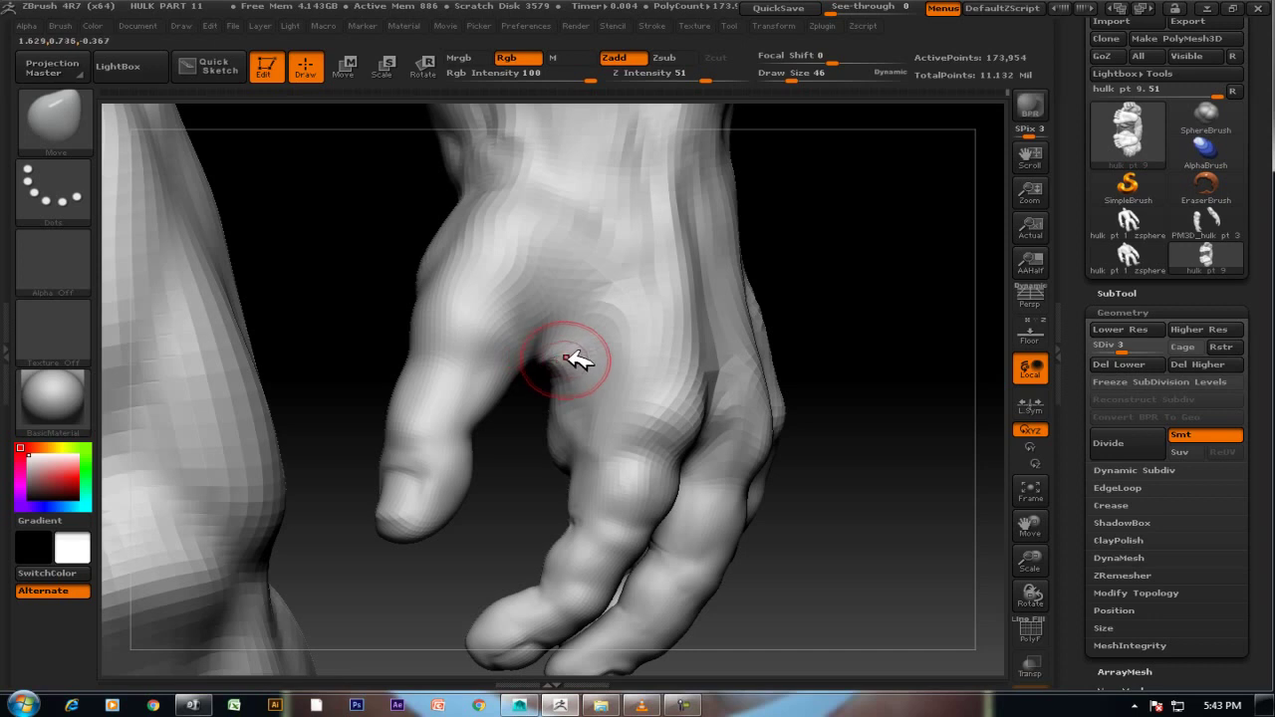
{"action": "key", "text": "bracketright"}
{"action": "mouse_move", "coordinate": [788, 294]}
{"action": "left_mouse_down"}
{"action": "mouse_move", "coordinate": [877, 270]}
{"action": "mouse_move", "coordinate": [900, 250]}
{"action": "left_mouse_up"}
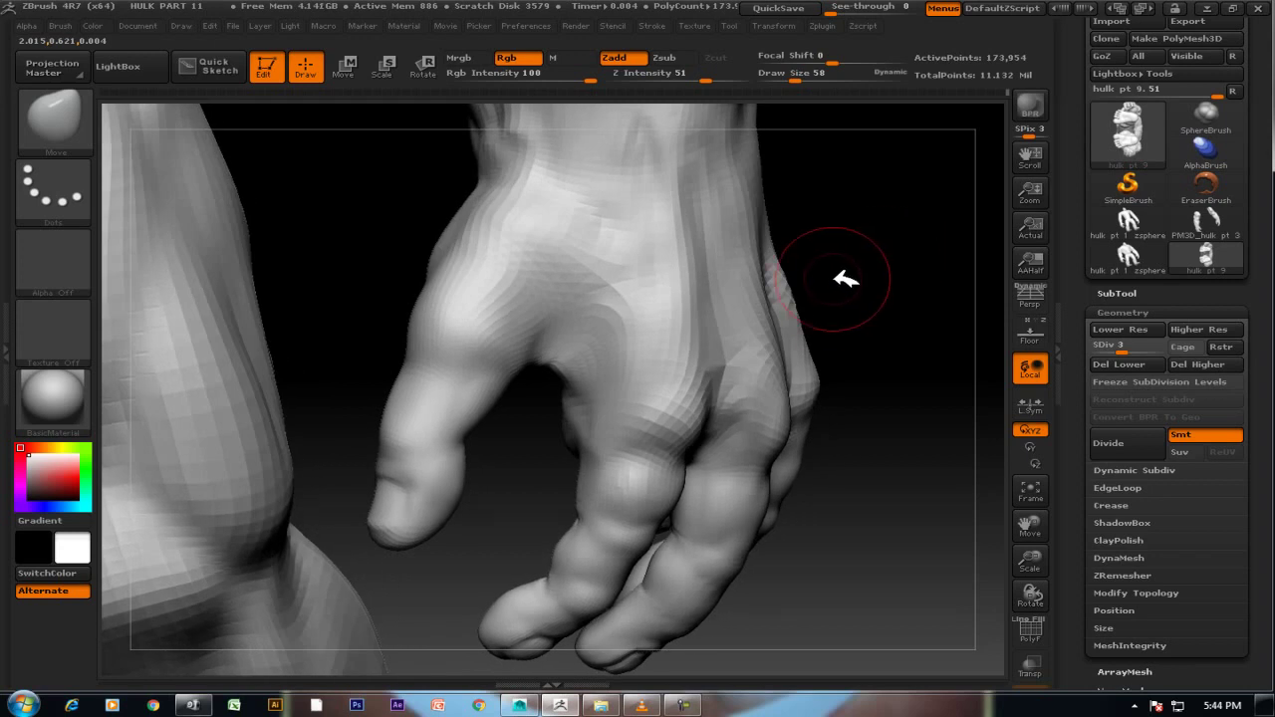
Build up clay forms between the knuckles with ClayBuildup, then Shift-smooth them.
{"action": "key", "text": "b"}
{"action": "left_click", "coordinate": [117, 261]}
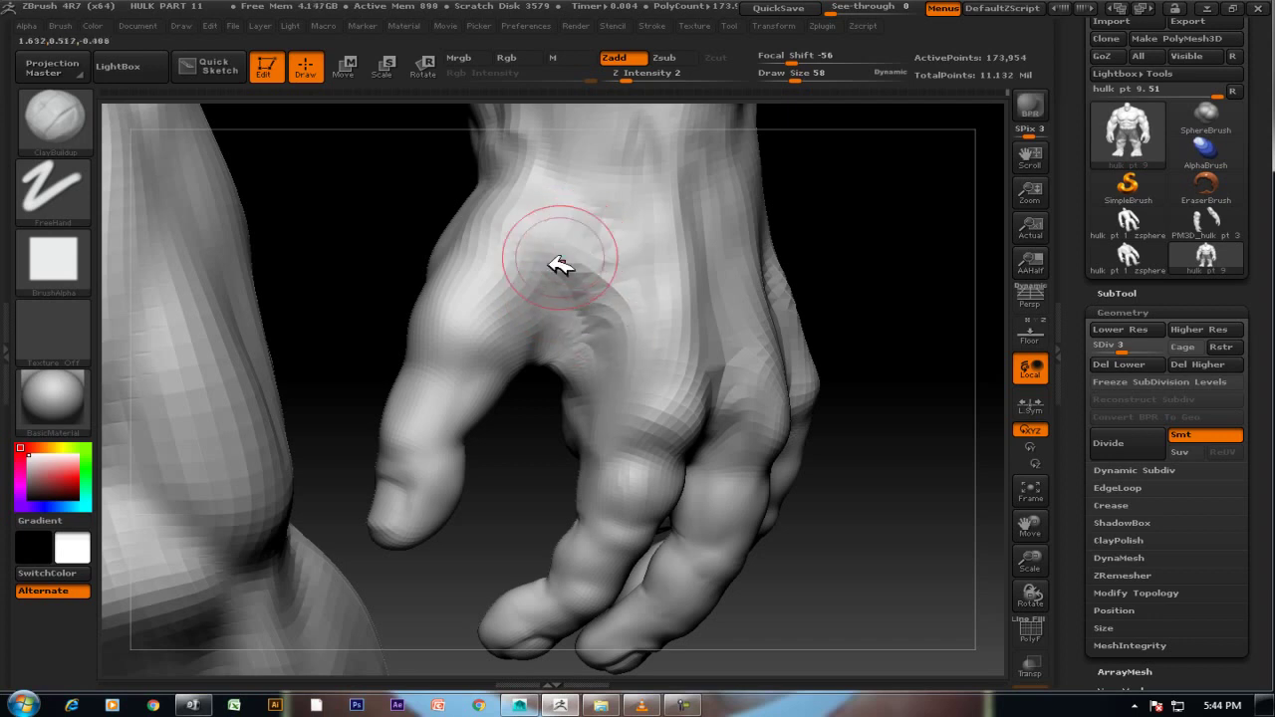
{"action": "key", "text": "shift"}
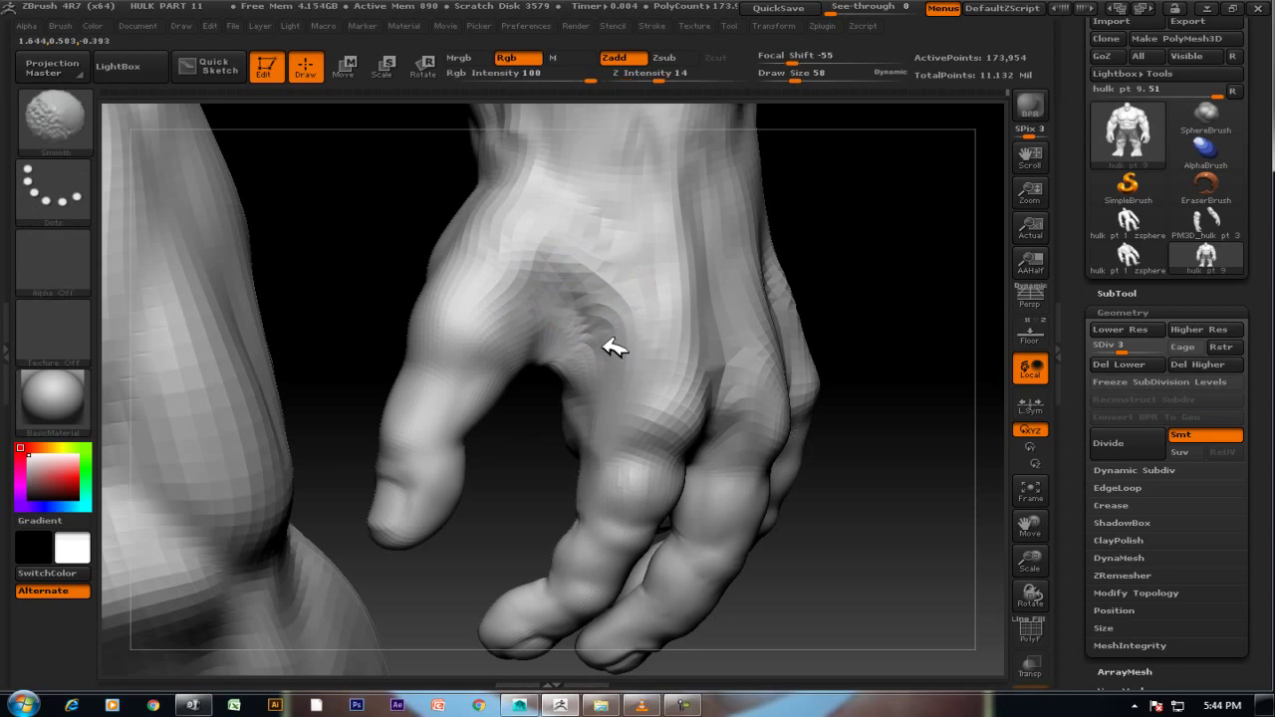
{"action": "left_click_drag", "start_coordinate": [831, 236], "coordinate": [626, 299]}
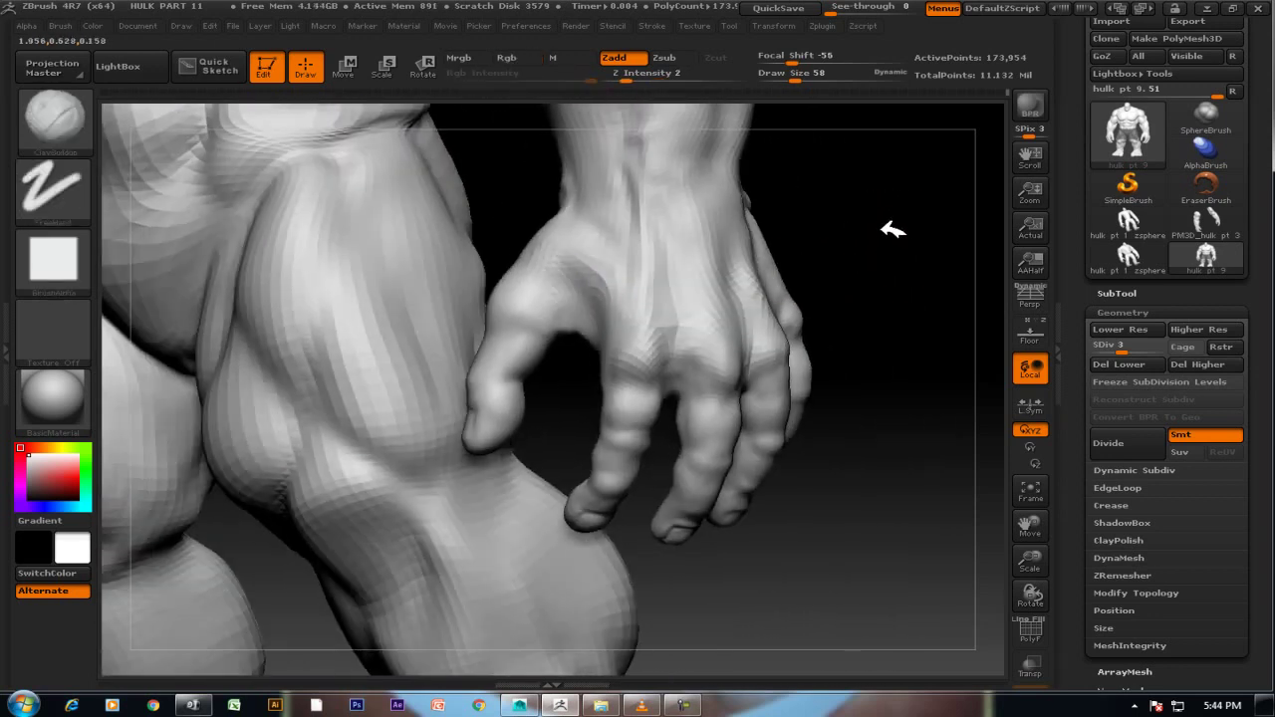
{"action": "mouse_move", "coordinate": [772, 279]}
{"action": "left_mouse_down"}
{"action": "mouse_move", "coordinate": [940, 299]}
{"action": "mouse_move", "coordinate": [894, 194]}
{"action": "mouse_move", "coordinate": [944, 281]}
{"action": "mouse_move", "coordinate": [757, 301]}
{"action": "left_mouse_up"}
{"action": "key", "text": "shift"}
{"action": "key", "text": "shift"}
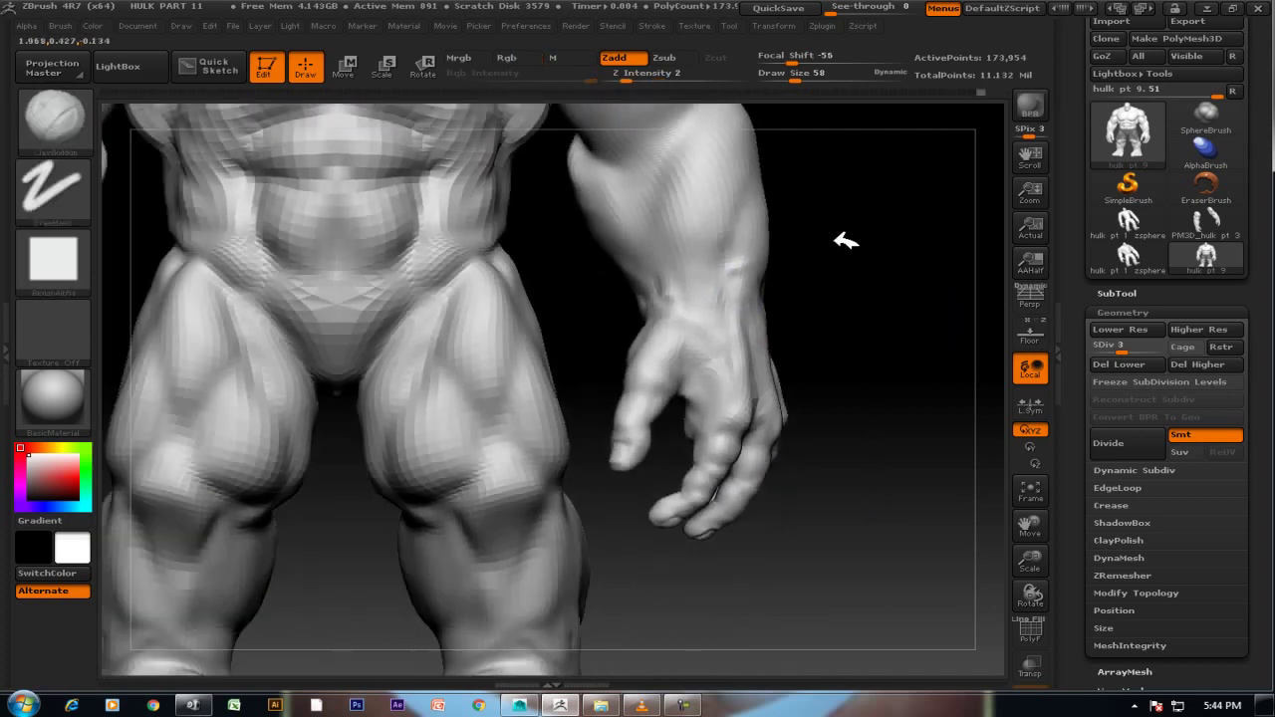
{"action": "mouse_move", "coordinate": [757, 348]}
{"action": "left_mouse_down"}
{"action": "mouse_move", "coordinate": [863, 319]}
{"action": "mouse_move", "coordinate": [947, 333]}
{"action": "mouse_move", "coordinate": [997, 365]}
{"action": "mouse_move", "coordinate": [930, 370]}
{"action": "mouse_move", "coordinate": [982, 365]}
{"action": "mouse_move", "coordinate": [949, 370]}
{"action": "left_mouse_up"}
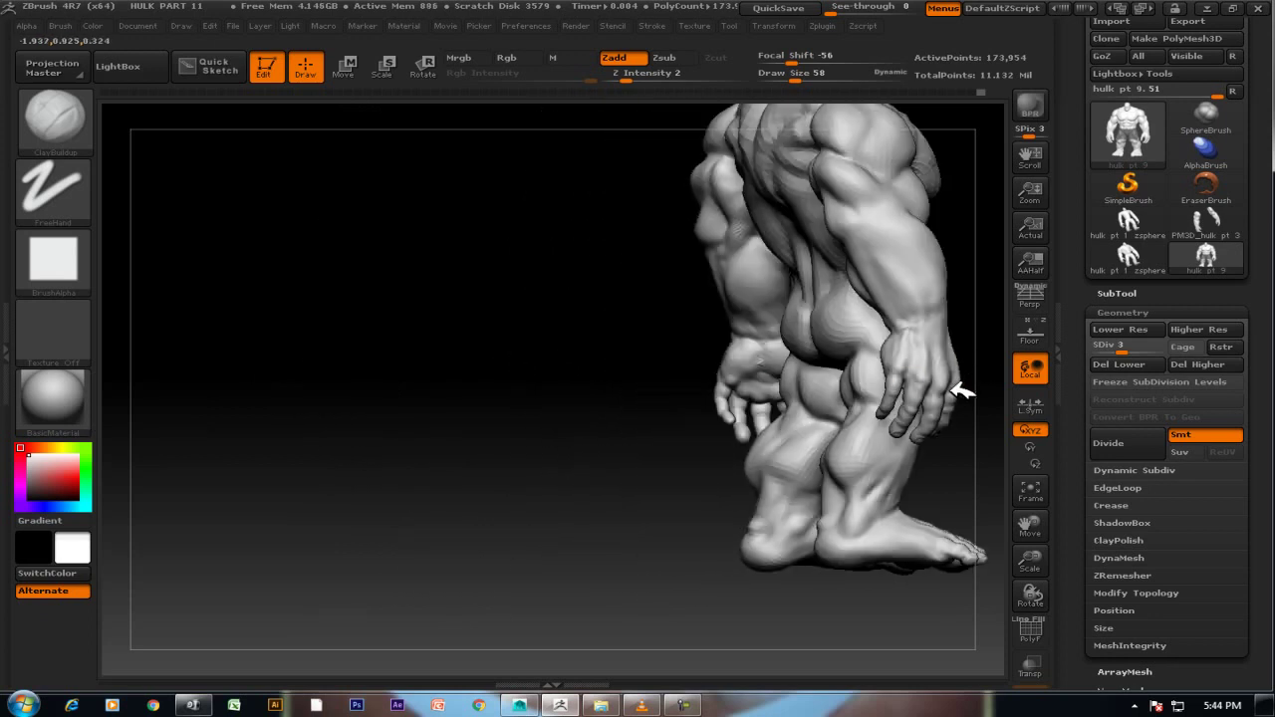
Lightly Shift-smooth the wrist of the far hand.
{"action": "mouse_move", "coordinate": [610, 370]}
{"action": "left_mouse_down"}
{"action": "mouse_move", "coordinate": [530, 370]}
{"action": "mouse_move", "coordinate": [553, 429]}
{"action": "mouse_move", "coordinate": [398, 398]}
{"action": "mouse_move", "coordinate": [538, 454]}
{"action": "left_mouse_up"}
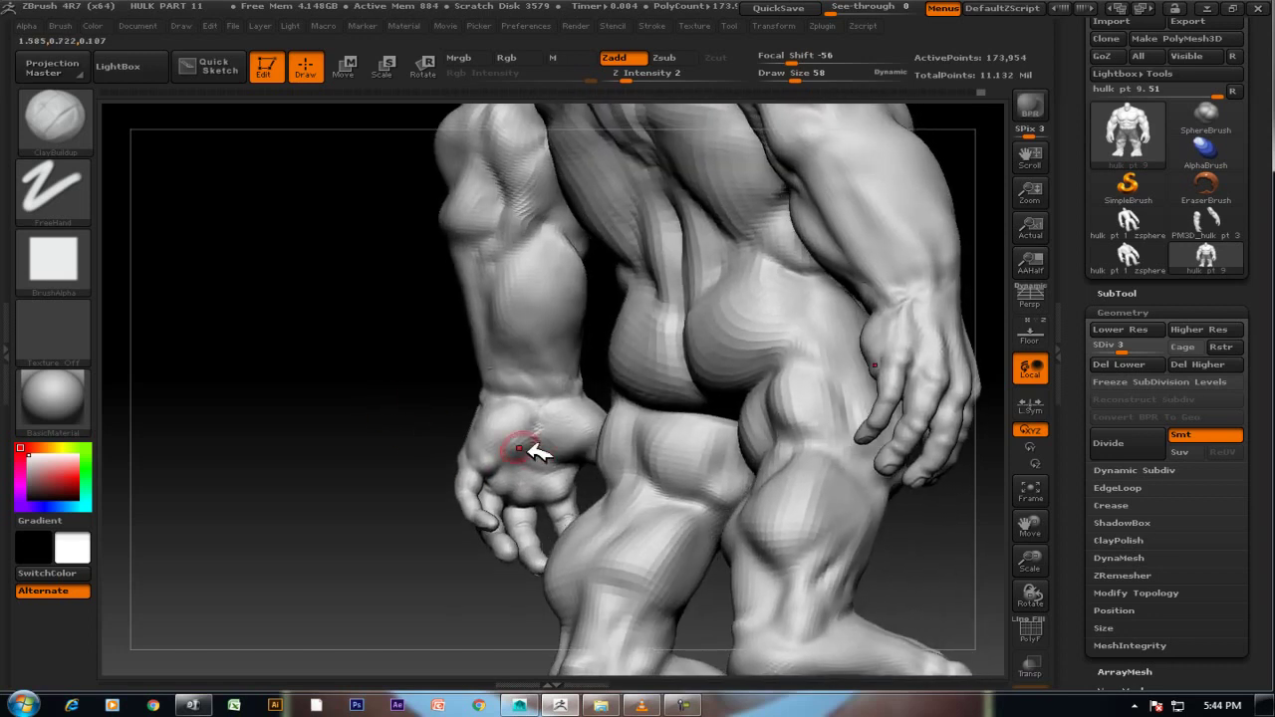
{"action": "key", "text": "shift"}
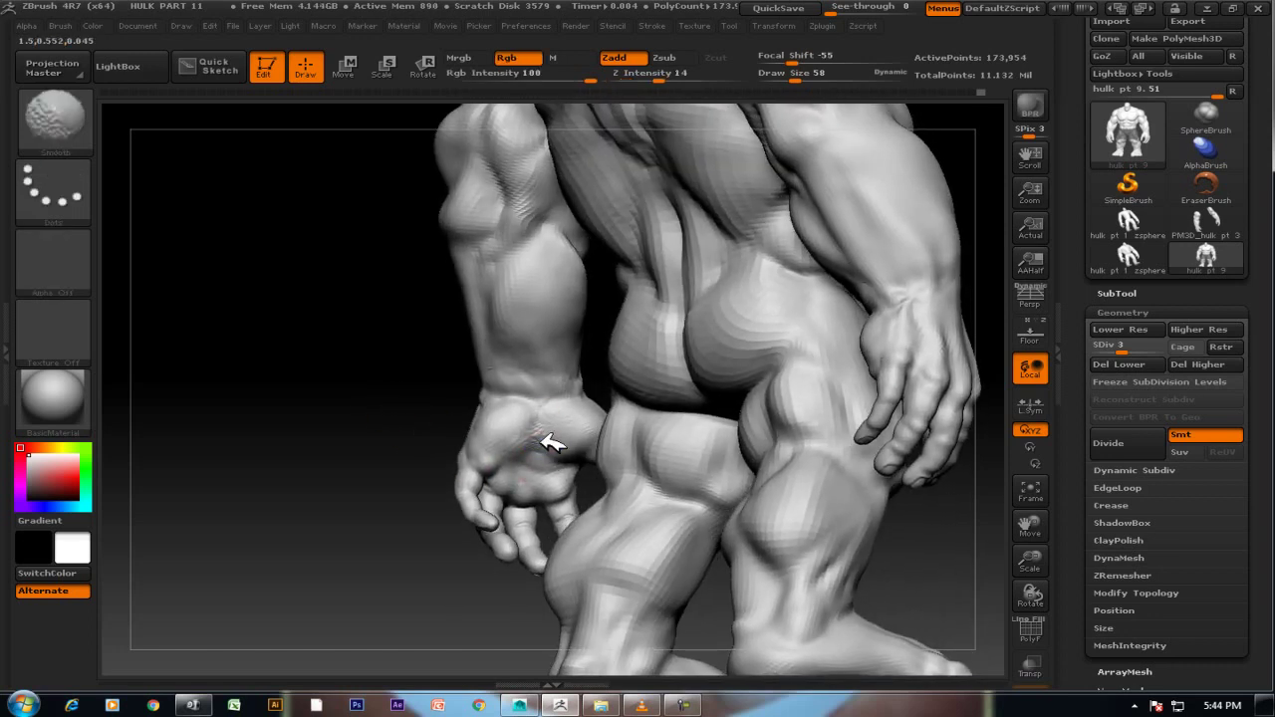
{"action": "left_click_drag", "start_coordinate": [543, 438], "coordinate": [547, 426], "text": "shift"}
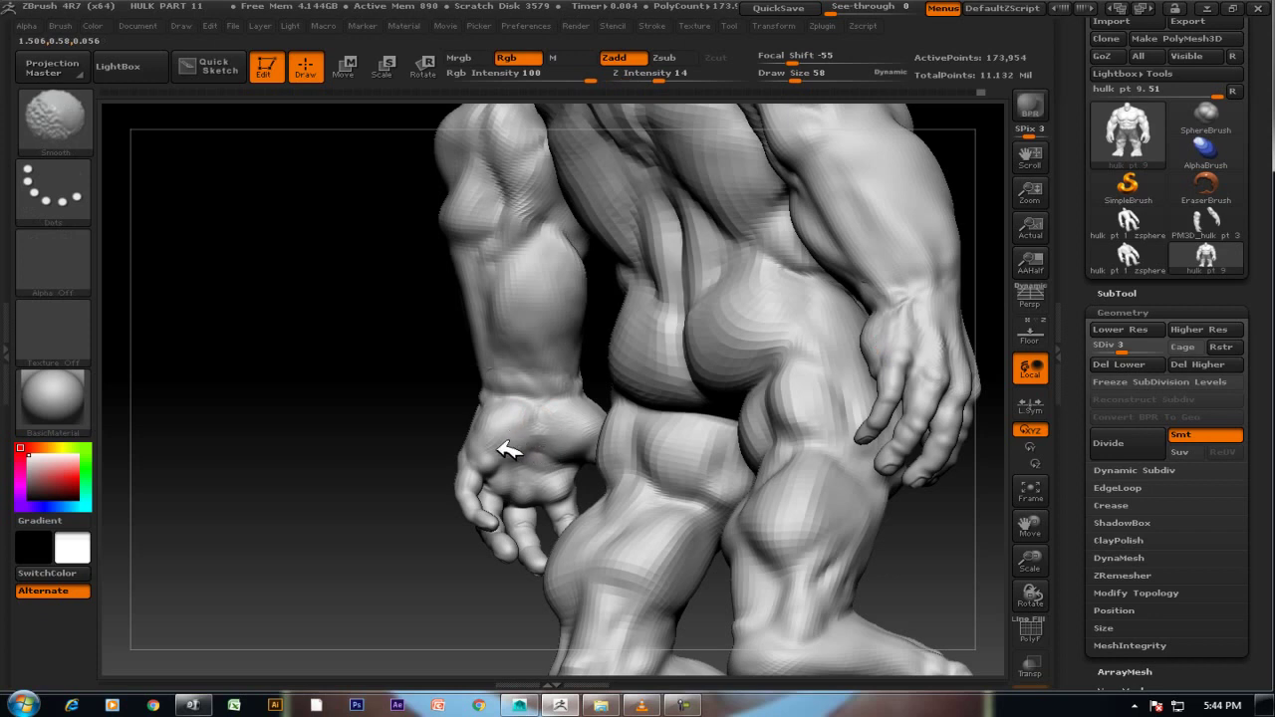
Rotate to the rear view of the upper arm and enlarge ClayBuildup to draw size 78.
{"action": "left_click_drag", "start_coordinate": [418, 441], "coordinate": [510, 431]}
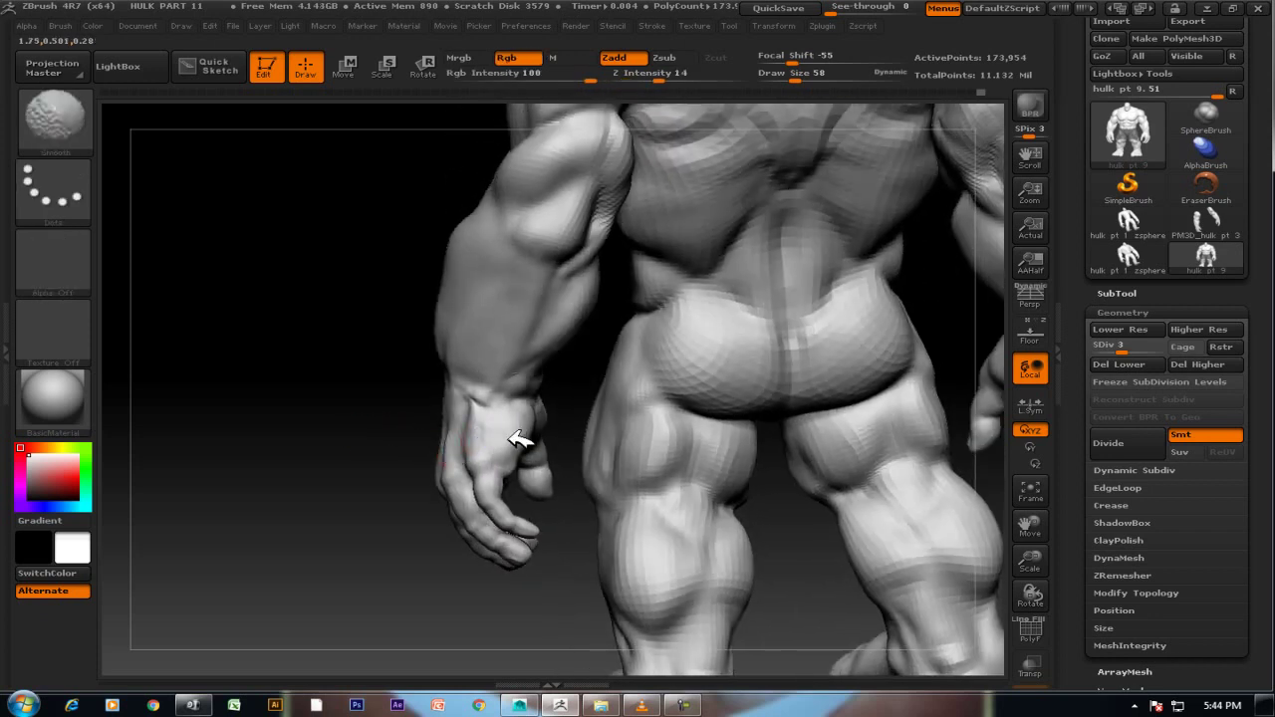
{"action": "left_click_drag", "start_coordinate": [335, 345], "coordinate": [375, 419]}
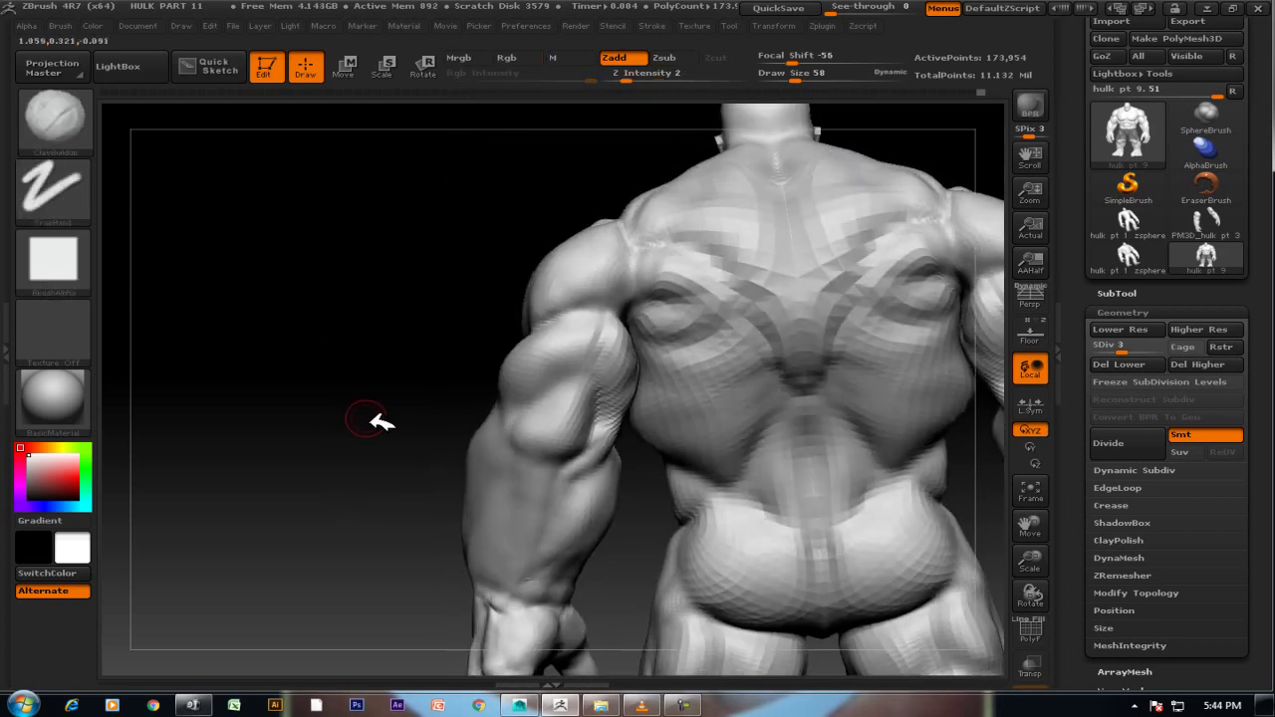
{"action": "key", "text": "bracketright"}
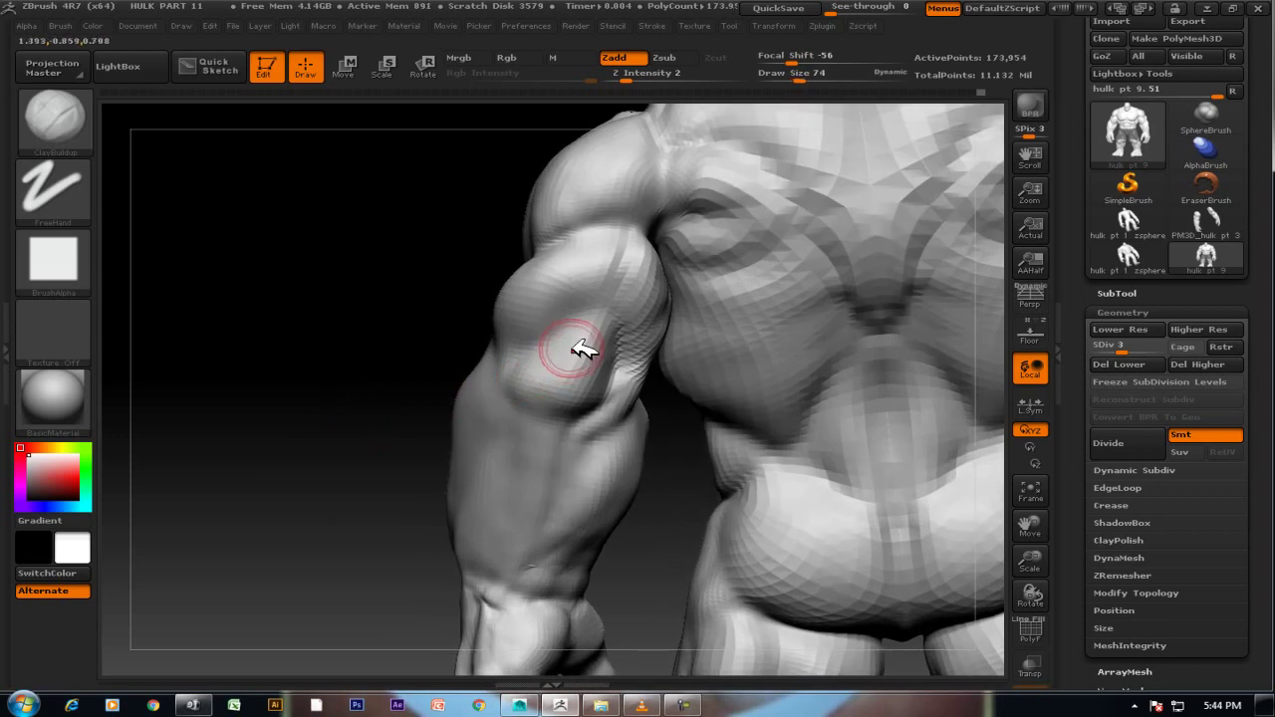
{"action": "left_click", "coordinate": [683, 705]}
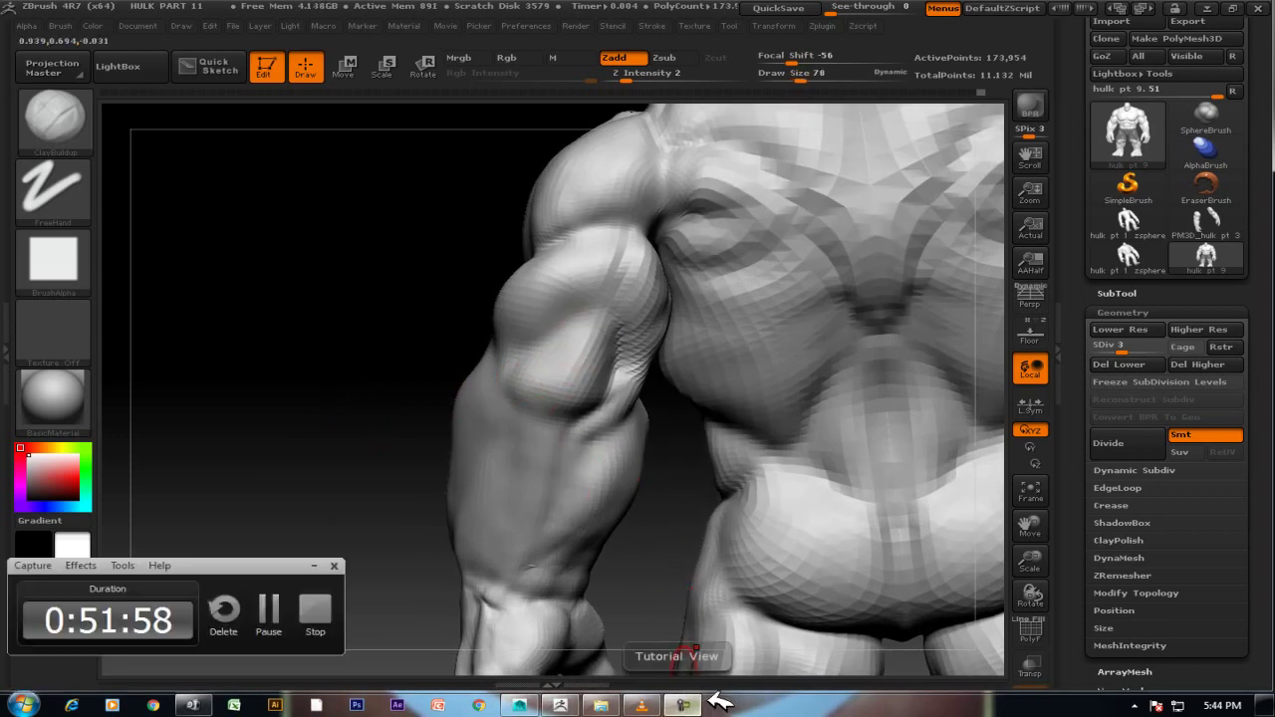